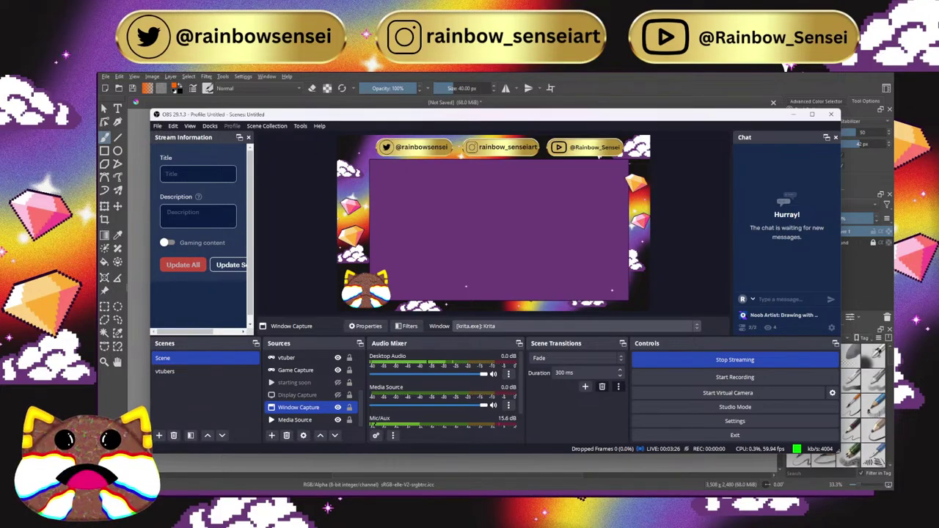
# Step: Hide the Window Capture source, show the Display Capture source instead, and minimize the streaming window
pyautogui.click(338, 407)
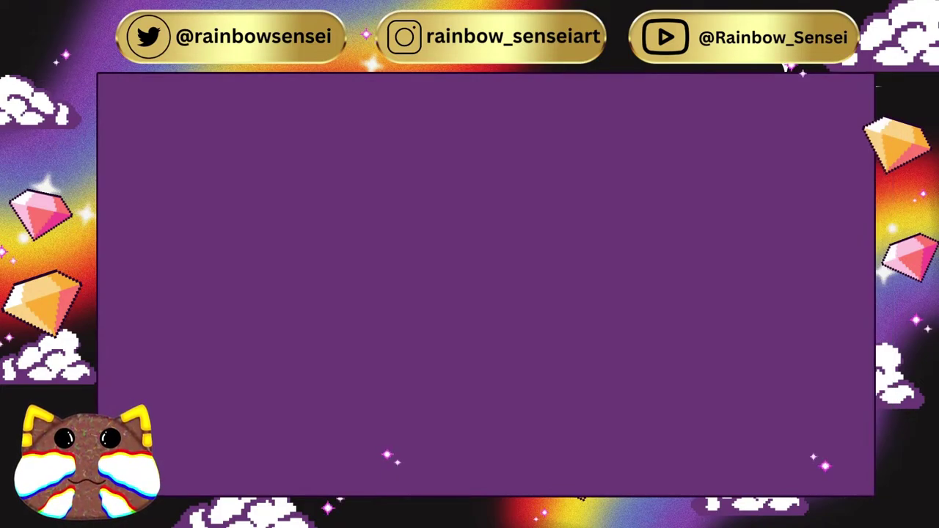
pyautogui.click(337, 394)
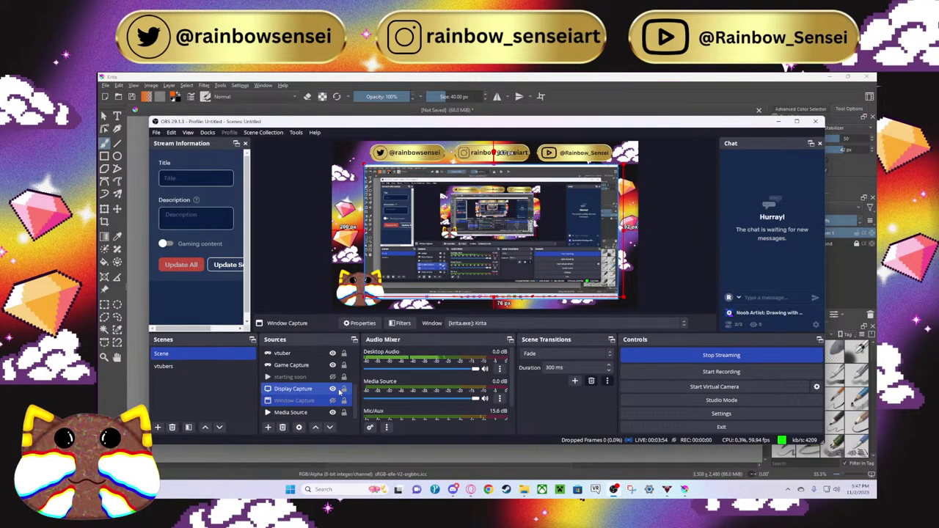
pyautogui.moveTo(453, 489)
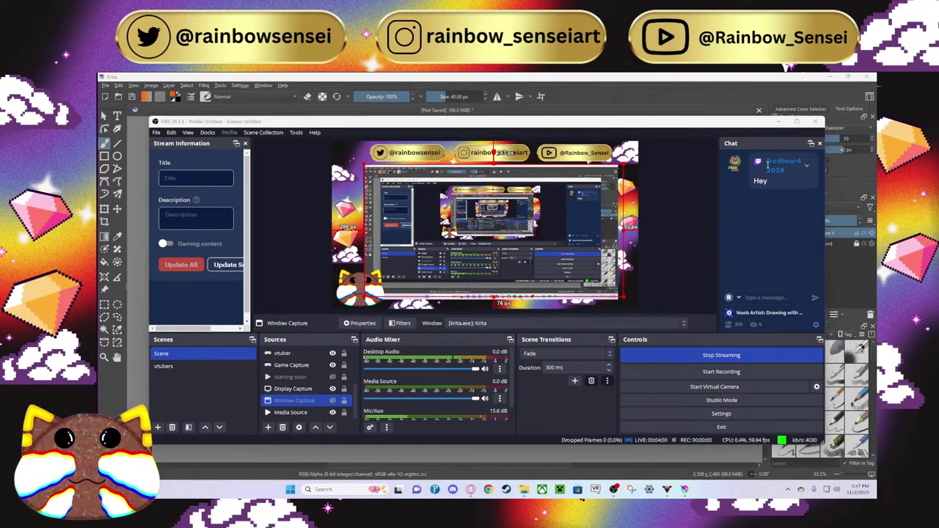
pyautogui.click(779, 122)
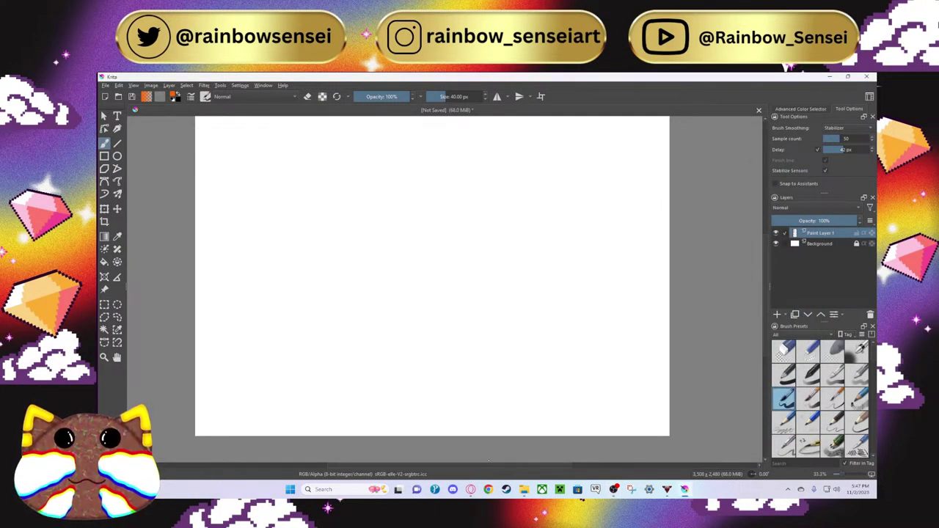
# Step: Switch to the Opera browser and close the duplicate Twitch channel tab
pyautogui.moveTo(479, 487)
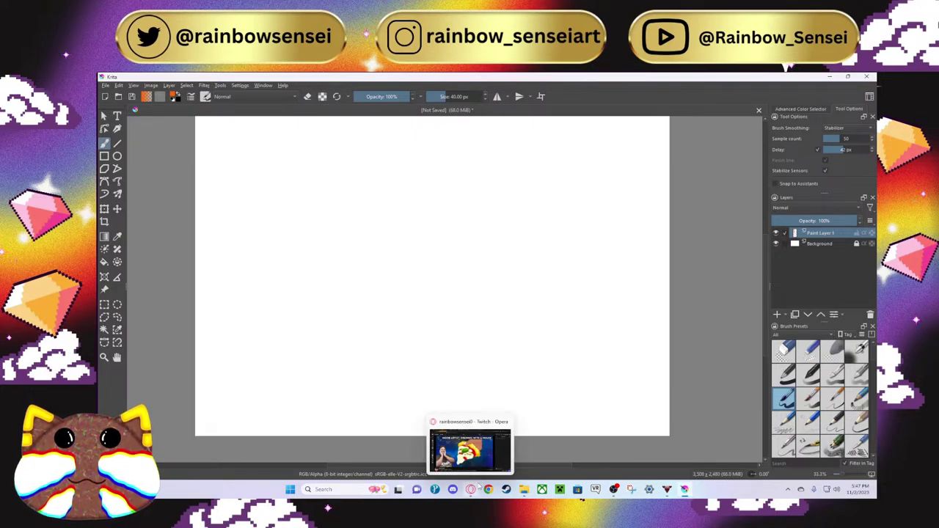
pyautogui.click(478, 487)
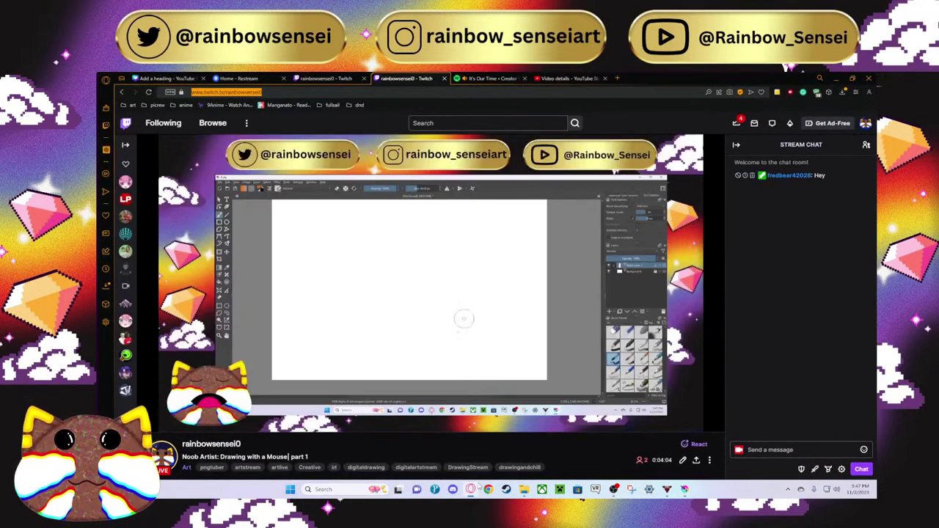
pyautogui.click(443, 78)
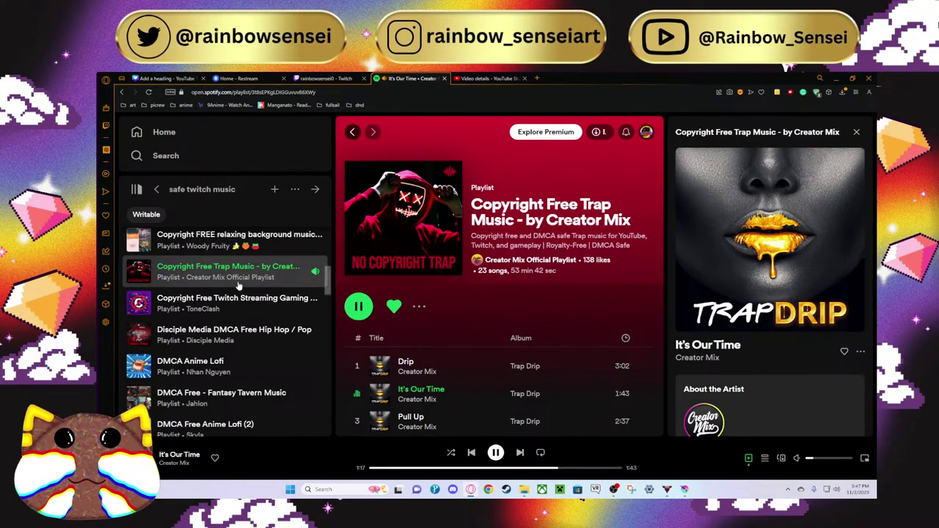
# Step: Find the DMCA Free Instrumental Metal Revisited playlist in the safe twitch music folder and start playing it
pyautogui.scroll(2, 239, 286)
pyautogui.scroll(5, 238, 285)
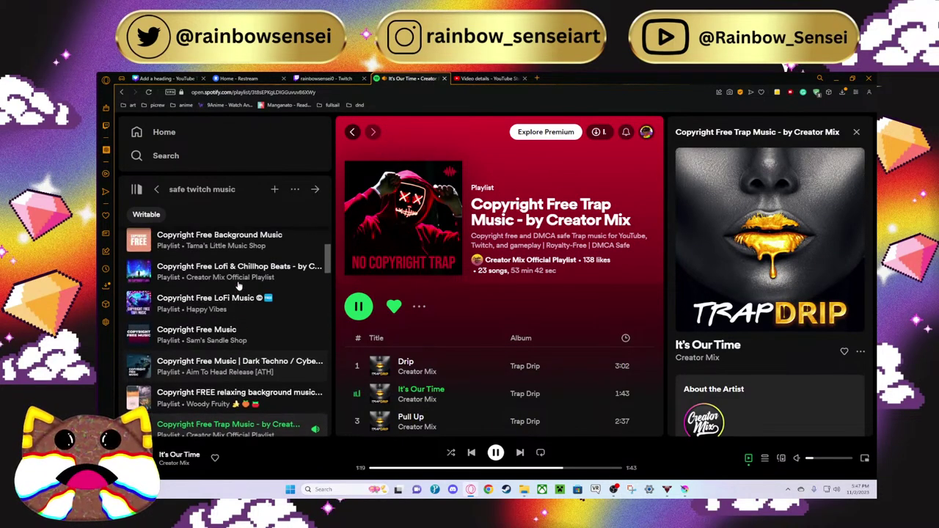
pyautogui.scroll(-7, 238, 286)
pyautogui.scroll(-4, 238, 286)
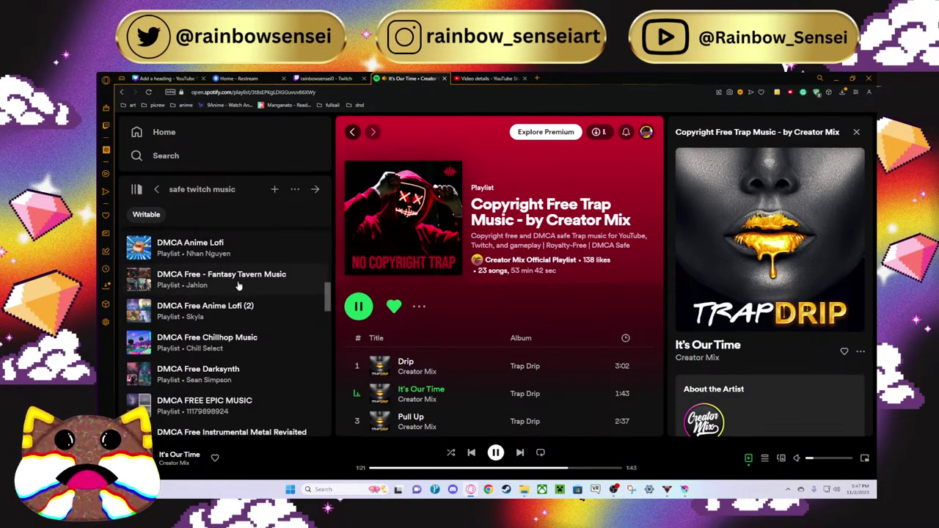
pyautogui.scroll(-6, 238, 286)
pyautogui.scroll(3, 239, 286)
pyautogui.click(234, 314)
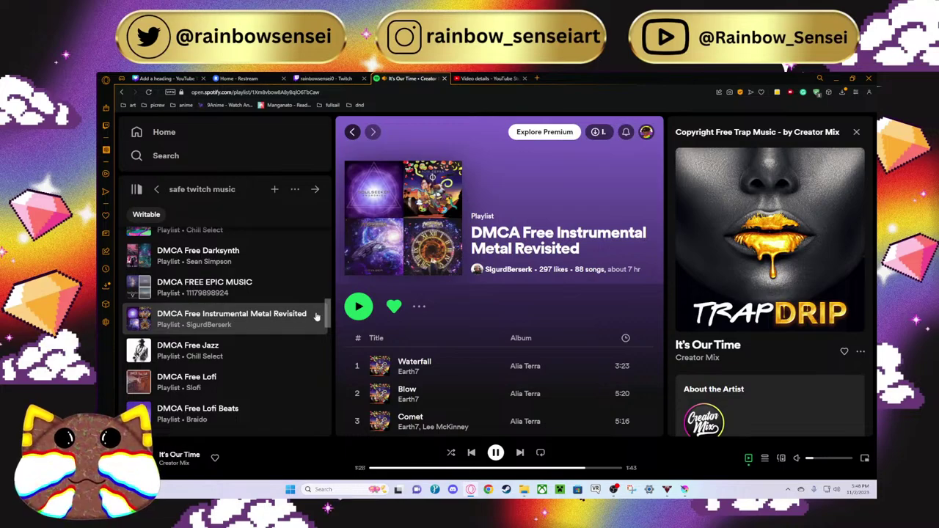
pyautogui.click(359, 306)
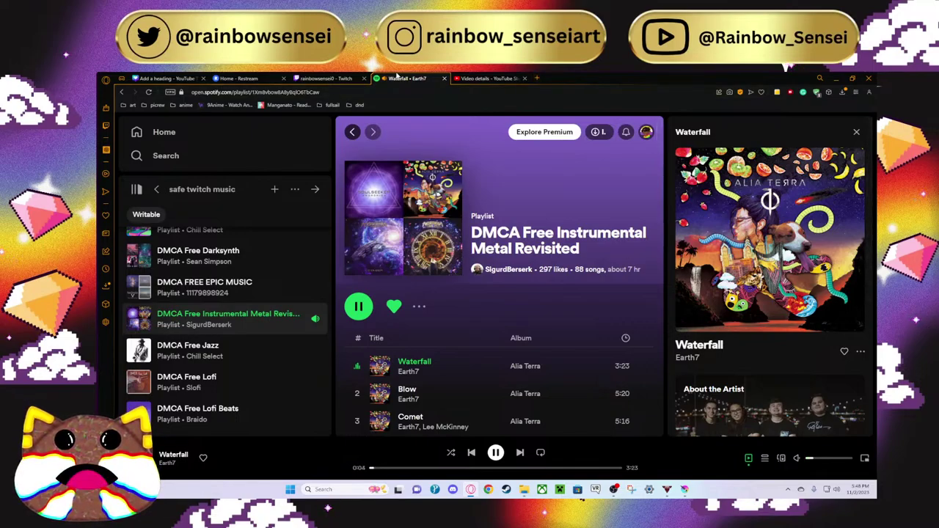
# Step: Close the remaining Twitch, Restream and Canva browser tabs
pyautogui.click(366, 77)
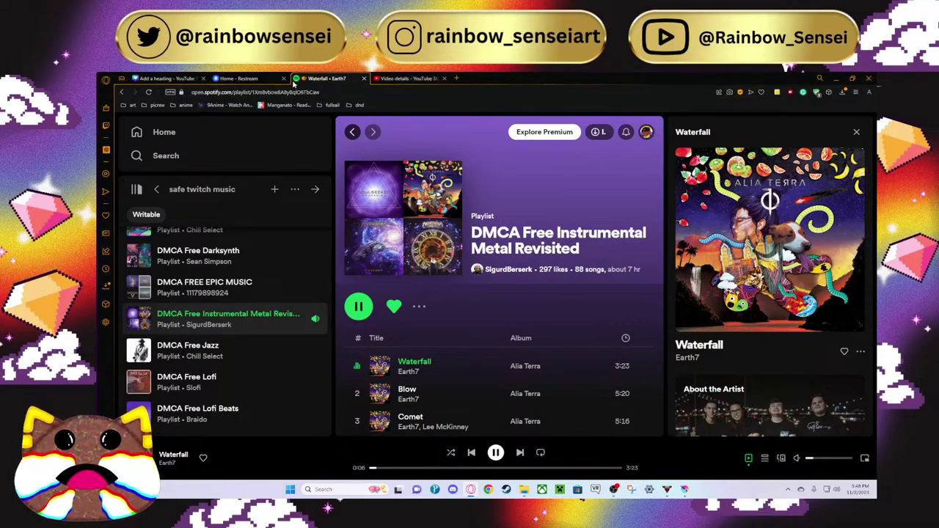
pyautogui.click(283, 78)
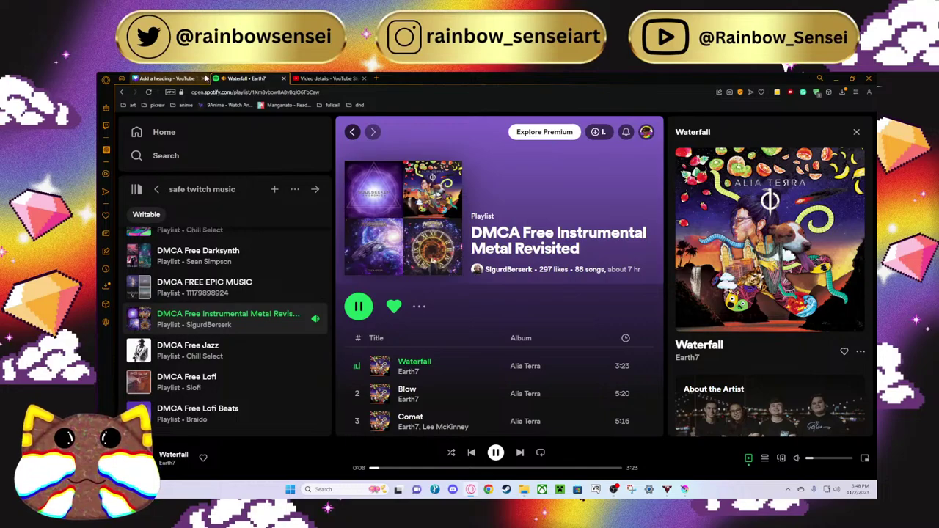
pyautogui.click(209, 79)
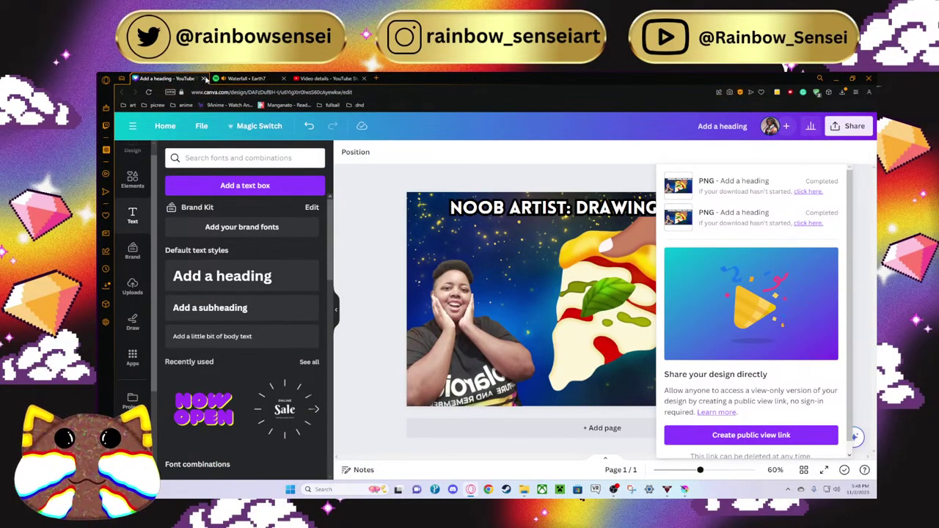
pyautogui.click(203, 77)
# Step: Open the own Pinterest profile in a new browser tab and go to the "anime food ,drink/ food art" board
pyautogui.click(293, 78)
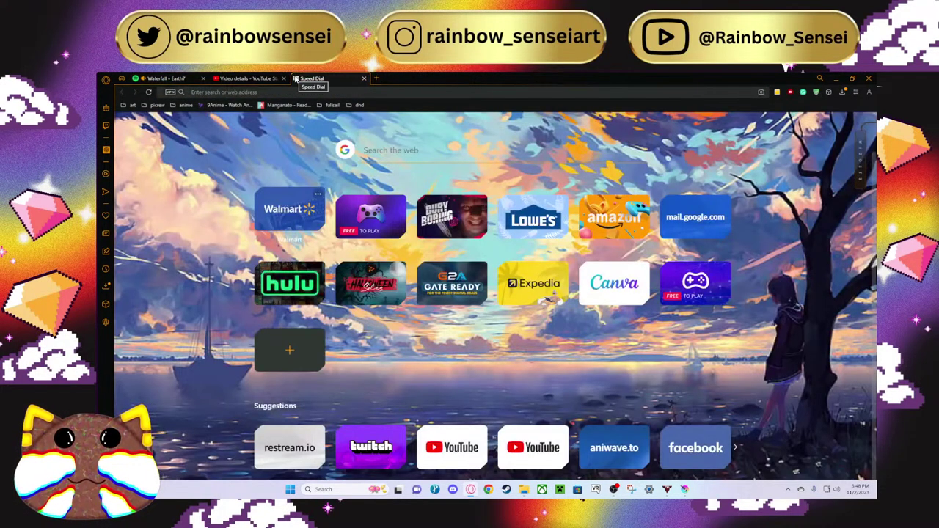
pyautogui.write('pinterest.com/rainbowsensei1/')
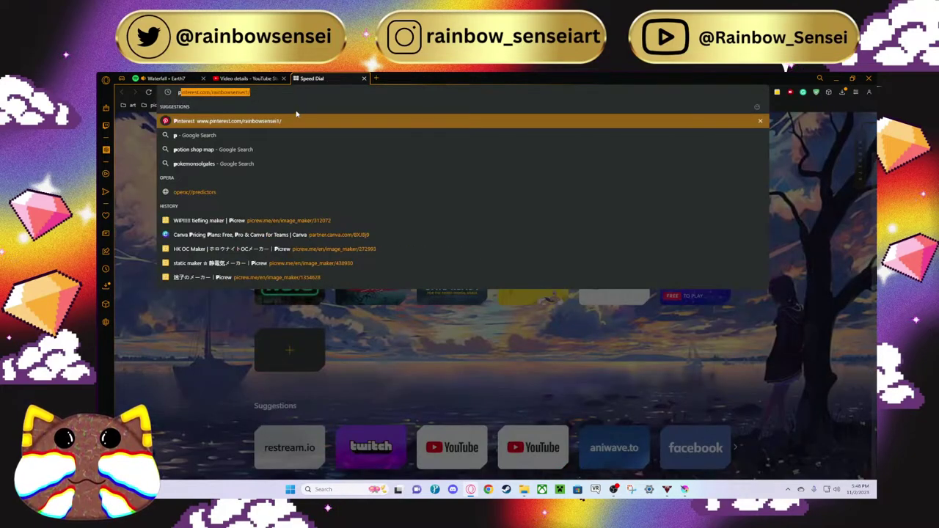
pyautogui.click(296, 128)
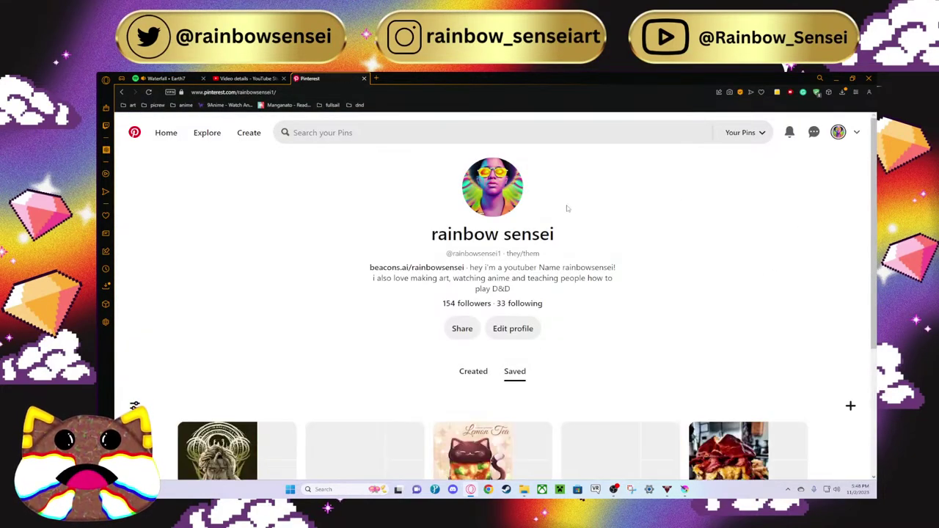
pyautogui.scroll(-2, 567, 208)
pyautogui.scroll(-1, 566, 208)
pyautogui.click(463, 288)
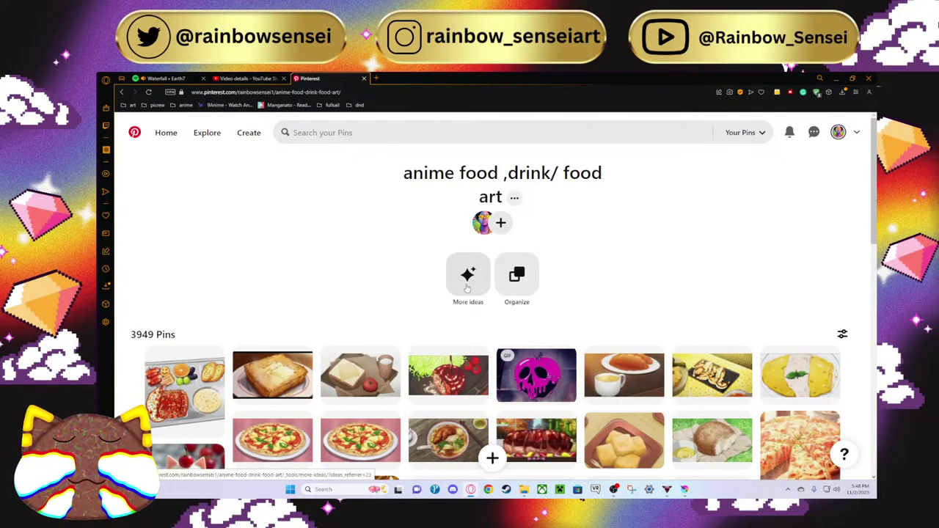
# Step: View the cat-shaped dessert pin, and reassign it to the "food,drinks & more" board
pyautogui.scroll(-3, 467, 289)
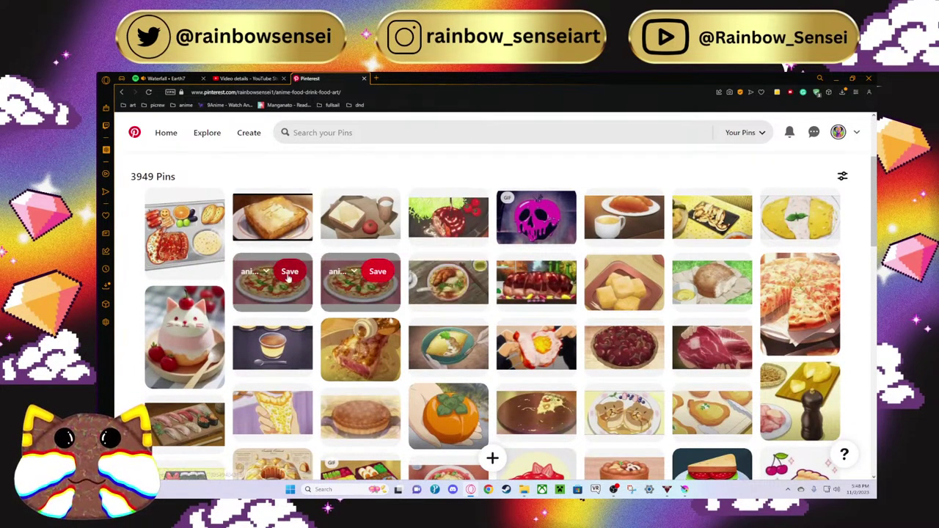
pyautogui.click(191, 331)
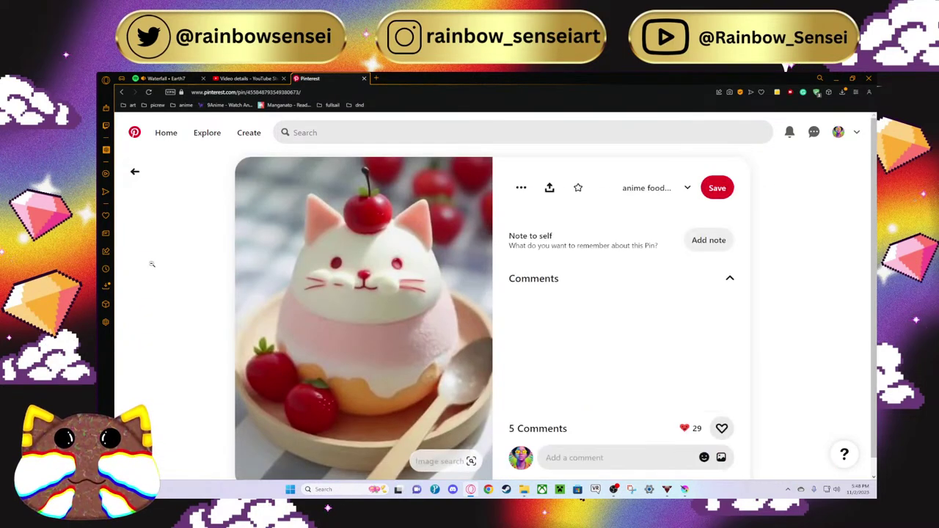
pyautogui.click(136, 172)
pyautogui.scroll(-3, 212, 316)
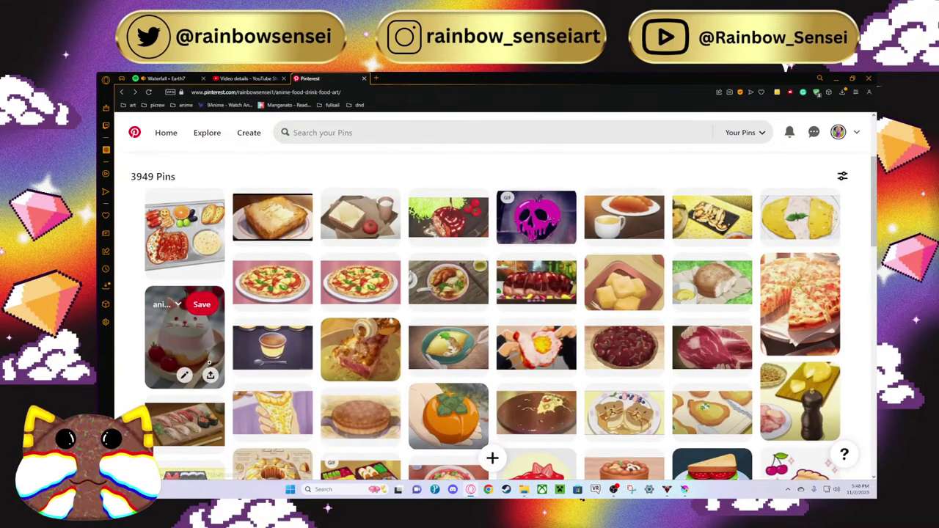
pyautogui.click(186, 374)
pyautogui.click(415, 226)
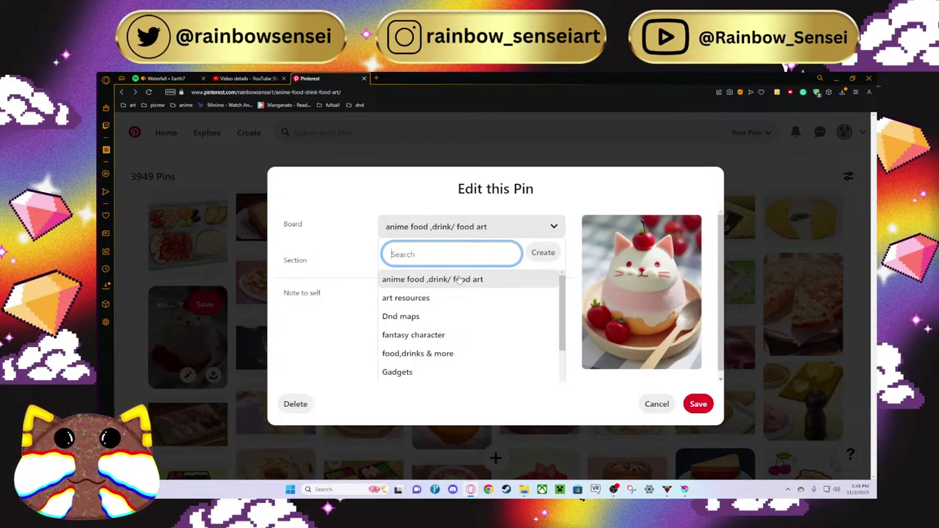
pyautogui.scroll(-1, 458, 286)
pyautogui.click(440, 314)
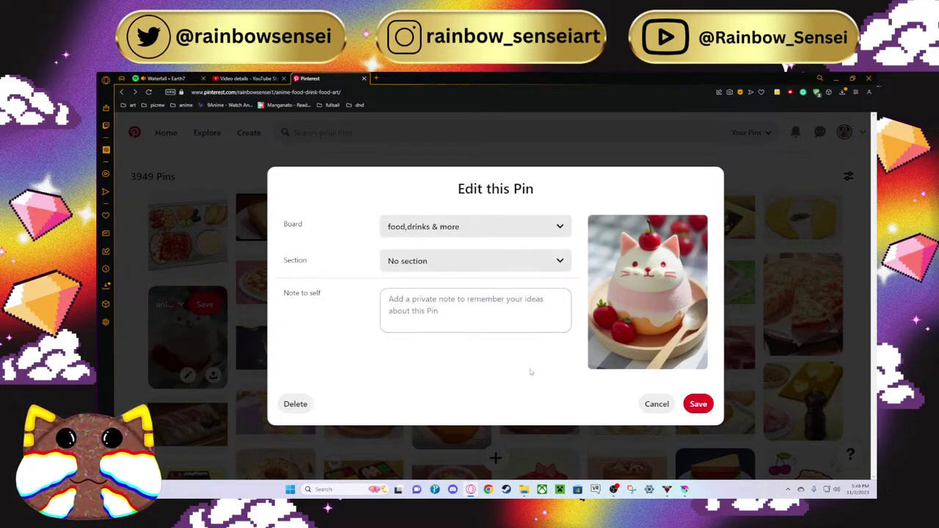
pyautogui.click(689, 406)
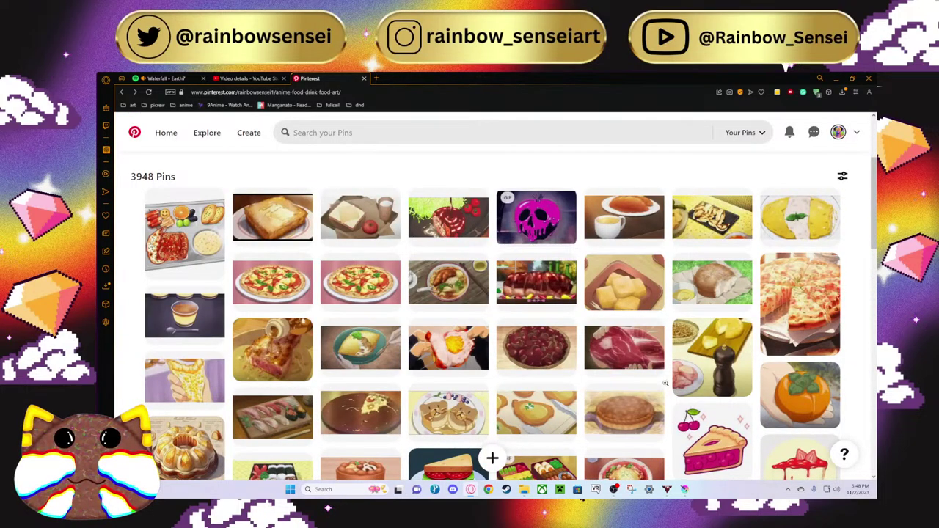
# Step: Browse the pins on the "anime food ,drink/ food art" board for a food picture suitable as a drawing reference
pyautogui.scroll(-2, 486, 281)
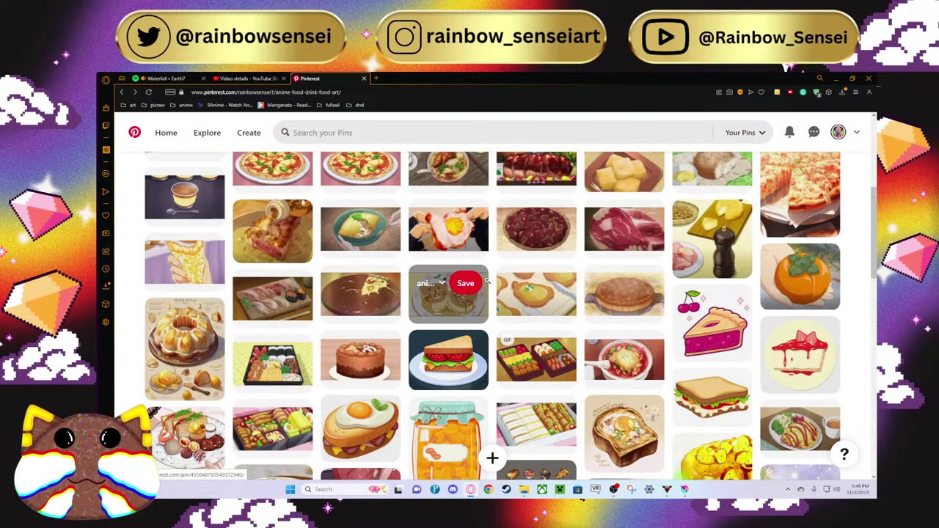
pyautogui.scroll(-3, 487, 281)
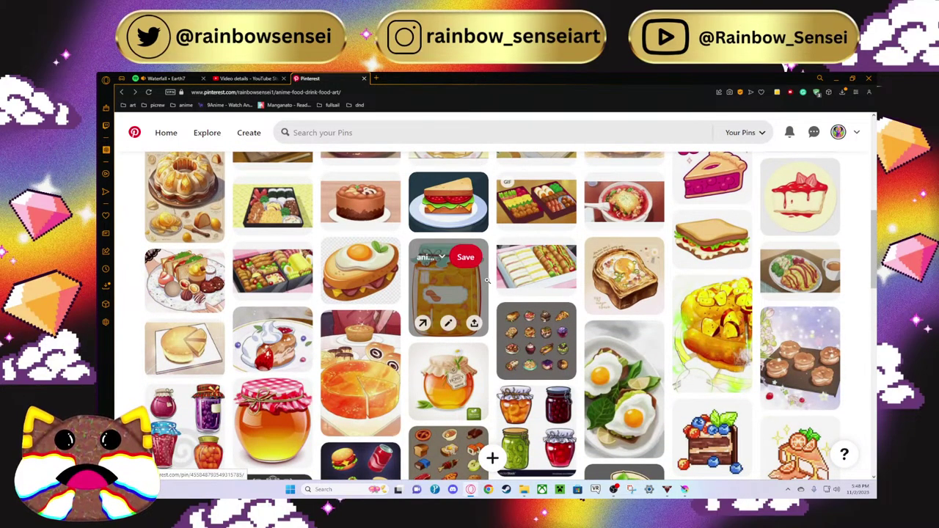
pyautogui.scroll(-5, 486, 281)
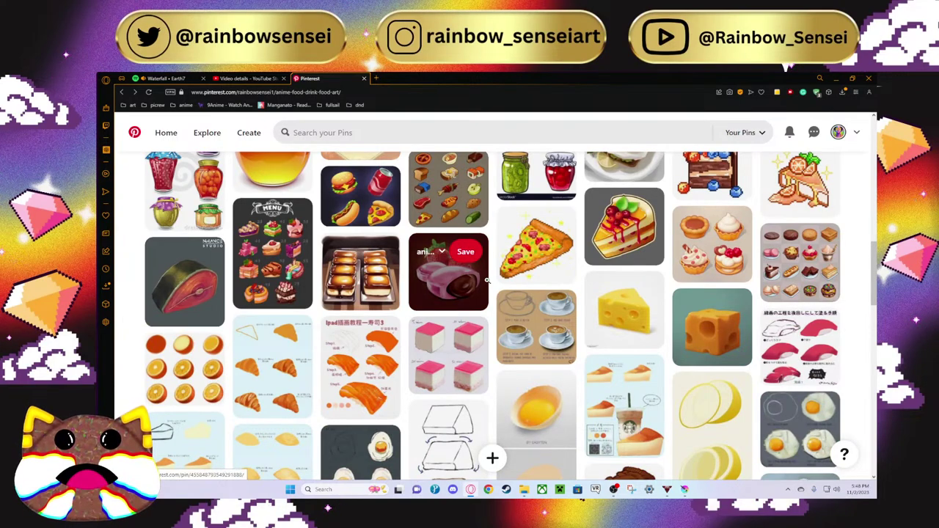
pyautogui.scroll(-3, 487, 281)
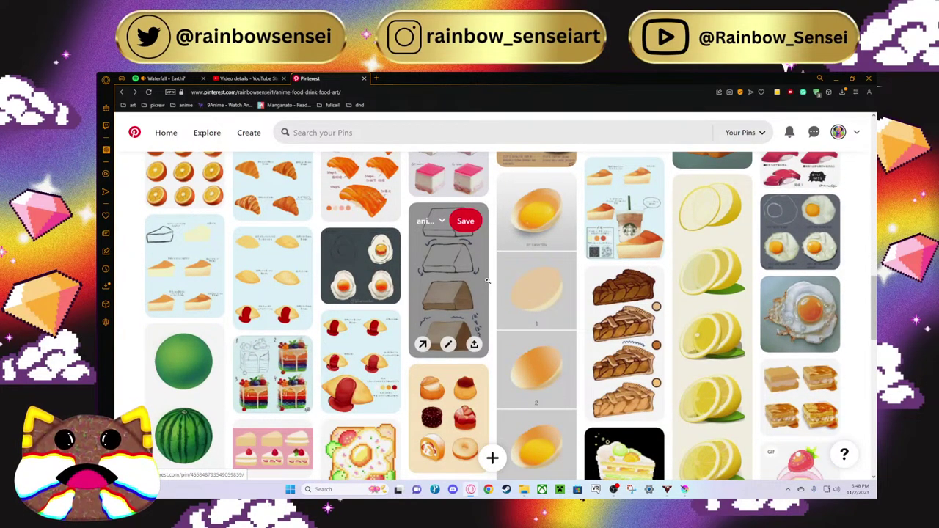
pyautogui.scroll(-4, 486, 281)
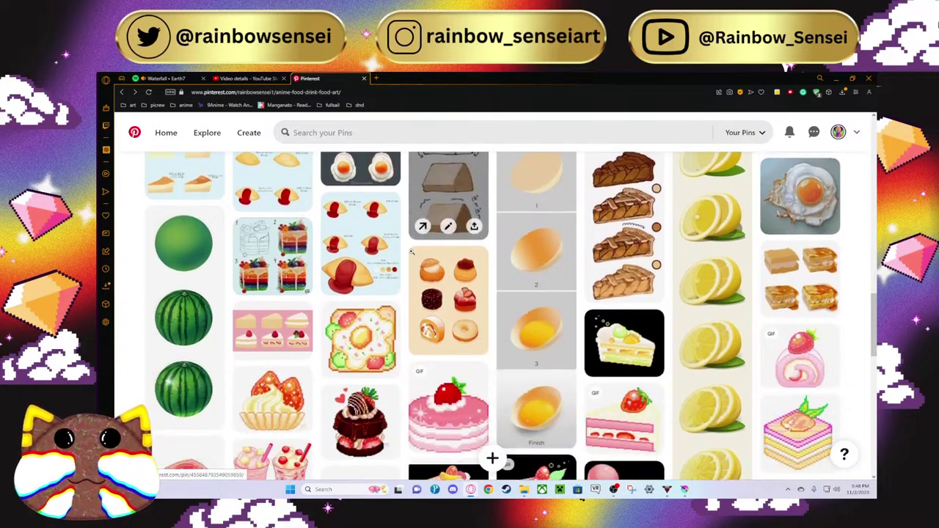
pyautogui.scroll(-8, 412, 252)
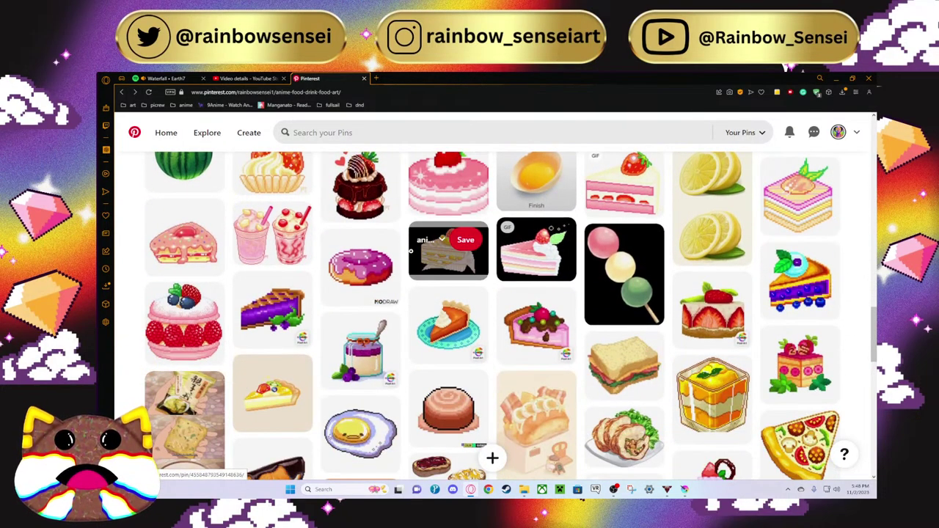
pyautogui.scroll(-3, 412, 252)
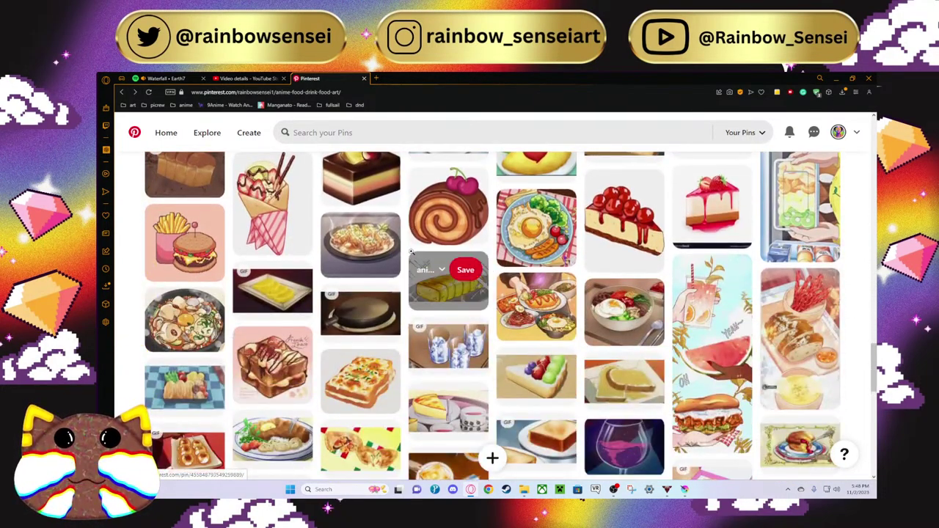
pyautogui.scroll(-3, 411, 252)
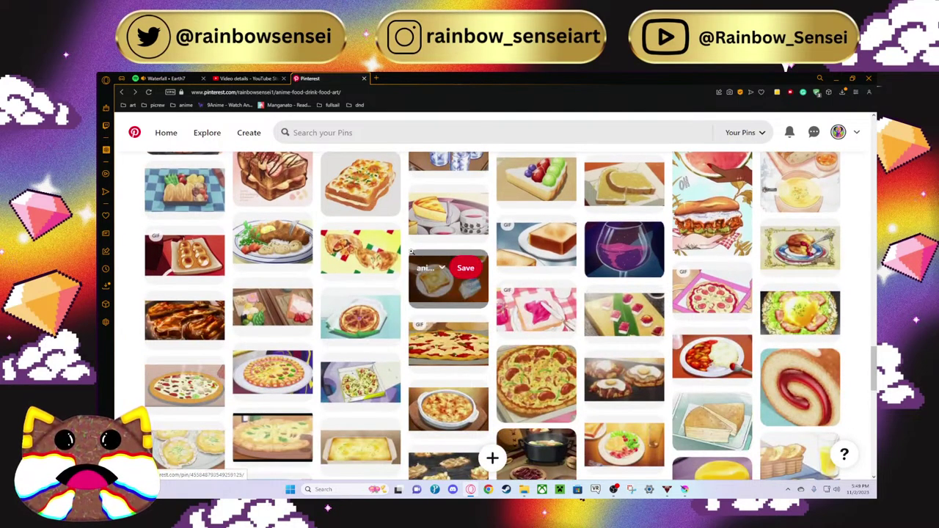
pyautogui.scroll(-3, 411, 252)
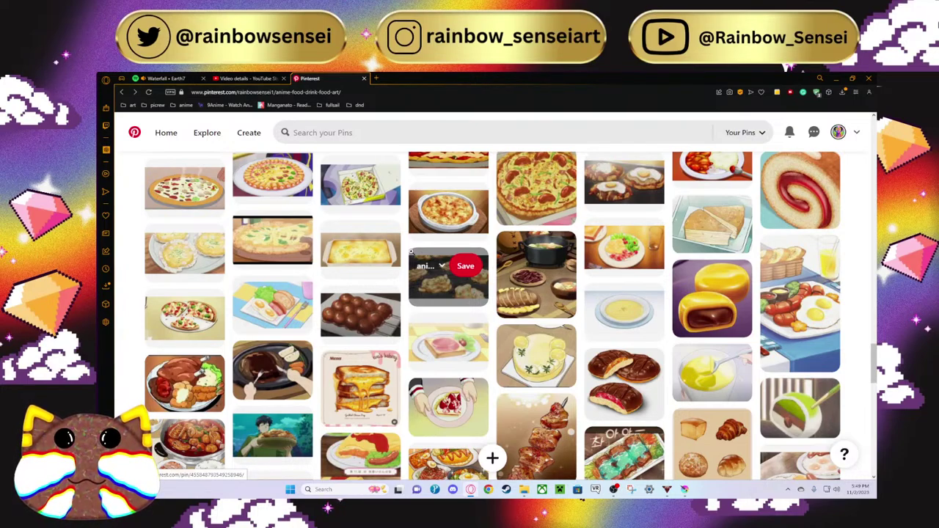
pyautogui.scroll(-1, 412, 251)
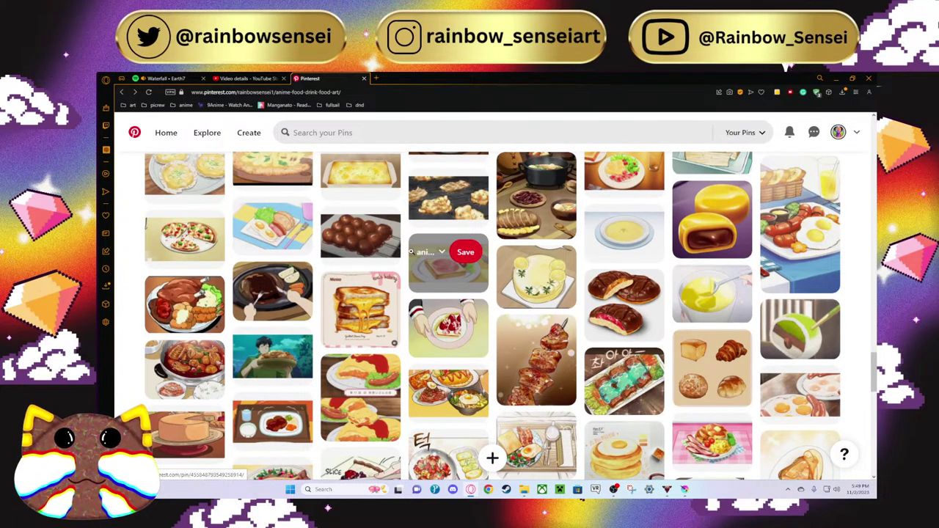
pyautogui.scroll(-2, 412, 252)
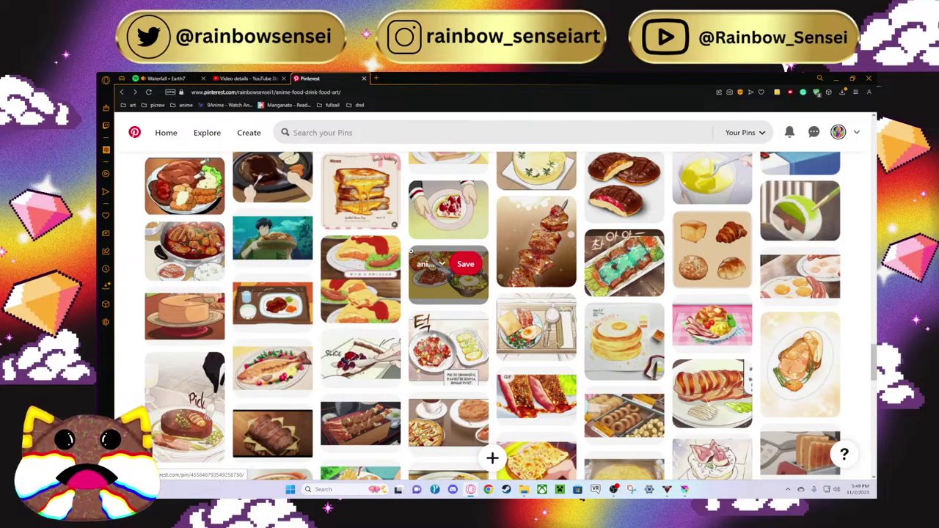
pyautogui.scroll(-2, 411, 252)
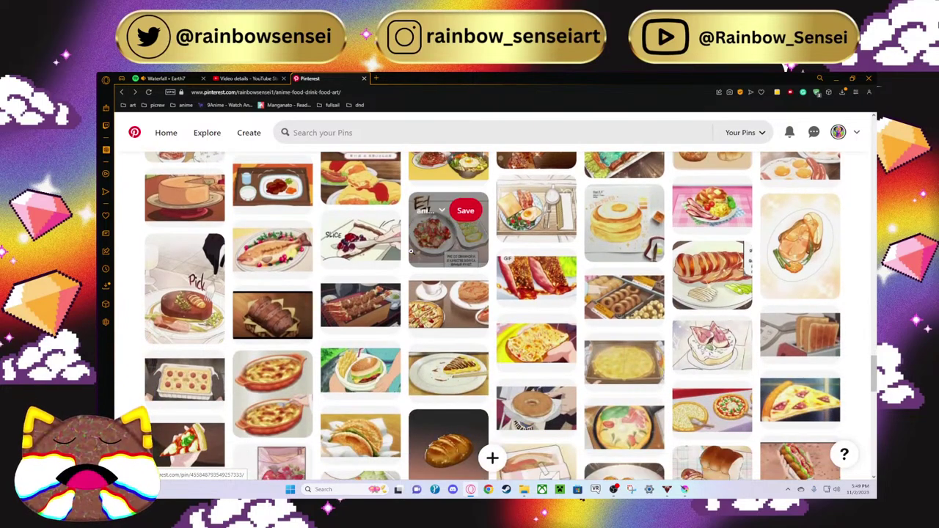
pyautogui.scroll(-2, 412, 252)
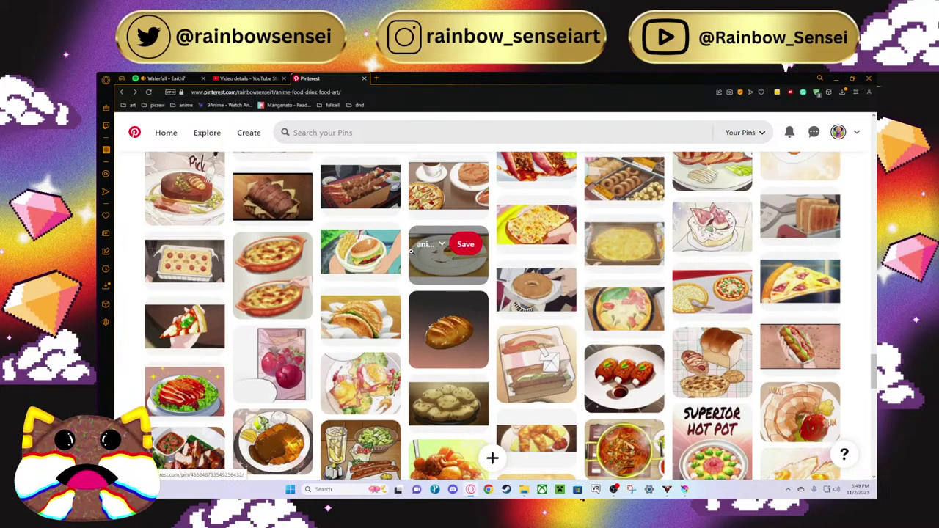
pyautogui.scroll(-3, 411, 252)
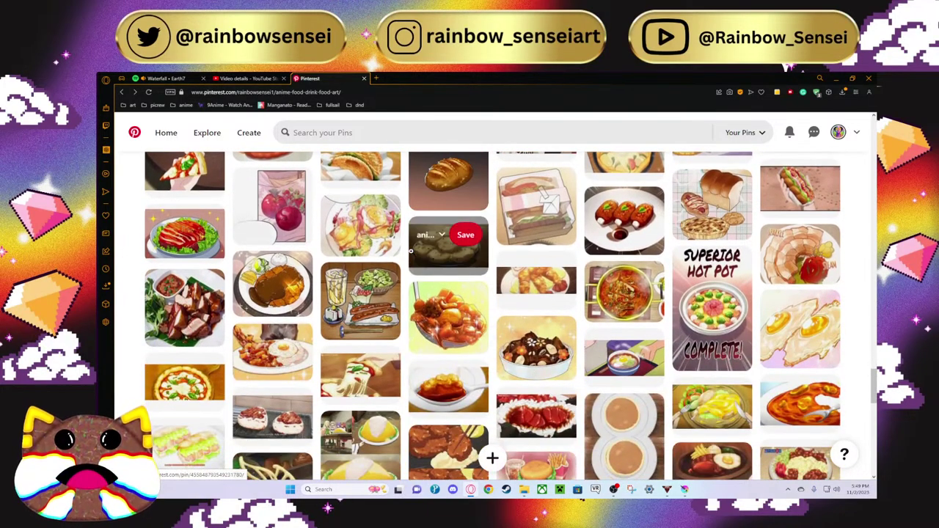
pyautogui.scroll(-3, 412, 252)
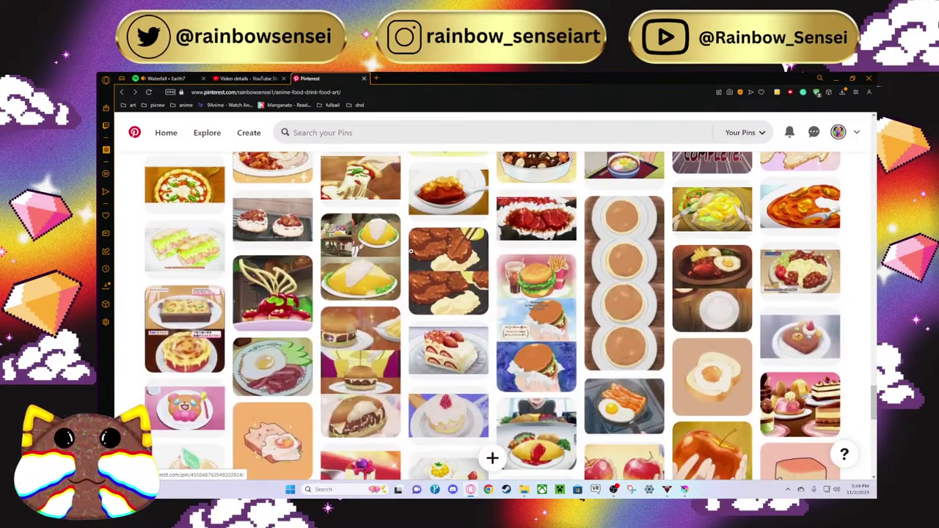
pyautogui.scroll(-3, 412, 251)
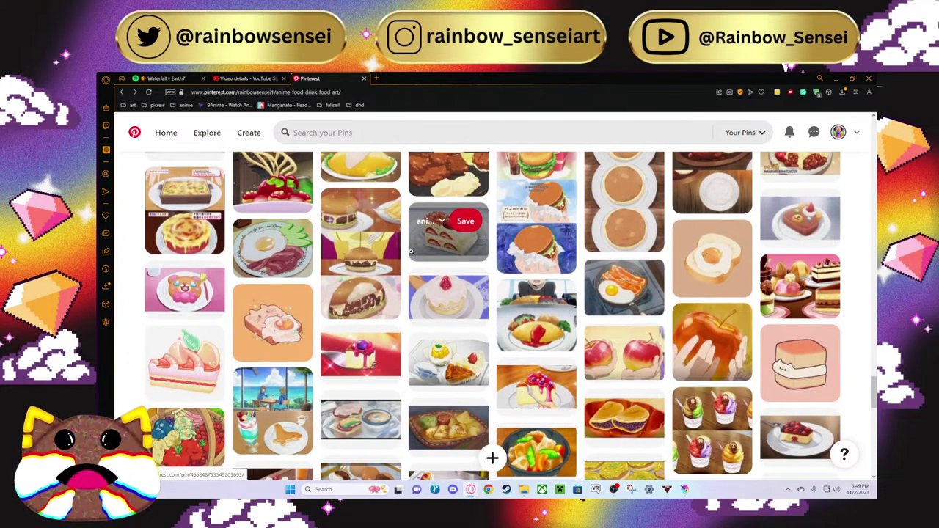
pyautogui.scroll(-2, 411, 251)
pyautogui.scroll(-3, 412, 251)
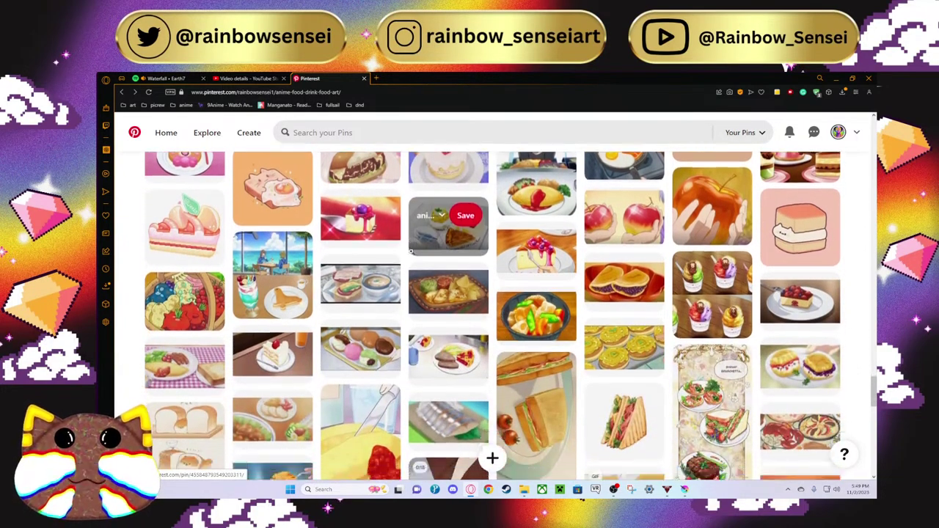
pyautogui.scroll(-2, 412, 251)
pyautogui.scroll(-2, 412, 252)
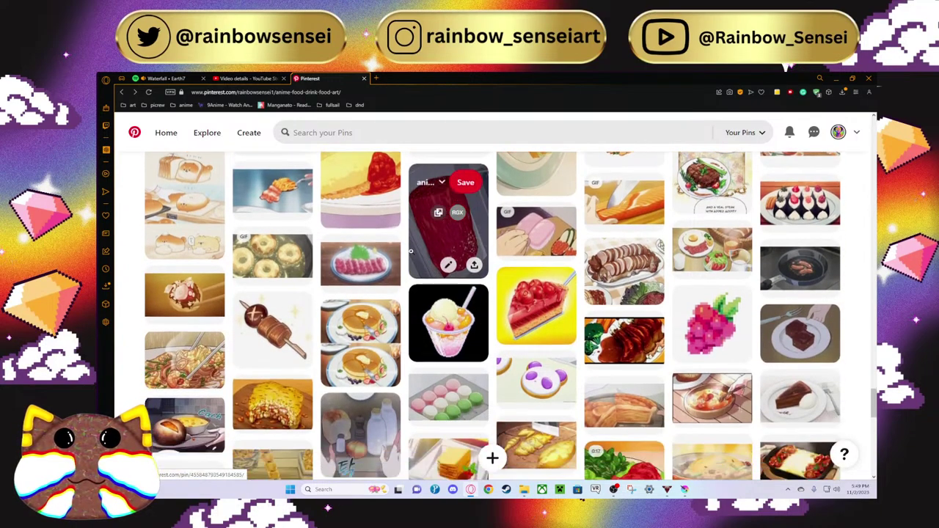
pyautogui.scroll(-2, 411, 252)
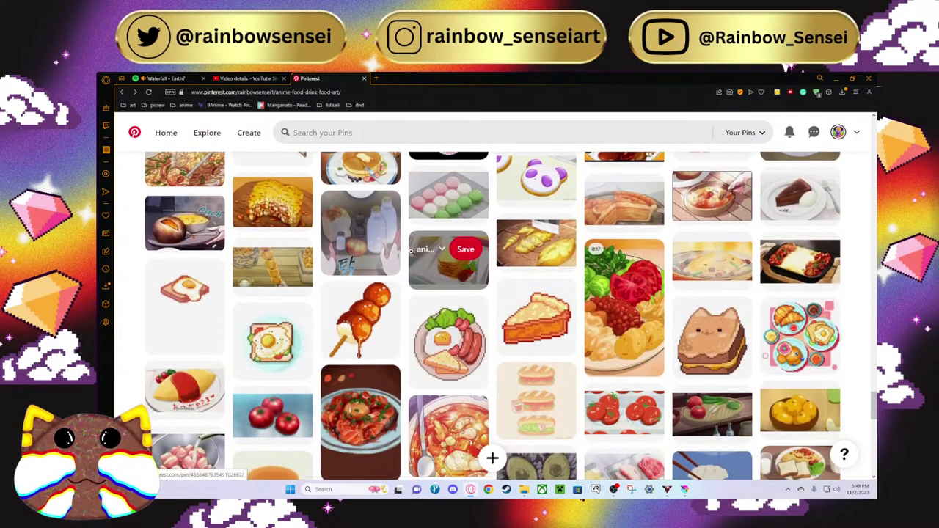
pyautogui.scroll(-3, 411, 252)
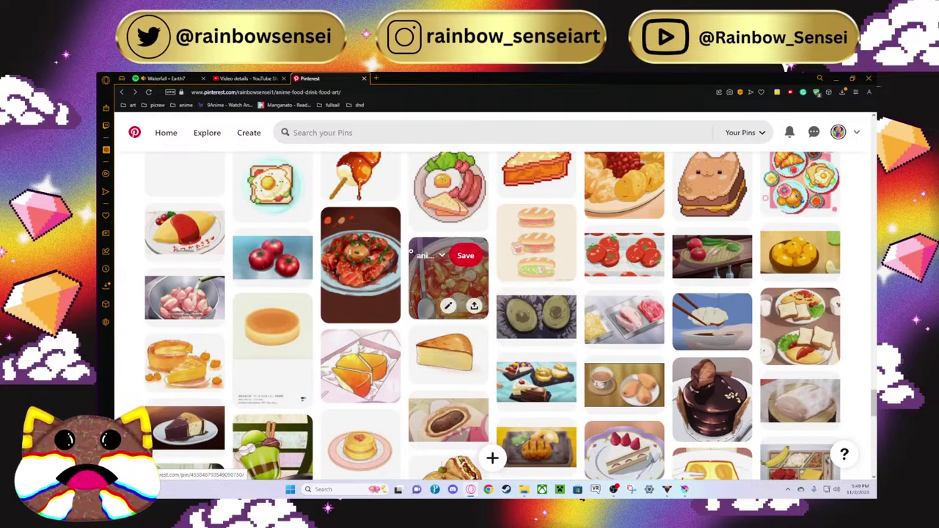
pyautogui.scroll(-3, 412, 251)
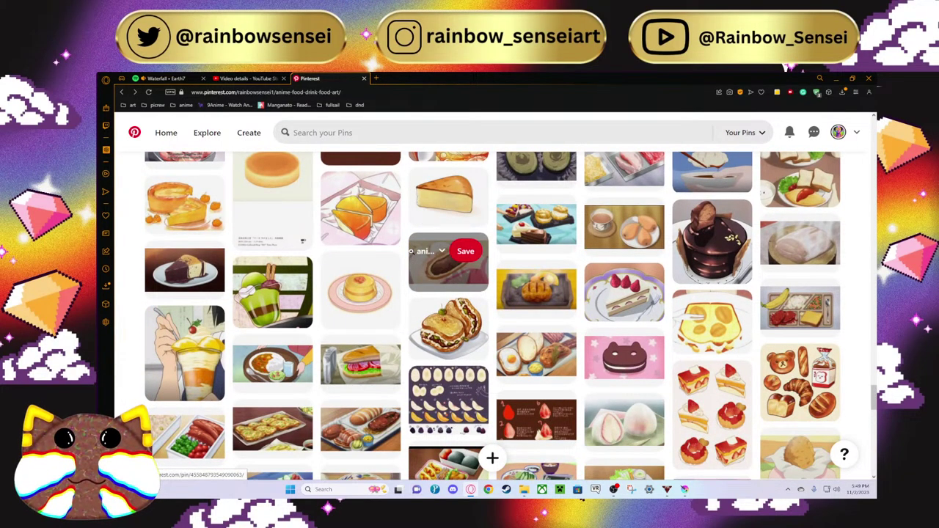
pyautogui.scroll(-3, 412, 251)
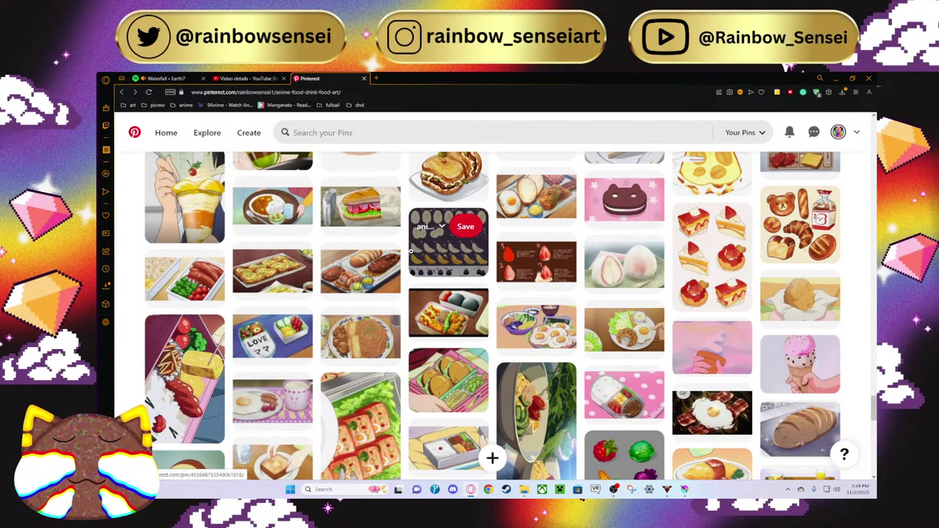
pyautogui.scroll(-3, 412, 251)
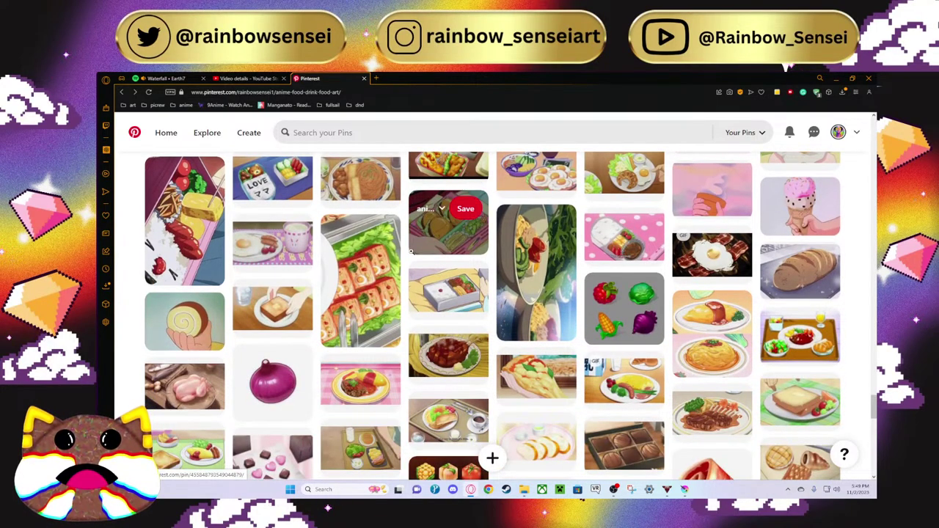
pyautogui.scroll(-3, 412, 252)
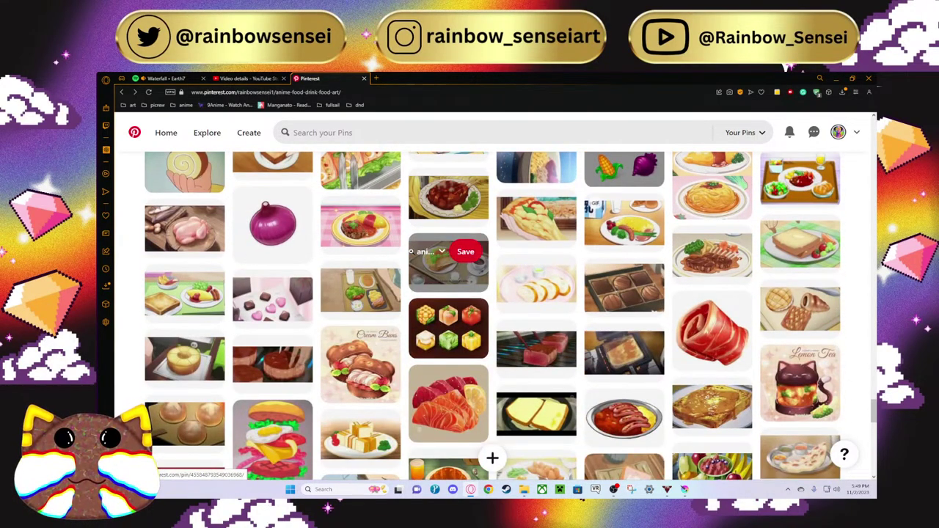
pyautogui.scroll(-3, 411, 252)
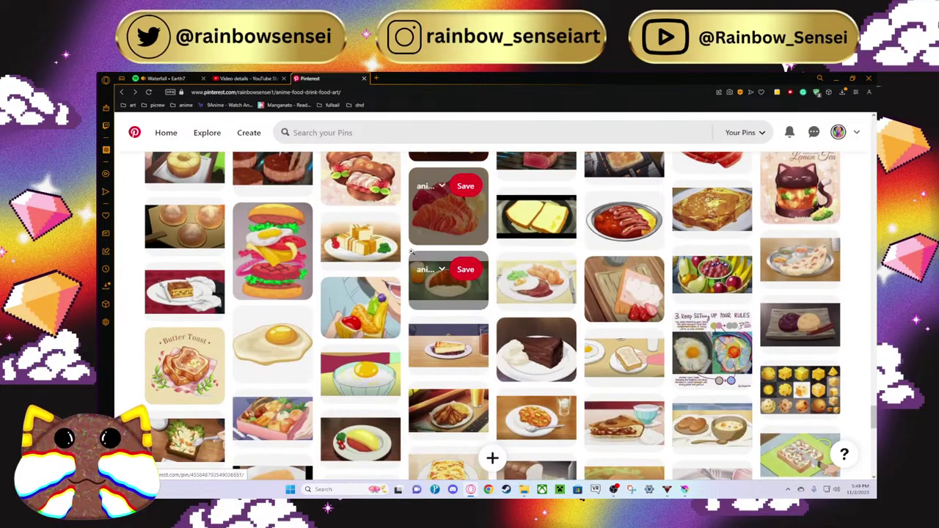
pyautogui.scroll(-3, 411, 251)
pyautogui.scroll(2, 412, 252)
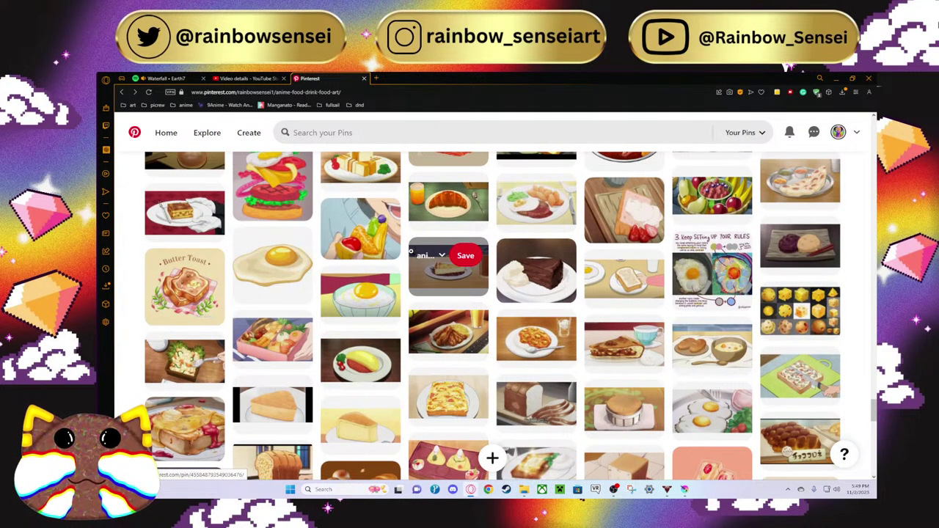
# Step: Open the fried egg clip art pin and save its picture as a JPEG image in the Downloads folder
pyautogui.click(242, 286)
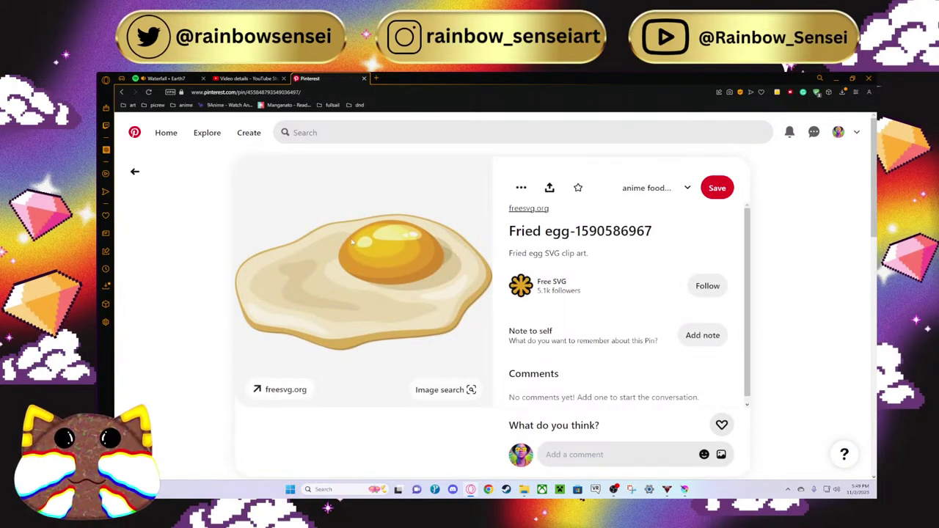
pyautogui.scroll(-3, 352, 242)
pyautogui.scroll(-3, 352, 242)
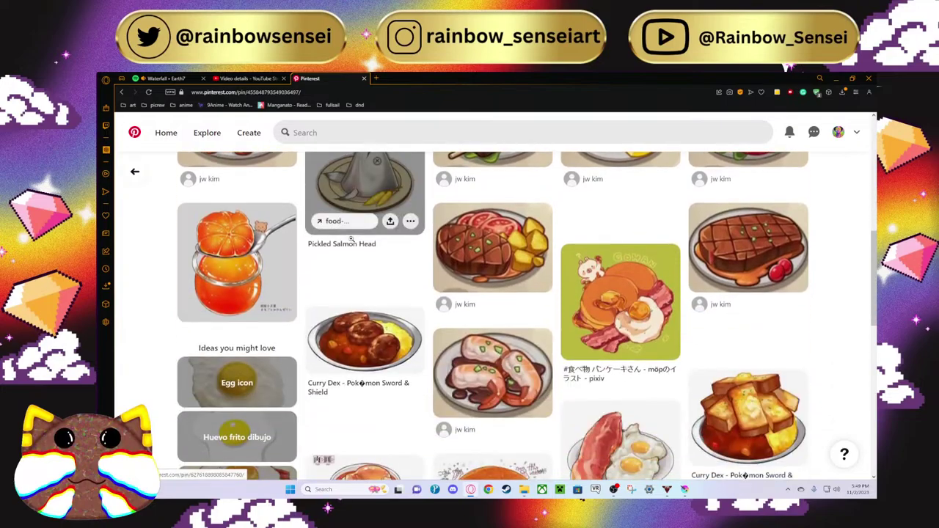
pyautogui.scroll(3, 351, 242)
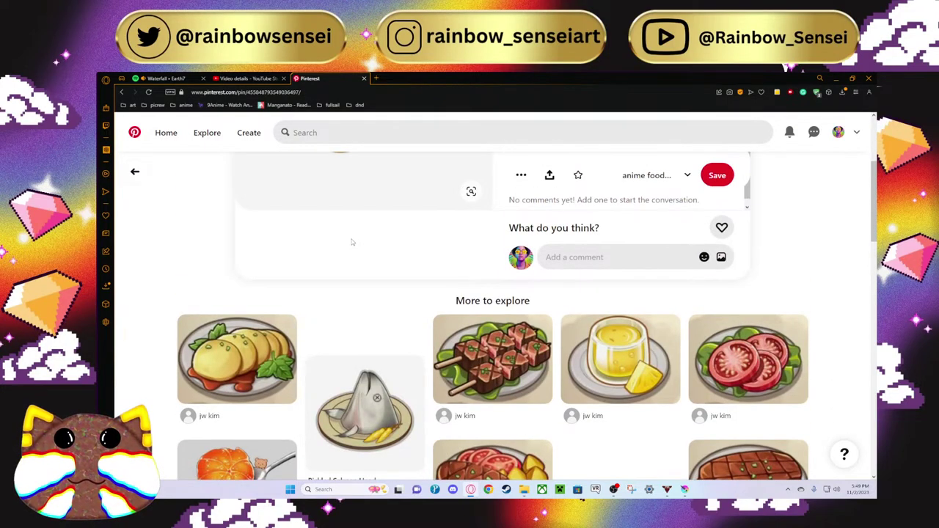
pyautogui.scroll(3, 351, 242)
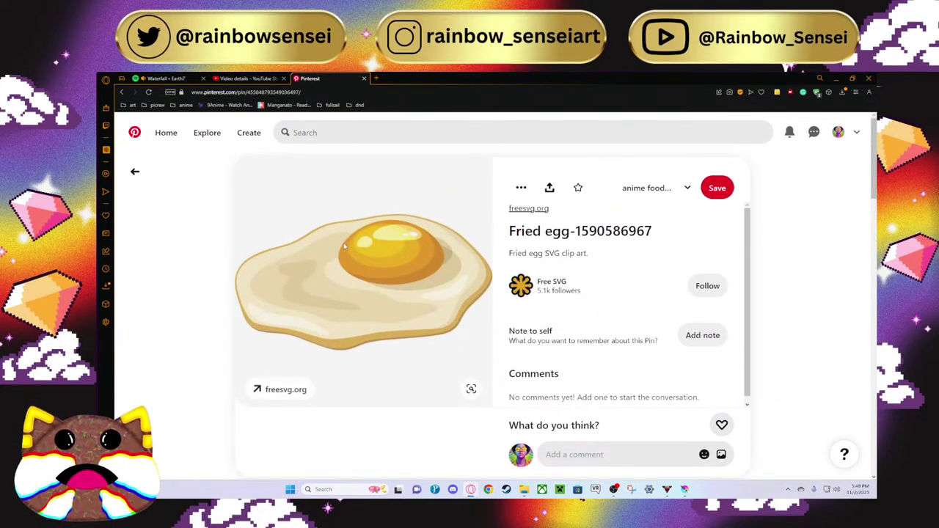
pyautogui.rightClick(344, 246)
pyautogui.click(367, 264)
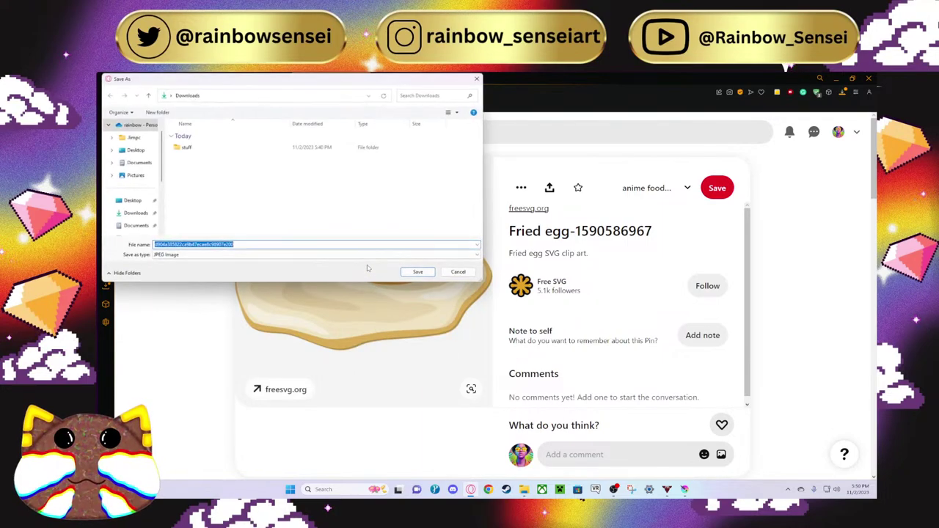
pyautogui.click(135, 213)
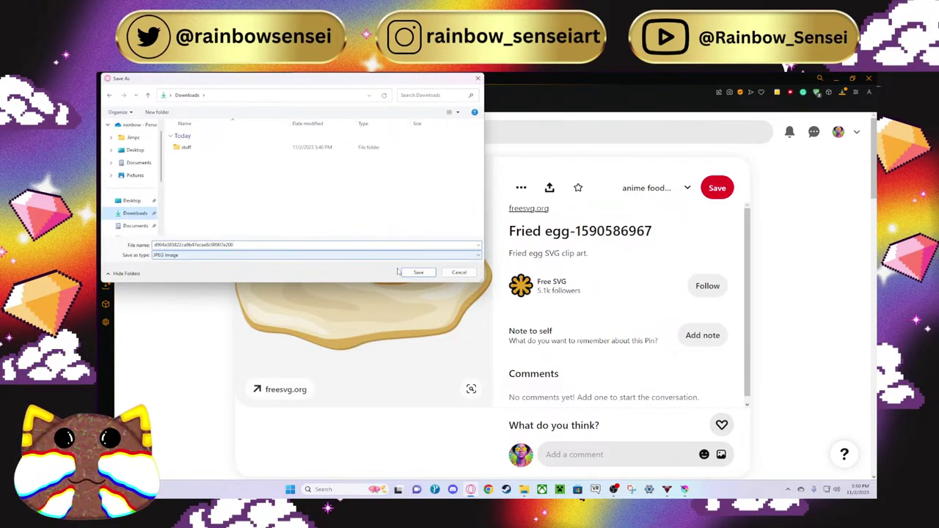
pyautogui.click(418, 272)
# Step: Switch to Krita and bring the saved fried egg JPG from the Downloads folder onto the canvas as a new layer
pyautogui.click(836, 78)
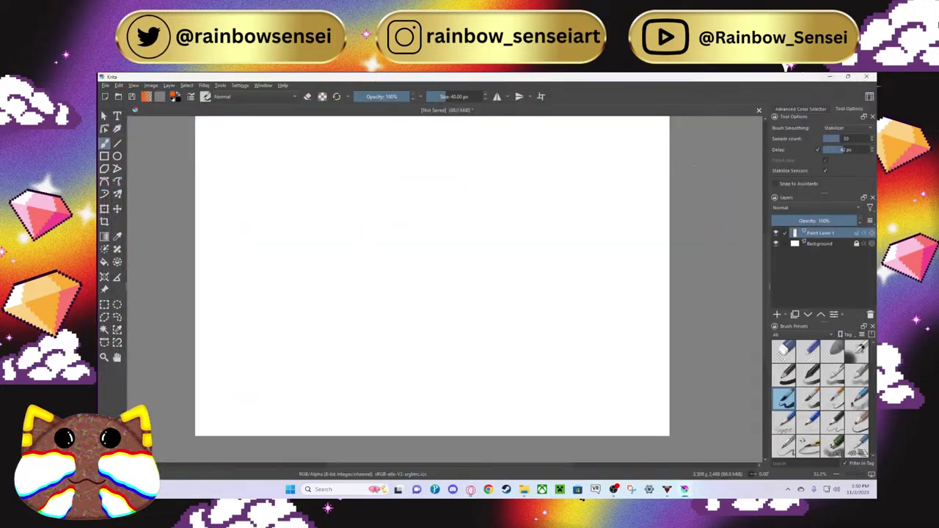
pyautogui.click(151, 86)
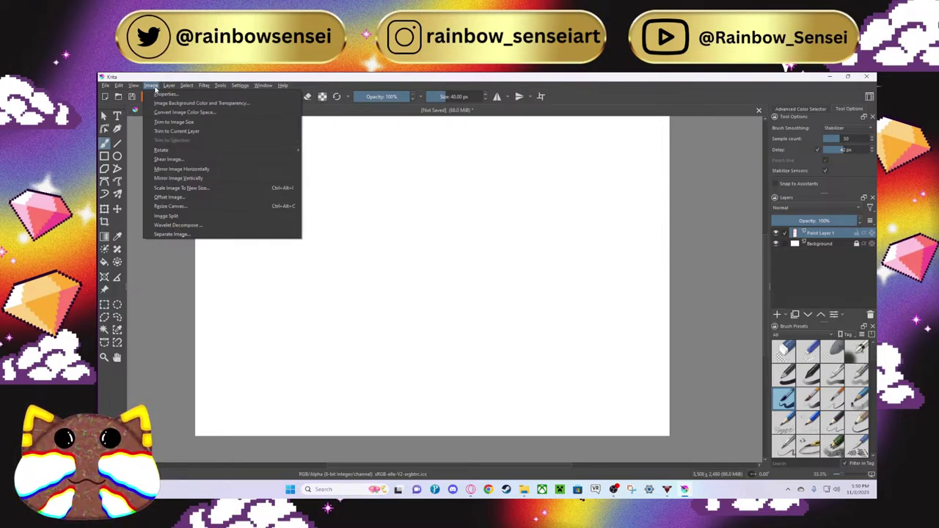
pyautogui.moveTo(129, 89)
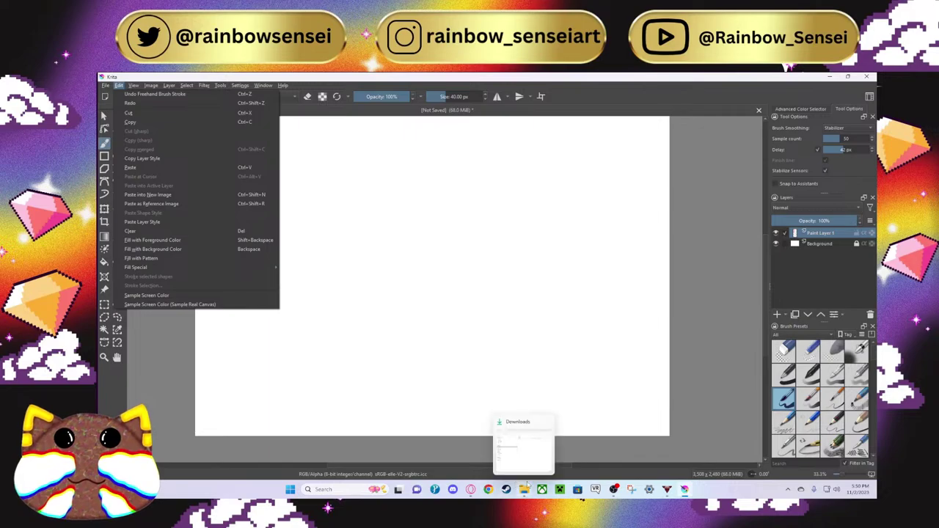
pyautogui.moveTo(524, 489)
pyautogui.click(519, 446)
pyautogui.moveTo(378, 74); pyautogui.dragTo(489, 105)
pyautogui.moveTo(555, 214); pyautogui.dragTo(213, 162)
pyautogui.click(246, 161)
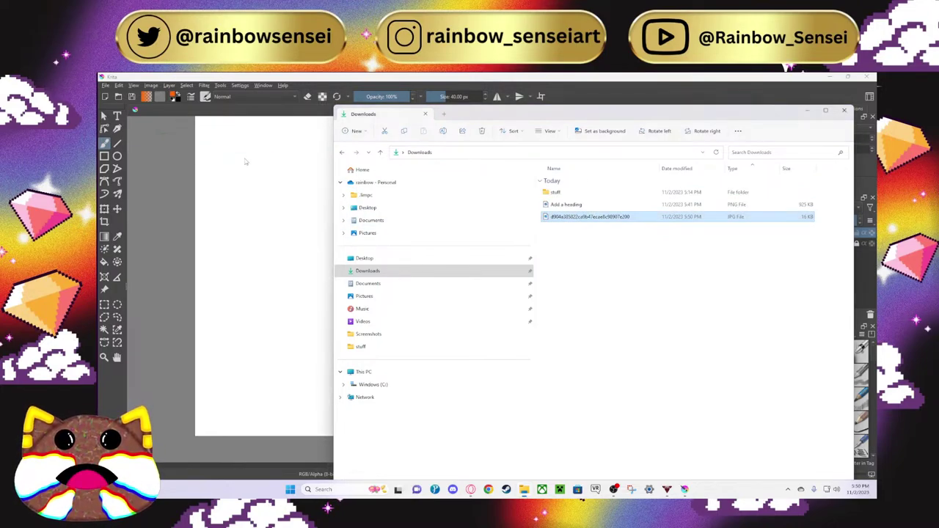
pyautogui.scroll(2, 248, 157)
pyautogui.scroll(-2, 247, 157)
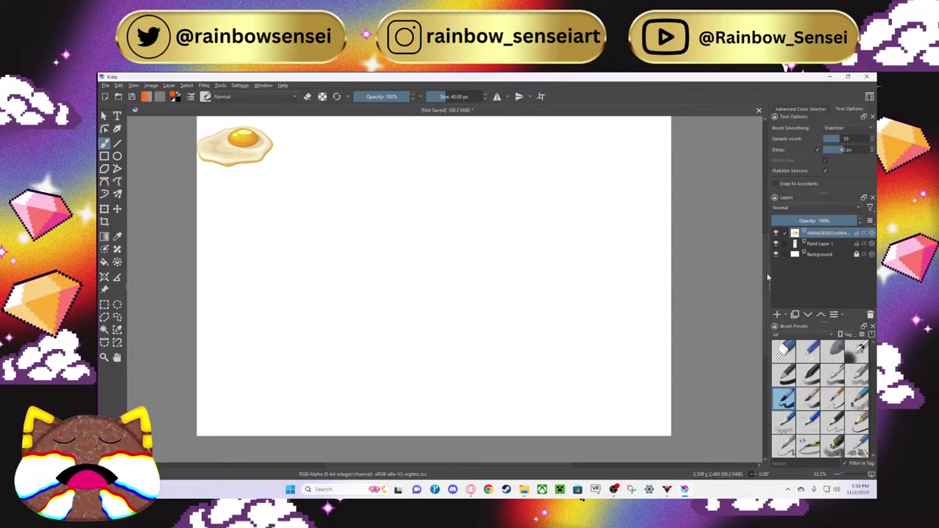
pyautogui.scroll(3, 768, 277)
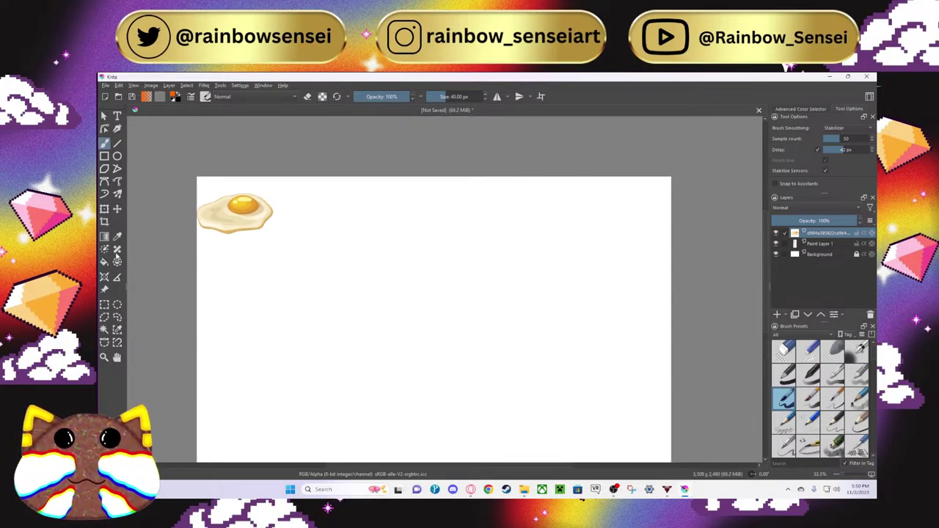
# Step: Enlarge the fried egg picture to about twice its size and position it in the canvas's upper-left corner
pyautogui.click(116, 209)
pyautogui.moveTo(220, 218); pyautogui.dragTo(237, 234)
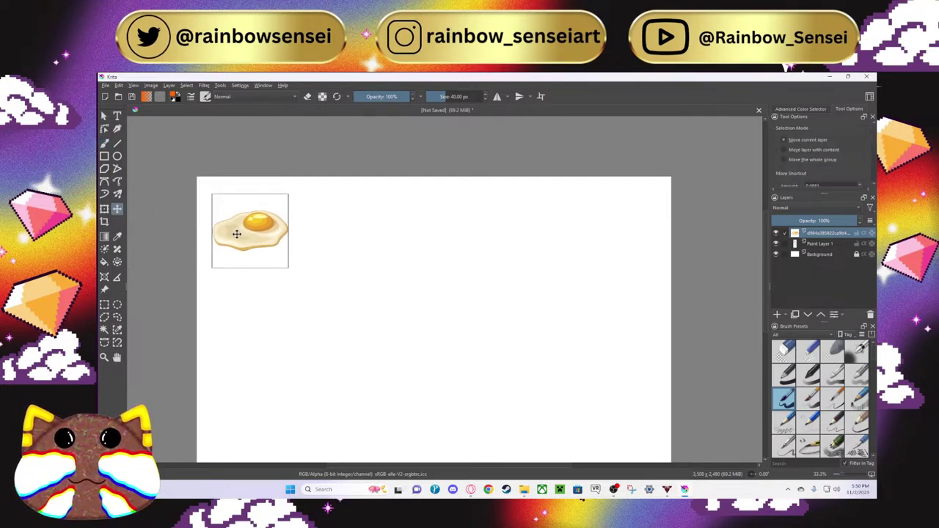
pyautogui.click(104, 209)
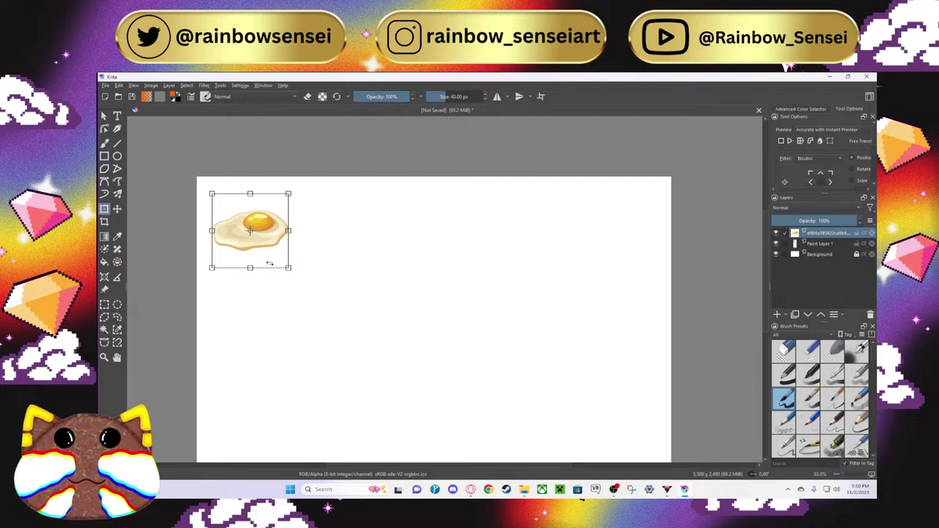
pyautogui.moveTo(288, 267); pyautogui.dragTo(357, 322)
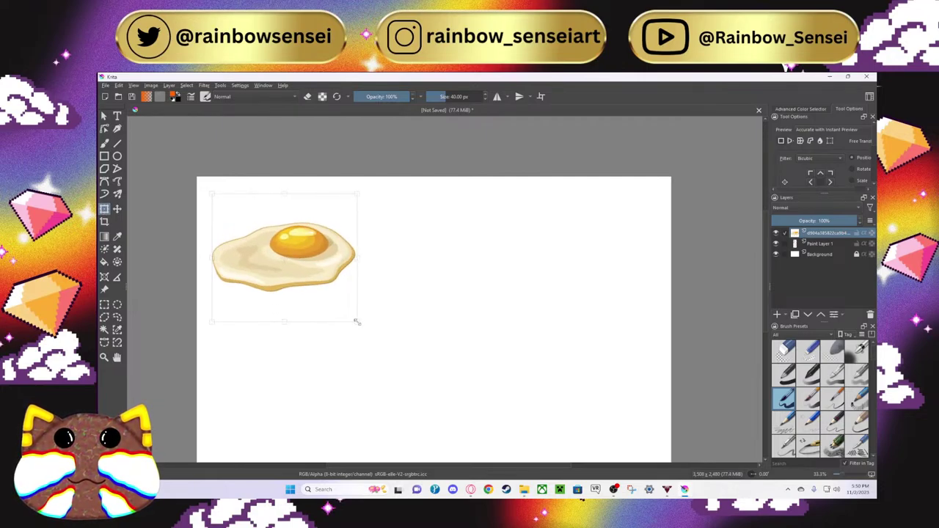
pyautogui.moveTo(264, 213); pyautogui.dragTo(255, 196)
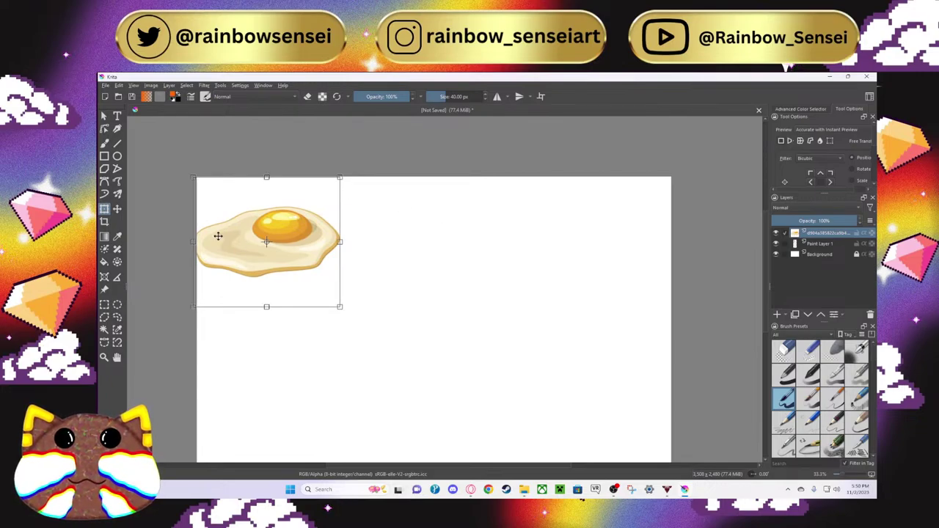
pyautogui.moveTo(261, 191)
pyautogui.mouseDown()
pyautogui.moveTo(283, 193)
pyautogui.moveTo(273, 191)
pyautogui.mouseUp()
pyautogui.scroll(1, 702, 276)
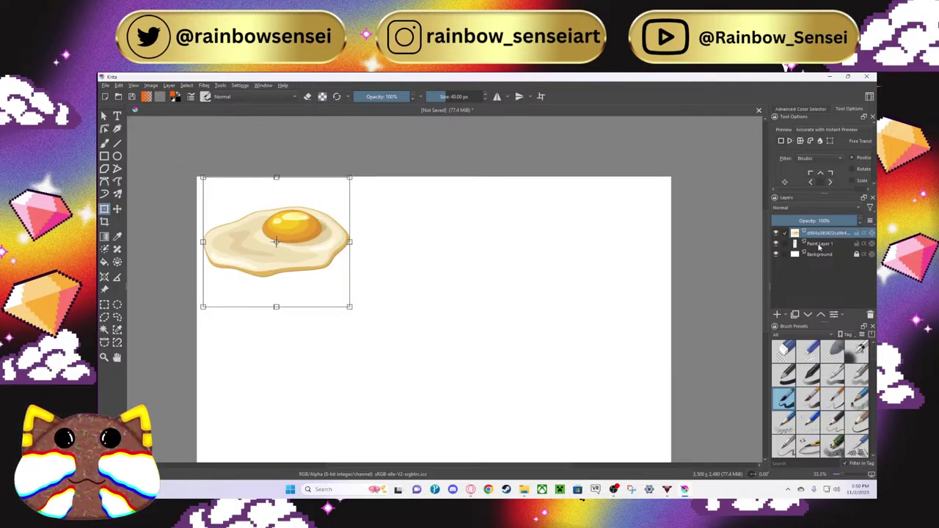
# Step: Delete the old Paint Layer 1 and add a new empty paint layer above the fried egg picture
pyautogui.click(819, 244)
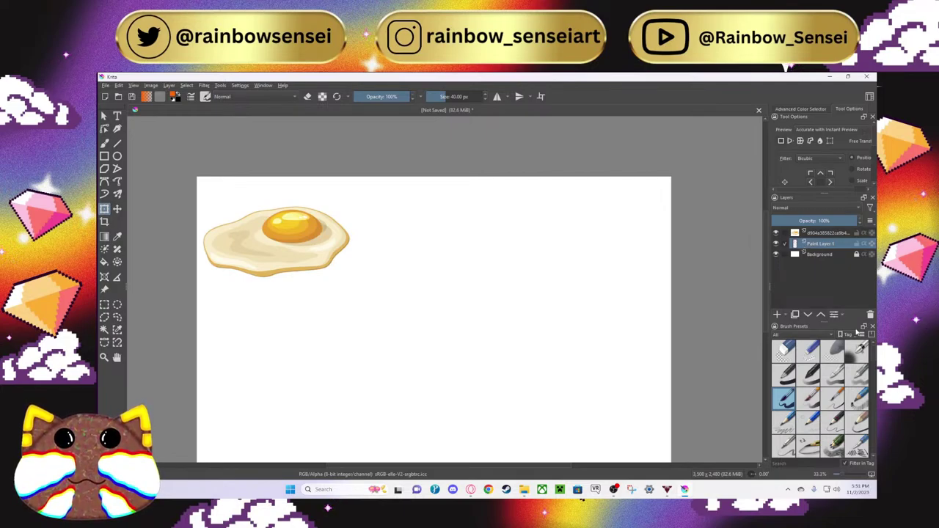
pyautogui.click(871, 314)
pyautogui.hotkey('ctrl', 'z')
pyautogui.click(870, 315)
pyautogui.click(814, 233)
pyautogui.click(776, 314)
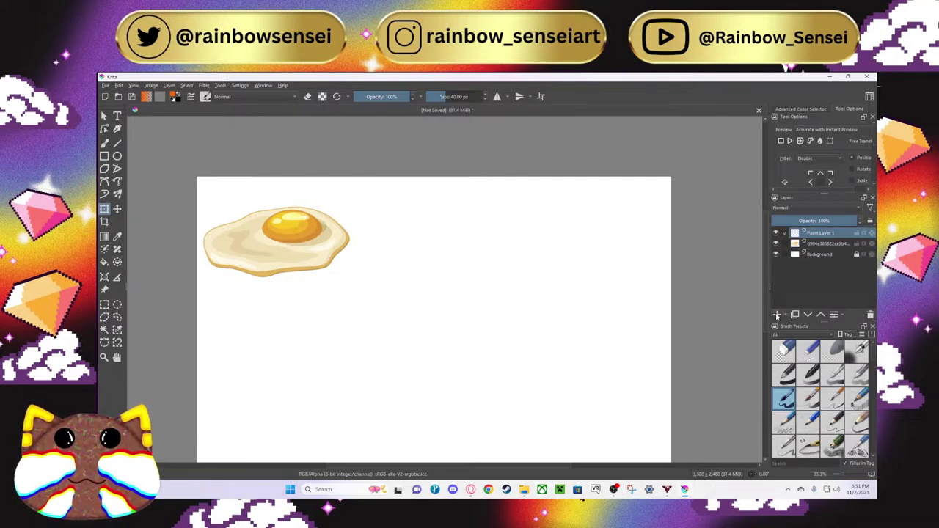
pyautogui.click(763, 238)
pyautogui.scroll(-2, 765, 238)
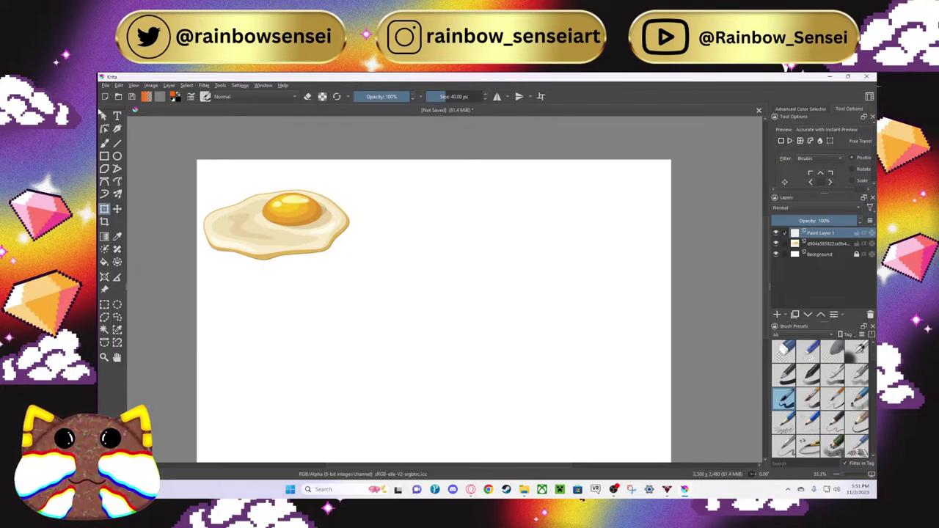
# Step: Paint a few orange trial strokes with the freehand brush beside the egg and undo them all
pyautogui.click(105, 143)
pyautogui.moveTo(444, 289)
pyautogui.mouseDown()
pyautogui.moveTo(402, 326)
pyautogui.moveTo(495, 352)
pyautogui.moveTo(394, 341)
pyautogui.mouseUp()
pyautogui.moveTo(567, 326)
pyautogui.mouseDown()
pyautogui.moveTo(567, 265)
pyautogui.moveTo(529, 273)
pyautogui.moveTo(479, 321)
pyautogui.mouseUp()
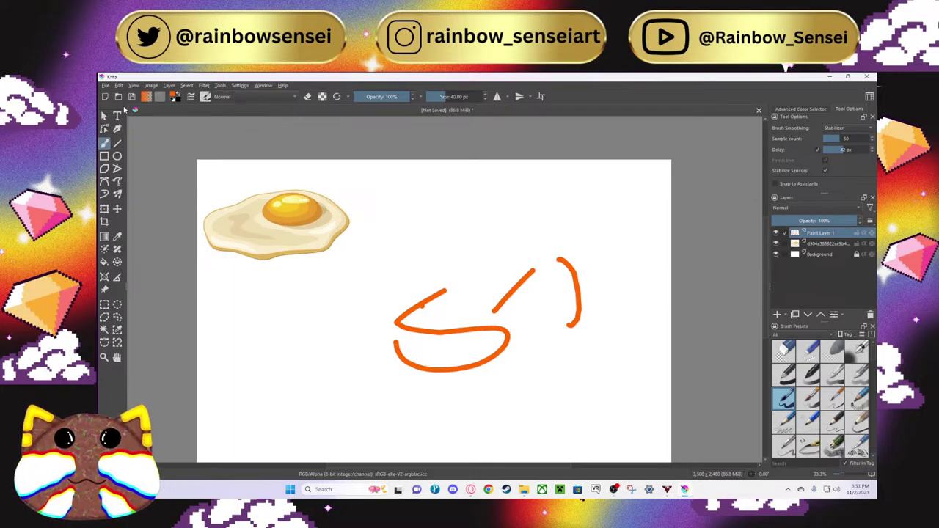
pyautogui.click(105, 86)
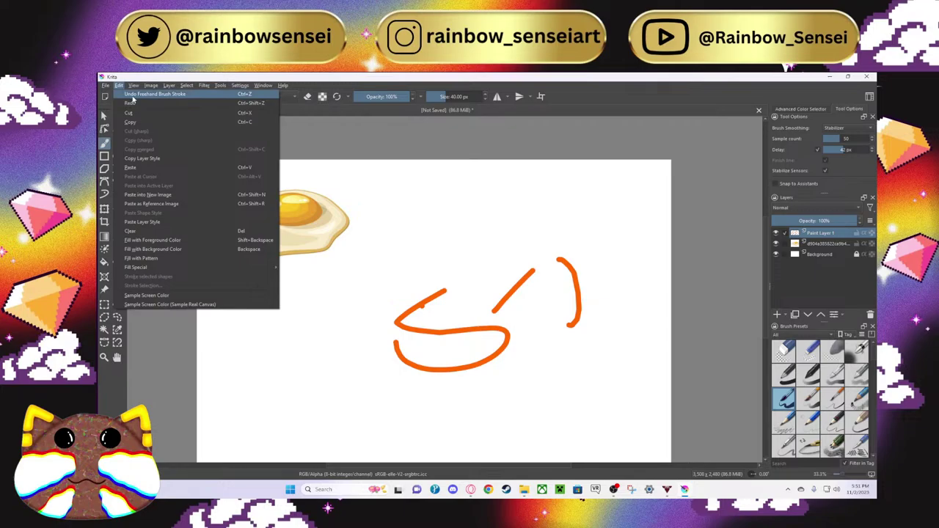
pyautogui.click(130, 95)
pyautogui.click(125, 86)
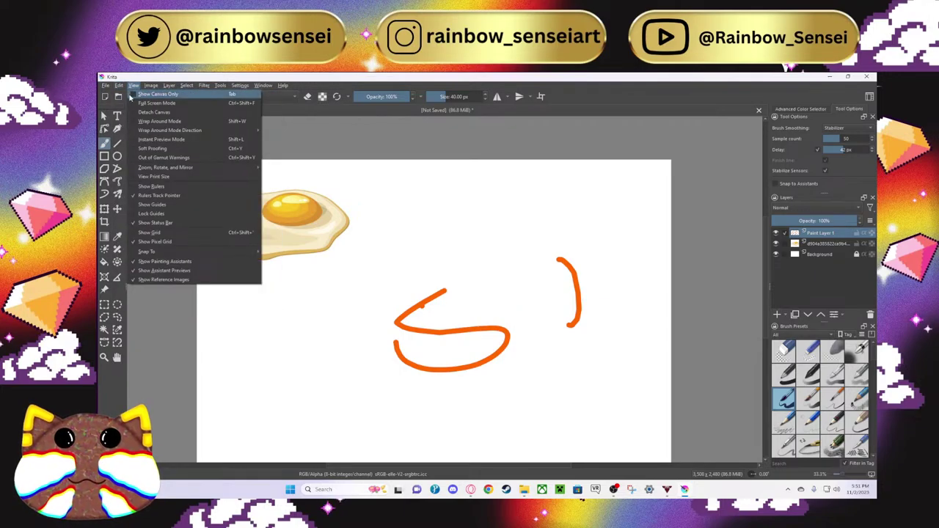
pyautogui.moveTo(118, 87)
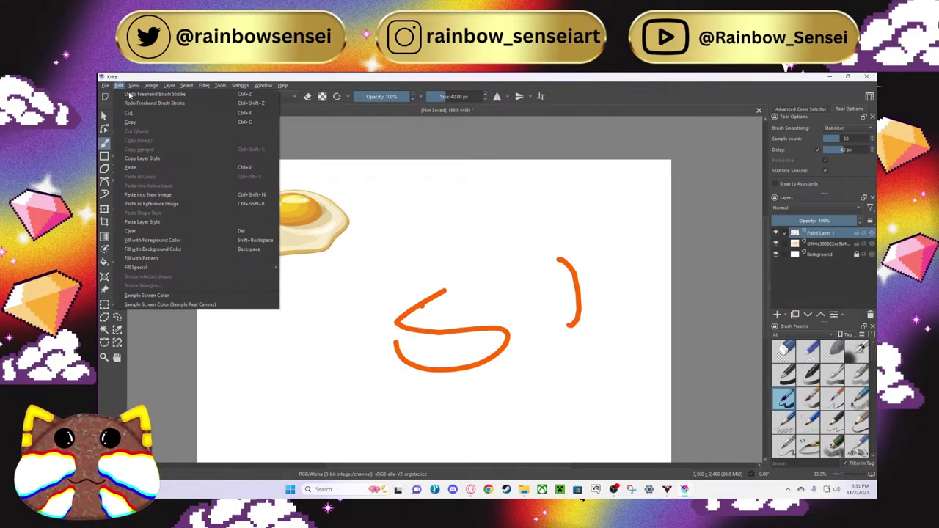
pyautogui.click(129, 94)
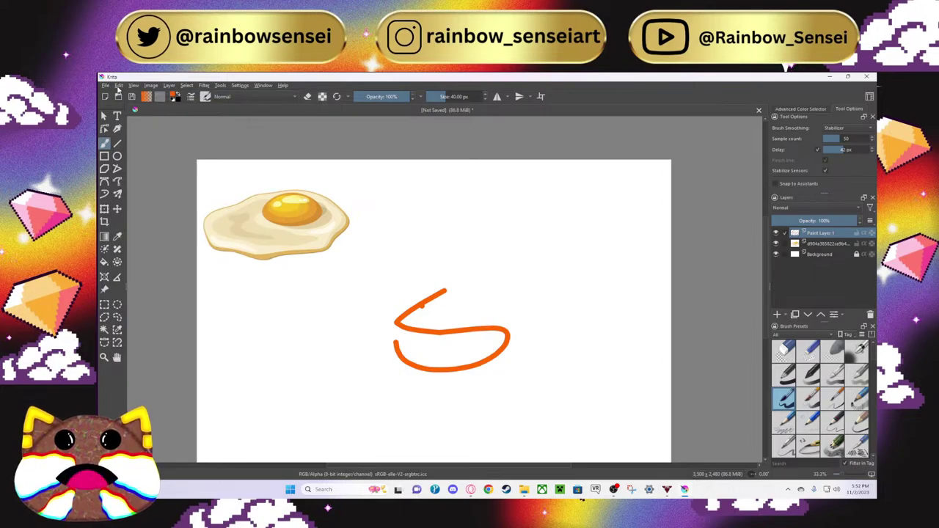
pyautogui.hotkey('ctrl', 'z')
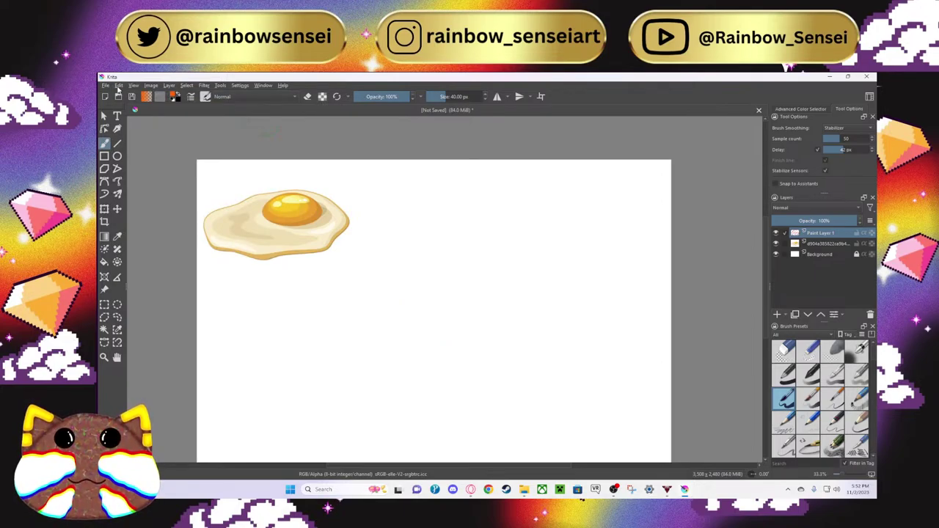
# Step: Increase the brush stabilizer's sample count, test it with an orange zigzag stroke beside the egg, and undo that stroke
pyautogui.scroll(2, 202, 161)
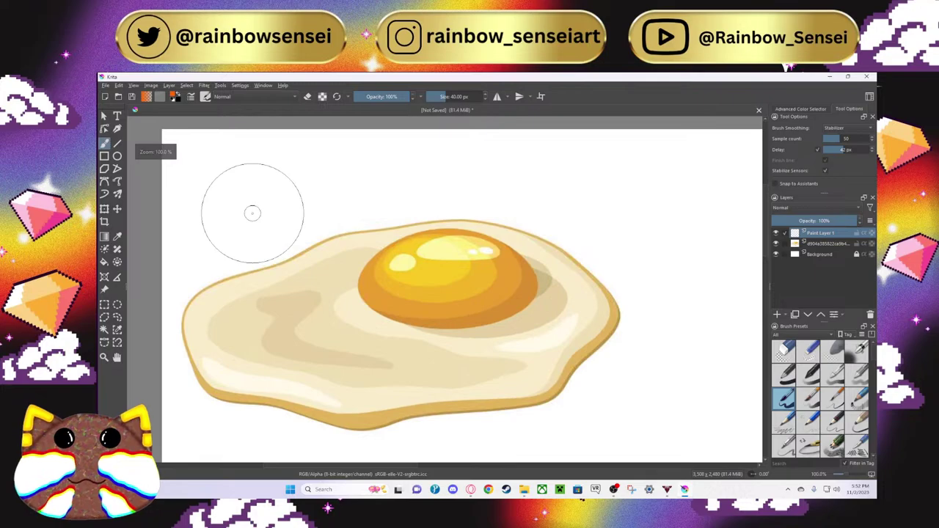
pyautogui.scroll(1, 712, 396)
pyautogui.scroll(-1, 697, 385)
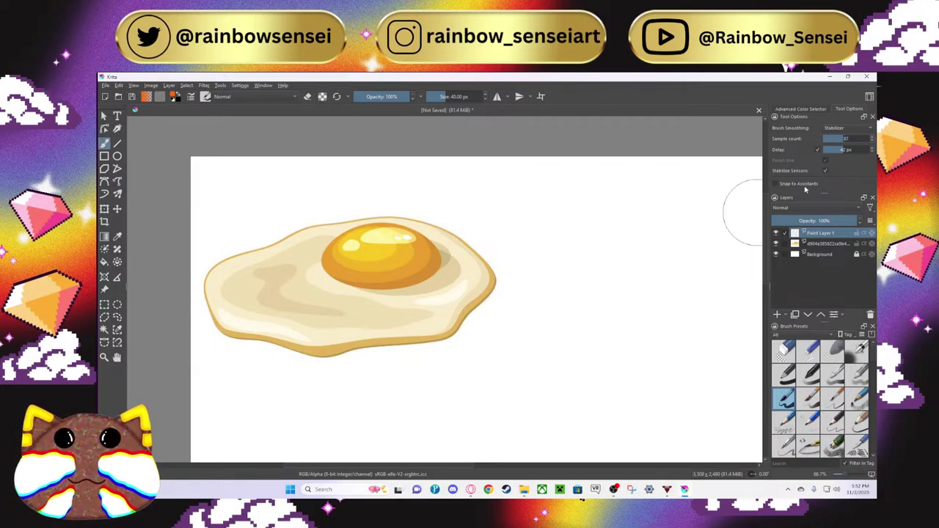
pyautogui.moveTo(660, 236)
pyautogui.mouseDown()
pyautogui.moveTo(582, 316)
pyautogui.moveTo(541, 341)
pyautogui.moveTo(578, 247)
pyautogui.moveTo(584, 194)
pyautogui.moveTo(520, 283)
pyautogui.moveTo(494, 363)
pyautogui.mouseUp()
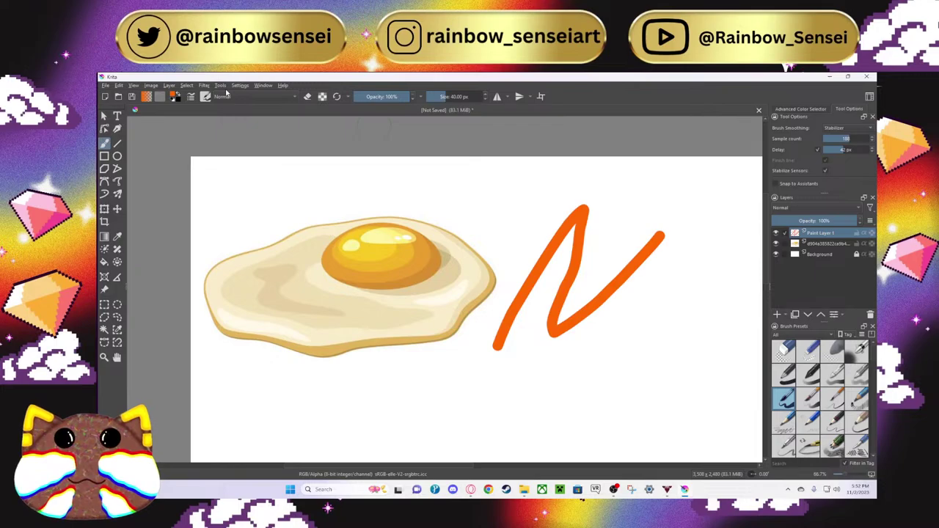
pyautogui.hotkey('ctrl', 'z')
pyautogui.hotkey('ctrl', 'z')
pyautogui.hotkey('ctrl', 'z')
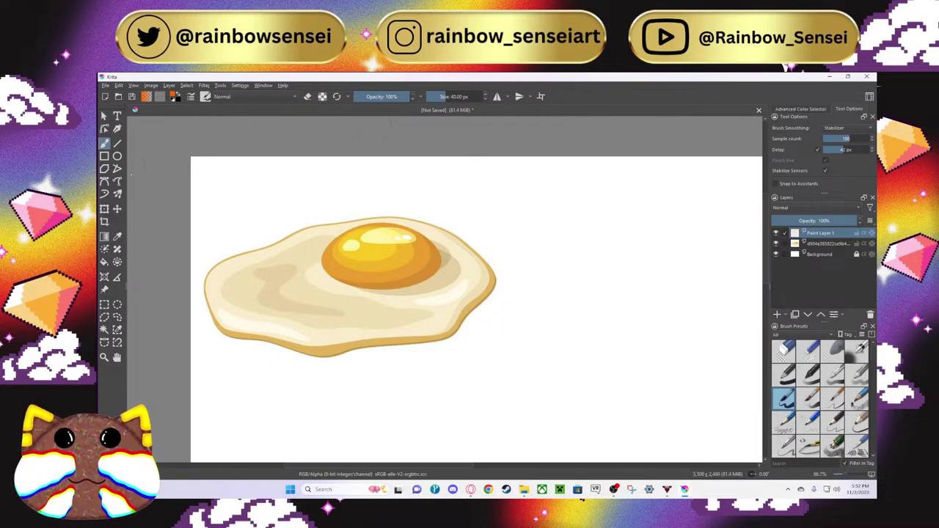
# Step: Sample the golden-brown colour from the reference egg's edge and draw a closed wavy egg-white outline below it with the 40 px brush
pyautogui.click(117, 236)
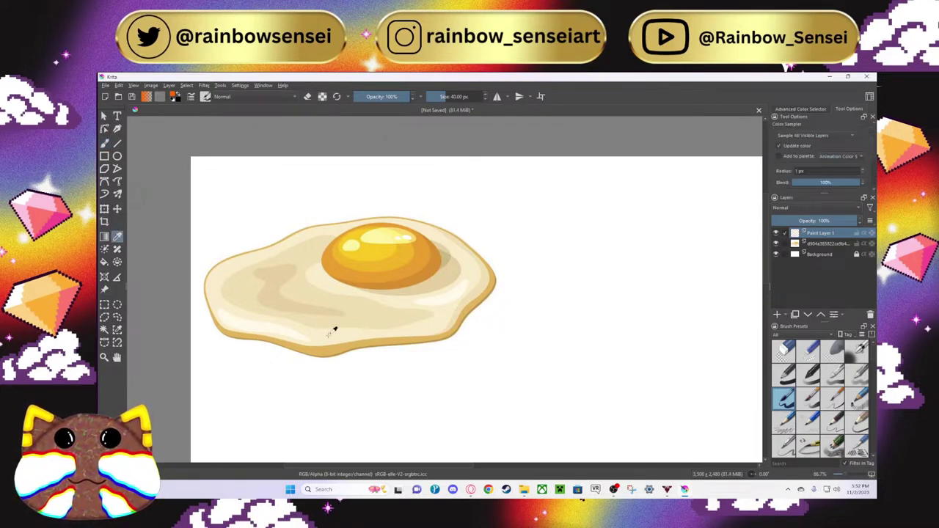
pyautogui.click(358, 339)
pyautogui.scroll(-3, 643, 320)
pyautogui.moveTo(644, 321); pyautogui.dragTo(435, 321)
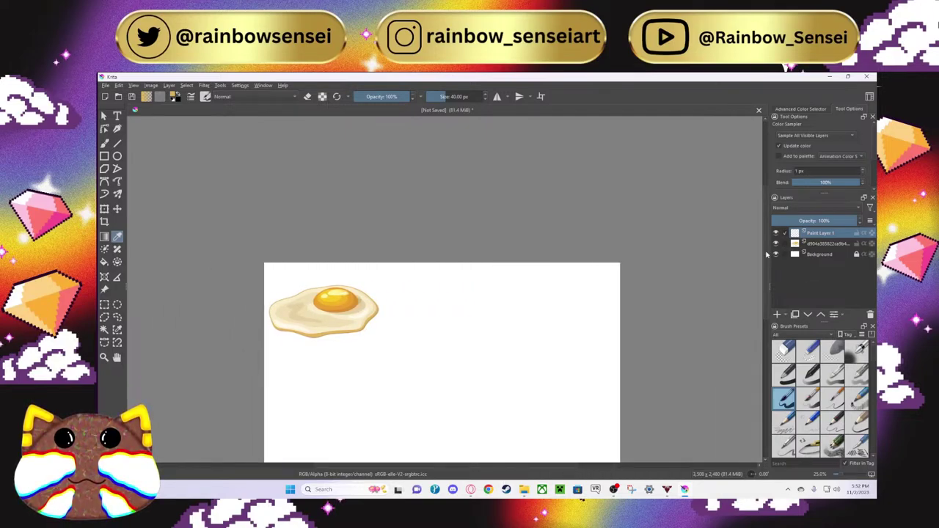
pyautogui.scroll(-2, 734, 279)
pyautogui.scroll(1, 712, 294)
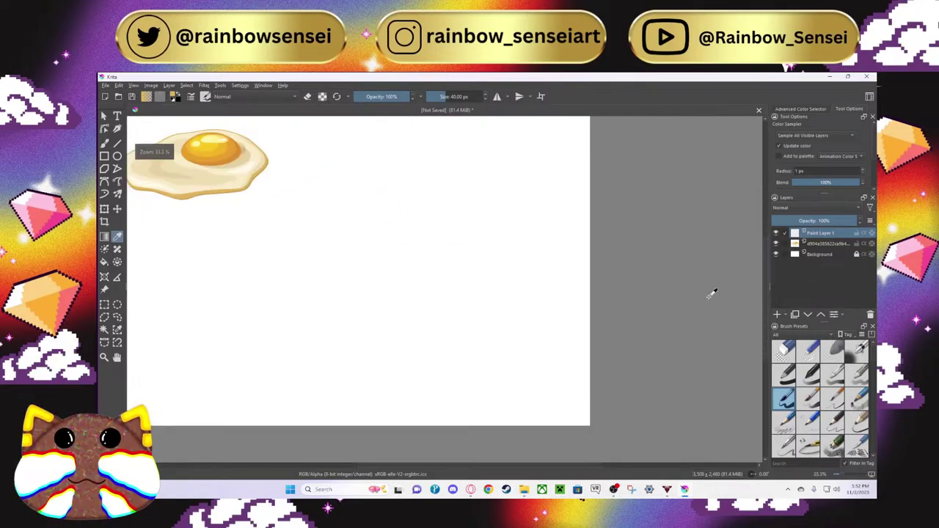
pyautogui.moveTo(463, 465); pyautogui.dragTo(426, 465)
pyautogui.moveTo(763, 272); pyautogui.dragTo(764, 255)
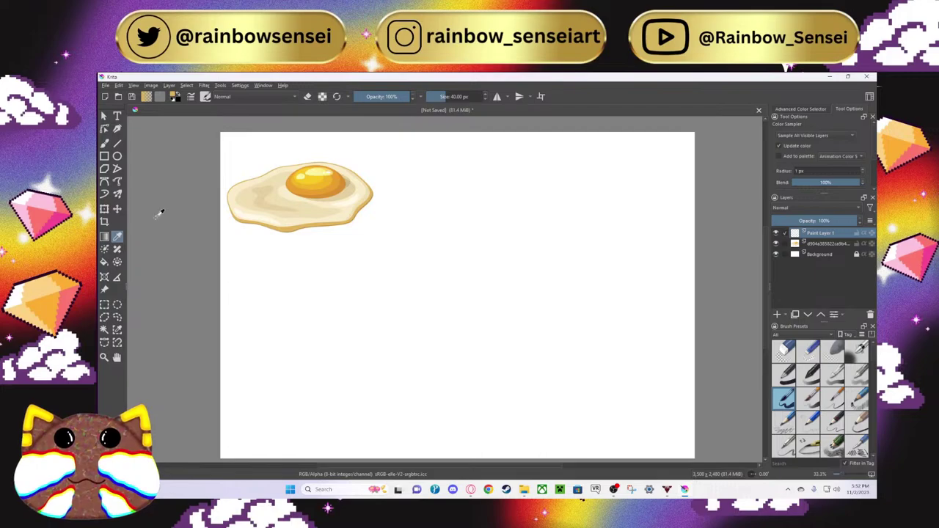
pyautogui.click(104, 144)
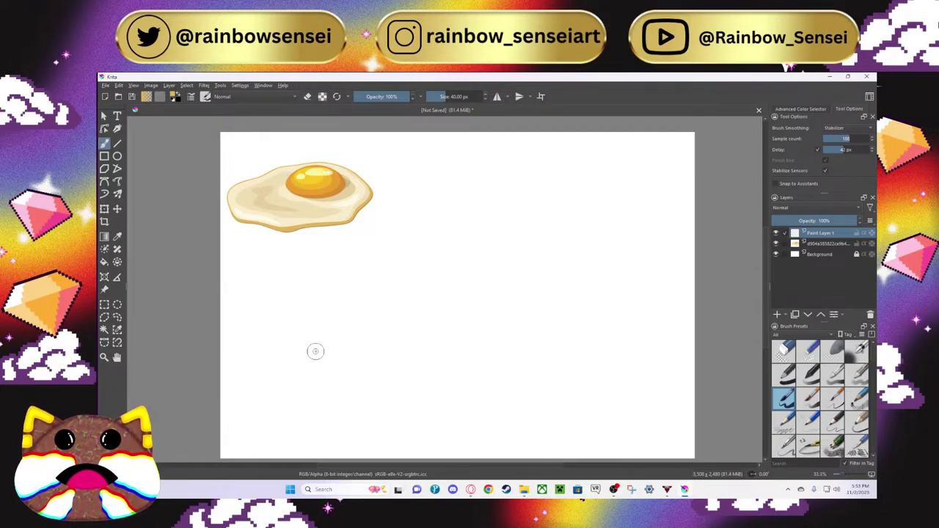
pyautogui.moveTo(361, 375)
pyautogui.mouseDown()
pyautogui.moveTo(345, 315)
pyautogui.moveTo(362, 296)
pyautogui.moveTo(413, 267)
pyautogui.moveTo(494, 252)
pyautogui.moveTo(564, 262)
pyautogui.moveTo(599, 286)
pyautogui.moveTo(624, 349)
pyautogui.moveTo(606, 373)
pyautogui.moveTo(567, 386)
pyautogui.moveTo(510, 363)
pyautogui.moveTo(419, 392)
pyautogui.moveTo(387, 392)
pyautogui.moveTo(360, 377)
pyautogui.mouseUp()
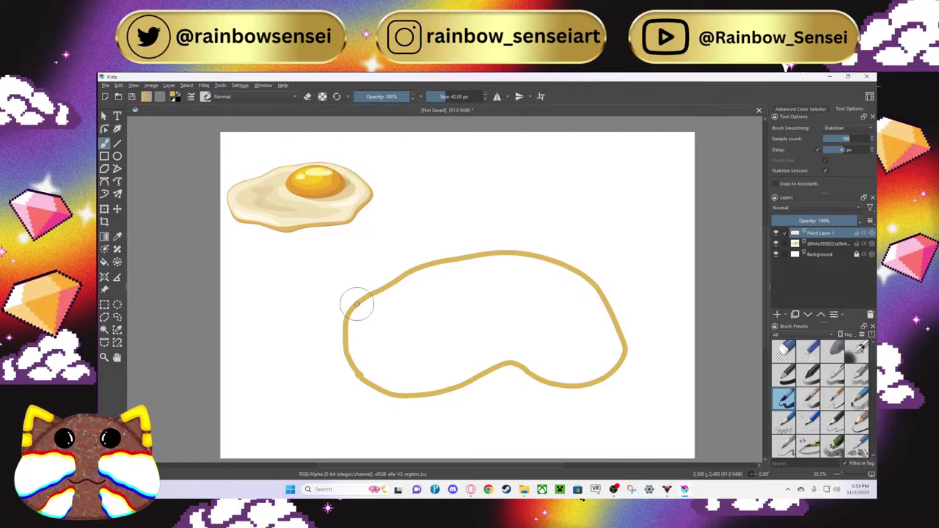
# Step: Erase the bump where the outline's ends meet at its lower left, using the eraser brush at 29.61 px
pyautogui.scroll(2, 356, 304)
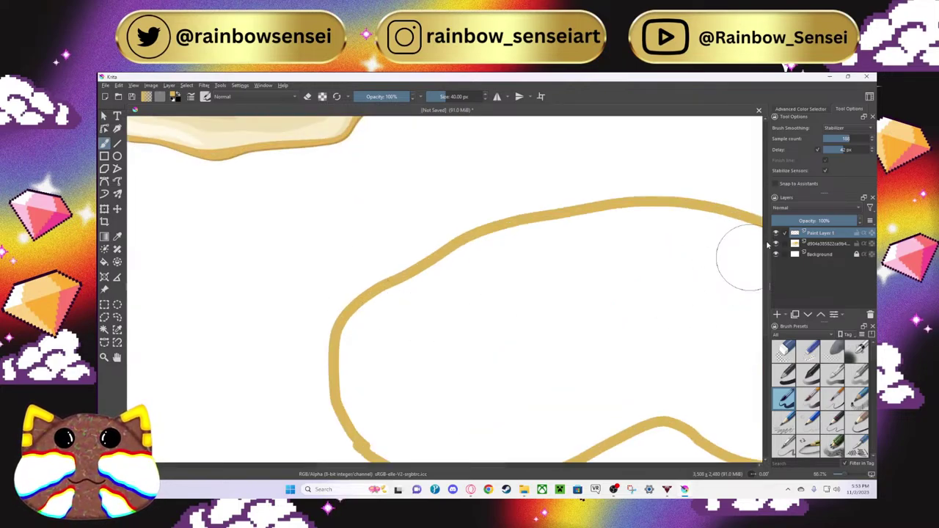
pyautogui.scroll(-3, 743, 248)
pyautogui.click(784, 350)
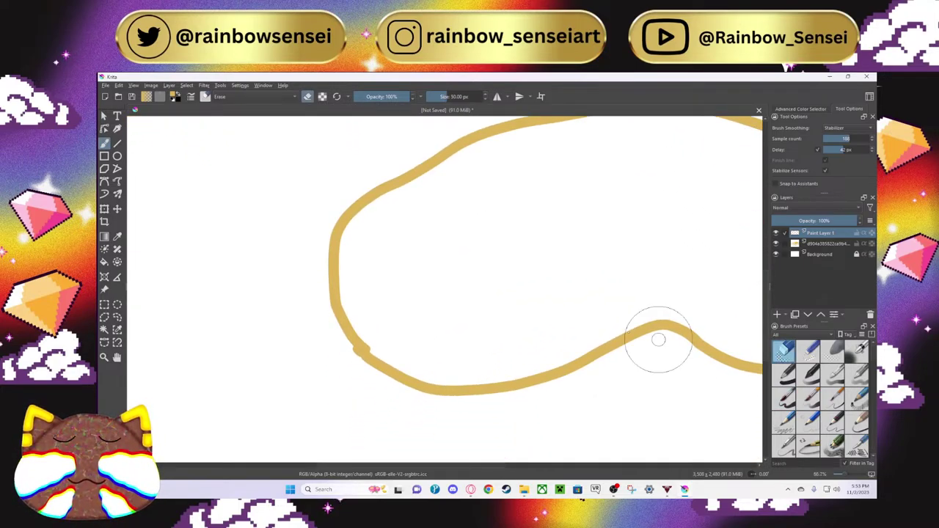
pyautogui.moveTo(437, 135); pyautogui.dragTo(418, 134)
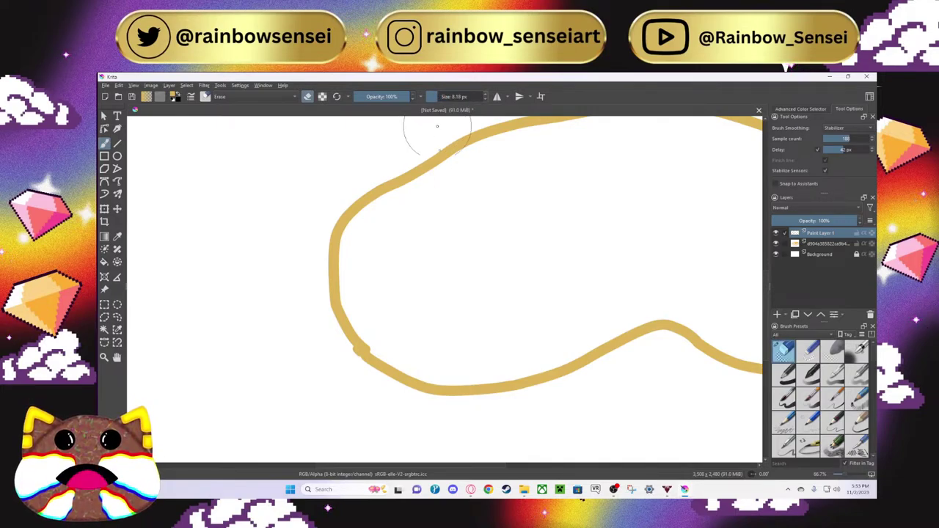
pyautogui.moveTo(435, 98); pyautogui.dragTo(448, 98)
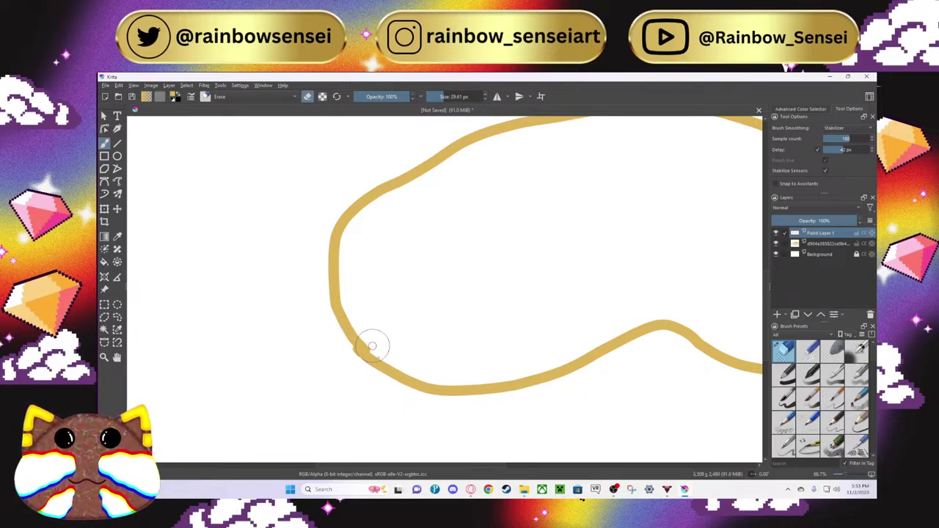
pyautogui.moveTo(344, 342); pyautogui.dragTo(352, 357)
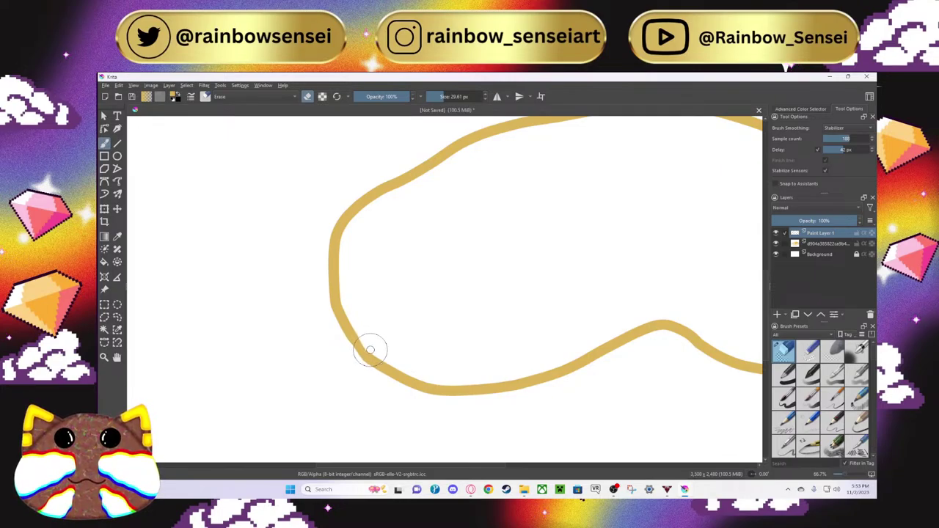
# Step: Fill the inside of the closed egg-white outline with the same golden-brown colour using the Fill tool
pyautogui.scroll(-5, 425, 287)
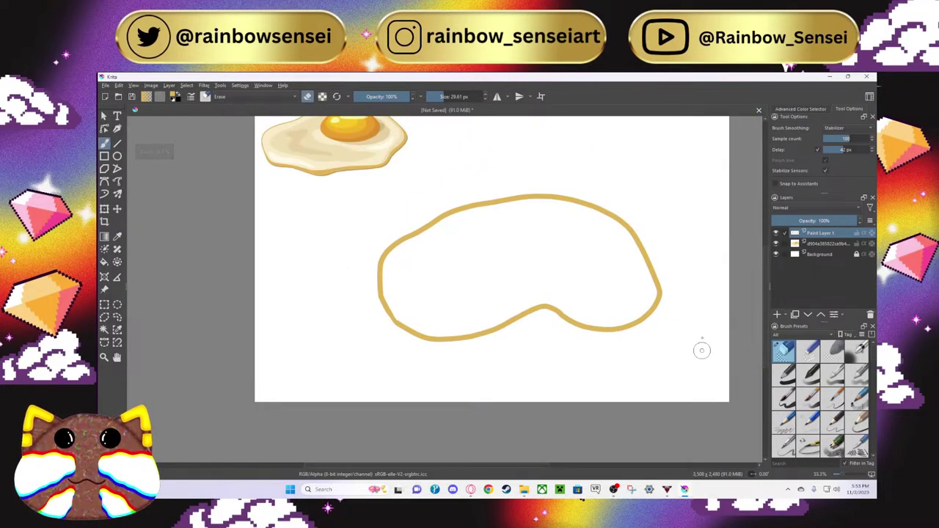
pyautogui.scroll(2, 764, 280)
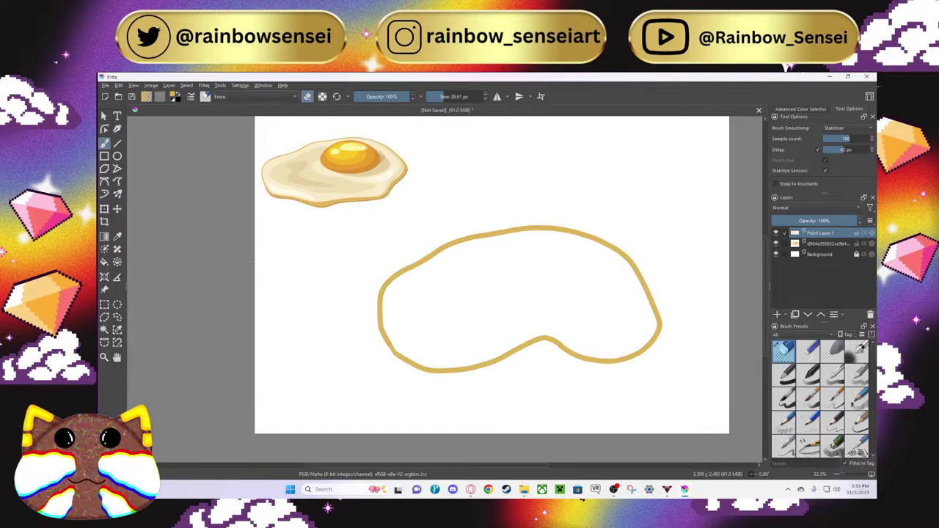
pyautogui.click(104, 263)
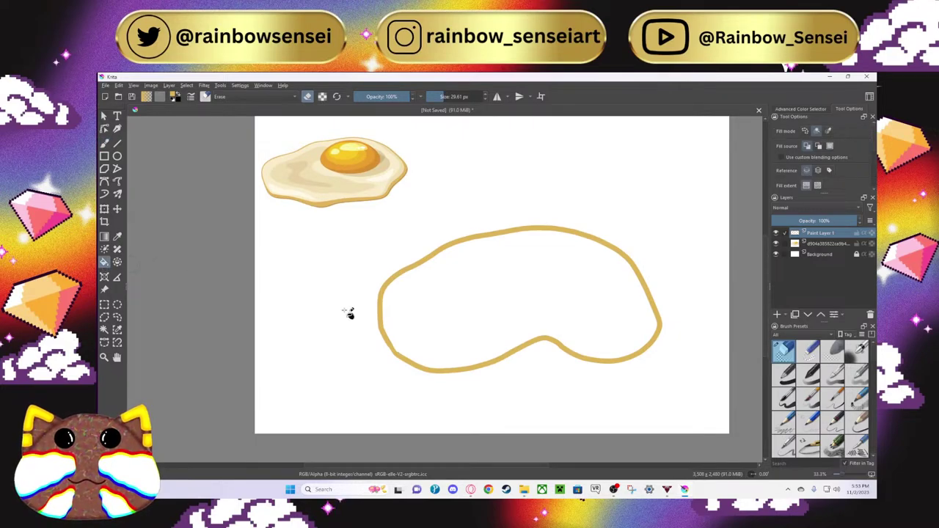
pyautogui.scroll(3, 540, 295)
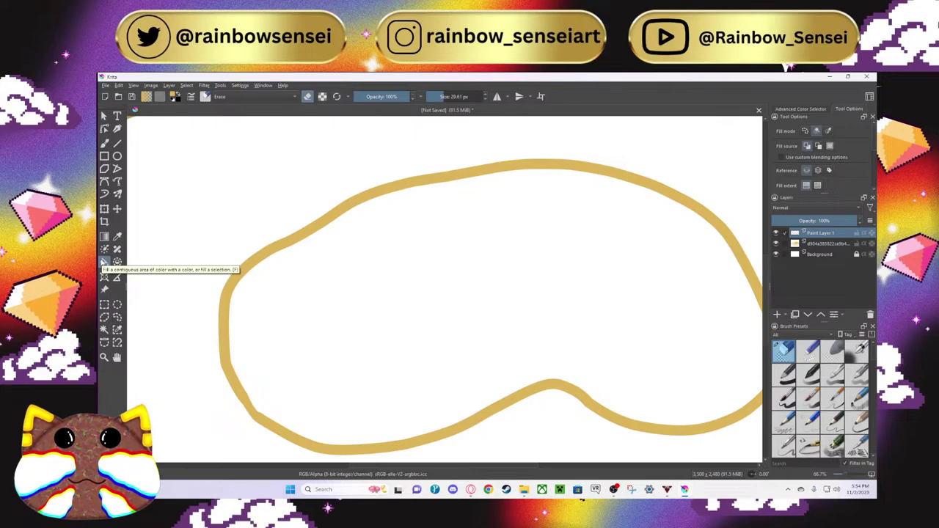
pyautogui.scroll(-2, 337, 238)
pyautogui.scroll(2, 339, 236)
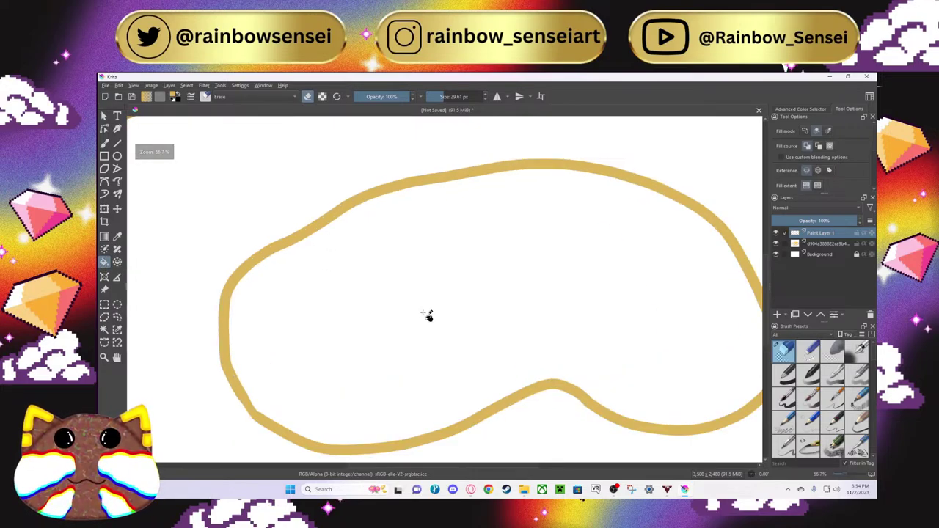
pyautogui.click(784, 374)
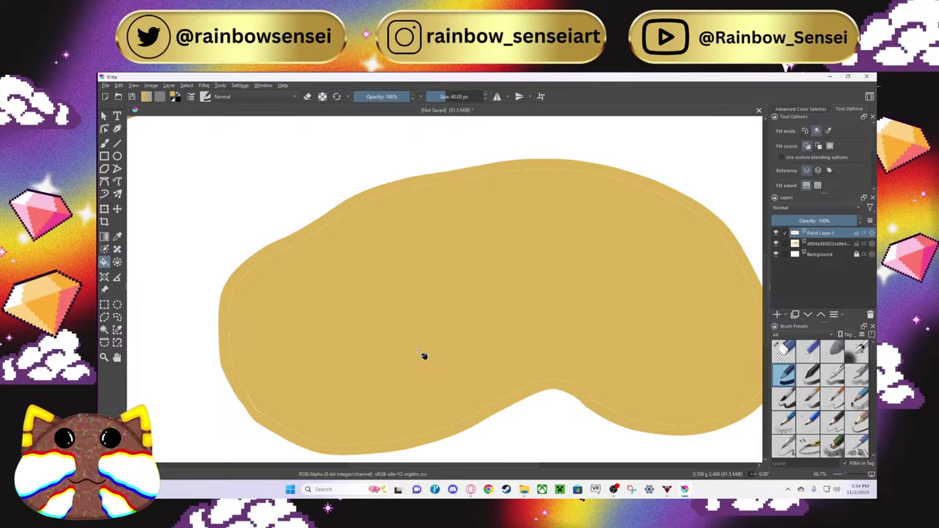
pyautogui.click(448, 336)
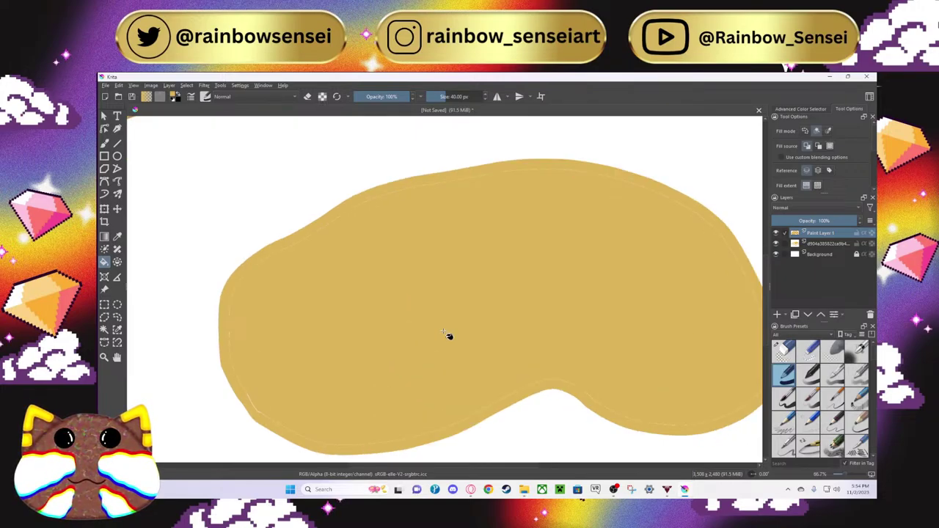
# Step: Paint over the thin unfilled seam along the upper, outer right and lower edges of the golden-brown shape with the 40 px brush
pyautogui.click(105, 143)
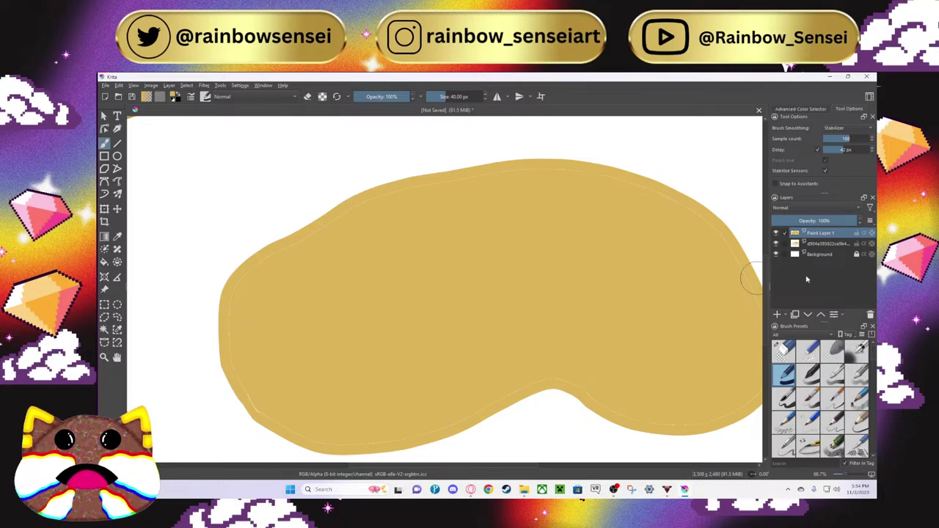
pyautogui.press('-')
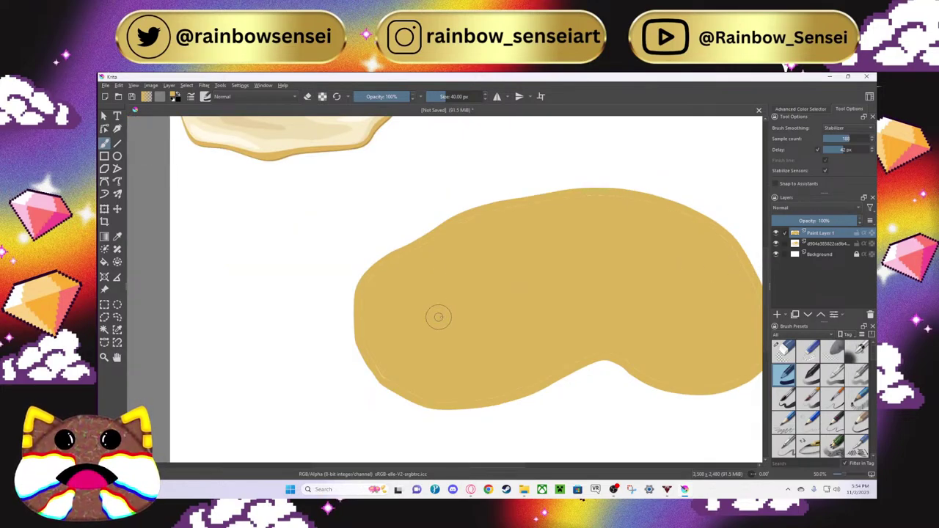
pyautogui.moveTo(440, 428); pyautogui.dragTo(379, 428)
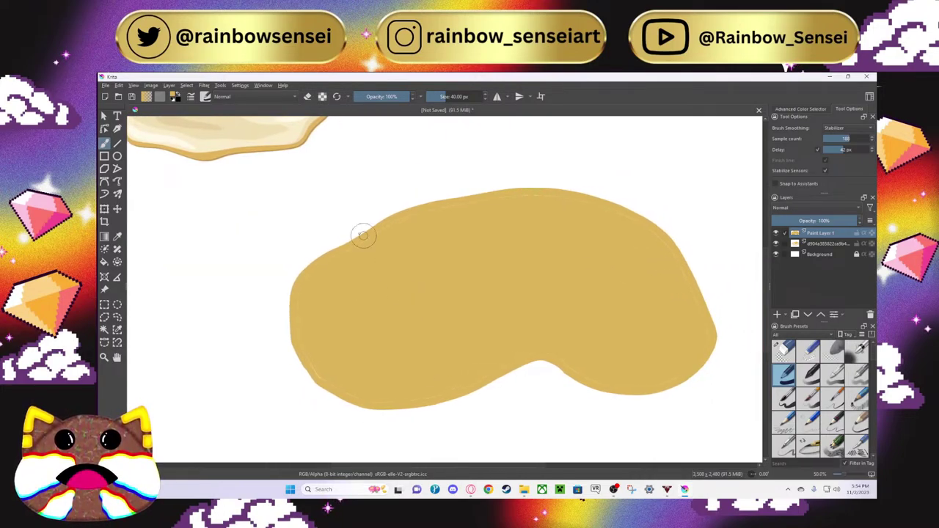
pyautogui.moveTo(373, 234)
pyautogui.mouseDown()
pyautogui.moveTo(413, 212)
pyautogui.moveTo(475, 206)
pyautogui.mouseUp()
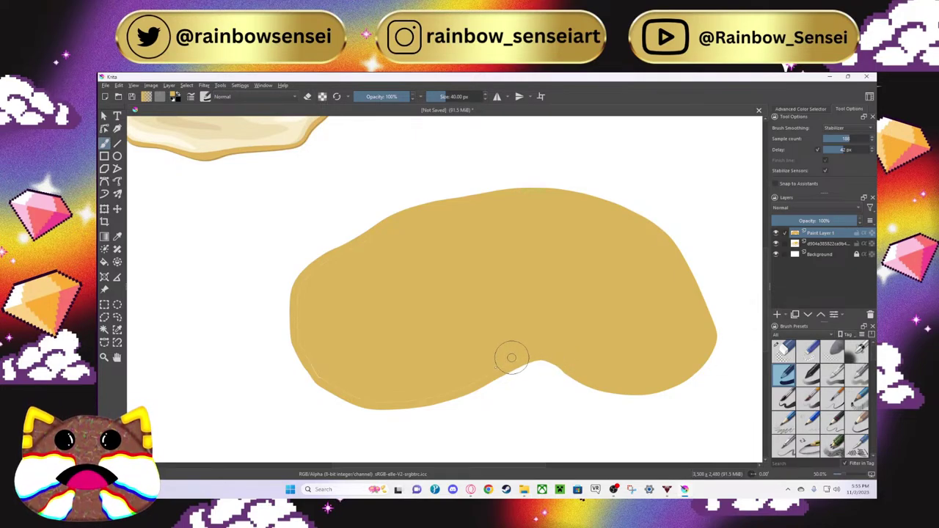
pyautogui.scroll(-1, 381, 251)
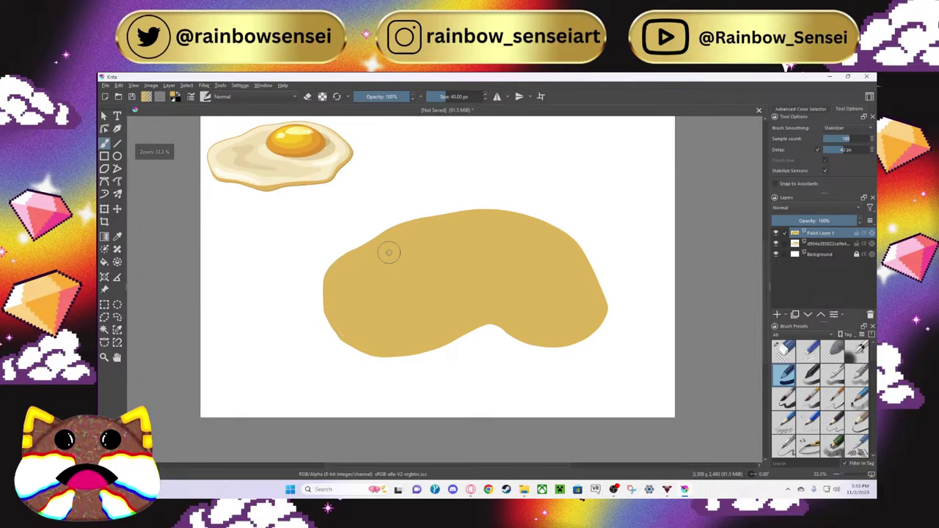
pyautogui.scroll(1, 385, 257)
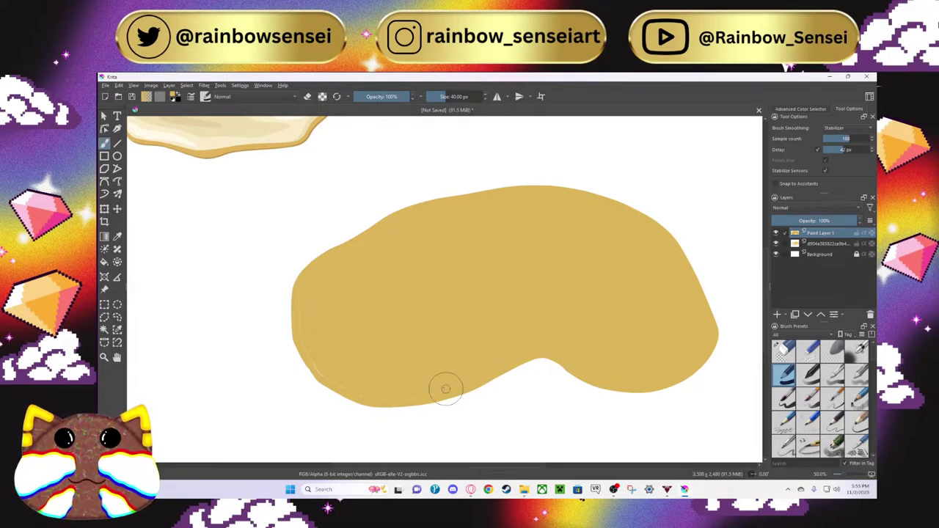
pyautogui.moveTo(443, 389); pyautogui.dragTo(398, 392)
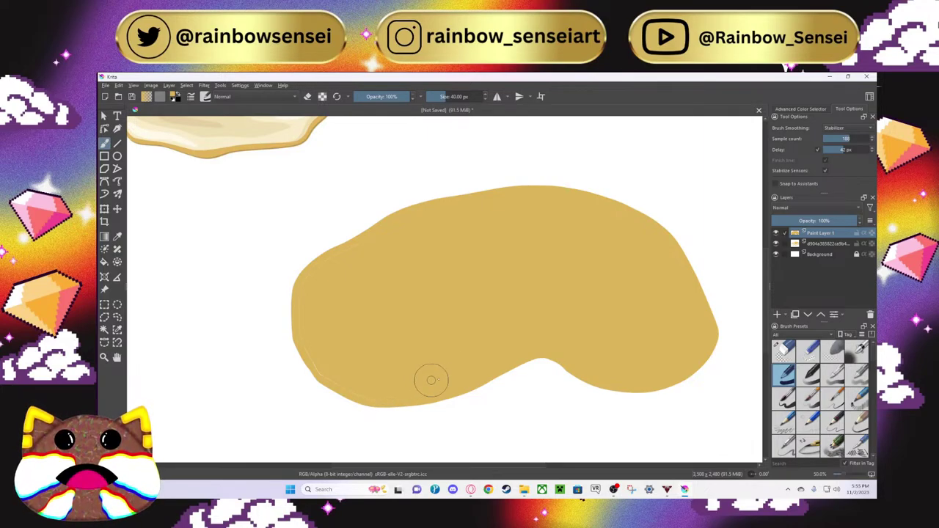
# Step: Cover the remaining thin seam along the lower-left and left edges of the golden-brown shape with the brush
pyautogui.scroll(3, 446, 376)
pyautogui.scroll(-3, 444, 375)
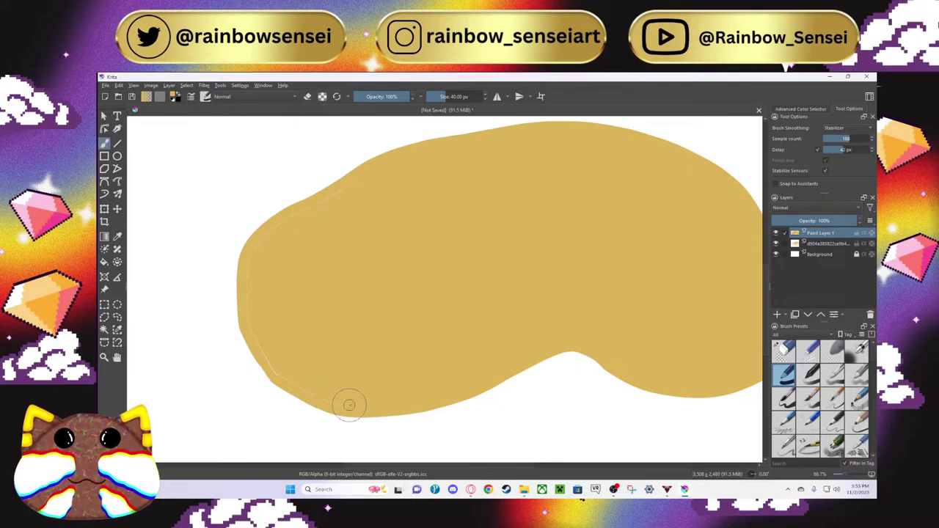
pyautogui.moveTo(351, 405)
pyautogui.mouseDown()
pyautogui.moveTo(302, 389)
pyautogui.moveTo(300, 368)
pyautogui.moveTo(302, 385)
pyautogui.moveTo(266, 360)
pyautogui.mouseUp()
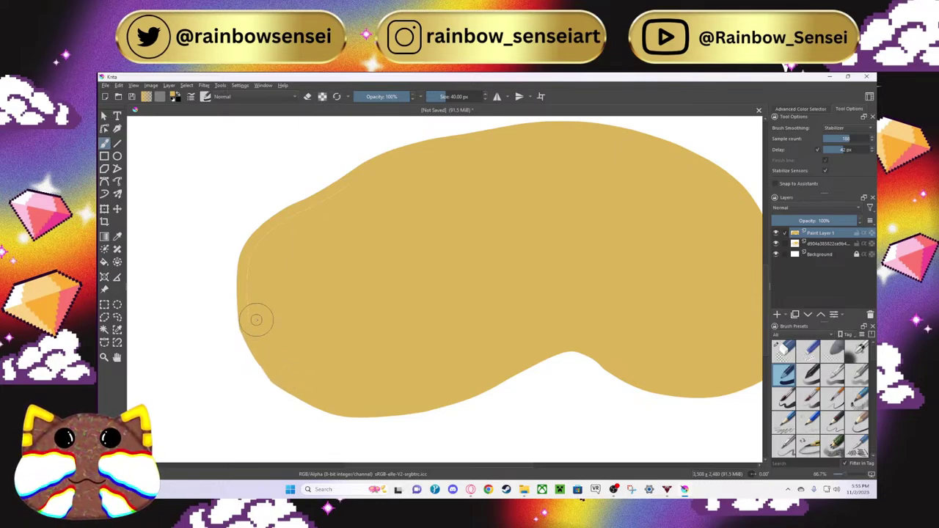
pyautogui.scroll(-2, 256, 319)
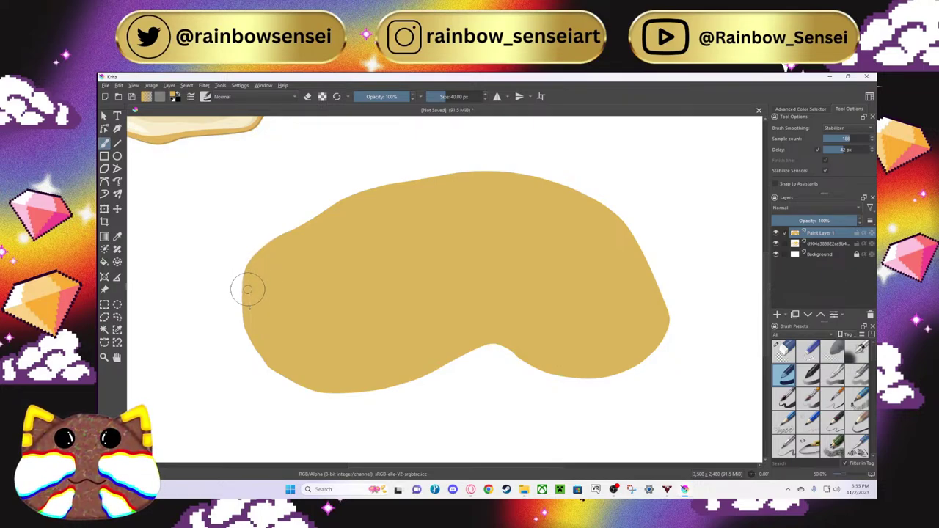
pyautogui.moveTo(251, 324); pyautogui.dragTo(259, 342)
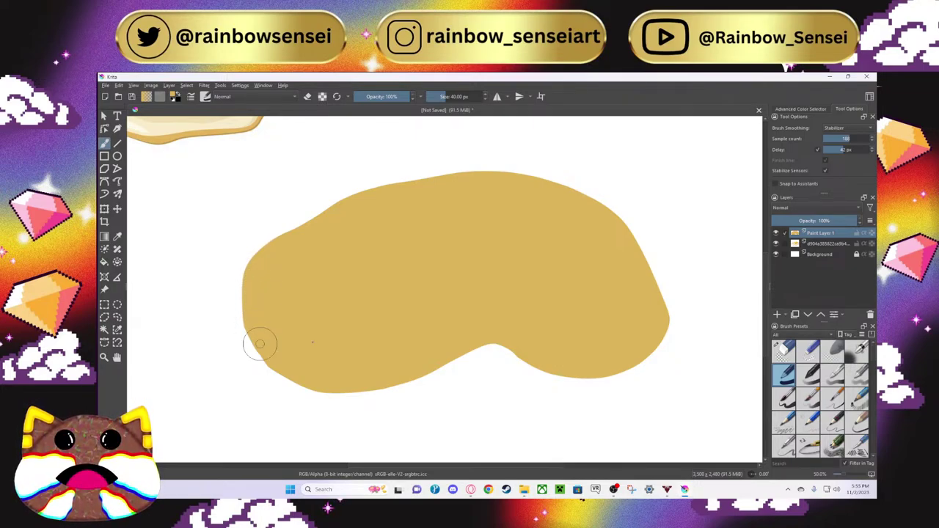
pyautogui.scroll(2, 367, 308)
pyautogui.scroll(-1, 367, 308)
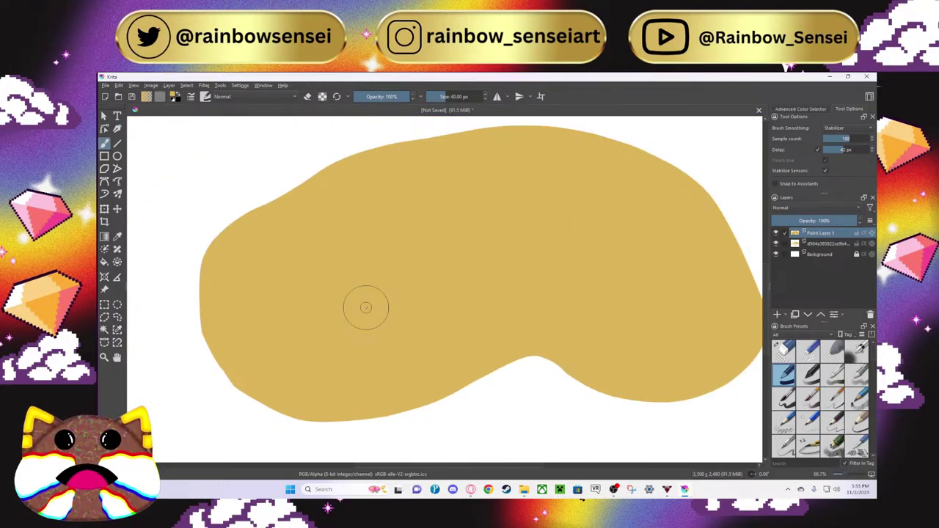
pyautogui.scroll(-2, 366, 307)
pyautogui.scroll(1, 366, 307)
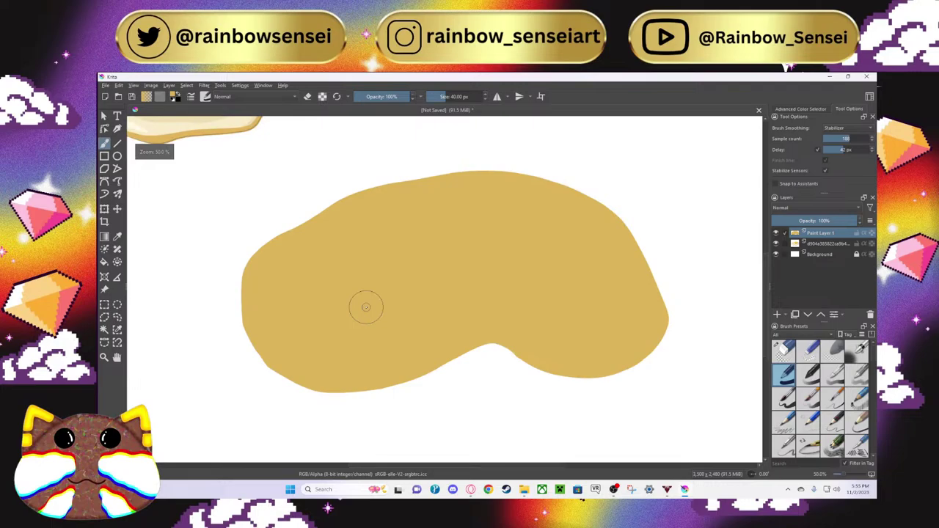
pyautogui.scroll(-1, 366, 308)
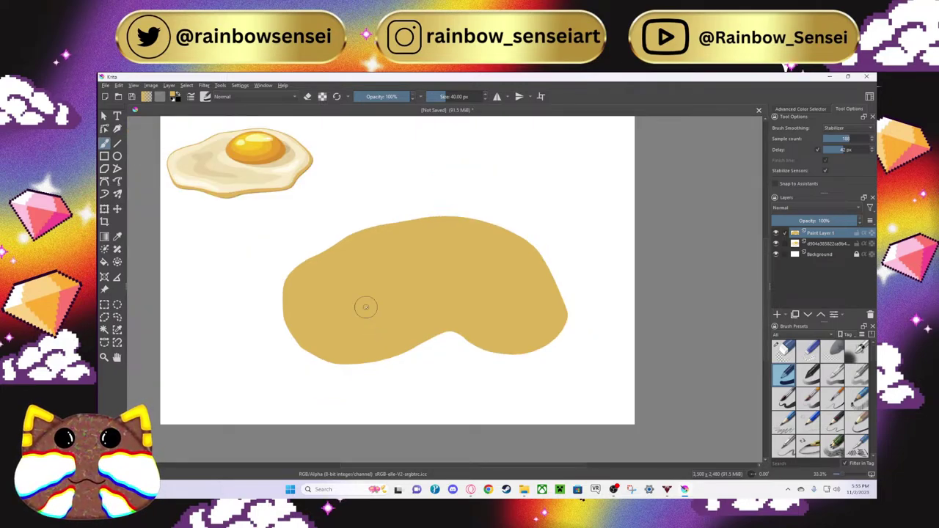
# Step: Add a new paint layer, sample the cream colour from the reference egg white, and draw a closed outline just inside the golden-brown shape's edge
pyautogui.click(778, 314)
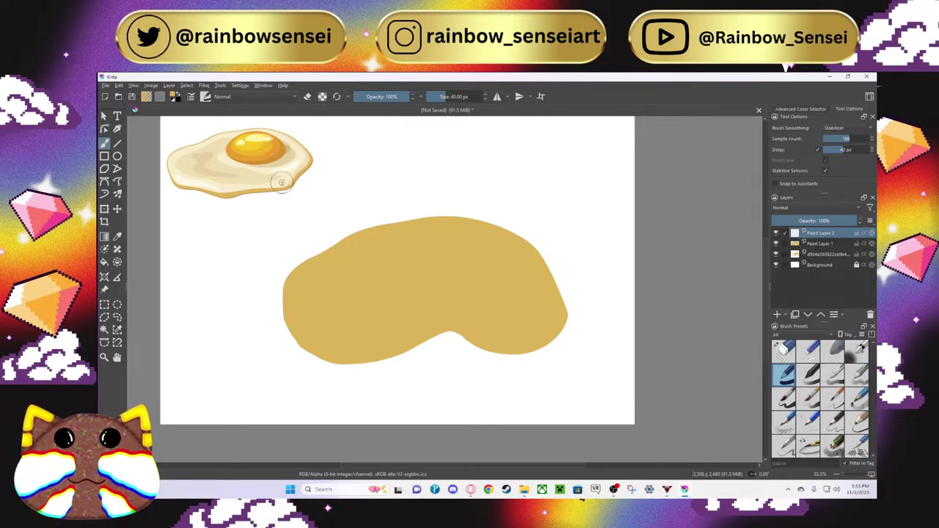
pyautogui.click(118, 237)
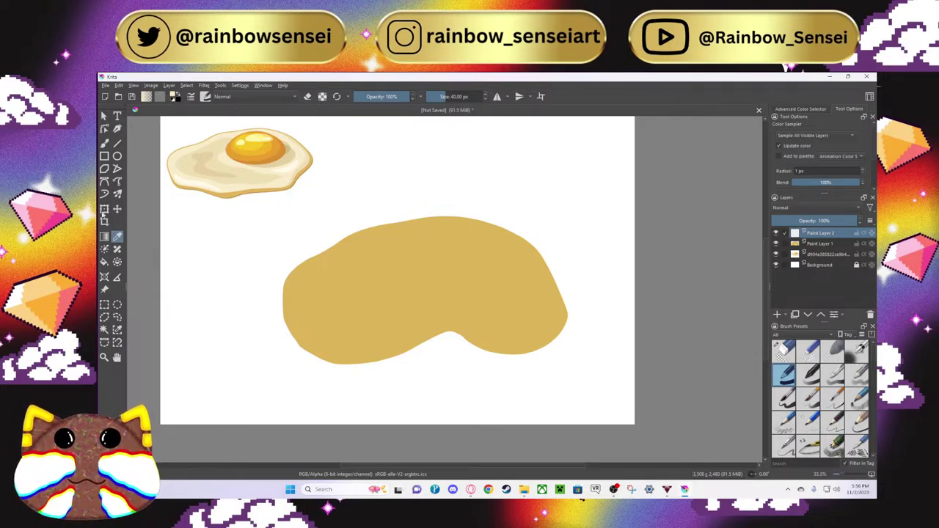
pyautogui.click(103, 145)
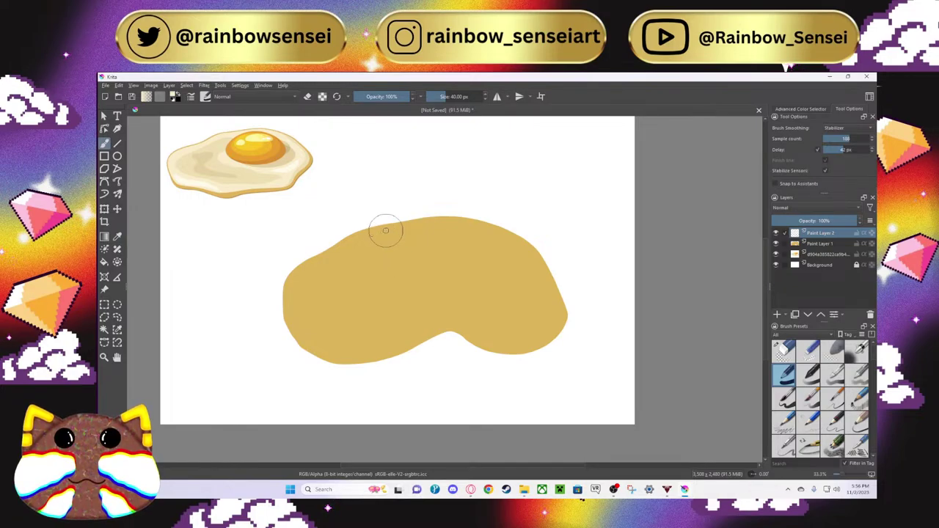
pyautogui.moveTo(385, 231)
pyautogui.mouseDown()
pyautogui.moveTo(296, 280)
pyautogui.moveTo(288, 298)
pyautogui.moveTo(304, 342)
pyautogui.moveTo(352, 357)
pyautogui.moveTo(458, 323)
pyautogui.mouseUp()
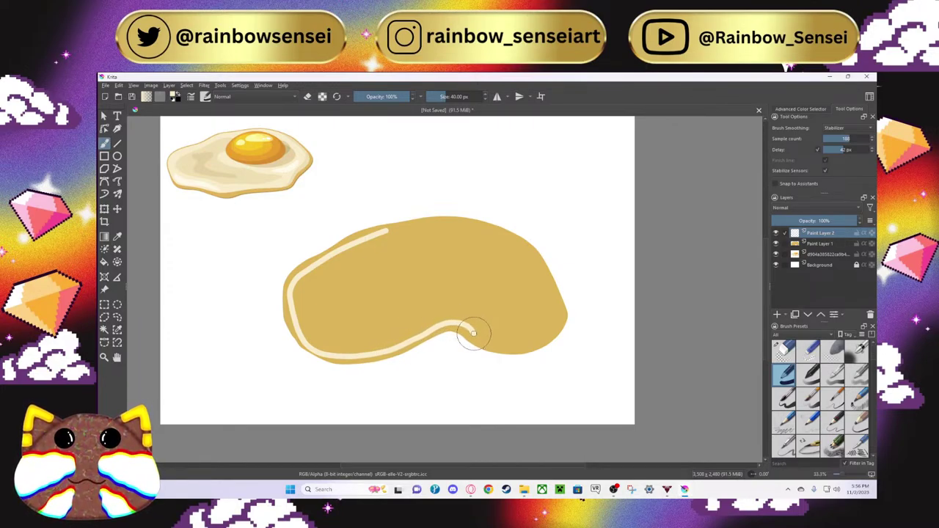
pyautogui.moveTo(477, 338)
pyautogui.mouseDown()
pyautogui.moveTo(510, 349)
pyautogui.moveTo(545, 340)
pyautogui.moveTo(560, 314)
pyautogui.moveTo(556, 297)
pyautogui.moveTo(512, 239)
pyautogui.moveTo(478, 222)
pyautogui.moveTo(399, 227)
pyautogui.mouseUp()
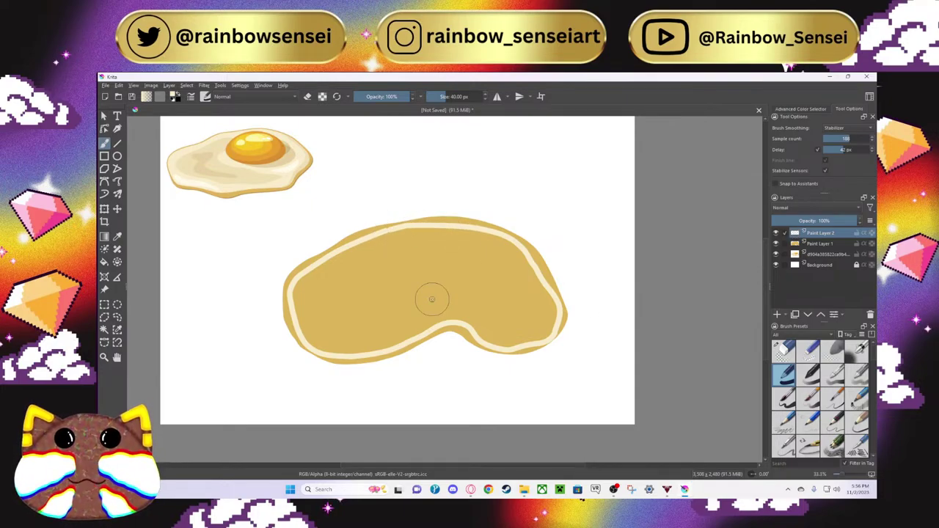
pyautogui.moveTo(462, 330); pyautogui.dragTo(525, 345)
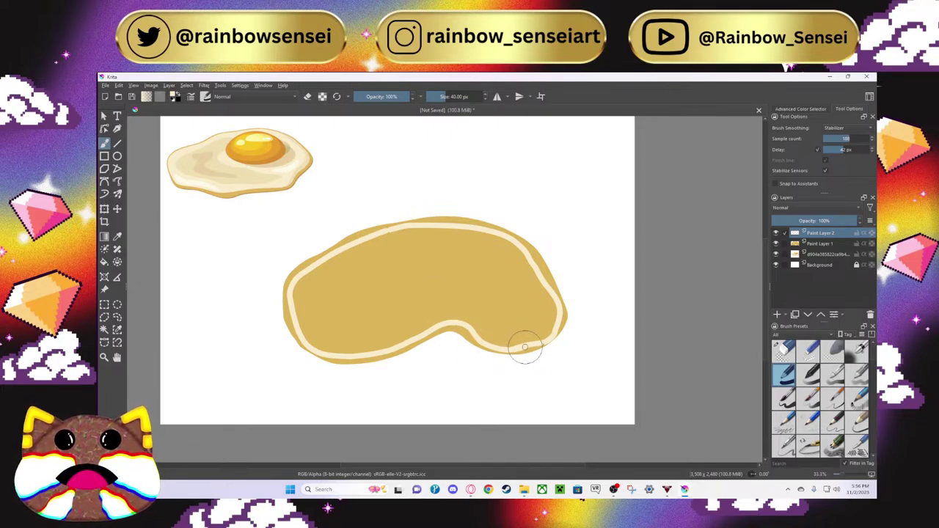
pyautogui.moveTo(540, 345)
pyautogui.mouseDown()
pyautogui.moveTo(556, 324)
pyautogui.moveTo(528, 251)
pyautogui.moveTo(513, 245)
pyautogui.mouseUp()
# Step: Fill the inside of the cream outline with the same cream colour, leaving a golden-brown rim around it
pyautogui.click(104, 262)
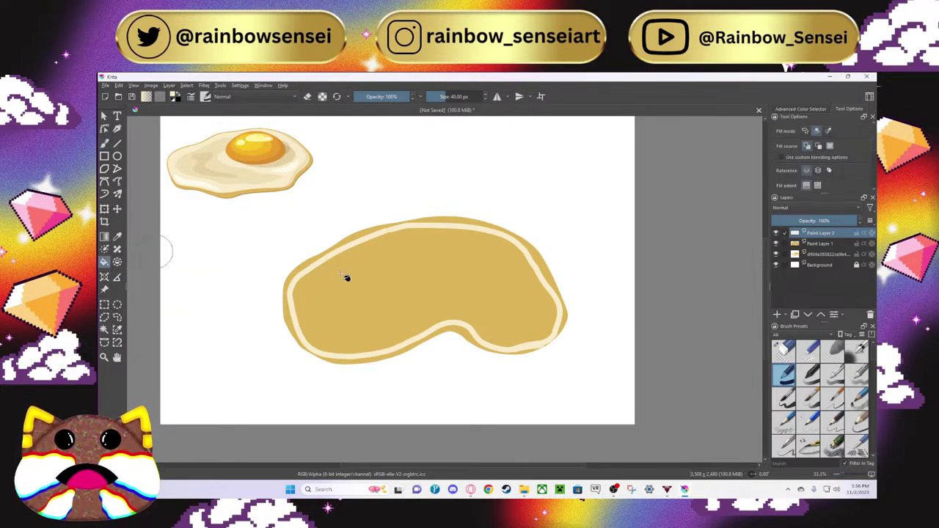
pyautogui.click(349, 276)
pyautogui.scroll(4, 349, 276)
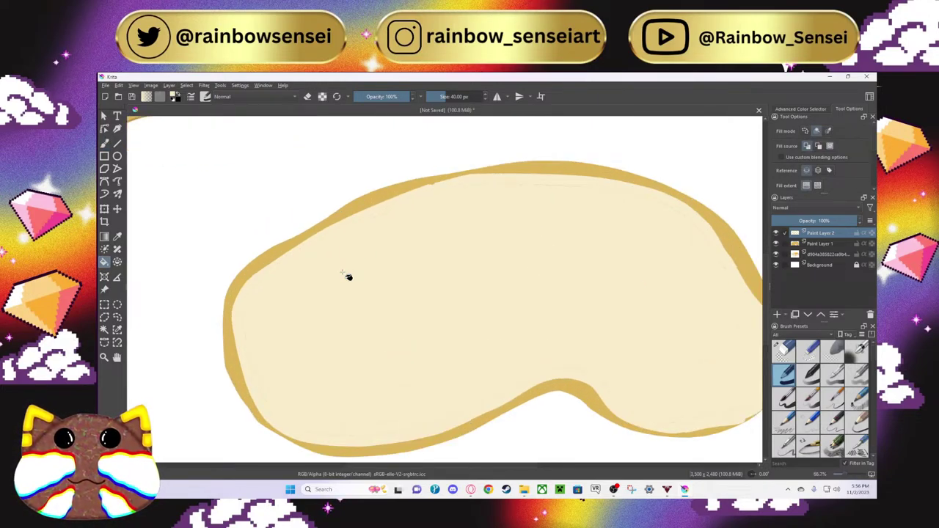
# Step: Paint over the thin unfilled seam along the upper-left and upper edges of the cream egg white with the 40 px brush
pyautogui.press('b')
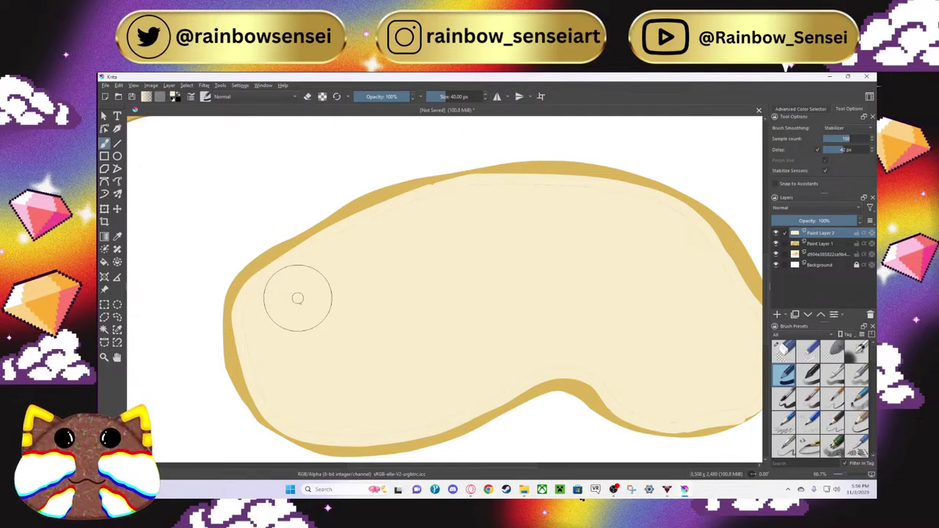
pyautogui.moveTo(256, 284); pyautogui.dragTo(306, 261)
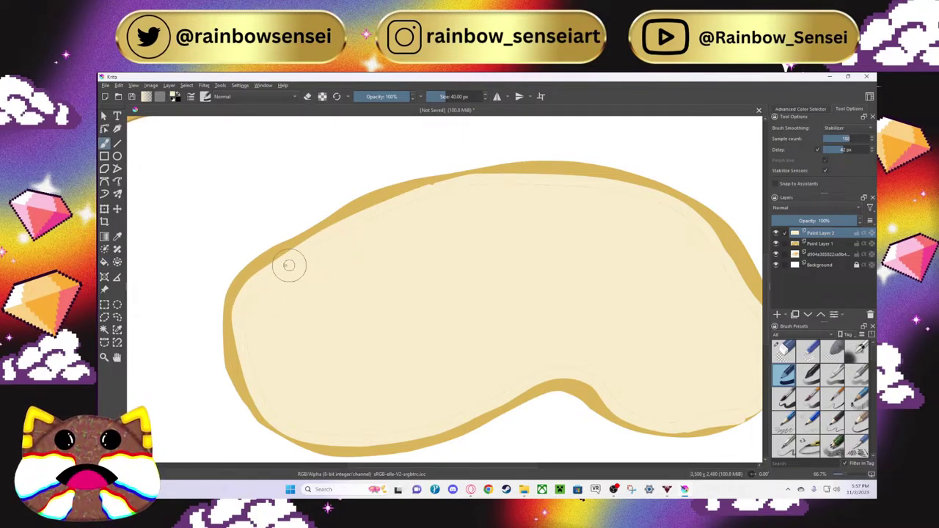
pyautogui.moveTo(303, 258)
pyautogui.mouseDown()
pyautogui.moveTo(350, 227)
pyautogui.moveTo(463, 193)
pyautogui.mouseUp()
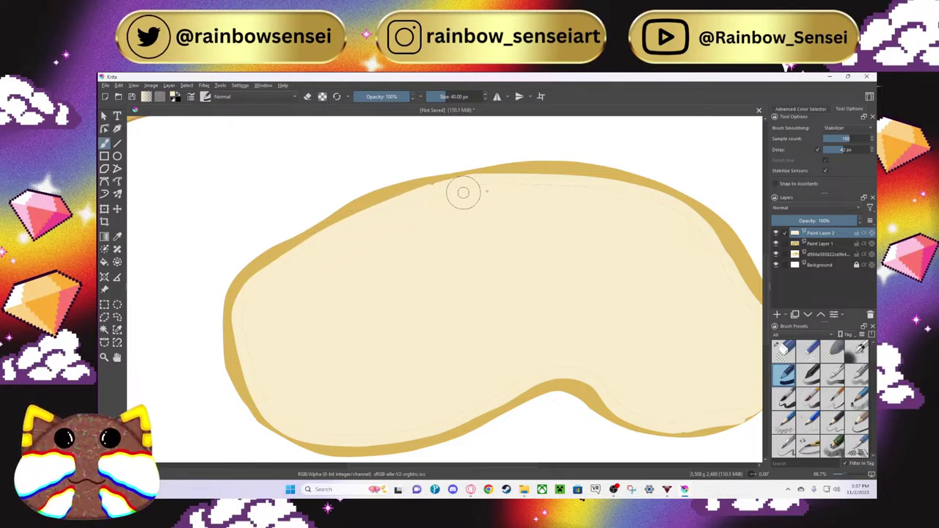
pyautogui.scroll(-2, 492, 191)
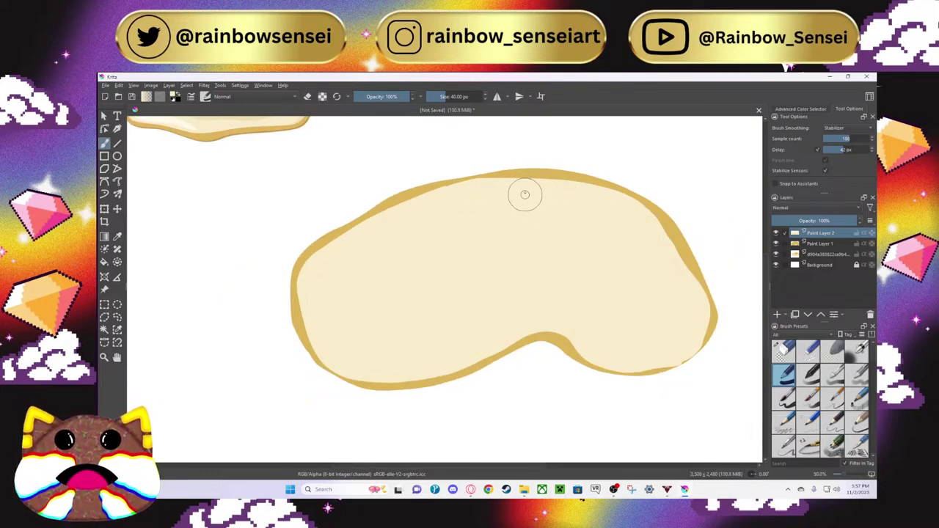
pyautogui.moveTo(541, 189); pyautogui.dragTo(556, 190)
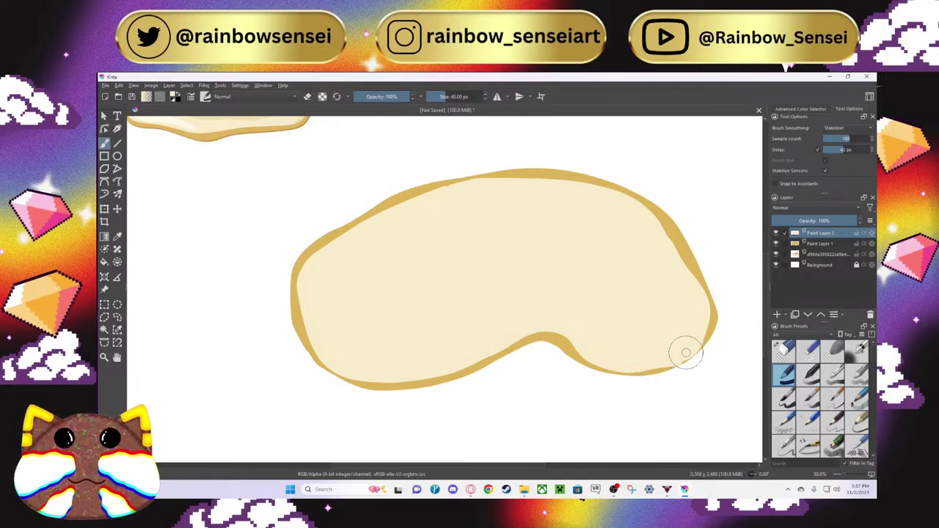
# Step: Cover the remaining seam along the lower-right edge, the notch and the lower edge of the cream egg white
pyautogui.moveTo(677, 356); pyautogui.dragTo(642, 360)
pyautogui.moveTo(624, 362)
pyautogui.mouseDown()
pyautogui.moveTo(562, 322)
pyautogui.moveTo(600, 357)
pyautogui.moveTo(574, 331)
pyautogui.mouseUp()
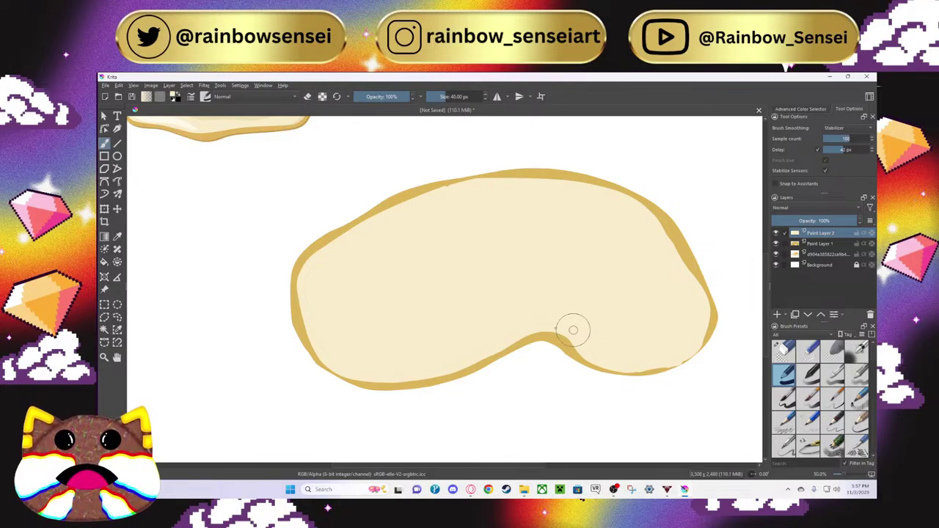
pyautogui.moveTo(516, 325); pyautogui.dragTo(490, 346)
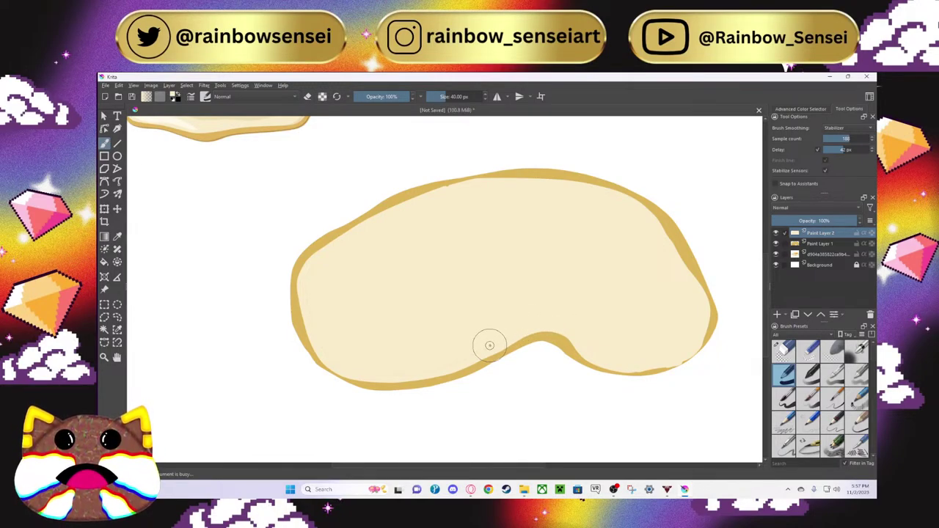
pyautogui.moveTo(489, 345); pyautogui.dragTo(513, 334)
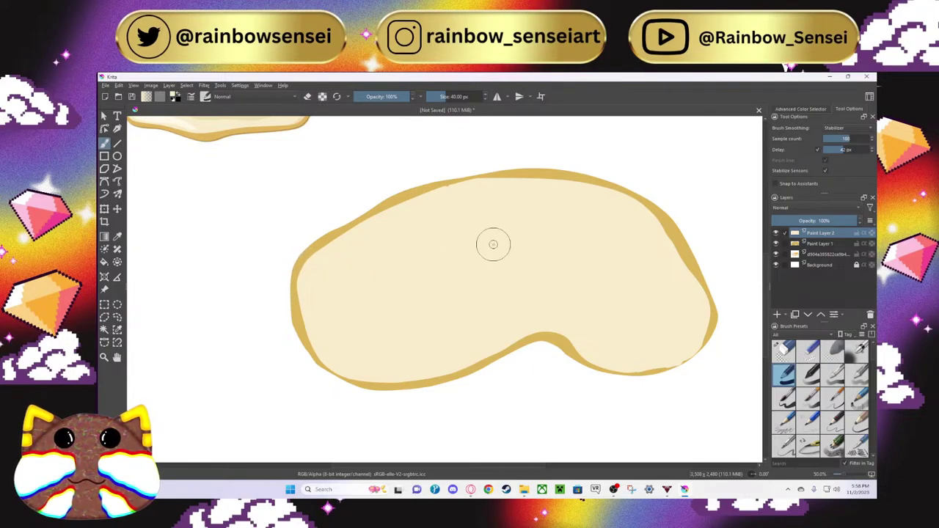
# Step: Scale the cream egg white down slightly from its lower-right corner to expose the golden-brown rim there
pyautogui.scroll(-1, 493, 244)
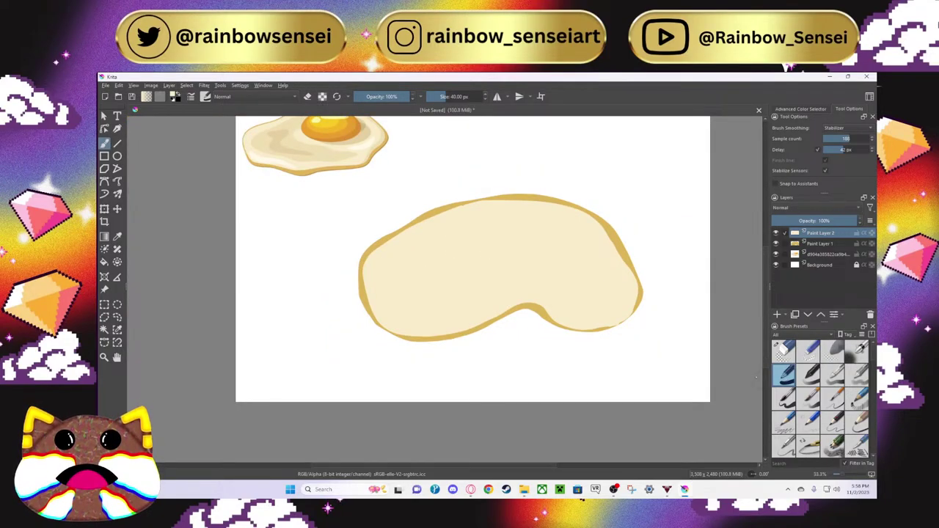
pyautogui.scroll(3, 700, 369)
pyautogui.scroll(-2, 699, 369)
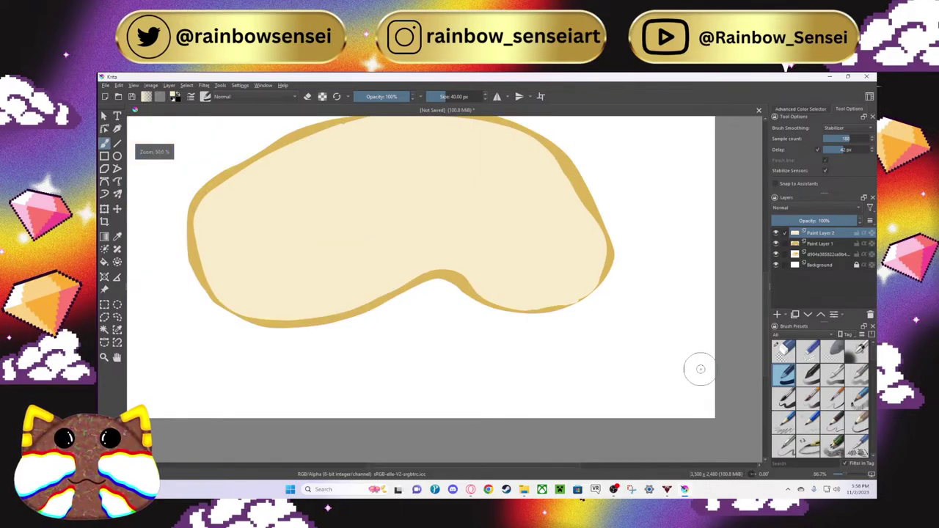
pyautogui.scroll(1, 699, 369)
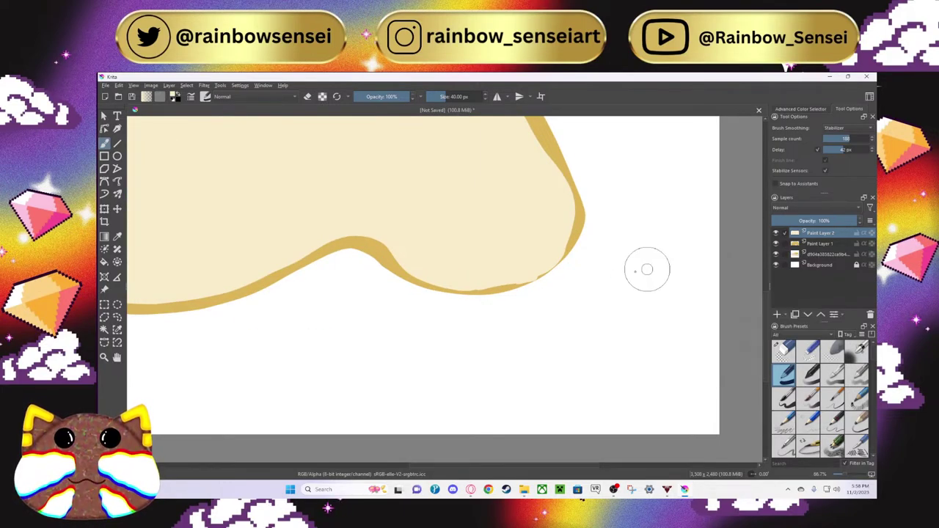
pyautogui.scroll(-1, 633, 271)
pyautogui.scroll(1, 633, 273)
pyautogui.scroll(-1, 633, 273)
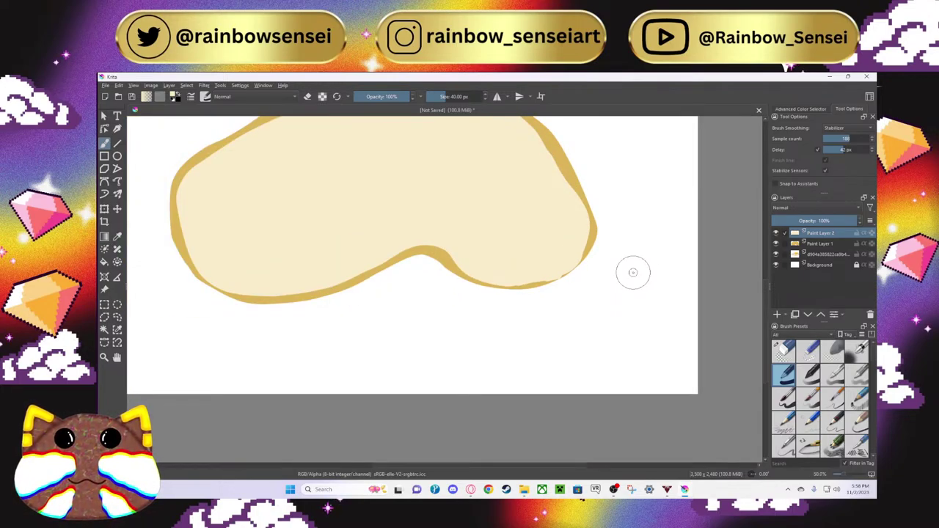
pyautogui.scroll(-1, 633, 272)
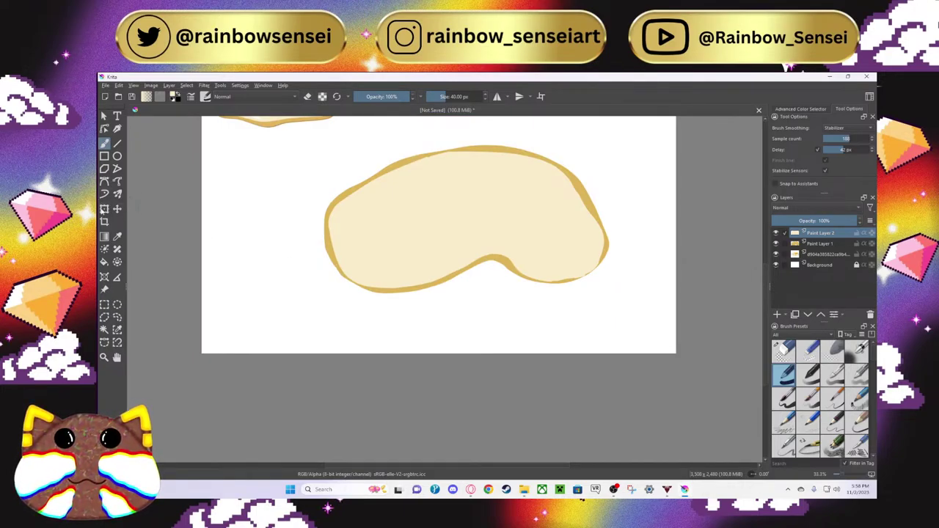
pyautogui.click(104, 209)
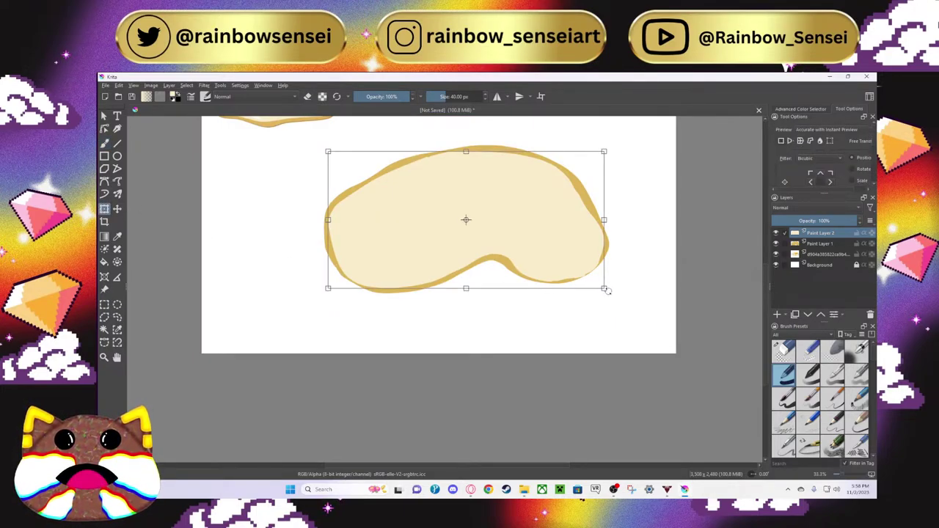
pyautogui.moveTo(604, 288); pyautogui.dragTo(599, 287)
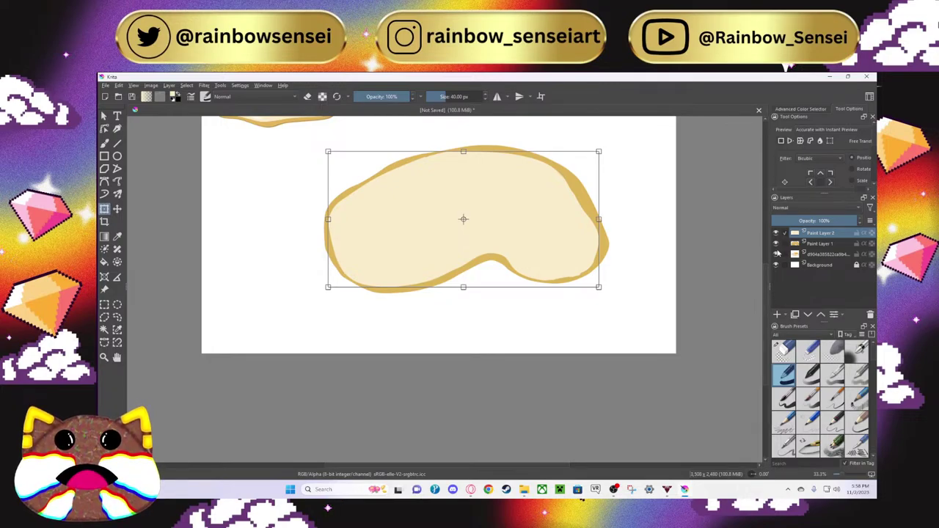
# Step: Add a new paint layer, sample the dark orange from the reference yolk, and draw a closed round outline in the egg white's left part
pyautogui.click(777, 314)
pyautogui.scroll(2, 671, 277)
pyautogui.scroll(-2, 670, 276)
pyautogui.scroll(3, 763, 297)
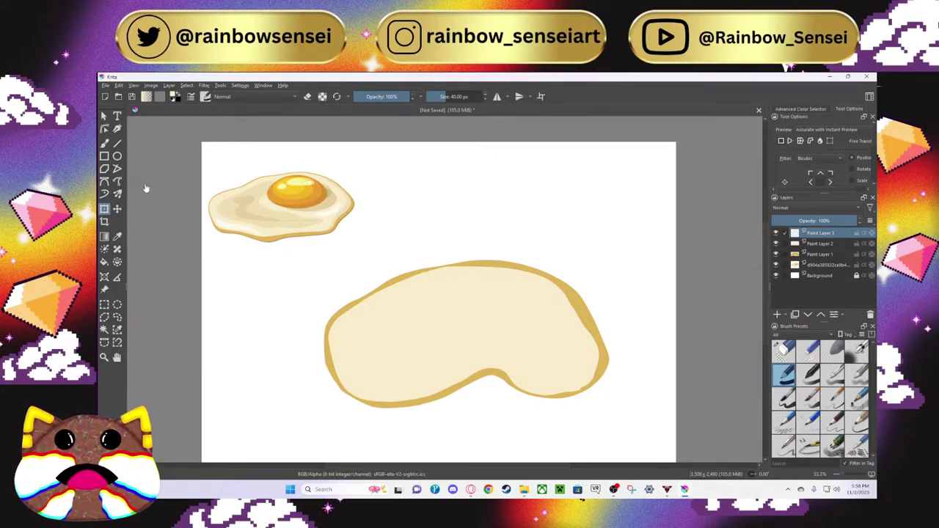
pyautogui.click(117, 236)
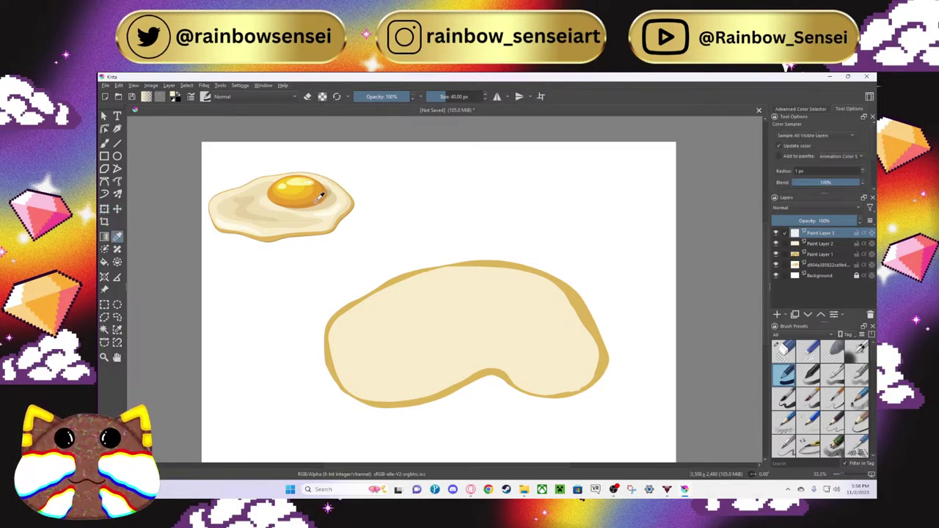
pyautogui.click(320, 195)
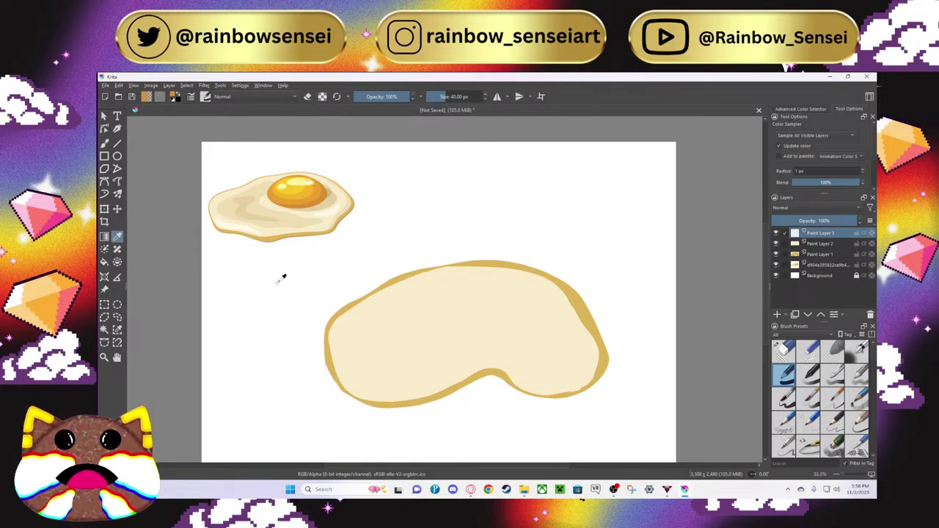
pyautogui.click(104, 145)
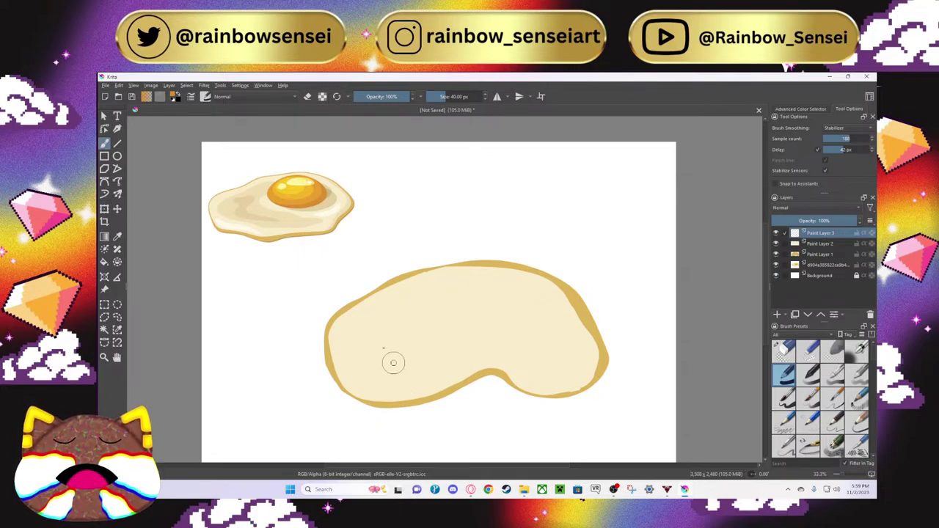
pyautogui.moveTo(374, 321)
pyautogui.mouseDown()
pyautogui.moveTo(348, 356)
pyautogui.moveTo(357, 379)
pyautogui.moveTo(393, 393)
pyautogui.moveTo(414, 388)
pyautogui.moveTo(442, 350)
pyautogui.moveTo(421, 318)
pyautogui.moveTo(371, 320)
pyautogui.mouseUp()
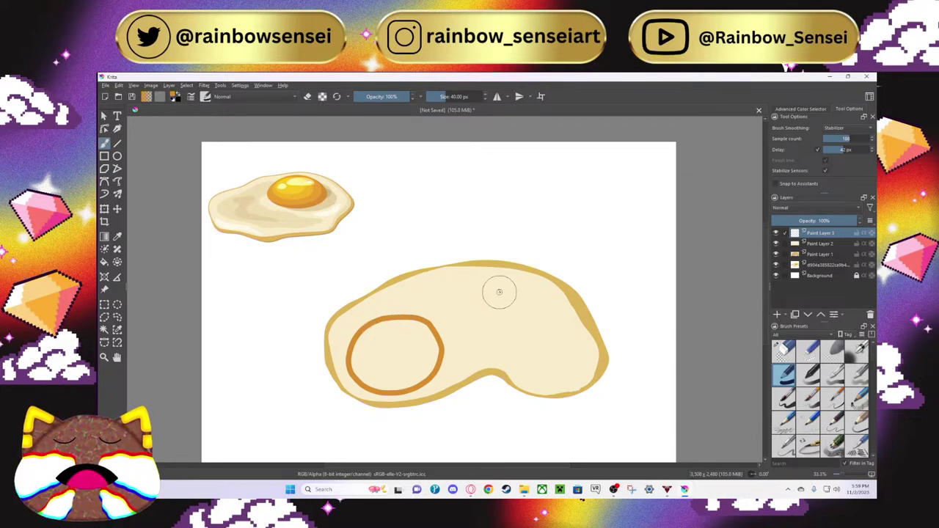
# Step: Fill the yolk outline with the same dark orange and paint over the thin seam inside its edge with the brush
pyautogui.scroll(1, 321, 289)
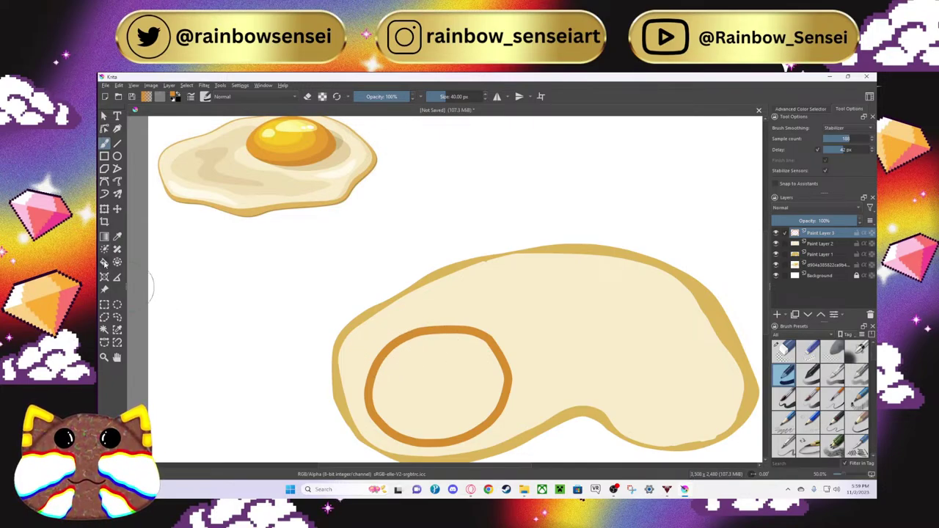
pyautogui.click(104, 262)
pyautogui.click(429, 382)
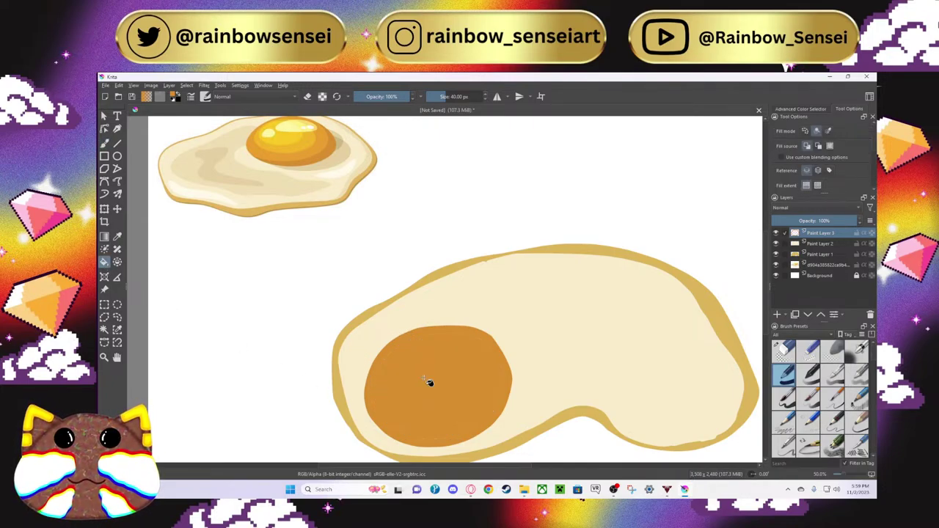
pyautogui.scroll(-2, 765, 308)
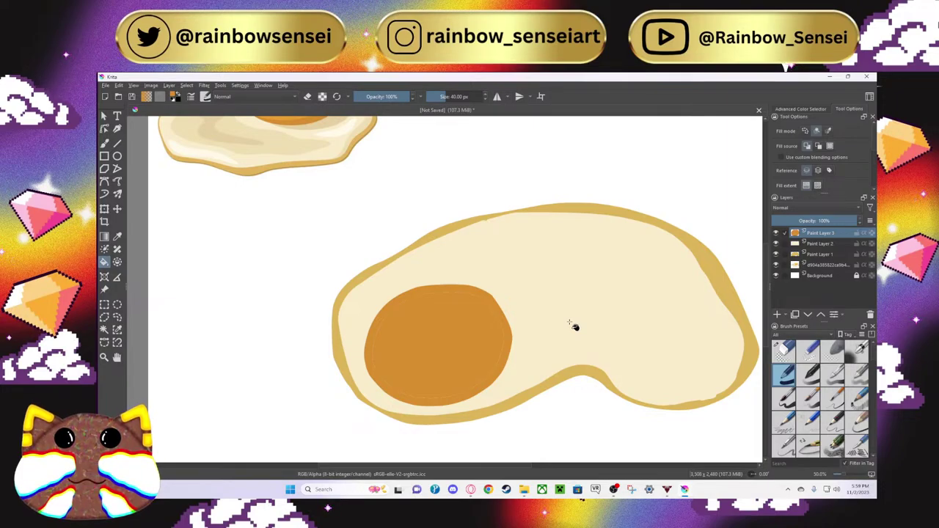
pyautogui.scroll(1, 574, 326)
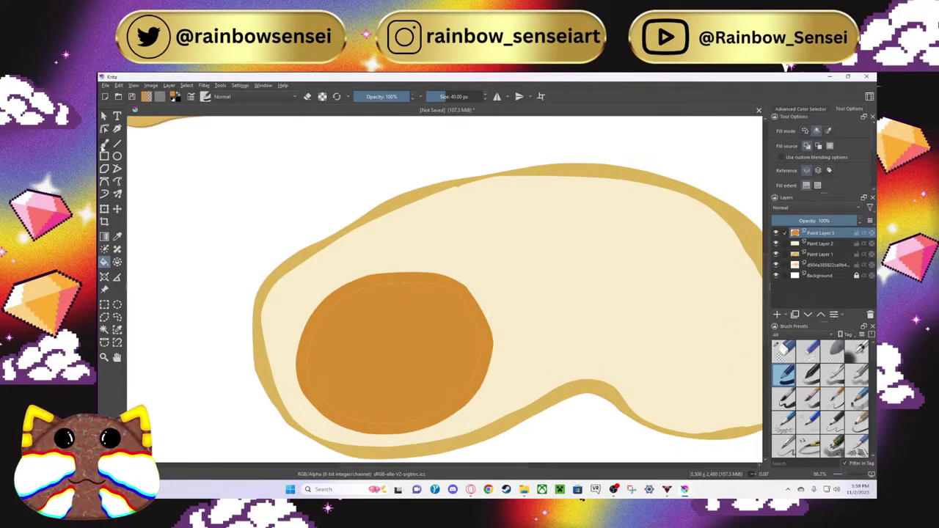
pyautogui.click(104, 145)
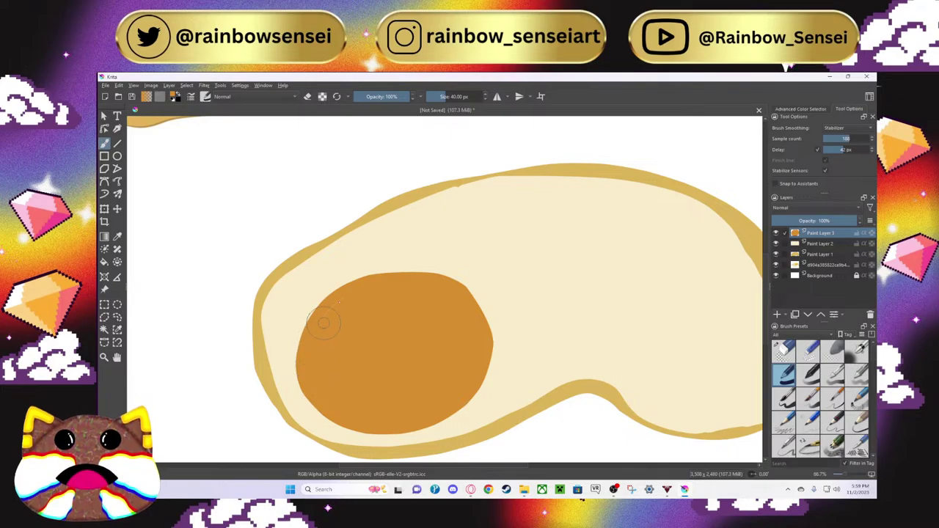
# Step: Sample a lighter orange from the reference yolk and return to Paint Layer 3 by discarding a newly added empty layer
pyautogui.scroll(-3, 366, 387)
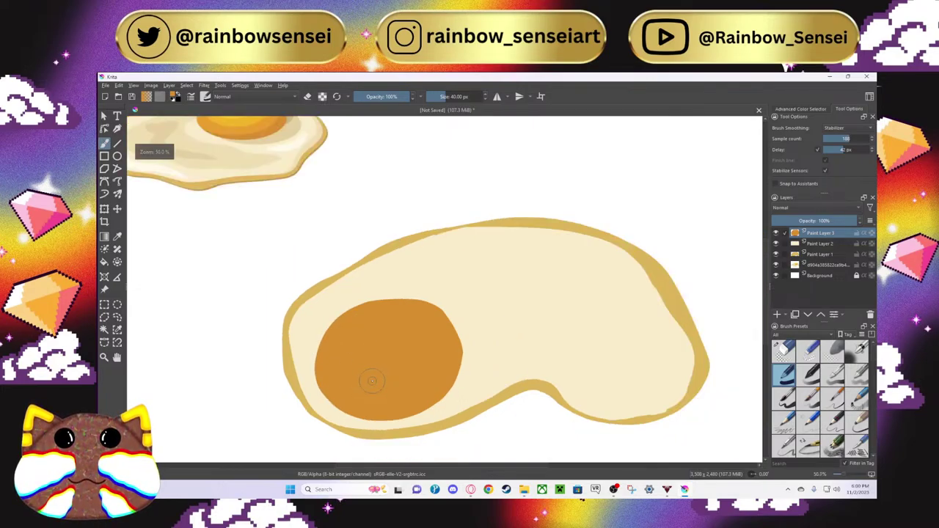
pyautogui.scroll(1, 372, 378)
pyautogui.scroll(-1, 372, 378)
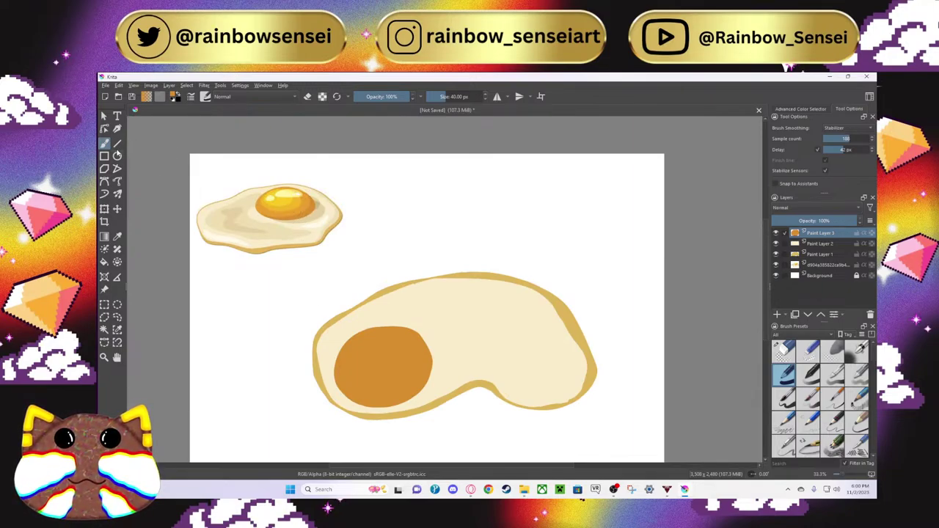
pyautogui.click(117, 236)
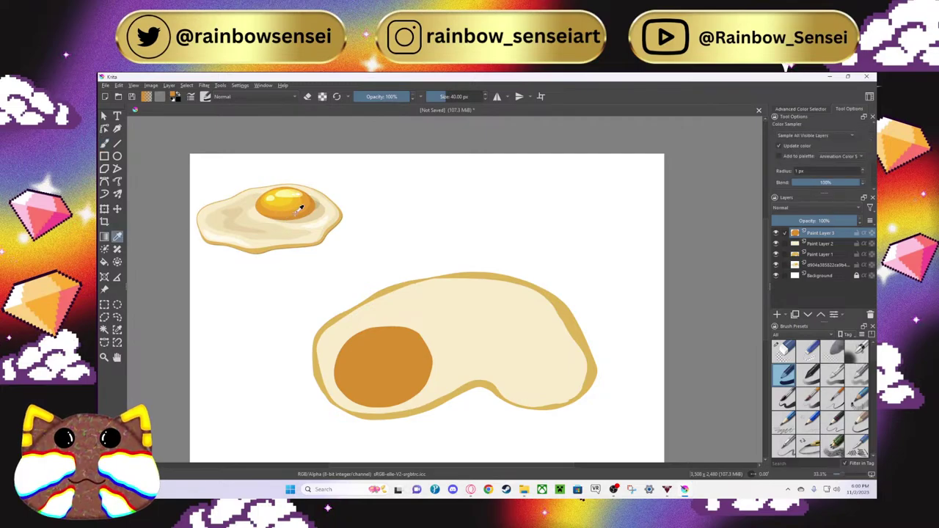
pyautogui.scroll(4, 404, 315)
pyautogui.scroll(-1, 404, 315)
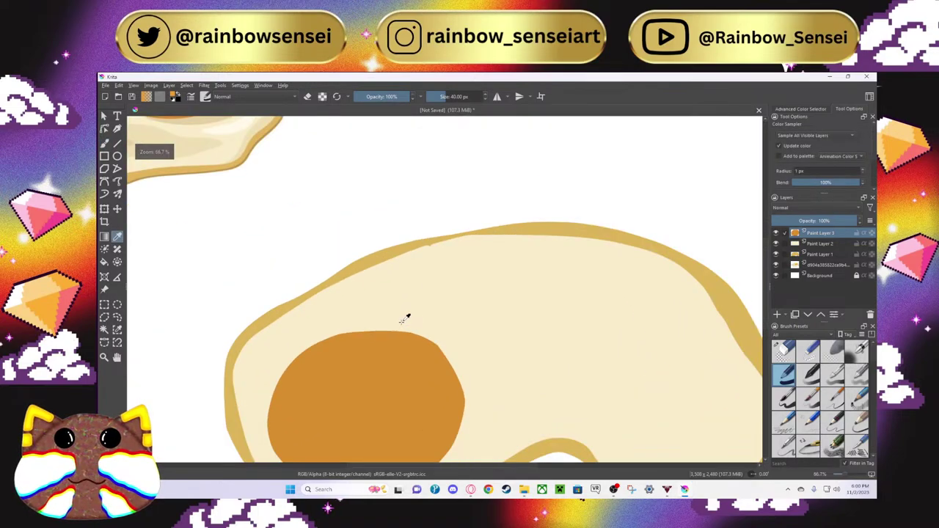
pyautogui.scroll(-3, 767, 297)
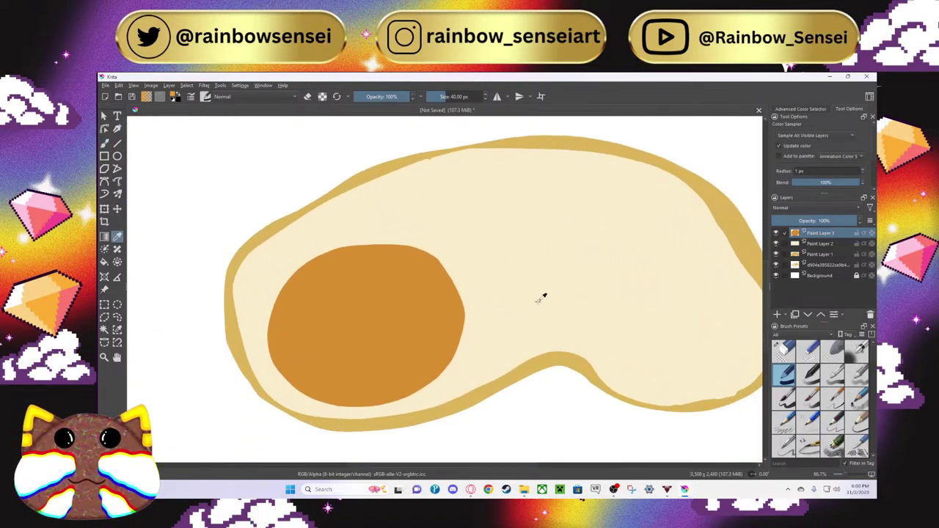
pyautogui.click(777, 314)
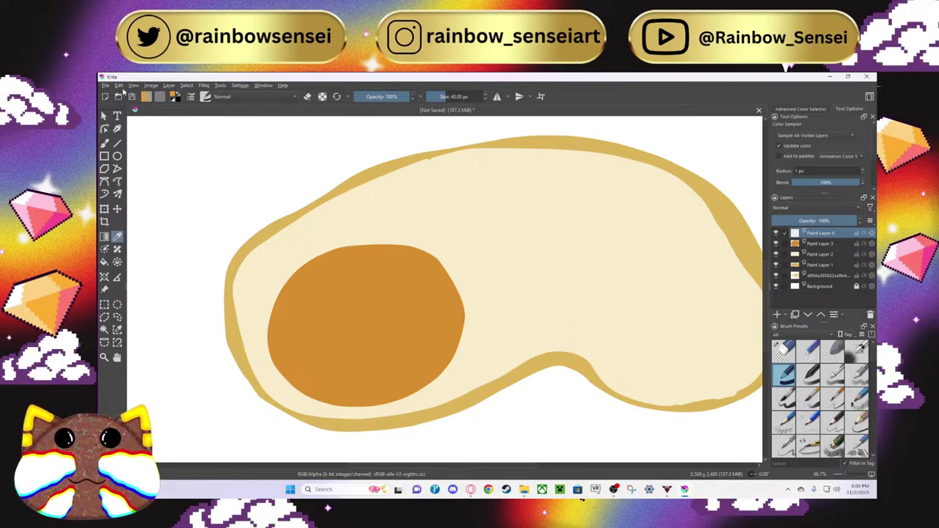
pyautogui.click(870, 314)
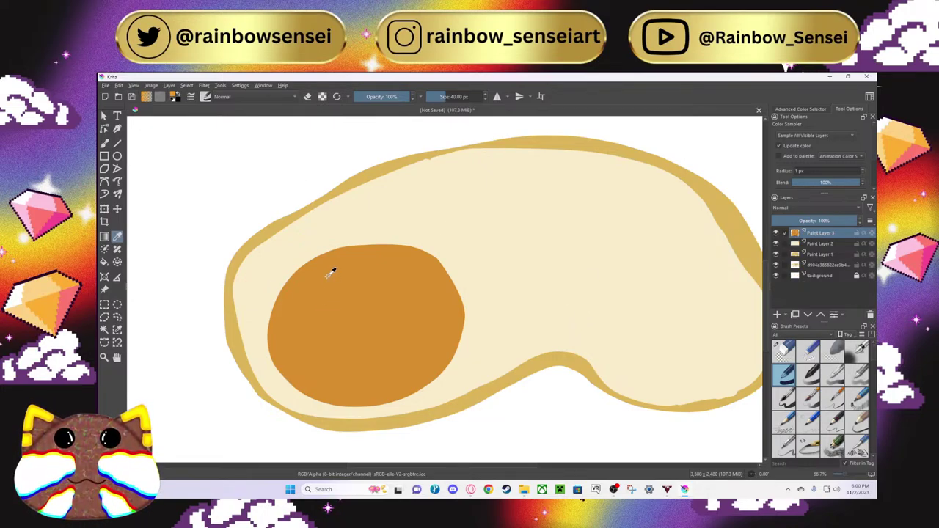
# Step: Draw a closed lighter-orange ring just inside the edge of the dark orange yolk with the 40 px brush
pyautogui.click(103, 144)
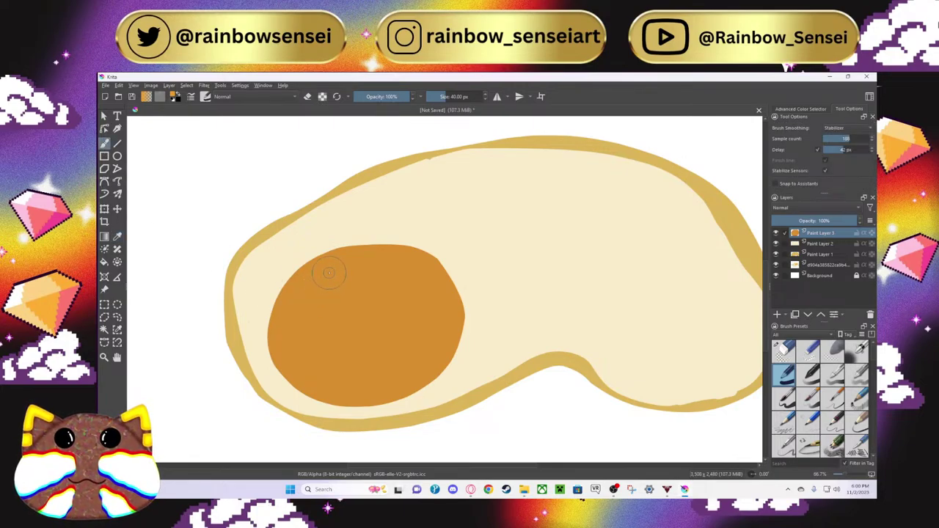
pyautogui.scroll(-3, 328, 272)
pyautogui.scroll(1, 328, 272)
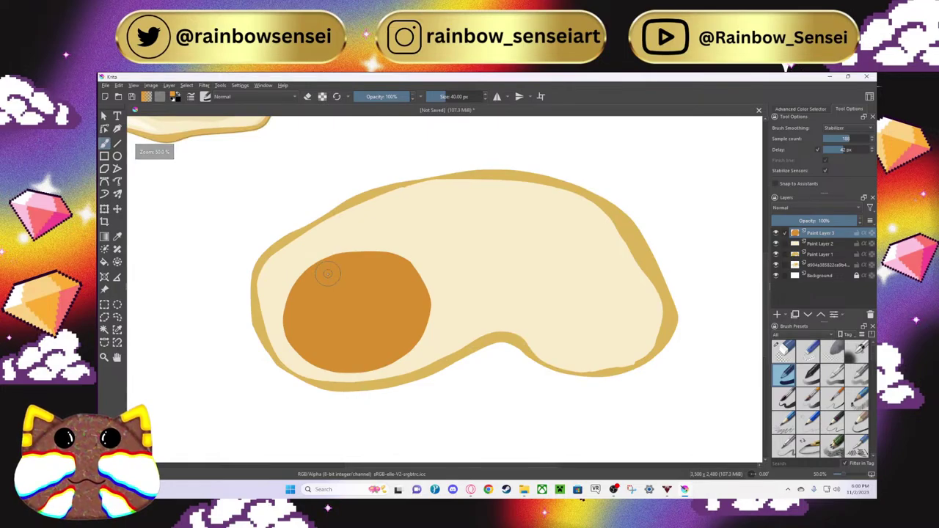
pyautogui.scroll(2, 328, 273)
pyautogui.moveTo(315, 282)
pyautogui.mouseDown()
pyautogui.moveTo(290, 335)
pyautogui.moveTo(310, 378)
pyautogui.moveTo(377, 388)
pyautogui.moveTo(432, 361)
pyautogui.moveTo(451, 319)
pyautogui.moveTo(428, 273)
pyautogui.moveTo(397, 261)
pyautogui.moveTo(333, 270)
pyautogui.mouseUp()
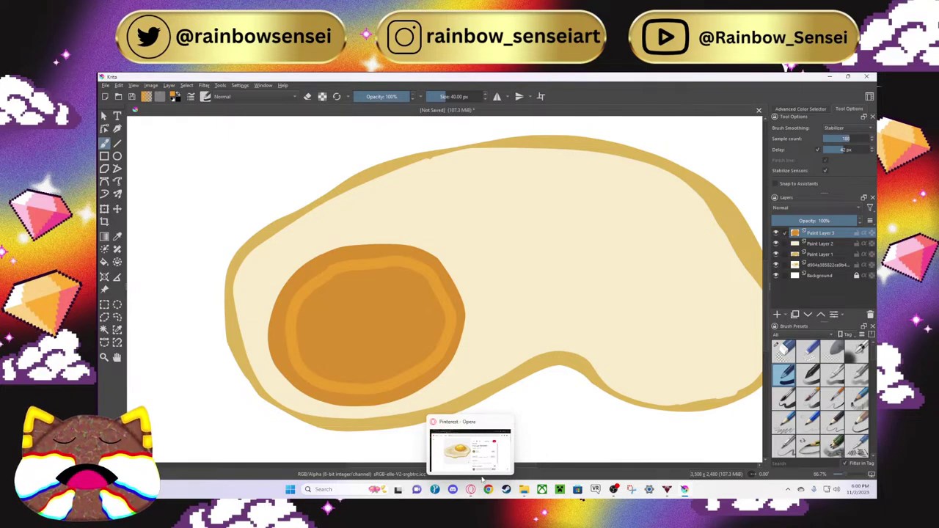
pyautogui.click(484, 473)
pyautogui.click(872, 77)
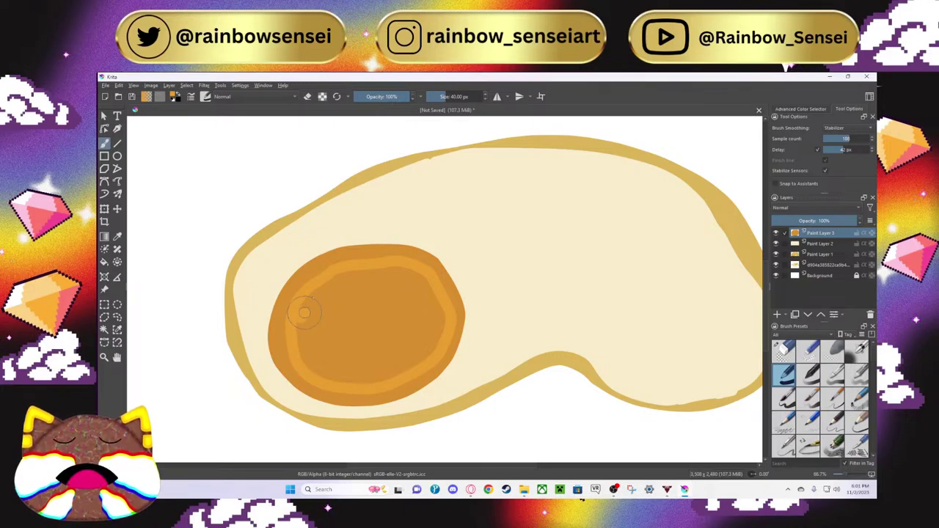
# Step: Widen the upper-left part of the lighter-orange ring inward with the 40 px brush
pyautogui.moveTo(319, 286)
pyautogui.mouseDown()
pyautogui.moveTo(299, 314)
pyautogui.moveTo(340, 276)
pyautogui.moveTo(403, 280)
pyautogui.mouseUp()
# Step: Try to flood-fill the dark orange yolk centre with the lighter orange, and undo the fill
pyautogui.click(104, 262)
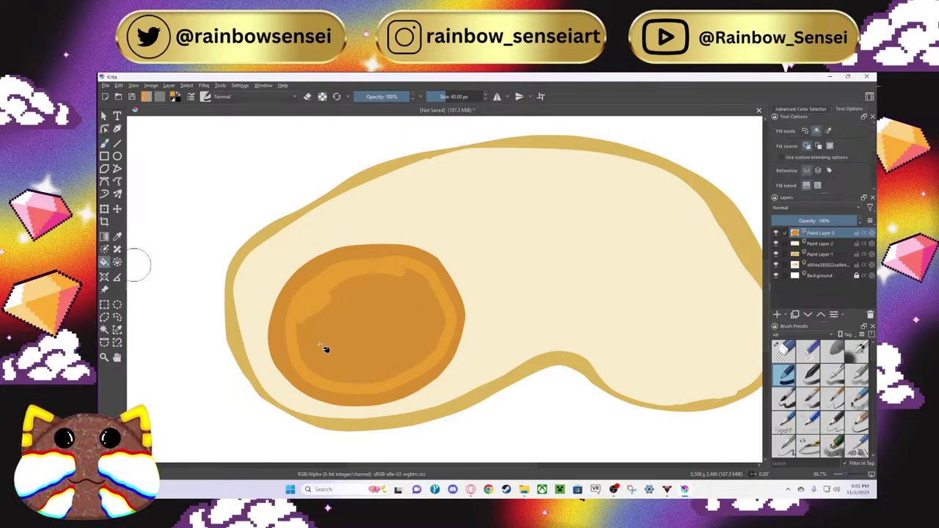
pyautogui.click(326, 349)
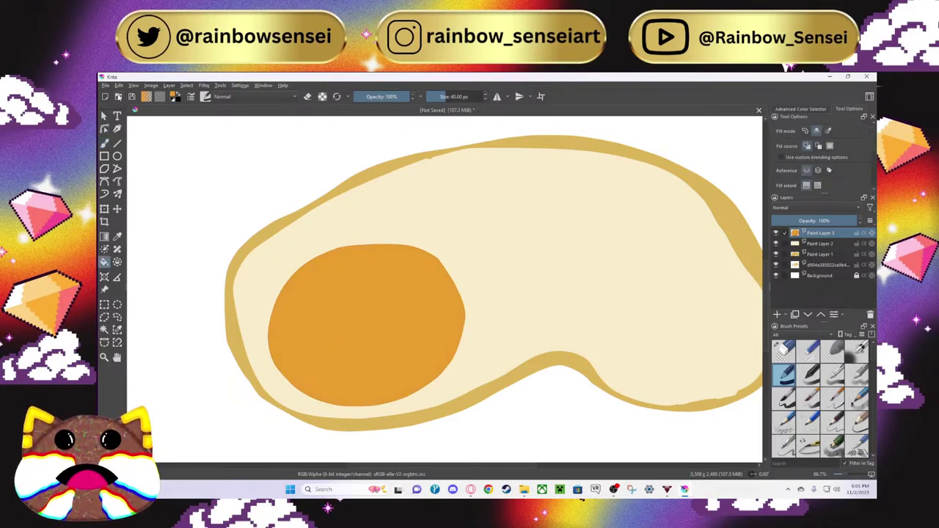
pyautogui.click(121, 86)
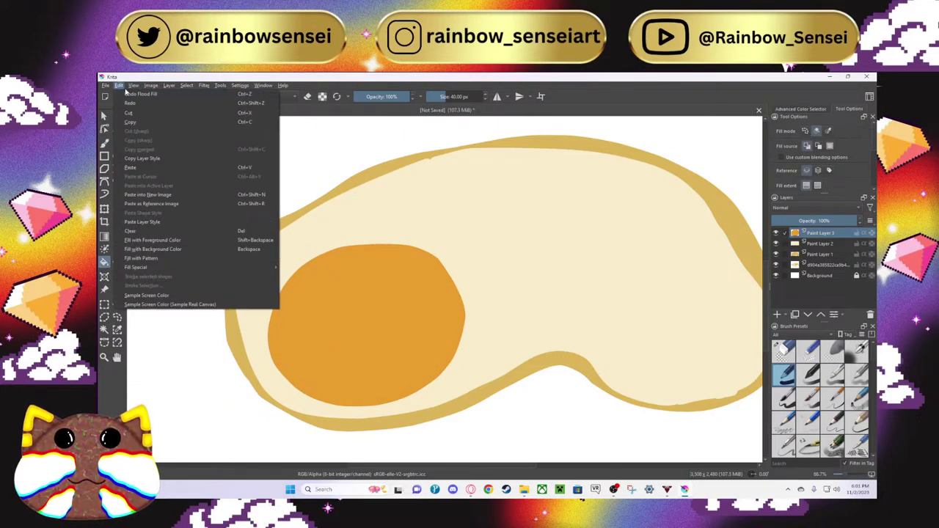
pyautogui.click(136, 94)
# Step: Set the brush smoothing to None and paint the whole area inside the ring with the lighter orange
pyautogui.scroll(3, 341, 336)
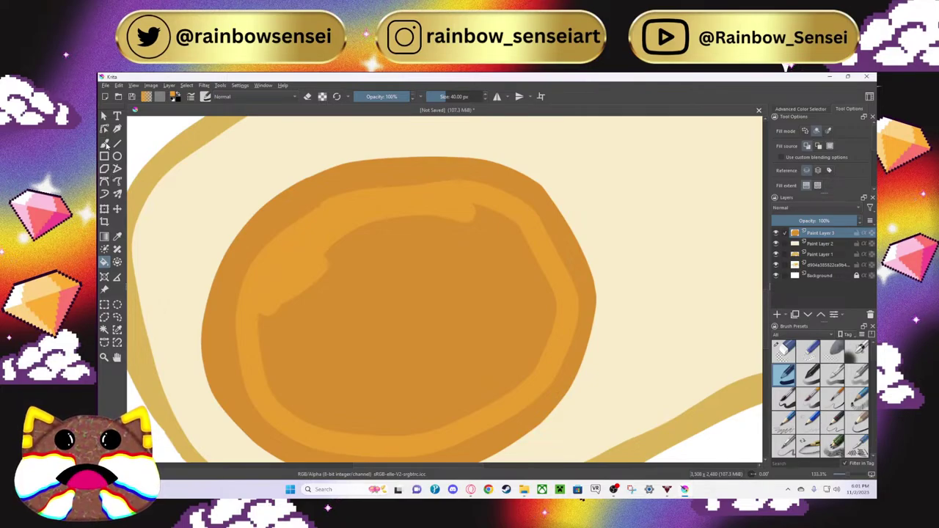
pyautogui.click(105, 144)
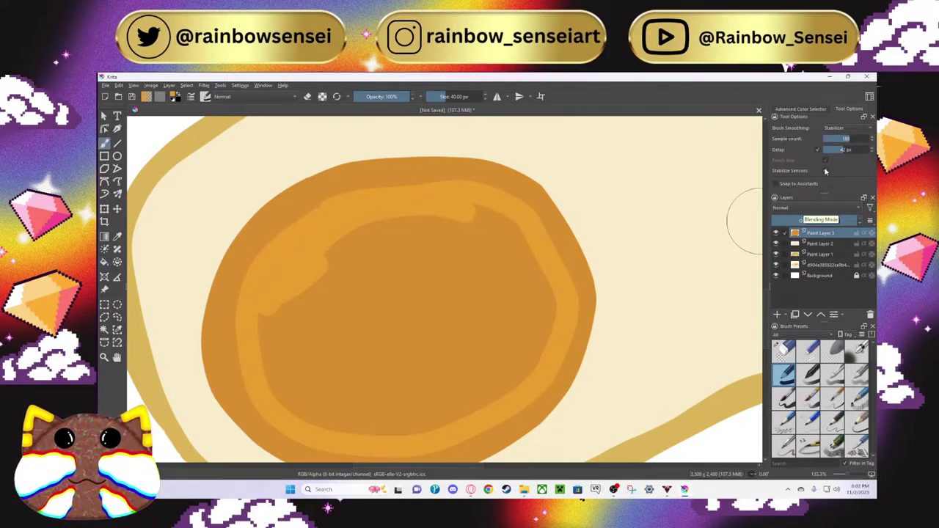
pyautogui.click(835, 129)
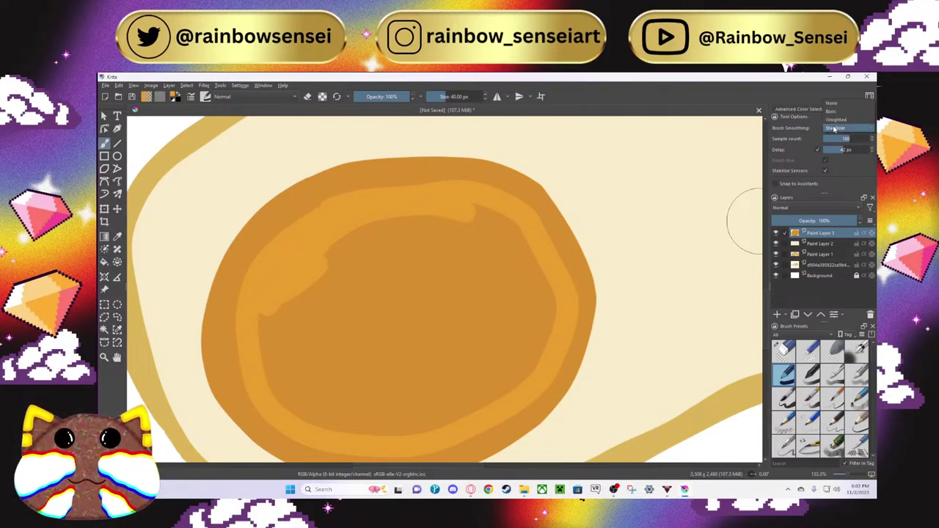
pyautogui.click(836, 102)
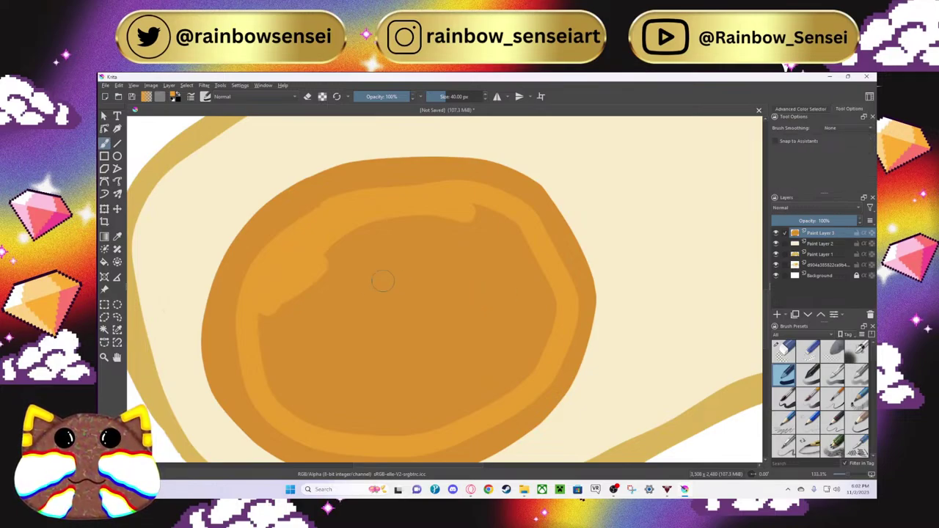
pyautogui.moveTo(288, 308)
pyautogui.mouseDown()
pyautogui.moveTo(268, 332)
pyautogui.moveTo(265, 314)
pyautogui.moveTo(332, 268)
pyautogui.moveTo(295, 273)
pyautogui.moveTo(335, 240)
pyautogui.moveTo(410, 213)
pyautogui.moveTo(478, 216)
pyautogui.moveTo(473, 209)
pyautogui.moveTo(522, 234)
pyautogui.moveTo(551, 317)
pyautogui.moveTo(544, 352)
pyautogui.moveTo(517, 383)
pyautogui.moveTo(418, 427)
pyautogui.moveTo(325, 422)
pyautogui.moveTo(259, 345)
pyautogui.mouseUp()
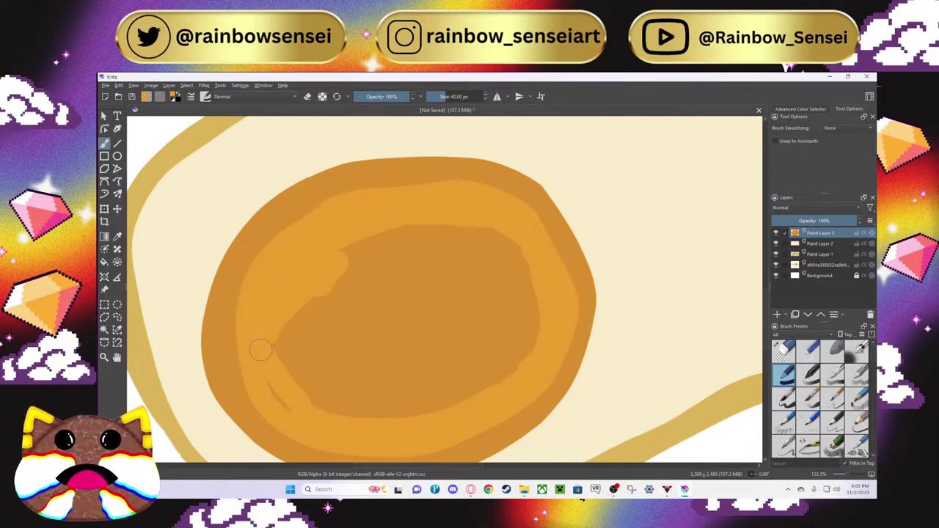
pyautogui.moveTo(270, 392)
pyautogui.mouseDown()
pyautogui.moveTo(422, 415)
pyautogui.moveTo(468, 404)
pyautogui.moveTo(536, 355)
pyautogui.moveTo(529, 276)
pyautogui.moveTo(498, 241)
pyautogui.moveTo(457, 230)
pyautogui.moveTo(422, 251)
pyautogui.moveTo(336, 261)
pyautogui.moveTo(431, 228)
pyautogui.moveTo(365, 249)
pyautogui.moveTo(455, 244)
pyautogui.moveTo(312, 283)
pyautogui.moveTo(295, 308)
pyautogui.moveTo(364, 305)
pyautogui.moveTo(432, 278)
pyautogui.moveTo(359, 284)
pyautogui.moveTo(337, 292)
pyautogui.moveTo(348, 295)
pyautogui.moveTo(331, 311)
pyautogui.moveTo(333, 301)
pyautogui.moveTo(308, 299)
pyautogui.moveTo(315, 307)
pyautogui.moveTo(482, 255)
pyautogui.moveTo(494, 269)
pyautogui.moveTo(465, 253)
pyautogui.moveTo(473, 247)
pyautogui.moveTo(509, 278)
pyautogui.moveTo(492, 254)
pyautogui.moveTo(509, 261)
pyautogui.moveTo(516, 278)
pyautogui.moveTo(424, 281)
pyautogui.moveTo(302, 314)
pyautogui.moveTo(274, 350)
pyautogui.moveTo(347, 319)
pyautogui.moveTo(510, 284)
pyautogui.moveTo(523, 290)
pyautogui.moveTo(526, 308)
pyautogui.moveTo(520, 350)
pyautogui.moveTo(460, 390)
pyautogui.moveTo(386, 410)
pyautogui.moveTo(294, 362)
pyautogui.moveTo(344, 396)
pyautogui.moveTo(294, 383)
pyautogui.moveTo(303, 391)
pyautogui.moveTo(316, 355)
pyautogui.moveTo(354, 388)
pyautogui.moveTo(385, 395)
pyautogui.moveTo(335, 338)
pyautogui.moveTo(350, 322)
pyautogui.moveTo(386, 379)
pyautogui.moveTo(423, 394)
pyautogui.moveTo(428, 358)
pyautogui.moveTo(413, 310)
pyautogui.moveTo(401, 314)
pyautogui.moveTo(408, 365)
pyautogui.moveTo(423, 384)
pyautogui.moveTo(448, 379)
pyautogui.moveTo(459, 350)
pyautogui.moveTo(451, 338)
pyautogui.moveTo(486, 362)
pyautogui.moveTo(506, 335)
pyautogui.mouseUp()
# Step: Sample a yellow-orange from the reference egg's yolk and return to the freehand brush over the drawn yolk
pyautogui.scroll(-3, 510, 300)
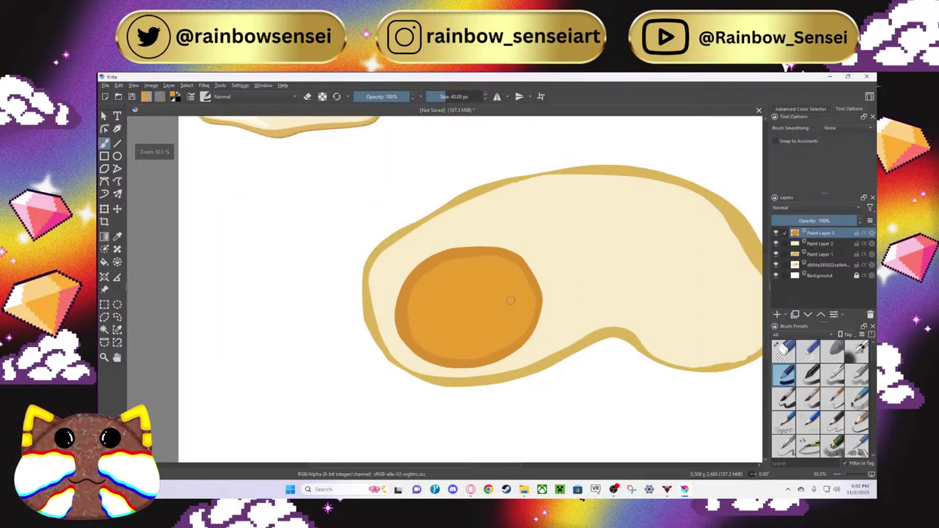
pyautogui.moveTo(767, 289); pyautogui.dragTo(768, 258)
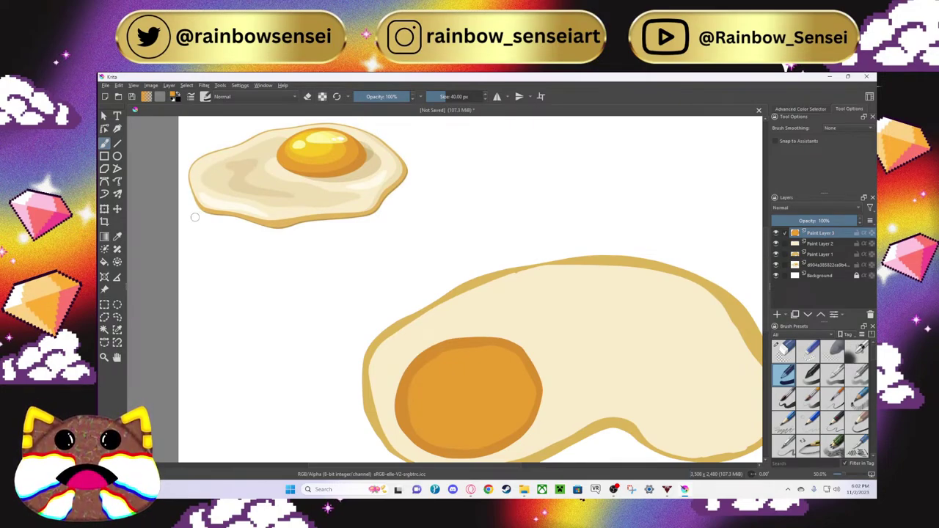
pyautogui.click(103, 262)
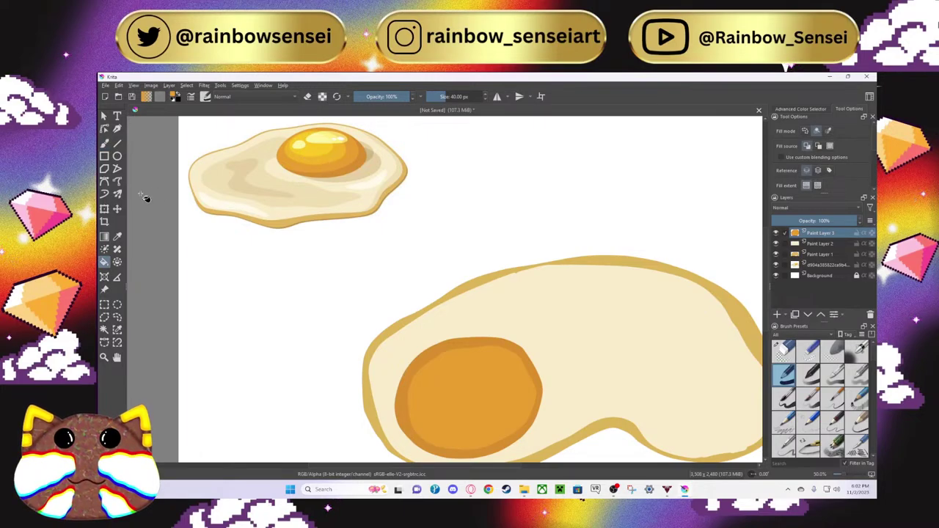
pyautogui.click(116, 236)
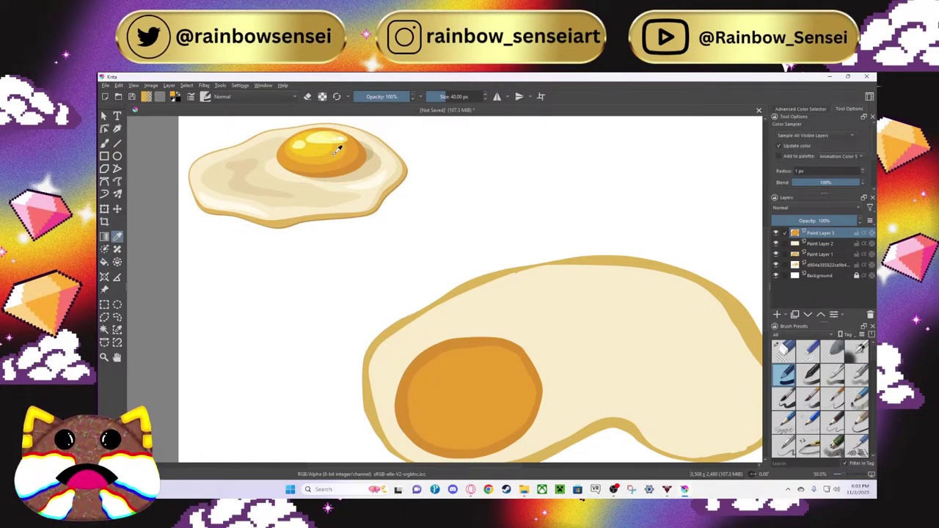
pyautogui.scroll(1, 380, 148)
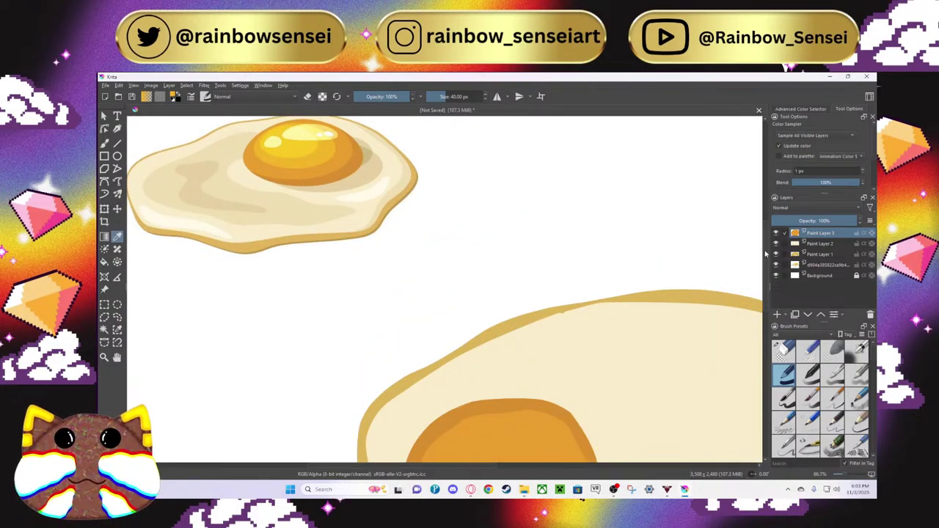
pyautogui.scroll(-5, 704, 286)
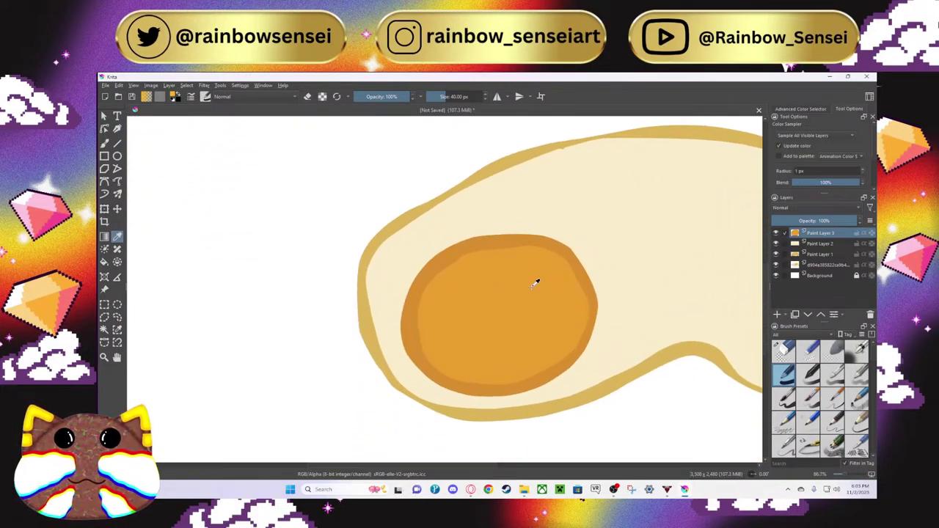
pyautogui.scroll(1, 293, 223)
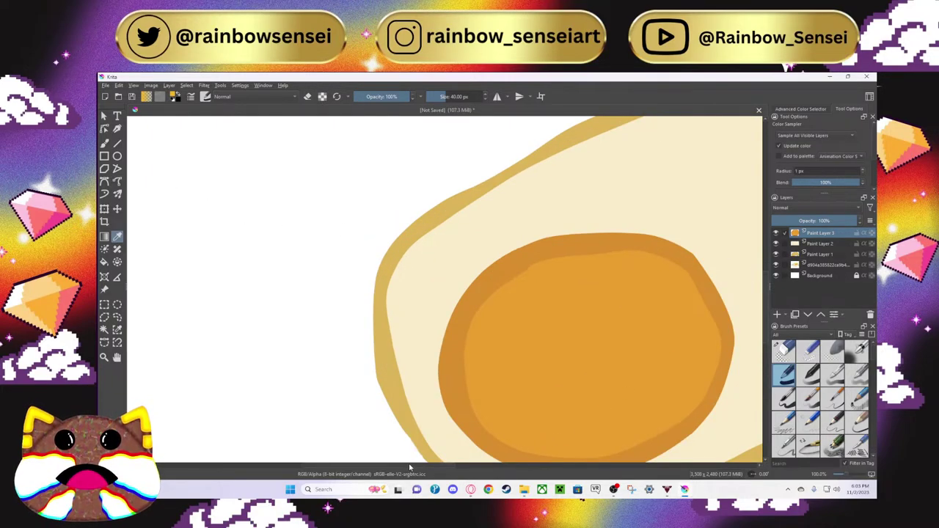
pyautogui.hscroll(3, 568, 402)
pyautogui.scroll(-3, 763, 278)
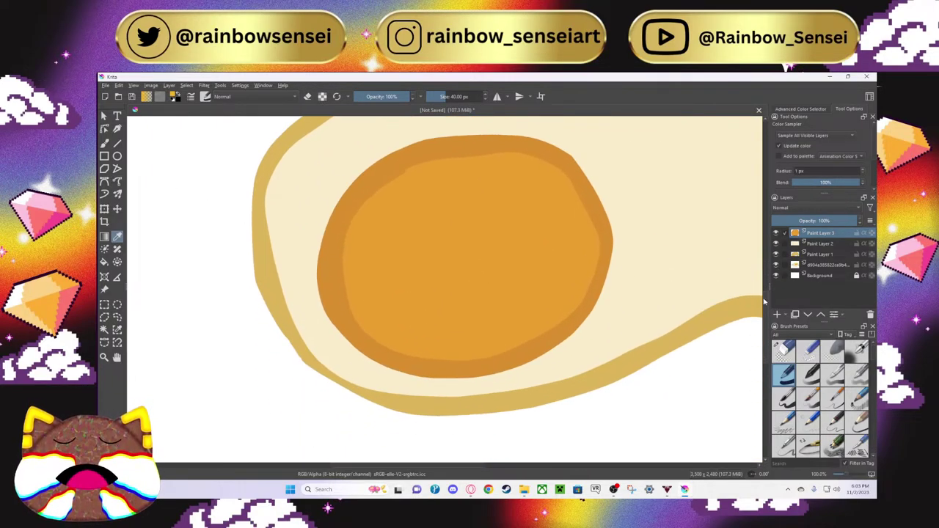
pyautogui.click(103, 144)
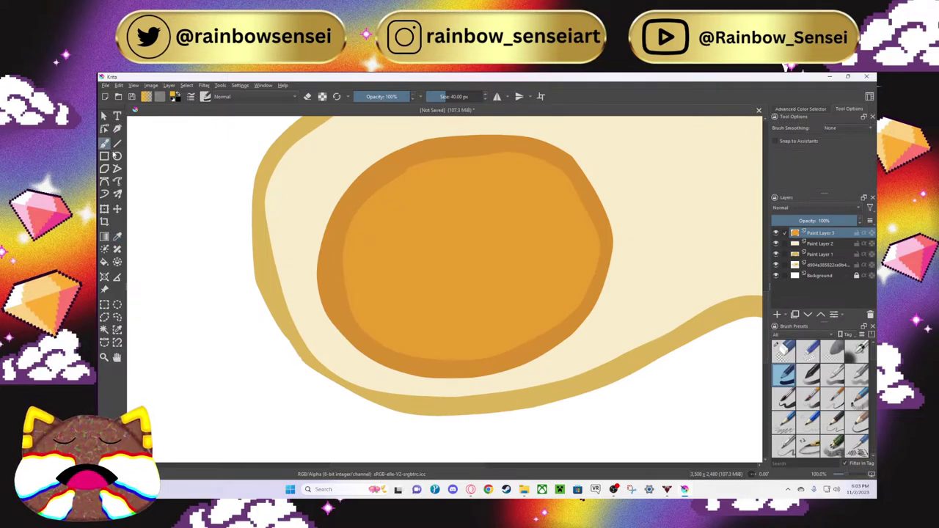
# Step: Try two different closed yellow-orange rings inside the lighter orange area, undoing each one
pyautogui.moveTo(444, 187)
pyautogui.mouseDown()
pyautogui.moveTo(381, 222)
pyautogui.moveTo(363, 262)
pyautogui.moveTo(372, 299)
pyautogui.moveTo(406, 325)
pyautogui.moveTo(457, 341)
pyautogui.moveTo(524, 329)
pyautogui.moveTo(577, 275)
pyautogui.moveTo(581, 229)
pyautogui.moveTo(564, 201)
pyautogui.moveTo(499, 183)
pyautogui.moveTo(424, 198)
pyautogui.mouseUp()
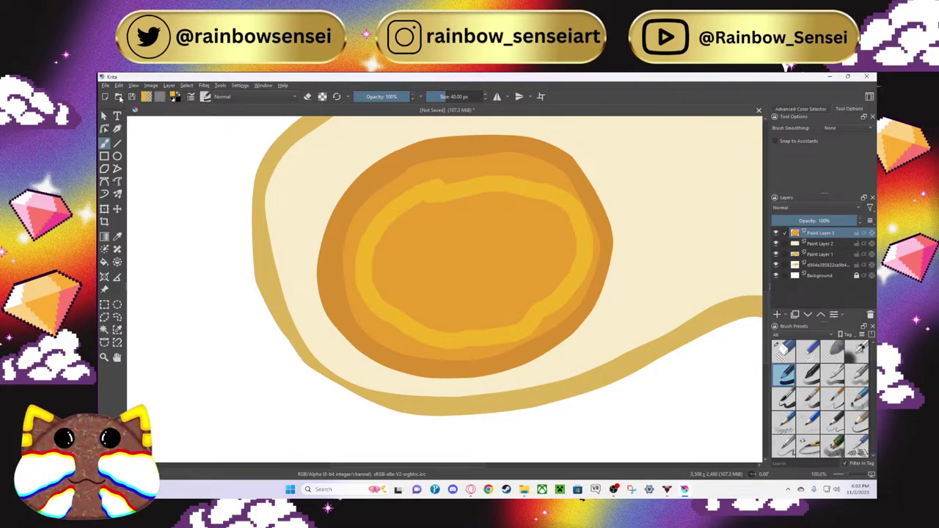
pyautogui.click(119, 85)
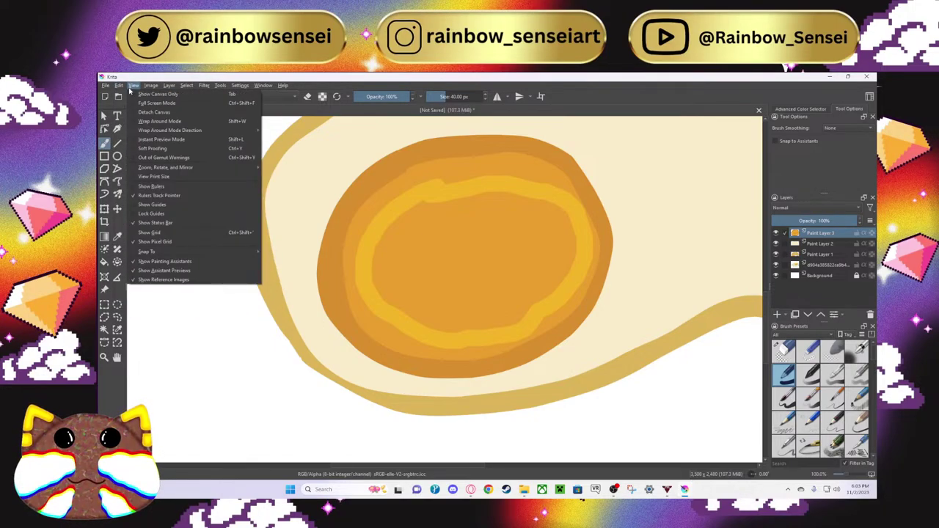
pyautogui.click(126, 88)
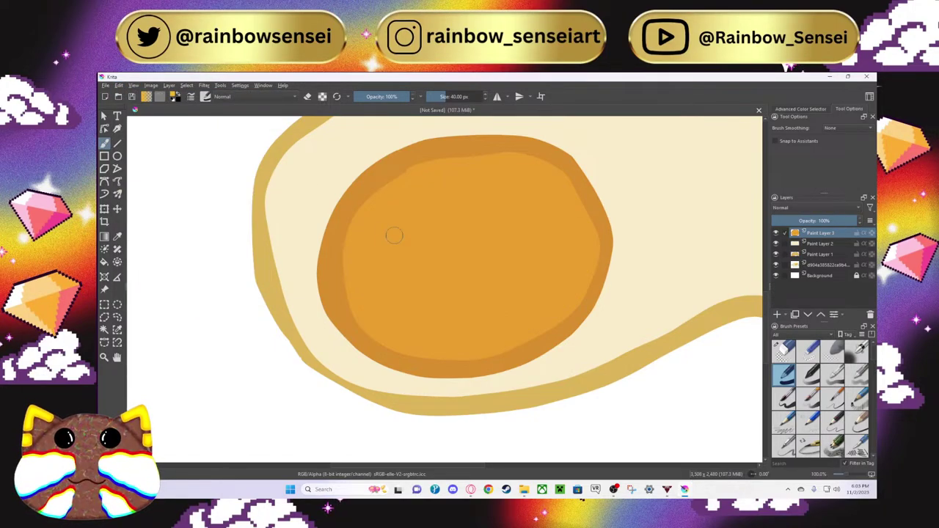
pyautogui.moveTo(424, 199)
pyautogui.mouseDown()
pyautogui.moveTo(380, 223)
pyautogui.moveTo(365, 275)
pyautogui.moveTo(372, 300)
pyautogui.moveTo(414, 327)
pyautogui.moveTo(459, 332)
pyautogui.moveTo(488, 322)
pyautogui.moveTo(531, 303)
pyautogui.moveTo(567, 270)
pyautogui.moveTo(571, 242)
pyautogui.moveTo(536, 200)
pyautogui.moveTo(388, 202)
pyautogui.mouseUp()
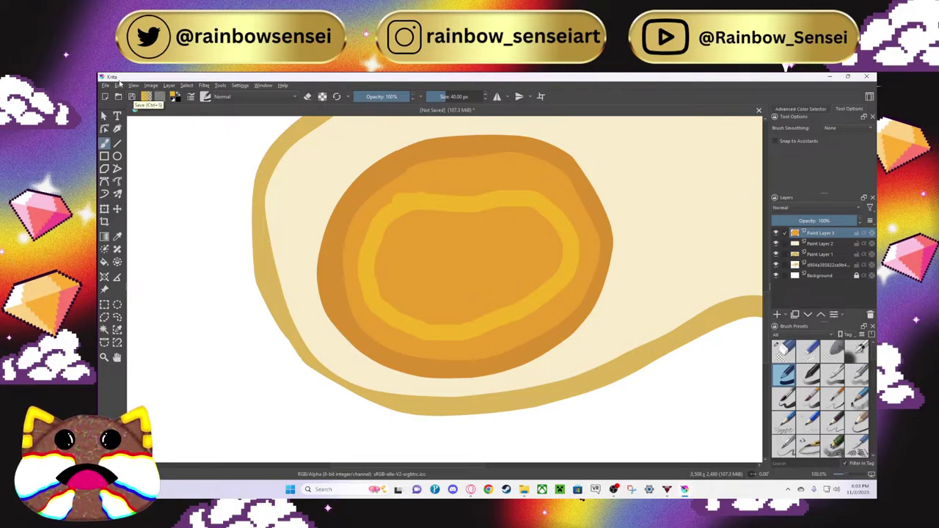
pyautogui.click(118, 85)
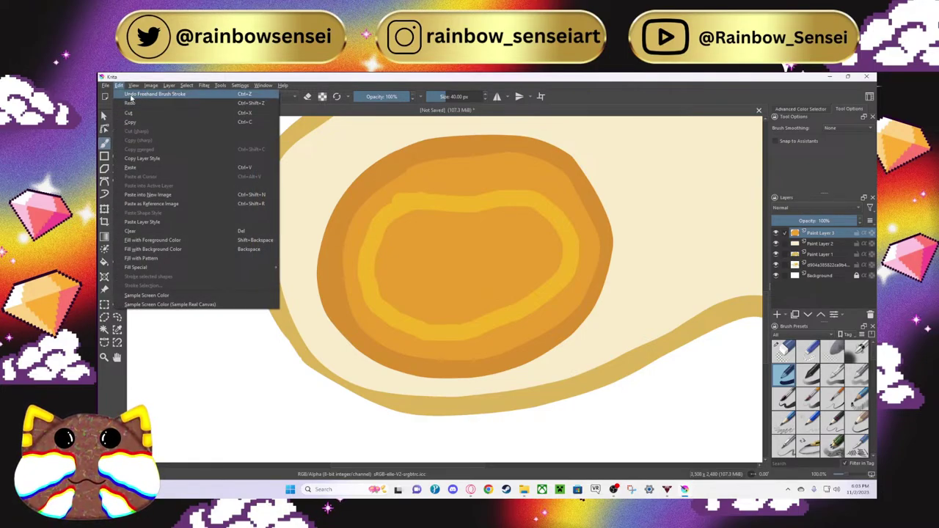
pyautogui.click(121, 98)
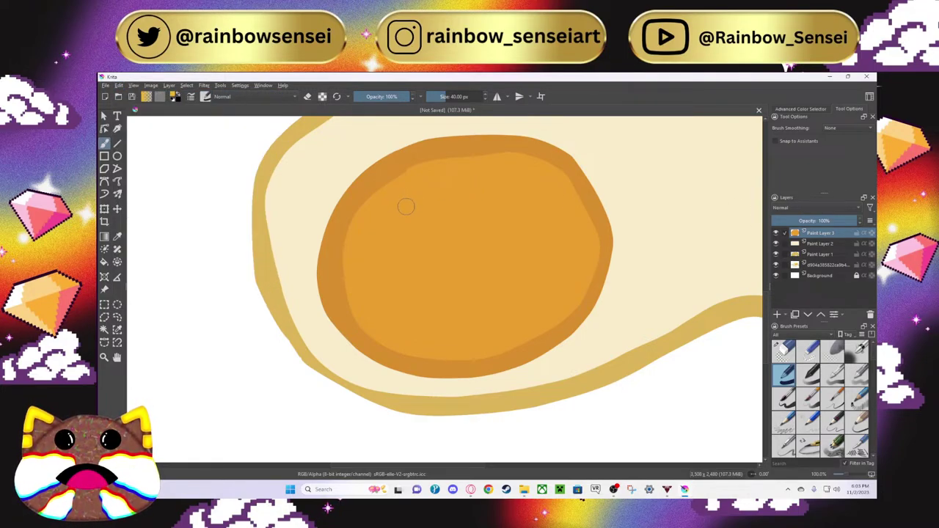
# Step: Draw a closed yellow-orange outline inside the lighter orange area and paint its interior solid with the 40 px brush
pyautogui.moveTo(398, 201)
pyautogui.mouseDown()
pyautogui.moveTo(364, 226)
pyautogui.moveTo(361, 278)
pyautogui.moveTo(374, 303)
pyautogui.moveTo(414, 330)
pyautogui.moveTo(495, 334)
pyautogui.moveTo(570, 284)
pyautogui.moveTo(581, 230)
pyautogui.moveTo(552, 198)
pyautogui.moveTo(495, 182)
pyautogui.moveTo(404, 197)
pyautogui.moveTo(399, 215)
pyautogui.moveTo(379, 228)
pyautogui.moveTo(372, 269)
pyautogui.moveTo(380, 293)
pyautogui.moveTo(375, 266)
pyautogui.moveTo(389, 299)
pyautogui.moveTo(430, 327)
pyautogui.moveTo(506, 320)
pyautogui.moveTo(543, 302)
pyautogui.moveTo(566, 238)
pyautogui.moveTo(563, 252)
pyautogui.moveTo(539, 211)
pyautogui.moveTo(557, 216)
pyautogui.moveTo(509, 203)
pyautogui.moveTo(534, 203)
pyautogui.moveTo(510, 196)
pyautogui.moveTo(469, 195)
pyautogui.moveTo(383, 223)
pyautogui.mouseUp()
pyautogui.moveTo(514, 210)
pyautogui.mouseDown()
pyautogui.moveTo(385, 241)
pyautogui.moveTo(389, 268)
pyautogui.moveTo(388, 240)
pyautogui.moveTo(429, 236)
pyautogui.moveTo(393, 255)
pyautogui.moveTo(414, 265)
pyautogui.moveTo(436, 224)
pyautogui.moveTo(395, 283)
pyautogui.moveTo(410, 278)
pyautogui.moveTo(407, 257)
pyautogui.moveTo(412, 290)
pyautogui.moveTo(395, 279)
pyautogui.moveTo(422, 306)
pyautogui.moveTo(388, 298)
pyautogui.moveTo(433, 313)
pyautogui.moveTo(521, 295)
pyautogui.moveTo(504, 312)
pyautogui.moveTo(479, 314)
pyautogui.moveTo(514, 302)
pyautogui.moveTo(447, 275)
pyautogui.moveTo(416, 307)
pyautogui.moveTo(415, 279)
pyautogui.moveTo(444, 263)
pyautogui.moveTo(445, 307)
pyautogui.moveTo(421, 262)
pyautogui.moveTo(445, 308)
pyautogui.moveTo(427, 284)
pyautogui.moveTo(458, 296)
pyautogui.moveTo(460, 311)
pyautogui.moveTo(435, 236)
pyautogui.moveTo(465, 294)
pyautogui.moveTo(452, 256)
pyautogui.moveTo(458, 240)
pyautogui.moveTo(474, 286)
pyautogui.moveTo(460, 214)
pyautogui.moveTo(484, 287)
pyautogui.moveTo(495, 290)
pyautogui.moveTo(499, 266)
pyautogui.moveTo(489, 281)
pyautogui.moveTo(488, 237)
pyautogui.moveTo(495, 286)
pyautogui.moveTo(476, 224)
pyautogui.moveTo(491, 277)
pyautogui.moveTo(497, 229)
pyautogui.moveTo(485, 267)
pyautogui.moveTo(520, 254)
pyautogui.moveTo(500, 272)
pyautogui.moveTo(508, 224)
pyautogui.moveTo(515, 273)
pyautogui.moveTo(503, 220)
pyautogui.moveTo(526, 246)
pyautogui.moveTo(538, 245)
pyautogui.moveTo(525, 232)
pyautogui.moveTo(552, 249)
pyautogui.moveTo(544, 231)
pyautogui.moveTo(533, 275)
pyautogui.mouseUp()
# Step: Sample a brighter yellow from the reference egg's yolk
pyautogui.scroll(-2, 525, 252)
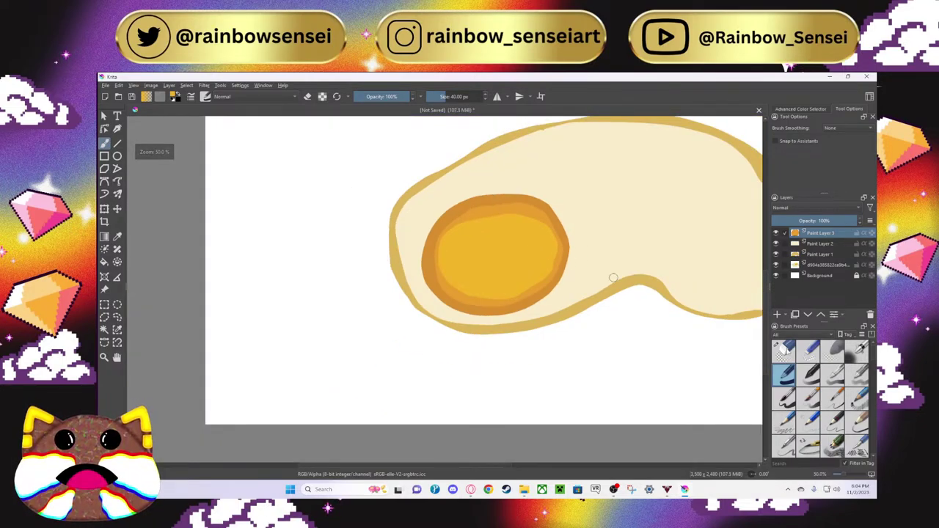
pyautogui.moveTo(765, 288); pyautogui.dragTo(763, 241)
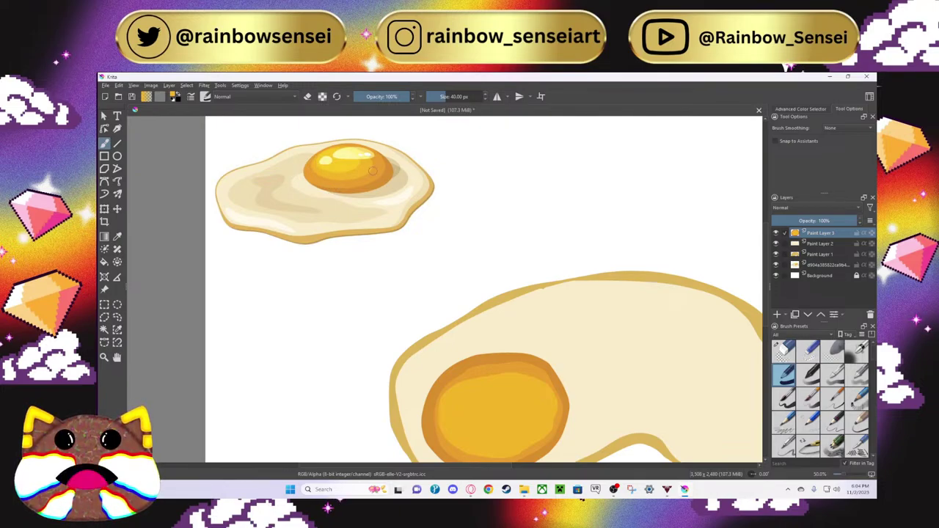
pyautogui.click(117, 237)
pyautogui.scroll(-2, 467, 190)
pyautogui.scroll(2, 468, 189)
# Step: Paint a solid bright yellow oval inside the yellow-orange area of the yolk with the 40 px brush
pyautogui.scroll(3, 755, 279)
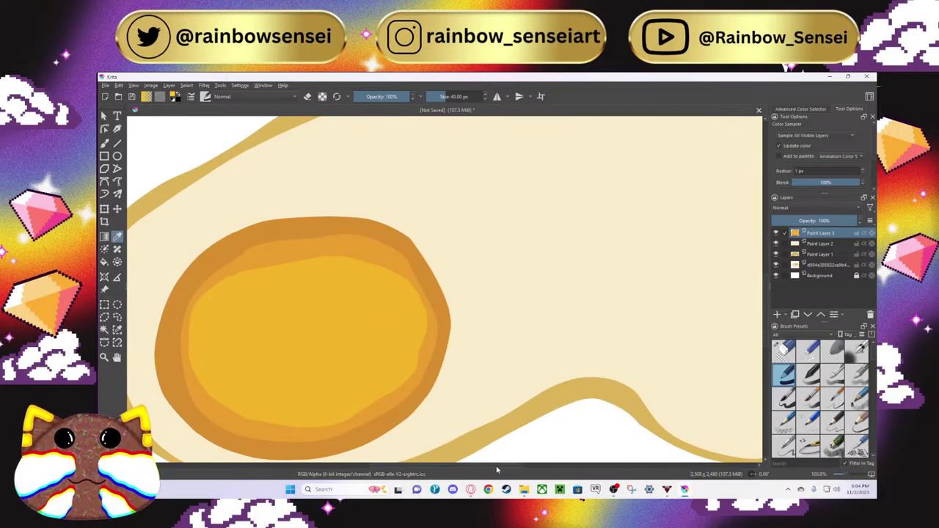
pyautogui.scroll(-2, 470, 402)
pyautogui.scroll(2, 656, 295)
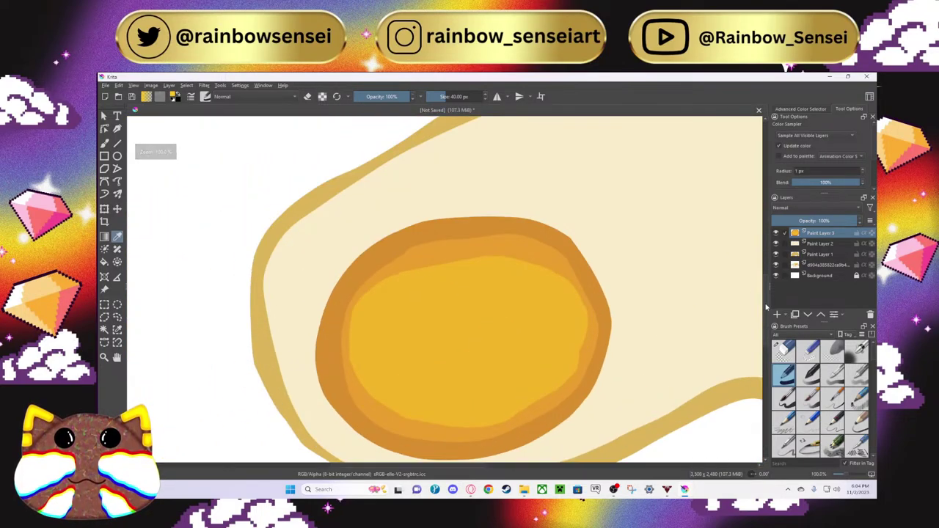
pyautogui.scroll(-1, 478, 314)
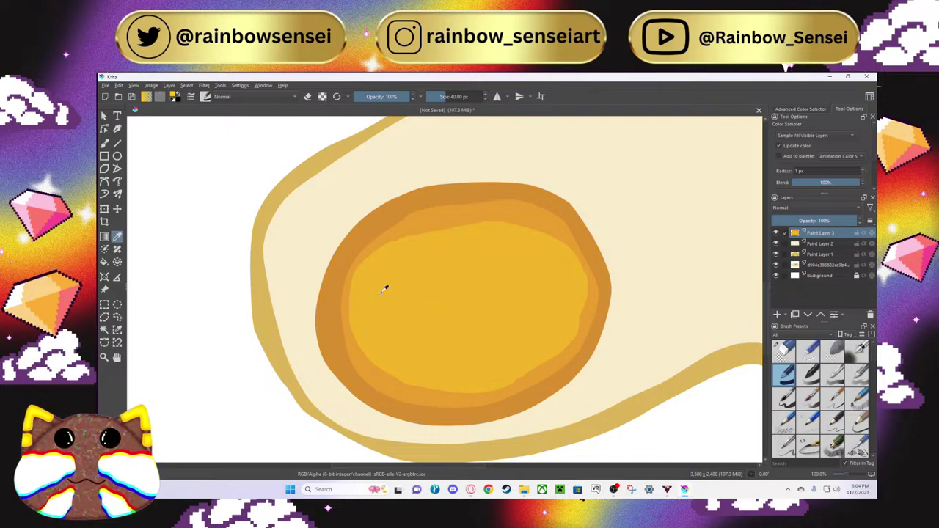
pyautogui.click(104, 145)
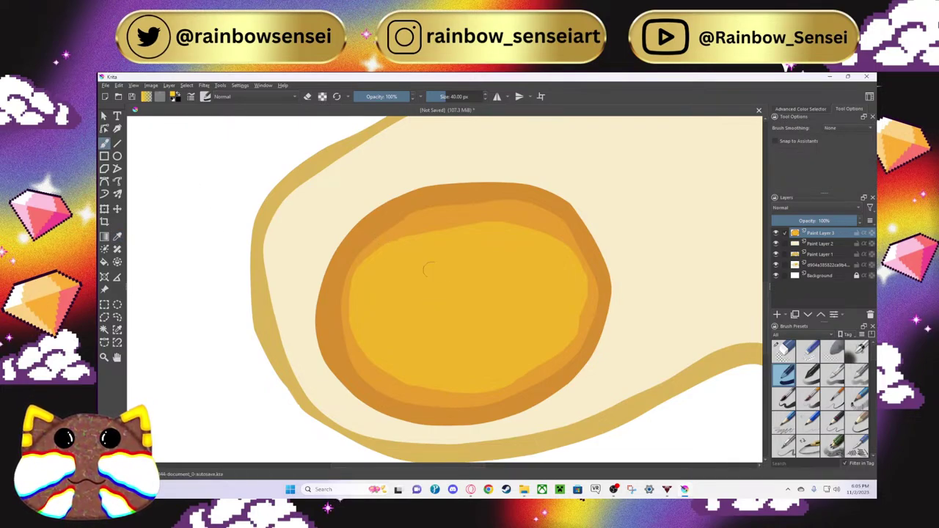
pyautogui.moveTo(419, 262)
pyautogui.mouseDown()
pyautogui.moveTo(386, 274)
pyautogui.moveTo(369, 303)
pyautogui.moveTo(405, 354)
pyautogui.moveTo(430, 365)
pyautogui.moveTo(523, 355)
pyautogui.moveTo(556, 331)
pyautogui.moveTo(568, 302)
pyautogui.moveTo(552, 280)
pyautogui.moveTo(503, 259)
pyautogui.moveTo(407, 260)
pyautogui.moveTo(445, 274)
pyautogui.moveTo(435, 292)
pyautogui.moveTo(388, 292)
pyautogui.moveTo(392, 325)
pyautogui.moveTo(418, 344)
pyautogui.moveTo(492, 352)
pyautogui.moveTo(416, 352)
pyautogui.moveTo(449, 354)
pyautogui.moveTo(439, 338)
pyautogui.moveTo(401, 326)
pyautogui.moveTo(391, 291)
pyautogui.moveTo(414, 275)
pyautogui.moveTo(501, 268)
pyautogui.moveTo(553, 292)
pyautogui.moveTo(557, 309)
pyautogui.moveTo(508, 347)
pyautogui.moveTo(436, 343)
pyautogui.moveTo(418, 331)
pyautogui.moveTo(400, 295)
pyautogui.moveTo(428, 279)
pyautogui.moveTo(440, 342)
pyautogui.moveTo(457, 335)
pyautogui.moveTo(442, 285)
pyautogui.moveTo(419, 315)
pyautogui.moveTo(457, 328)
pyautogui.moveTo(474, 359)
pyautogui.moveTo(460, 278)
pyautogui.moveTo(465, 315)
pyautogui.moveTo(496, 346)
pyautogui.moveTo(484, 313)
pyautogui.moveTo(488, 282)
pyautogui.moveTo(489, 297)
pyautogui.moveTo(503, 275)
pyautogui.moveTo(539, 298)
pyautogui.moveTo(512, 301)
pyautogui.mouseUp()
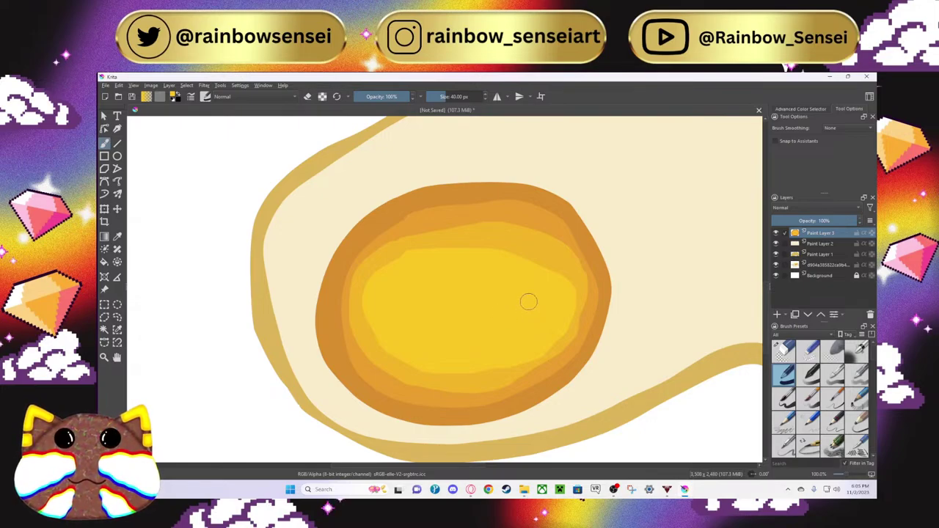
pyautogui.scroll(-3, 532, 302)
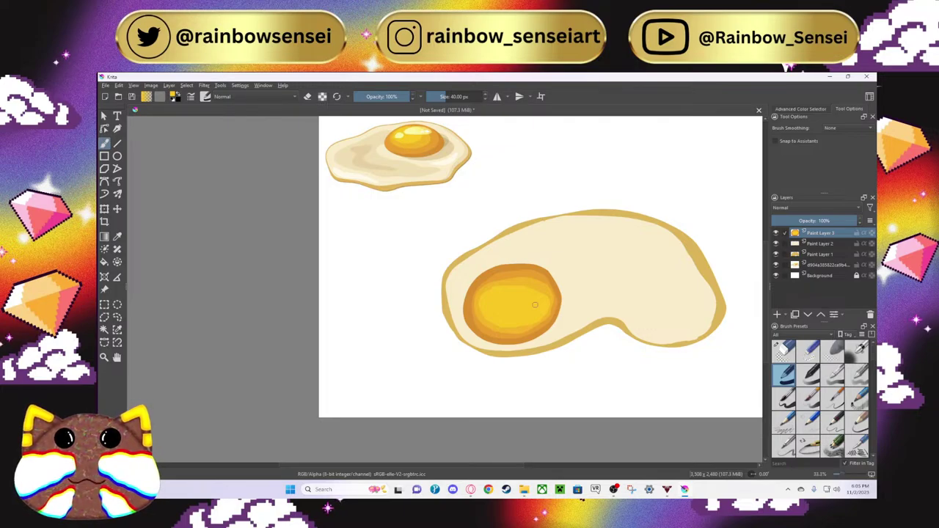
pyautogui.click(188, 86)
pyautogui.click(189, 86)
pyautogui.click(201, 86)
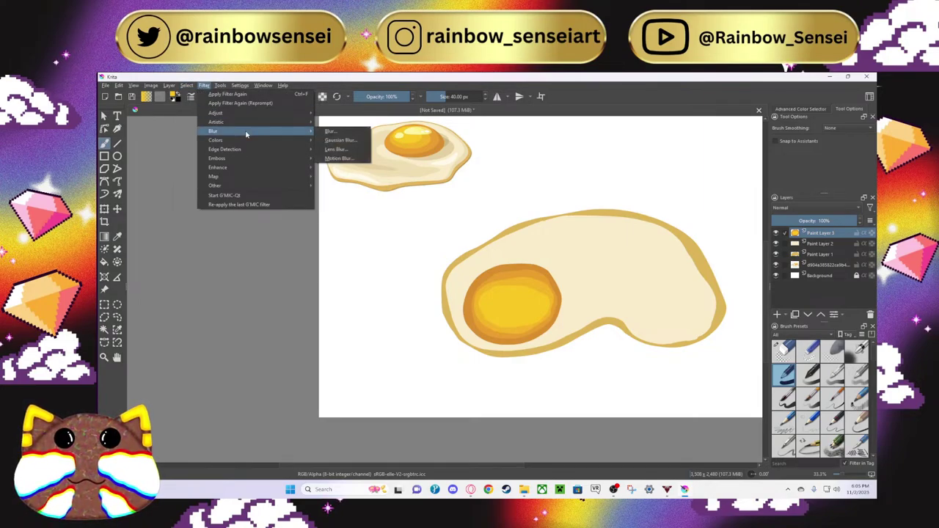
pyautogui.moveTo(217, 167)
pyautogui.click(339, 303)
pyautogui.scroll(5, 327, 316)
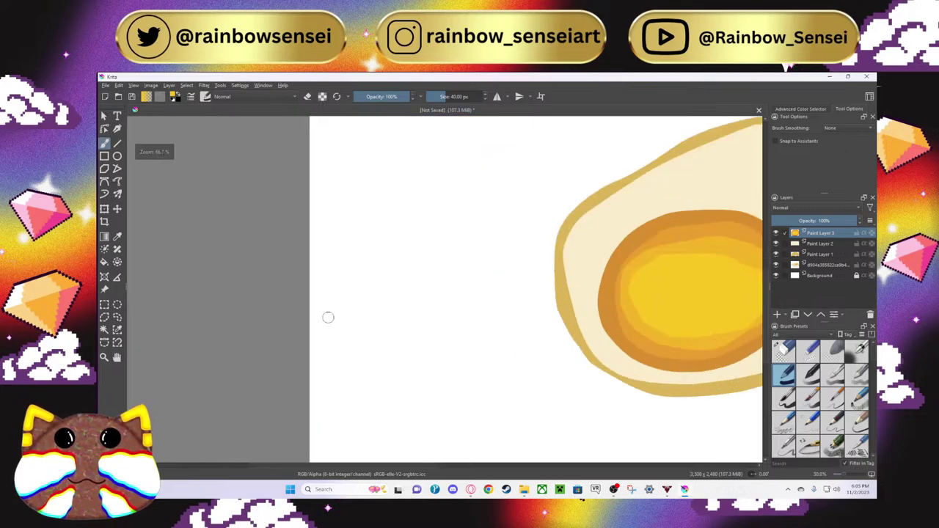
pyautogui.hscroll(10, 499, 355)
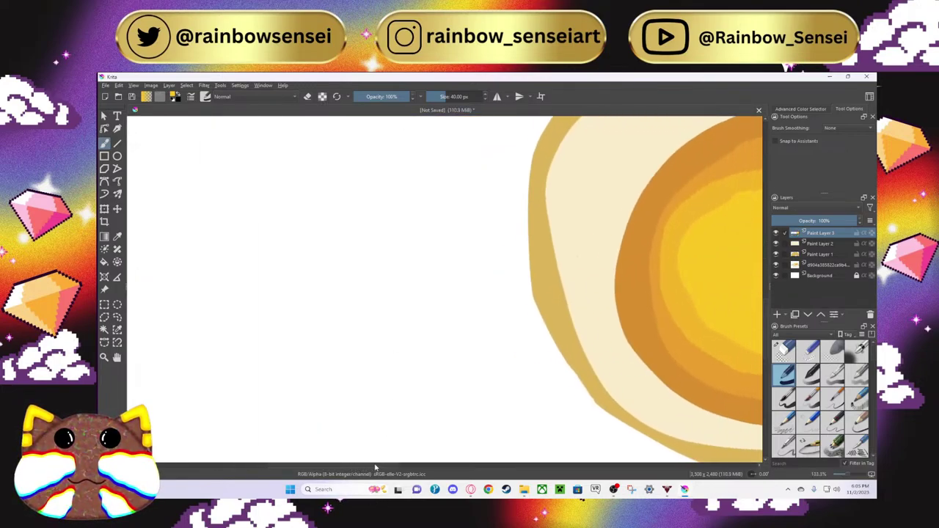
pyautogui.scroll(-1, 498, 355)
pyautogui.scroll(-1, 498, 356)
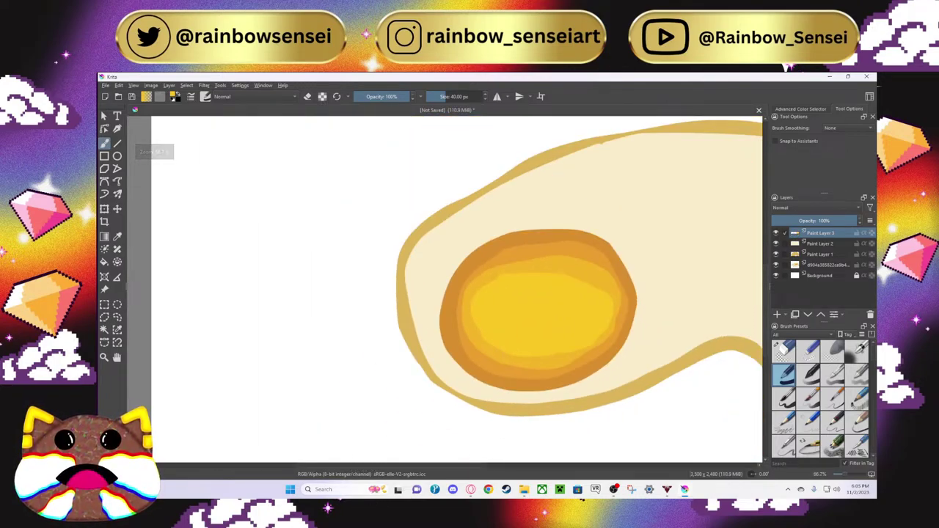
pyautogui.click(167, 86)
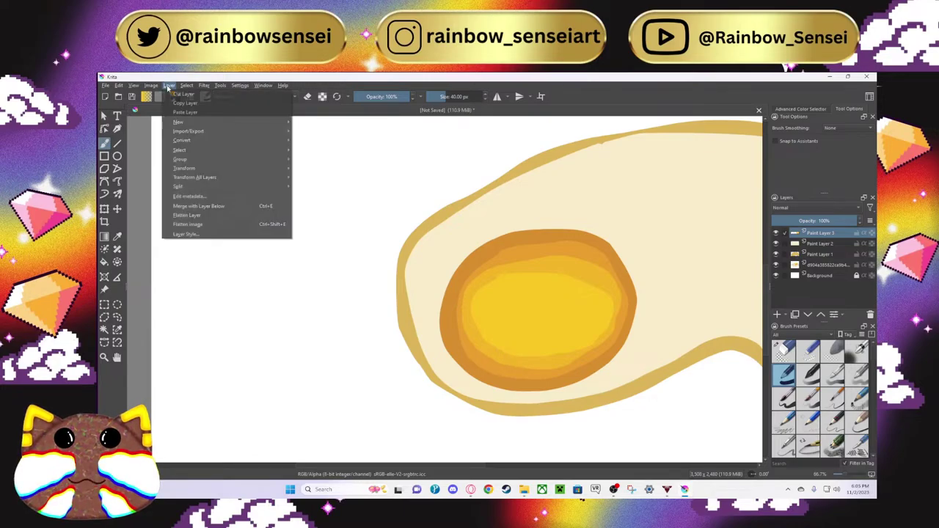
pyautogui.moveTo(151, 86)
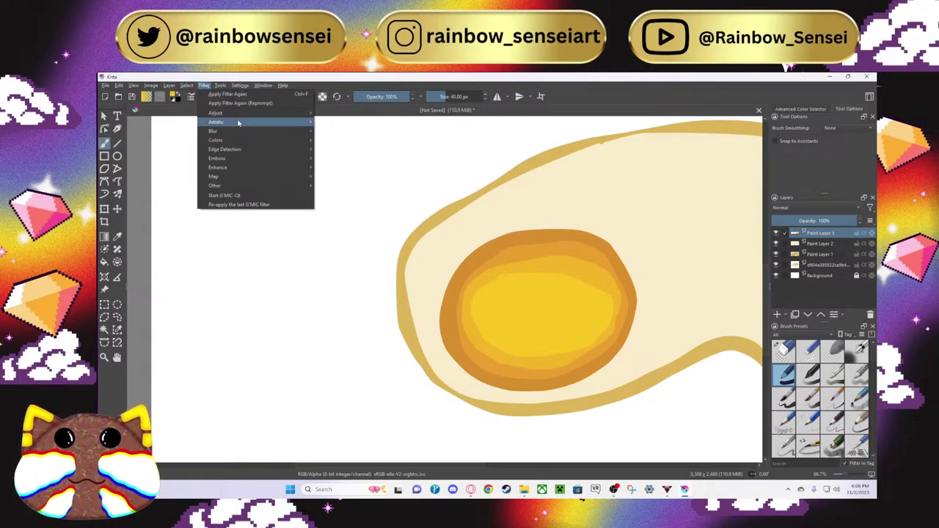
pyautogui.moveTo(241, 130)
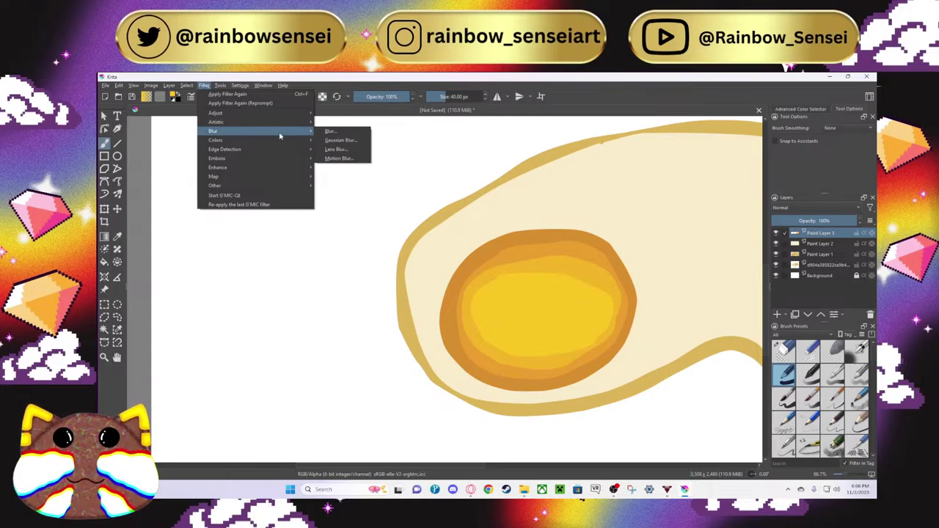
pyautogui.click(339, 140)
pyautogui.moveTo(473, 258); pyautogui.dragTo(287, 156)
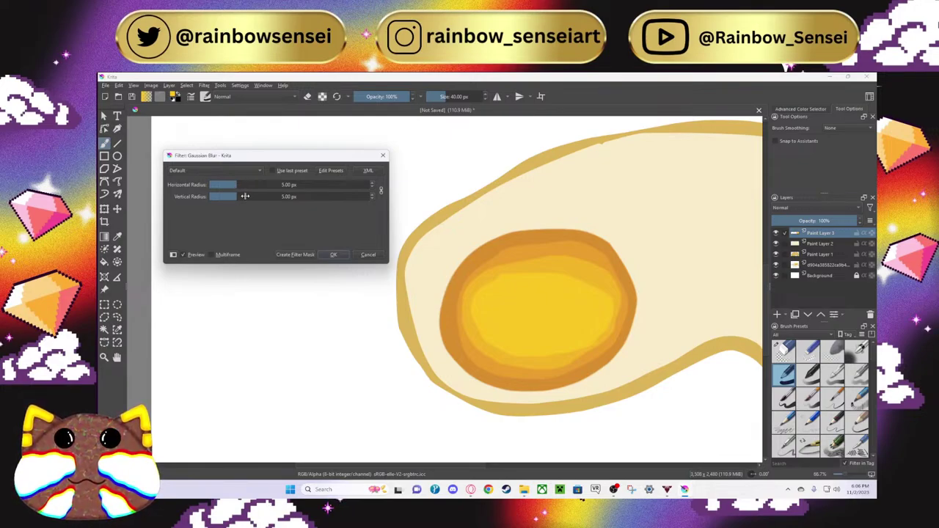
pyautogui.moveTo(234, 186); pyautogui.dragTo(256, 187)
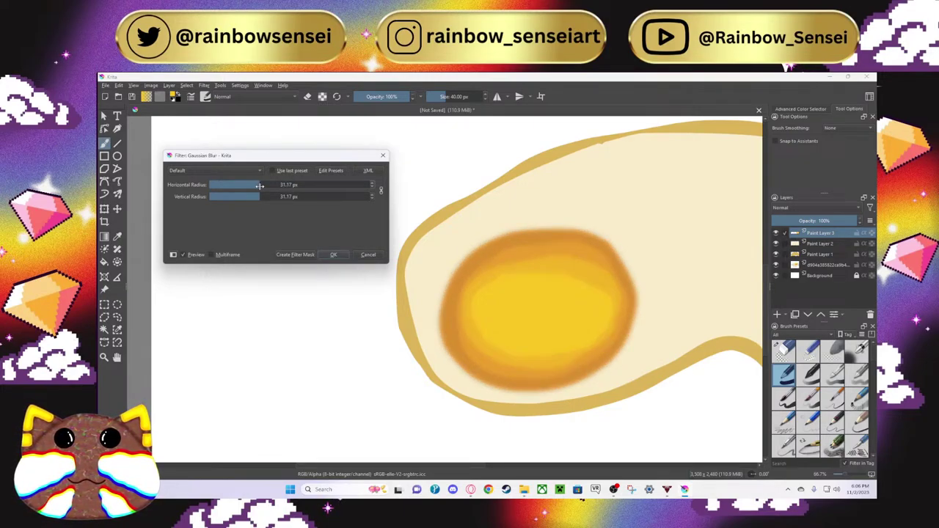
pyautogui.moveTo(262, 187); pyautogui.dragTo(259, 186)
pyautogui.click(383, 156)
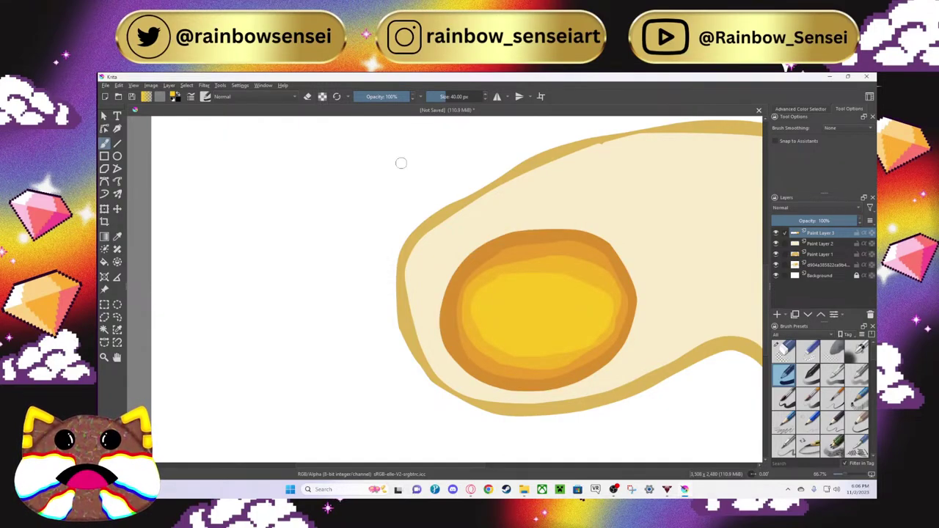
# Step: Apply a Gaussian Blur with horizontal and vertical radii of about 23.5 px to the yolk on Paint Layer 3
pyautogui.scroll(-2, 821, 376)
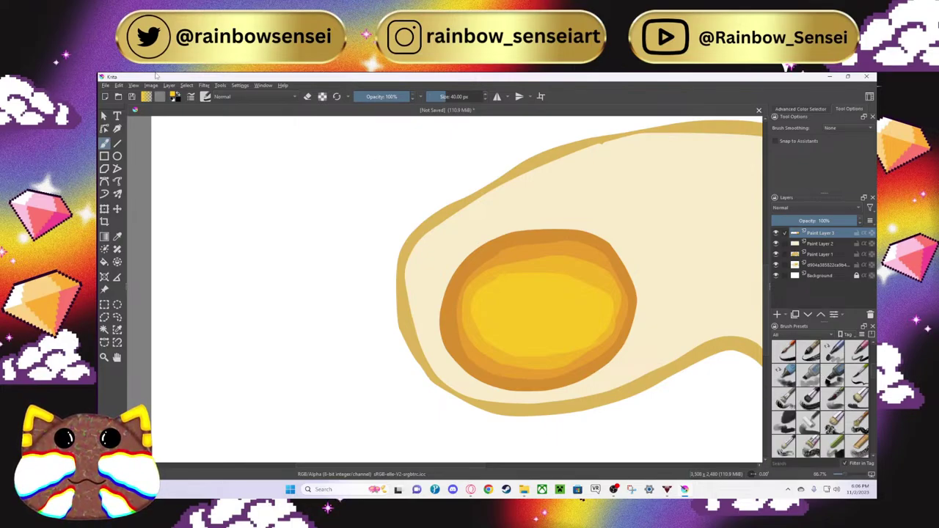
pyautogui.click(169, 86)
pyautogui.click(169, 86)
pyautogui.click(204, 85)
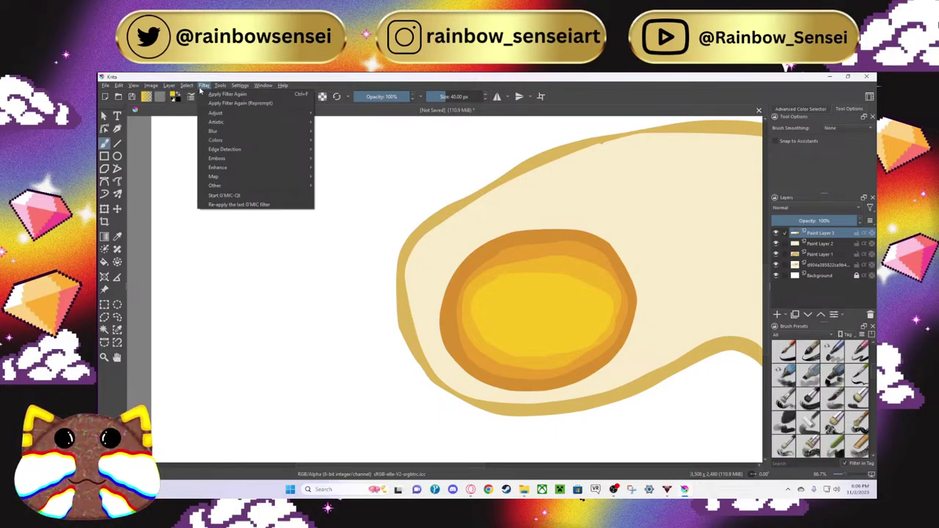
pyautogui.moveTo(220, 131)
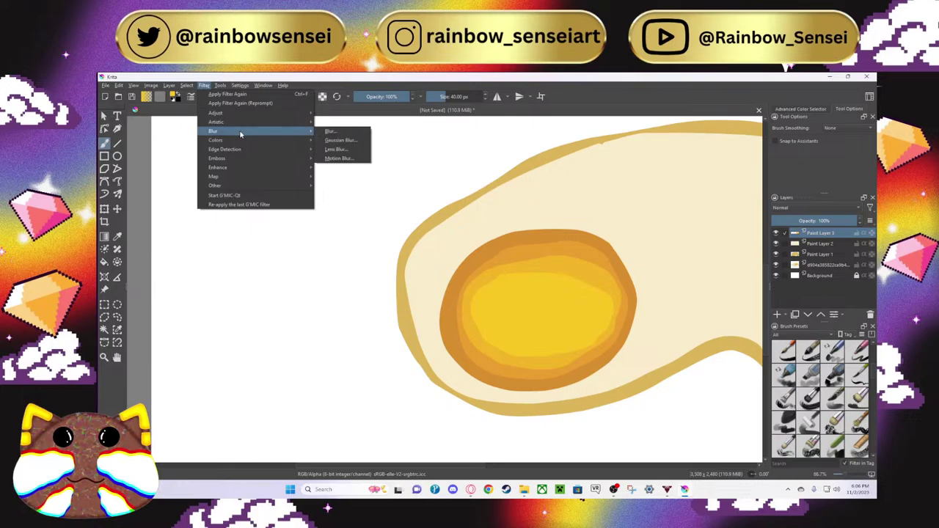
pyautogui.click(337, 140)
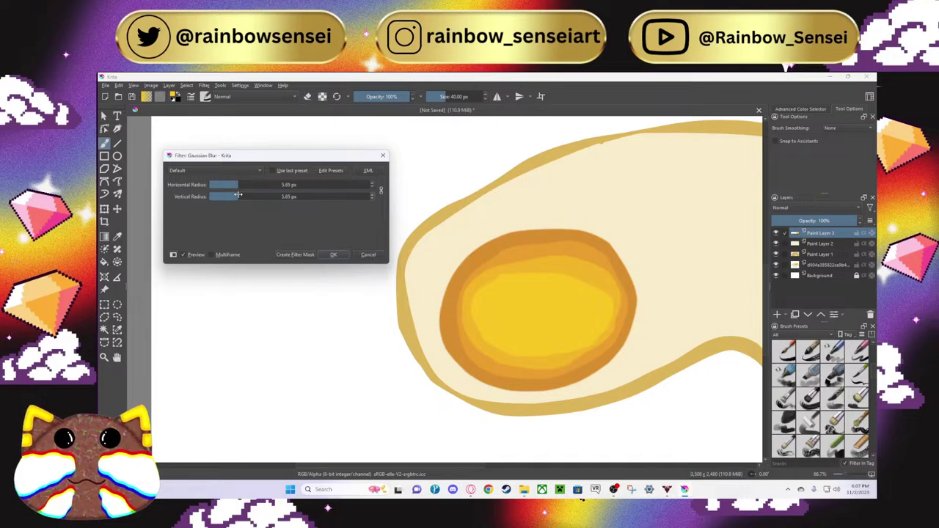
pyautogui.moveTo(240, 195); pyautogui.dragTo(255, 195)
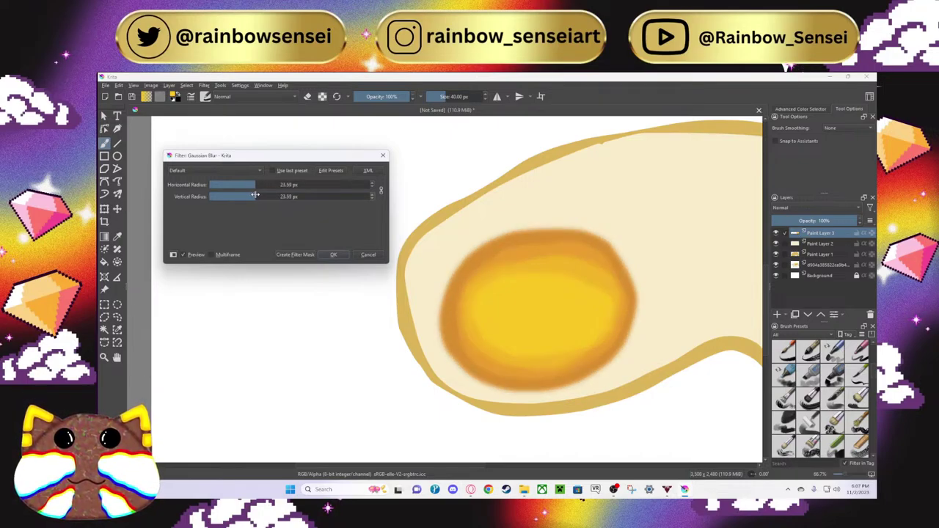
pyautogui.click(331, 255)
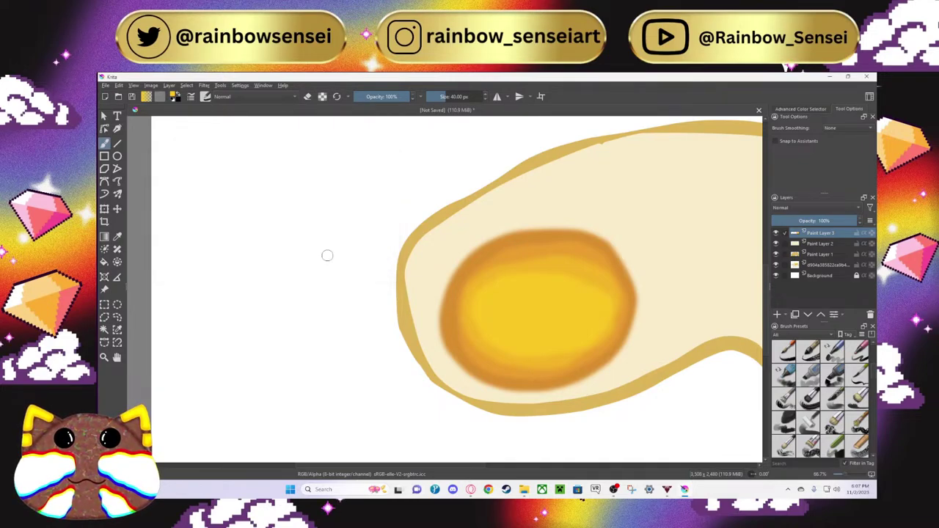
# Step: Choose a blending brush, enlarge it to about 245 px and blend the yolk's orange and yellow bands into a smooth gradient
pyautogui.scroll(3, 851, 404)
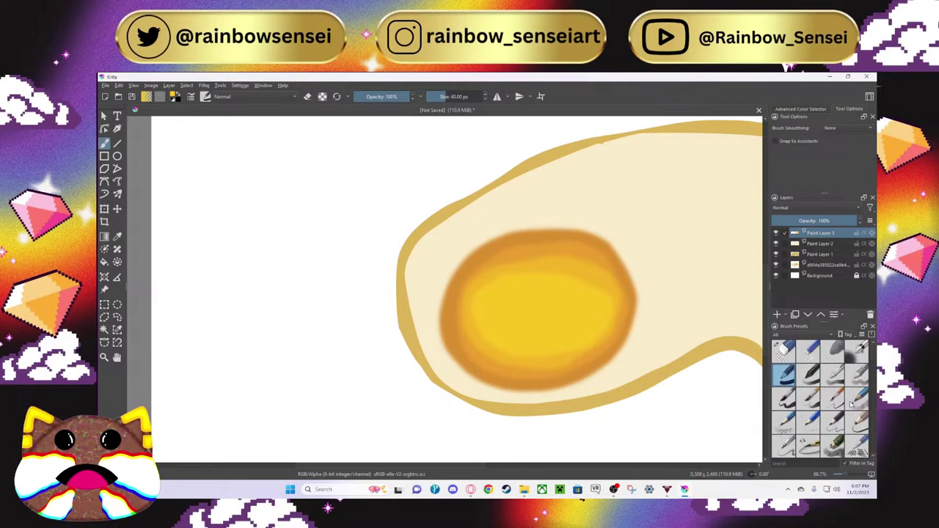
pyautogui.scroll(-5, 851, 405)
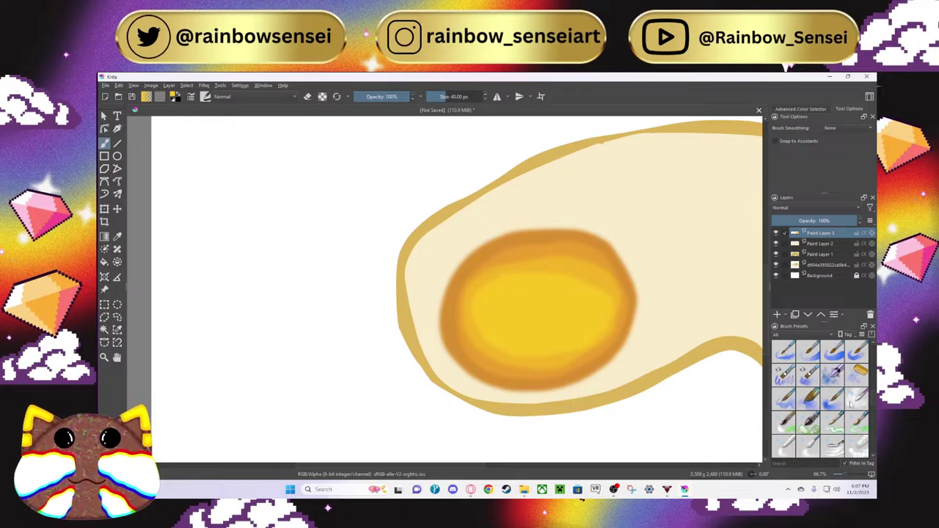
pyautogui.scroll(-3, 851, 404)
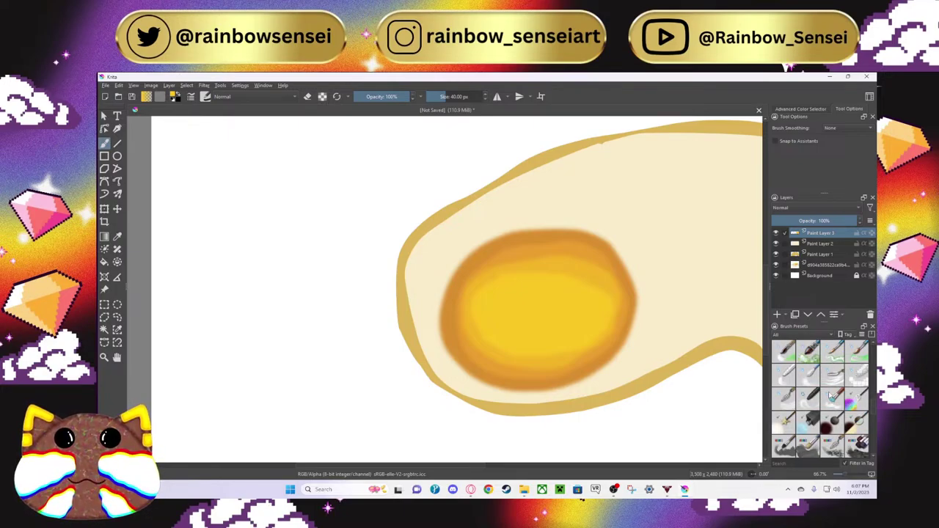
pyautogui.click(810, 376)
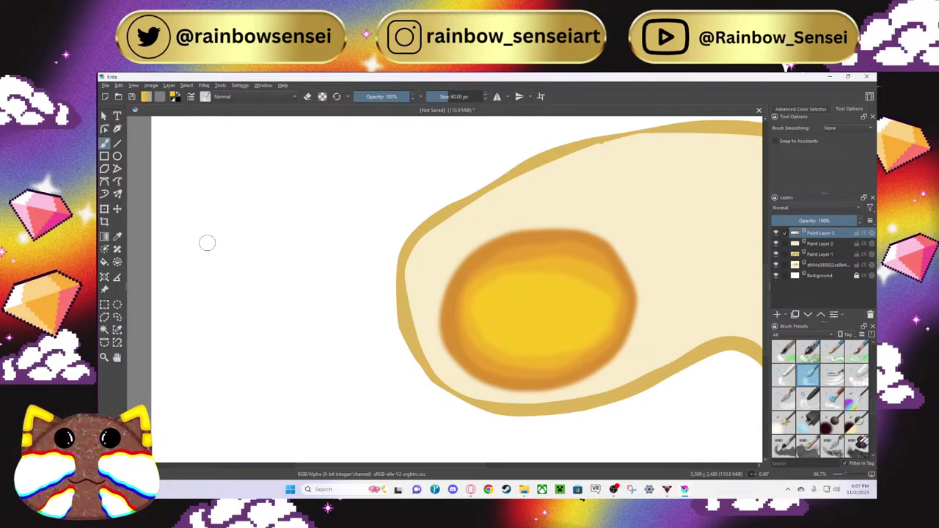
pyautogui.click(458, 97)
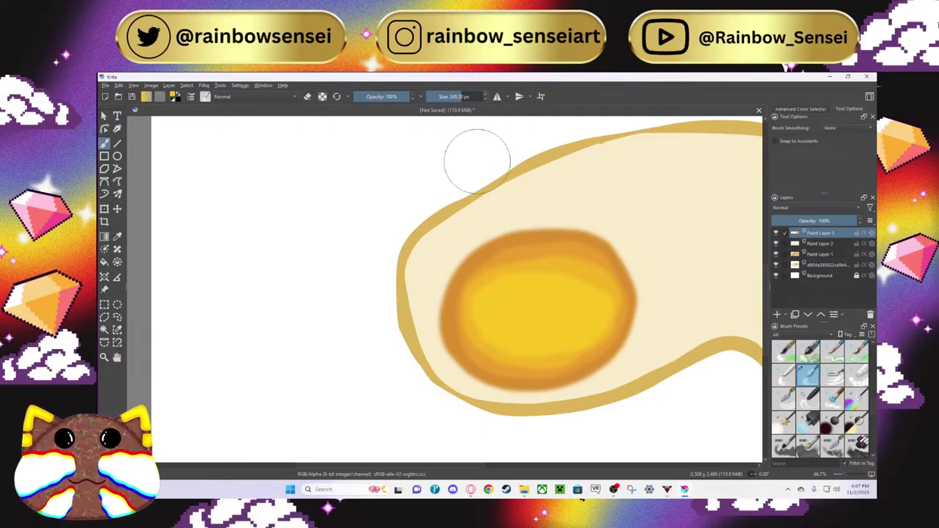
pyautogui.moveTo(492, 297)
pyautogui.mouseDown()
pyautogui.moveTo(524, 272)
pyautogui.moveTo(572, 268)
pyautogui.moveTo(585, 272)
pyautogui.moveTo(591, 301)
pyautogui.moveTo(575, 335)
pyautogui.moveTo(518, 353)
pyautogui.moveTo(482, 335)
pyautogui.moveTo(481, 312)
pyautogui.mouseUp()
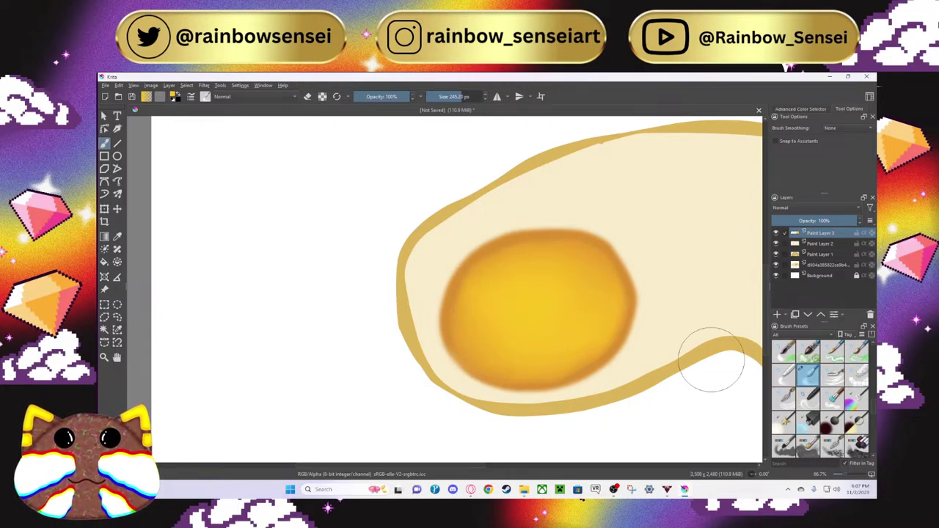
# Step: Reduce the blending brush to about 27.6 px and undo the last freehand brush stroke on the yolk
pyautogui.scroll(-1, 693, 314)
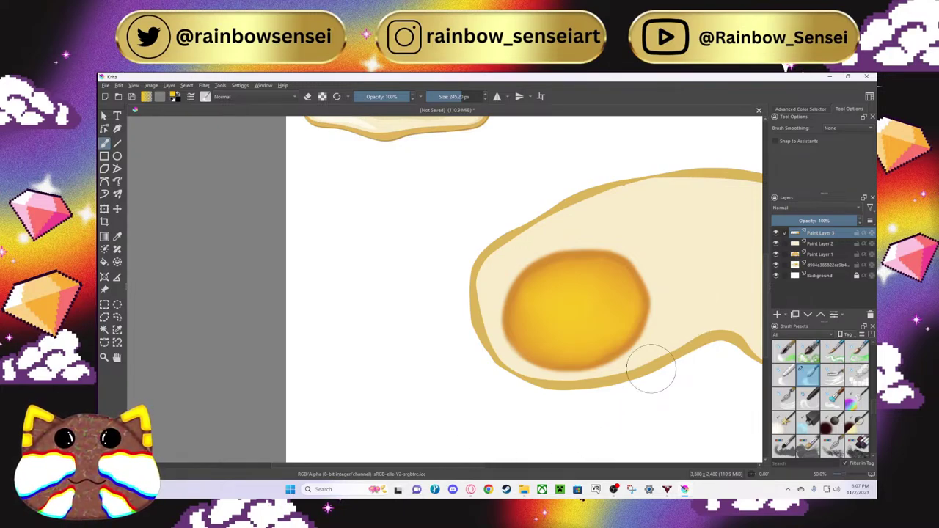
pyautogui.scroll(2, 650, 368)
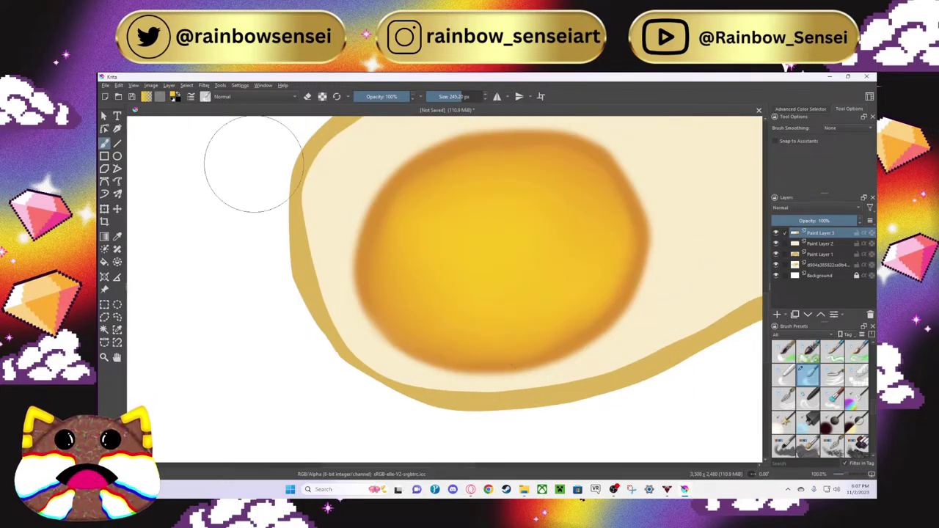
pyautogui.moveTo(458, 99); pyautogui.dragTo(442, 99)
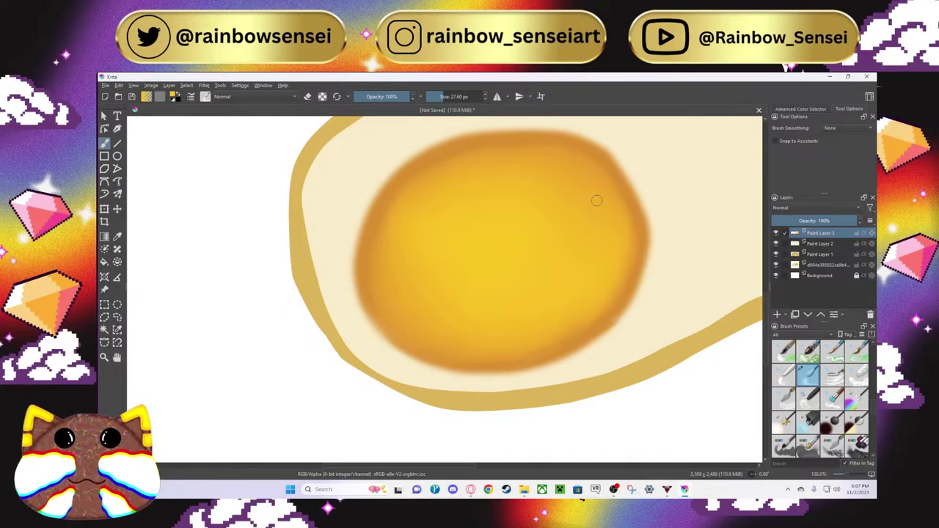
pyautogui.click(119, 85)
pyautogui.click(119, 86)
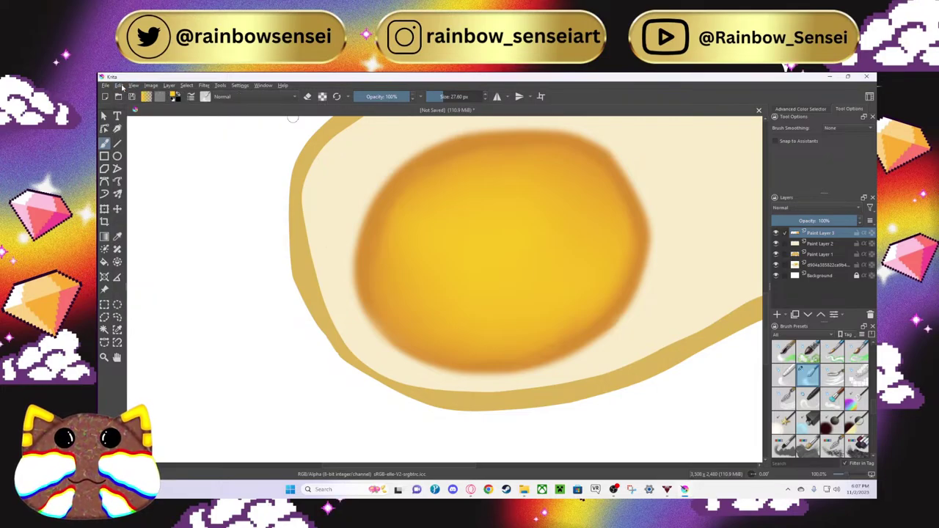
pyautogui.click(119, 85)
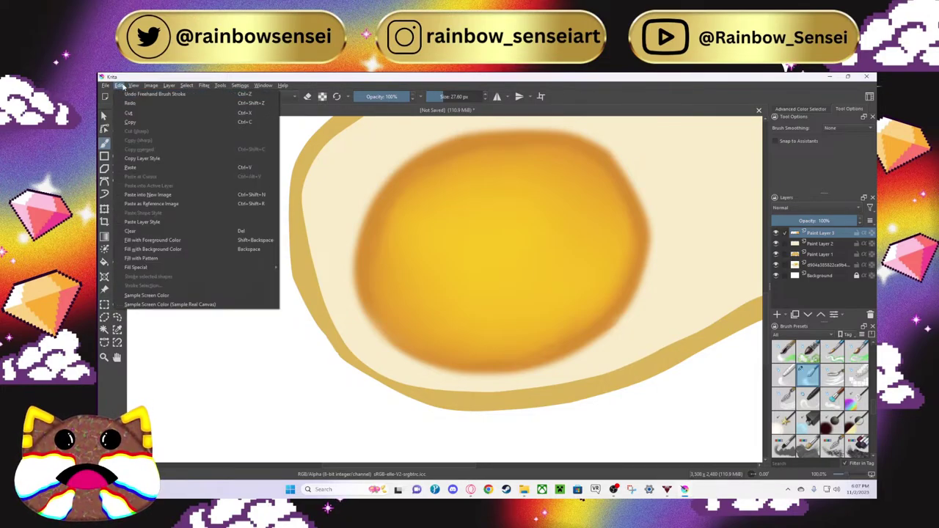
pyautogui.click(129, 94)
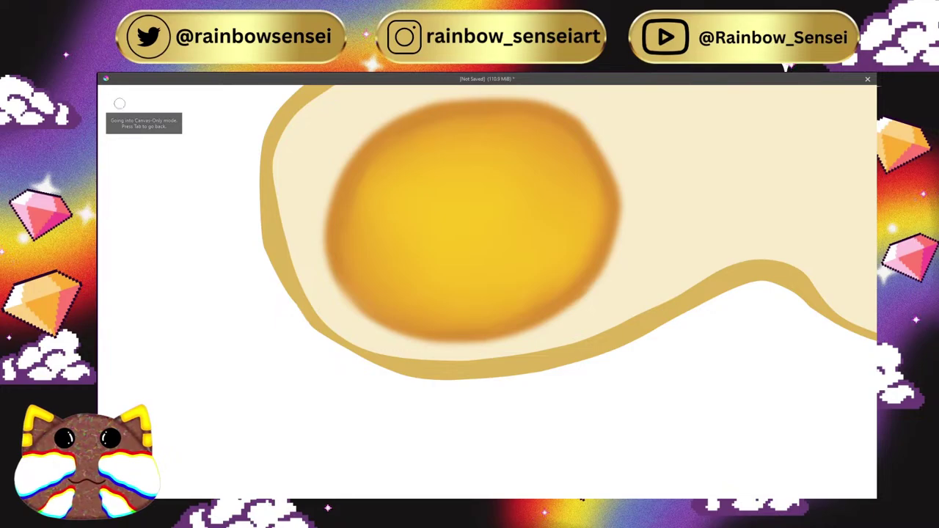
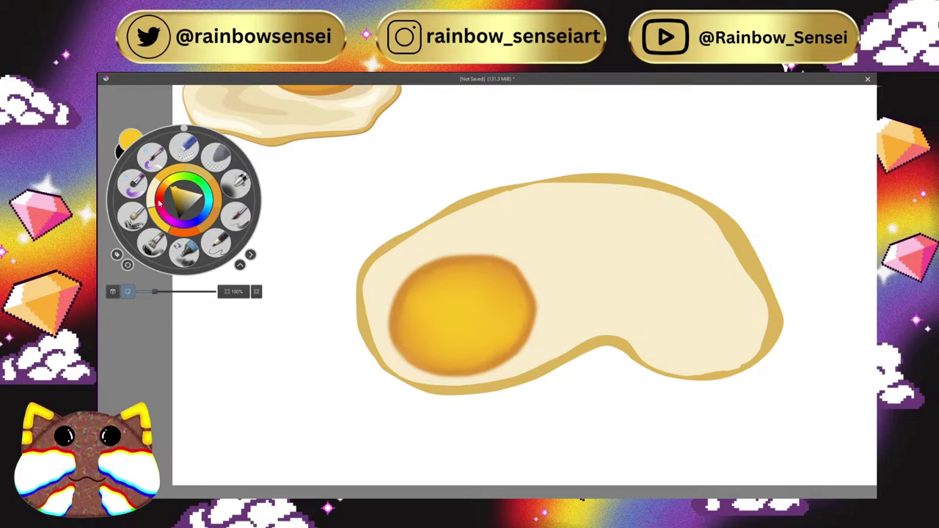
# Step: Leave canvas-only mode and dismiss the pop-up palette
pyautogui.click(113, 292)
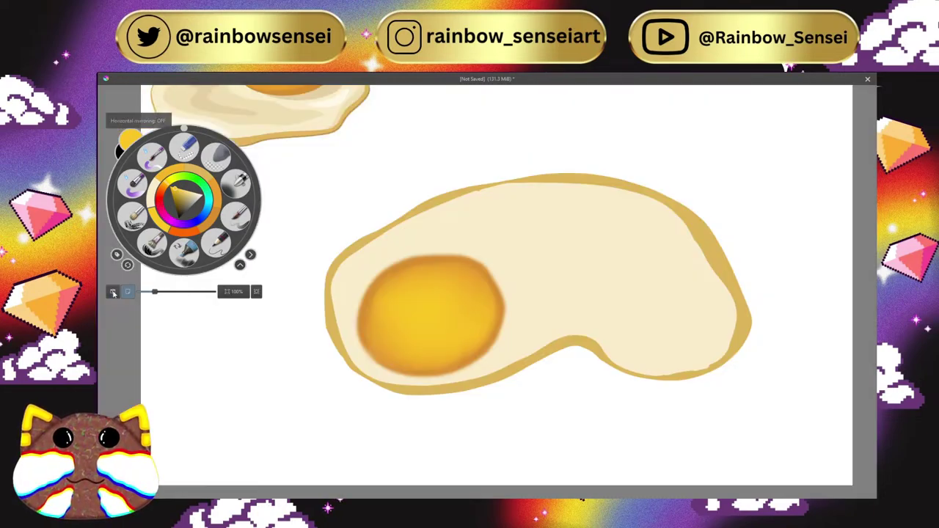
pyautogui.click(113, 292)
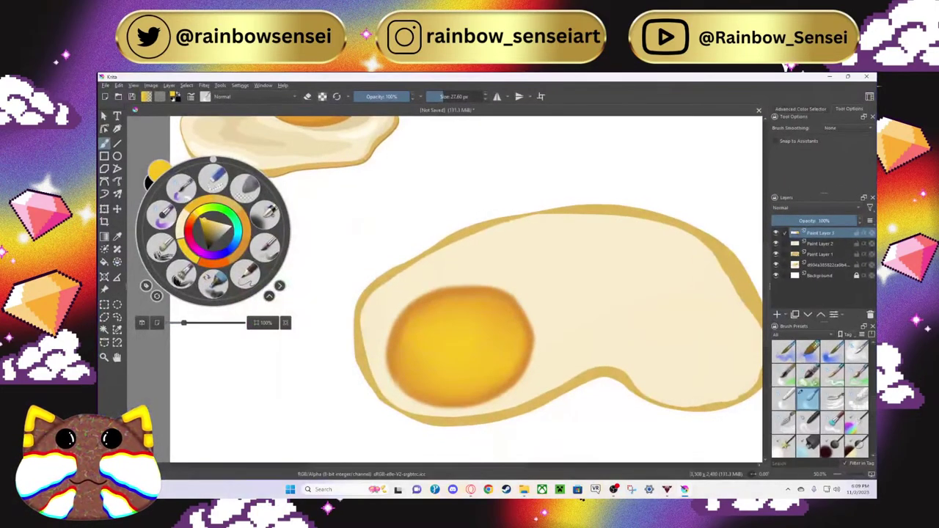
pyautogui.click(256, 218)
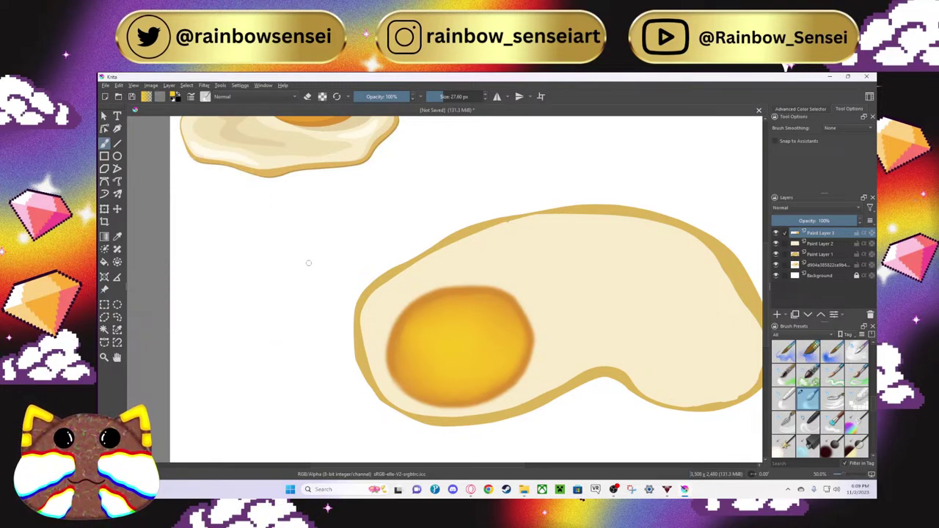
pyautogui.rightClick(308, 262)
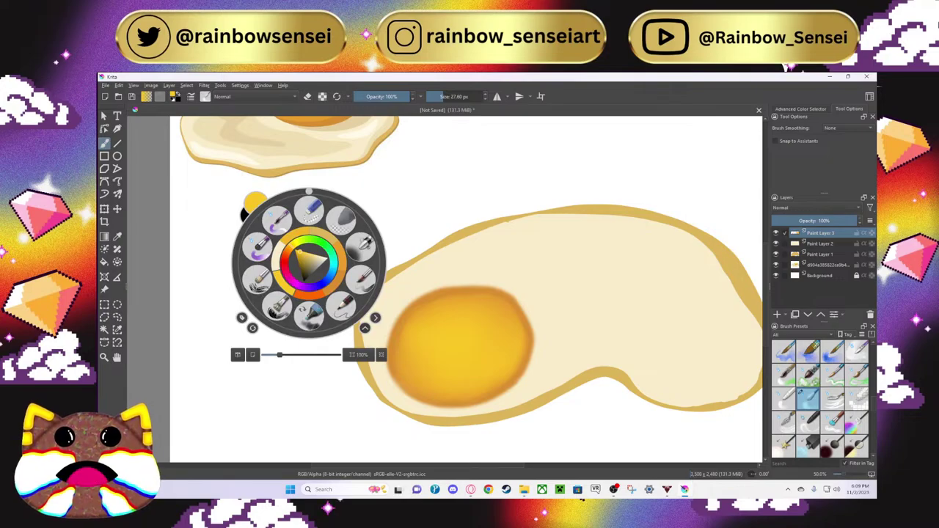
pyautogui.click(197, 292)
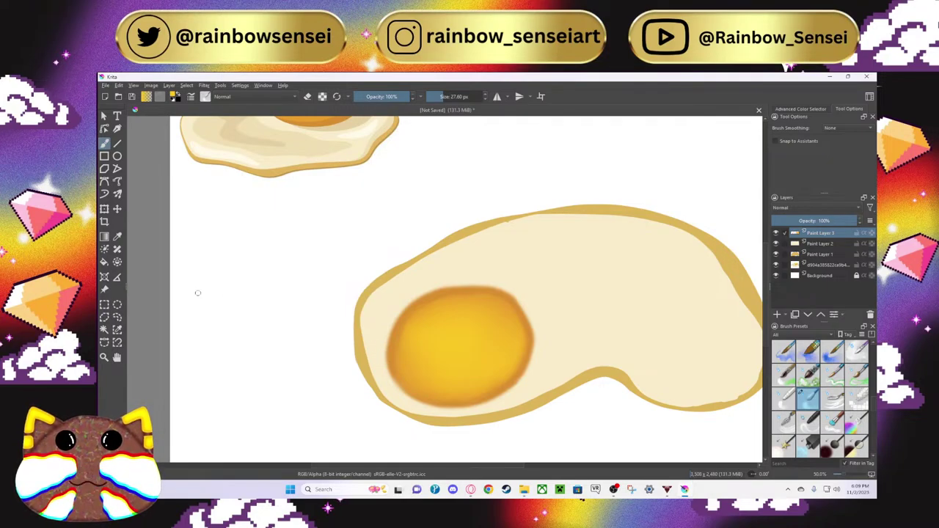
# Step: Add a new paint layer above the yolk's Paint Layer 3
pyautogui.click(776, 314)
pyautogui.scroll(-2, 440, 174)
pyautogui.scroll(1, 441, 173)
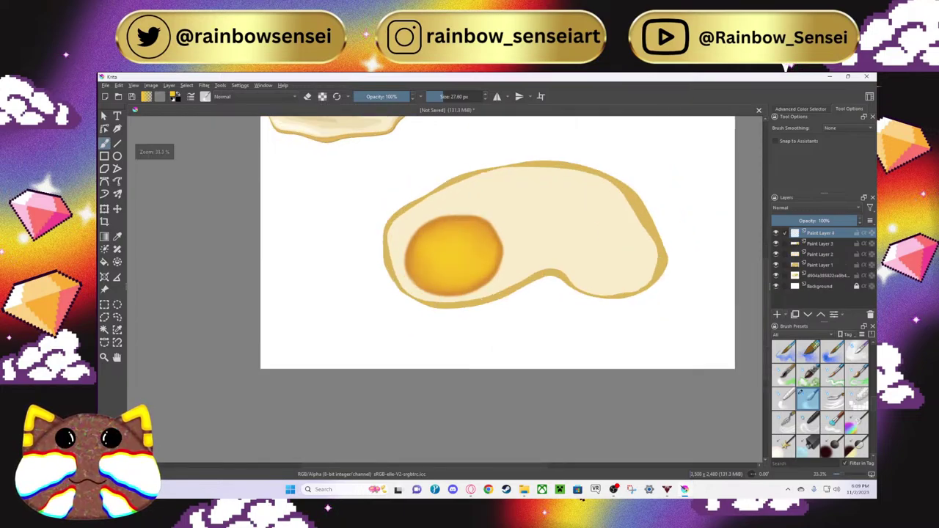
# Step: Set the foreground colour to white (#ffffff)
pyautogui.scroll(3, 765, 301)
pyautogui.scroll(1, 749, 264)
pyautogui.scroll(-1, 750, 265)
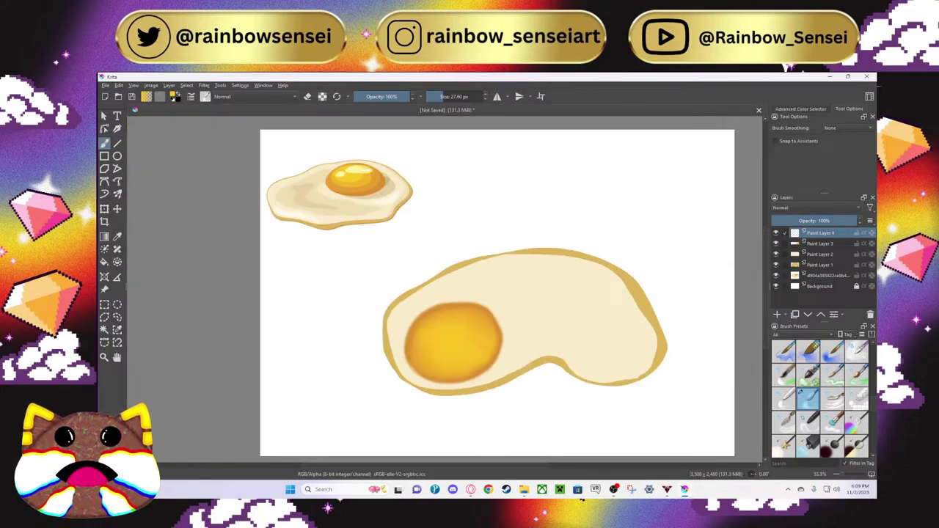
pyautogui.scroll(1, 353, 172)
pyautogui.scroll(-1, 363, 173)
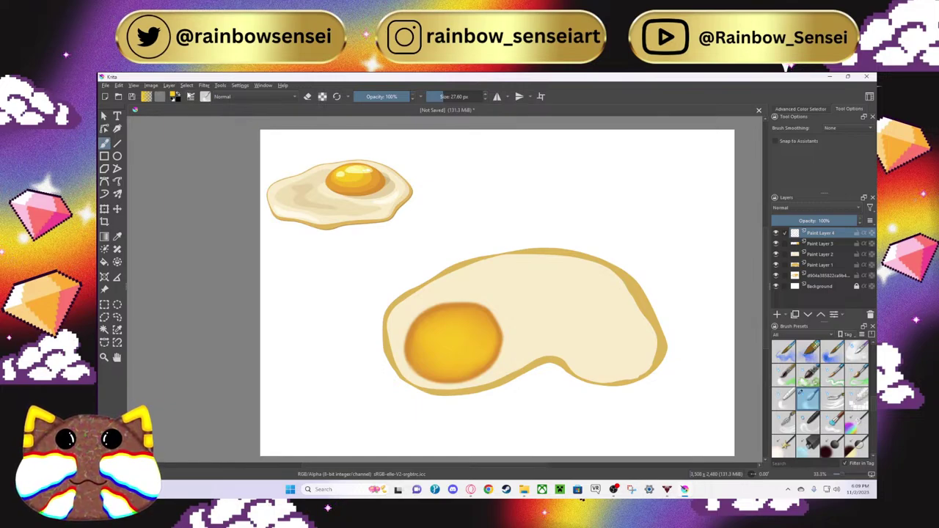
pyautogui.click(175, 97)
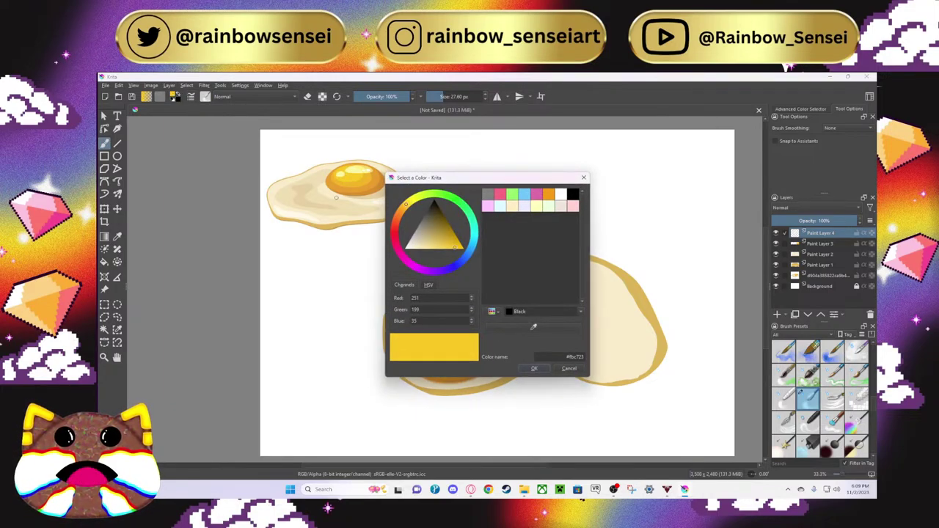
pyautogui.click(561, 195)
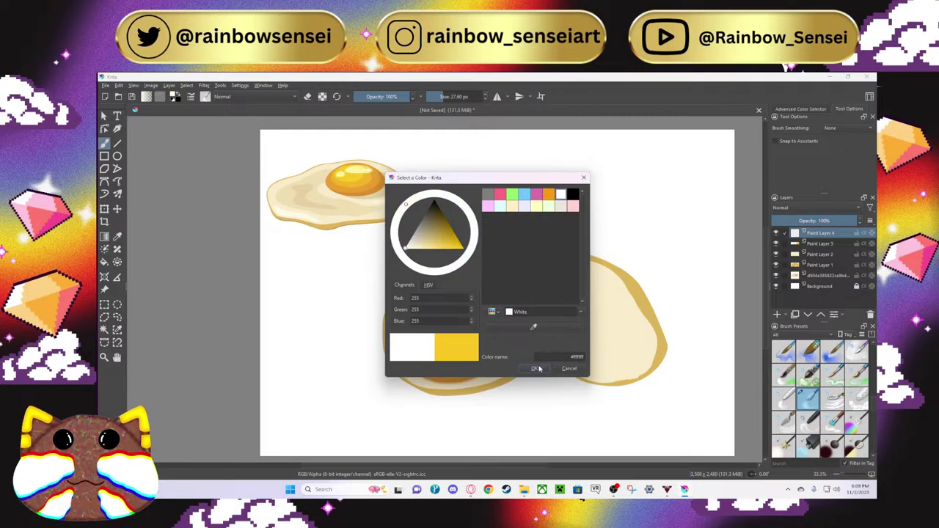
pyautogui.click(537, 368)
# Step: Choose a solid 40 px pen brush preset for painting the yolk's highlights
pyautogui.scroll(3, 540, 367)
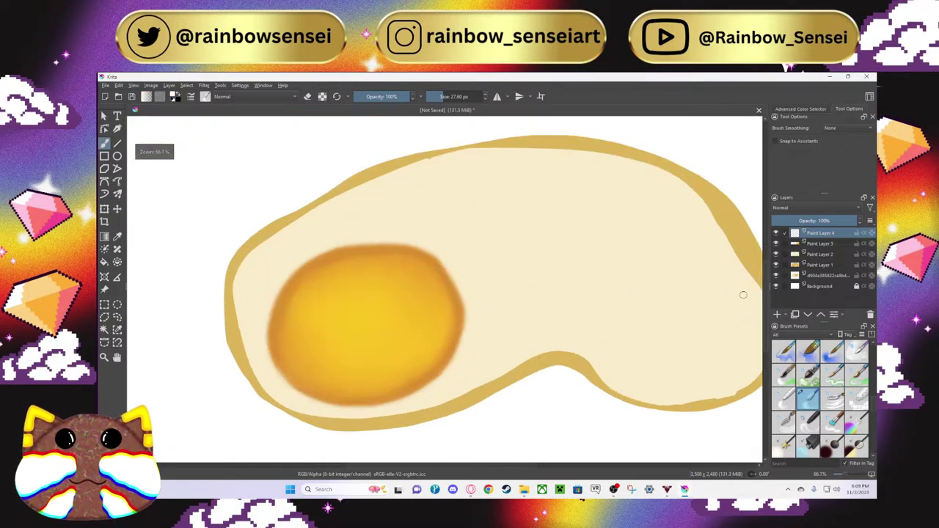
pyautogui.scroll(-5, 851, 382)
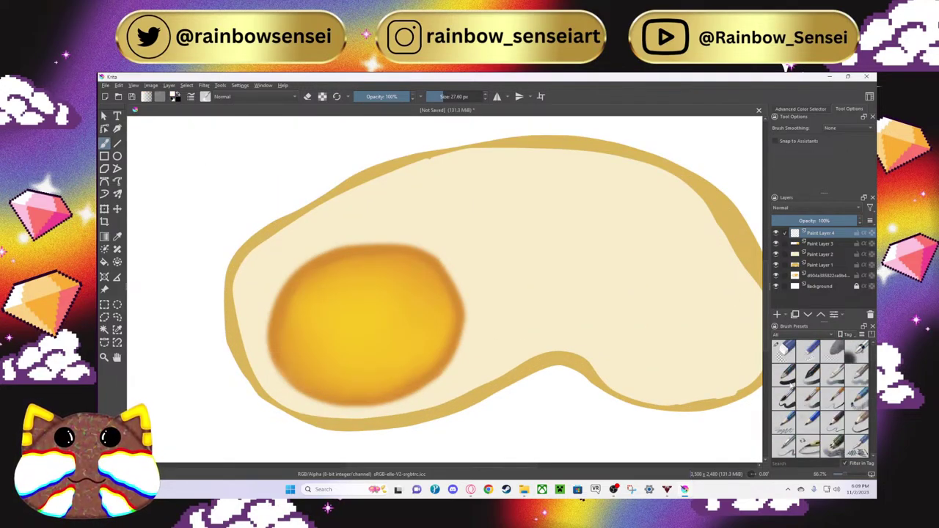
pyautogui.click(783, 376)
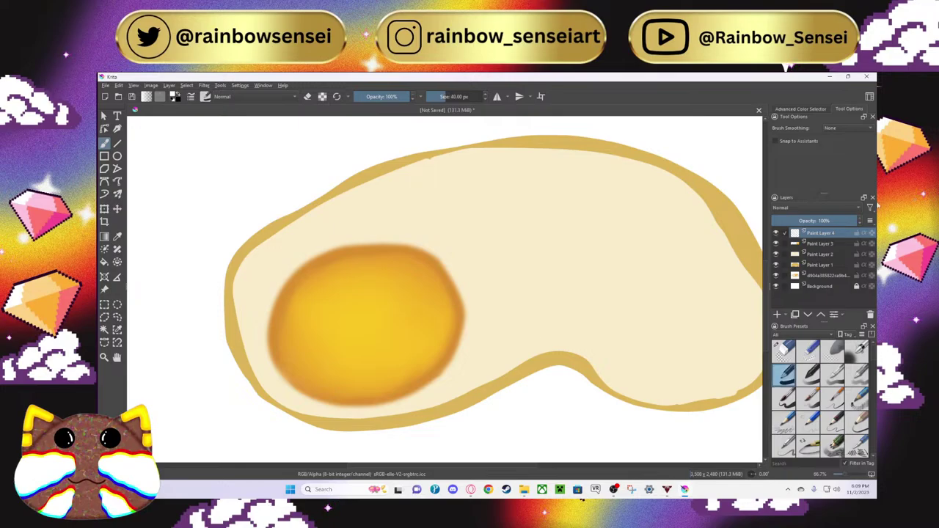
# Step: Set brush smoothing to Stabilizer, try outlining a white oval highlight on the yolk's upper right, and undo the strokes
pyautogui.click(830, 135)
pyautogui.click(832, 153)
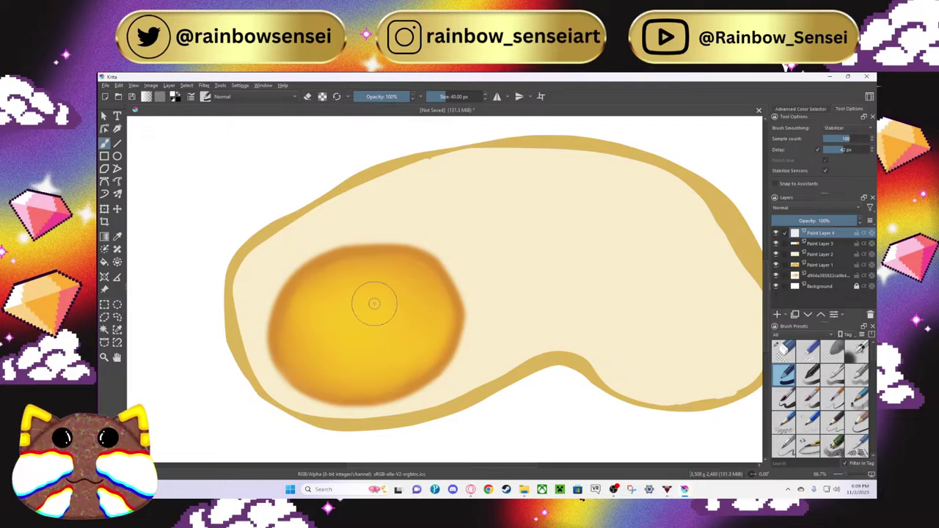
pyautogui.moveTo(383, 298)
pyautogui.mouseDown()
pyautogui.moveTo(419, 286)
pyautogui.moveTo(437, 299)
pyautogui.moveTo(384, 316)
pyautogui.moveTo(399, 298)
pyautogui.moveTo(381, 303)
pyautogui.mouseUp()
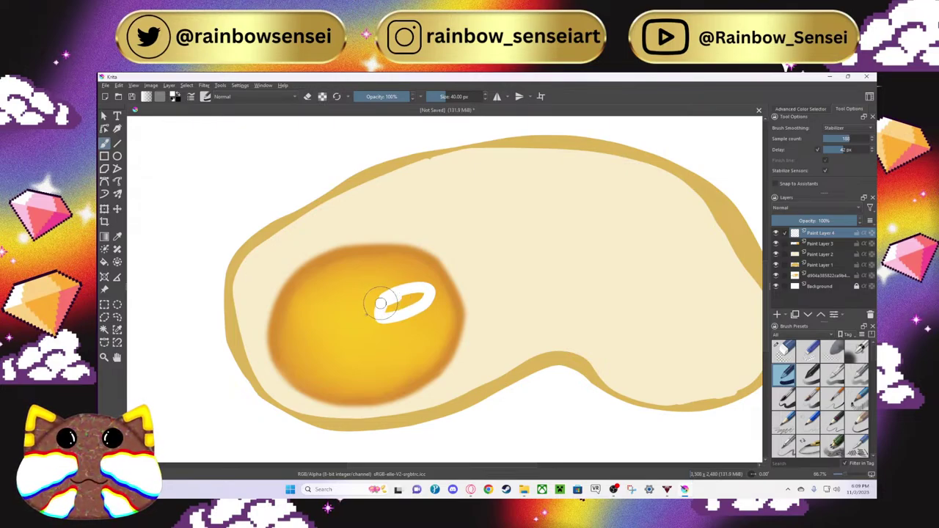
pyautogui.click(119, 87)
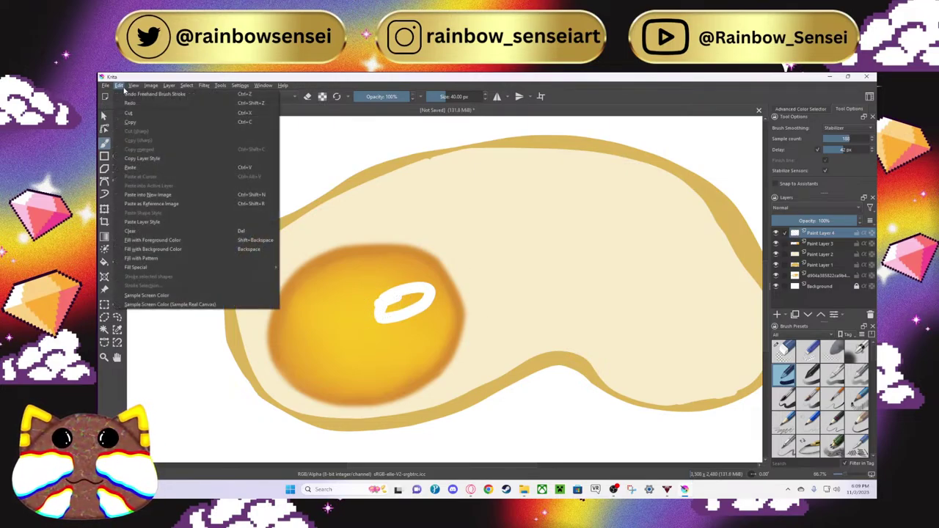
pyautogui.click(124, 94)
pyautogui.click(119, 85)
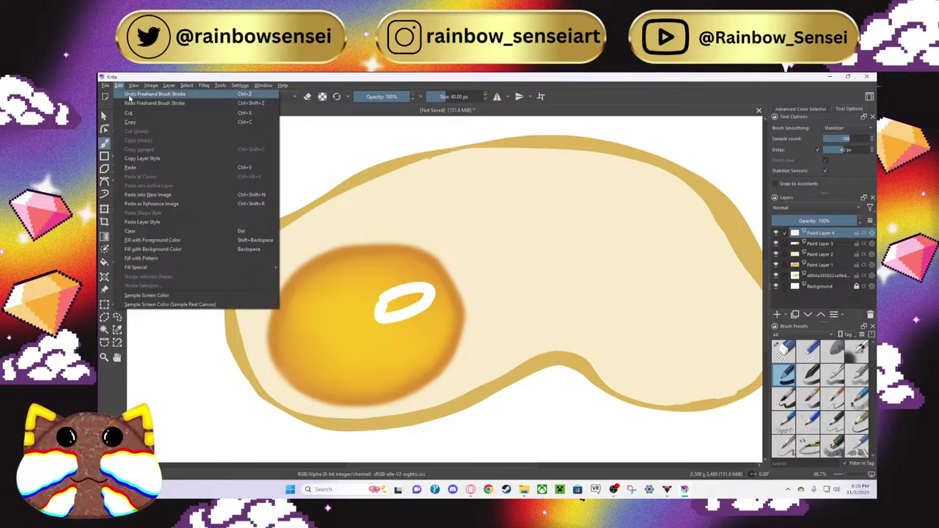
pyautogui.click(126, 93)
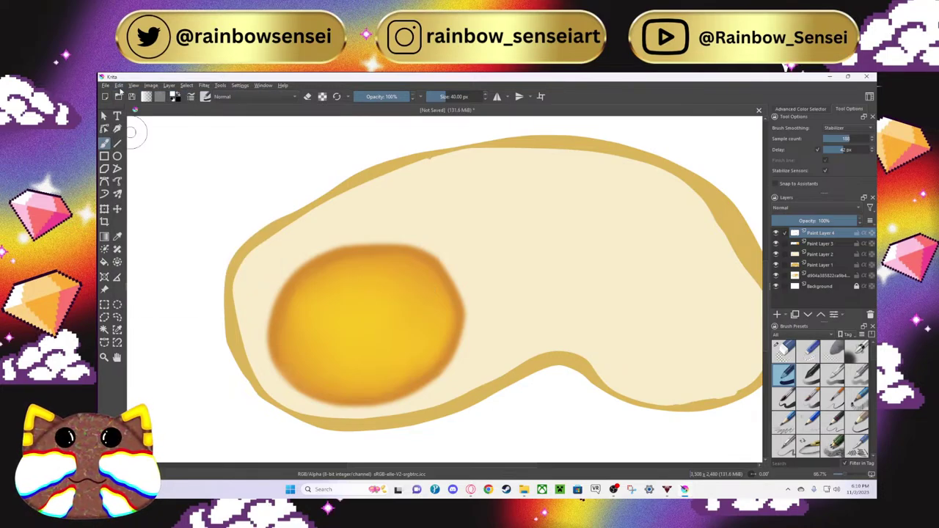
# Step: Set brush smoothing to None, try the white highlight outline on the yolk again, and undo the stroke
pyautogui.click(844, 128)
pyautogui.click(841, 107)
pyautogui.moveTo(415, 284)
pyautogui.mouseDown()
pyautogui.moveTo(388, 289)
pyautogui.moveTo(388, 306)
pyautogui.moveTo(421, 306)
pyautogui.moveTo(432, 297)
pyautogui.moveTo(408, 289)
pyautogui.mouseUp()
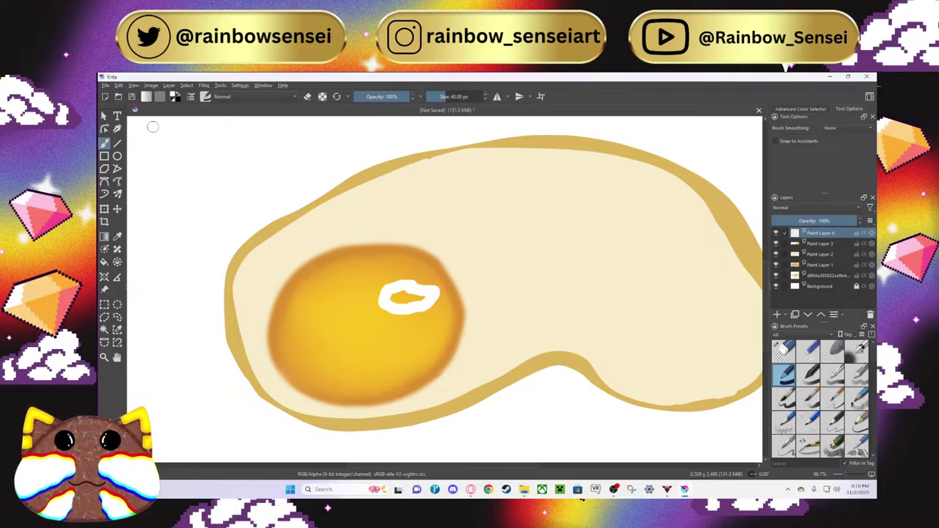
pyautogui.click(119, 86)
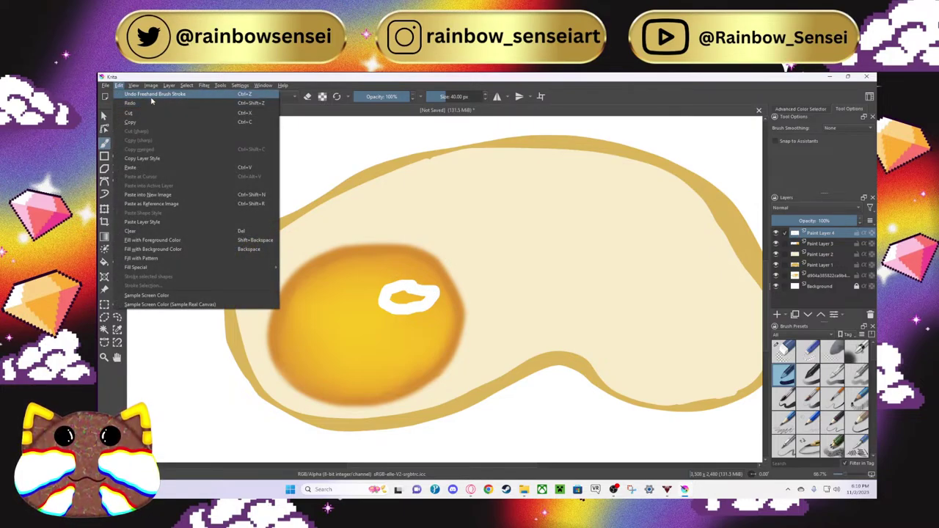
pyautogui.click(151, 94)
# Step: Paint a filled white oval highlight on the yolk's upper right and a small white dot on its lower left
pyautogui.moveTo(414, 282)
pyautogui.mouseDown()
pyautogui.moveTo(389, 295)
pyautogui.moveTo(383, 311)
pyautogui.moveTo(413, 317)
pyautogui.moveTo(445, 299)
pyautogui.moveTo(443, 288)
pyautogui.moveTo(414, 285)
pyautogui.mouseUp()
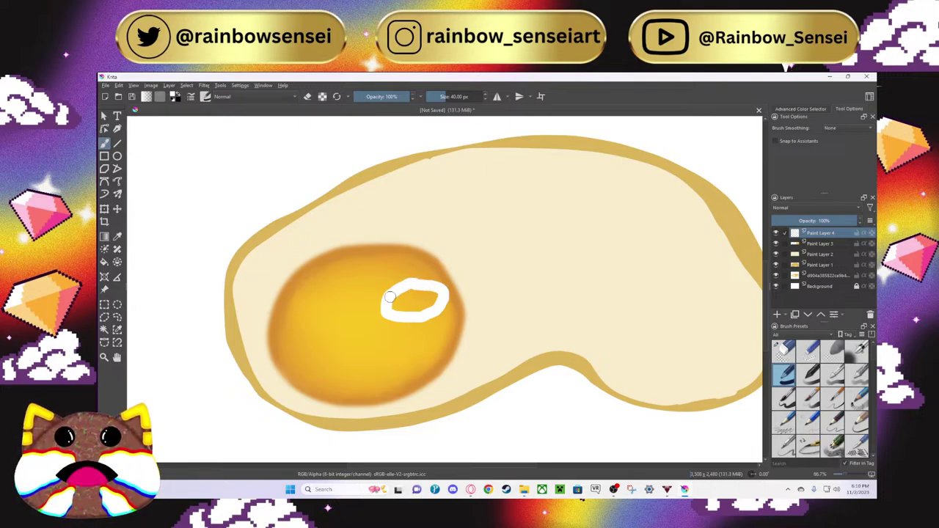
pyautogui.moveTo(400, 309)
pyautogui.mouseDown()
pyautogui.moveTo(439, 301)
pyautogui.moveTo(430, 292)
pyautogui.moveTo(396, 295)
pyautogui.moveTo(429, 303)
pyautogui.moveTo(410, 295)
pyautogui.moveTo(410, 304)
pyautogui.mouseUp()
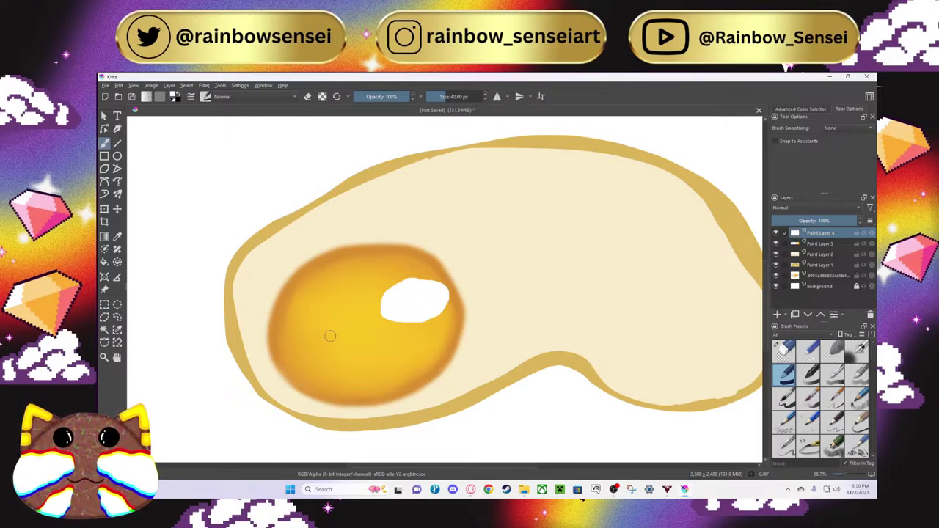
pyautogui.click(304, 347)
pyautogui.scroll(-3, 473, 267)
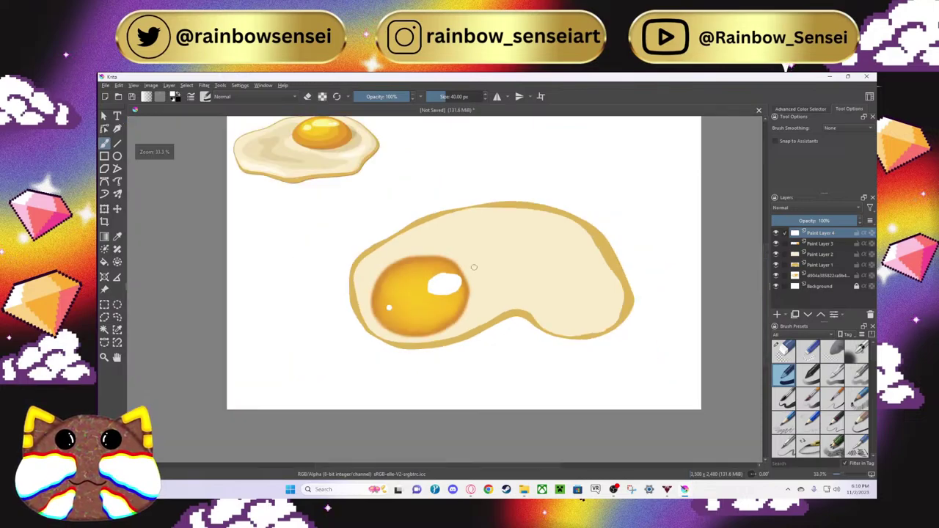
pyautogui.scroll(1, 474, 267)
pyautogui.scroll(-1, 470, 267)
pyautogui.scroll(1, 471, 268)
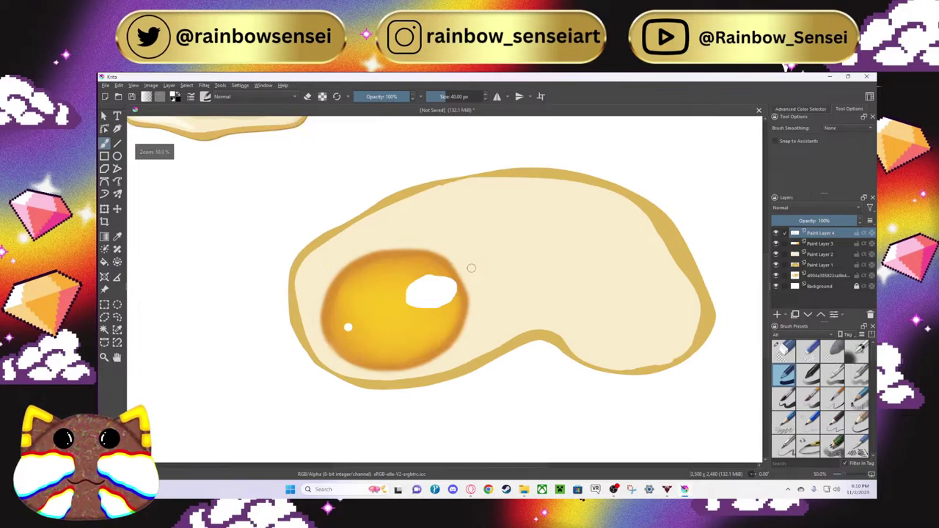
# Step: Select the yolk's yellow centre on Paint Layer 3 with the Contiguous Selection tool
pyautogui.click(817, 245)
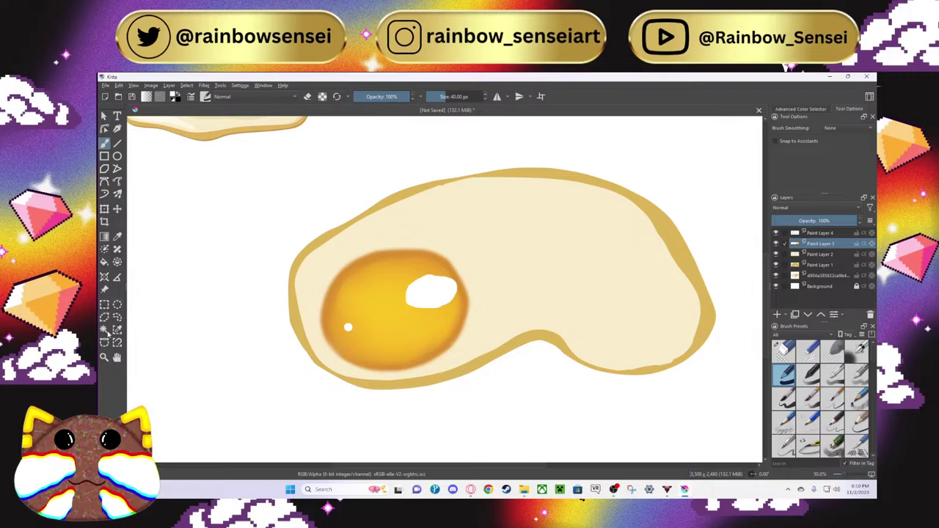
pyautogui.click(104, 330)
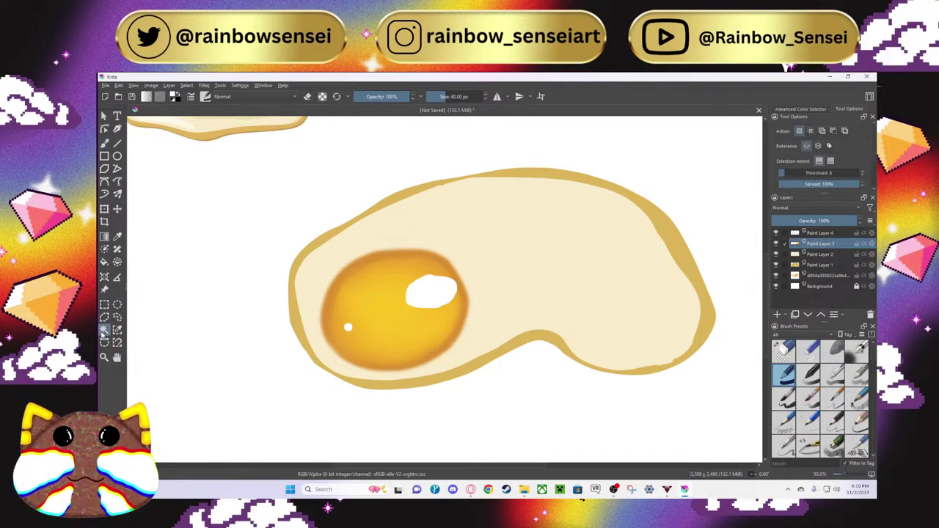
pyautogui.click(367, 300)
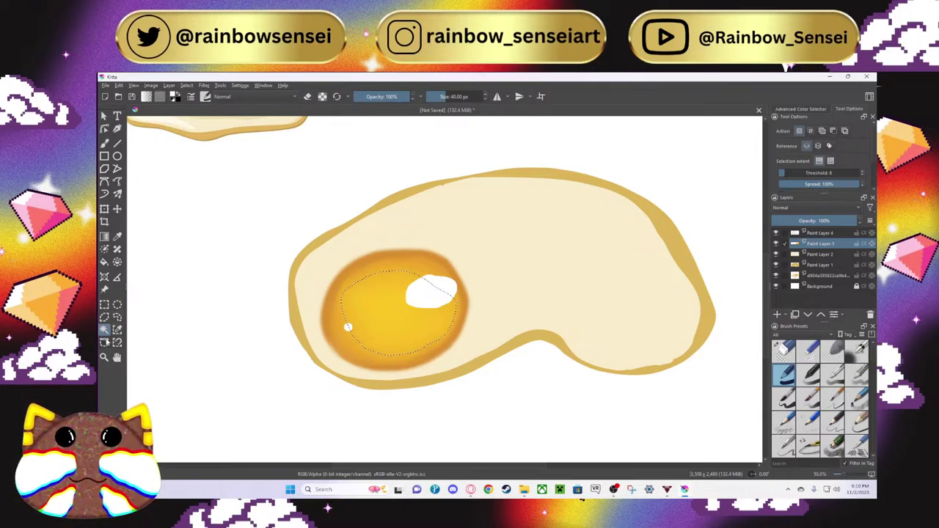
# Step: Try starting a Bezier curve selection from the yolk's upper edge, abandon the path and clear the existing selection
pyautogui.click(104, 341)
pyautogui.click(388, 257)
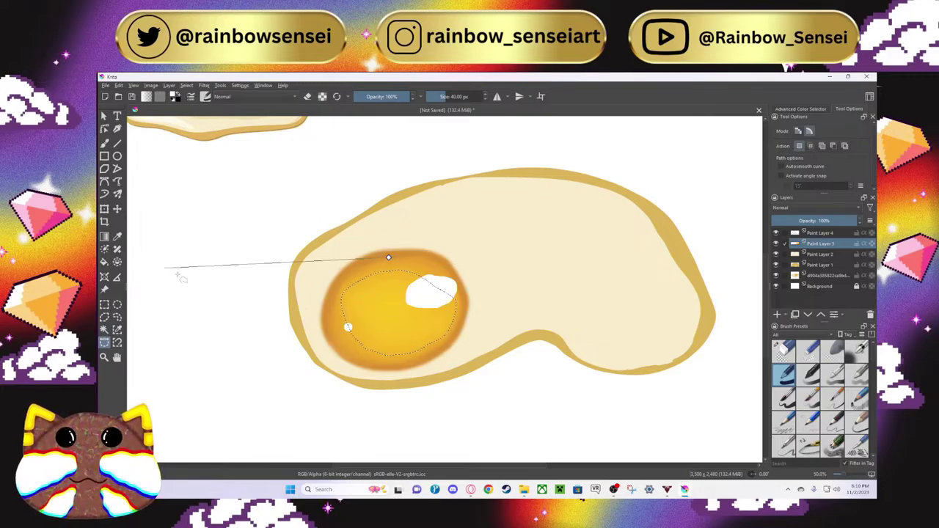
pyautogui.hotkey('ctrl', 'shift', 'a')
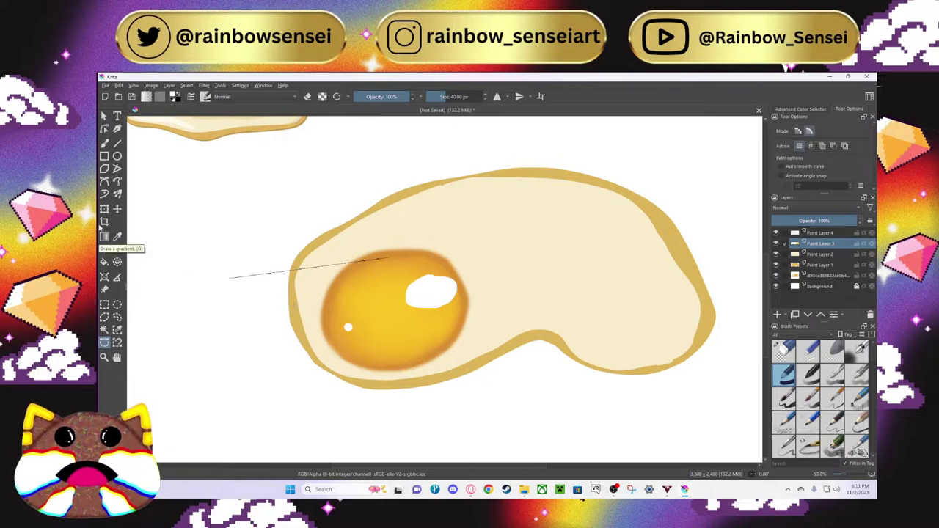
pyautogui.rightClick(276, 207)
pyautogui.click(211, 190)
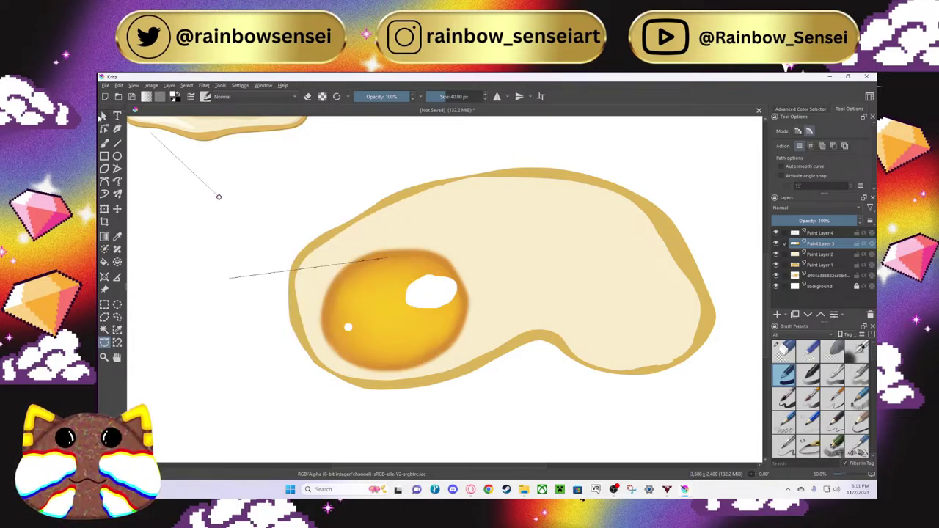
pyautogui.click(104, 116)
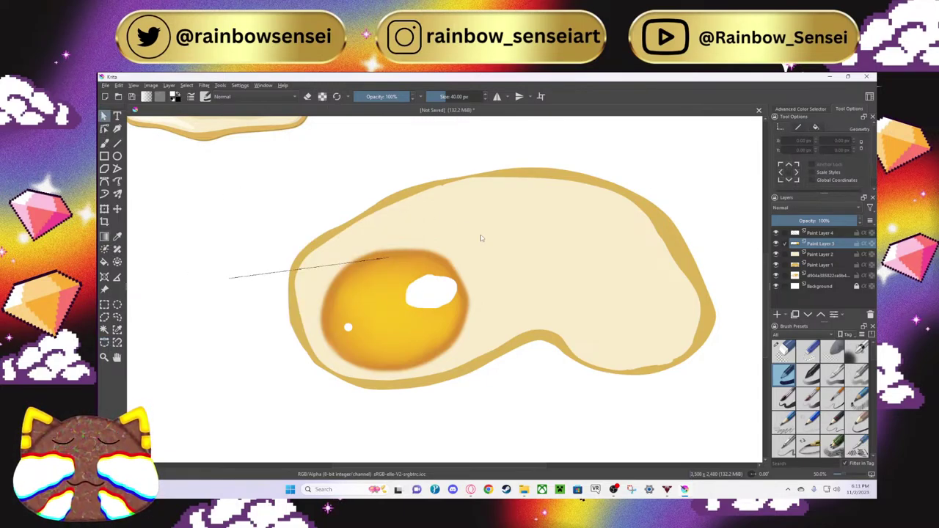
pyautogui.click(104, 304)
pyautogui.click(286, 295)
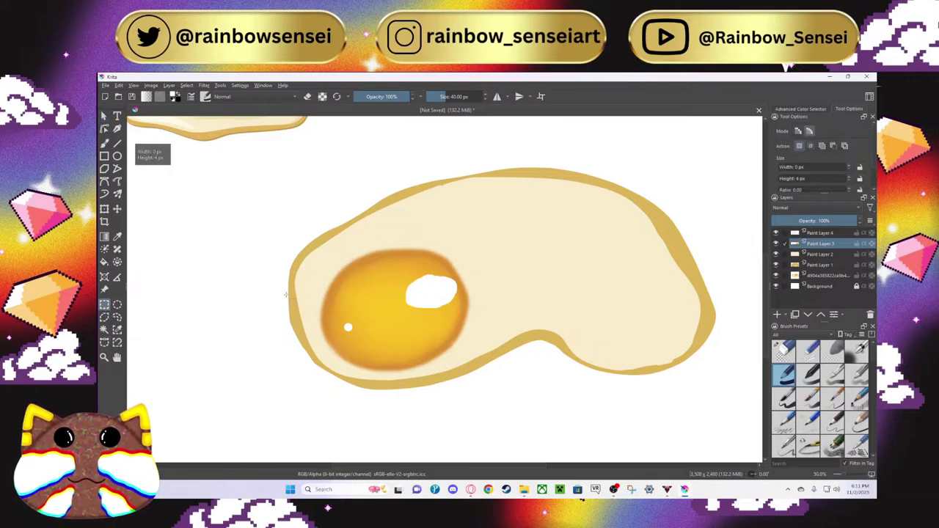
# Step: Select the yolk by similar colour, try narrowing the highlights on Paint Layer 4 with the Transform tool, and undo the transform
pyautogui.click(118, 331)
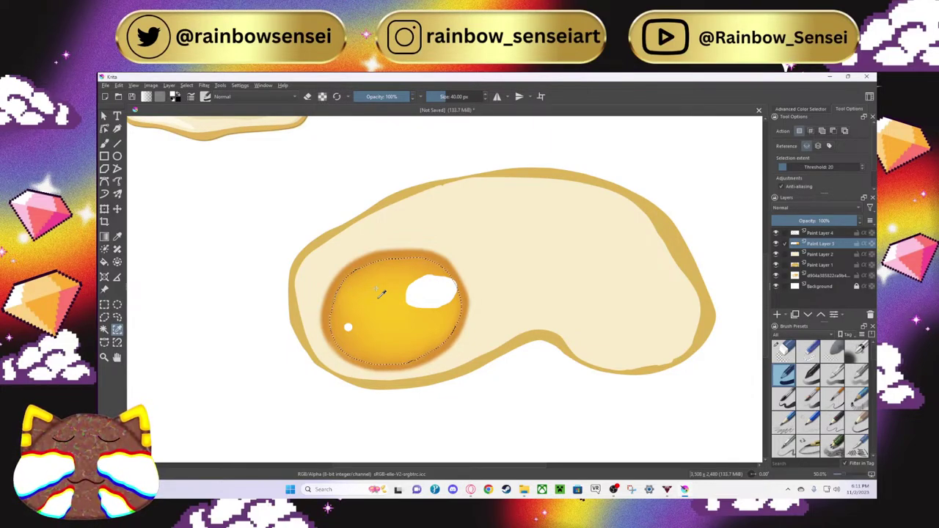
pyautogui.click(822, 233)
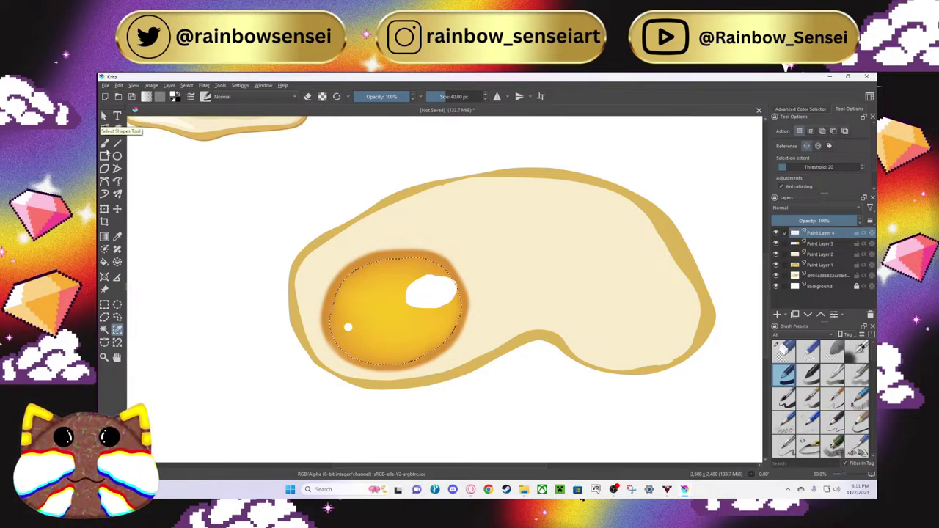
pyautogui.click(104, 209)
pyautogui.moveTo(460, 311); pyautogui.dragTo(451, 311)
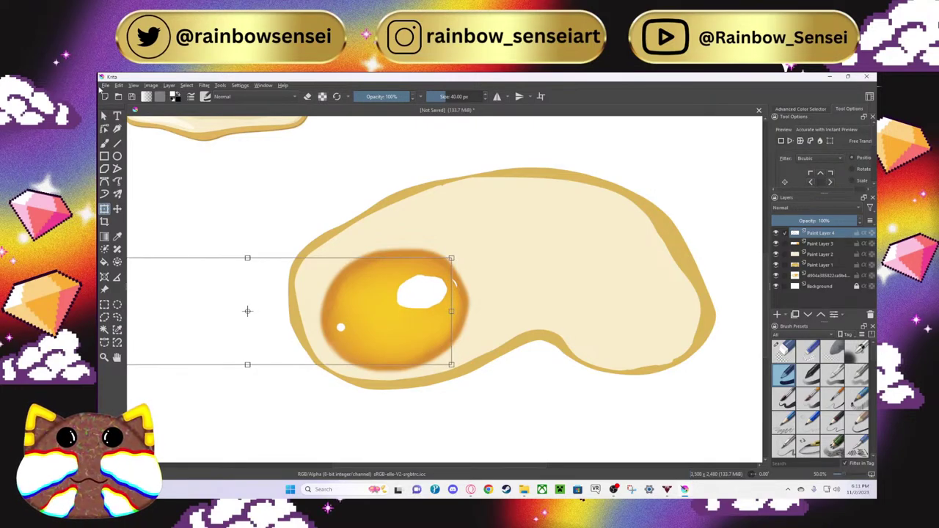
pyautogui.click(117, 86)
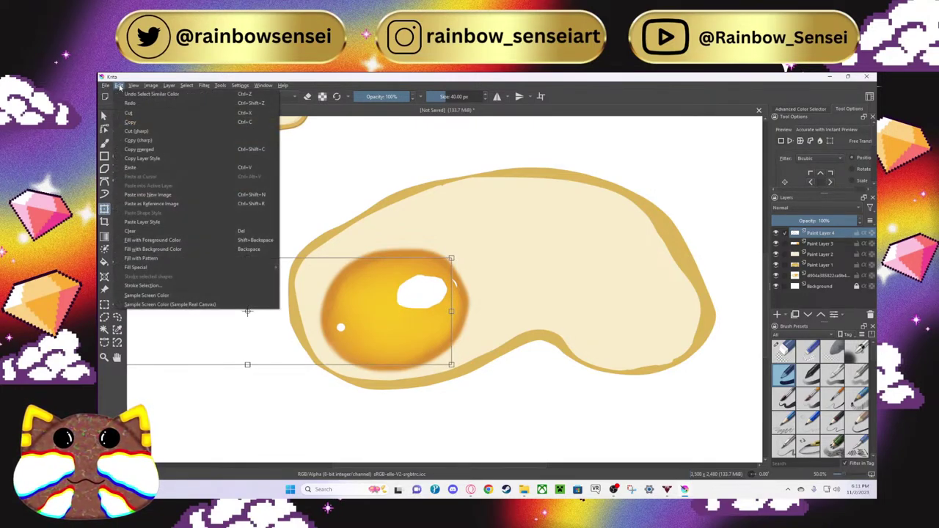
pyautogui.moveTo(118, 86)
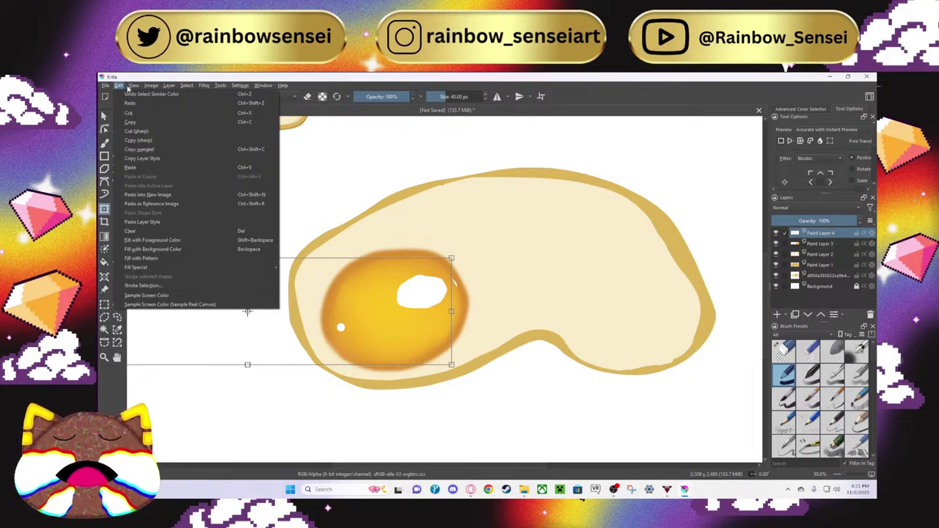
pyautogui.click(139, 93)
# Step: Dismiss the dialog and clear the selection around the yolk
pyautogui.hotkey('ctrl', 's')
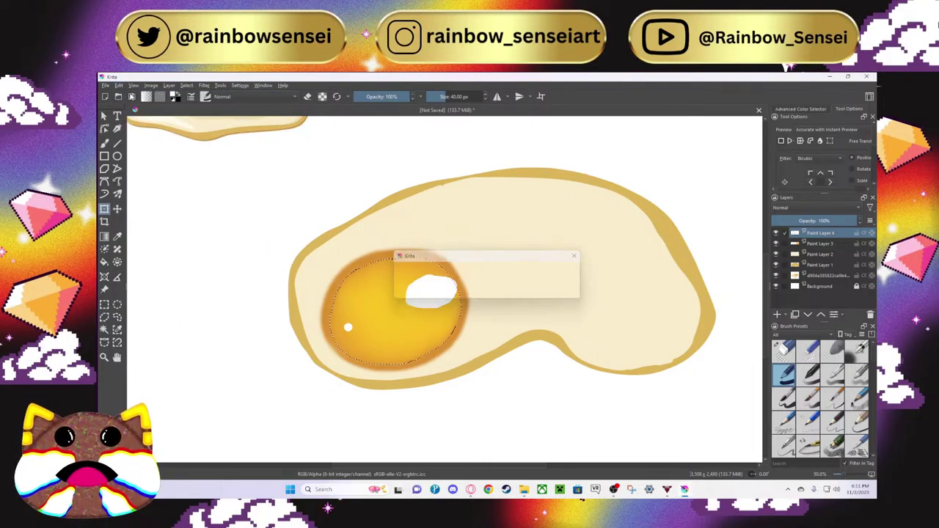
pyautogui.click(459, 282)
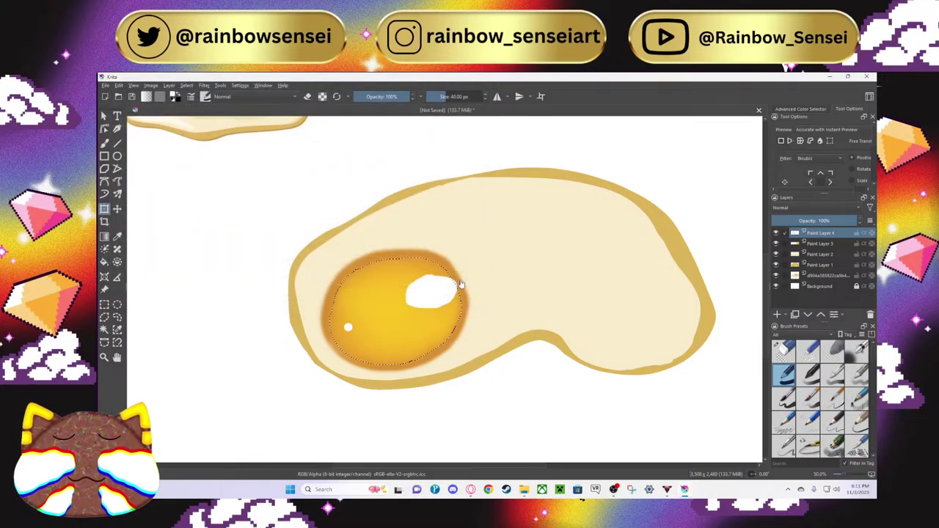
pyautogui.click(105, 304)
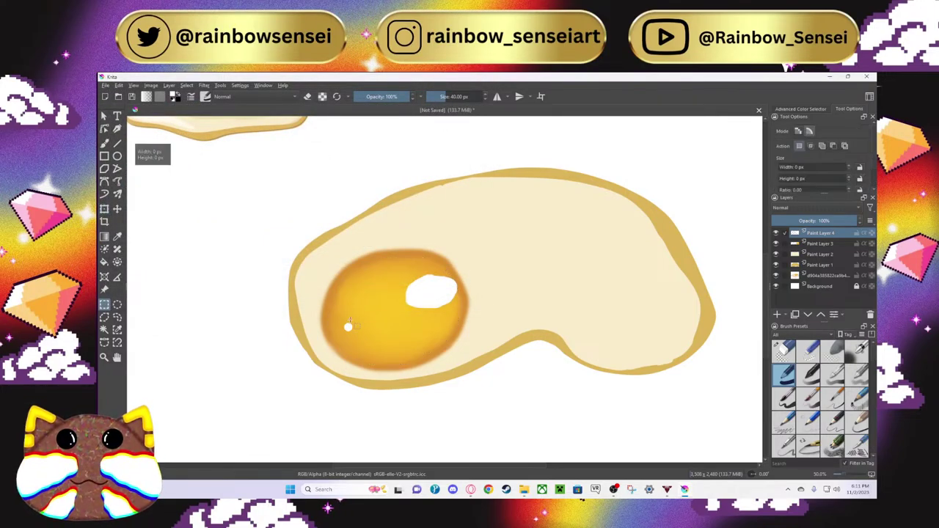
pyautogui.scroll(2, 351, 327)
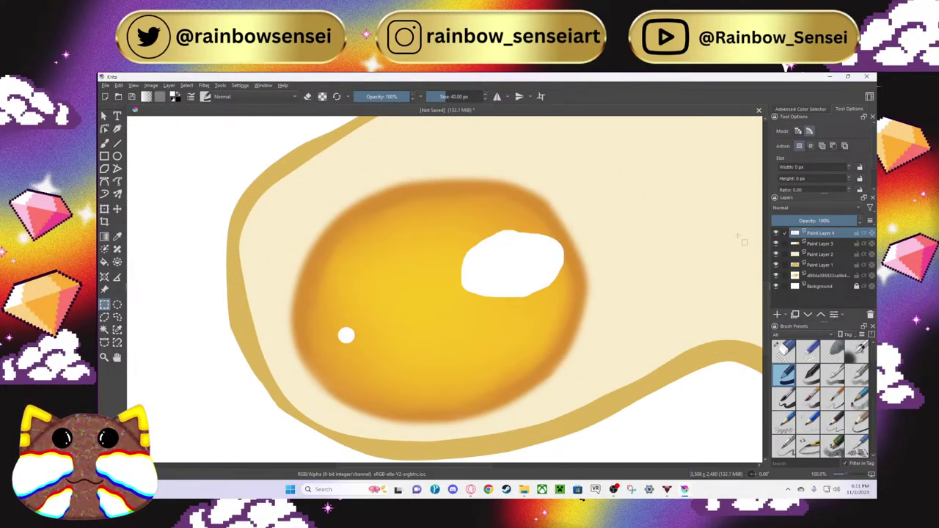
# Step: Shrink the two white highlights on Paint Layer 4 slightly with the Transform tool, keeping them inside the yolk
pyautogui.click(105, 210)
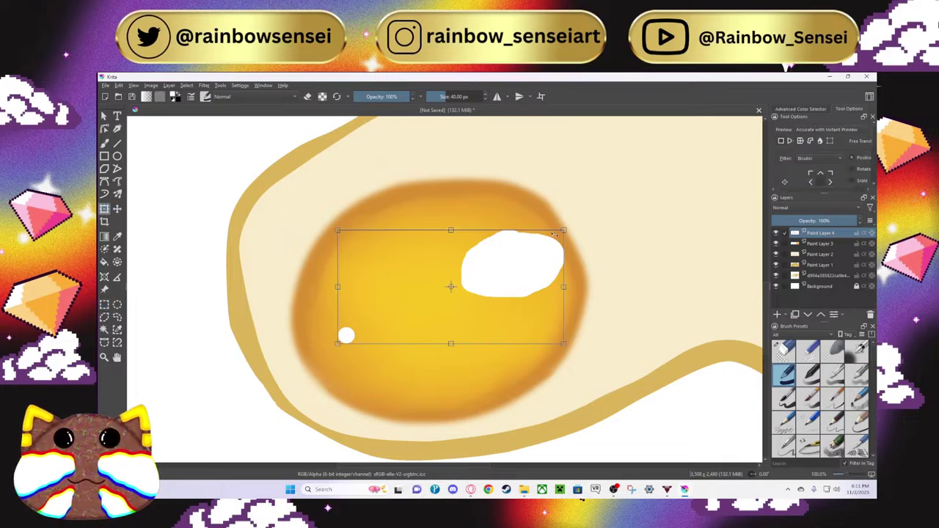
pyautogui.moveTo(563, 231); pyautogui.dragTo(538, 240)
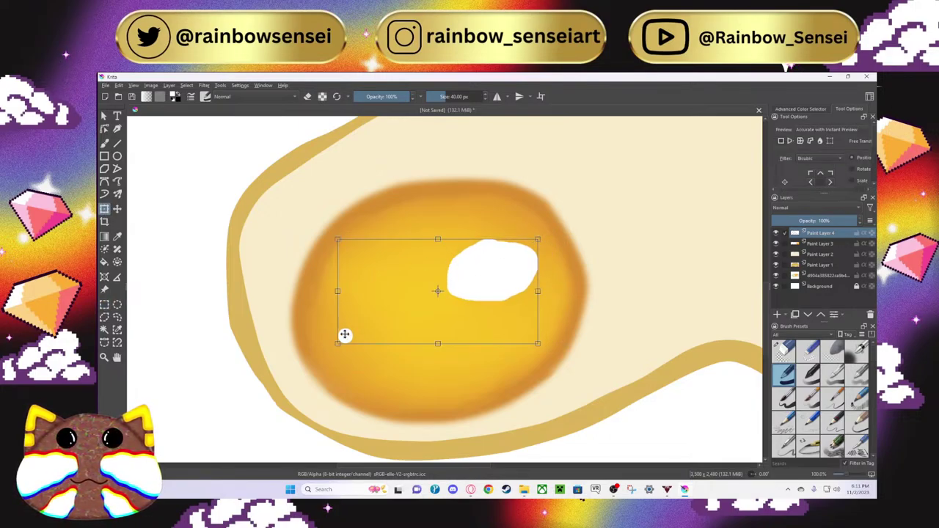
pyautogui.moveTo(337, 342); pyautogui.dragTo(345, 352)
pyautogui.press('Return')
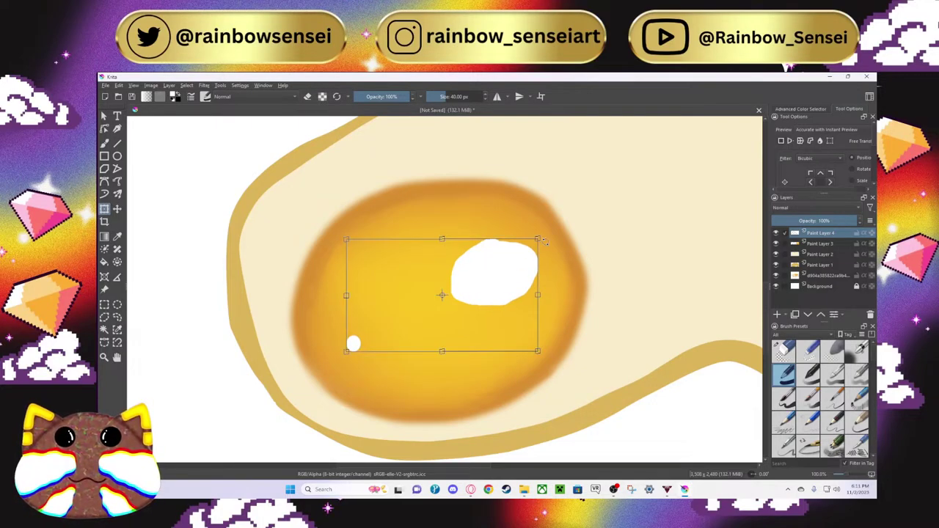
pyautogui.scroll(-3, 544, 241)
pyautogui.scroll(1, 508, 192)
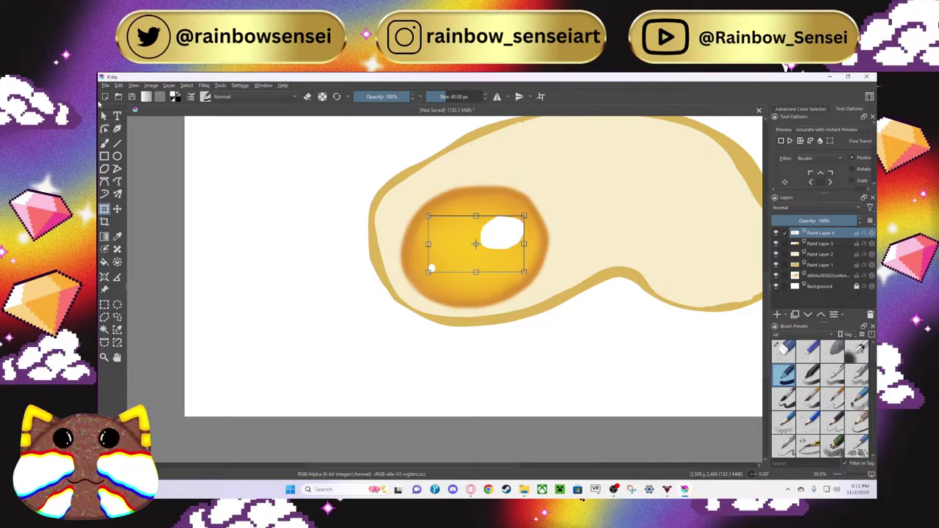
pyautogui.click(104, 115)
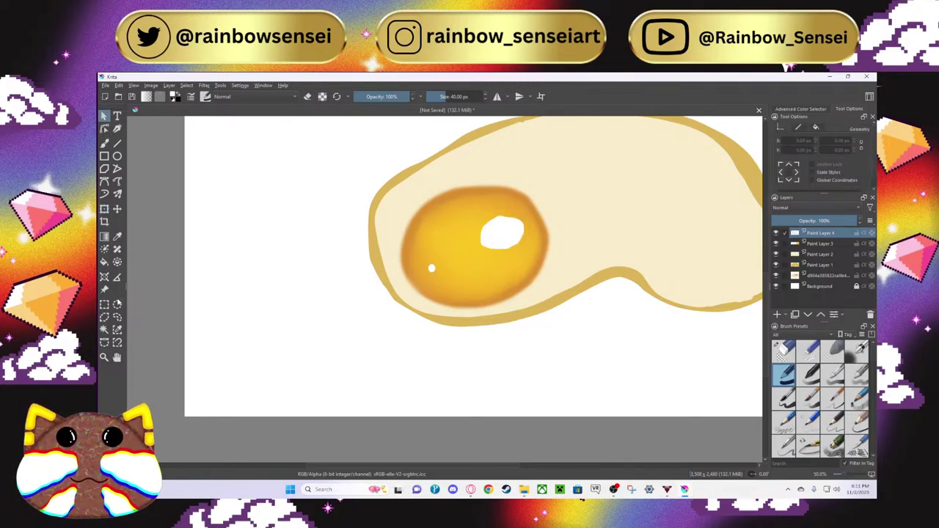
# Step: Try an elliptical selection about 242 px wide and 449 px high over the yolk's left side, and clear it
pyautogui.click(117, 303)
pyautogui.click(462, 219)
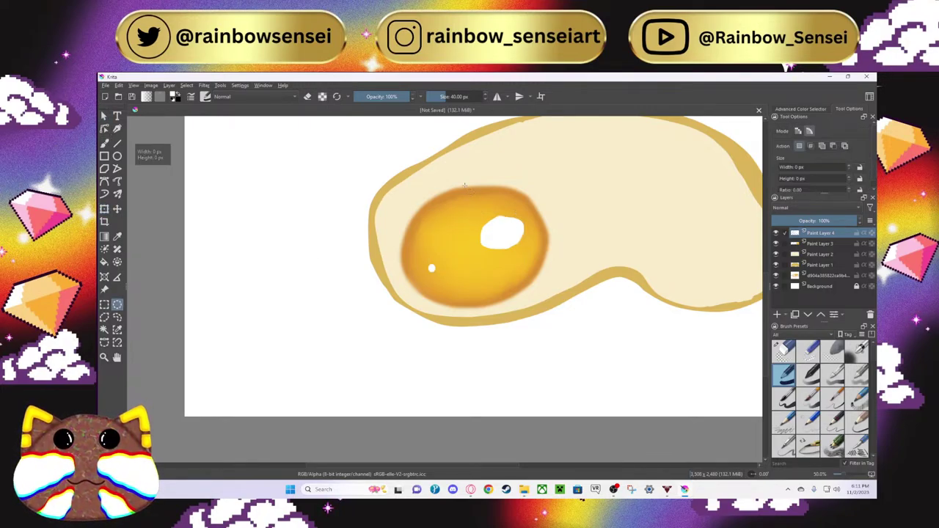
pyautogui.moveTo(460, 191); pyautogui.dragTo(404, 282)
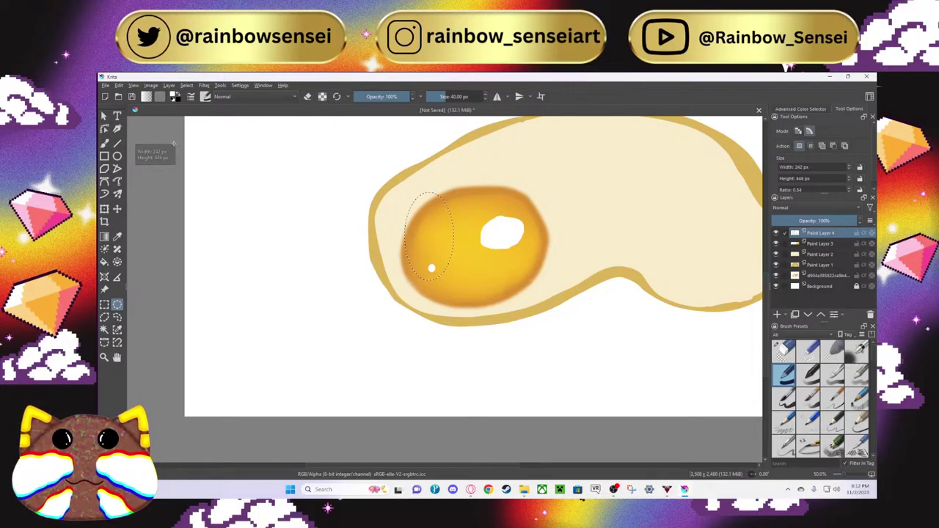
pyautogui.click(104, 304)
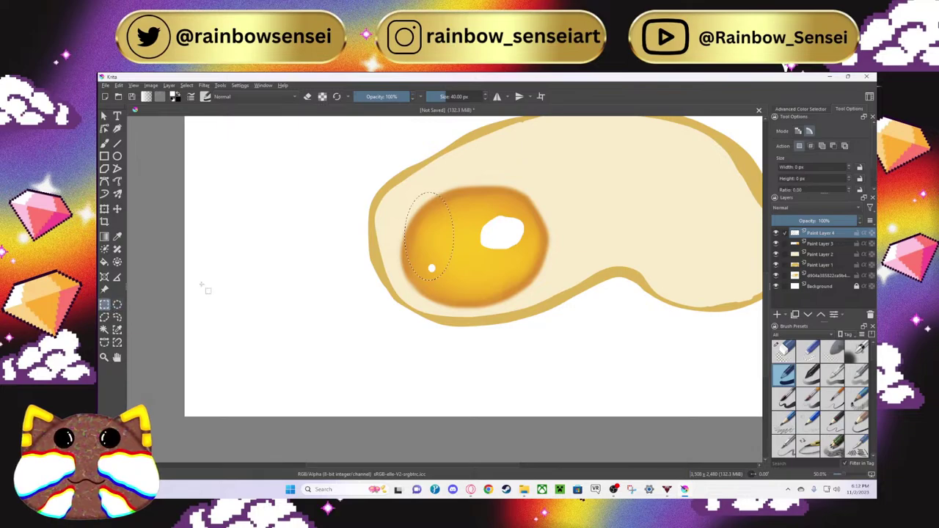
pyautogui.click(504, 228)
# Step: Select the yolk's yellow centre on Paint Layer 3 with the Contiguous Selection tool and make Paint Layer 4 active
pyautogui.click(104, 329)
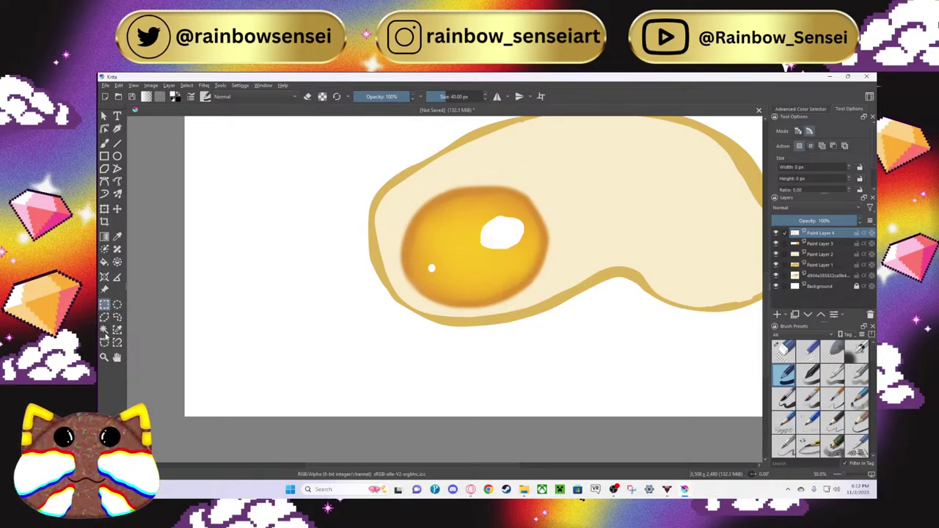
pyautogui.click(847, 245)
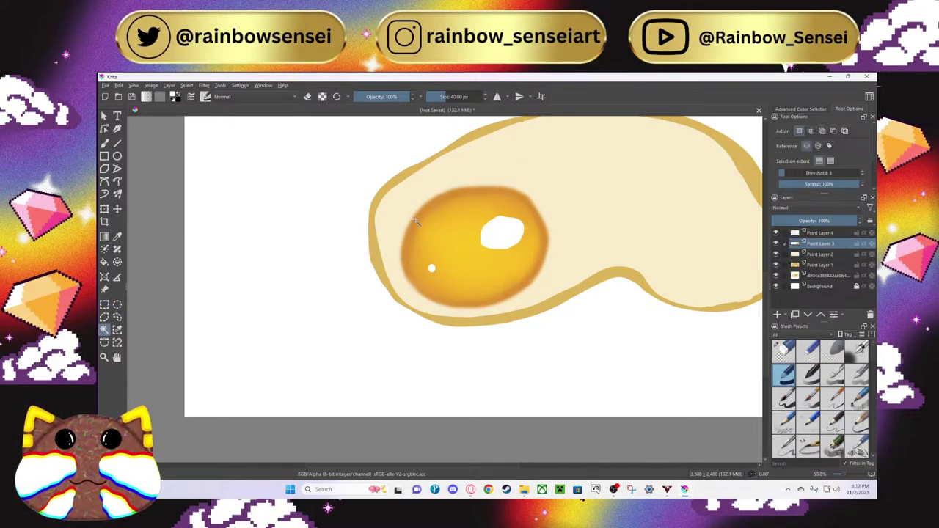
pyautogui.scroll(2, 449, 220)
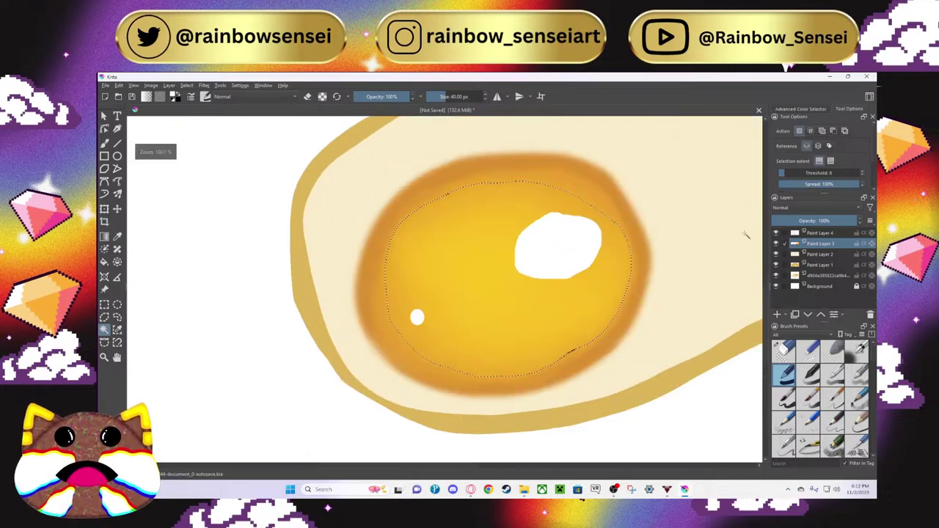
pyautogui.click(827, 232)
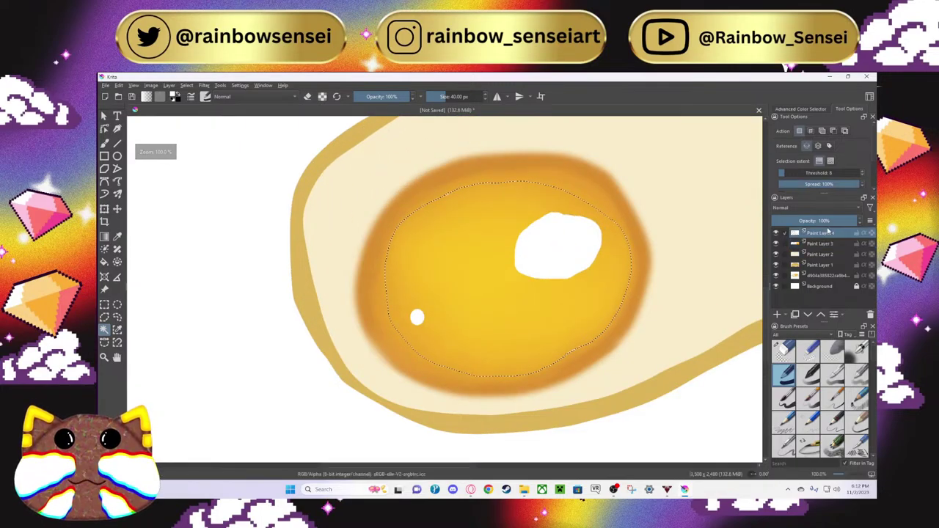
pyautogui.click(206, 86)
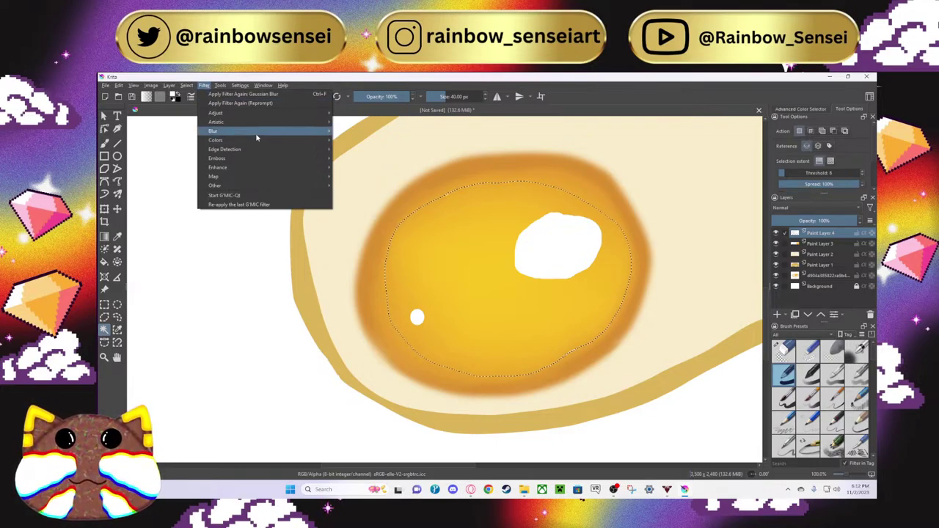
pyautogui.click(346, 141)
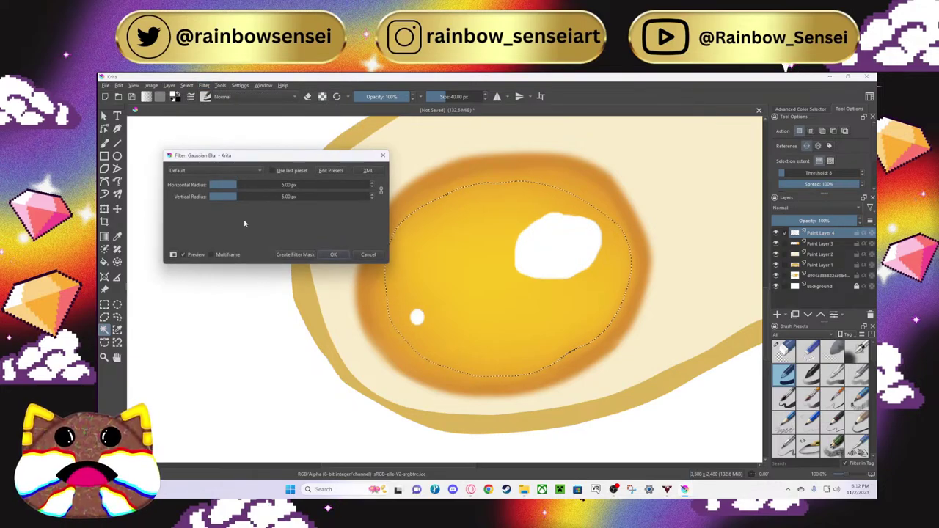
pyautogui.moveTo(238, 196); pyautogui.dragTo(260, 196)
pyautogui.moveTo(265, 196); pyautogui.dragTo(263, 193)
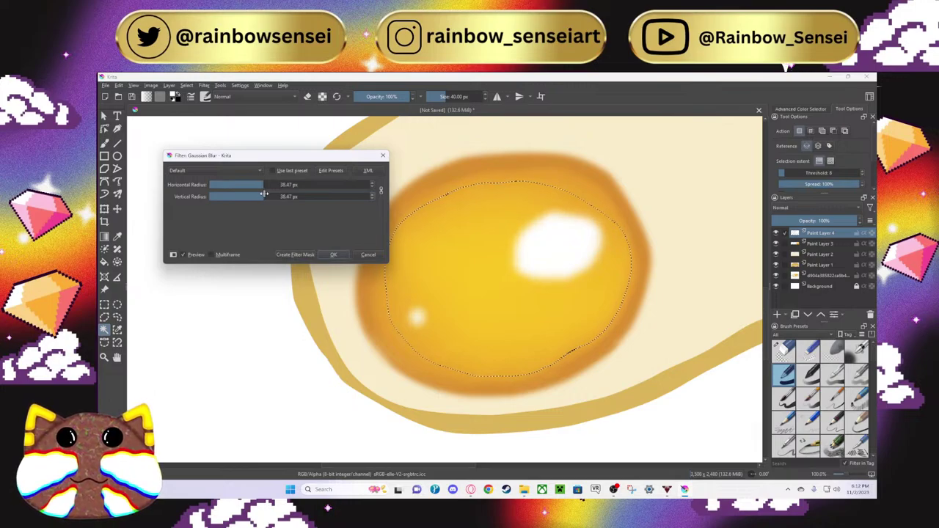
pyautogui.click(382, 155)
pyautogui.scroll(-2, 385, 152)
pyautogui.scroll(2, 385, 152)
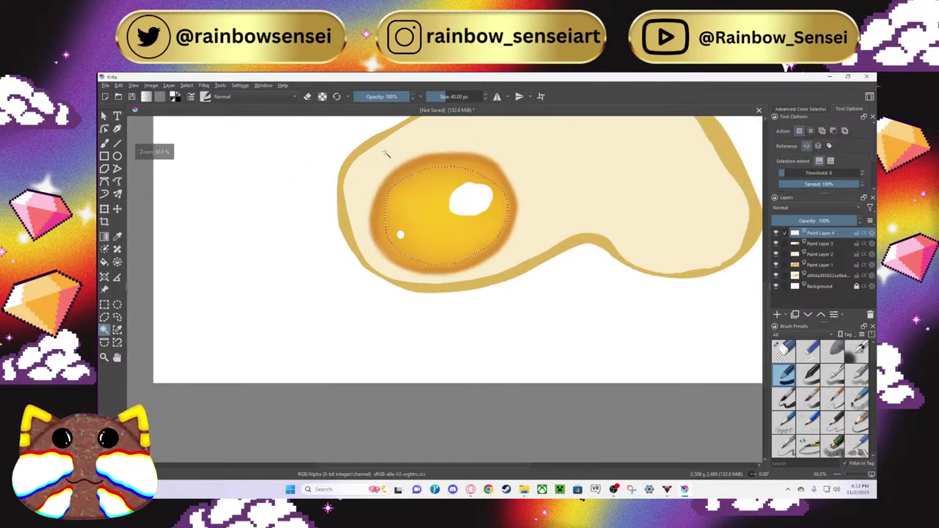
# Step: Soften the white highlights on Paint Layer 4 with a 35.92 px Gaussian Blur and clear the selection
pyautogui.click(204, 86)
pyautogui.moveTo(246, 112)
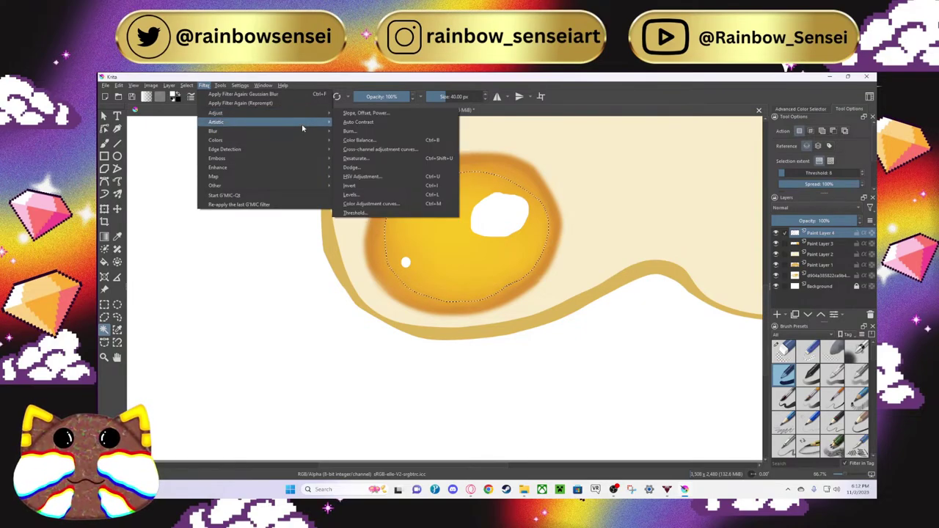
pyautogui.moveTo(305, 132)
pyautogui.click(359, 139)
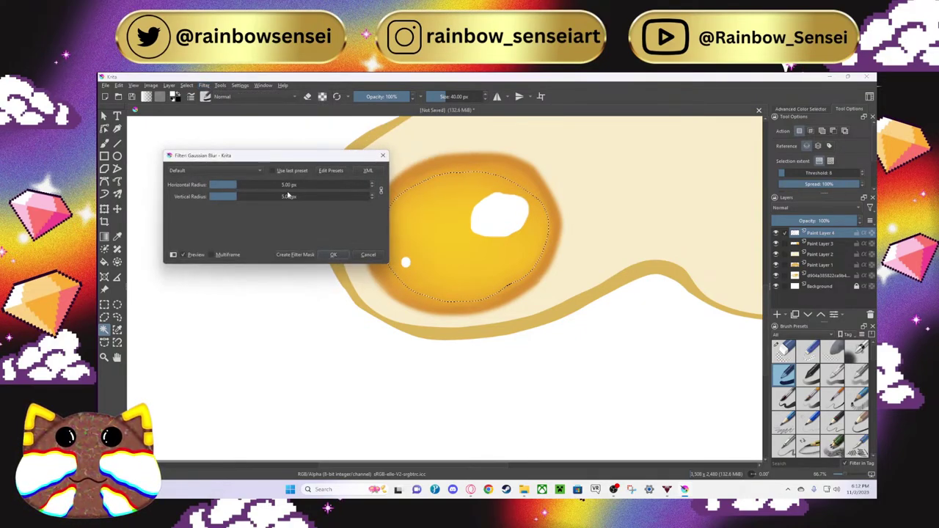
pyautogui.moveTo(244, 197); pyautogui.dragTo(262, 199)
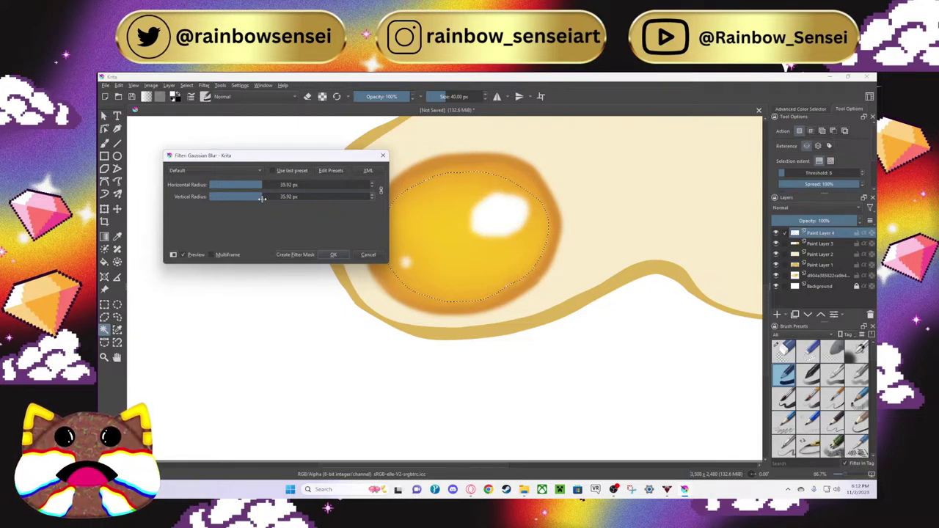
pyautogui.click(334, 254)
pyautogui.scroll(-3, 237, 199)
pyautogui.scroll(1, 241, 201)
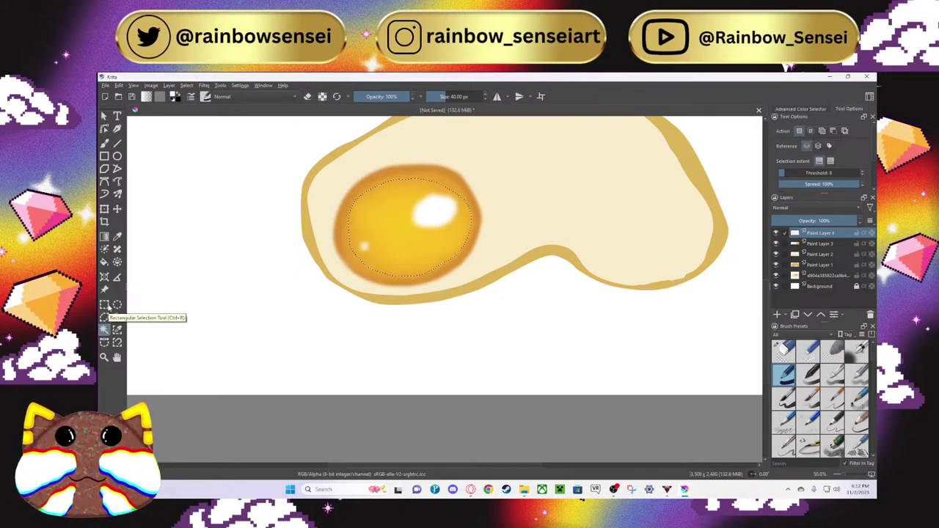
pyautogui.click(105, 304)
pyautogui.click(133, 143)
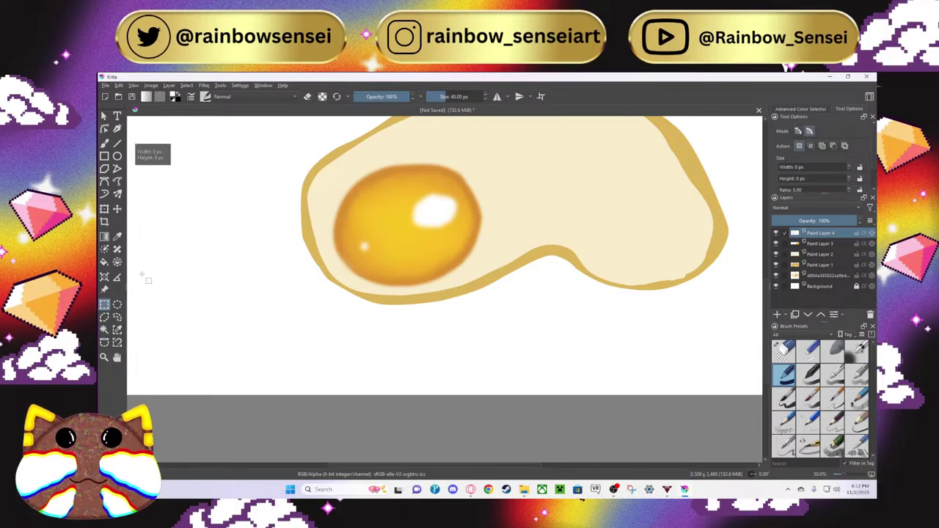
# Step: Select the whole golden egg shape on Paint Layer 1 by contiguous colour and make Paint Layer 2 active
pyautogui.scroll(5, 765, 289)
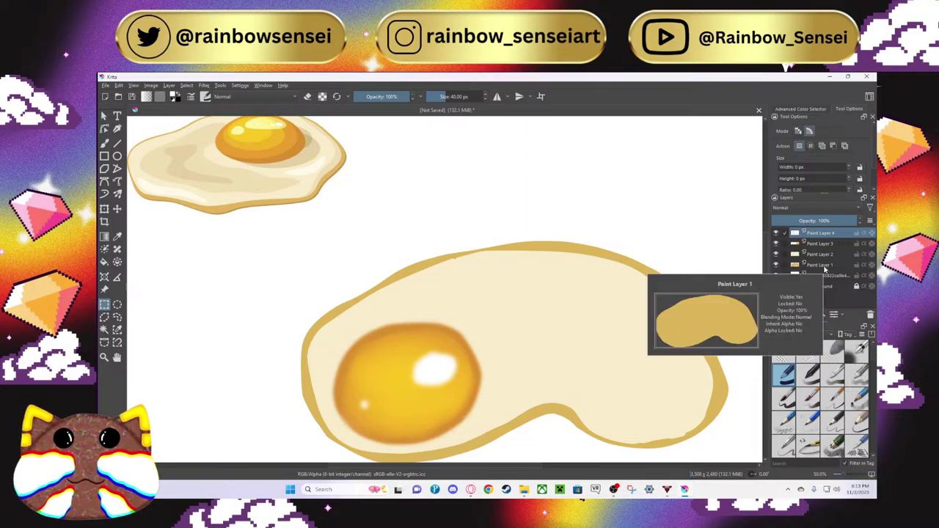
pyautogui.moveTo(818, 266)
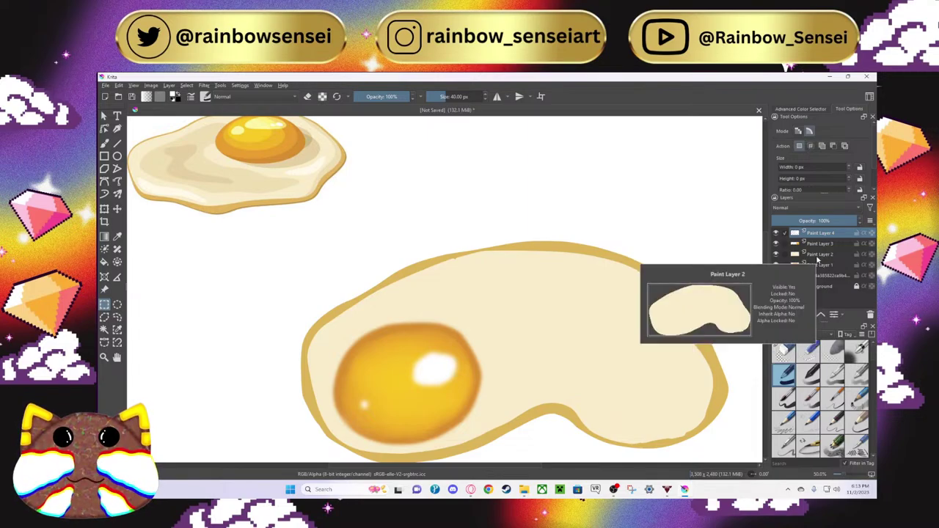
pyautogui.click(817, 255)
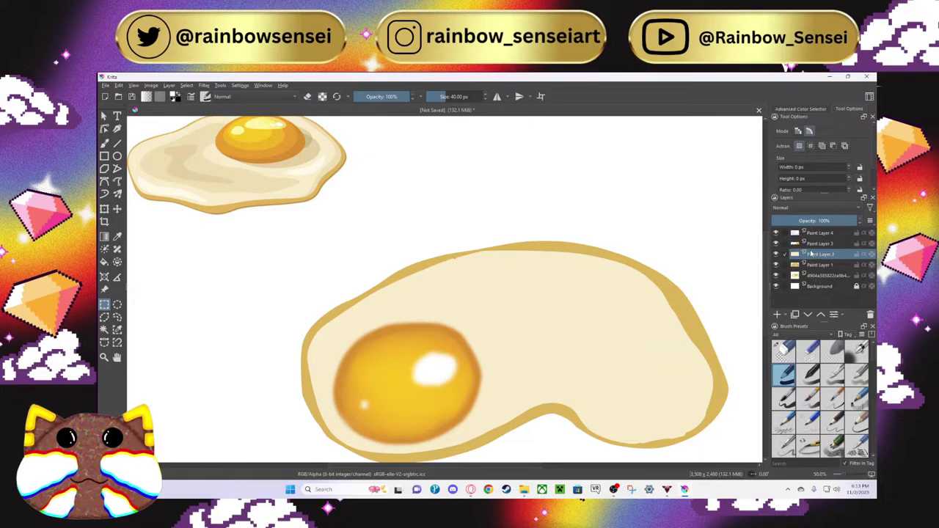
pyautogui.click(812, 266)
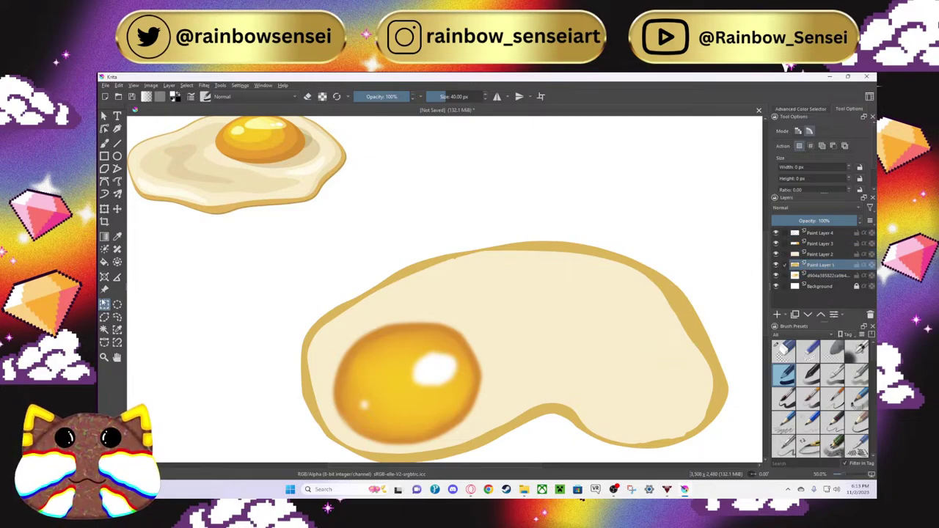
pyautogui.click(104, 329)
pyautogui.click(596, 249)
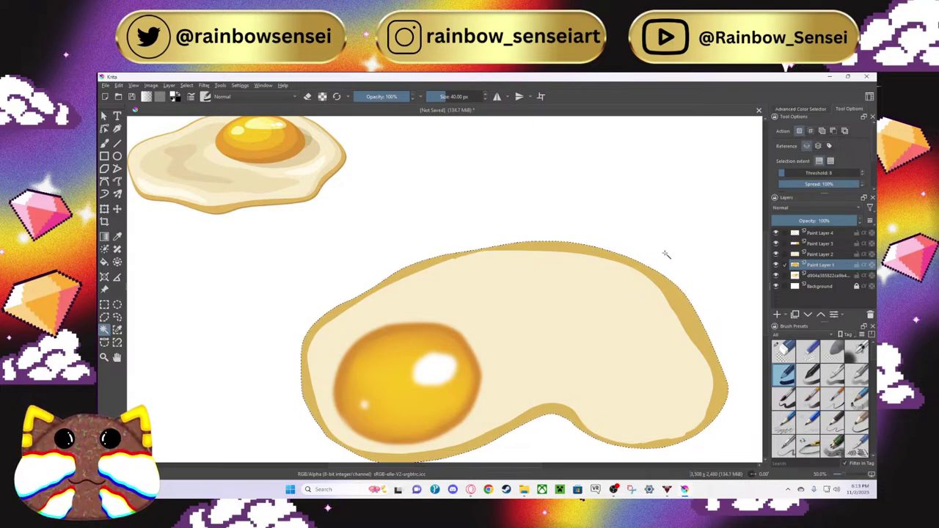
pyautogui.click(810, 255)
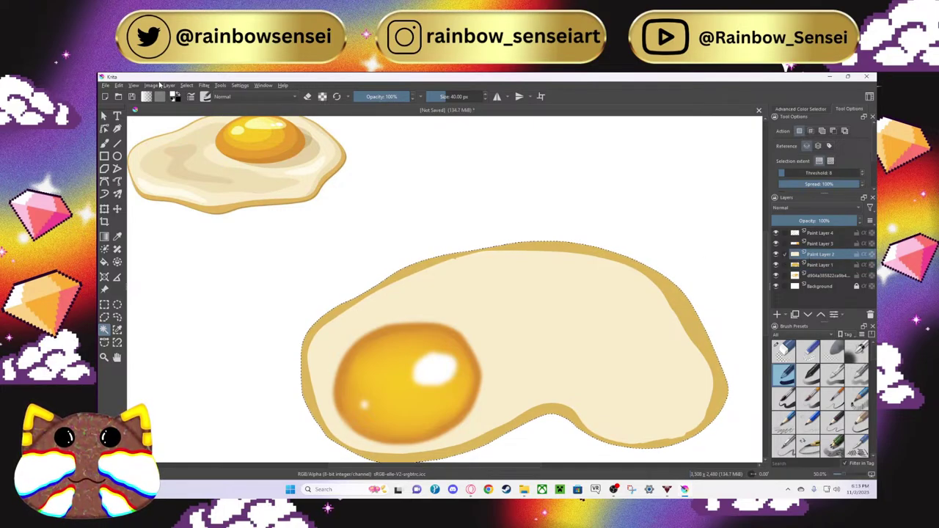
pyautogui.click(203, 86)
pyautogui.moveTo(226, 131)
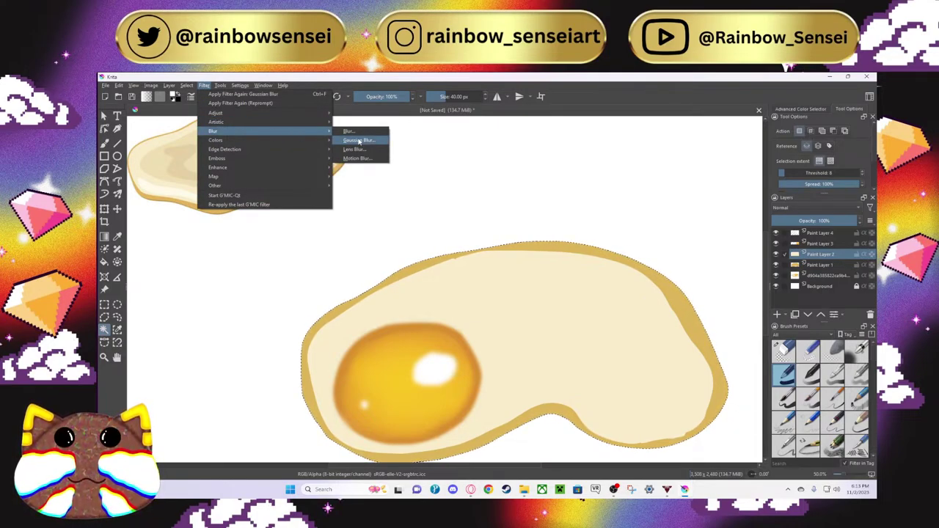
pyautogui.click(358, 141)
pyautogui.moveTo(239, 187); pyautogui.dragTo(262, 188)
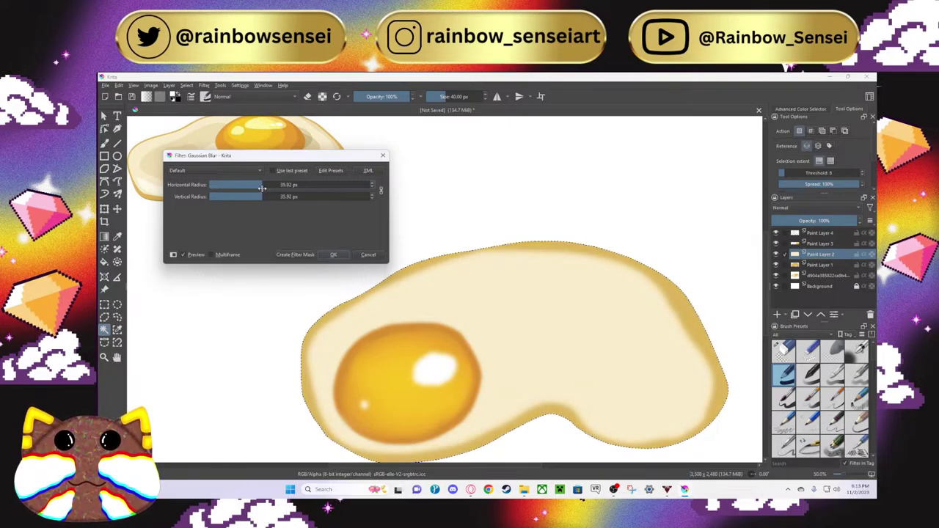
pyautogui.click(382, 156)
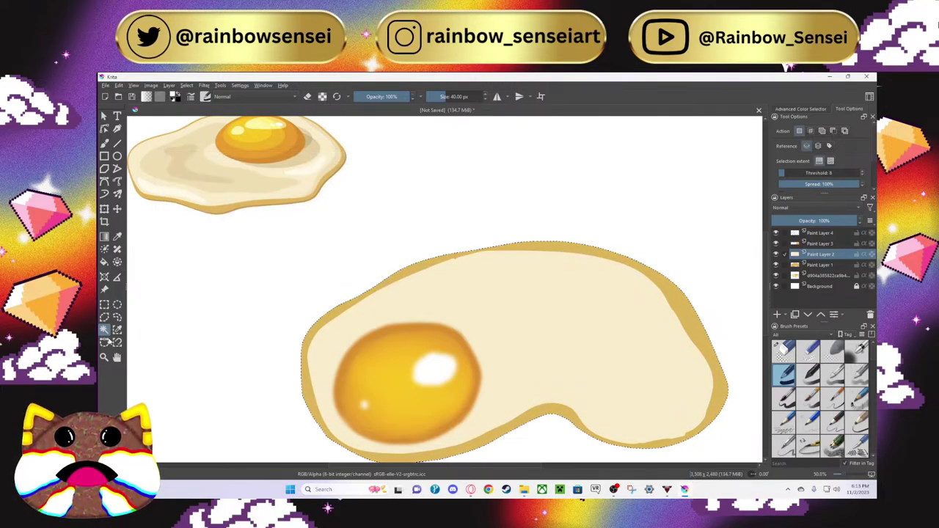
# Step: Blend the cream egg white on Paint Layer 2 into the golden rim with a 31.17 px Gaussian Blur
pyautogui.click(203, 85)
pyautogui.moveTo(243, 129)
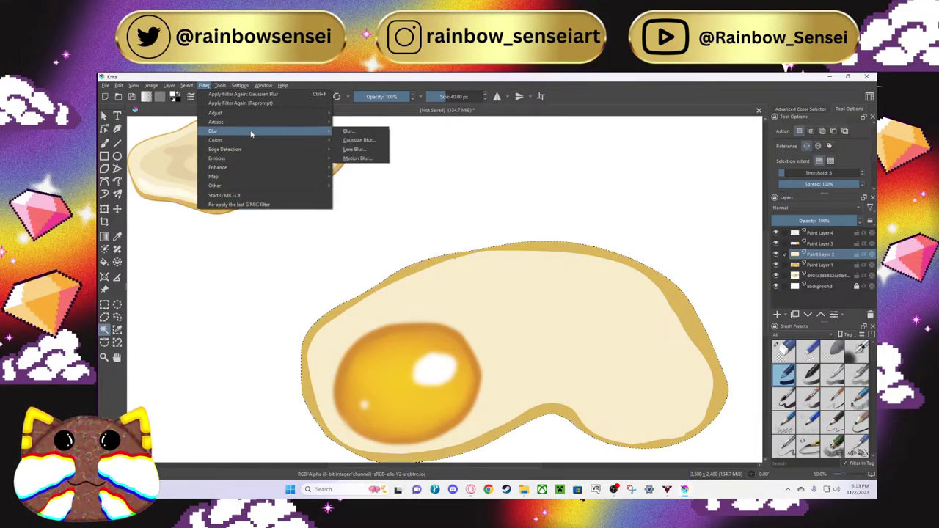
pyautogui.moveTo(328, 139)
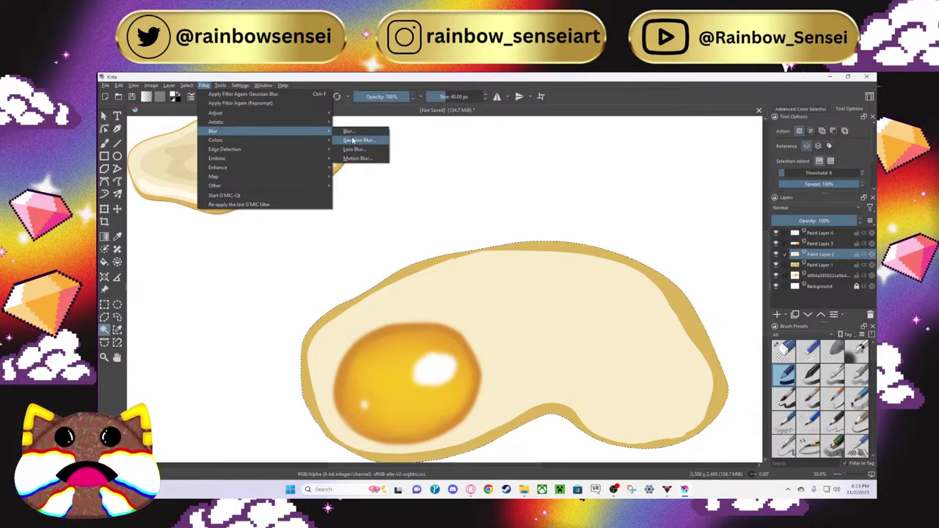
pyautogui.click(353, 140)
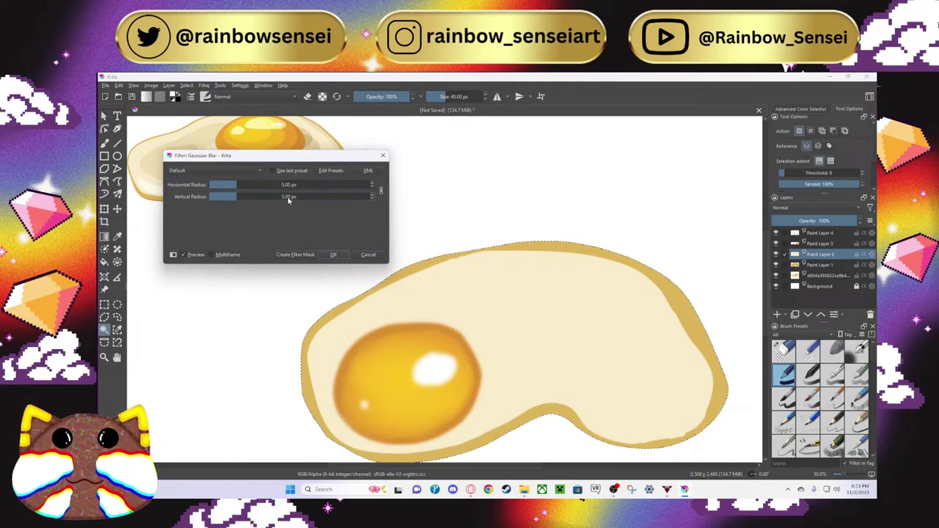
pyautogui.moveTo(242, 196)
pyautogui.mouseDown()
pyautogui.moveTo(273, 197)
pyautogui.moveTo(260, 195)
pyautogui.mouseUp()
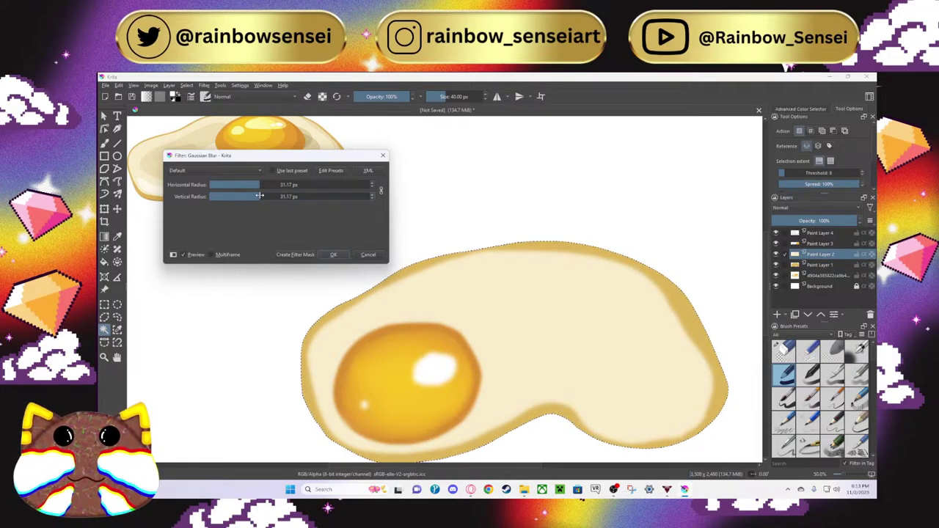
pyautogui.click(331, 255)
pyautogui.scroll(-1, 341, 219)
pyautogui.scroll(1, 341, 218)
pyautogui.scroll(-1, 342, 219)
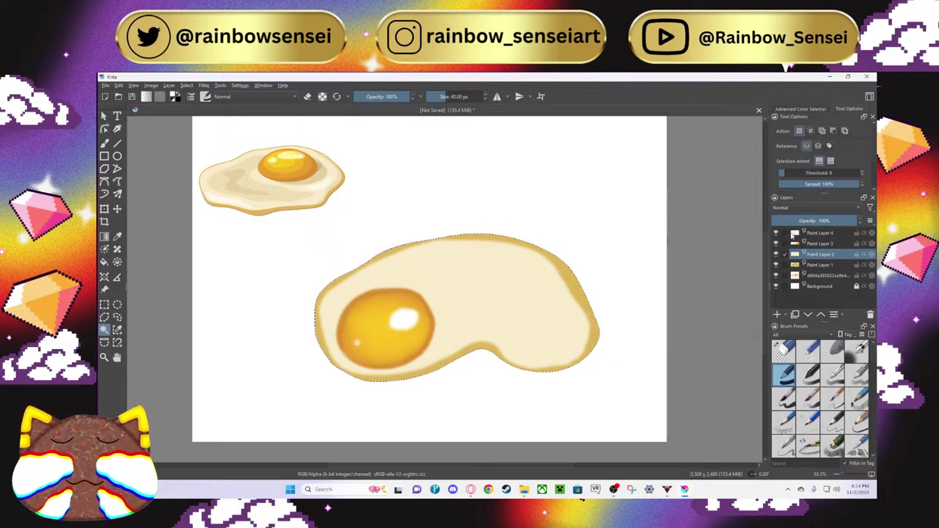
# Step: Add a new paint layer above Paint Layer 4 and sample the darker beige shade from the reference egg's white
pyautogui.moveTo(798, 235)
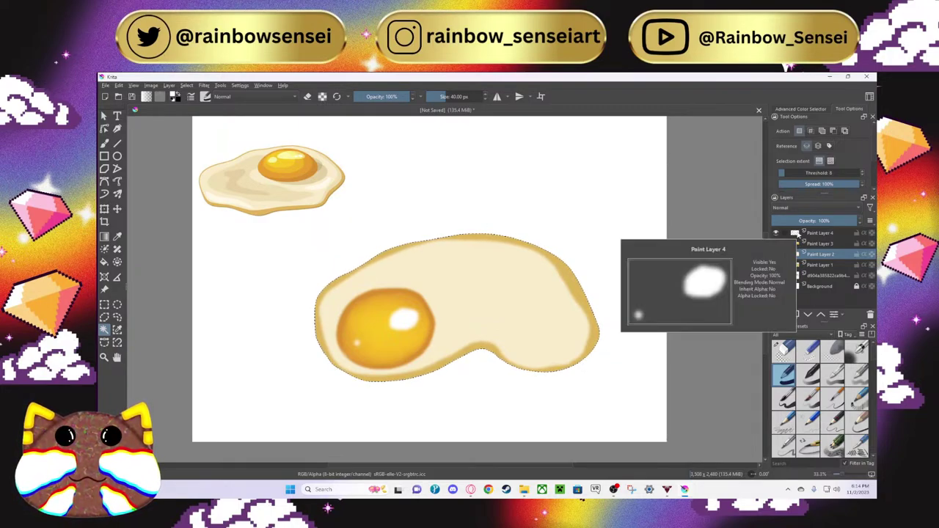
pyautogui.click(812, 234)
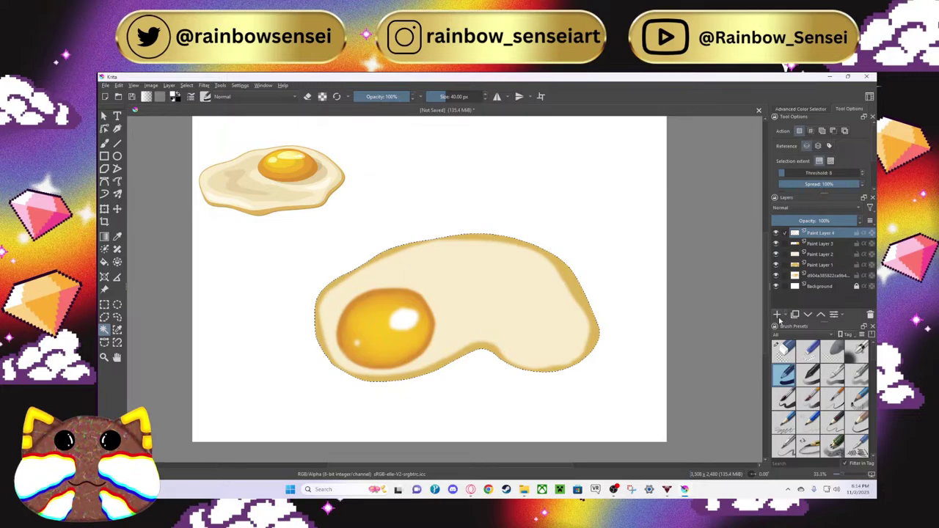
pyautogui.click(777, 314)
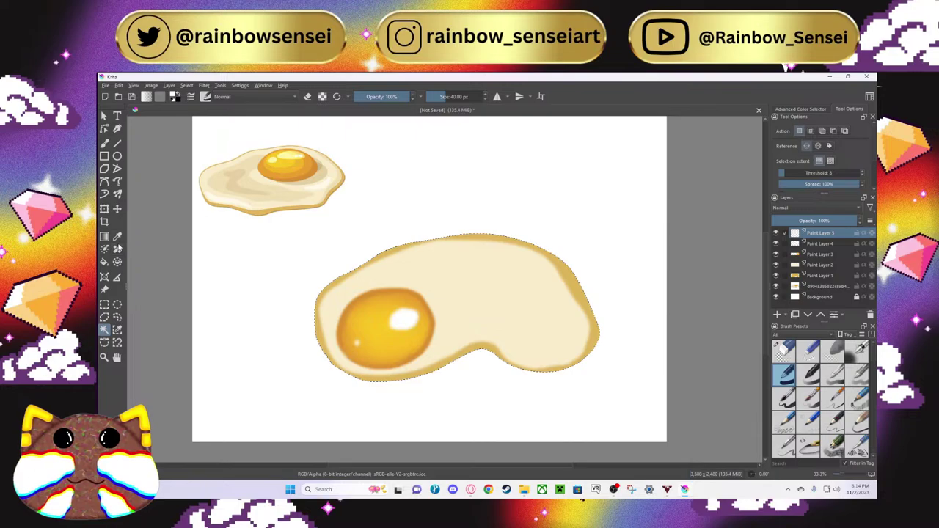
pyautogui.click(117, 237)
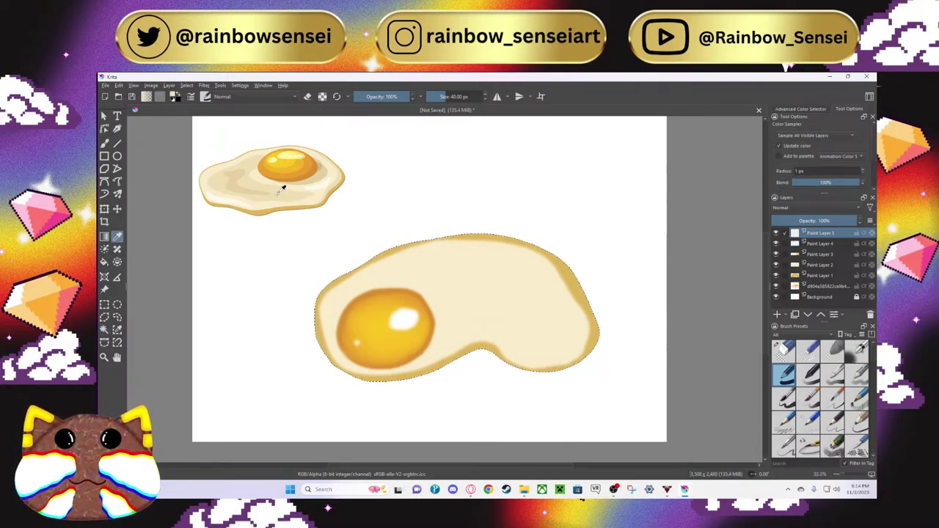
# Step: Set the freehand brush's smoothing to Stabilizer
pyautogui.click(104, 143)
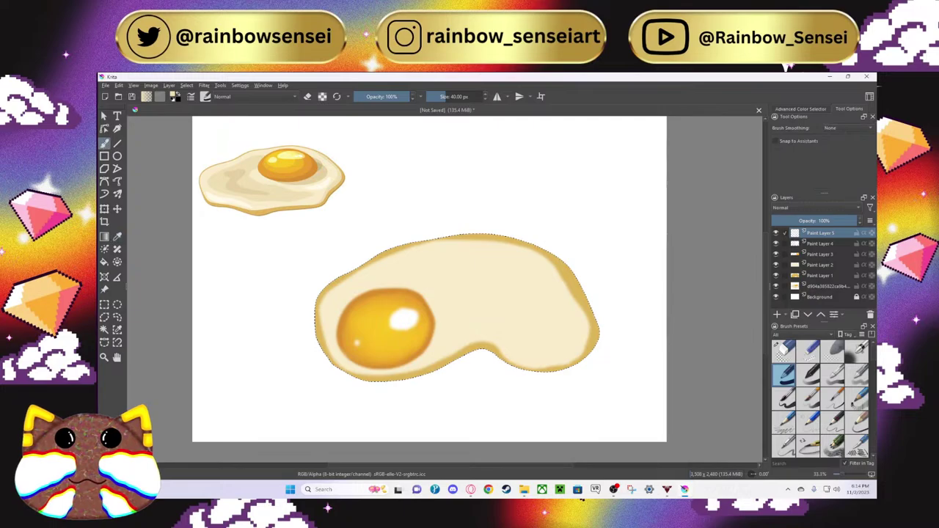
pyautogui.click(838, 130)
pyautogui.click(832, 158)
# Step: Clear the selection around the egg with the Rectangular Selection tool
pyautogui.scroll(1, 644, 260)
pyautogui.scroll(-1, 644, 260)
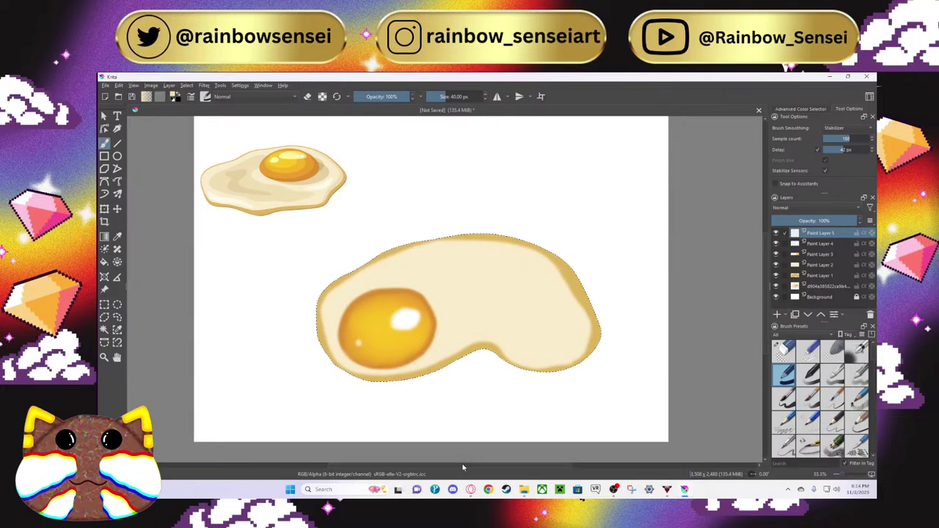
pyautogui.scroll(1, 440, 316)
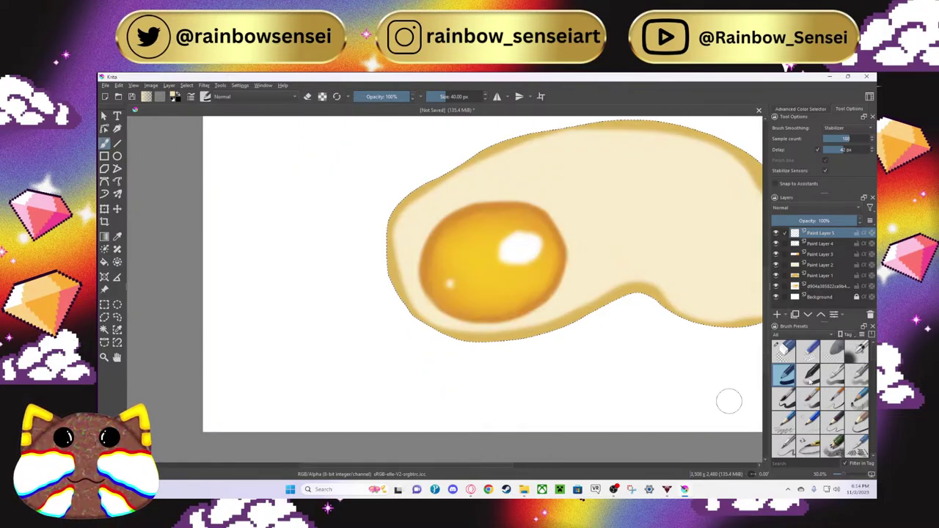
pyautogui.scroll(3, 755, 308)
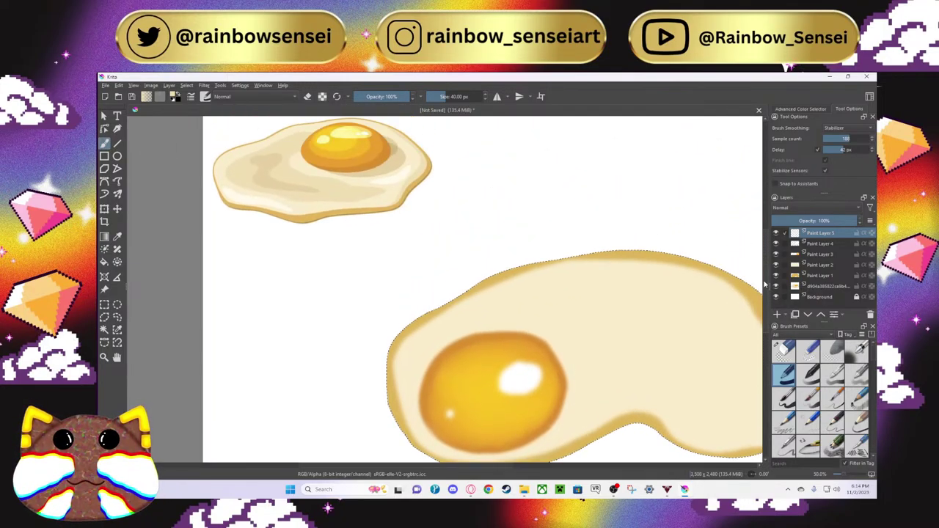
pyautogui.hotkey('ctrl', 'r')
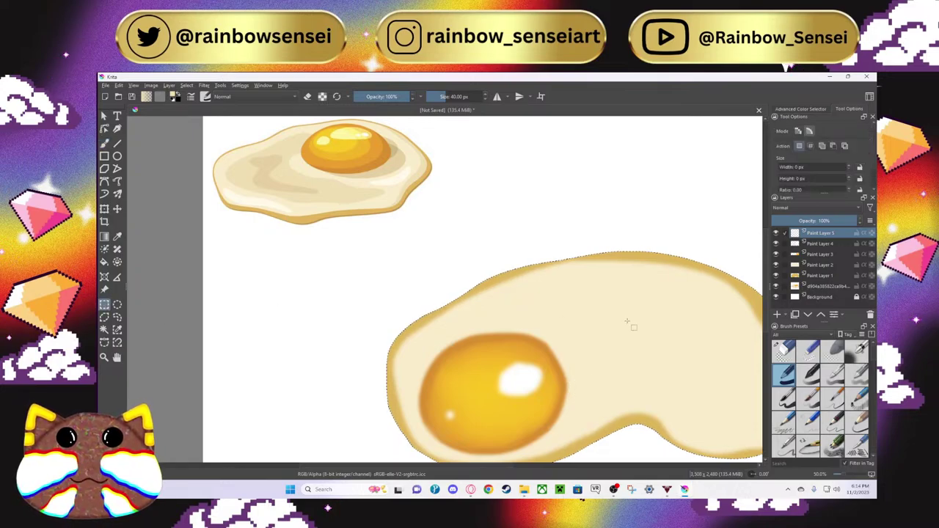
pyautogui.click(625, 321)
pyautogui.moveTo(454, 471); pyautogui.dragTo(481, 469)
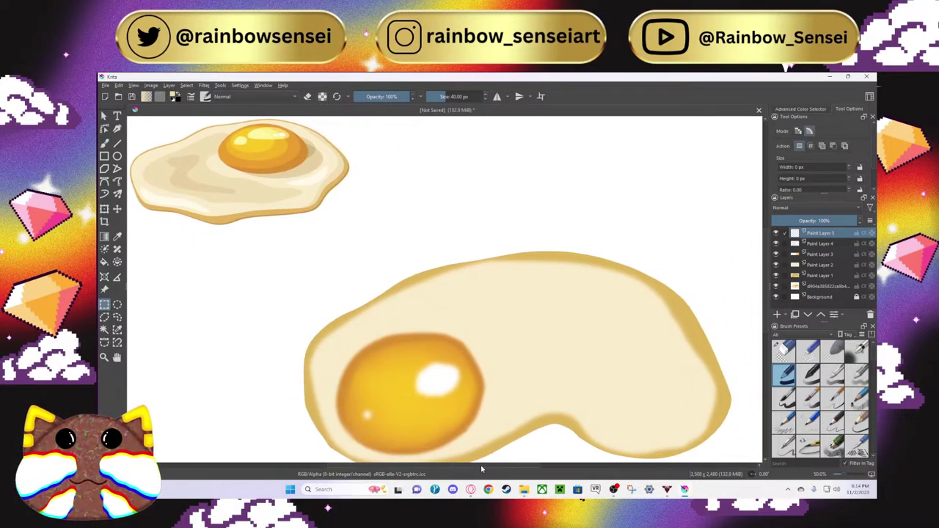
# Step: Paint a closed, curved beige outline on the egg white beside the yolk on Paint Layer 5 and fill it with the same beige
pyautogui.click(105, 144)
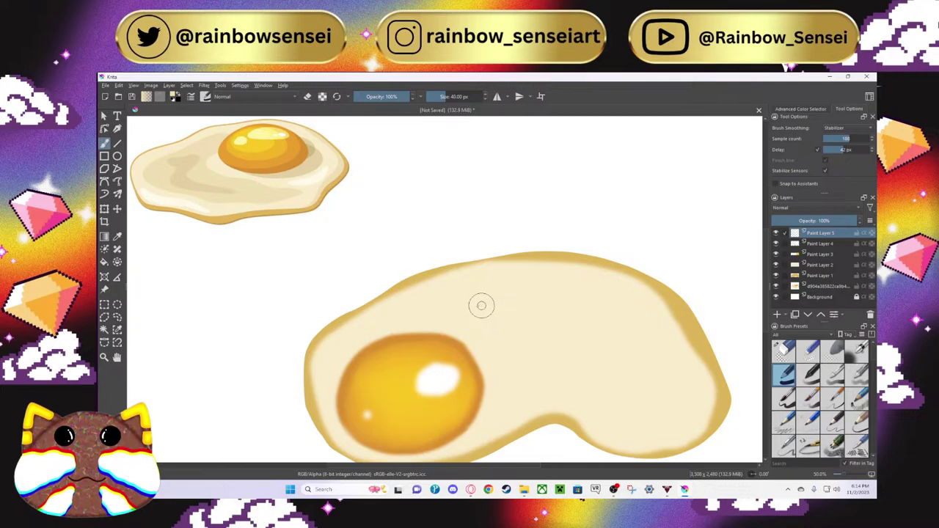
pyautogui.moveTo(461, 306)
pyautogui.mouseDown()
pyautogui.moveTo(496, 339)
pyautogui.moveTo(506, 402)
pyautogui.moveTo(569, 399)
pyautogui.moveTo(617, 375)
pyautogui.moveTo(622, 326)
pyautogui.moveTo(564, 291)
pyautogui.moveTo(449, 302)
pyautogui.moveTo(477, 315)
pyautogui.mouseUp()
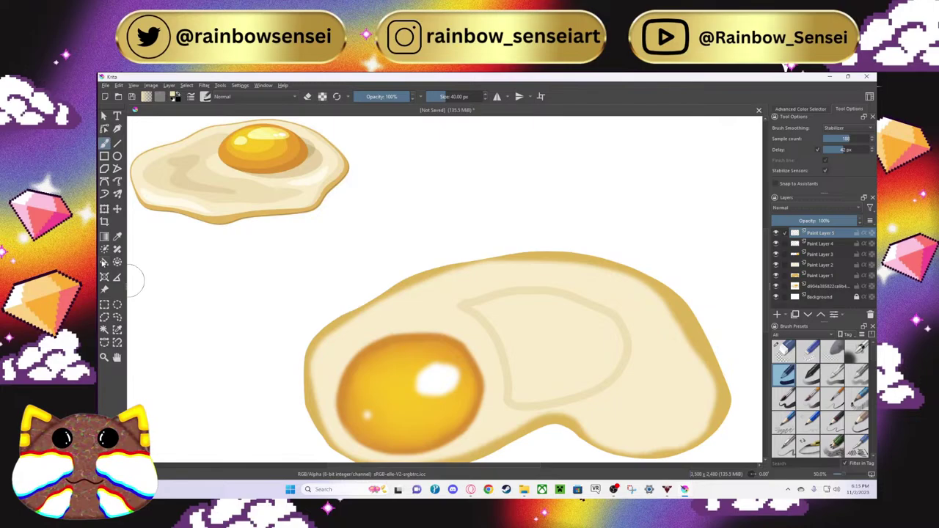
pyautogui.click(104, 262)
pyautogui.click(570, 360)
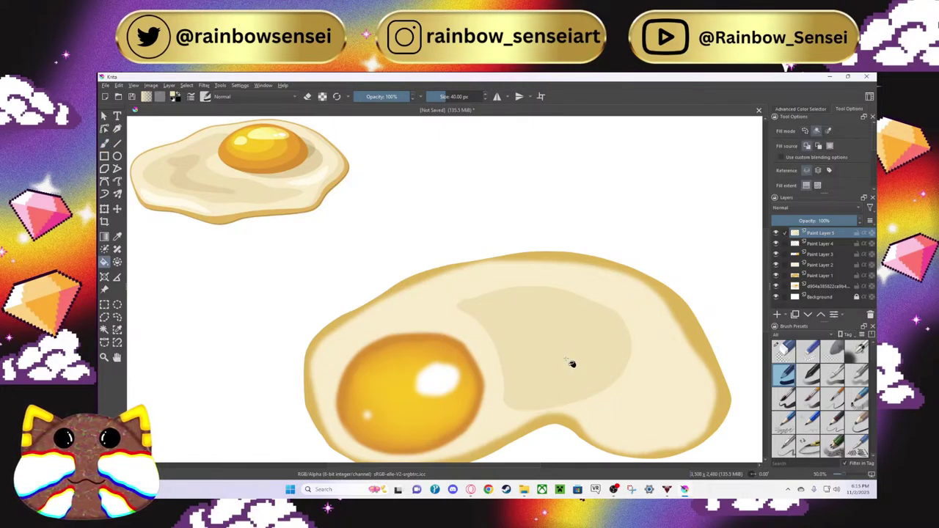
# Step: Turn brush smoothing off and touch up the edges of the beige shading shape, starting at its pointed corner near the yolk
pyautogui.scroll(2, 572, 363)
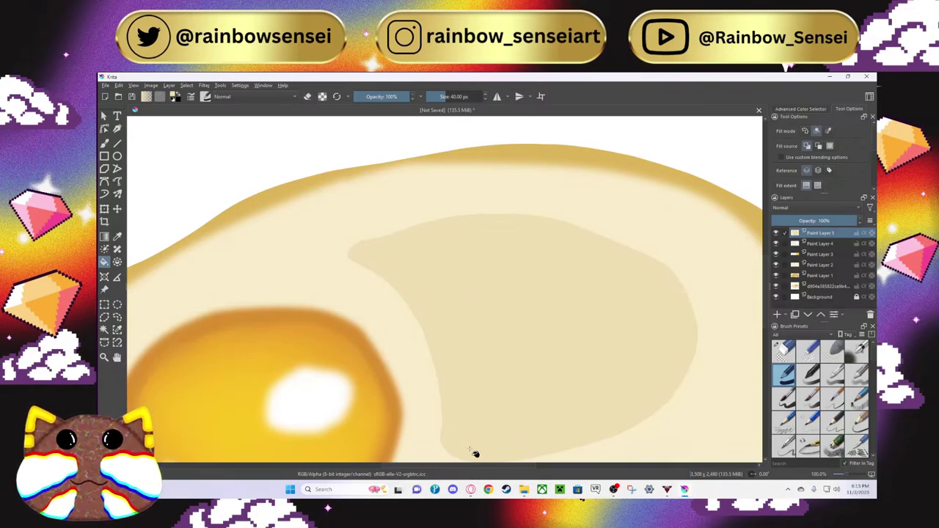
pyautogui.click(104, 143)
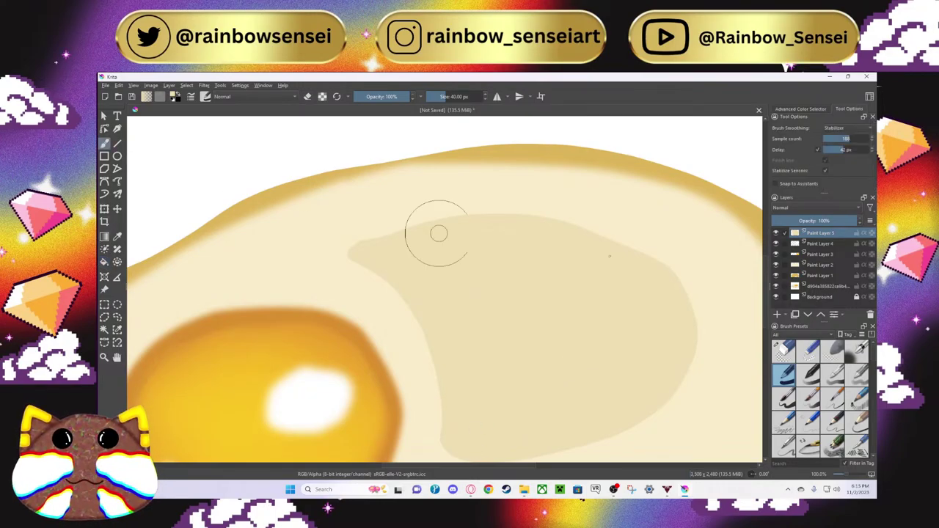
pyautogui.click(845, 126)
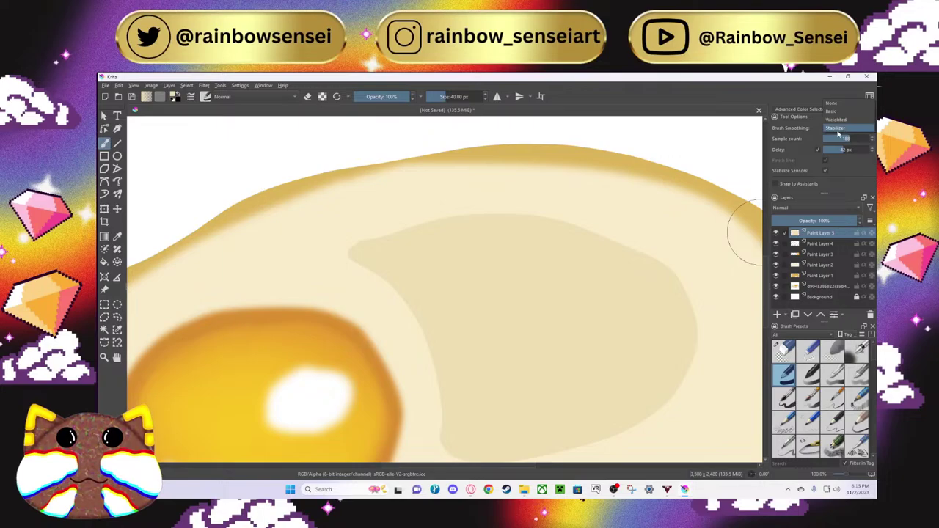
pyautogui.click(836, 103)
pyautogui.moveTo(364, 256)
pyautogui.mouseDown()
pyautogui.moveTo(377, 254)
pyautogui.moveTo(404, 276)
pyautogui.moveTo(390, 256)
pyautogui.mouseUp()
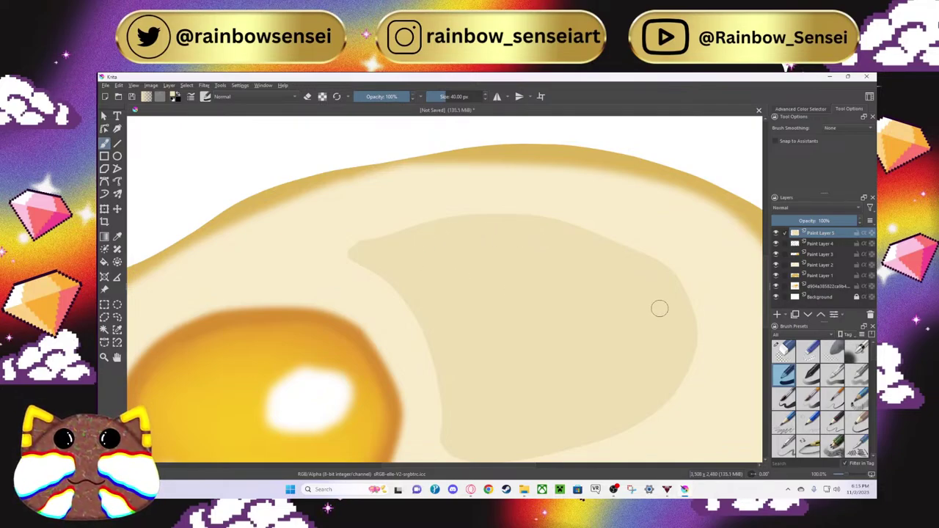
pyautogui.scroll(5, 667, 319)
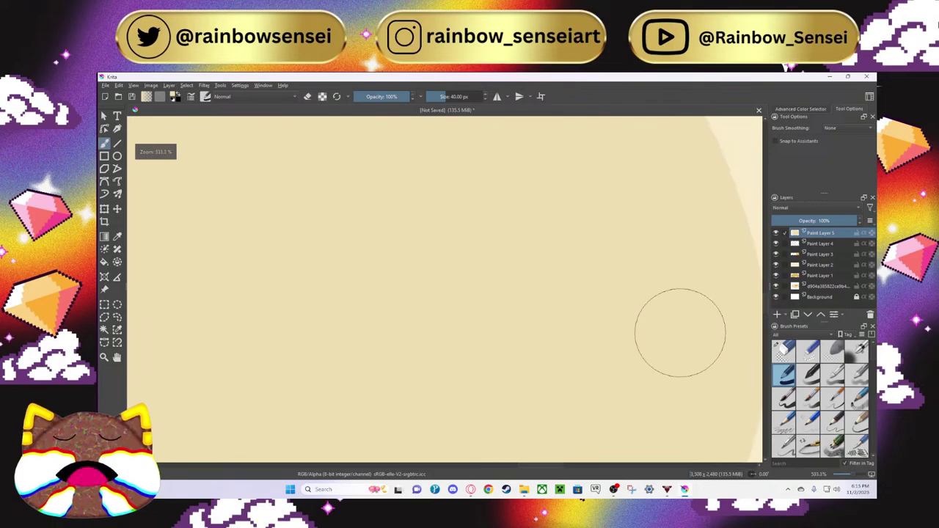
# Step: Sample a darker tan from the reference egg and paint a wavy patch inside the egg white's beige area with a 144.86 px brush
pyautogui.scroll(-5, 680, 333)
pyautogui.scroll(-2, 681, 333)
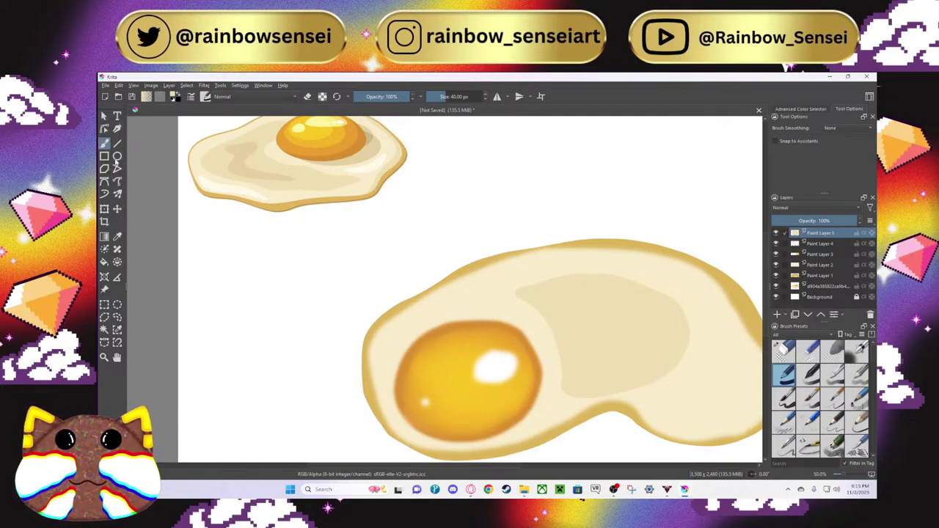
pyautogui.click(118, 236)
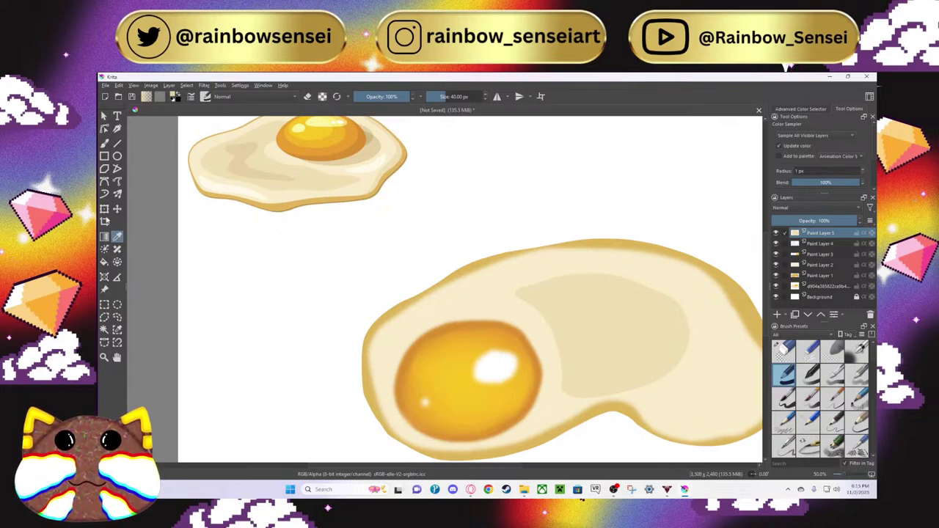
pyautogui.click(104, 144)
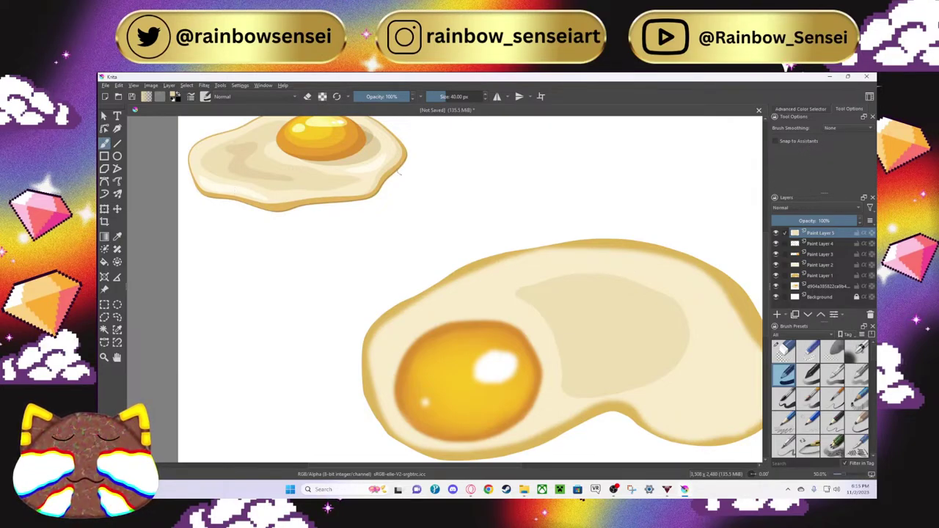
pyautogui.moveTo(445, 103)
pyautogui.mouseDown()
pyautogui.moveTo(468, 98)
pyautogui.moveTo(449, 98)
pyautogui.moveTo(458, 99)
pyautogui.mouseUp()
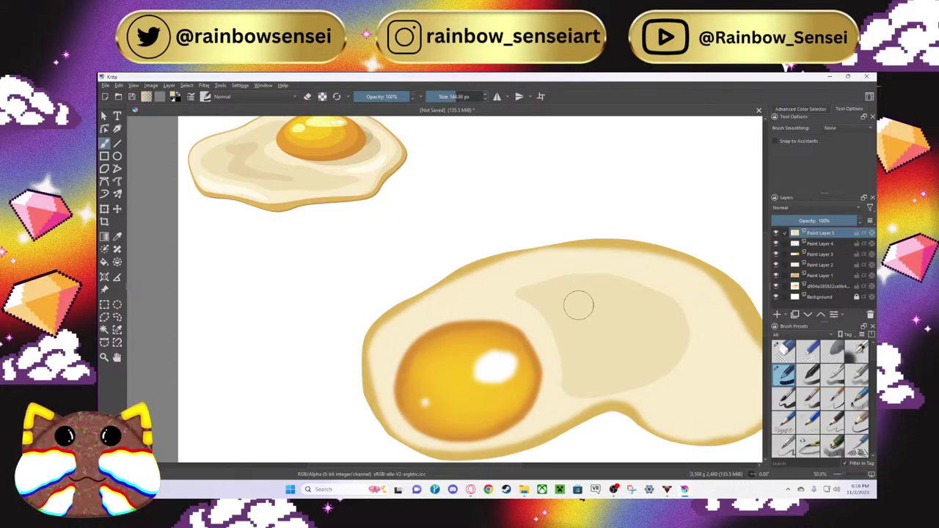
pyautogui.moveTo(570, 299)
pyautogui.mouseDown()
pyautogui.moveTo(600, 298)
pyautogui.moveTo(604, 335)
pyautogui.moveTo(634, 354)
pyautogui.mouseUp()
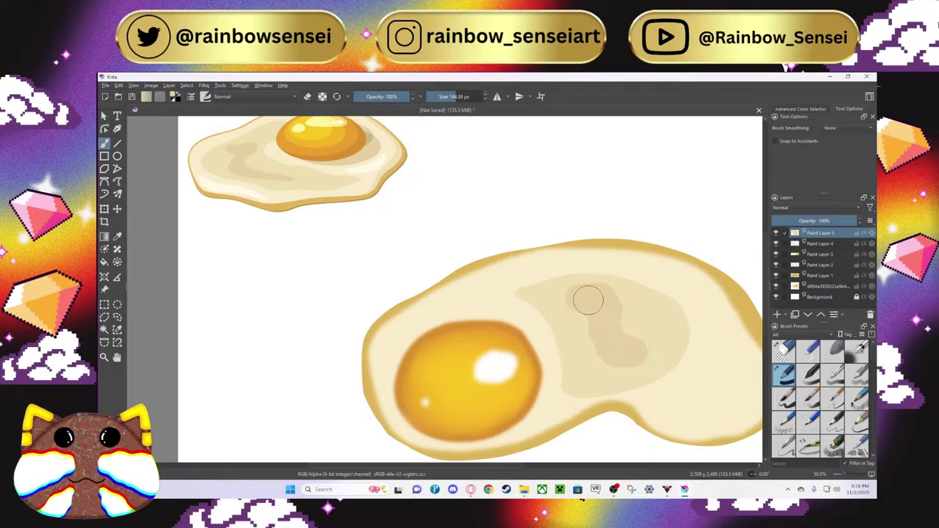
pyautogui.moveTo(623, 352); pyautogui.dragTo(633, 352)
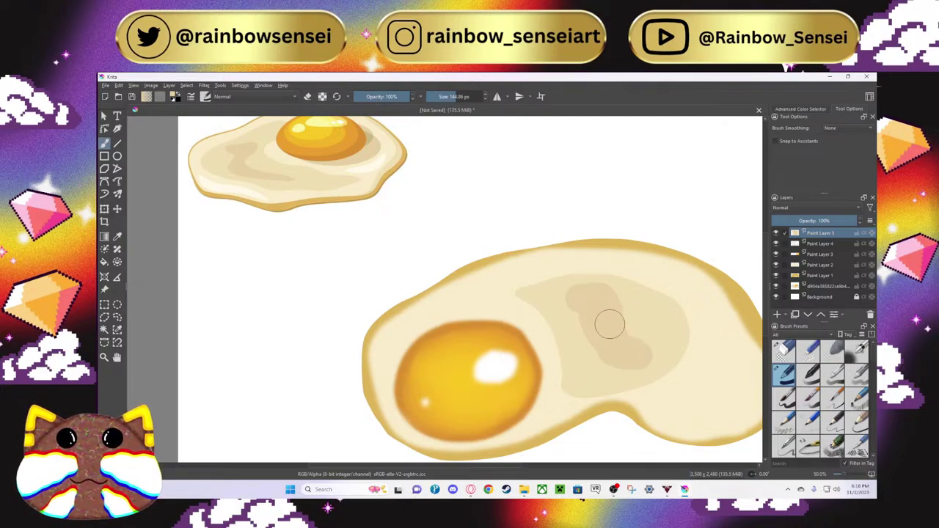
pyautogui.moveTo(609, 302)
pyautogui.mouseDown()
pyautogui.moveTo(582, 291)
pyautogui.moveTo(562, 298)
pyautogui.mouseUp()
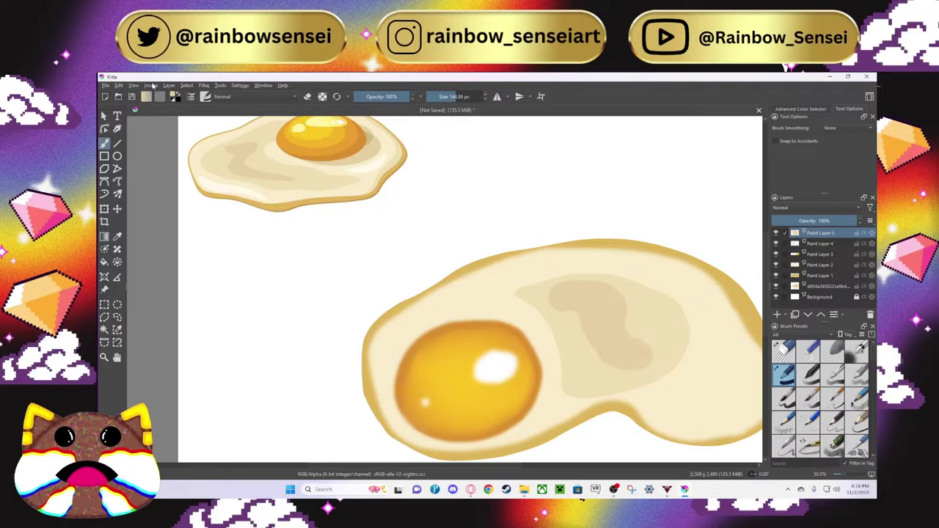
# Step: Try to soften the egg white's shading with a Gaussian Blur at a 63.27 px horizontal and vertical radius
pyautogui.click(204, 86)
pyautogui.press('Right')
pyautogui.press('Right')
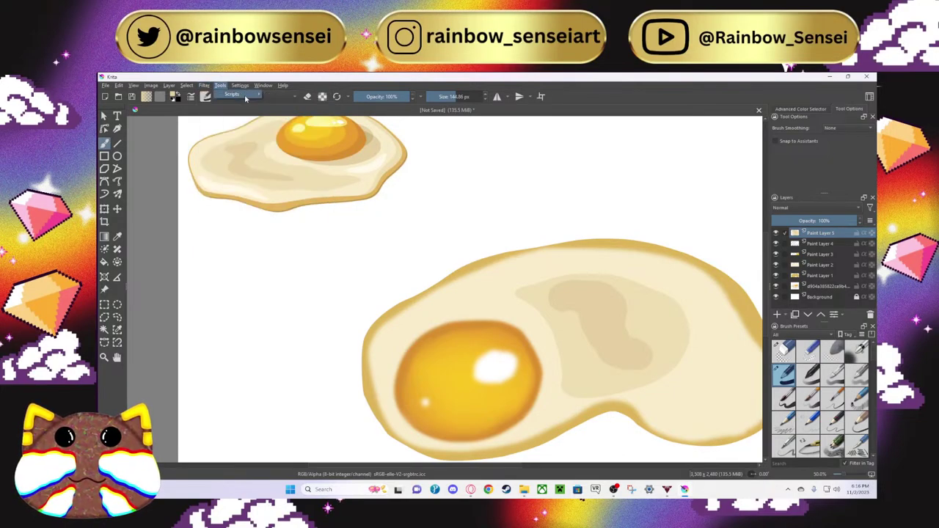
pyautogui.moveTo(202, 86)
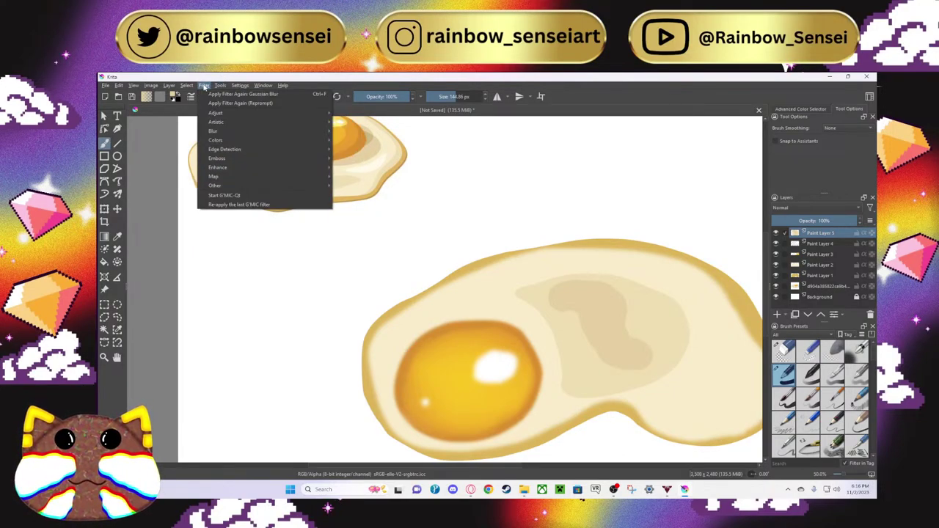
pyautogui.moveTo(267, 132)
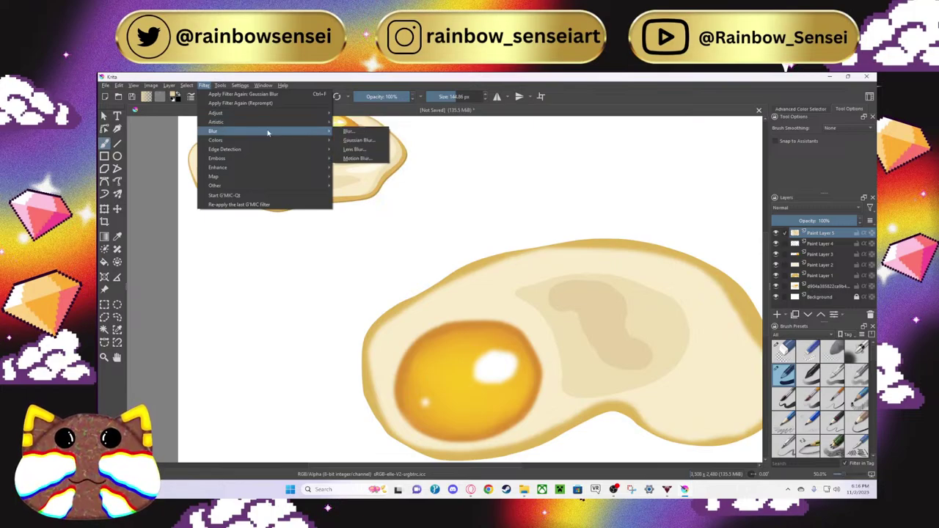
pyautogui.click(344, 141)
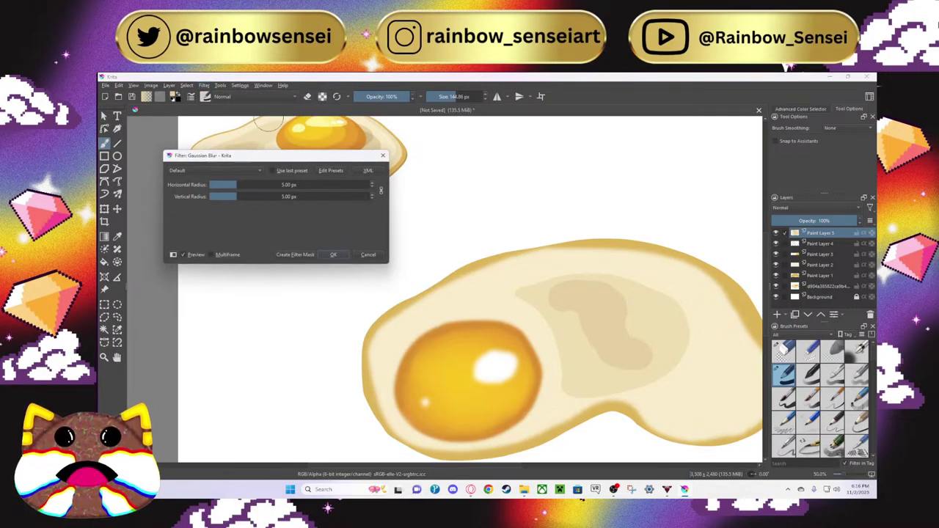
pyautogui.moveTo(234, 197); pyautogui.dragTo(273, 197)
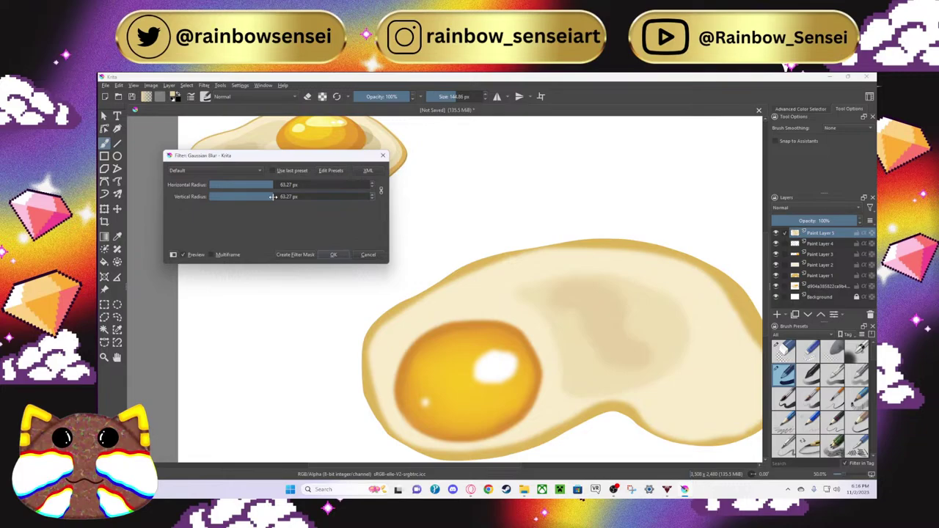
pyautogui.press('Return')
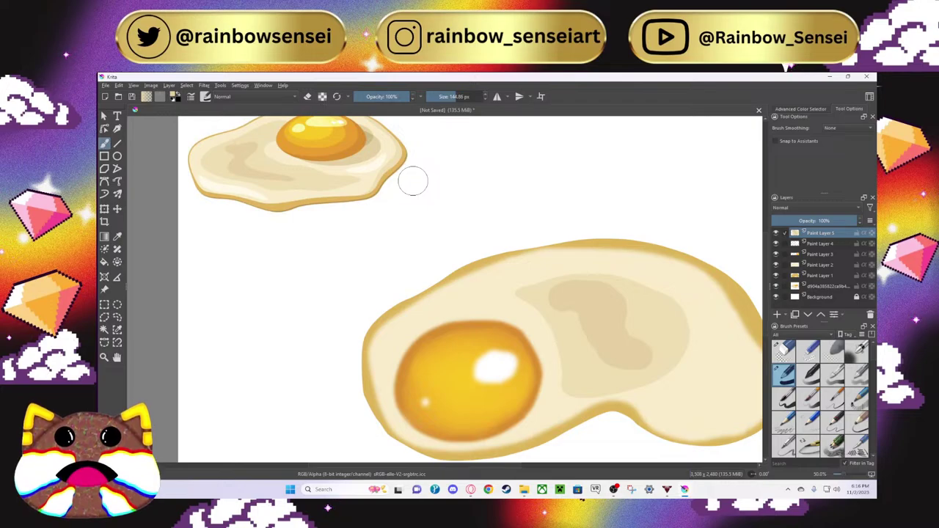
pyautogui.scroll(-1, 413, 181)
pyautogui.scroll(1, 413, 182)
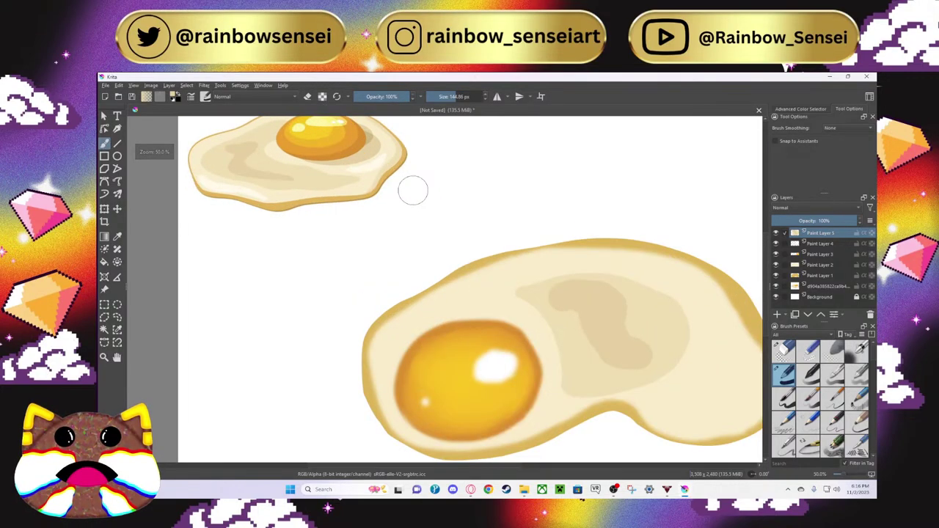
# Step: Apply a Gaussian Blur with a 77.52 px horizontal and vertical radius to the egg white's shading layer
pyautogui.click(204, 86)
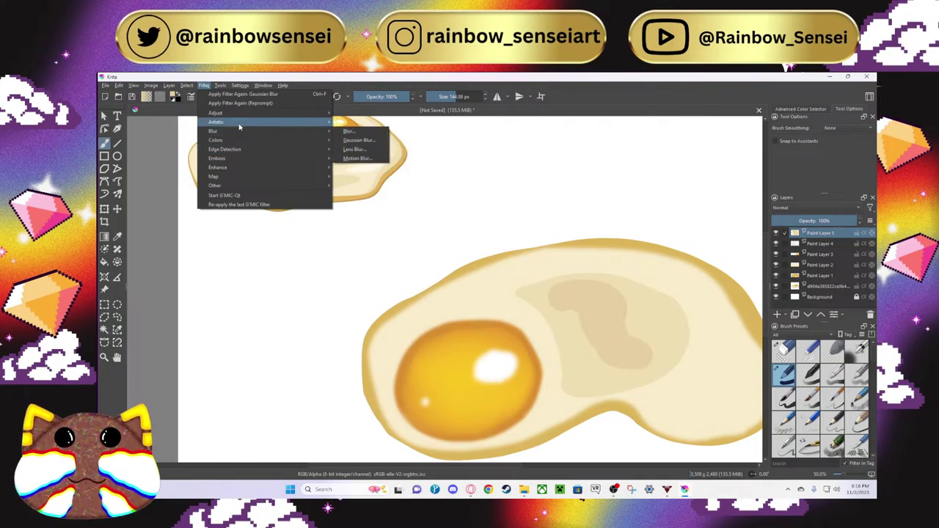
pyautogui.click(358, 139)
pyautogui.moveTo(245, 199); pyautogui.dragTo(277, 198)
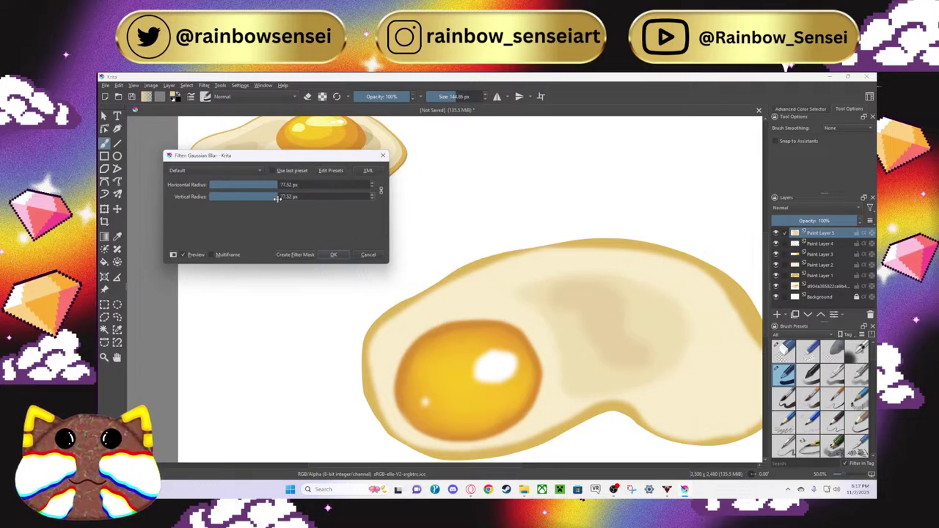
pyautogui.click(333, 256)
pyautogui.scroll(-1, 341, 225)
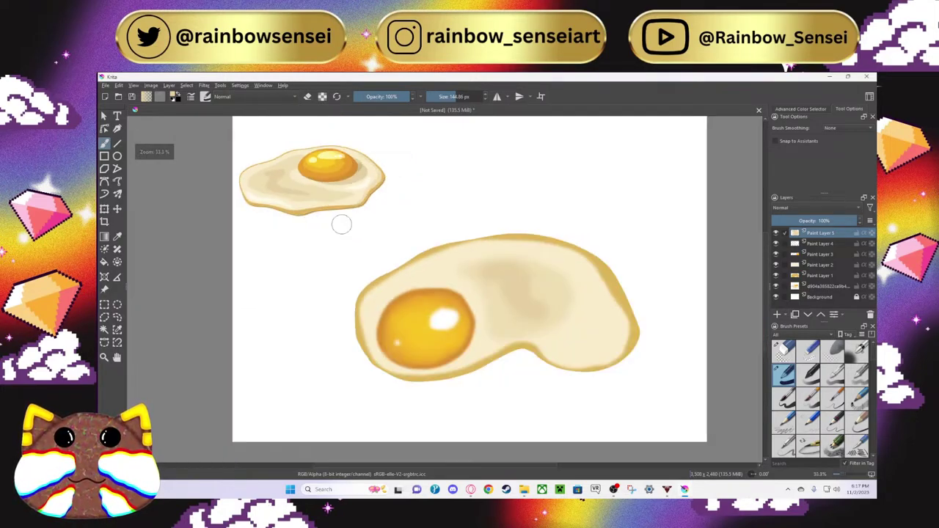
pyautogui.scroll(1, 341, 225)
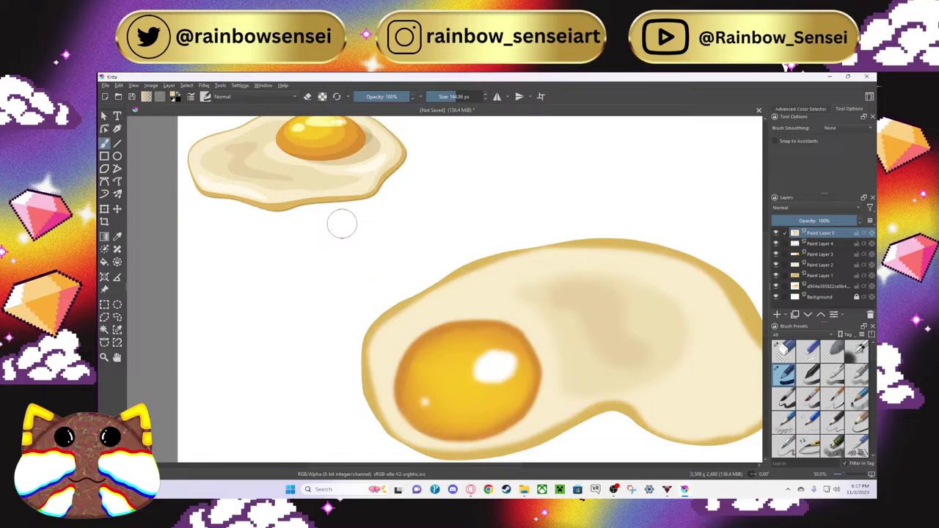
pyautogui.scroll(-1, 342, 221)
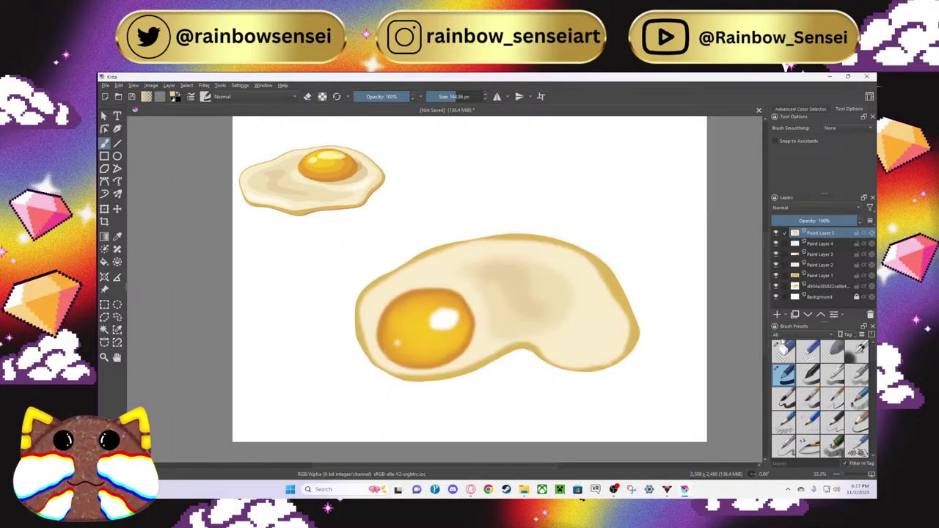
# Step: Add a new paint layer, sample the pale highlight colour from the reference egg's white, and return to the freehand brush
pyautogui.click(778, 314)
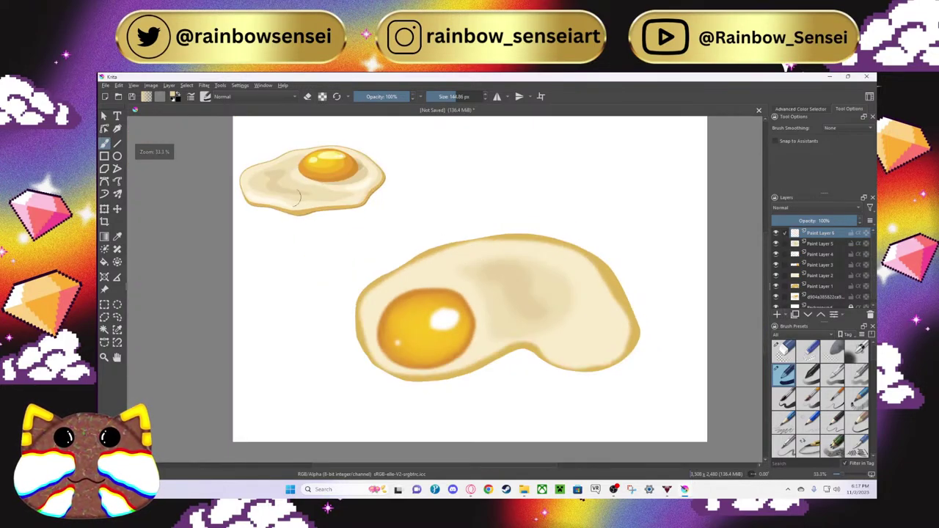
pyautogui.click(118, 235)
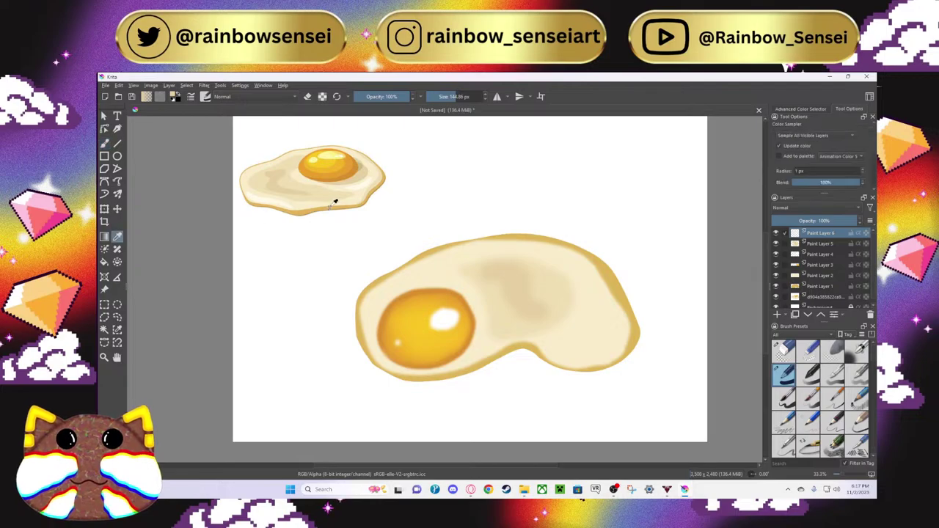
pyautogui.click(284, 197)
pyautogui.scroll(1, 283, 195)
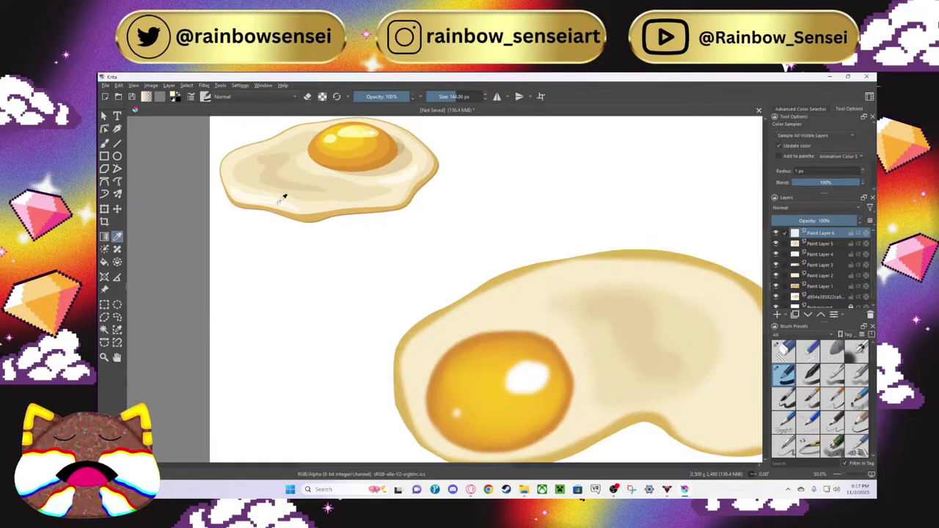
pyautogui.scroll(-1, 283, 195)
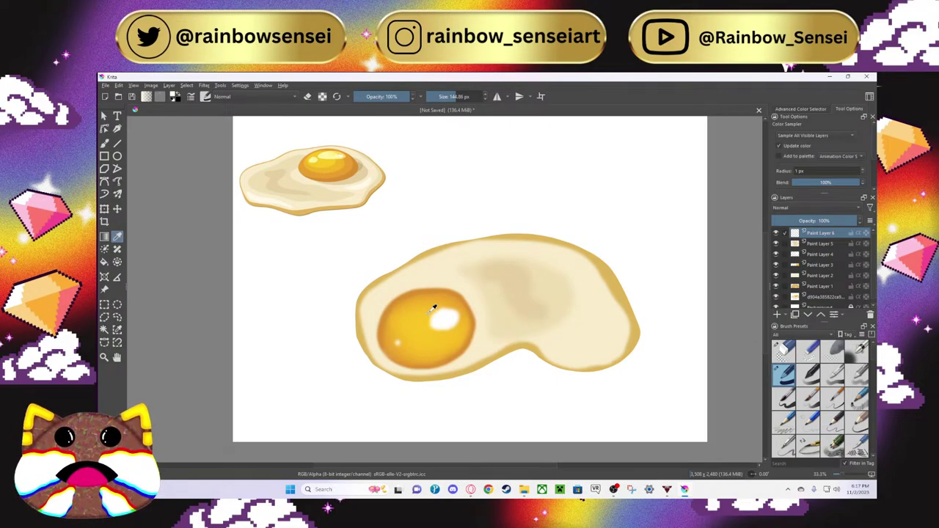
pyautogui.click(104, 144)
pyautogui.scroll(1, 528, 339)
pyautogui.scroll(-1, 528, 339)
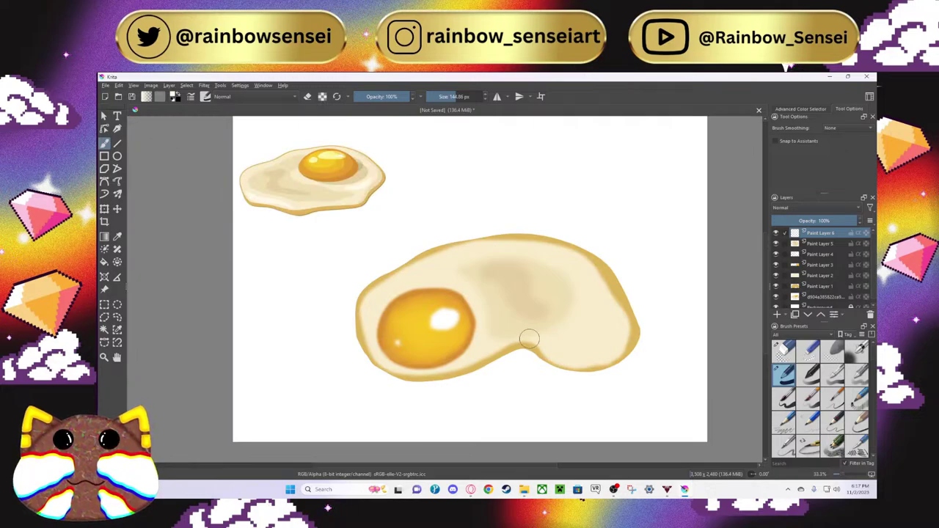
# Step: Try a wide pale highlight stroke on the egg white beside the yolk and undo it
pyautogui.moveTo(481, 346); pyautogui.dragTo(484, 327)
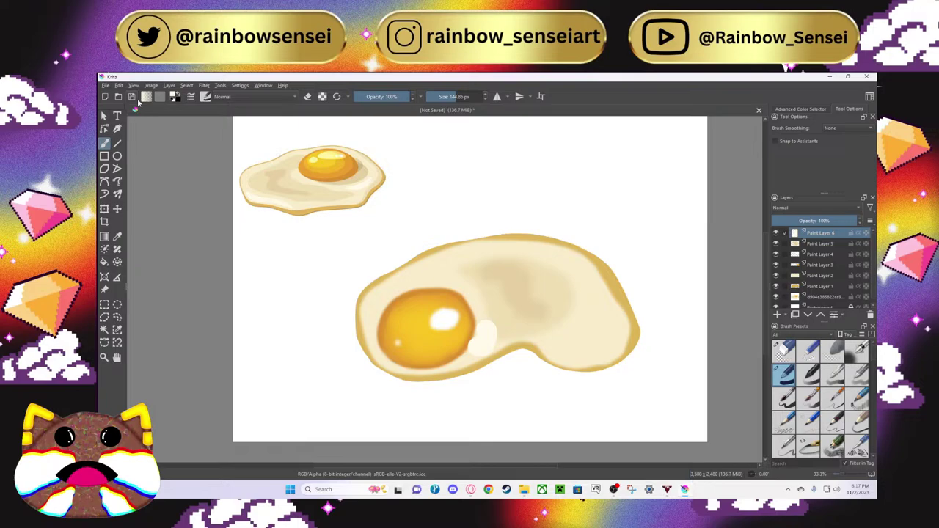
pyautogui.click(130, 85)
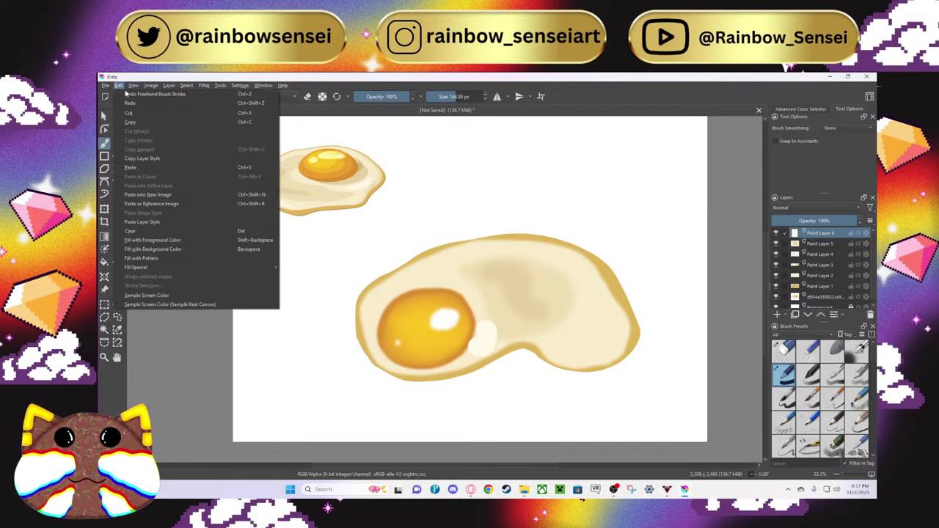
pyautogui.click(128, 94)
# Step: Reduce the brush size to 72.66 px and paint a thin curved highlight on the egg white beside the yolk's right edge
pyautogui.click(455, 97)
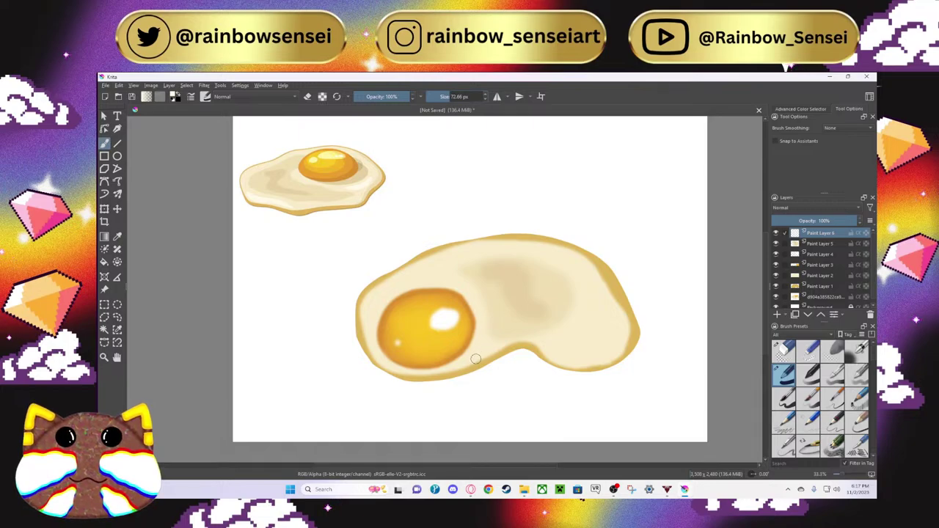
pyautogui.moveTo(476, 359); pyautogui.dragTo(484, 342)
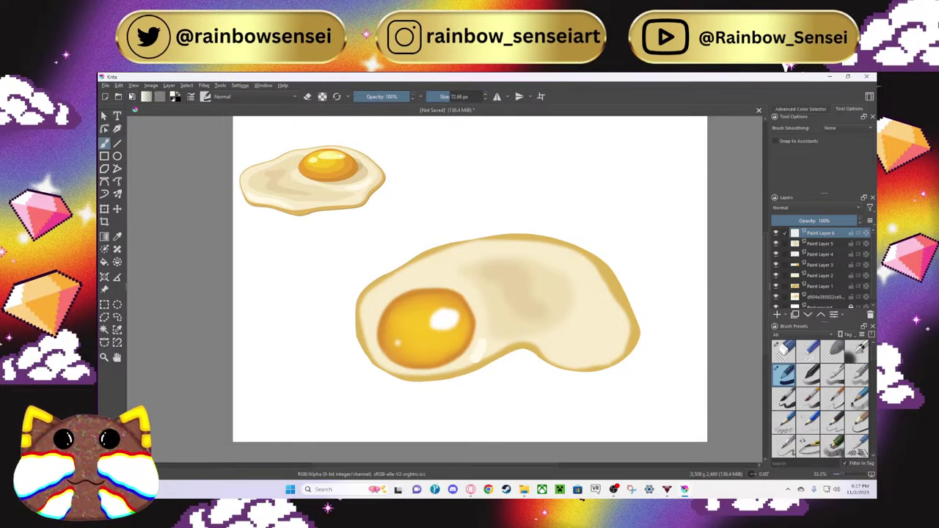
pyautogui.hotkey('ctrl', 'z')
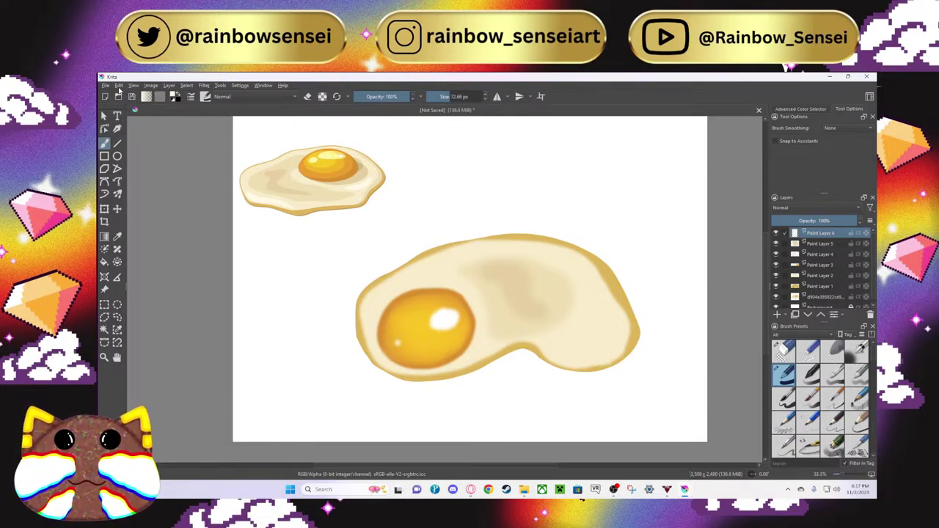
pyautogui.scroll(1, 256, 197)
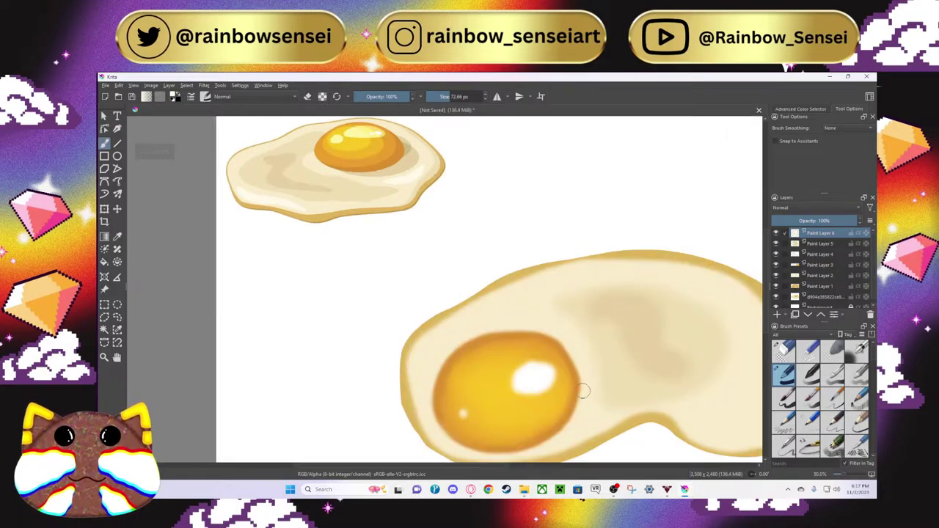
pyautogui.moveTo(589, 412)
pyautogui.mouseDown()
pyautogui.moveTo(599, 373)
pyautogui.moveTo(592, 357)
pyautogui.mouseUp()
pyautogui.scroll(-1, 626, 374)
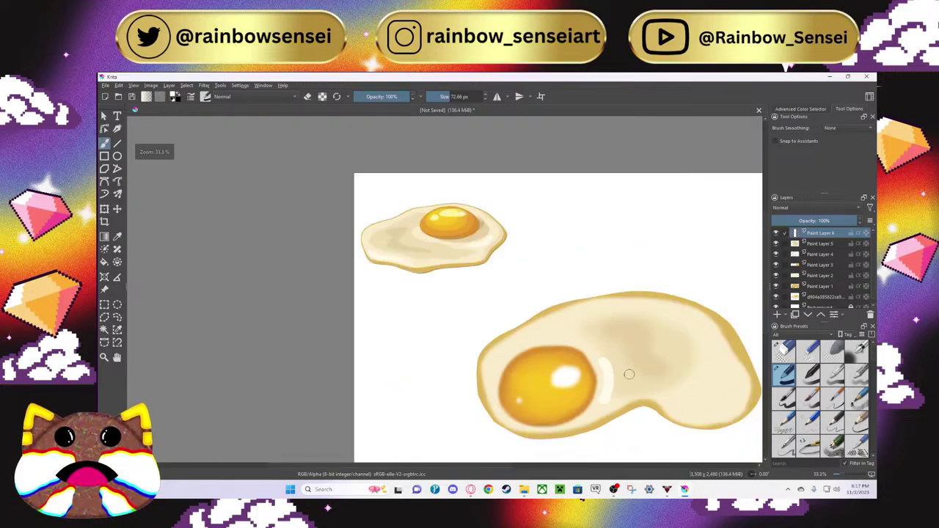
# Step: Try a pale highlight along the egg white's lower-right edge and undo it
pyautogui.scroll(1, 629, 375)
pyautogui.moveTo(502, 470); pyautogui.dragTo(569, 470)
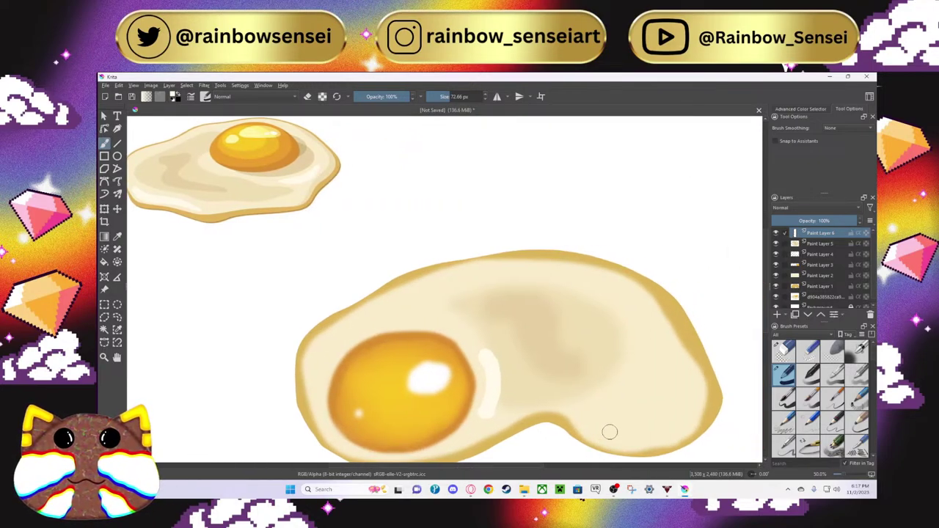
pyautogui.moveTo(601, 432)
pyautogui.mouseDown()
pyautogui.moveTo(669, 438)
pyautogui.moveTo(684, 432)
pyautogui.moveTo(694, 379)
pyautogui.moveTo(692, 415)
pyautogui.moveTo(700, 392)
pyautogui.moveTo(693, 404)
pyautogui.mouseUp()
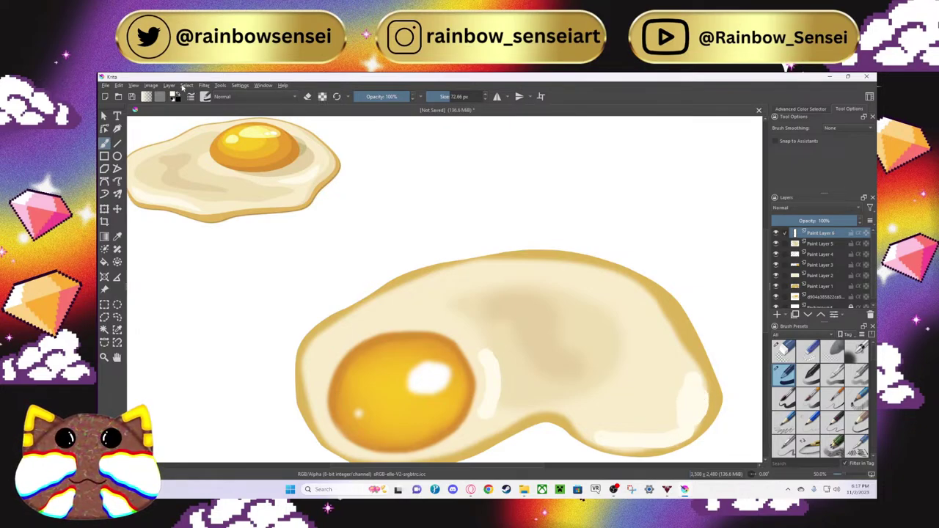
pyautogui.click(150, 86)
pyautogui.moveTo(118, 86)
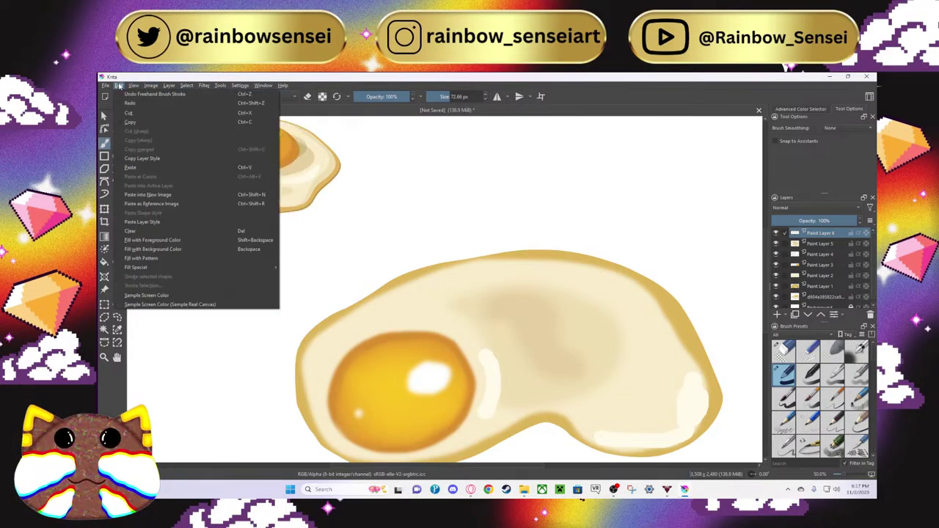
pyautogui.click(128, 95)
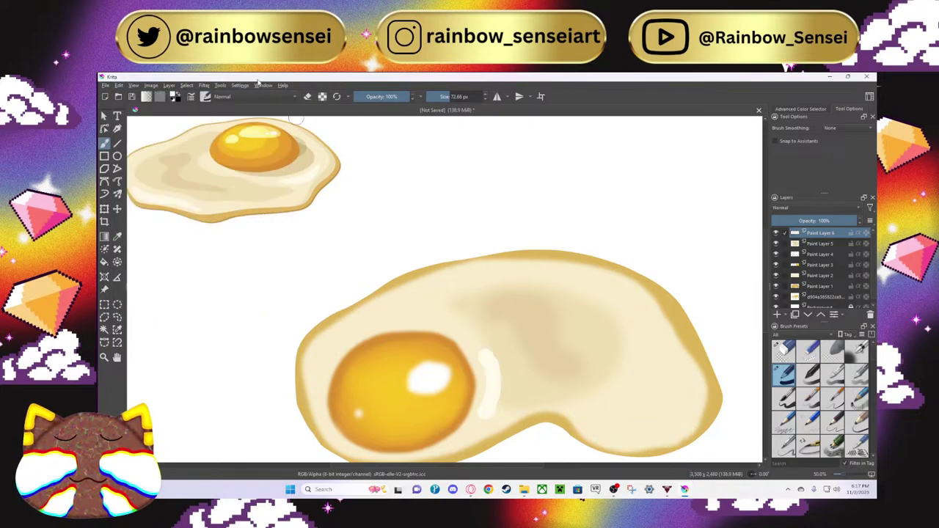
# Step: Reduce the brush size to 31.73 px and paint a thin pale highlight along the egg white's lower-right edge
pyautogui.moveTo(448, 99); pyautogui.dragTo(443, 99)
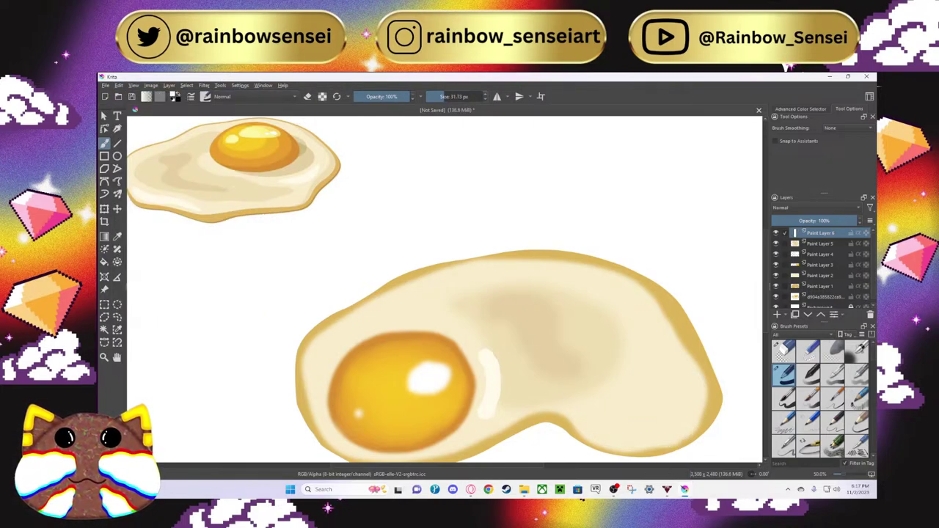
pyautogui.moveTo(631, 442)
pyautogui.mouseDown()
pyautogui.moveTo(677, 426)
pyautogui.moveTo(689, 399)
pyautogui.mouseUp()
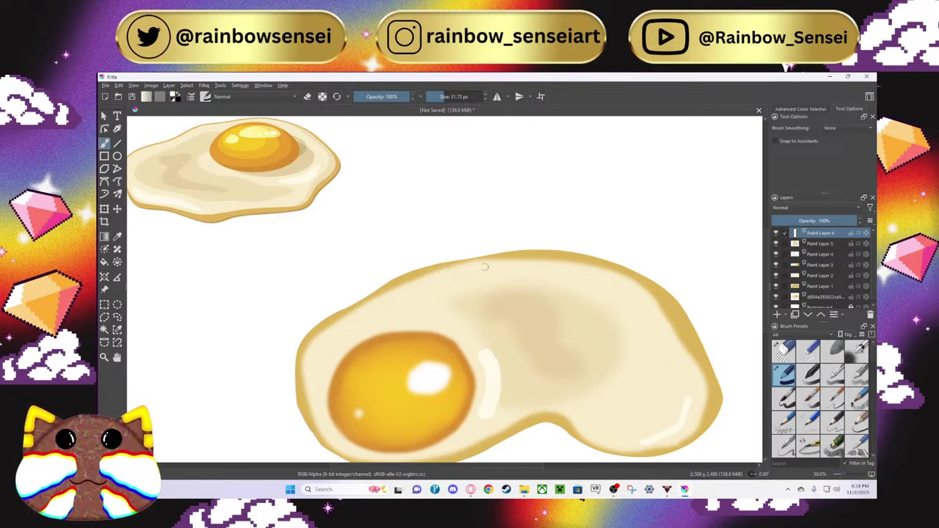
pyautogui.scroll(-1, 383, 244)
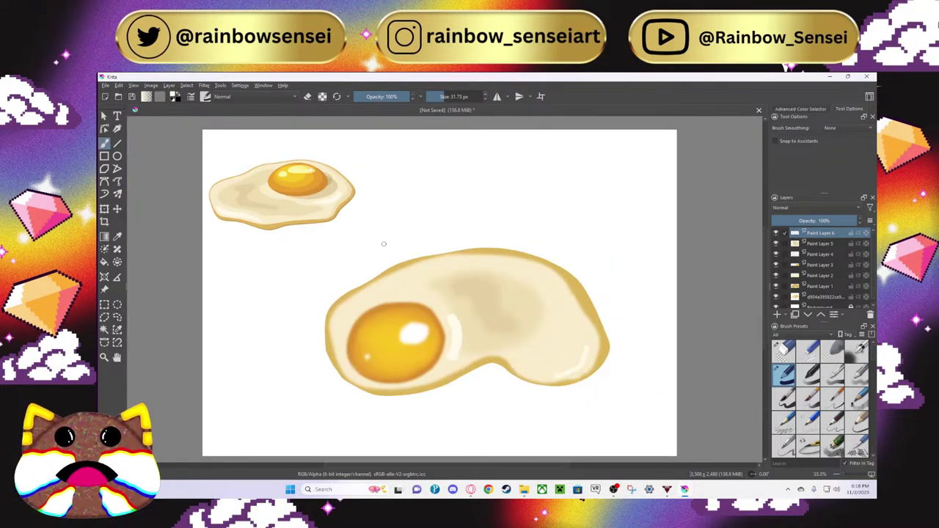
pyautogui.scroll(1, 383, 244)
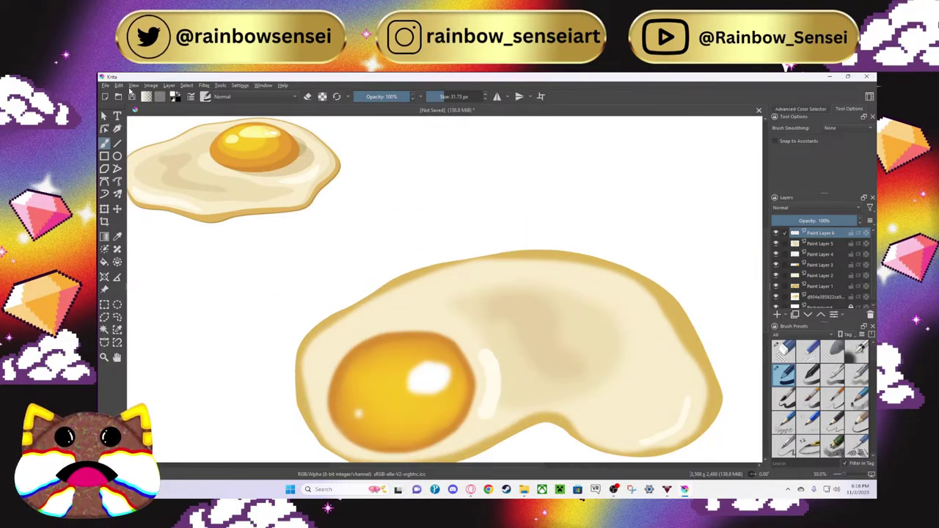
pyautogui.click(133, 85)
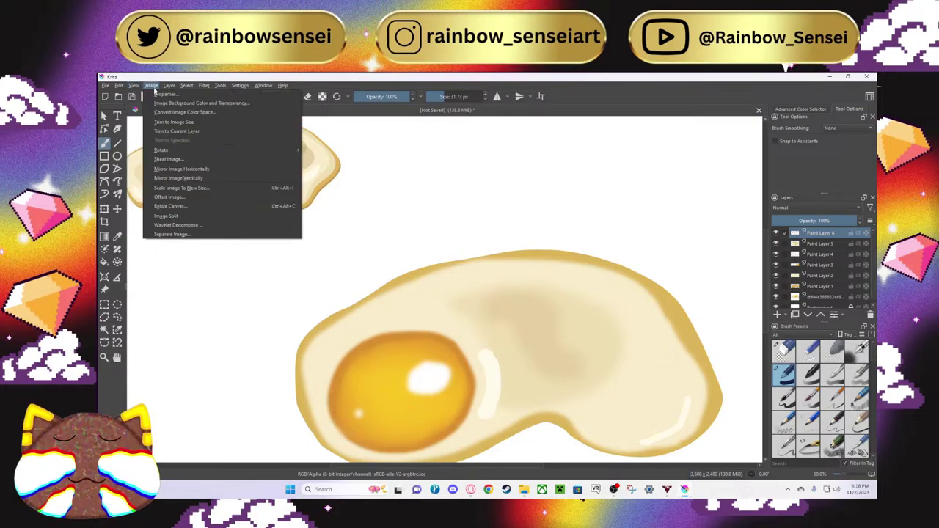
pyautogui.moveTo(206, 87)
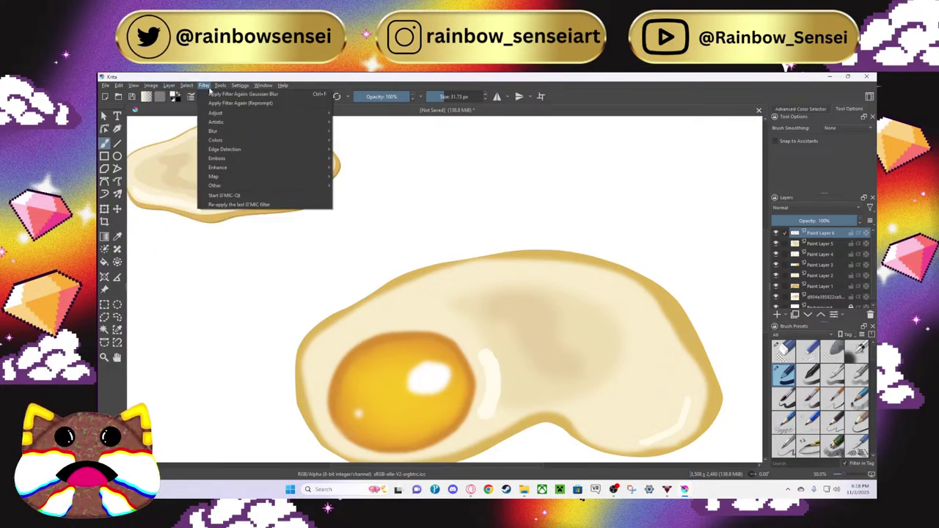
pyautogui.moveTo(304, 132)
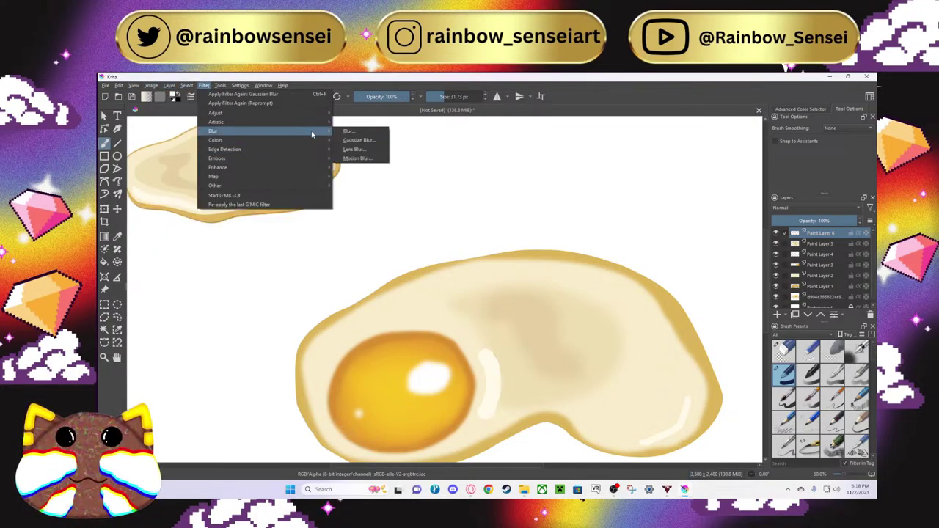
pyautogui.click(352, 132)
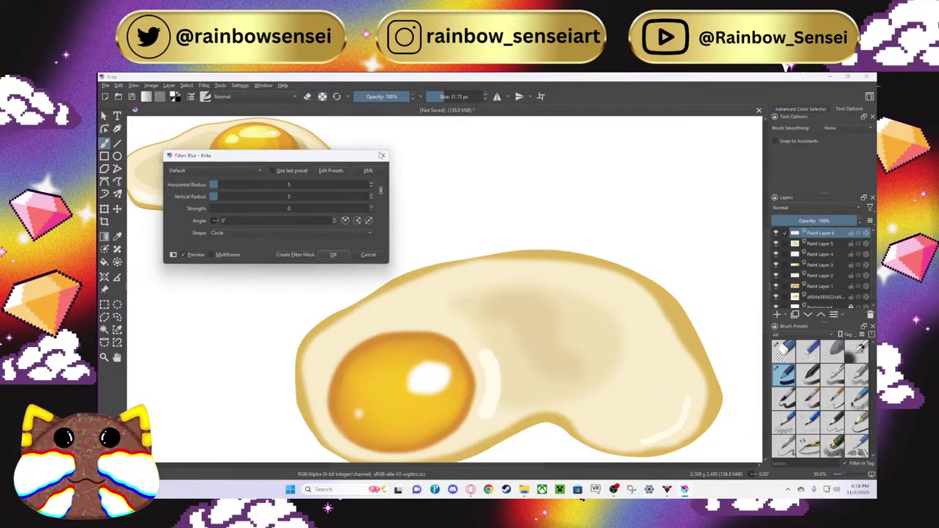
pyautogui.click(380, 155)
pyautogui.click(169, 86)
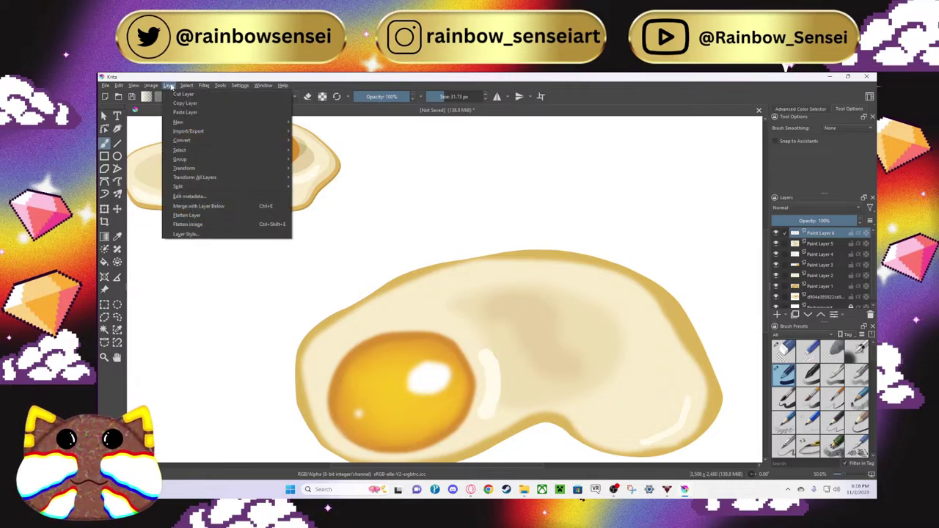
pyautogui.moveTo(204, 86)
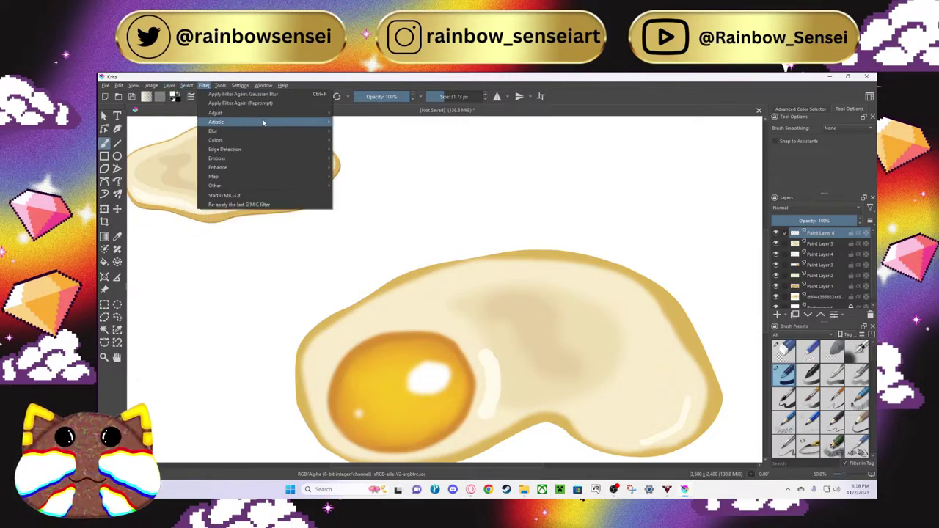
pyautogui.moveTo(289, 131)
pyautogui.click(356, 140)
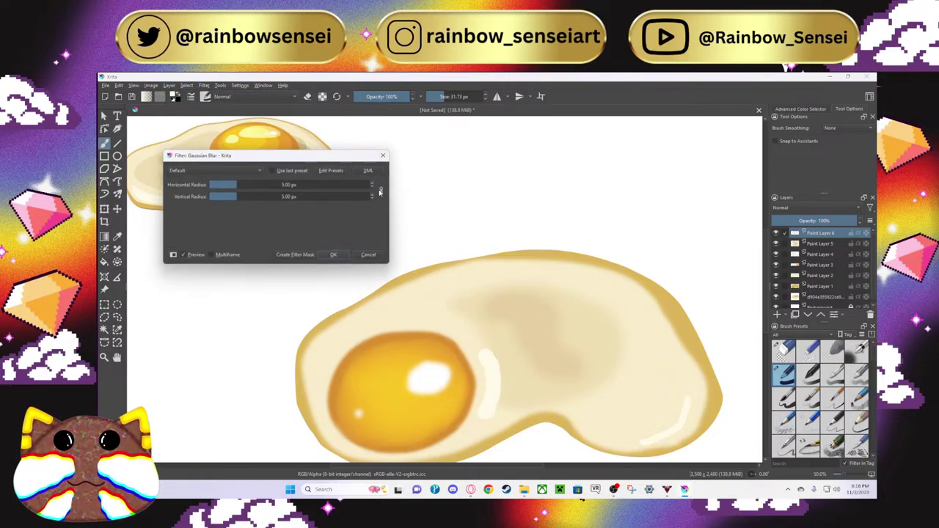
pyautogui.moveTo(236, 198); pyautogui.dragTo(262, 197)
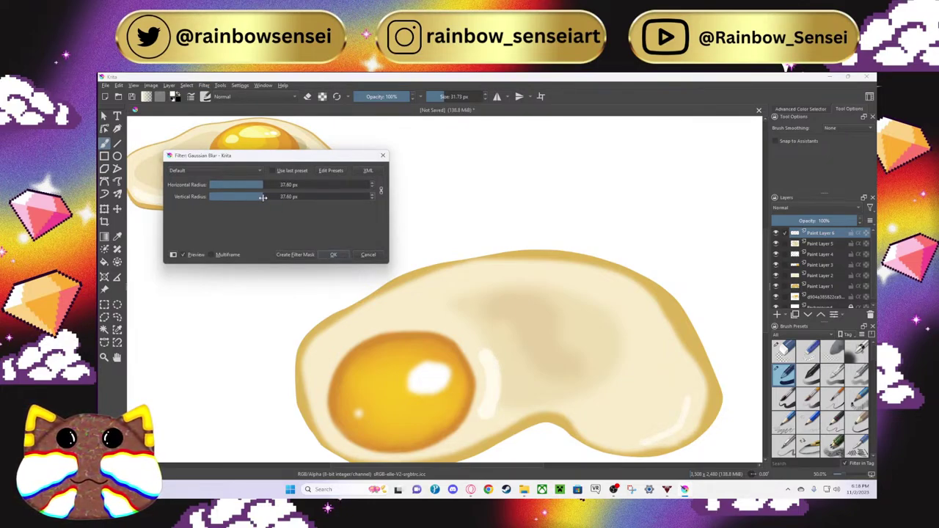
pyautogui.click(383, 155)
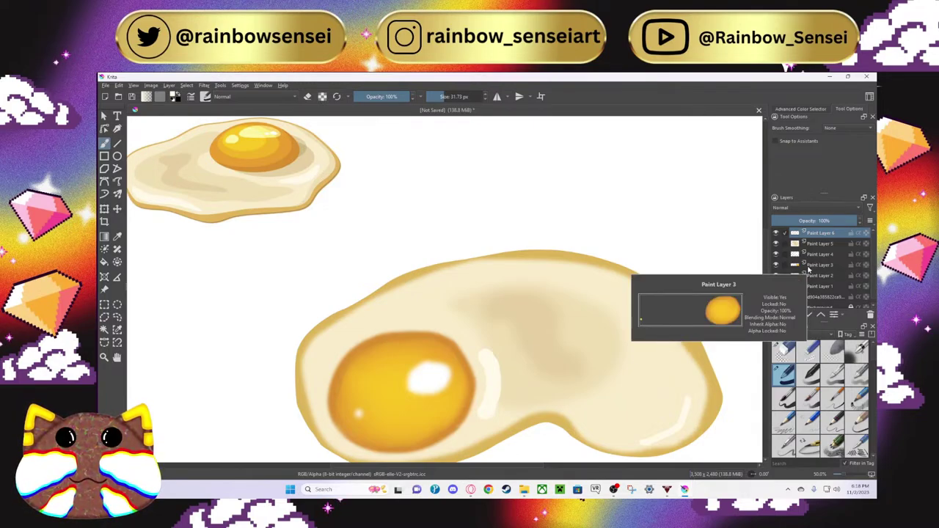
# Step: Add a new paint layer directly above Paint Layer 2, beneath the yolk's layer
pyautogui.click(809, 266)
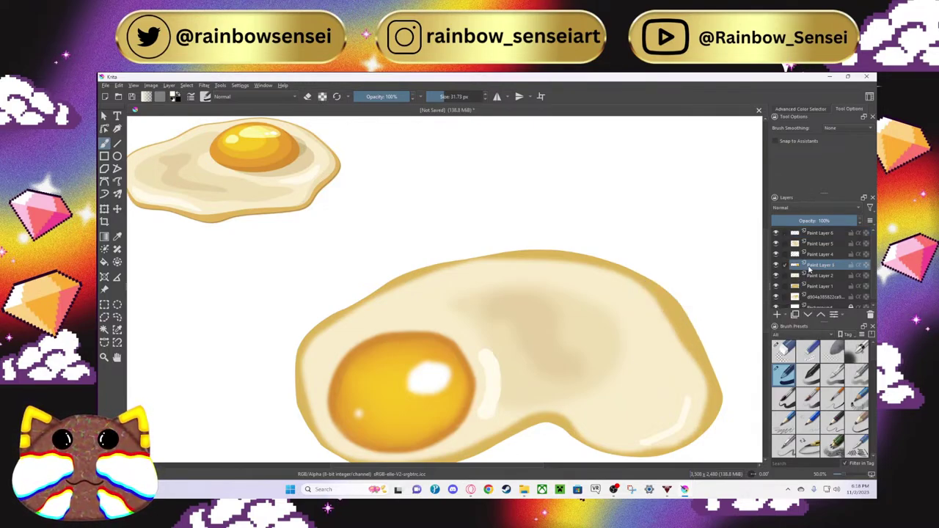
pyautogui.click(812, 276)
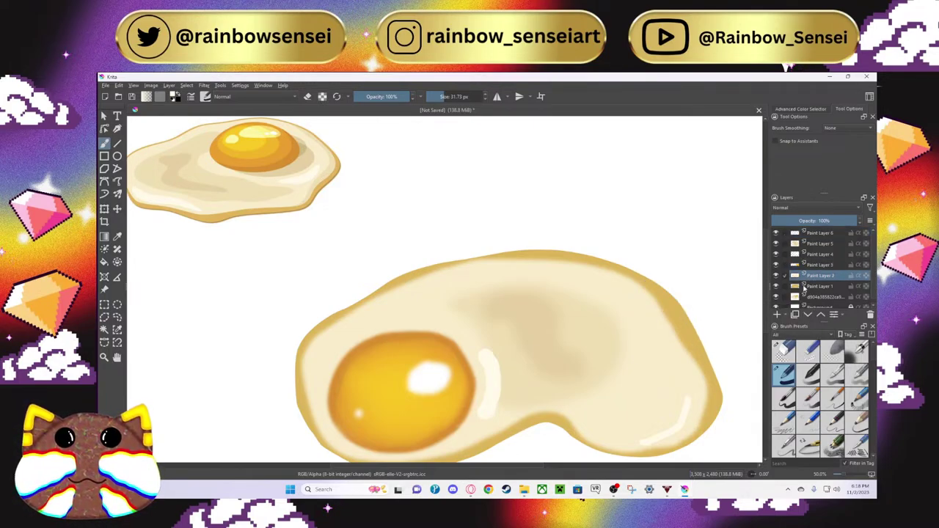
pyautogui.click(779, 316)
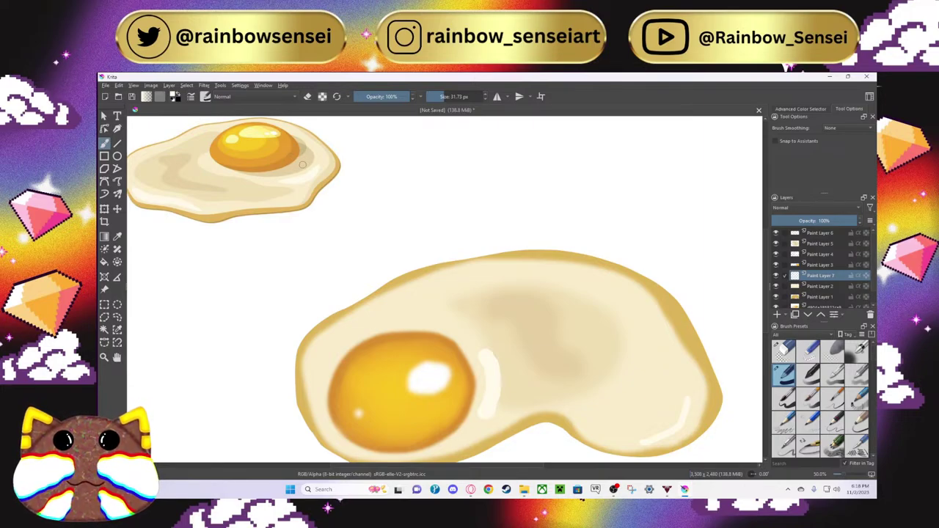
# Step: Apply a Gaussian Blur with a radius of about 48 px to the egg white's highlights on Paint Layer 6
pyautogui.click(820, 233)
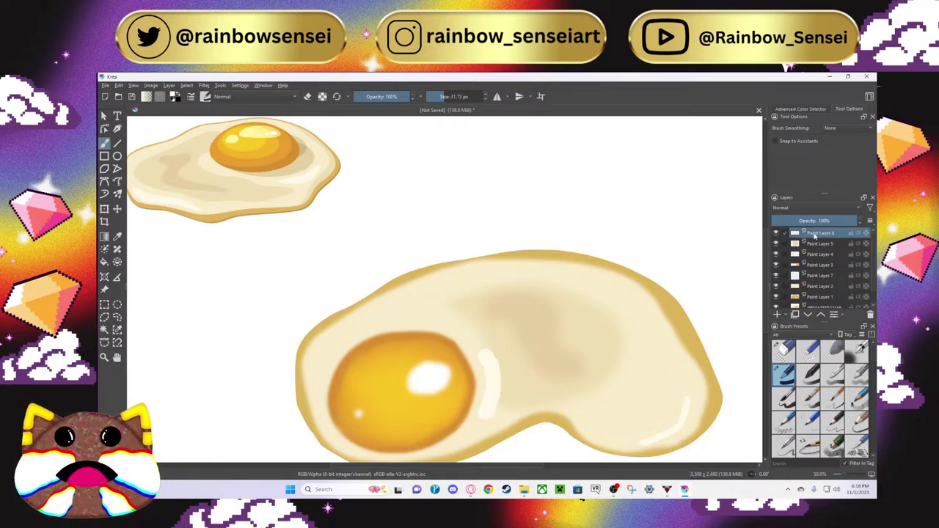
pyautogui.click(204, 85)
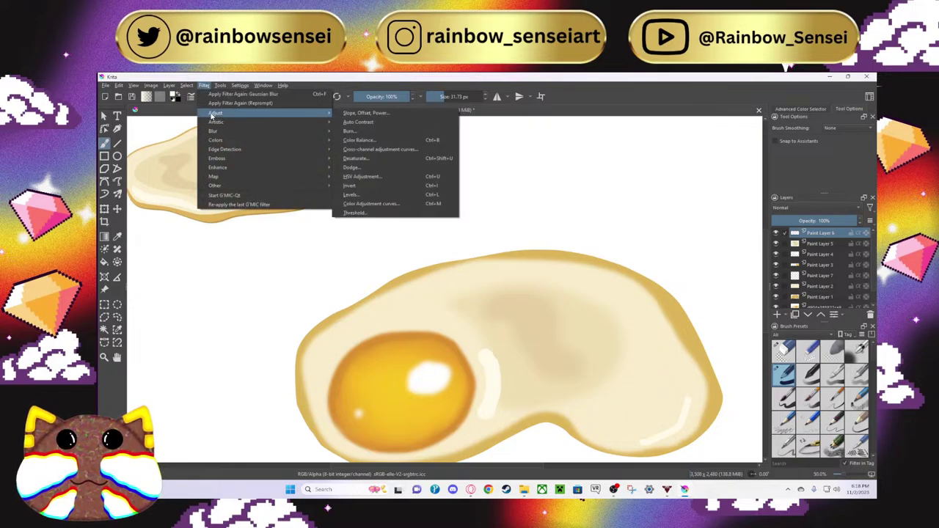
pyautogui.moveTo(217, 132)
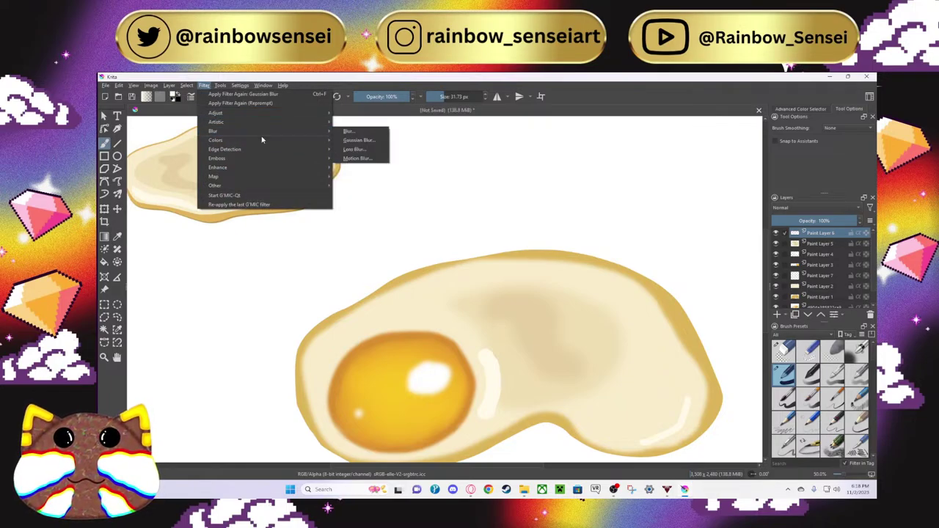
pyautogui.click(344, 139)
pyautogui.moveTo(237, 194); pyautogui.dragTo(268, 196)
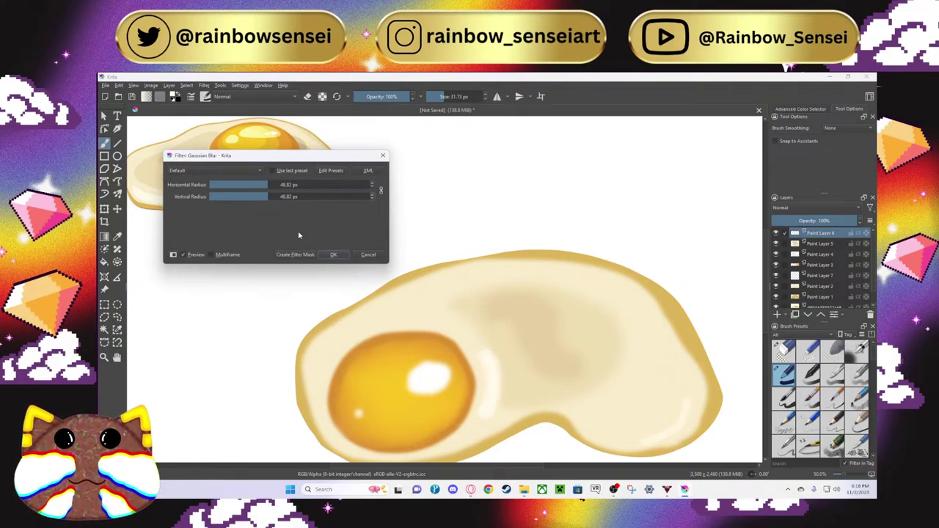
pyautogui.click(332, 255)
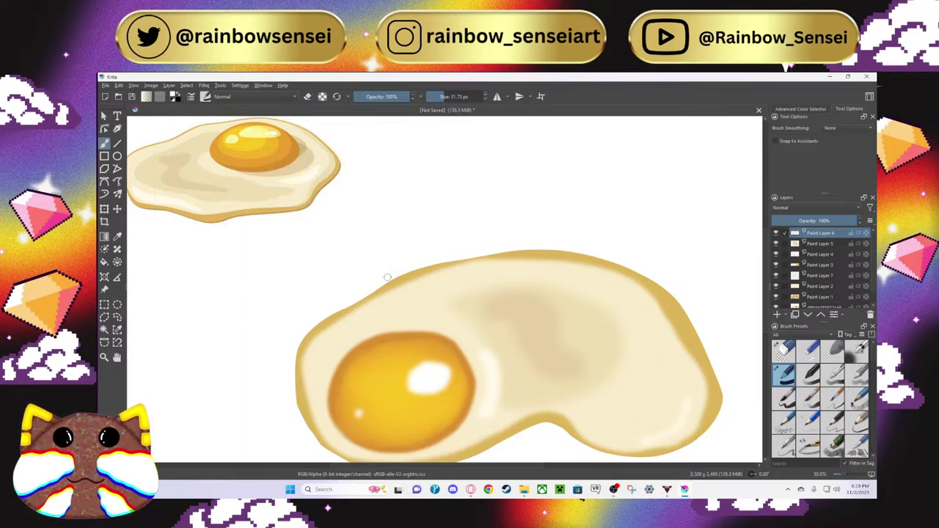
# Step: On Paint Layer 7, sample the shadow colour beside the reference egg's yolk and set the freehand brush size to 46.55 px
pyautogui.click(817, 275)
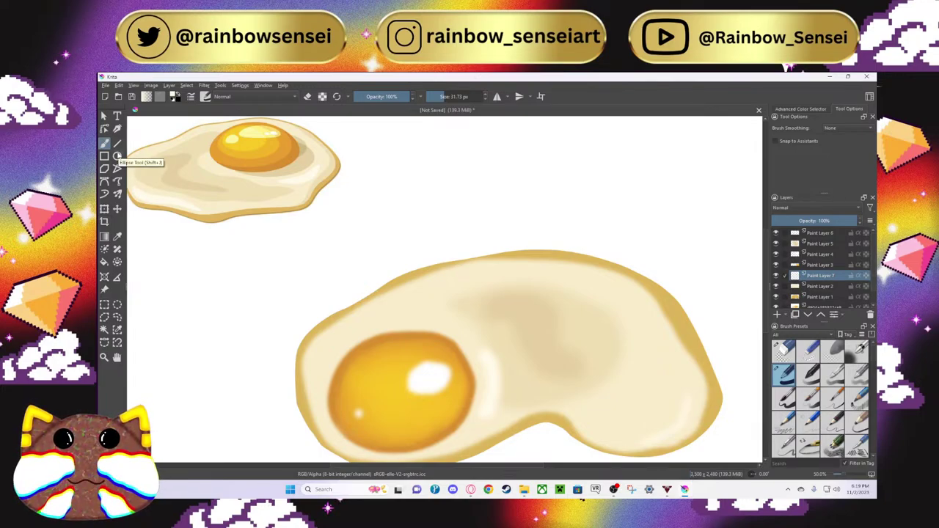
pyautogui.click(118, 237)
pyautogui.click(298, 160)
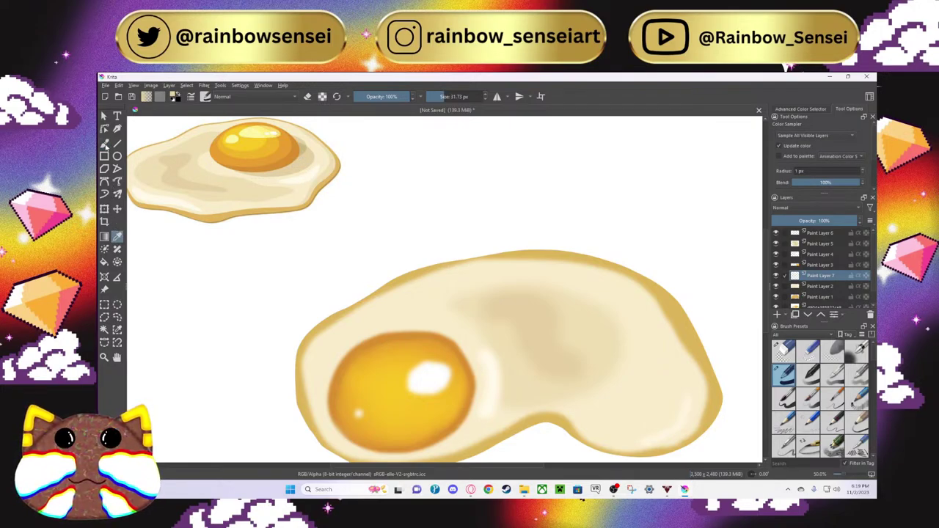
pyautogui.click(104, 143)
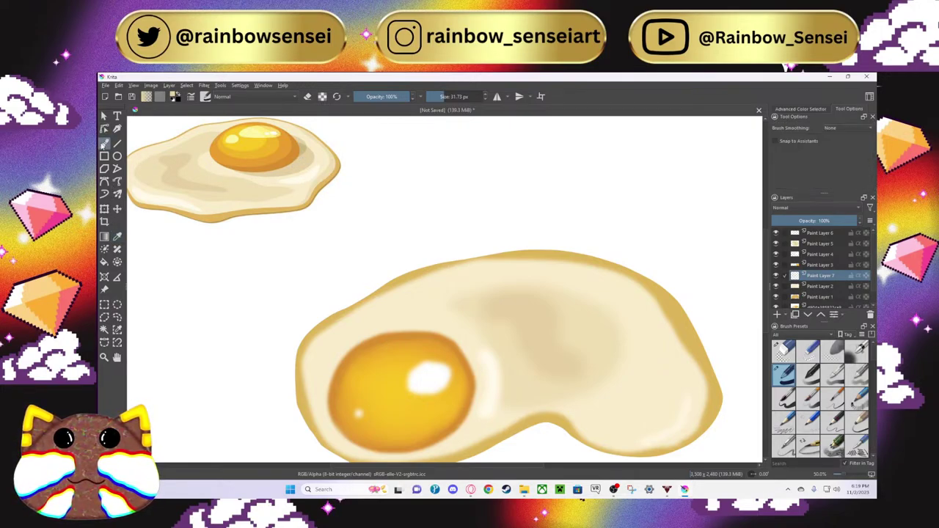
pyautogui.click(835, 129)
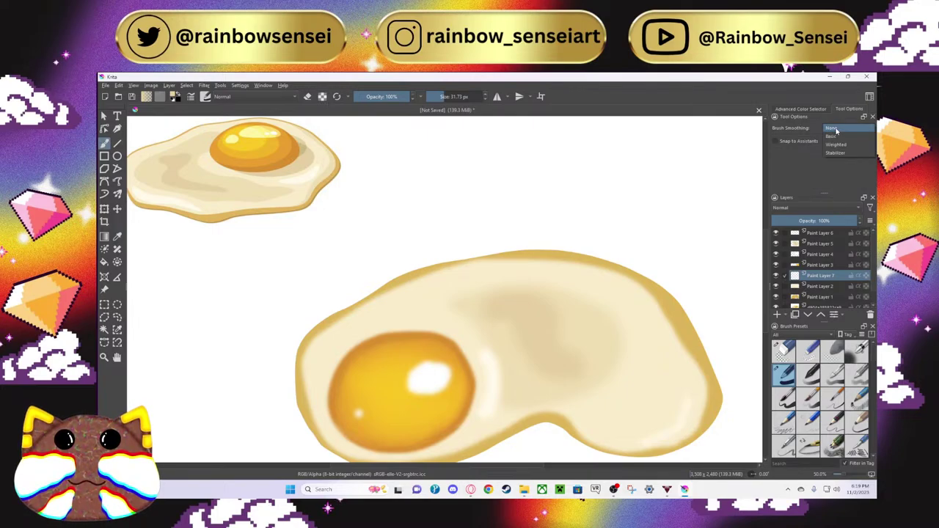
pyautogui.click(834, 129)
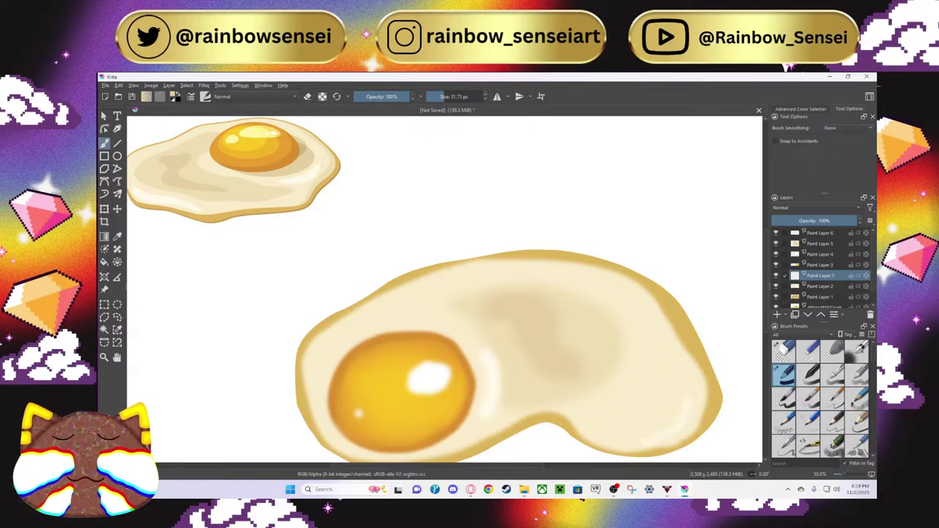
pyautogui.click(442, 99)
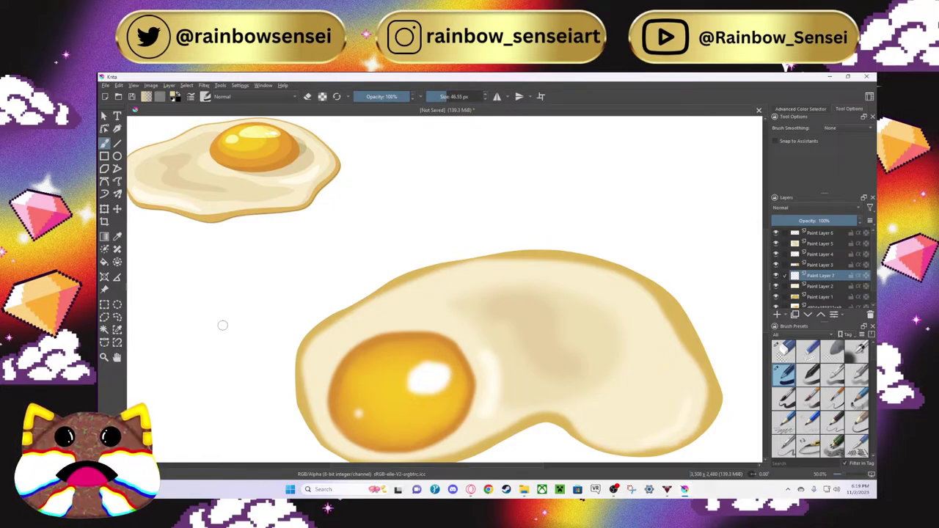
# Step: Try a curved shadow stroke along the yolk's right edge and undo it
pyautogui.moveTo(452, 338)
pyautogui.mouseDown()
pyautogui.moveTo(475, 389)
pyautogui.moveTo(465, 424)
pyautogui.mouseUp()
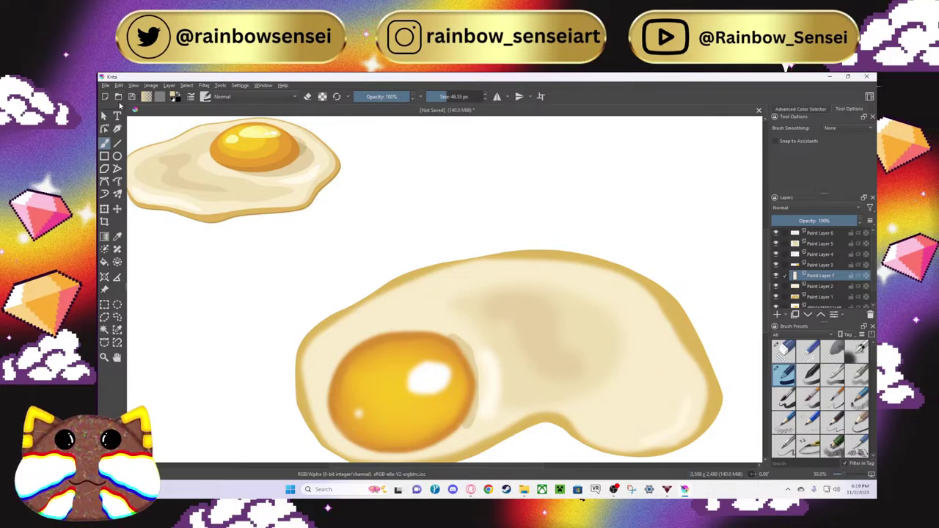
pyautogui.click(133, 85)
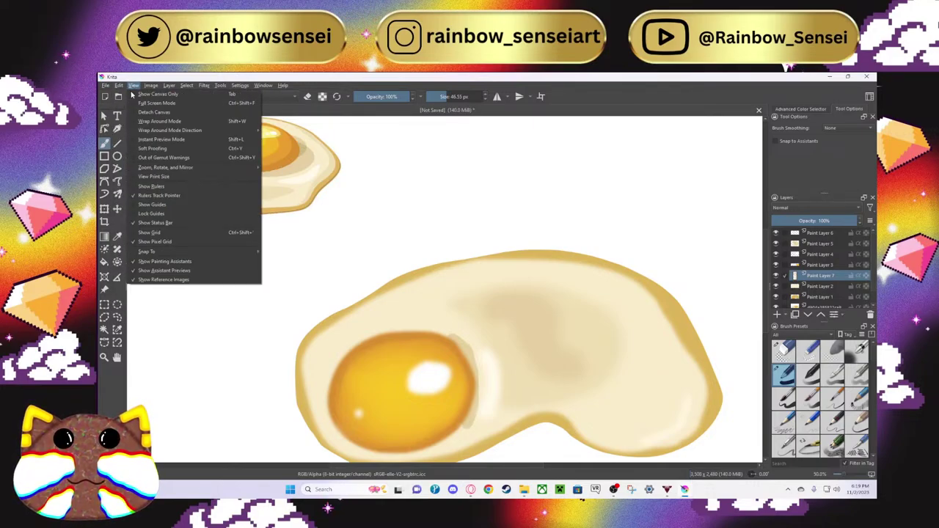
pyautogui.click(147, 93)
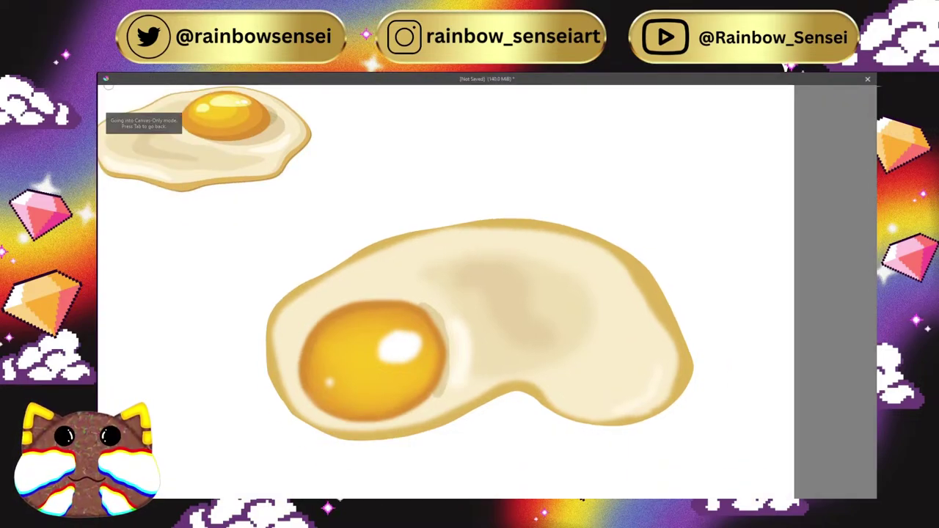
pyautogui.rightClick(184, 195)
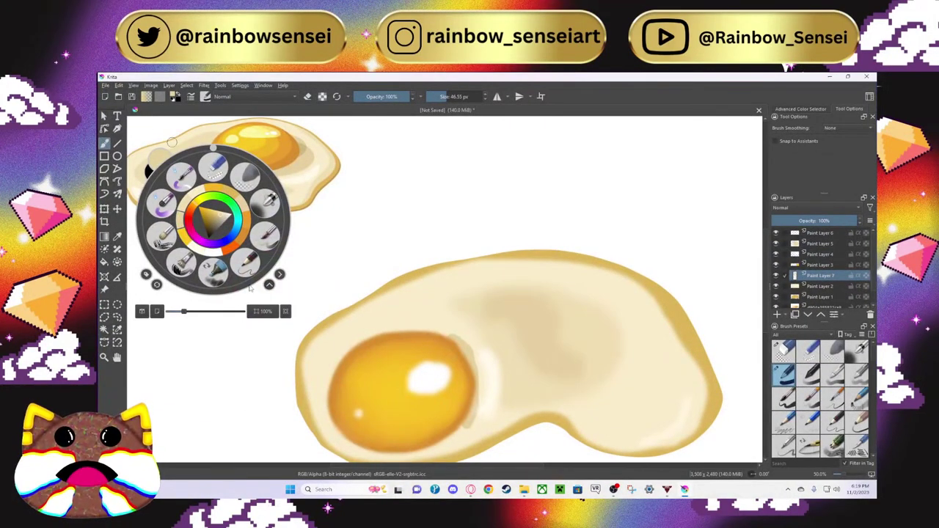
pyautogui.click(410, 194)
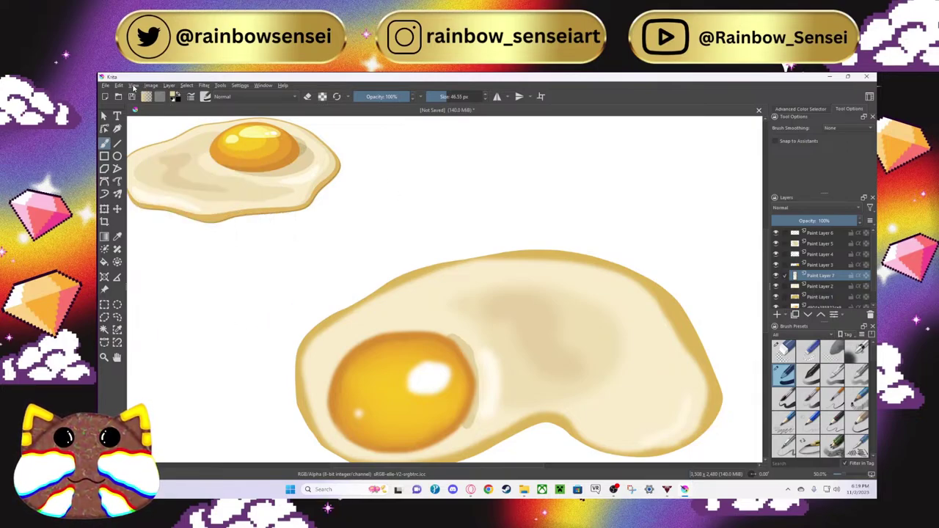
pyautogui.click(133, 87)
pyautogui.moveTo(118, 85)
pyautogui.click(161, 93)
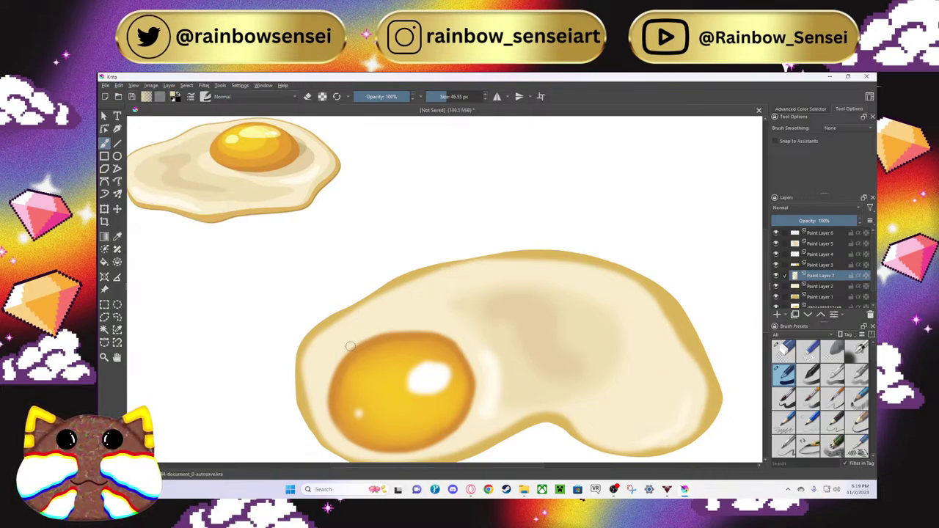
# Step: Try a shadow stroke along the yolk's upper-left edge and undo it
pyautogui.moveTo(345, 351); pyautogui.dragTo(404, 331)
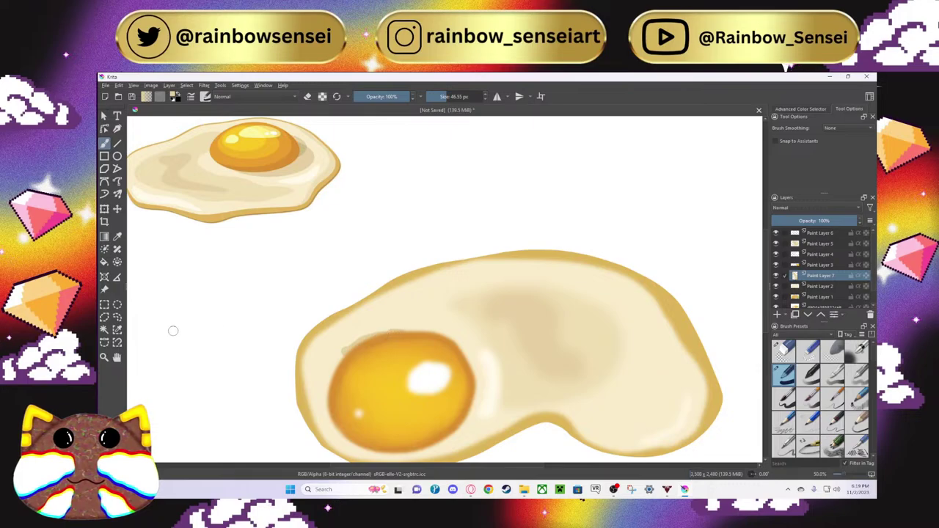
pyautogui.click(118, 85)
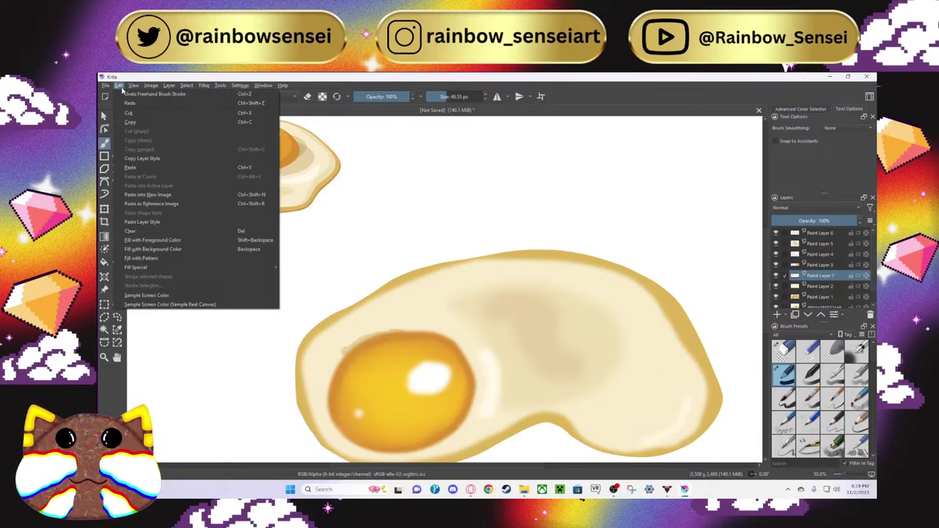
pyautogui.click(147, 93)
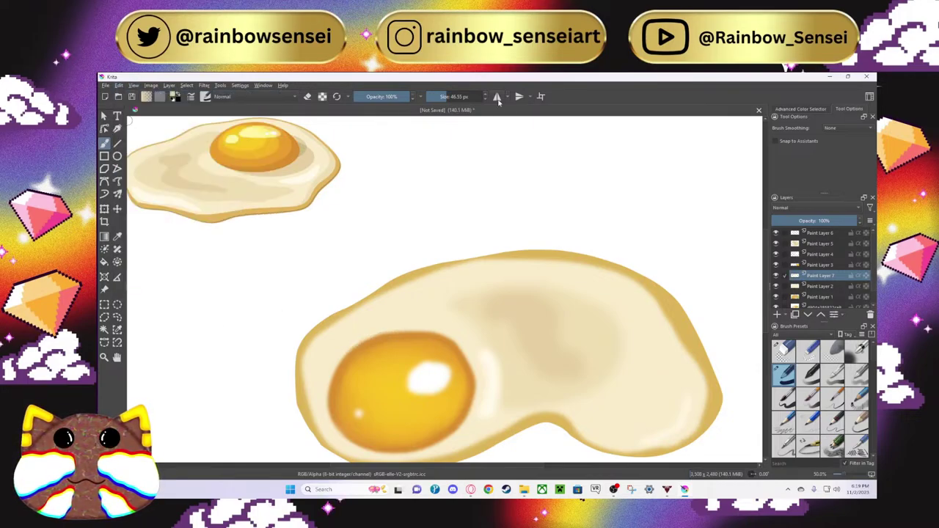
# Step: Set the brush size to 102.27 px and paint a wide shadow band around the yolk's upper-left edge on Paint Layer 7
pyautogui.click(452, 97)
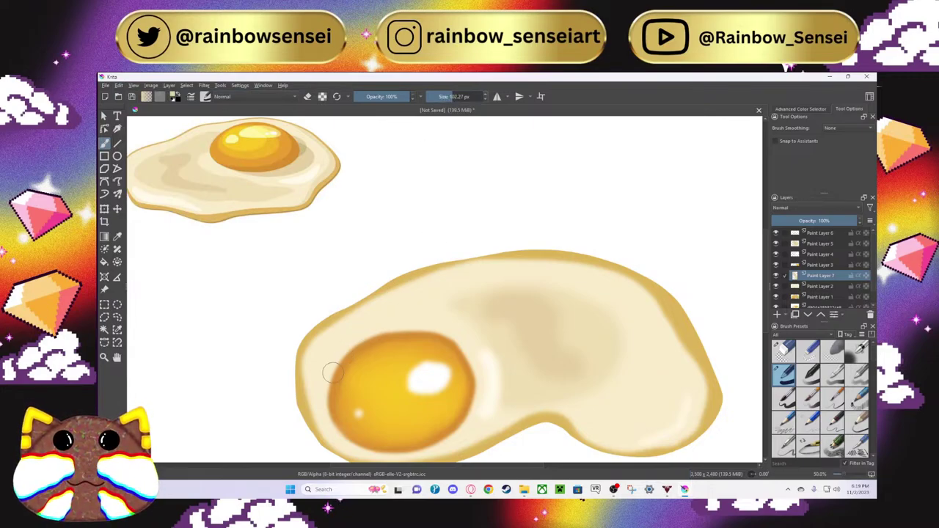
pyautogui.moveTo(332, 373)
pyautogui.mouseDown()
pyautogui.moveTo(347, 348)
pyautogui.moveTo(367, 340)
pyautogui.moveTo(443, 334)
pyautogui.moveTo(428, 320)
pyautogui.moveTo(394, 319)
pyautogui.moveTo(356, 331)
pyautogui.moveTo(325, 362)
pyautogui.mouseUp()
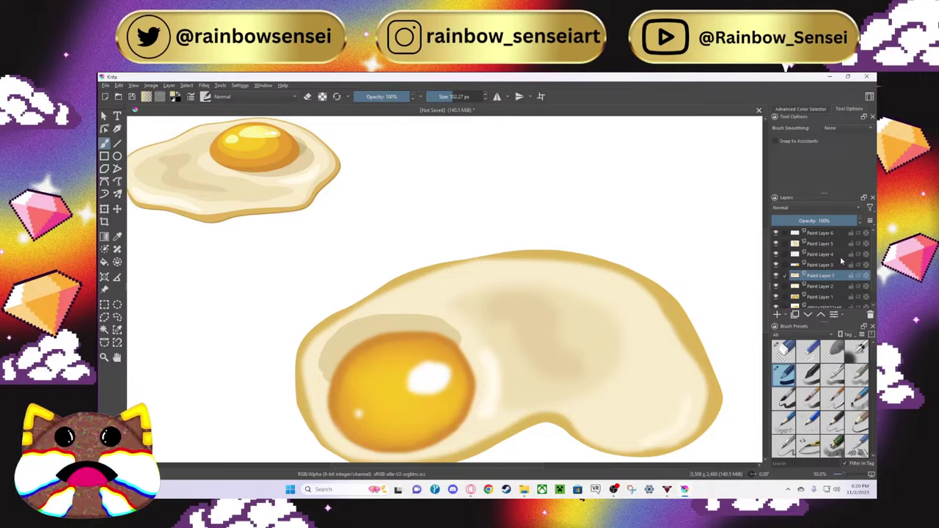
# Step: Apply a Gaussian Blur with a radius of about 60 px to the yolk's shadow on Paint Layer 7
pyautogui.moveTo(841, 260)
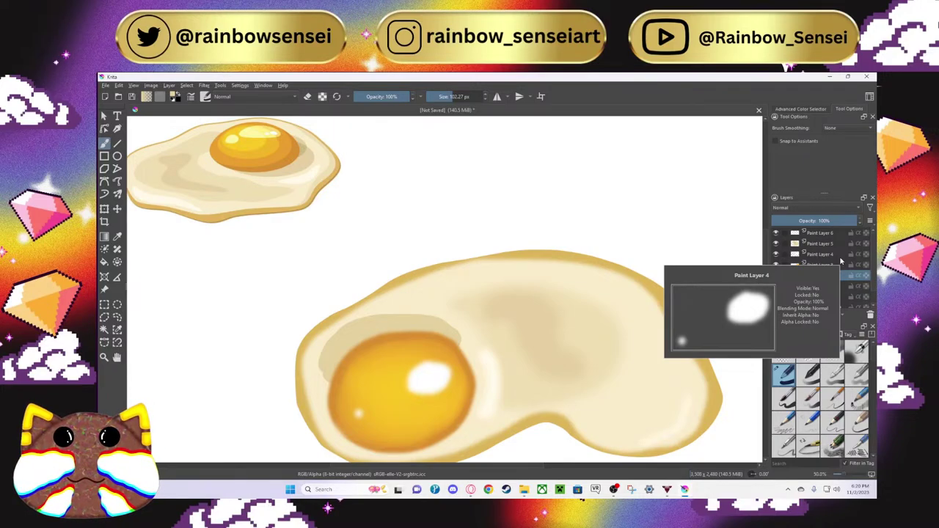
pyautogui.scroll(-1, 625, 275)
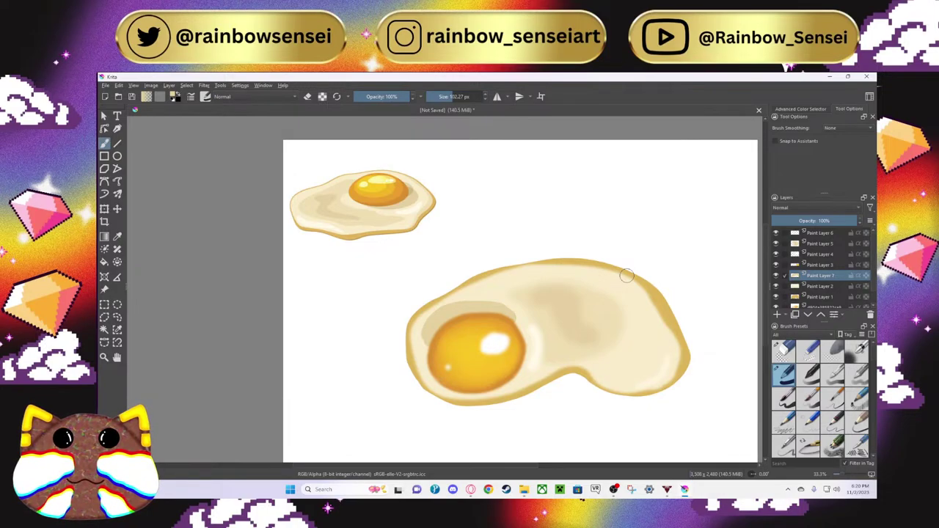
pyautogui.click(188, 85)
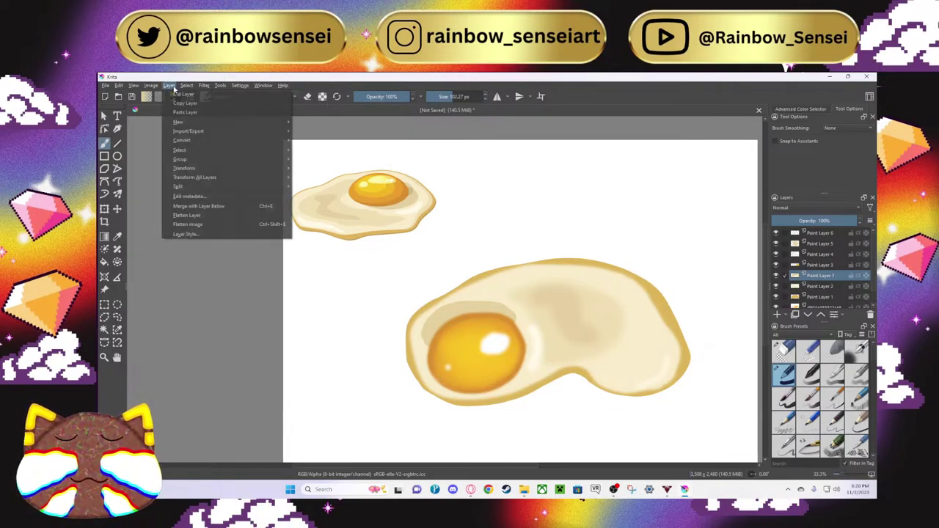
pyautogui.moveTo(204, 85)
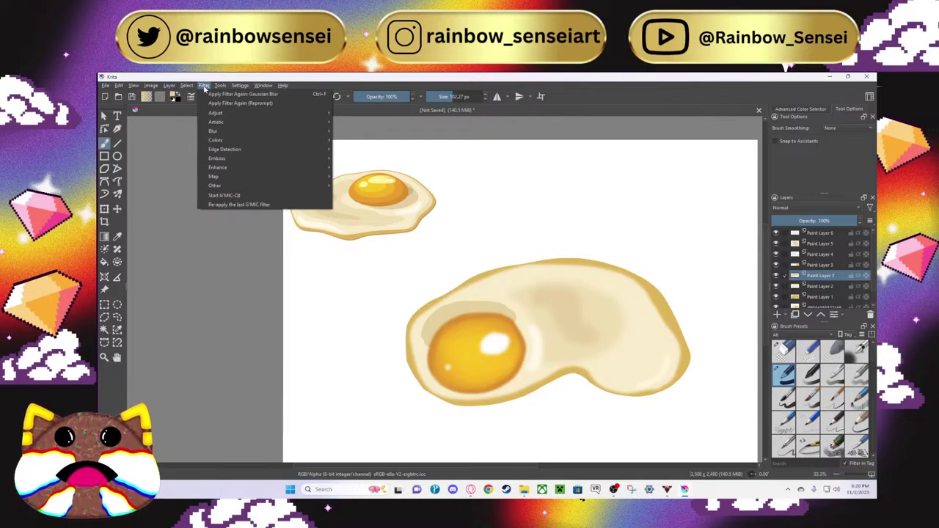
pyautogui.moveTo(237, 132)
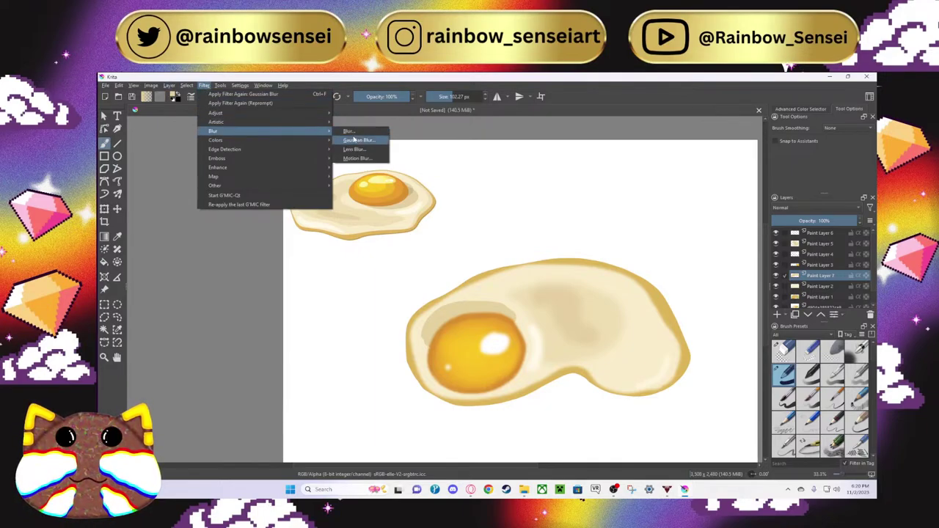
pyautogui.click(354, 140)
pyautogui.moveTo(236, 193); pyautogui.dragTo(274, 197)
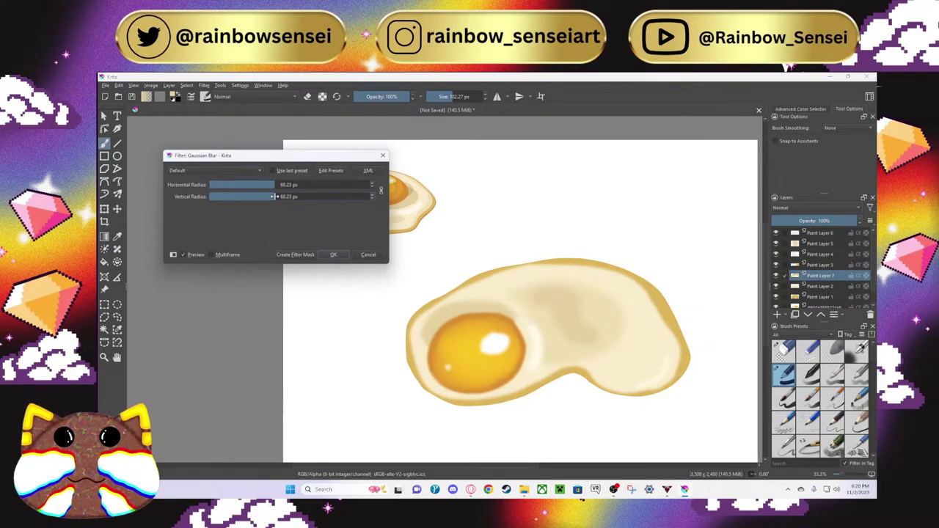
pyautogui.click(333, 255)
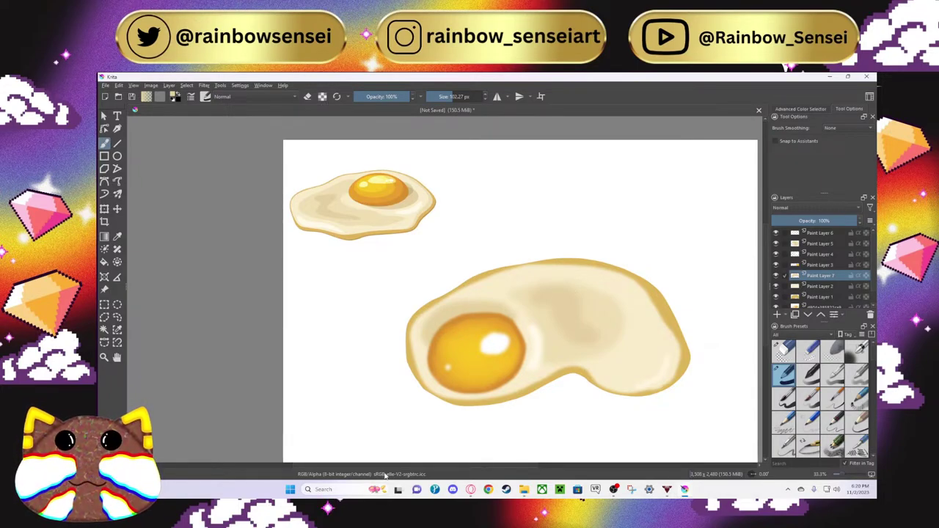
# Step: Save the painting as the Krita document "egg" in the Downloads folder and close it
pyautogui.moveTo(390, 471); pyautogui.dragTo(404, 471)
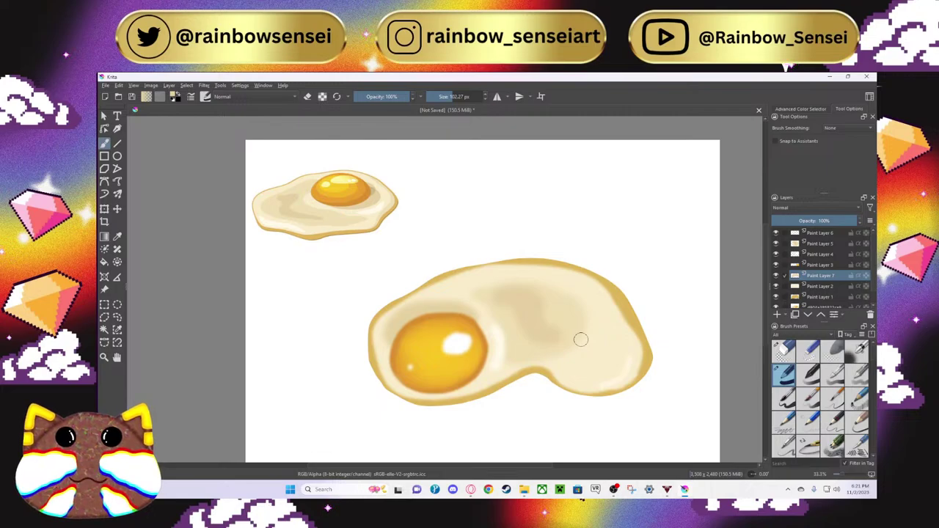
pyautogui.click(106, 86)
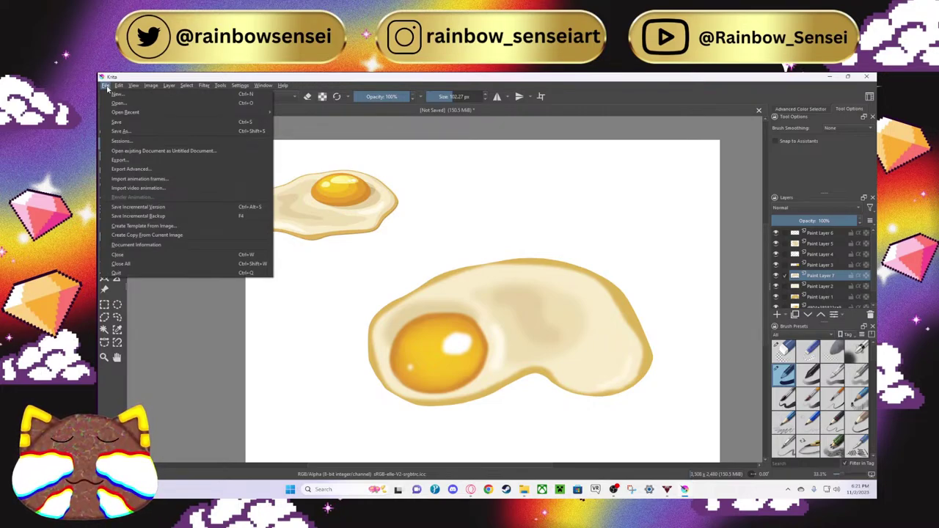
pyautogui.click(144, 124)
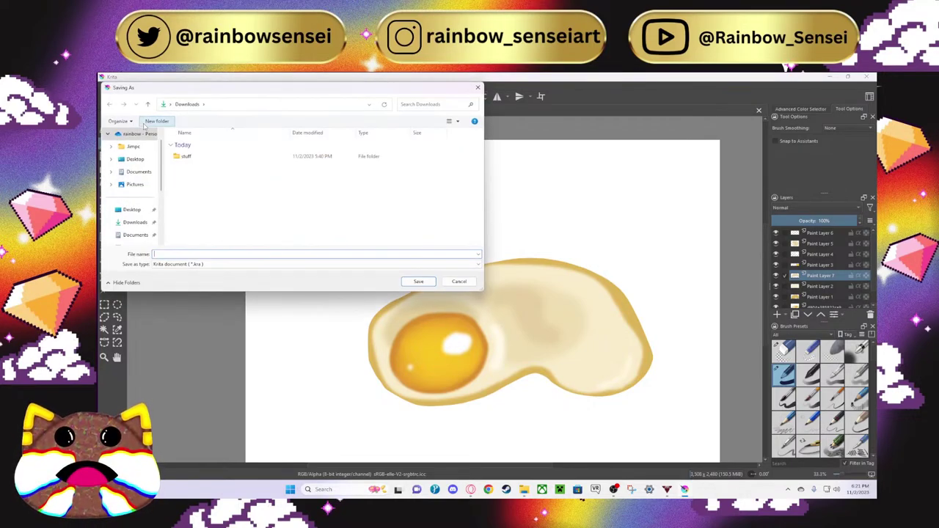
pyautogui.click(180, 156)
pyautogui.click(195, 255)
pyautogui.write('egg')
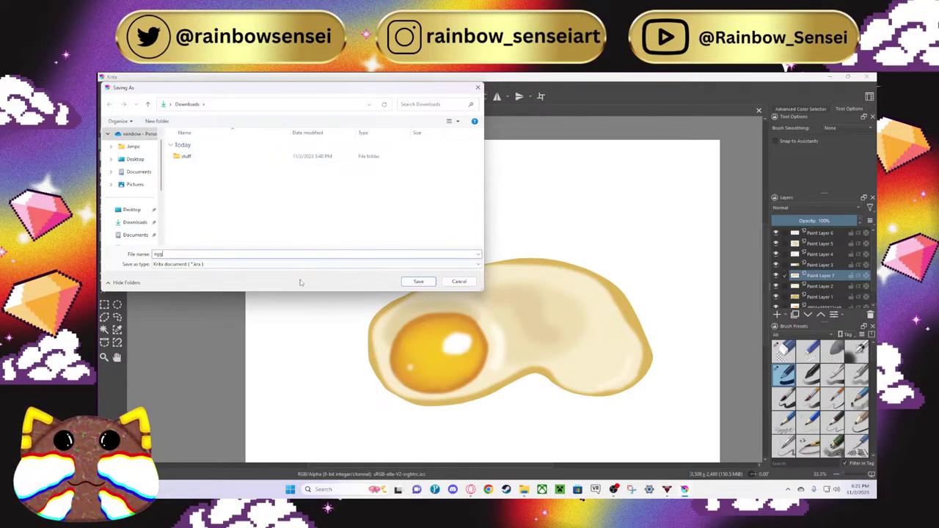
pyautogui.click(415, 282)
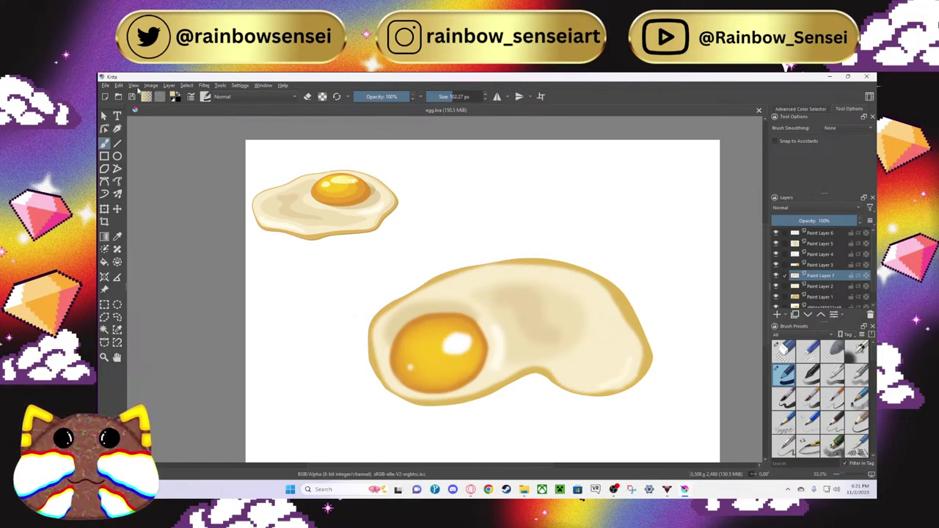
pyautogui.click(104, 86)
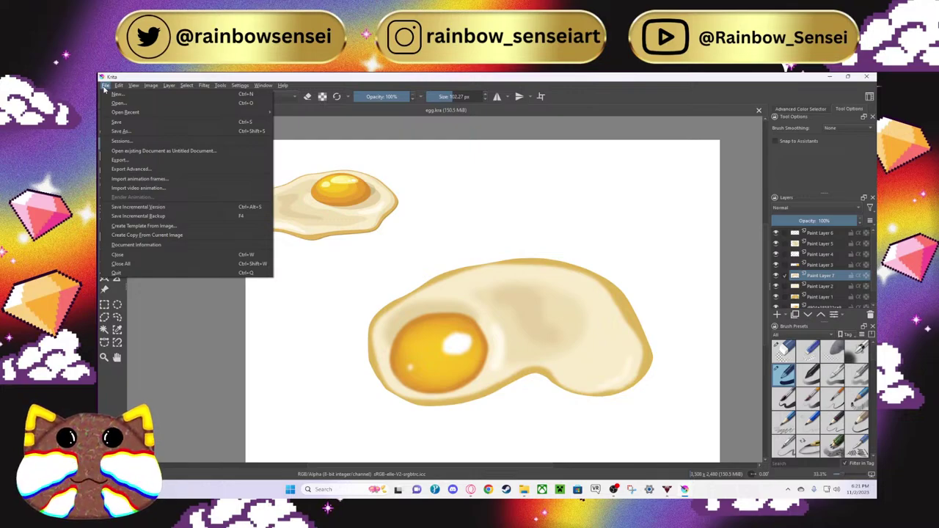
pyautogui.click(170, 254)
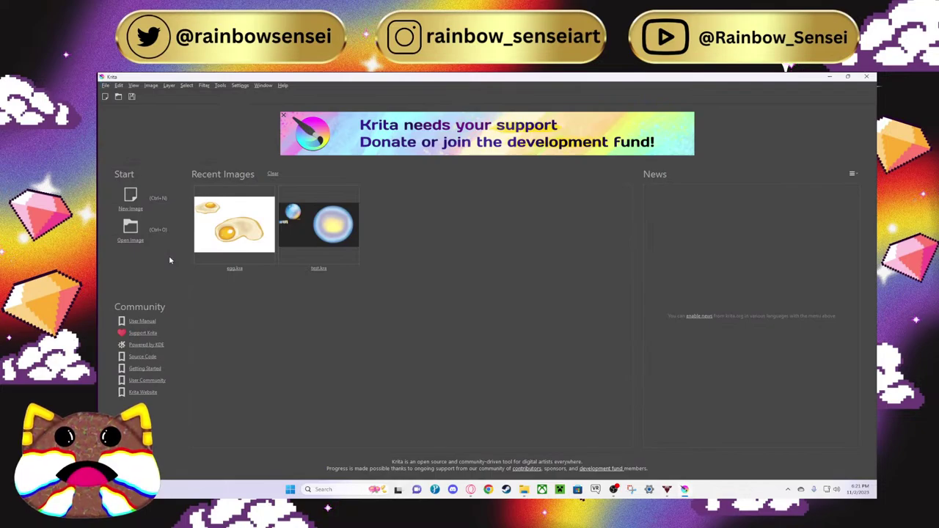
# Step: Switch to Pinterest in the browser, leave the fried egg pin and open the saved "material studying" board
pyautogui.click(470, 490)
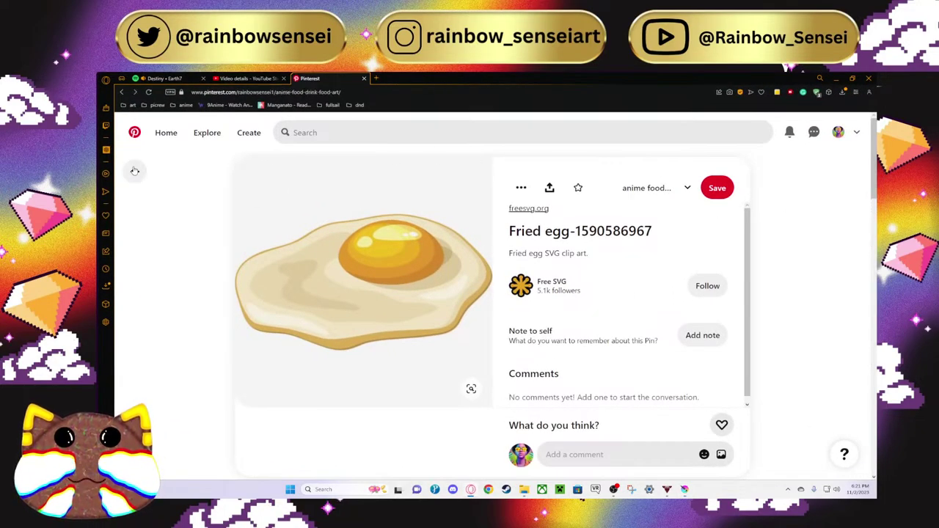
pyautogui.click(135, 171)
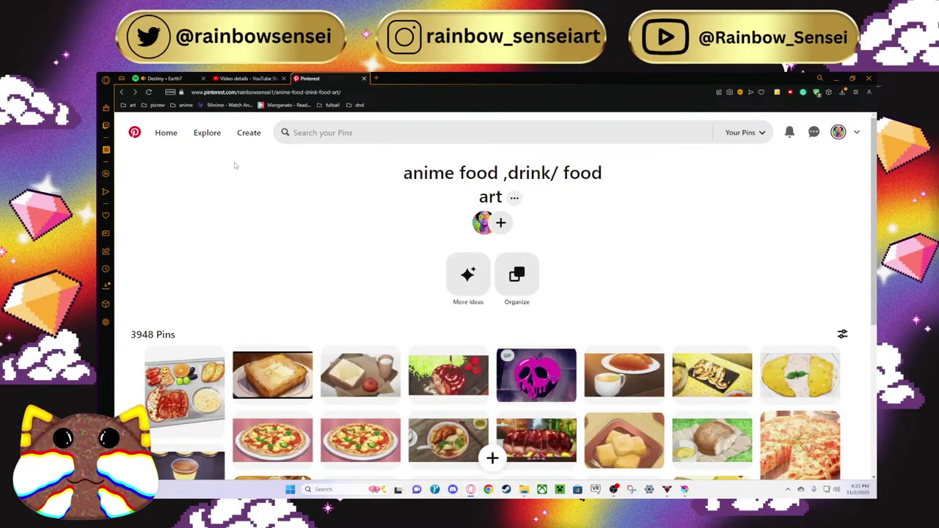
pyautogui.scroll(-3, 235, 165)
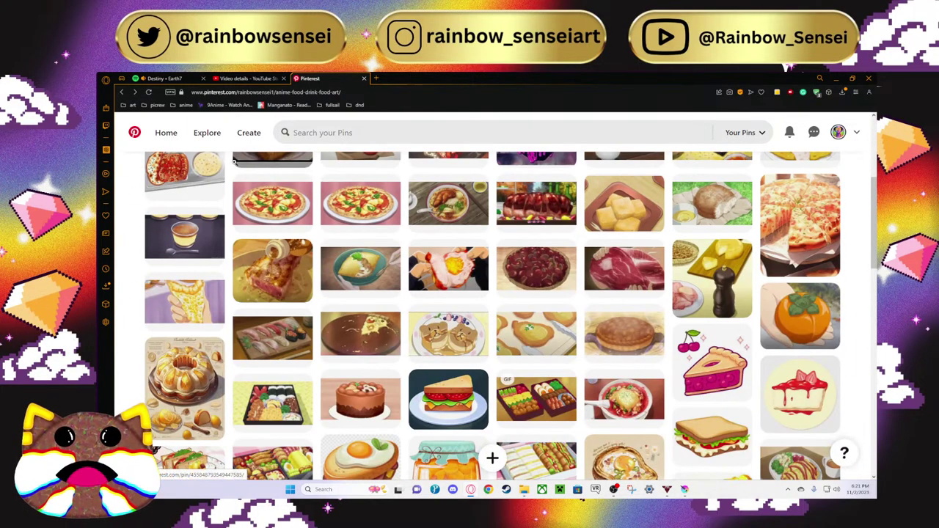
pyautogui.scroll(-3, 234, 163)
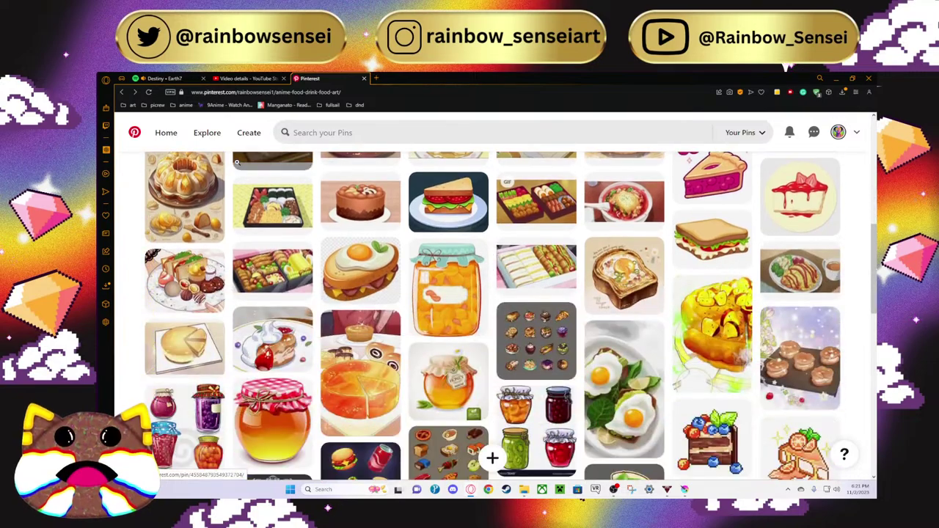
pyautogui.click(838, 134)
pyautogui.scroll(-3, 501, 352)
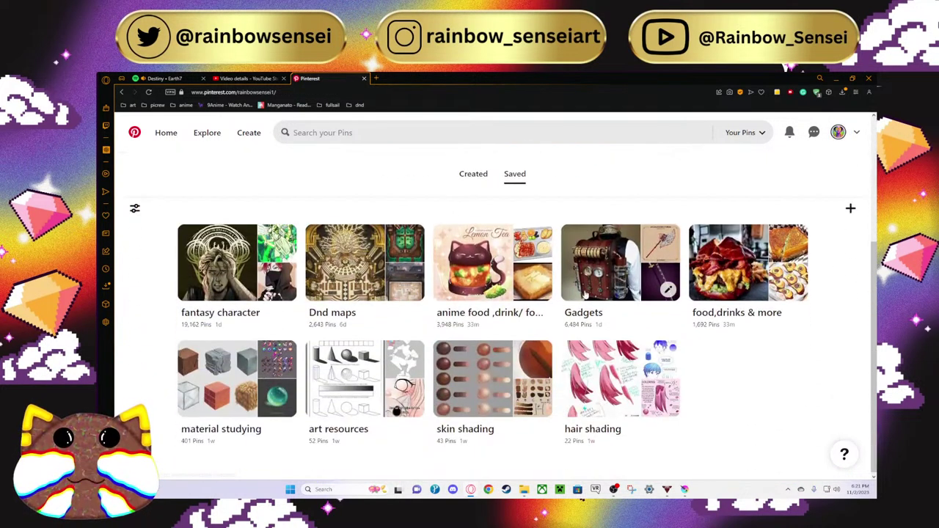
pyautogui.click(281, 373)
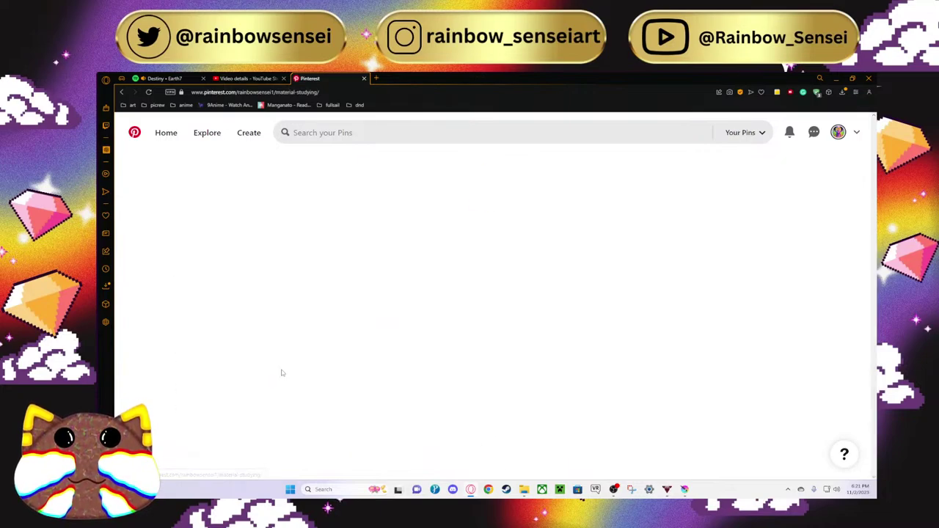
# Step: Look through the "material studying" board for a new reference and open the single clear ice cube pin
pyautogui.scroll(-1, 394, 256)
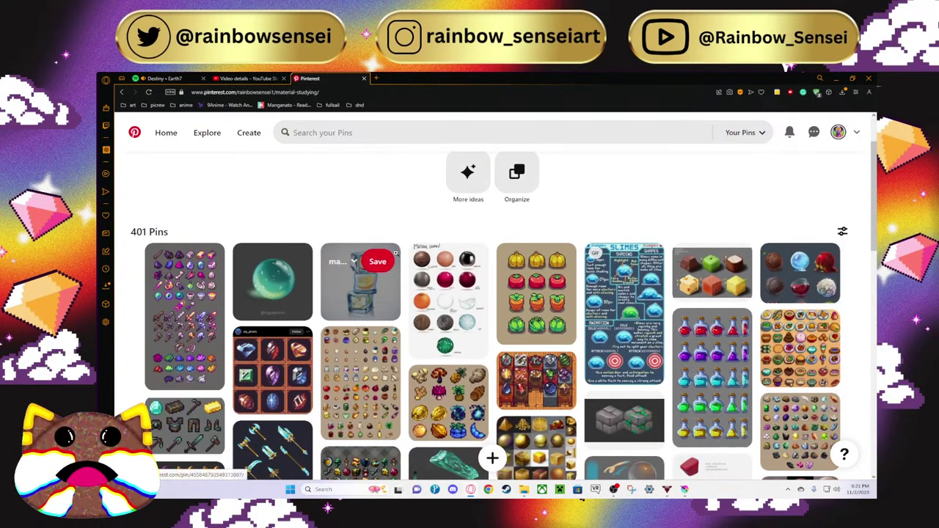
pyautogui.scroll(-3, 395, 252)
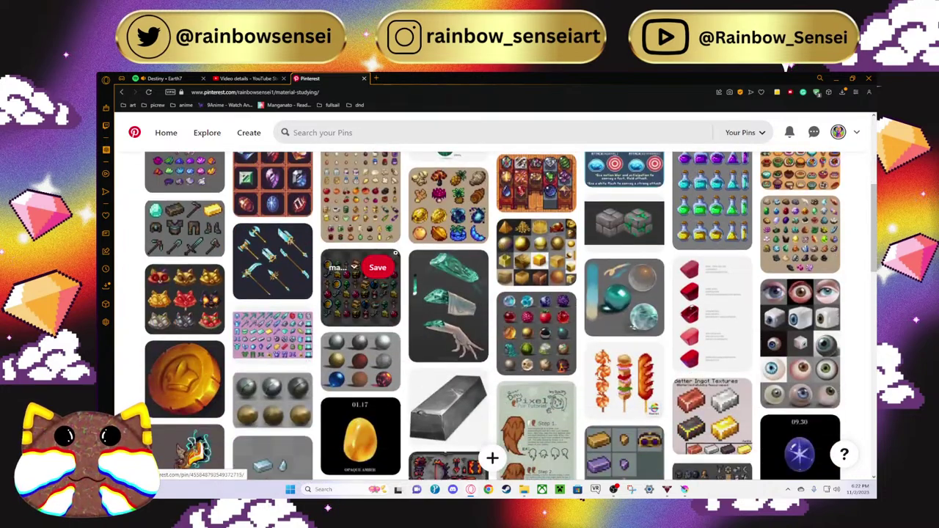
pyautogui.scroll(-3, 395, 252)
pyautogui.scroll(-3, 395, 252)
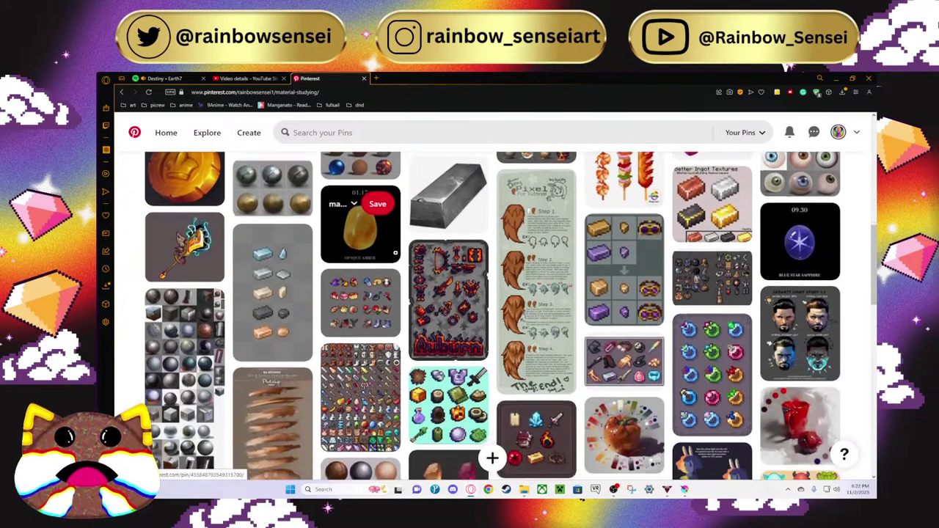
pyautogui.scroll(-3, 394, 253)
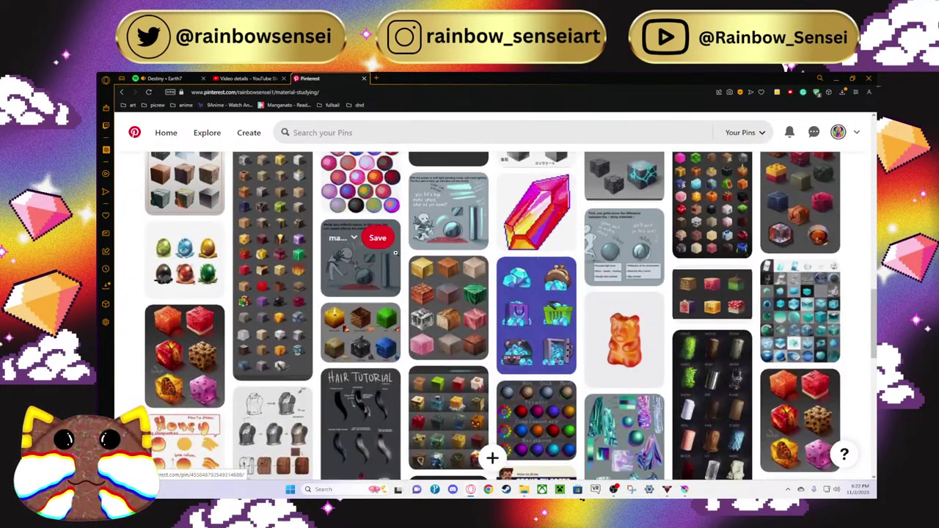
pyautogui.scroll(-2, 395, 253)
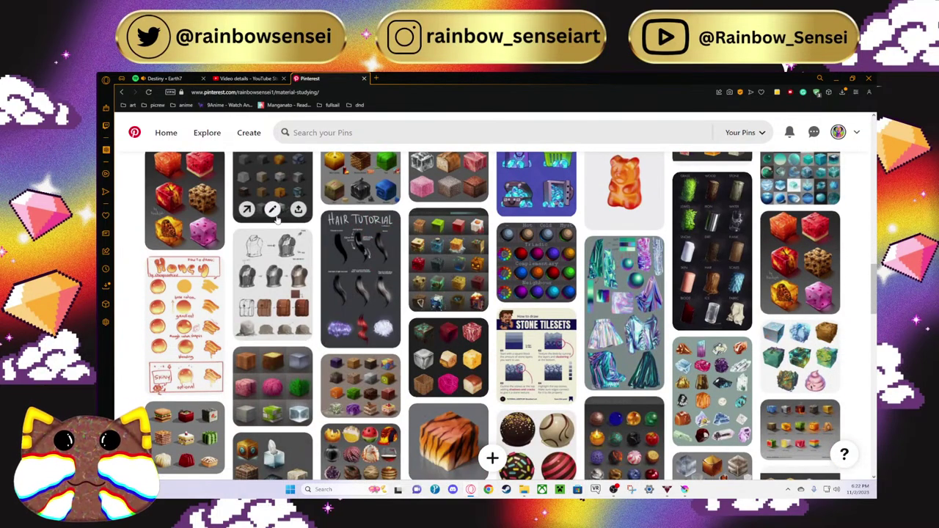
pyautogui.scroll(-3, 269, 223)
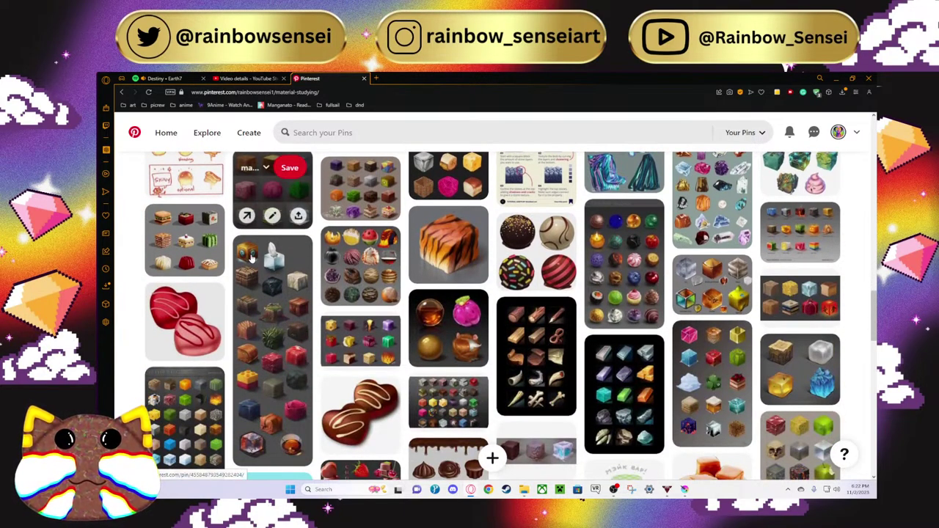
pyautogui.scroll(-3, 290, 238)
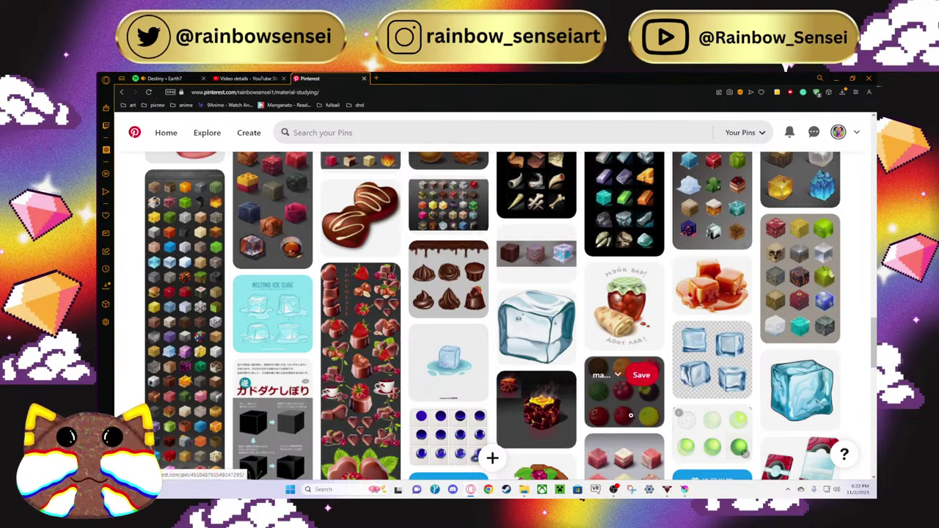
pyautogui.scroll(-2, 636, 421)
pyautogui.scroll(3, 612, 394)
pyautogui.click(540, 433)
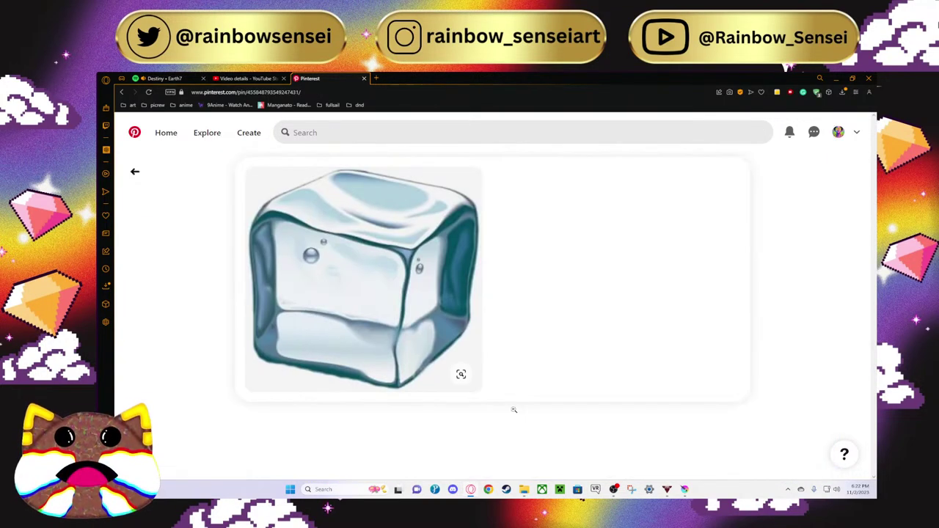
# Step: Save the ice cube pin's image as a JPEG in the Downloads folder
pyautogui.scroll(-3, 323, 230)
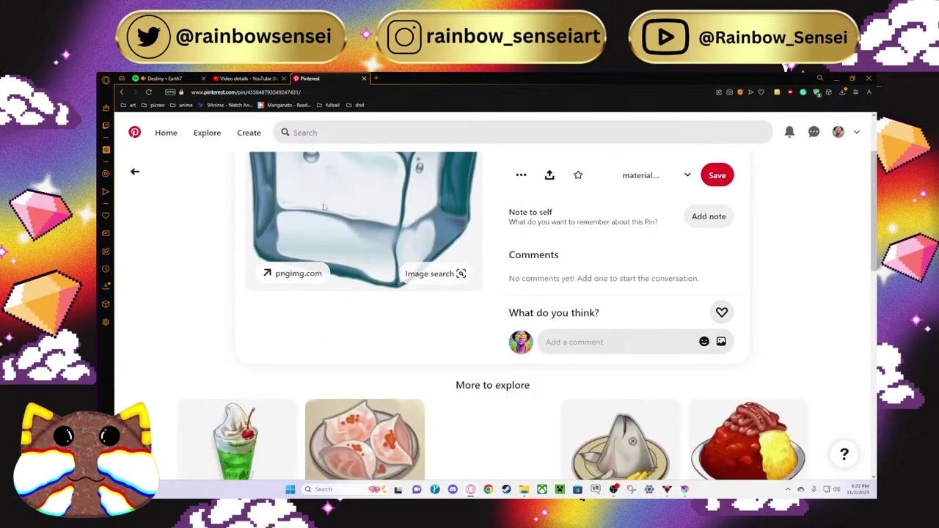
pyautogui.scroll(3, 323, 208)
pyautogui.rightClick(345, 208)
pyautogui.click(359, 231)
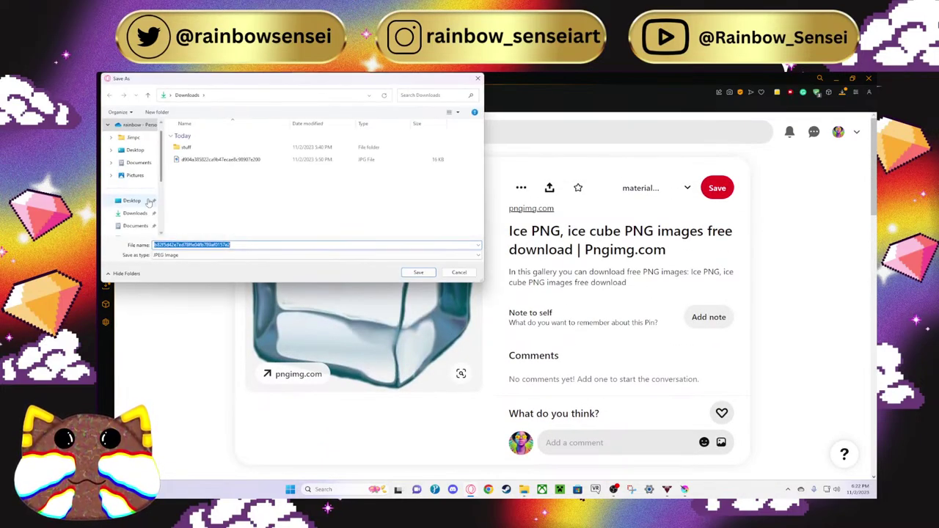
pyautogui.click(418, 272)
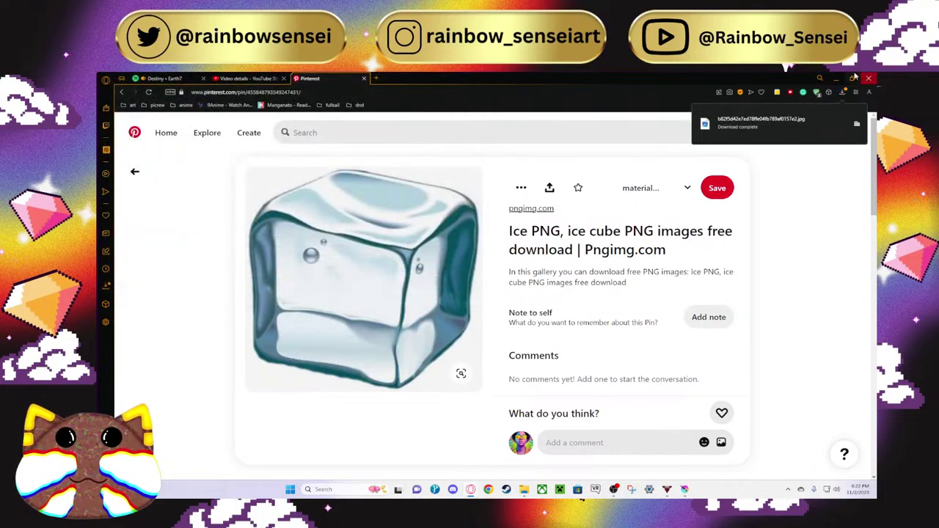
# Step: Switch to Krita and create a new 3508 by 2480 px document at 300 pixels/inch in RGB/Alpha
pyautogui.hotkey('alt', 'Tab')
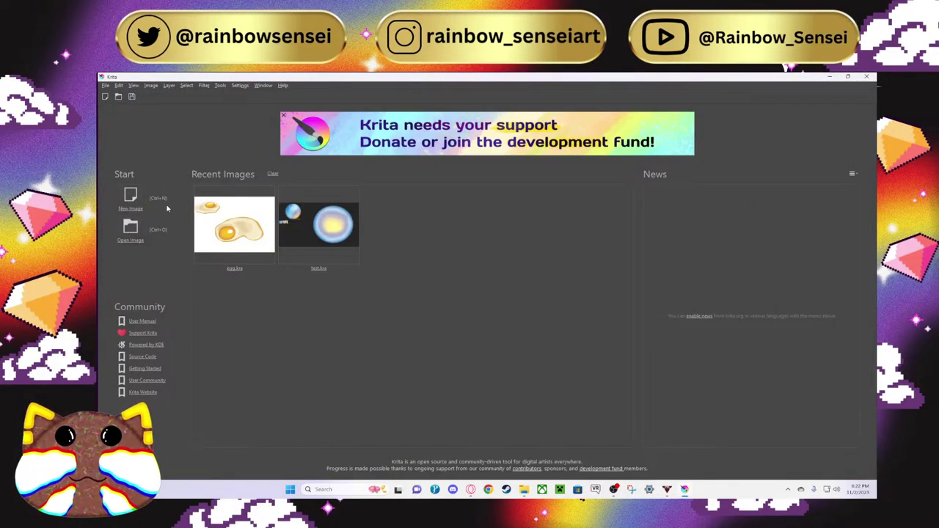
pyautogui.click(130, 195)
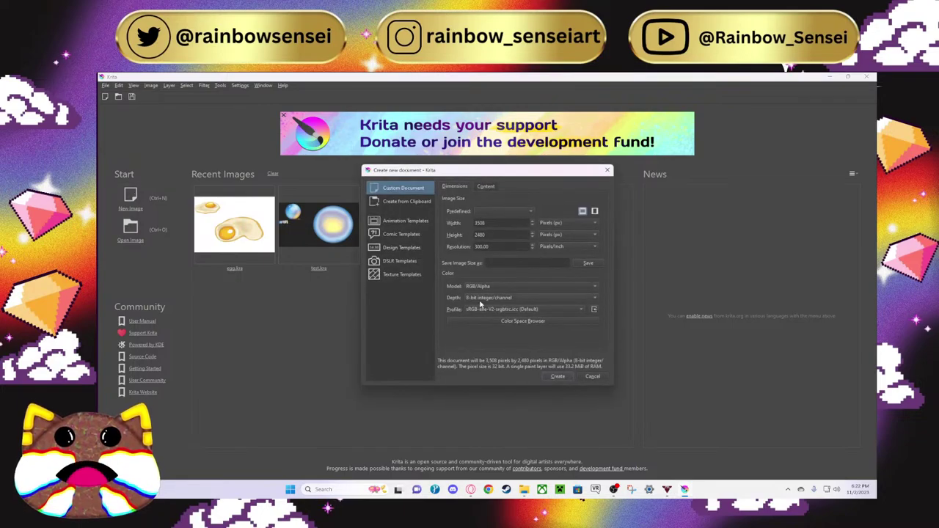
pyautogui.click(558, 377)
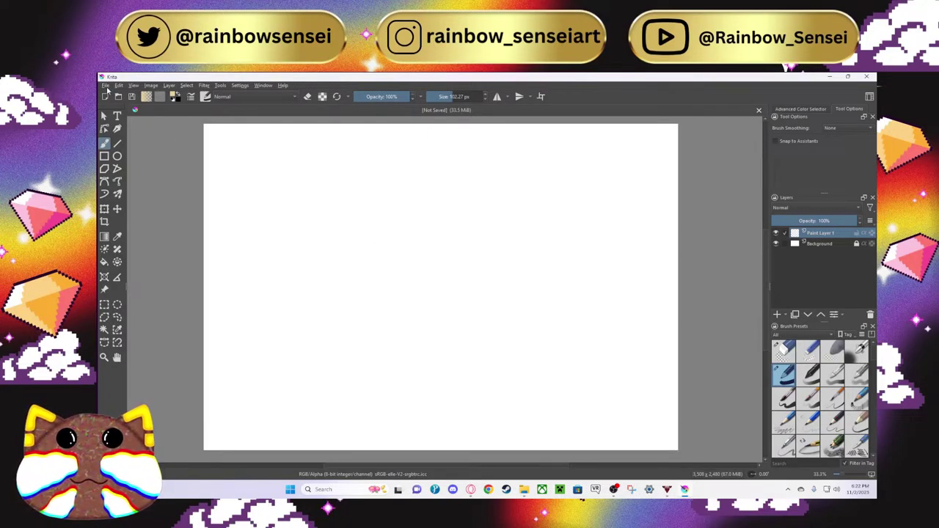
# Step: Insert the downloaded ice cube image as a new layer and enlarge it to about three times its size in the canvas's upper-left corner
pyautogui.click(524, 490)
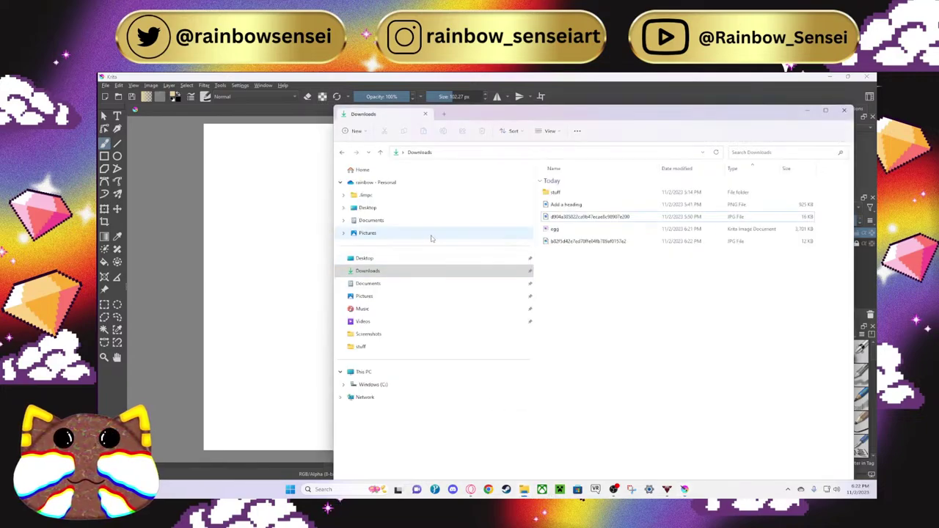
pyautogui.moveTo(570, 220); pyautogui.dragTo(248, 178)
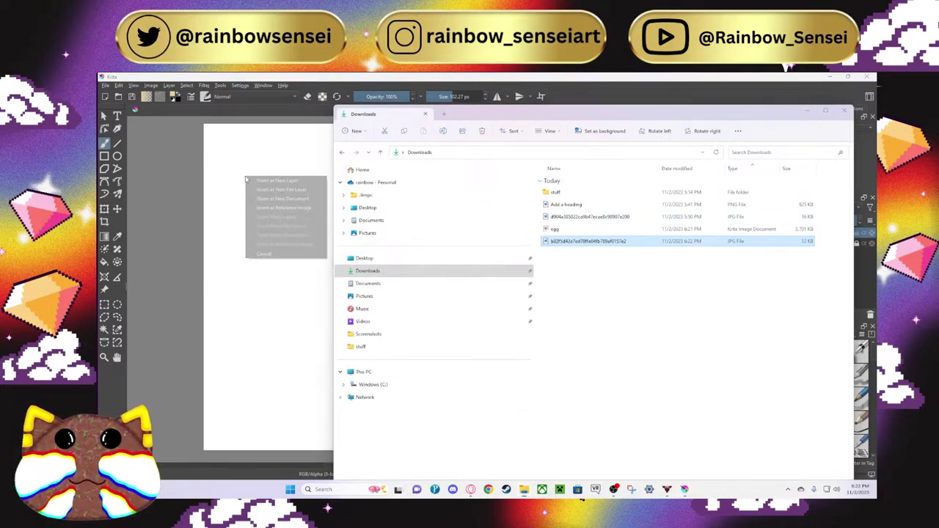
pyautogui.click(305, 183)
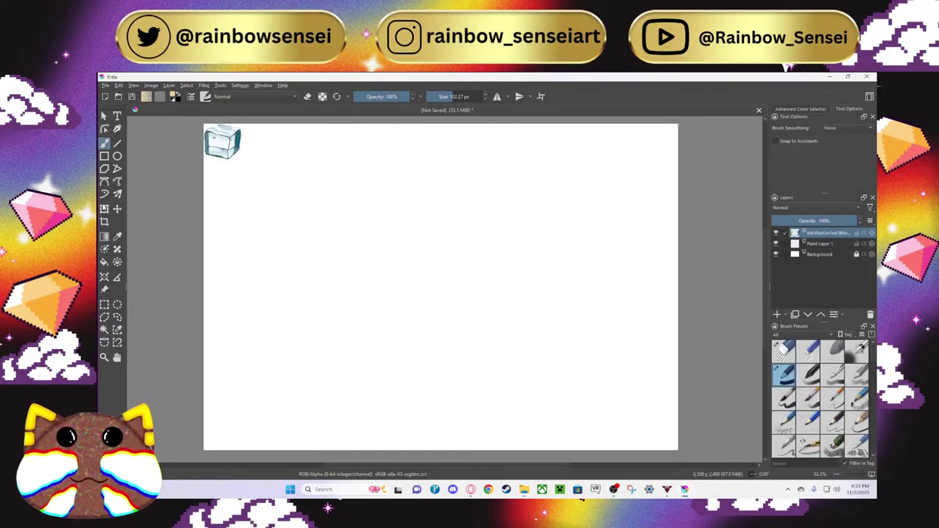
pyautogui.click(105, 209)
pyautogui.moveTo(244, 160); pyautogui.dragTo(332, 243)
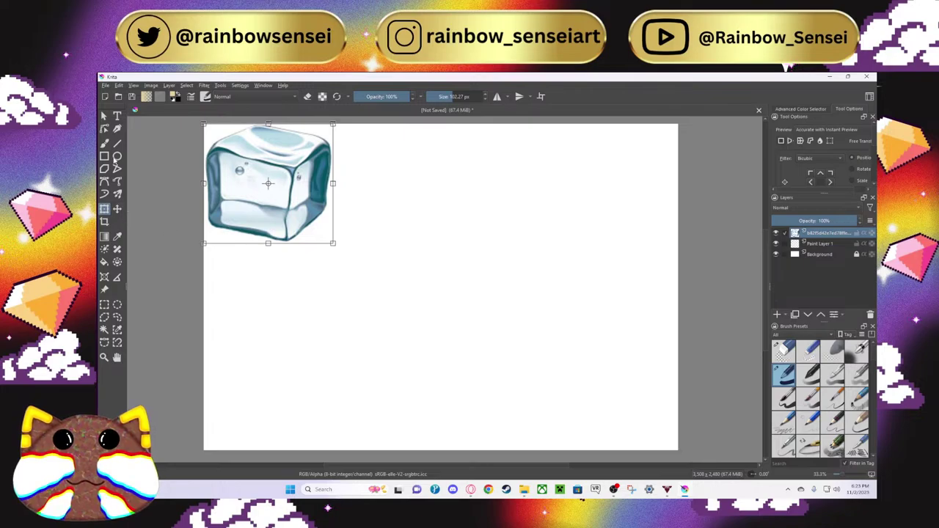
pyautogui.click(105, 116)
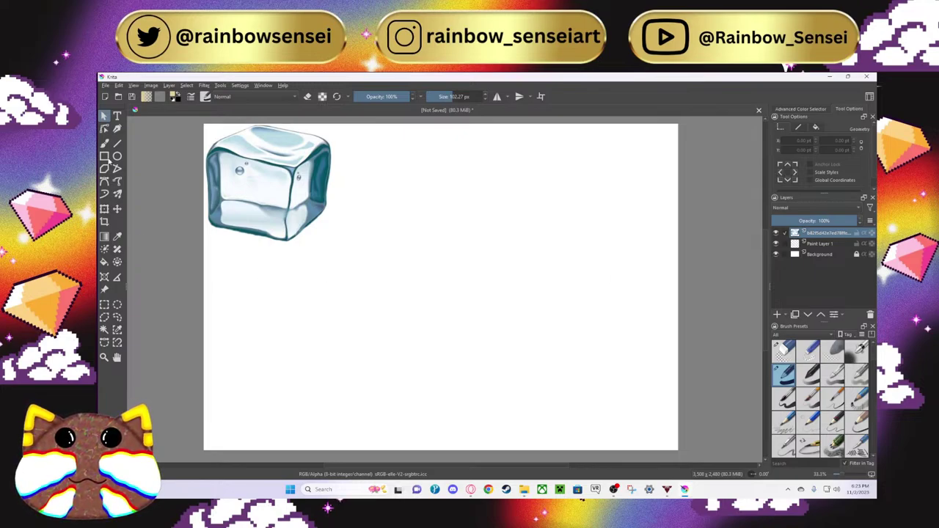
# Step: Activate the Freehand Brush and set the foreground colour to black (#000000)
pyautogui.press('b')
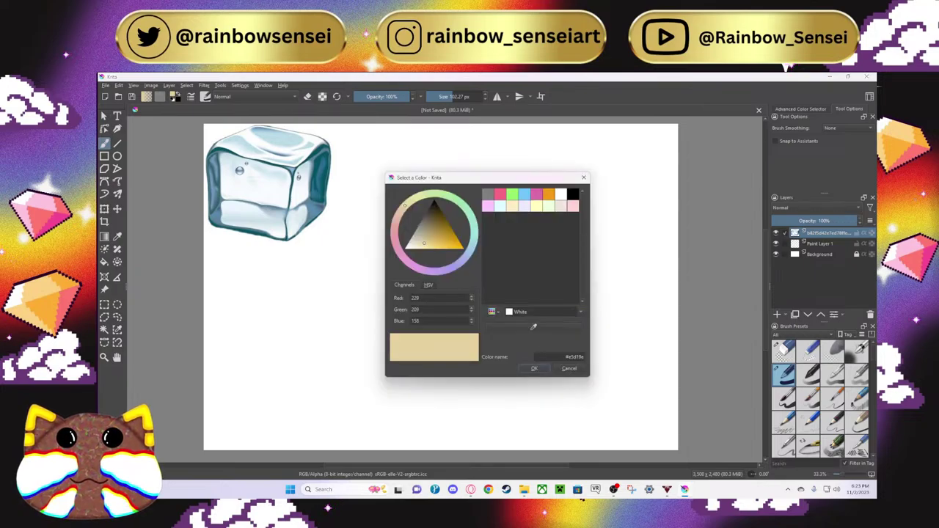
pyautogui.click(434, 206)
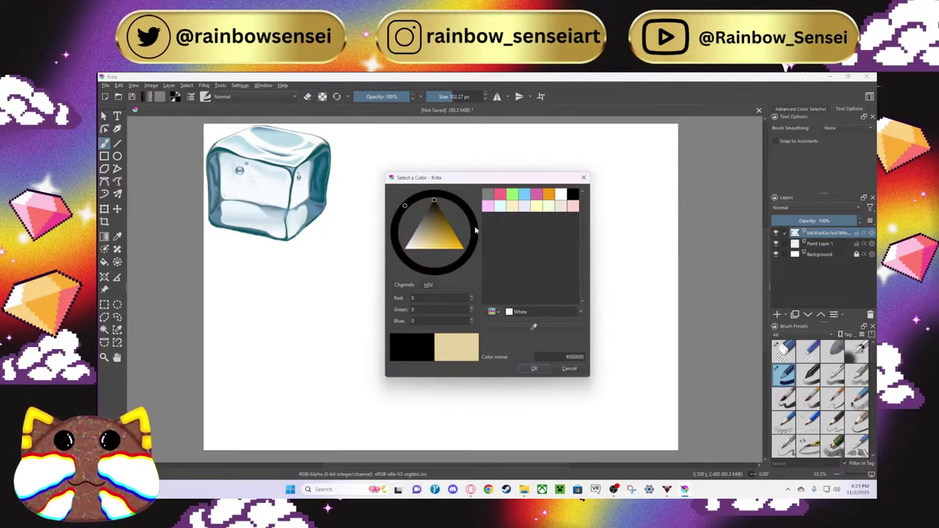
pyautogui.click(535, 369)
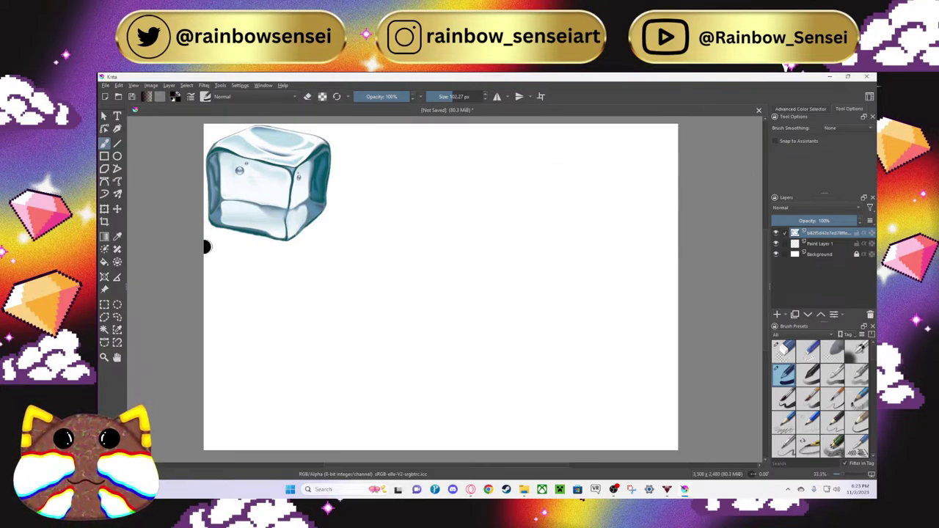
pyautogui.moveTo(206, 246); pyautogui.dragTo(295, 243)
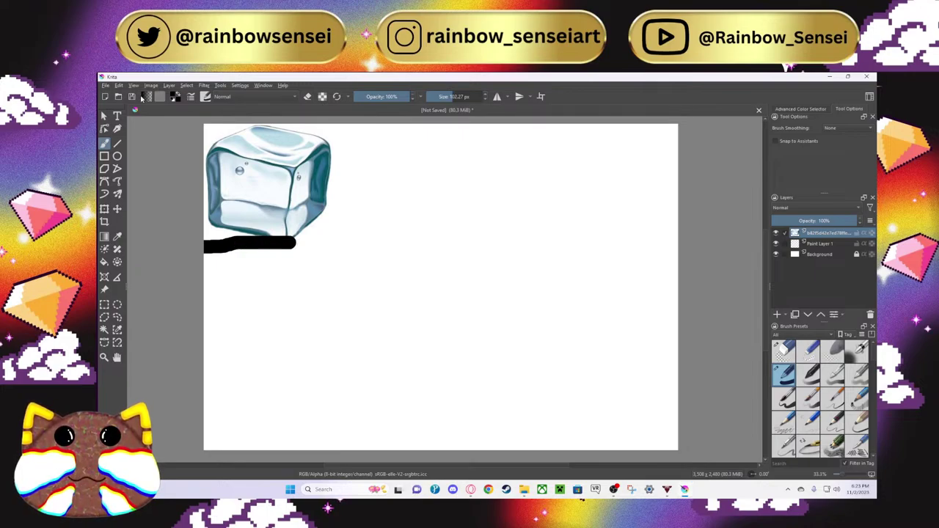
pyautogui.click(118, 85)
pyautogui.click(136, 91)
# Step: Set the brush smoothing to Stabilizer and draw a black border around the ice cube reference from the canvas's left edge to its top edge
pyautogui.click(851, 129)
pyautogui.click(836, 149)
pyautogui.moveTo(206, 249)
pyautogui.mouseDown()
pyautogui.moveTo(333, 256)
pyautogui.moveTo(367, 246)
pyautogui.moveTo(377, 213)
pyautogui.moveTo(357, 118)
pyautogui.mouseUp()
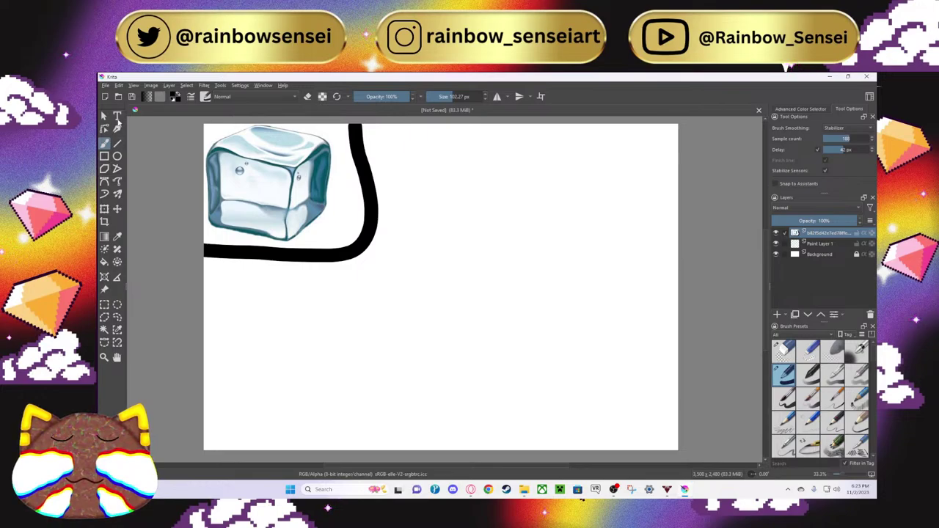
# Step: Add the text "photo ref" in size 20 beside the ice cube's lower-right corner
pyautogui.click(117, 116)
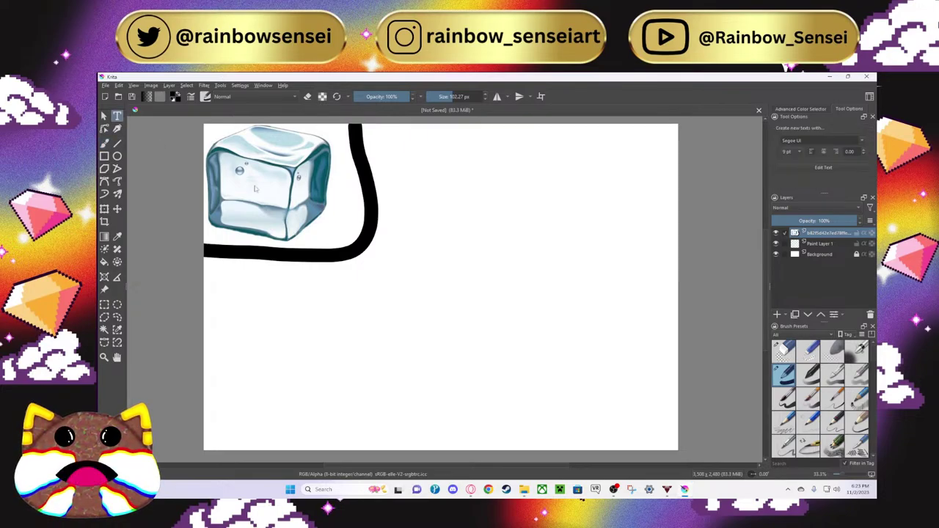
pyautogui.click(334, 223)
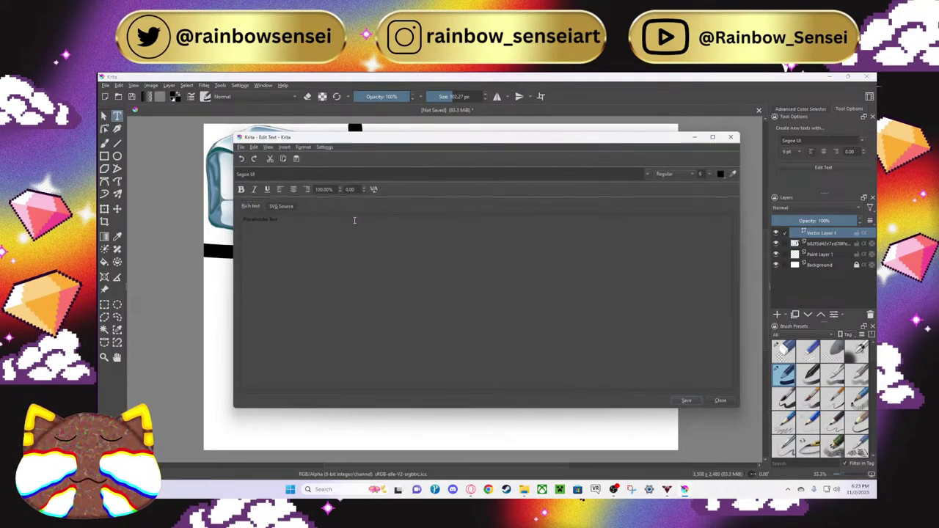
pyautogui.press('BackSpace')
pyautogui.write('photo ref')
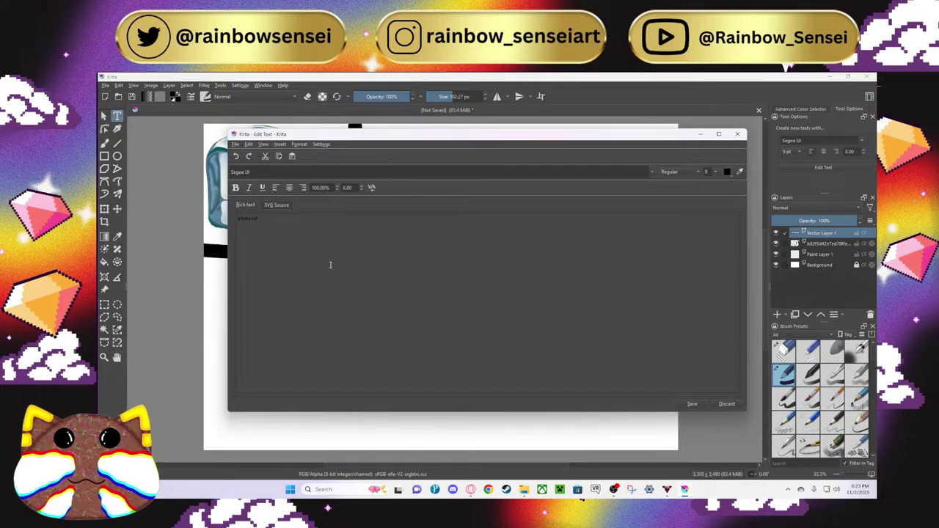
pyautogui.click(714, 173)
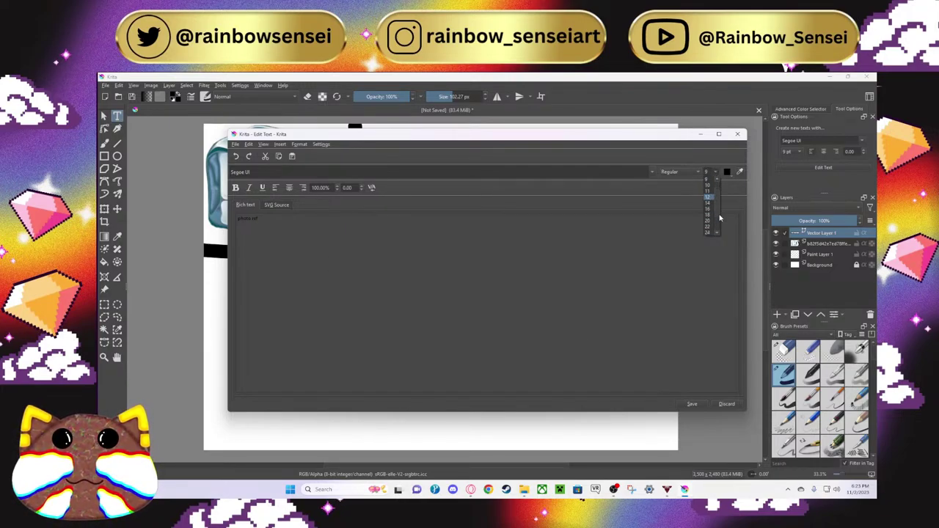
pyautogui.click(709, 217)
pyautogui.click(691, 404)
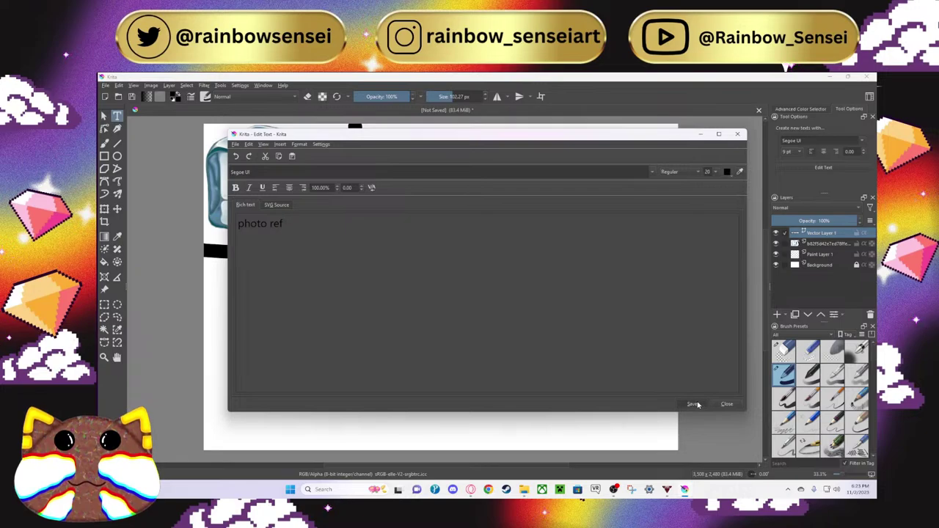
pyautogui.click(723, 404)
# Step: Move the "photo ref" text slightly left so it fits between the ice cube and the black border
pyautogui.moveTo(361, 215); pyautogui.dragTo(344, 218)
pyautogui.click(465, 240)
pyautogui.scroll(-1, 473, 287)
pyautogui.scroll(1, 472, 286)
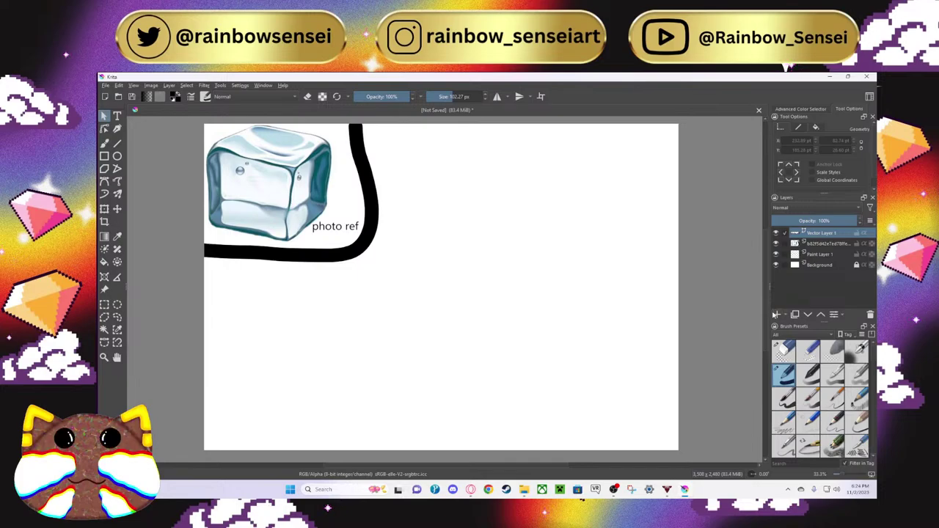
# Step: Add a new paint layer above the text's vector layer and return to the Freehand Brush
pyautogui.click(775, 314)
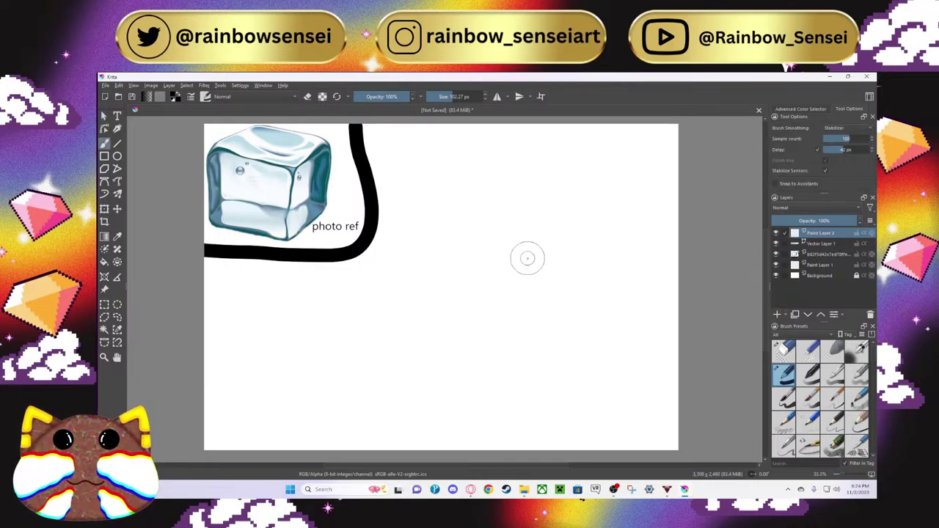
pyautogui.scroll(-1, 527, 258)
pyautogui.scroll(1, 526, 257)
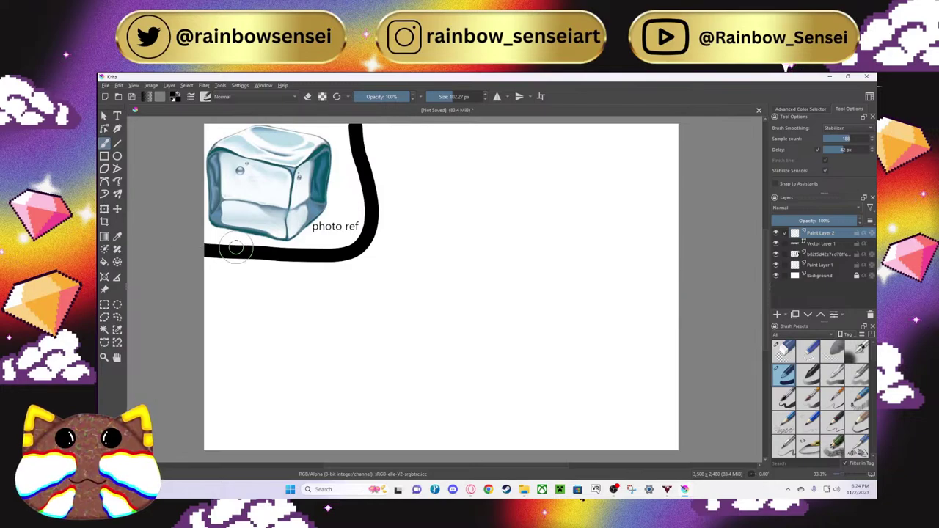
# Step: Sample the dark teal from the ice cube's upper-right edge as the painting colour
pyautogui.click(117, 236)
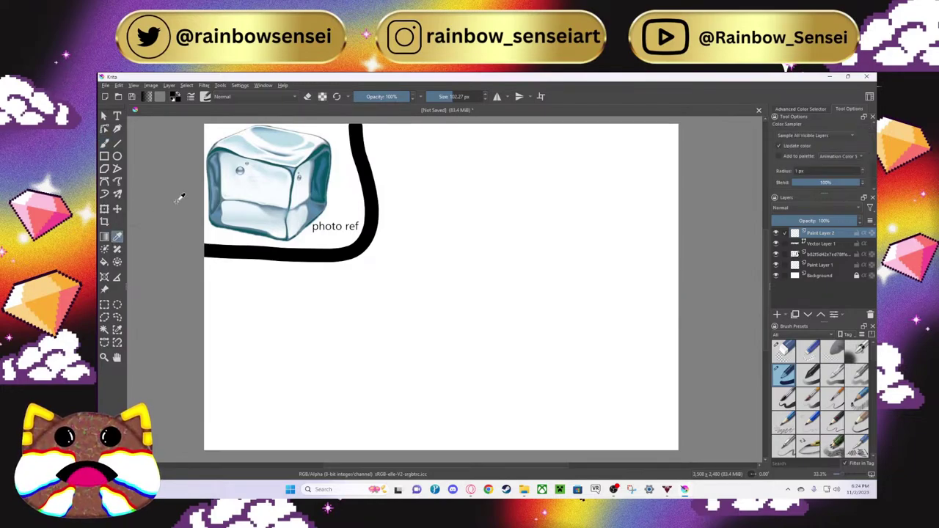
pyautogui.click(332, 137)
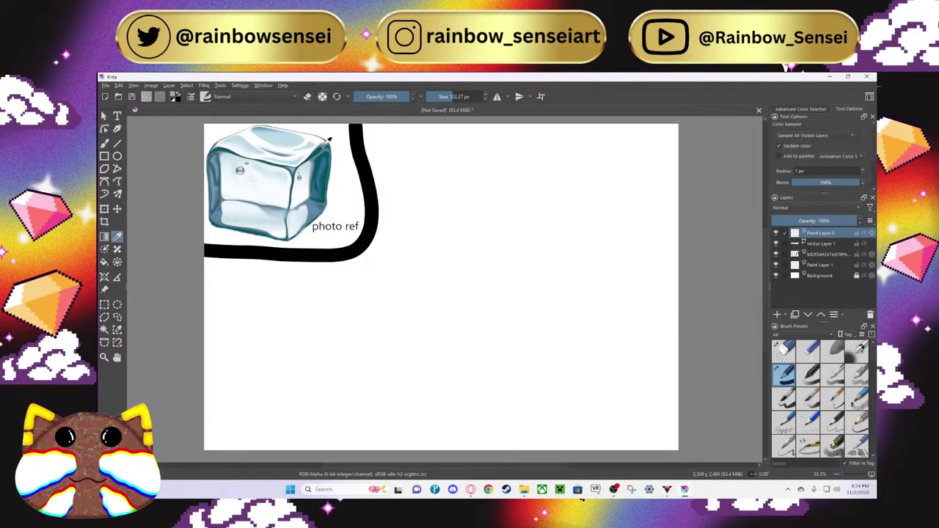
pyautogui.scroll(4, 332, 136)
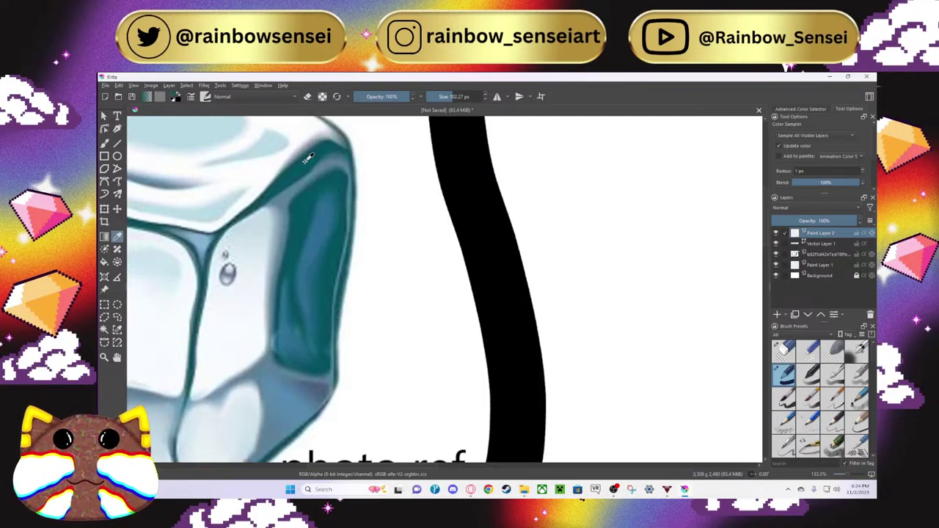
pyautogui.scroll(-6, 308, 158)
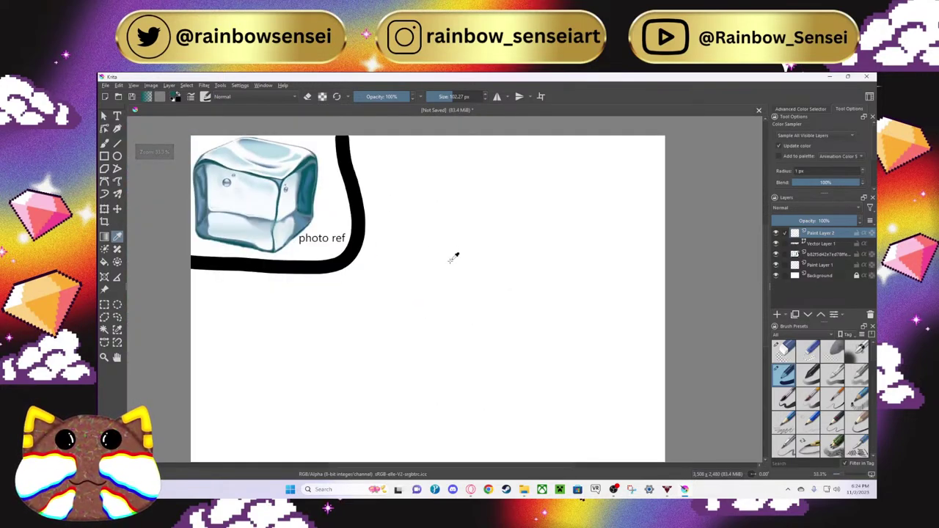
pyautogui.scroll(2, 471, 275)
pyautogui.scroll(-1, 470, 275)
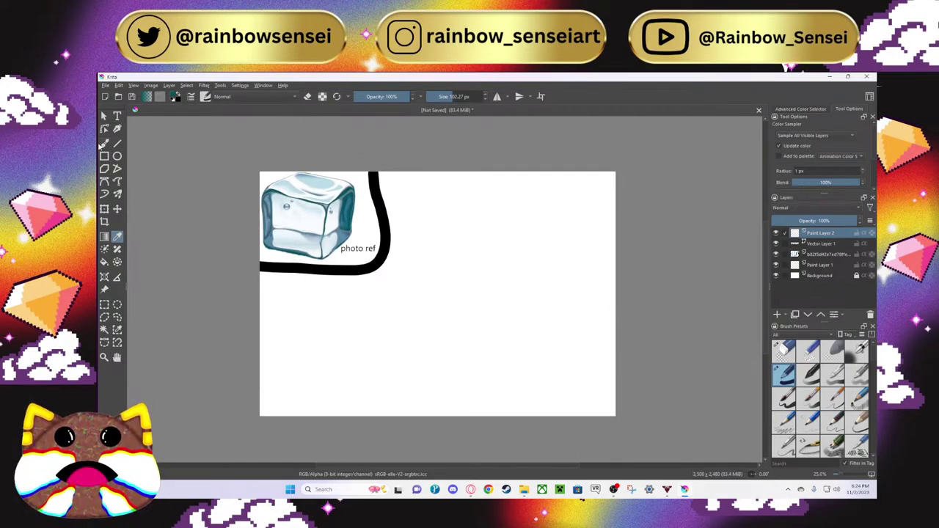
# Step: Return to the Freehand Brush and choose the blue-handled brush preset with 15% opacity
pyautogui.click(104, 144)
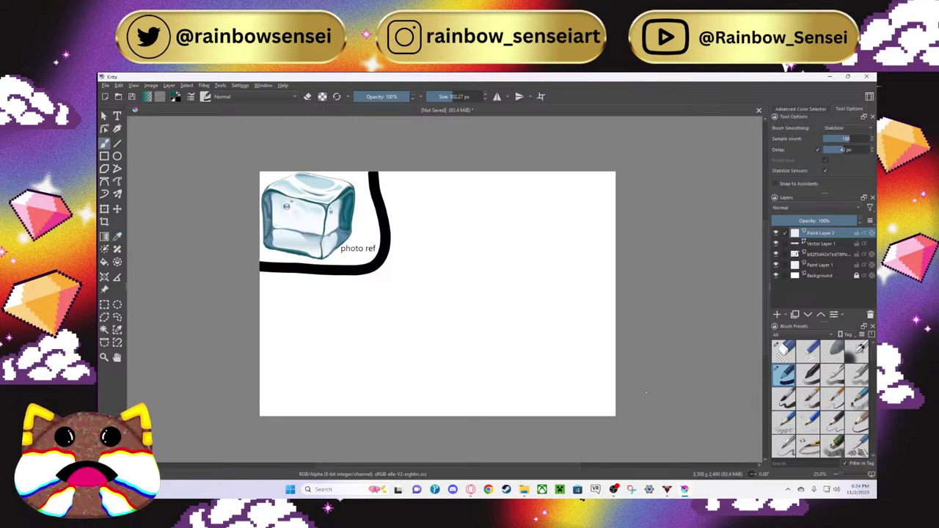
pyautogui.scroll(1, 686, 377)
pyautogui.scroll(-1, 685, 376)
pyautogui.click(783, 419)
pyautogui.moveTo(467, 252); pyautogui.dragTo(449, 340)
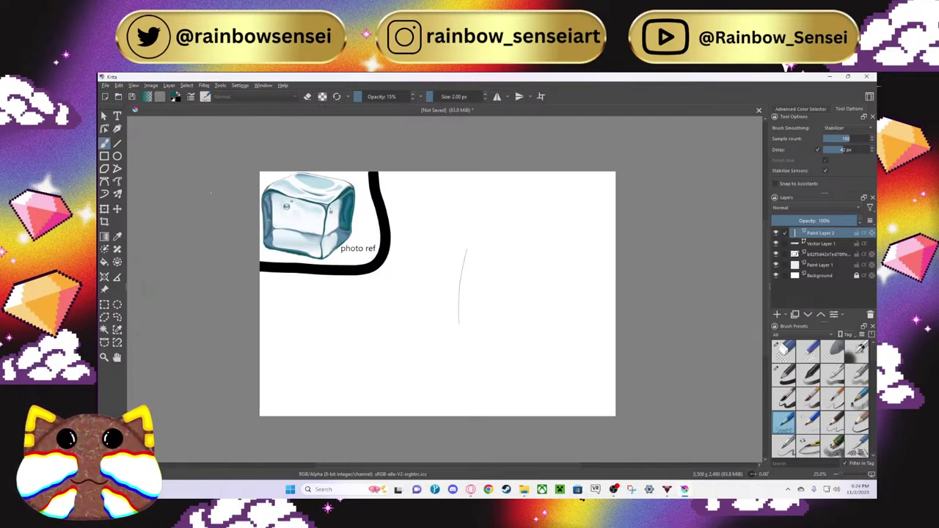
pyautogui.click(118, 86)
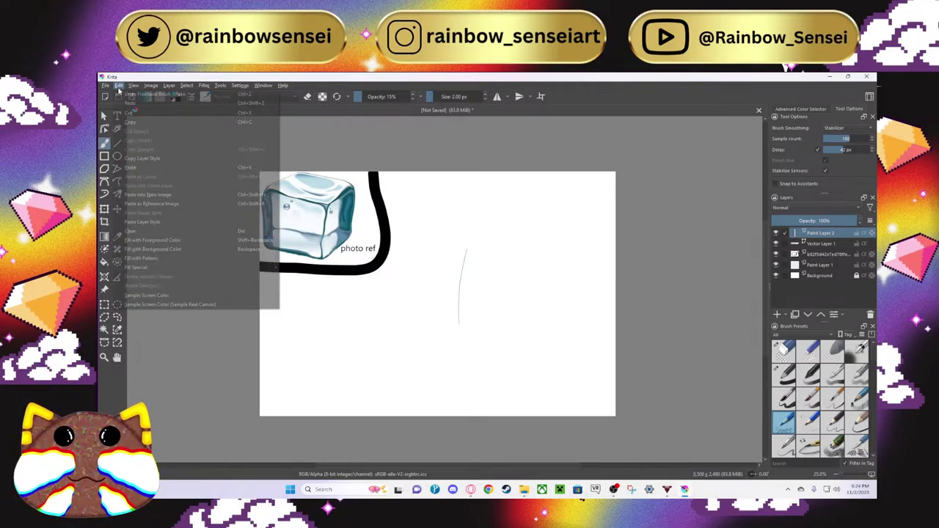
pyautogui.click(141, 94)
# Step: Try a vertical stroke on the blank canvas with the 15% opacity brush at 38.67 px, and undo it
pyautogui.moveTo(433, 96); pyautogui.dragTo(445, 96)
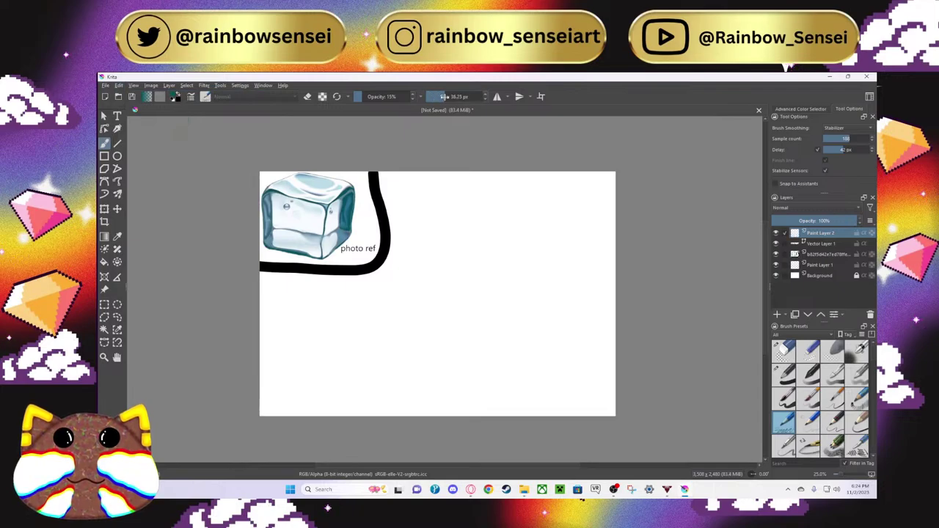
pyautogui.moveTo(440, 223); pyautogui.dragTo(430, 333)
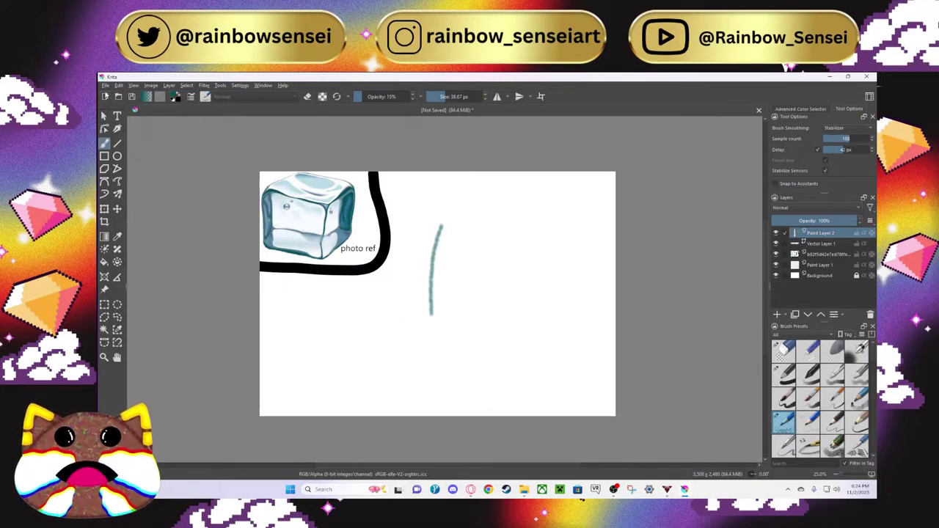
pyautogui.click(117, 86)
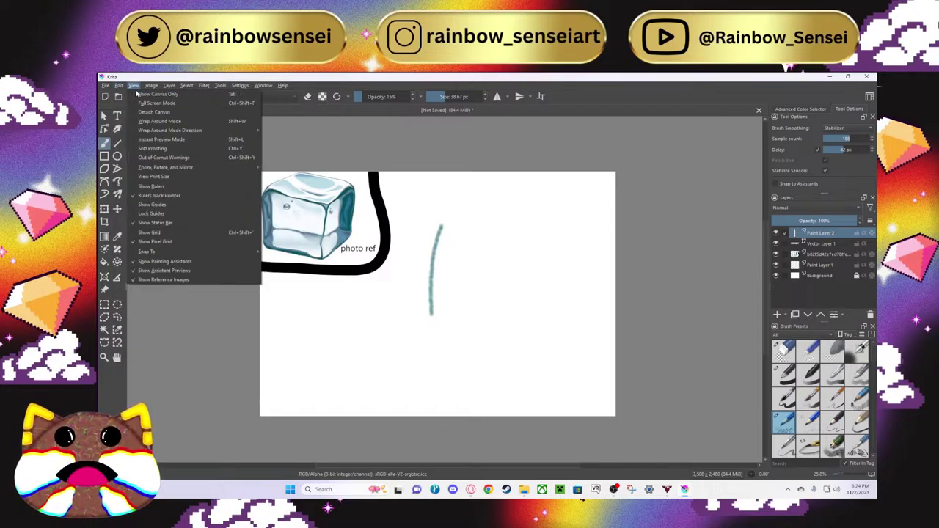
pyautogui.click(129, 94)
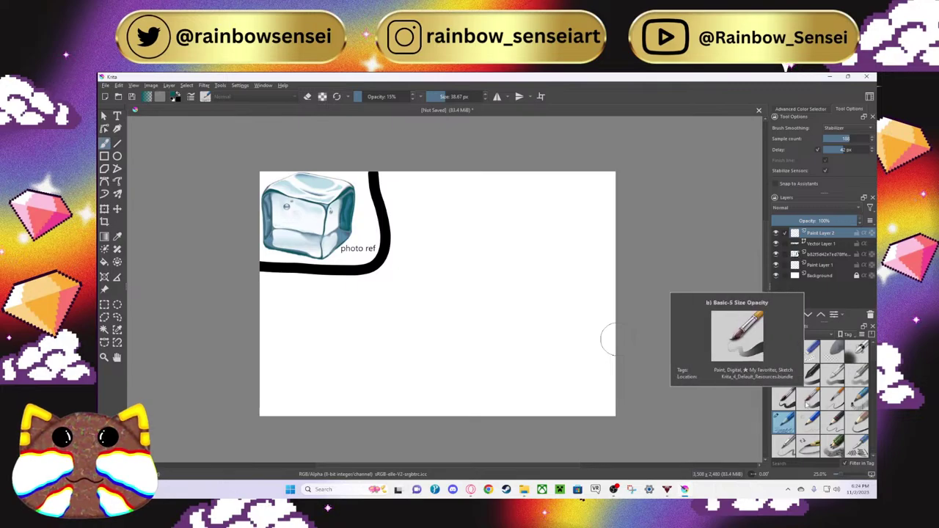
# Step: Switch to the black pen-like brush preset with 100% opacity, try a short stroke on the canvas, and undo the stroke
pyautogui.click(783, 374)
pyautogui.moveTo(486, 249); pyautogui.dragTo(482, 313)
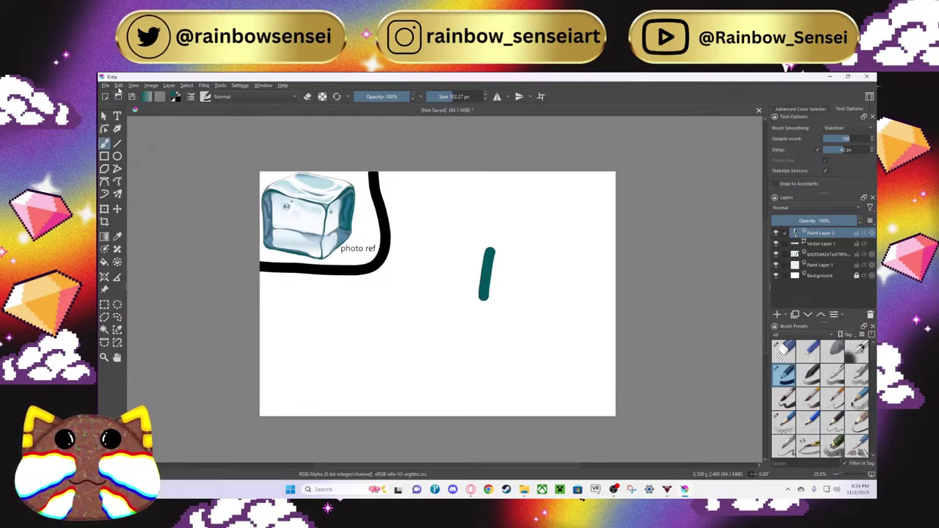
pyautogui.click(118, 86)
pyautogui.click(118, 86)
pyautogui.click(119, 85)
pyautogui.click(129, 95)
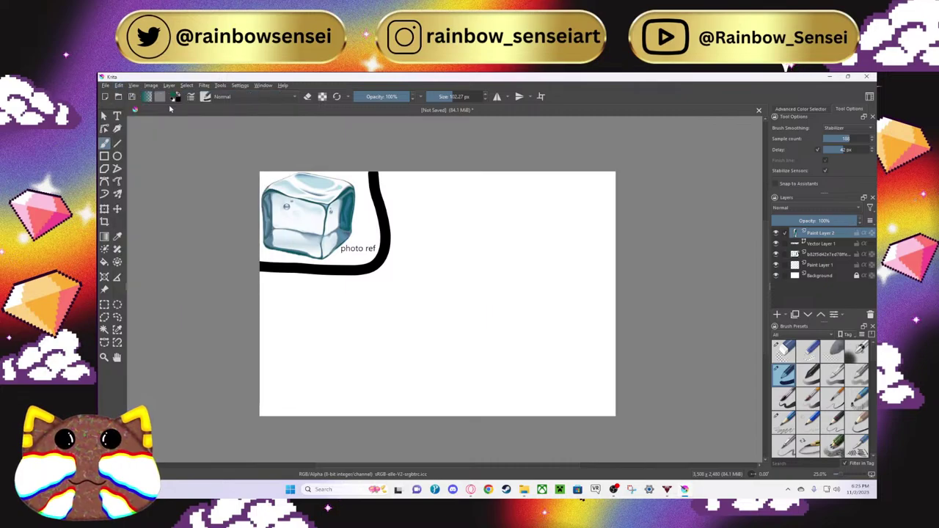
# Step: Reduce the brush size to 33.84 px, try a short curved stroke beside the reference, and undo the stroke
pyautogui.moveTo(460, 96); pyautogui.dragTo(443, 97)
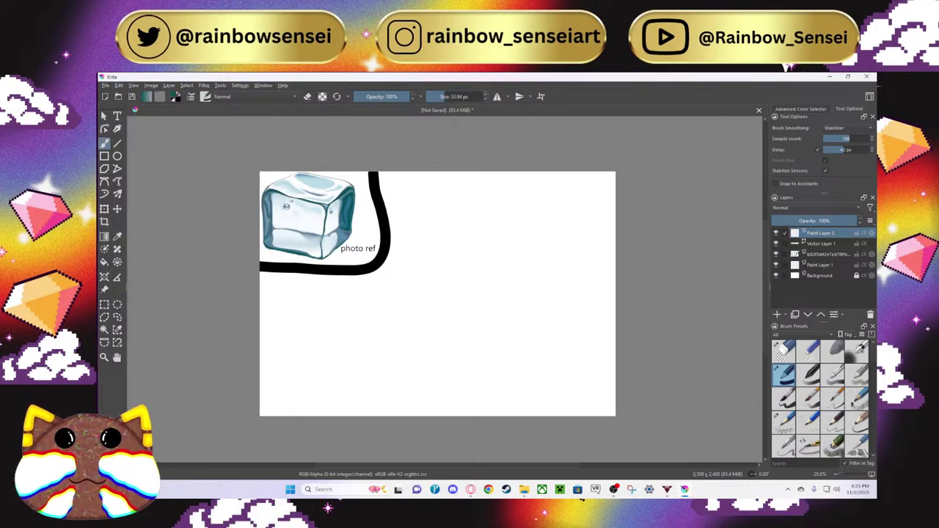
pyautogui.moveTo(430, 225); pyautogui.dragTo(421, 268)
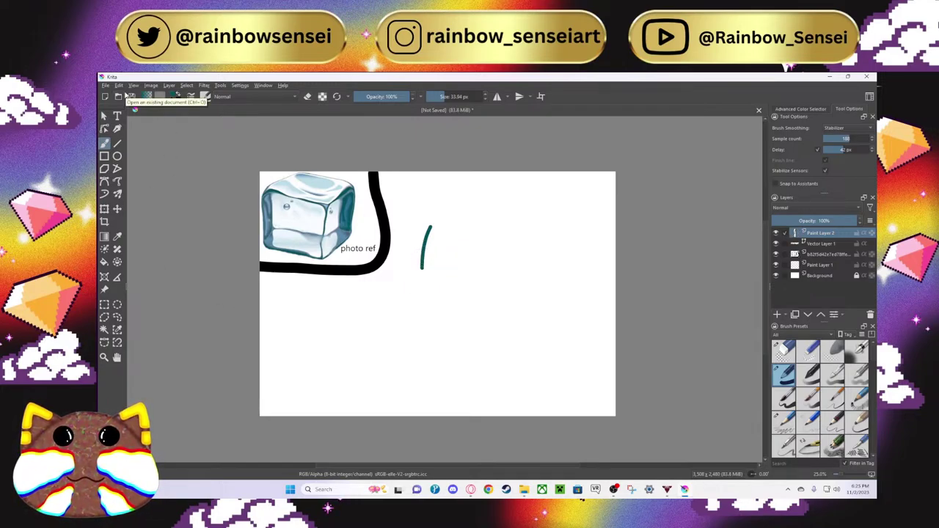
pyautogui.click(119, 86)
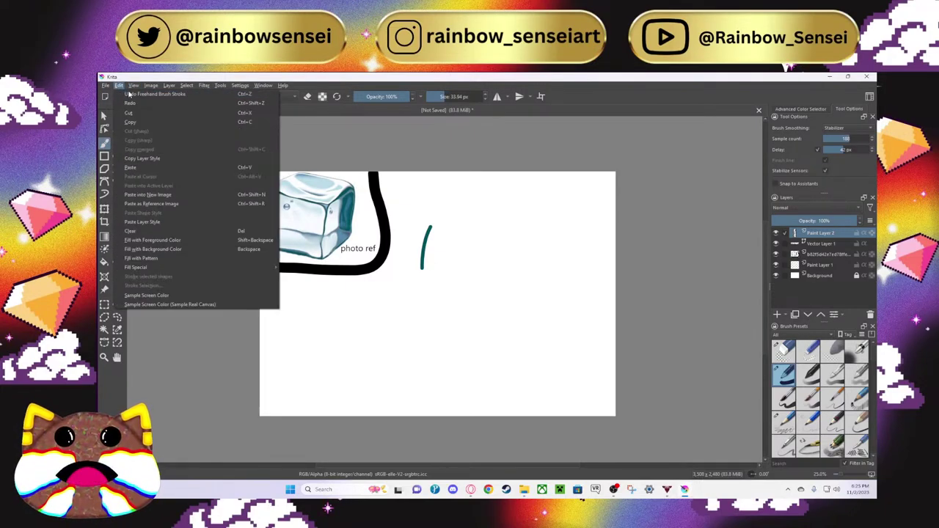
pyautogui.click(129, 94)
# Step: Try to draw the ice cube's side and bottom outline freehand as one continuous U-shaped stroke, and undo it
pyautogui.scroll(1, 418, 272)
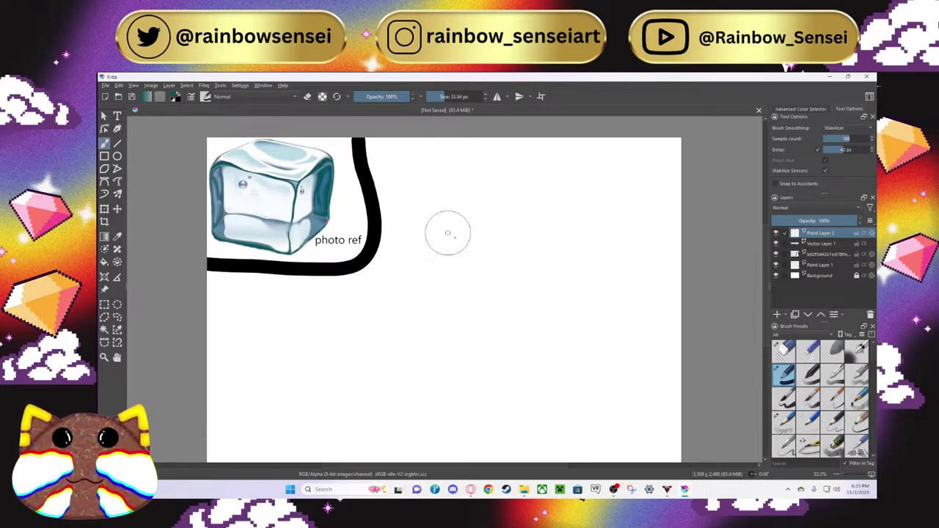
pyautogui.moveTo(457, 210)
pyautogui.mouseDown()
pyautogui.moveTo(460, 342)
pyautogui.moveTo(507, 355)
pyautogui.moveTo(649, 350)
pyautogui.moveTo(662, 264)
pyautogui.moveTo(650, 214)
pyautogui.moveTo(637, 195)
pyautogui.moveTo(597, 206)
pyautogui.mouseUp()
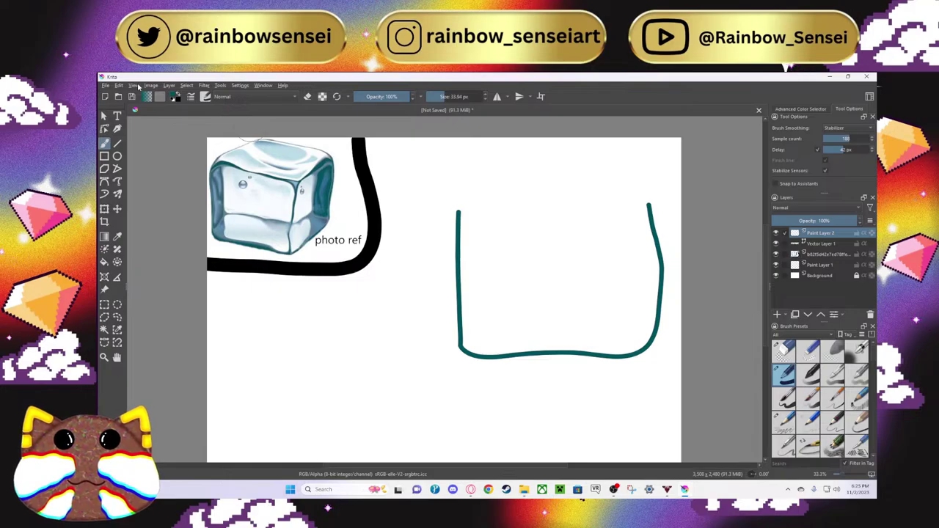
pyautogui.hotkey('ctrl', 'z')
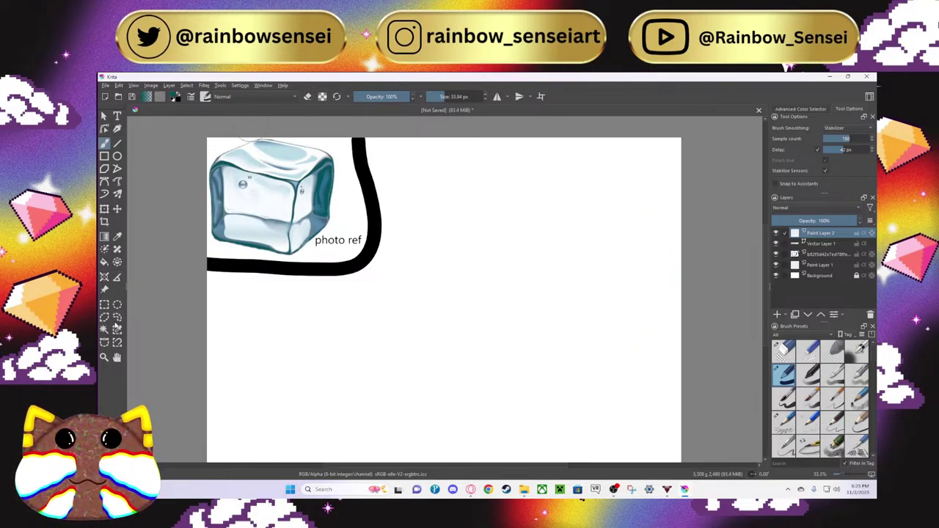
# Step: Set the brush size to 31.73 px
pyautogui.press('[')
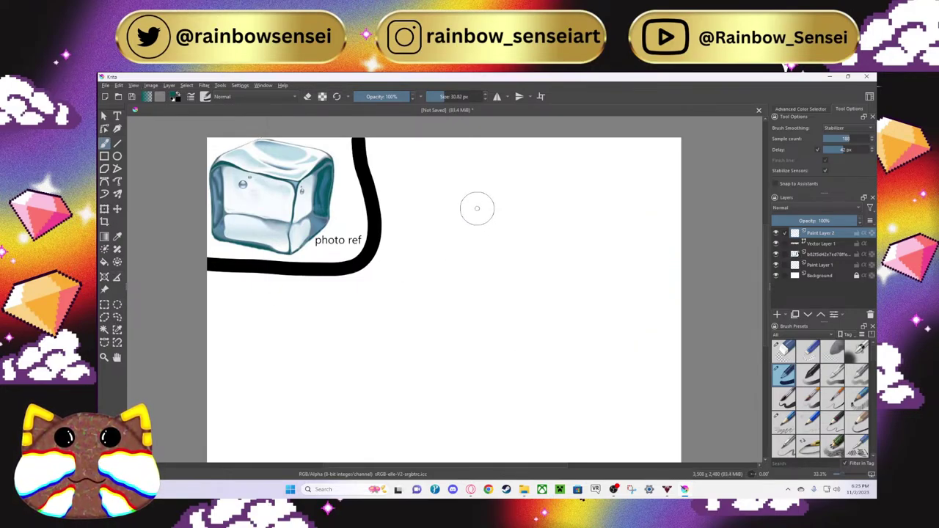
pyautogui.press('[')
pyautogui.press('[')
pyautogui.press('[')
pyautogui.press('[')
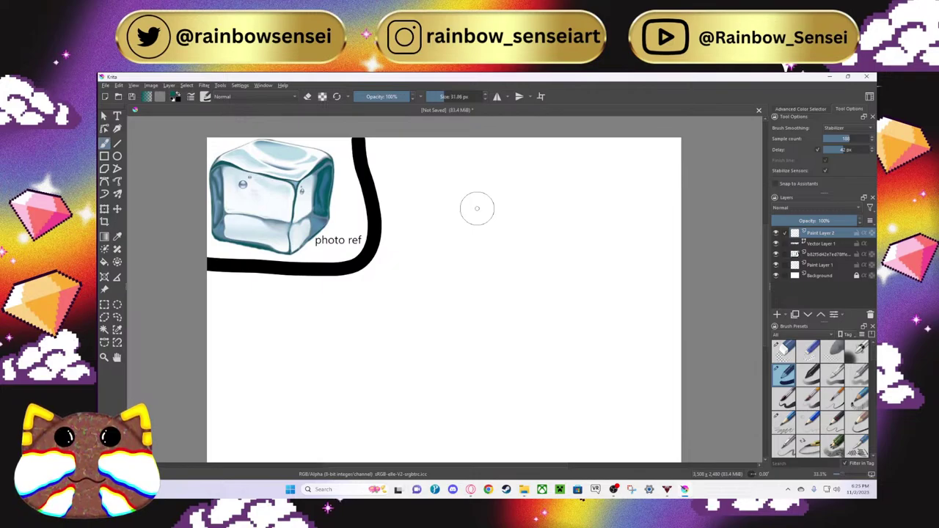
pyautogui.press('[')
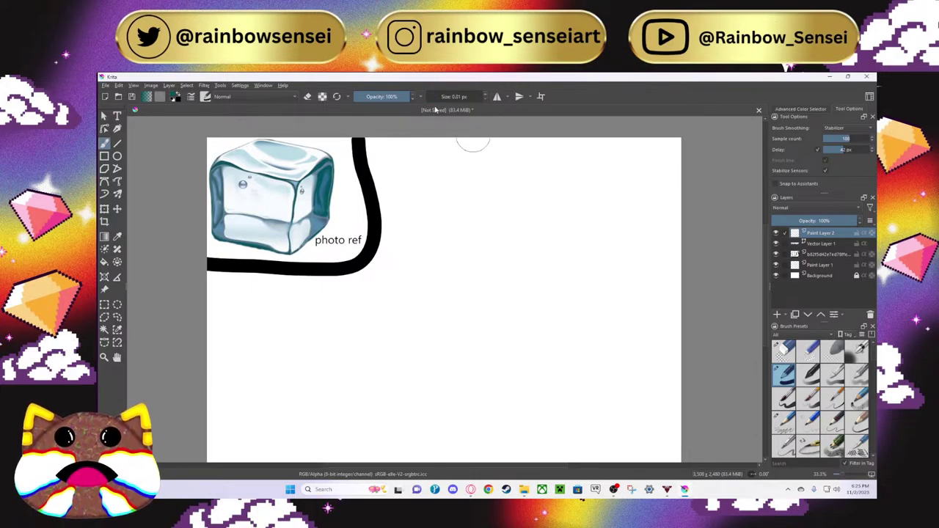
# Step: Try a short straight vertical stroke beside the reference frame, and undo it
pyautogui.moveTo(445, 189); pyautogui.dragTo(445, 256)
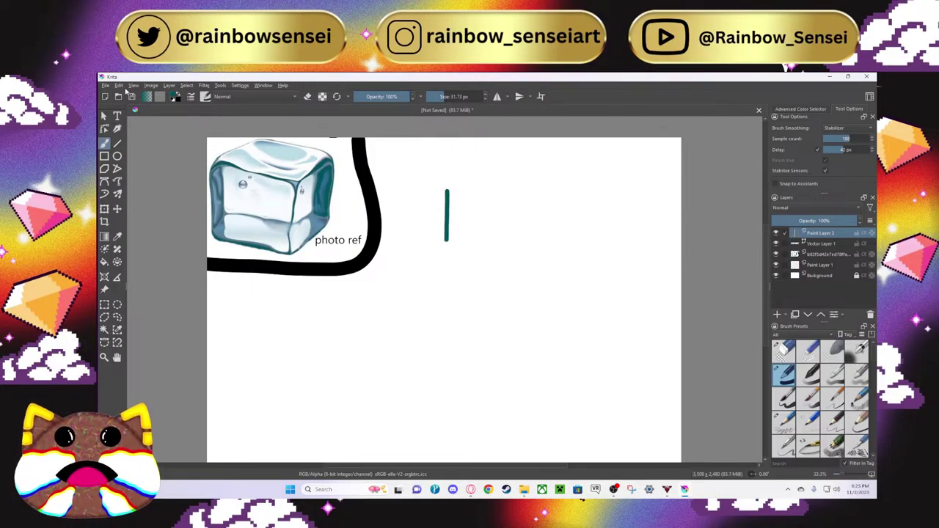
pyautogui.click(118, 86)
pyautogui.click(118, 86)
pyautogui.press('Tab')
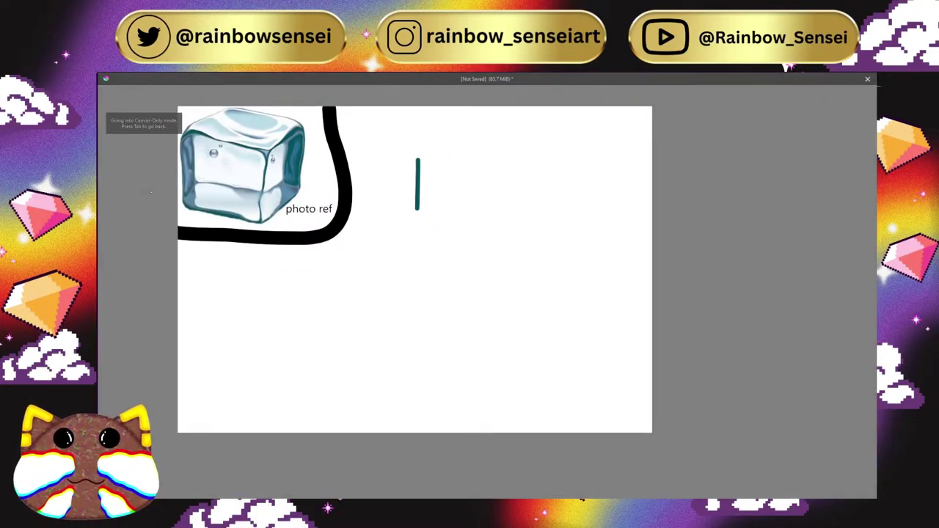
pyautogui.rightClick(184, 192)
pyautogui.press('Tab')
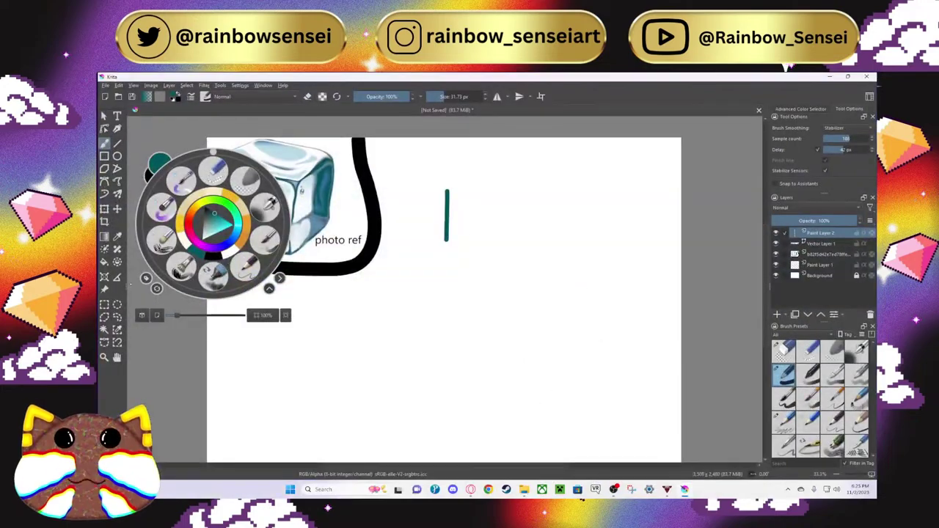
pyautogui.click(375, 178)
pyautogui.click(137, 86)
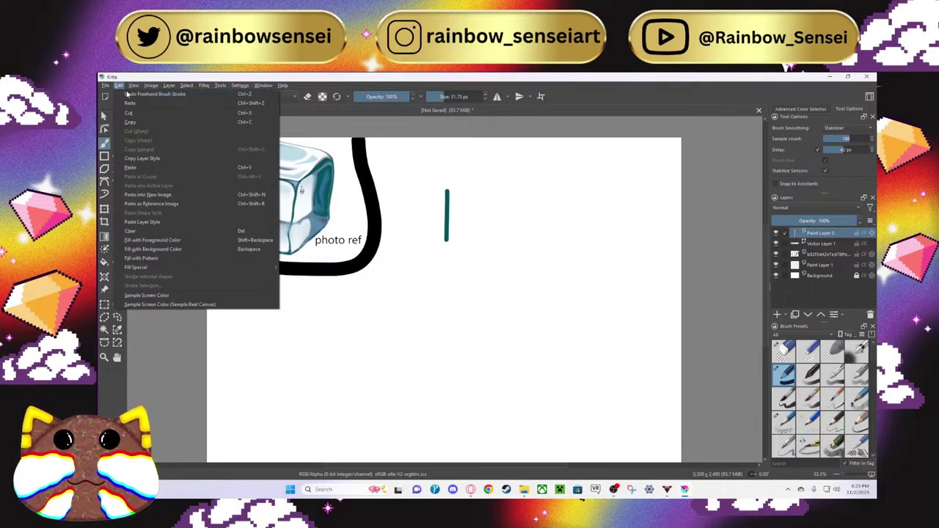
pyautogui.click(128, 94)
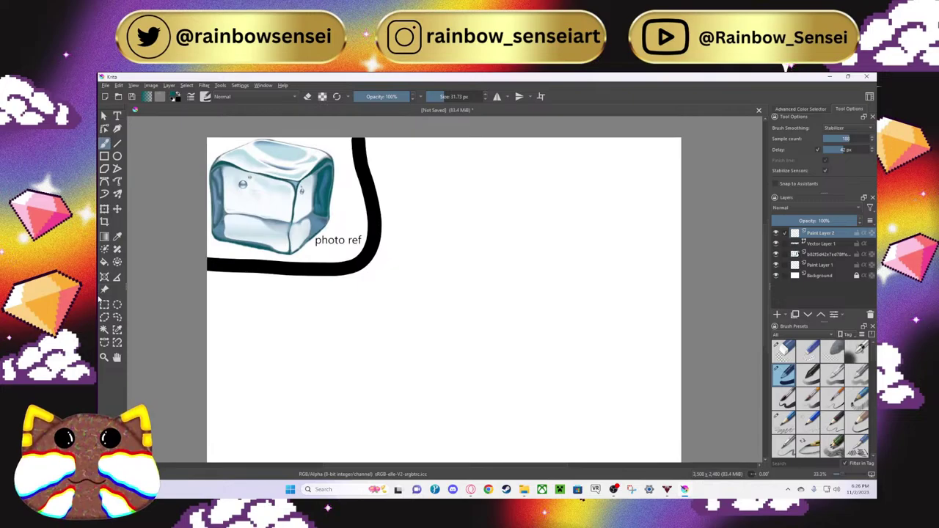
# Step: Draw an unfilled dark teal rectangle beside the reference frame as the ice cube's front face
pyautogui.click(105, 155)
pyautogui.moveTo(411, 197); pyautogui.dragTo(617, 367)
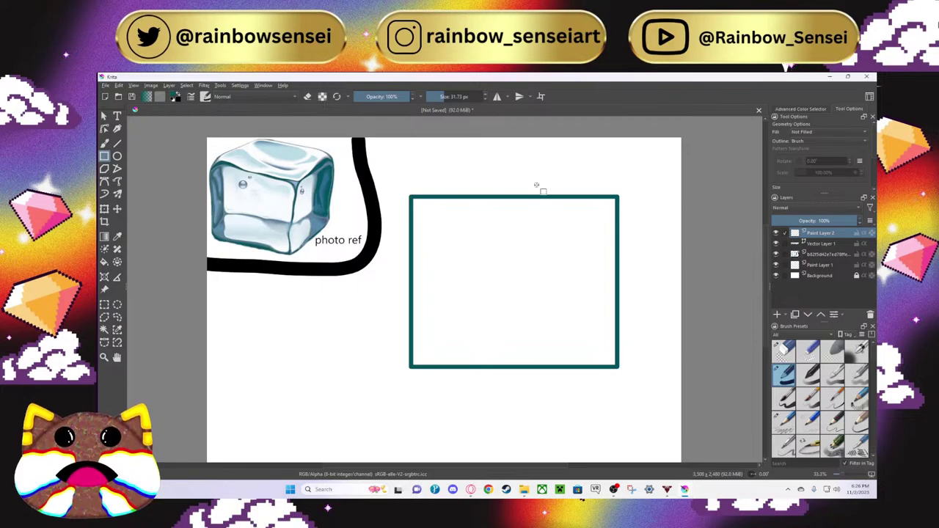
# Step: On the reference image layer, trim the black border's outer edge with the blue eraser preset at 107.06 px and brush smoothing set to None
pyautogui.click(812, 257)
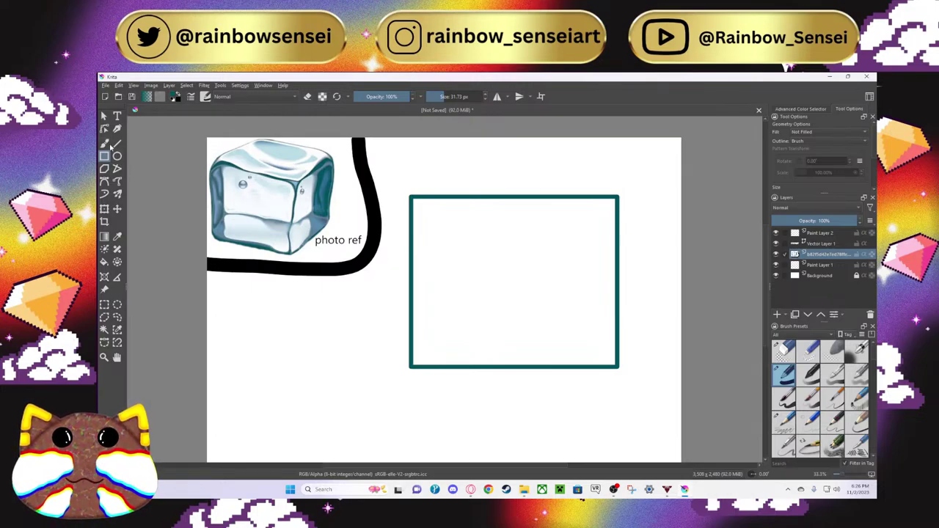
pyautogui.click(807, 351)
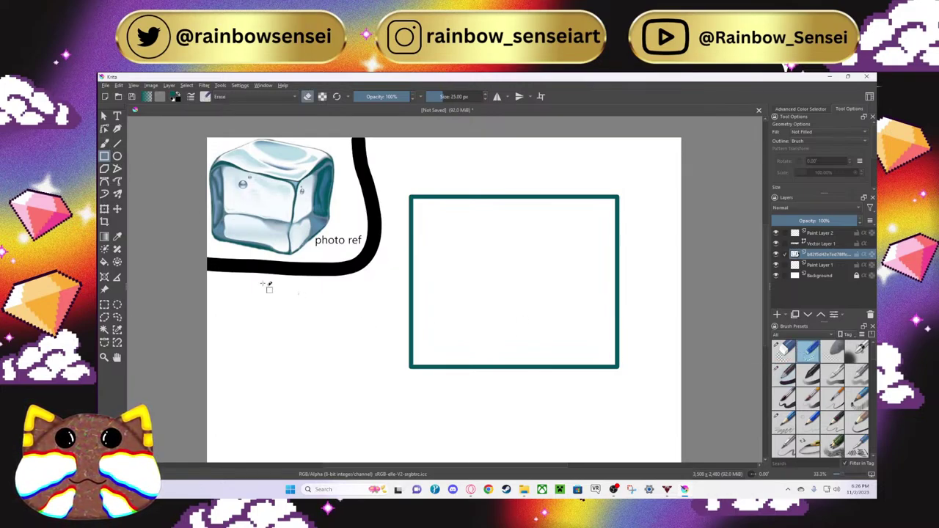
pyautogui.click(105, 143)
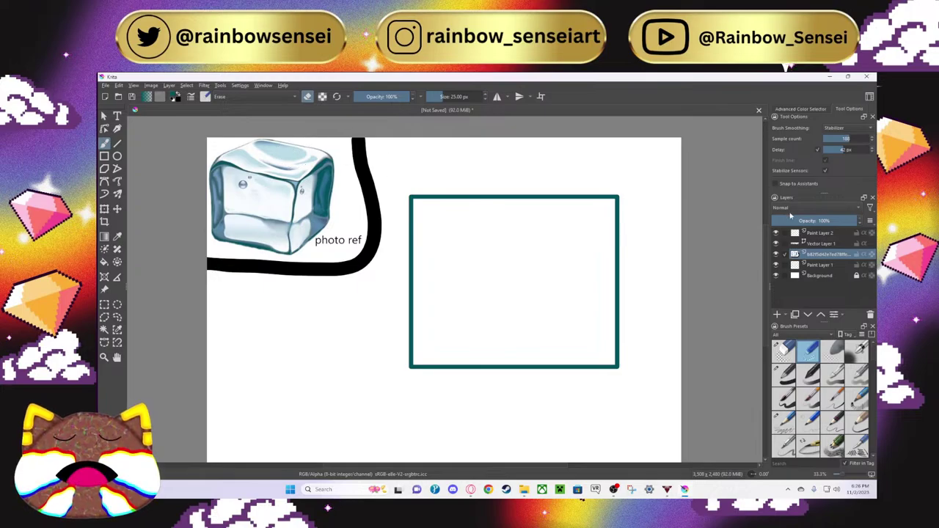
pyautogui.click(841, 131)
pyautogui.click(835, 102)
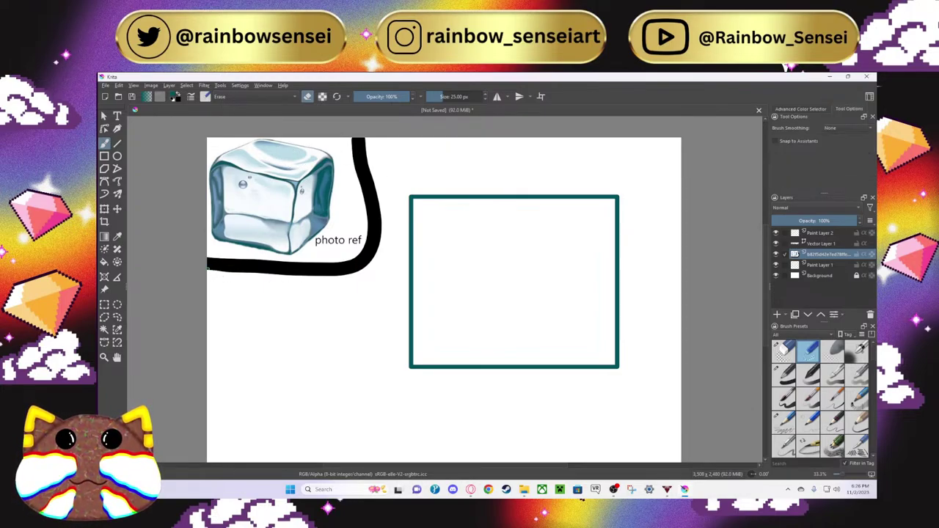
pyautogui.moveTo(438, 94); pyautogui.dragTo(454, 97)
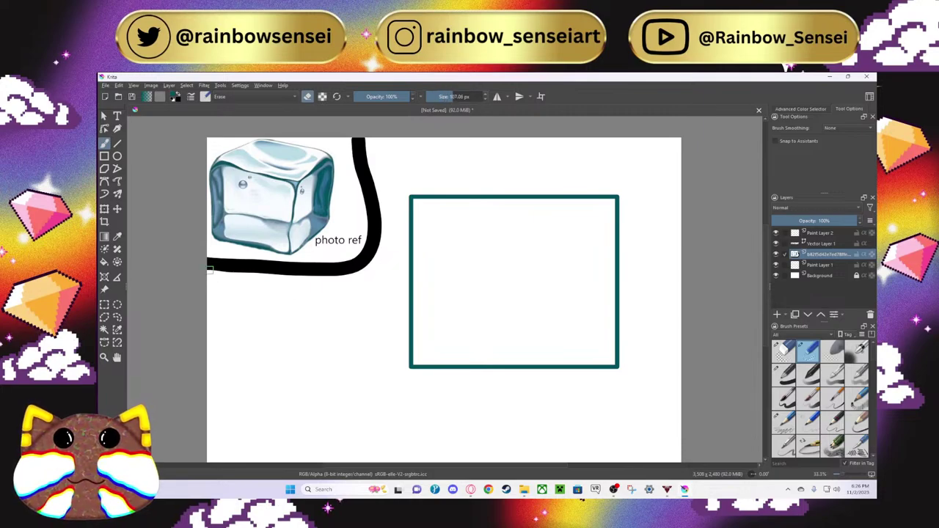
pyautogui.moveTo(211, 271)
pyautogui.mouseDown()
pyautogui.moveTo(371, 267)
pyautogui.moveTo(386, 218)
pyautogui.moveTo(368, 142)
pyautogui.mouseUp()
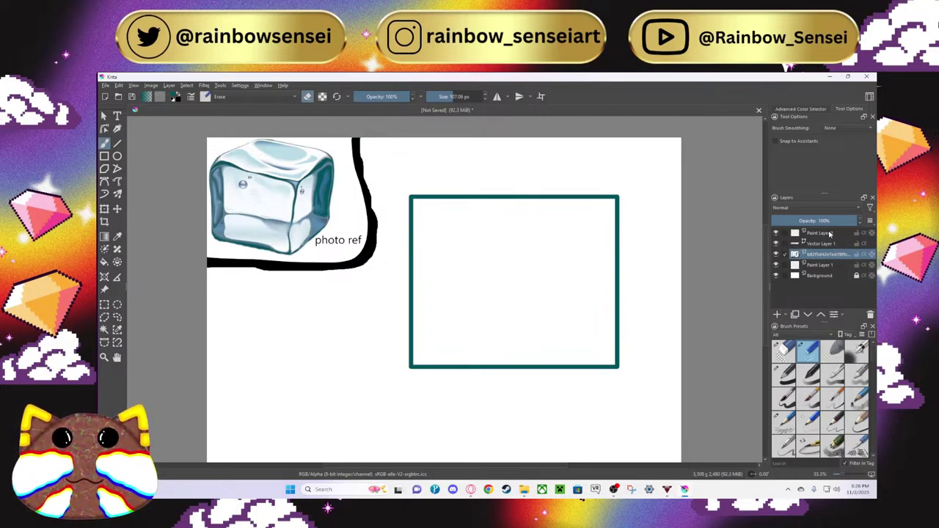
# Step: Select Paint Layer 2 and move the teal rectangle down with the Transform tool to free space above it
pyautogui.click(827, 234)
pyautogui.click(105, 117)
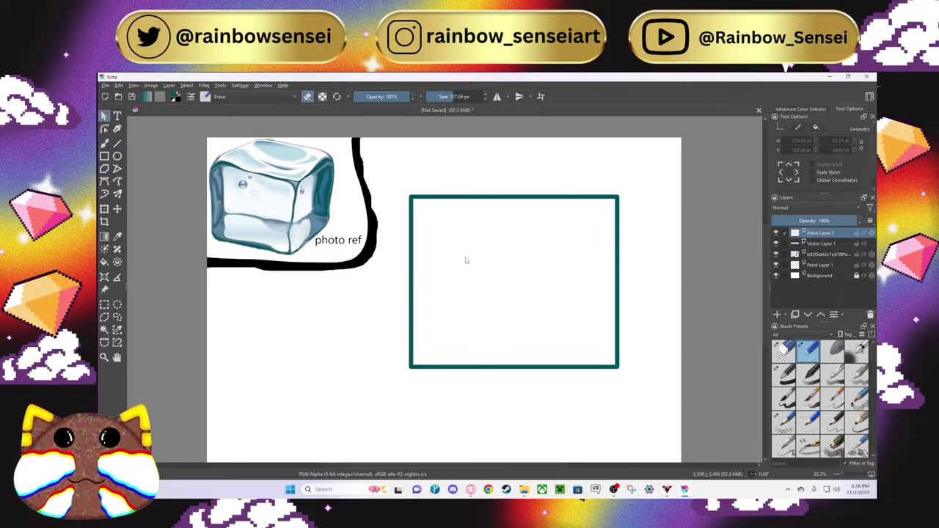
pyautogui.hotkey('ctrl', 't')
pyautogui.moveTo(522, 311); pyautogui.dragTo(511, 371)
pyautogui.scroll(-1, 511, 371)
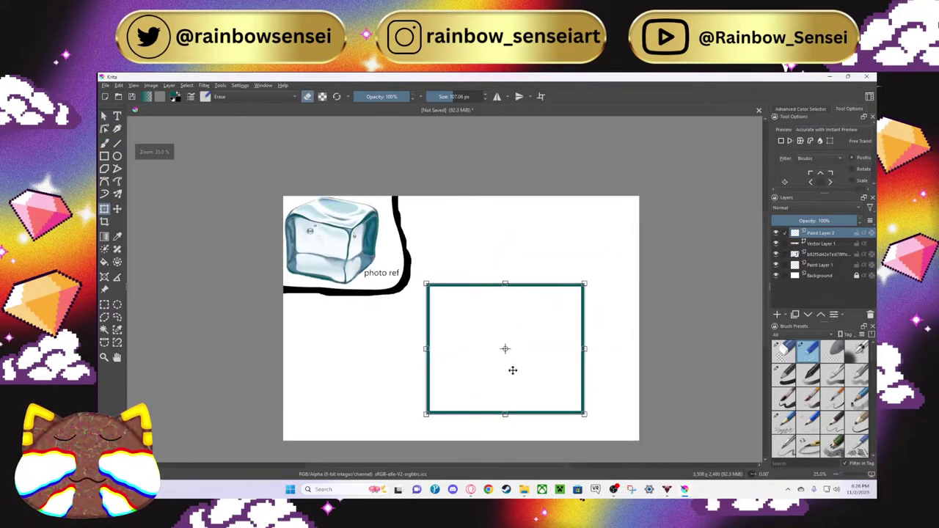
pyautogui.scroll(2, 513, 371)
pyautogui.scroll(-1, 511, 371)
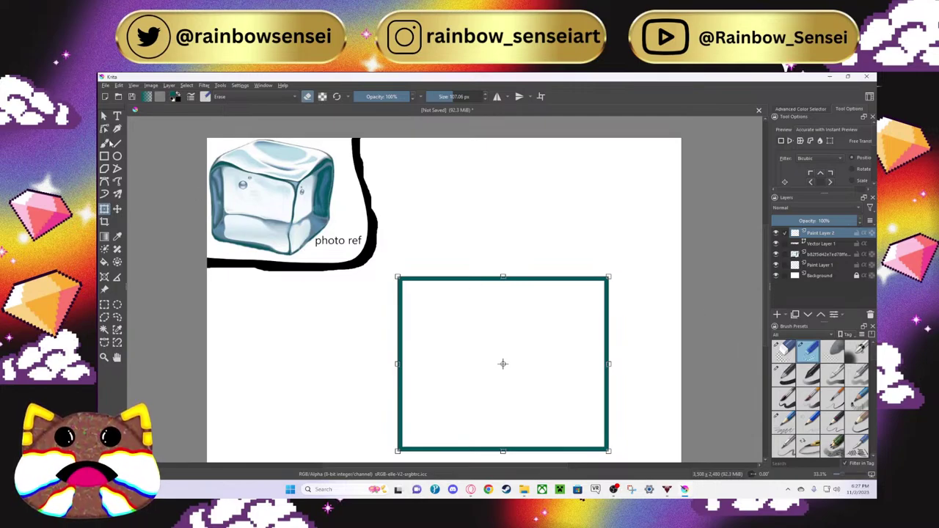
# Step: Return to the Freehand Brush with Stabilizer smoothing and the black pen-like preset at 100% opacity
pyautogui.click(107, 143)
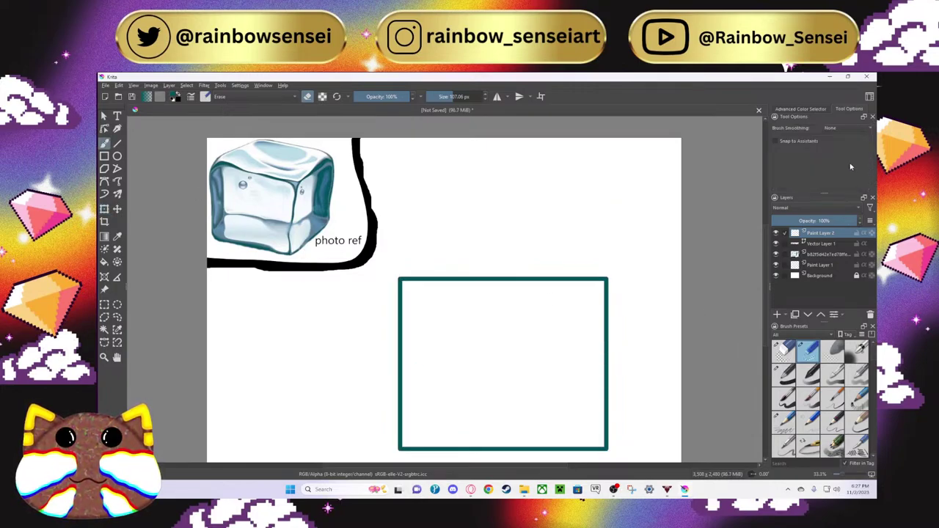
pyautogui.click(832, 129)
pyautogui.click(832, 157)
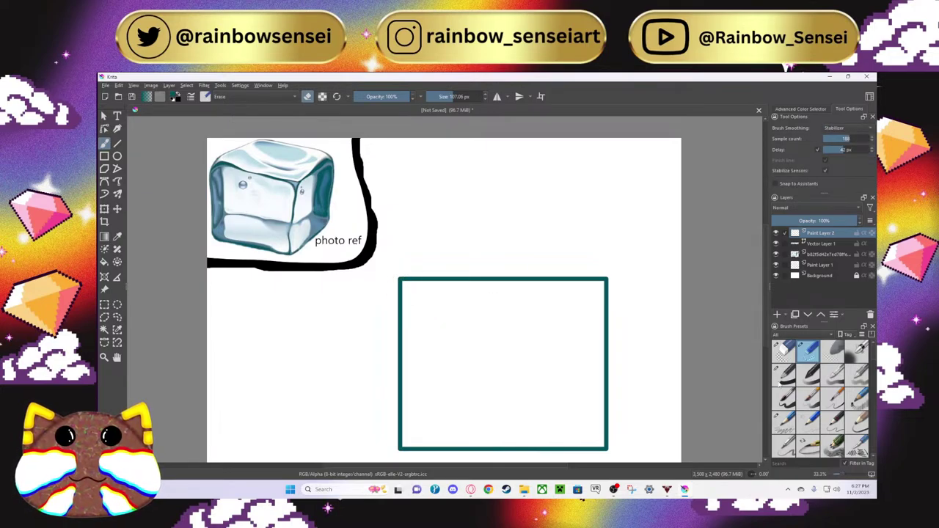
pyautogui.click(783, 374)
# Step: Try to draw the cube's top face edge as a curve rising from the rectangle's upper-left corner, and undo it
pyautogui.moveTo(398, 277)
pyautogui.mouseDown()
pyautogui.moveTo(473, 247)
pyautogui.moveTo(589, 224)
pyautogui.mouseUp()
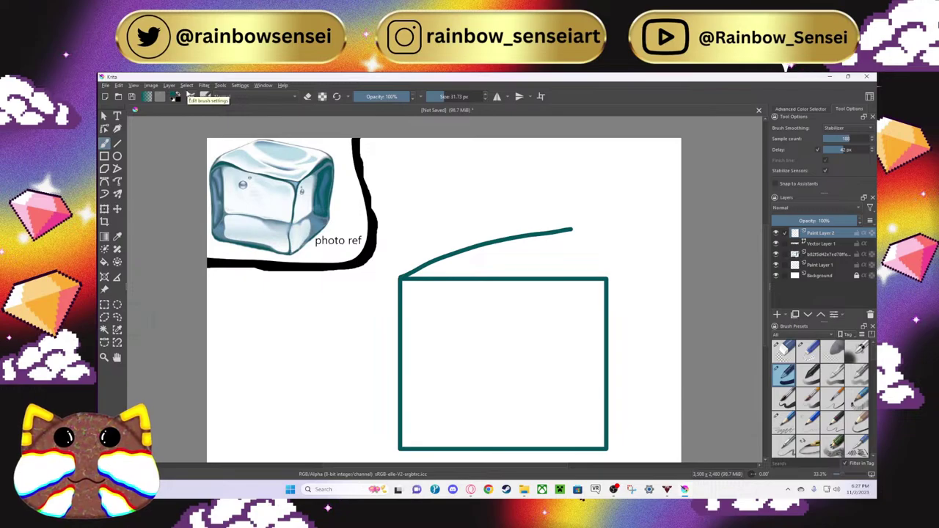
pyautogui.click(133, 86)
pyautogui.click(131, 86)
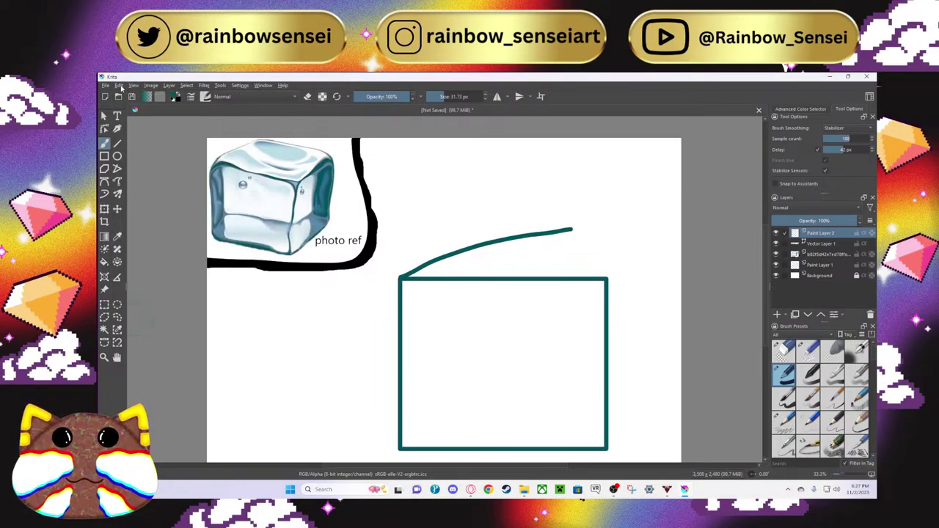
pyautogui.hotkey('ctrl', 'z')
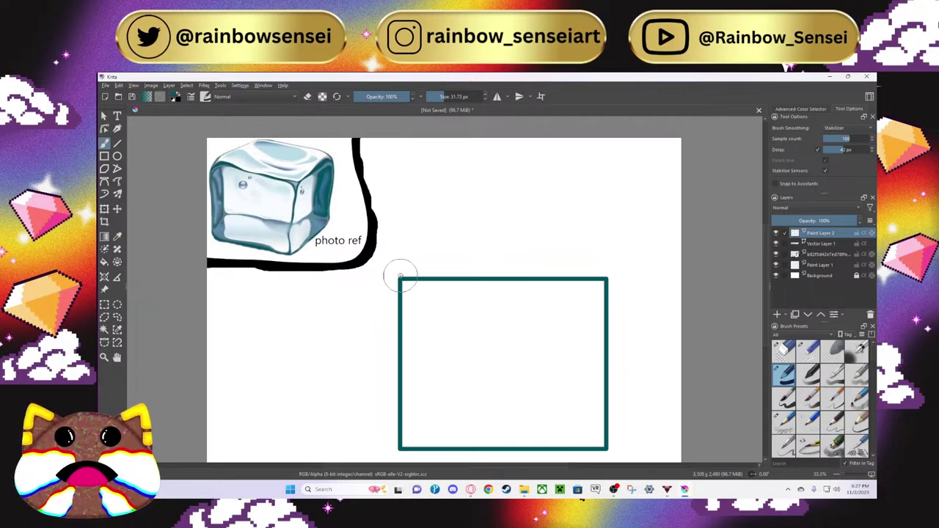
# Step: Try to draw the cube's top face with slanted edges rising from the teal rectangle's upper corners, and undo the strokes
pyautogui.moveTo(399, 275)
pyautogui.mouseDown()
pyautogui.moveTo(576, 262)
pyautogui.moveTo(653, 270)
pyautogui.mouseUp()
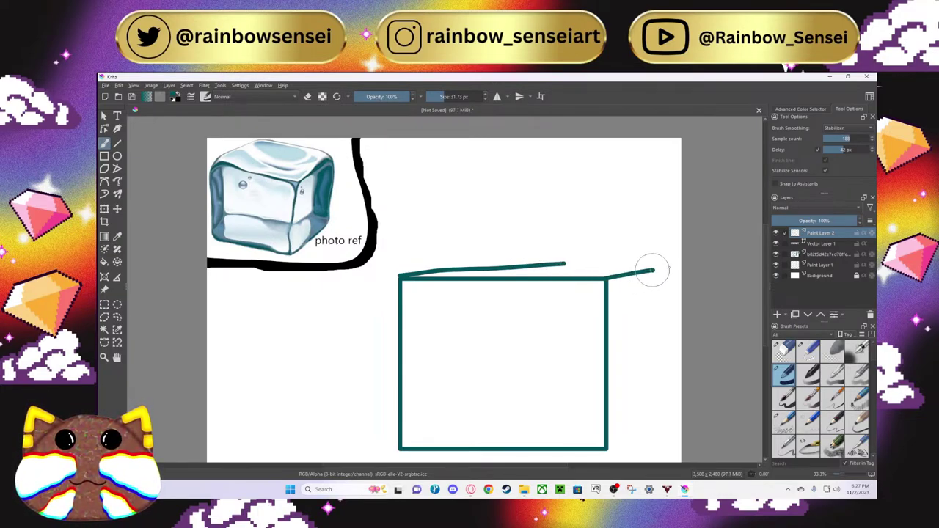
pyautogui.moveTo(564, 259); pyautogui.dragTo(651, 268)
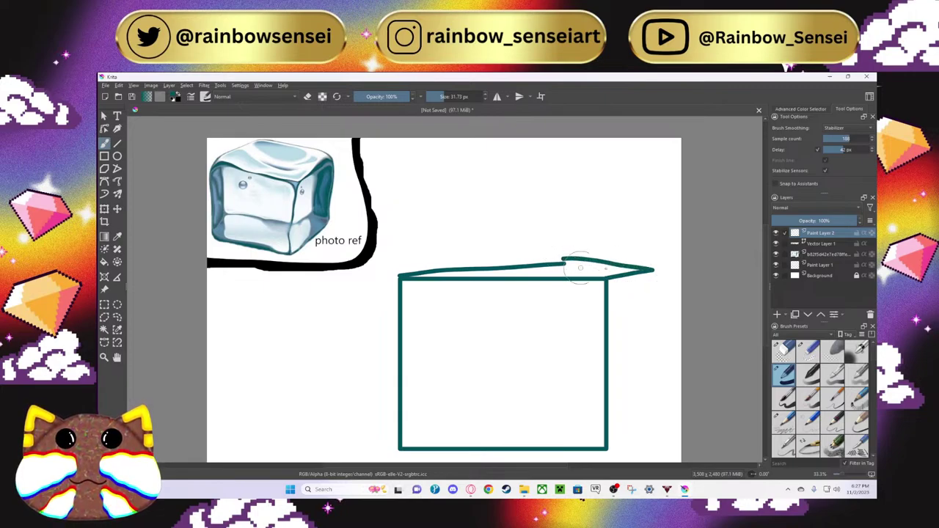
pyautogui.hotkey('ctrl', 'z')
pyautogui.hotkey('ctrl', 'z')
pyautogui.hotkey('ctrl', 'z')
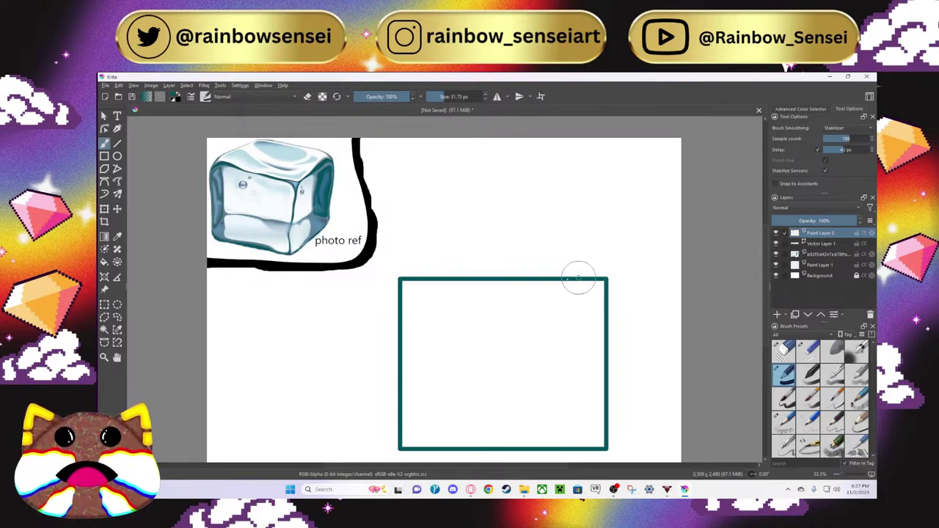
# Step: Try to draw a flatter top face just above the teal rectangle, and undo the stray dot below the reference
pyautogui.moveTo(402, 277); pyautogui.dragTo(663, 273)
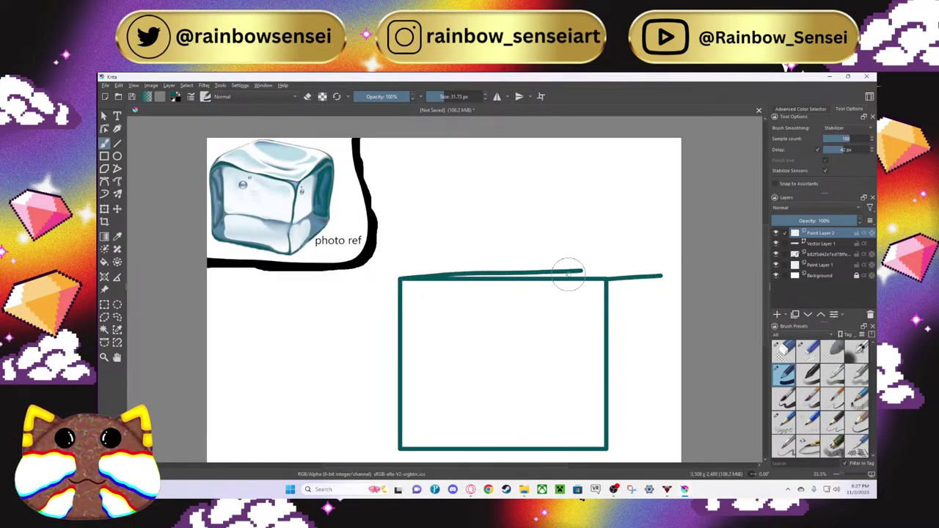
pyautogui.moveTo(578, 273); pyautogui.dragTo(649, 274)
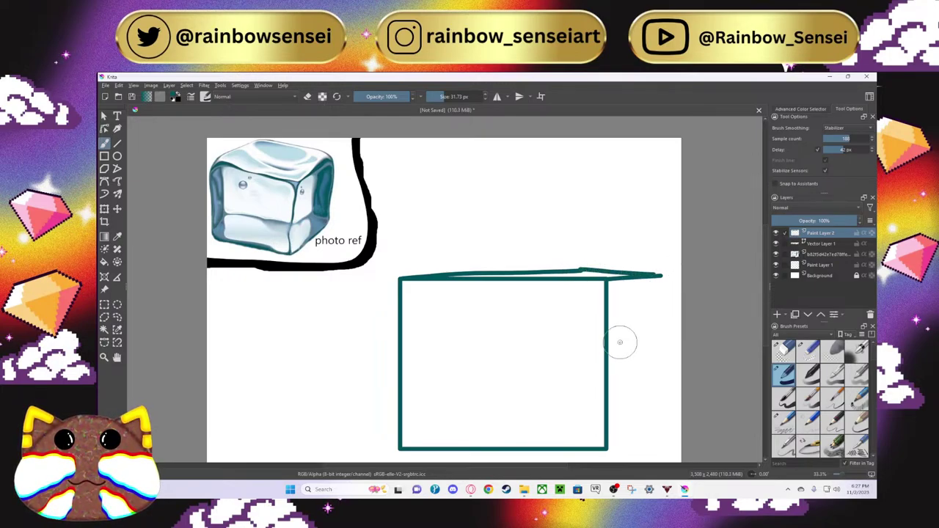
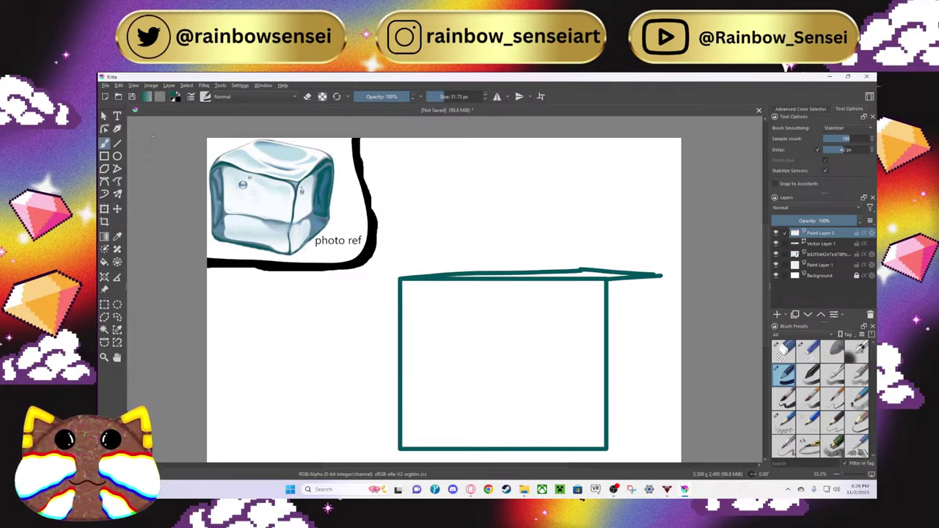
pyautogui.click(166, 86)
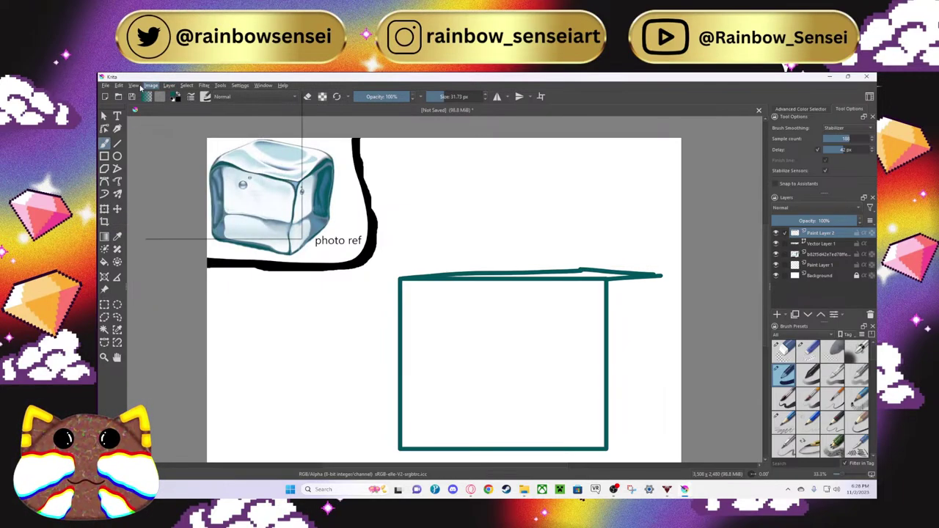
pyautogui.click(350, 289)
pyautogui.click(265, 309)
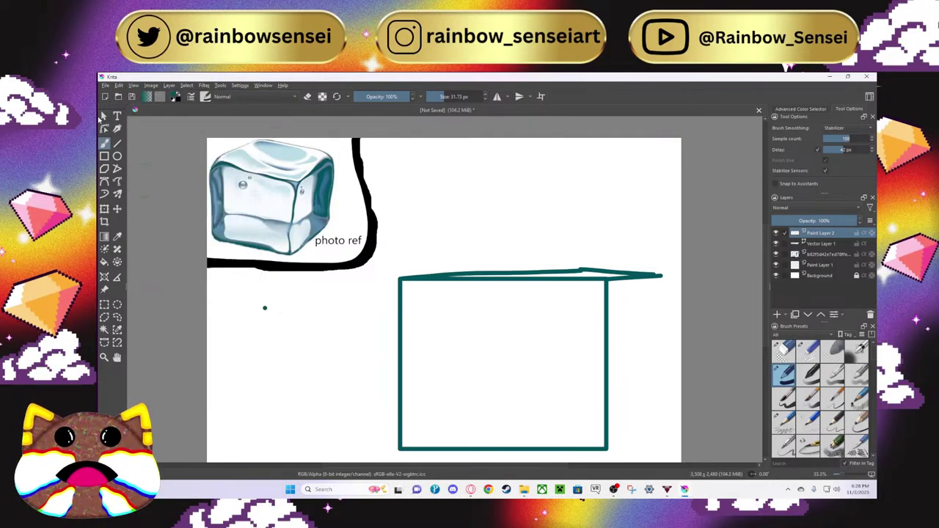
pyautogui.hotkey('ctrl', 'z')
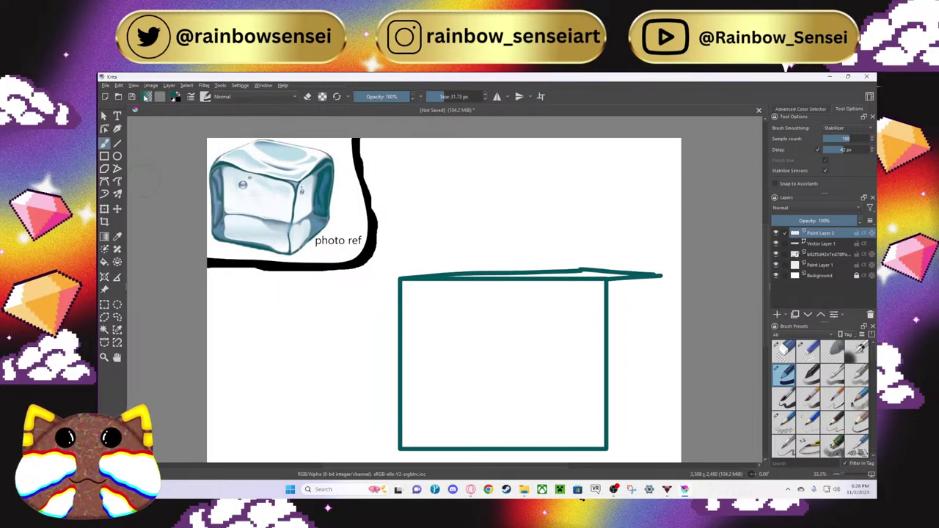
# Step: Undo back past the teal rectangle and the trimming of the black border, and add a new paint layer above Vector Layer 1
pyautogui.hotkey('ctrl', 'z')
pyautogui.hotkey('ctrl', 'z')
pyautogui.hotkey('ctrl', 'z')
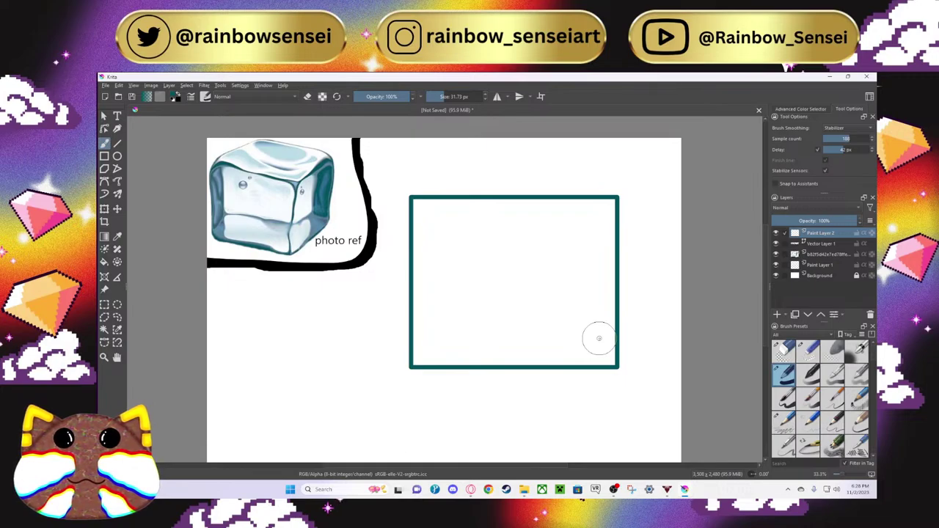
pyautogui.hotkey('ctrl', 'shift', 'z')
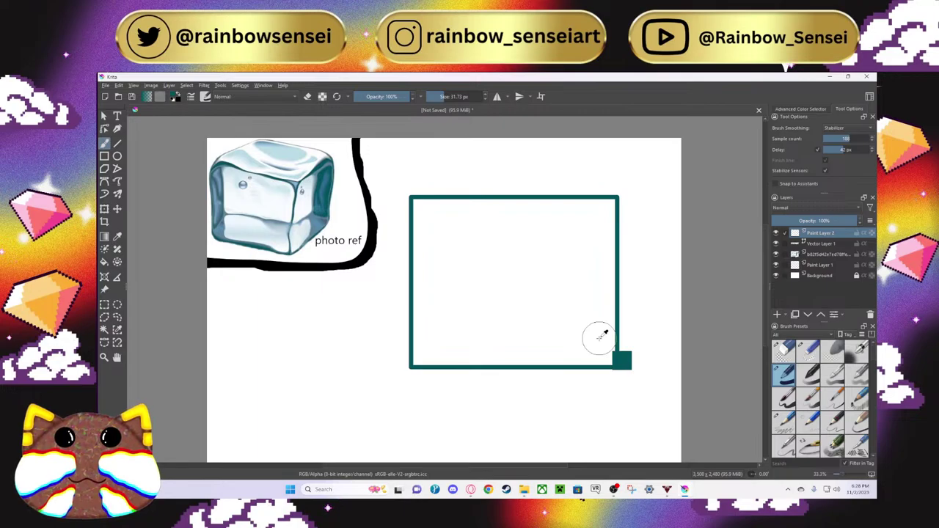
pyautogui.hotkey('ctrl', 'shift', 'z')
pyautogui.hotkey('ctrl', 'z')
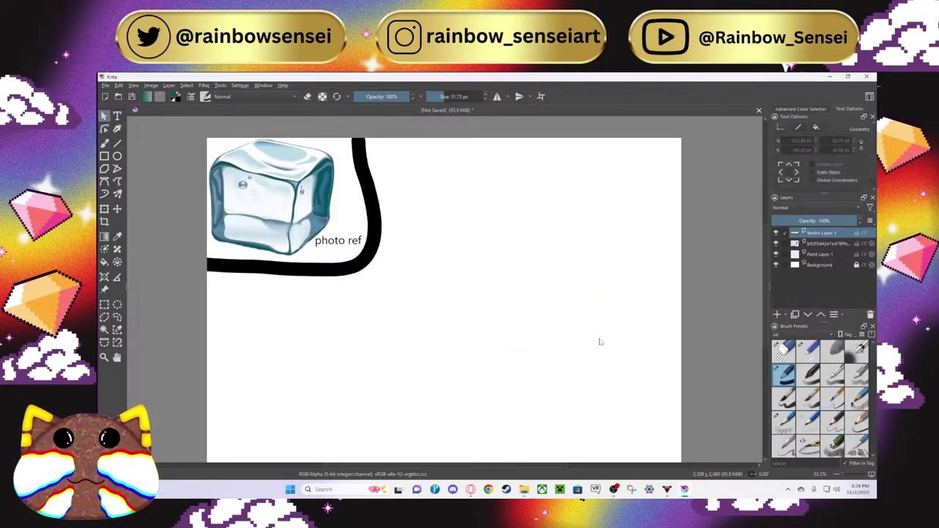
pyautogui.click(777, 315)
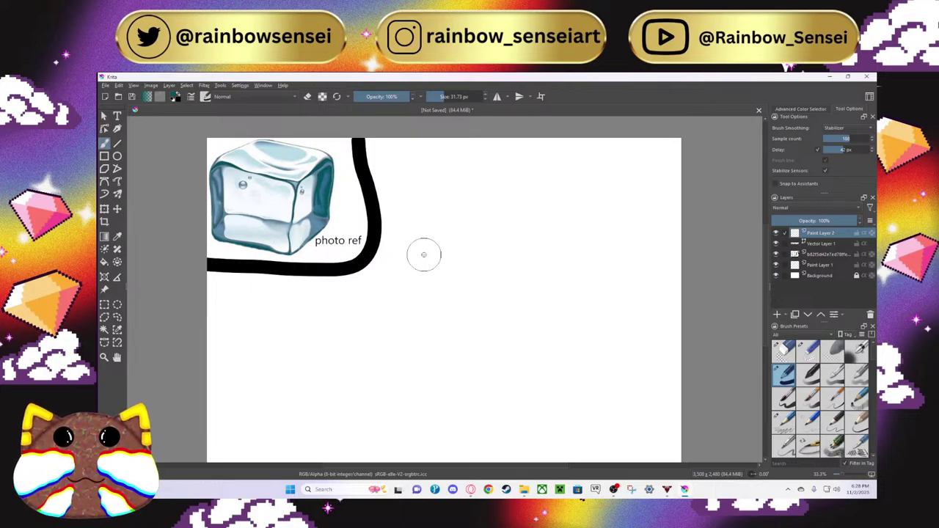
# Step: Try to draw the ice cube's front face as one rounded freehand outline, and undo it
pyautogui.moveTo(405, 316)
pyautogui.mouseDown()
pyautogui.moveTo(404, 275)
pyautogui.moveTo(434, 213)
pyautogui.moveTo(480, 204)
pyautogui.moveTo(596, 222)
pyautogui.moveTo(621, 259)
pyautogui.moveTo(600, 336)
pyautogui.moveTo(566, 370)
pyautogui.moveTo(423, 377)
pyautogui.moveTo(375, 325)
pyautogui.moveTo(382, 308)
pyautogui.mouseUp()
pyautogui.hotkey('ctrl', 'z')
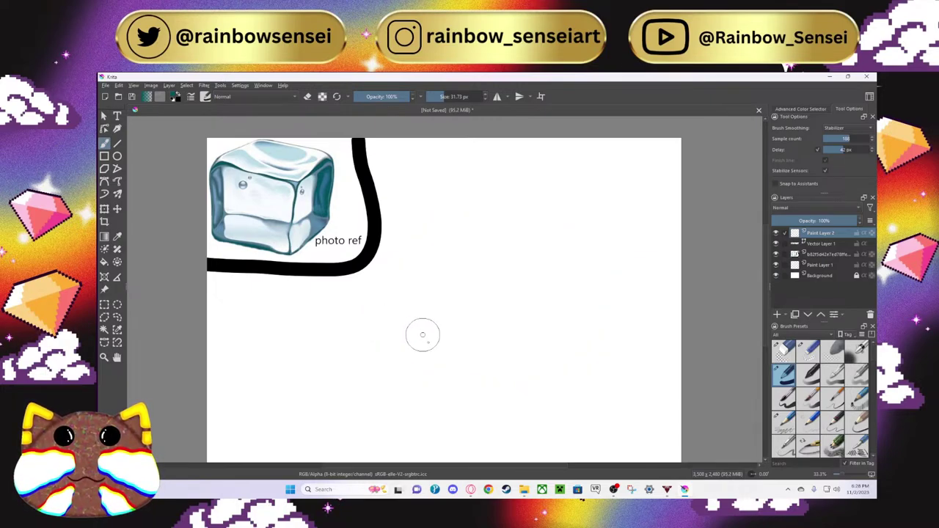
pyautogui.moveTo(431, 388)
pyautogui.mouseDown()
pyautogui.moveTo(442, 285)
pyautogui.moveTo(460, 243)
pyautogui.moveTo(519, 229)
pyautogui.moveTo(599, 253)
pyautogui.moveTo(627, 278)
pyautogui.moveTo(630, 337)
pyautogui.moveTo(586, 425)
pyautogui.moveTo(525, 433)
pyautogui.moveTo(426, 388)
pyautogui.mouseUp()
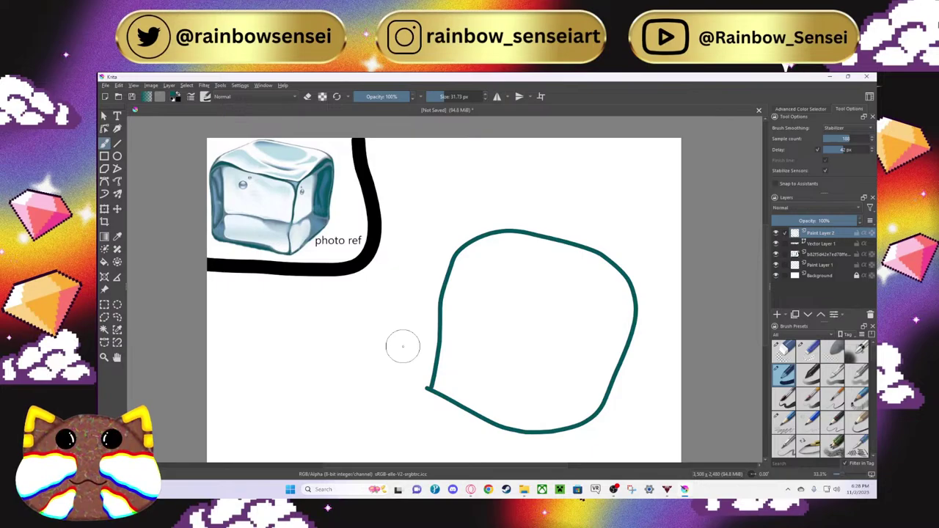
pyautogui.hotkey('ctrl', 'z')
# Step: Draw the cube's front face as a rounded freehand teal square and add a slanted top face above it
pyautogui.moveTo(418, 400)
pyautogui.mouseDown()
pyautogui.moveTo(434, 236)
pyautogui.moveTo(496, 222)
pyautogui.moveTo(628, 239)
pyautogui.moveTo(636, 313)
pyautogui.moveTo(619, 412)
pyautogui.moveTo(581, 429)
pyautogui.moveTo(420, 402)
pyautogui.mouseUp()
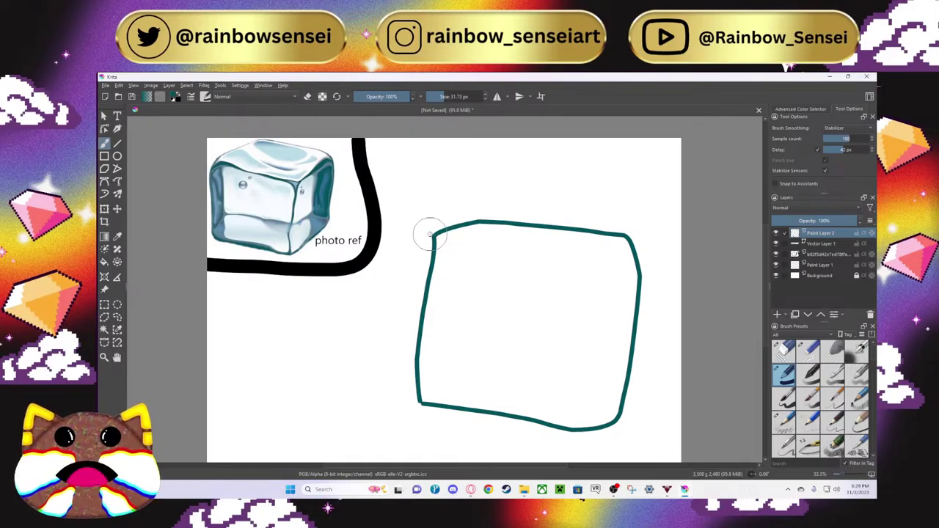
pyautogui.moveTo(431, 233); pyautogui.dragTo(484, 166)
pyautogui.moveTo(571, 167)
pyautogui.mouseDown()
pyautogui.moveTo(652, 198)
pyautogui.moveTo(660, 235)
pyautogui.moveTo(618, 255)
pyautogui.mouseUp()
pyautogui.hotkey('ctrl', 'z')
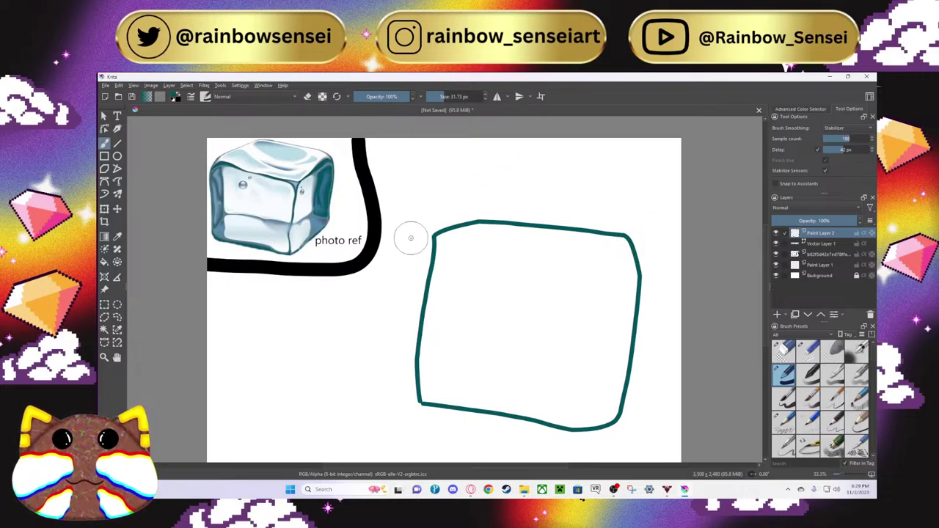
pyautogui.moveTo(433, 234)
pyautogui.mouseDown()
pyautogui.moveTo(478, 168)
pyautogui.moveTo(516, 159)
pyautogui.moveTo(611, 172)
pyautogui.moveTo(653, 190)
pyautogui.moveTo(620, 249)
pyautogui.mouseUp()
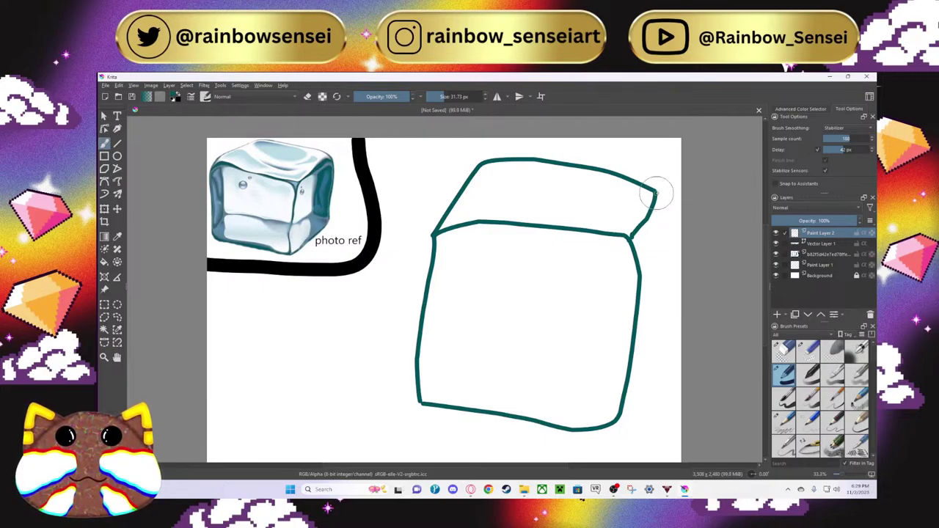
# Step: Draw the cube's side face as a curved line joining the top face's right corner to the front face's lower-right corner
pyautogui.moveTo(657, 193)
pyautogui.mouseDown()
pyautogui.moveTo(650, 410)
pyautogui.moveTo(620, 431)
pyautogui.moveTo(578, 431)
pyautogui.mouseUp()
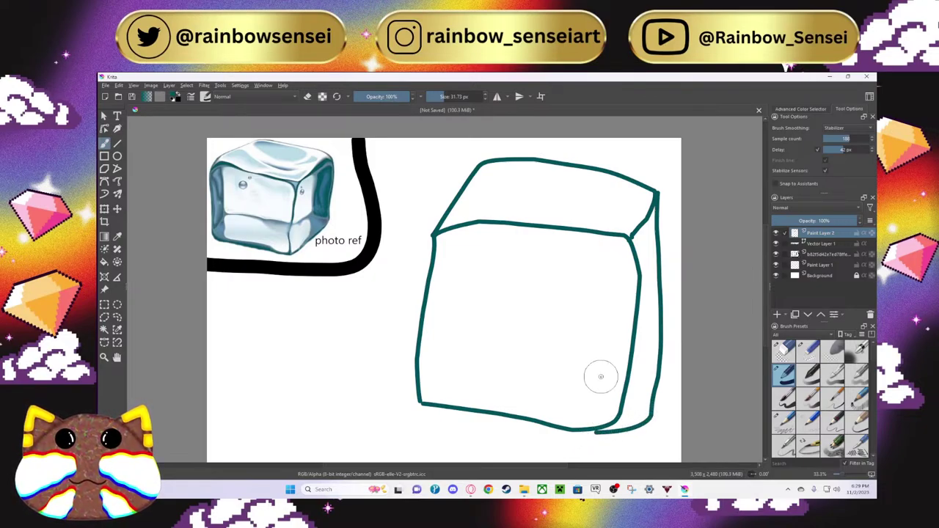
pyautogui.hotkey('ctrl', 'z')
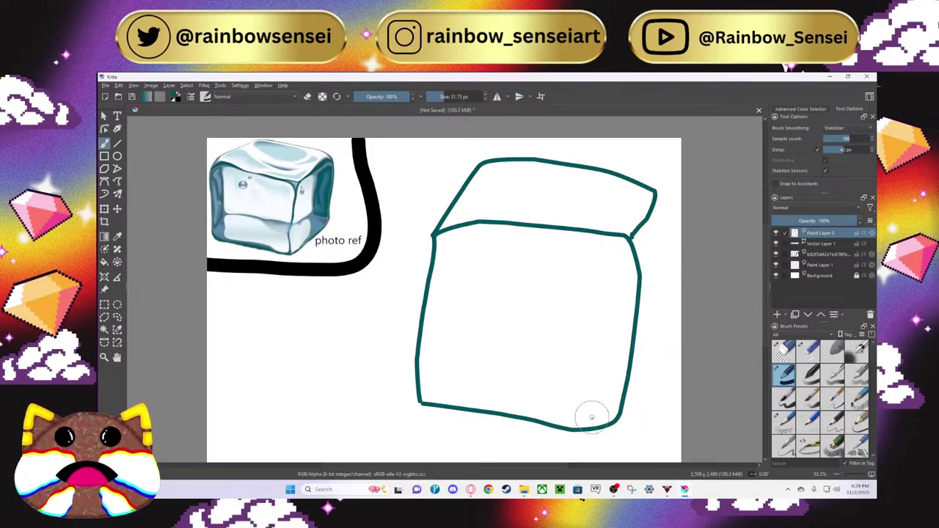
pyautogui.moveTo(617, 423)
pyautogui.mouseDown()
pyautogui.moveTo(654, 344)
pyautogui.moveTo(654, 189)
pyautogui.moveTo(635, 229)
pyautogui.mouseUp()
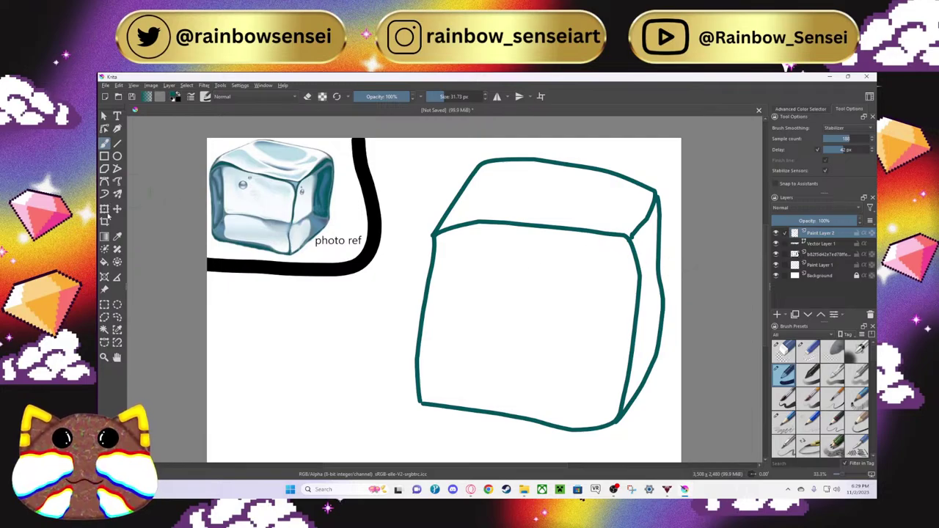
# Step: Move the cube outline slightly left and down with the Transform tool, and add a new paint layer above it
pyautogui.click(104, 209)
pyautogui.moveTo(512, 274); pyautogui.dragTo(481, 285)
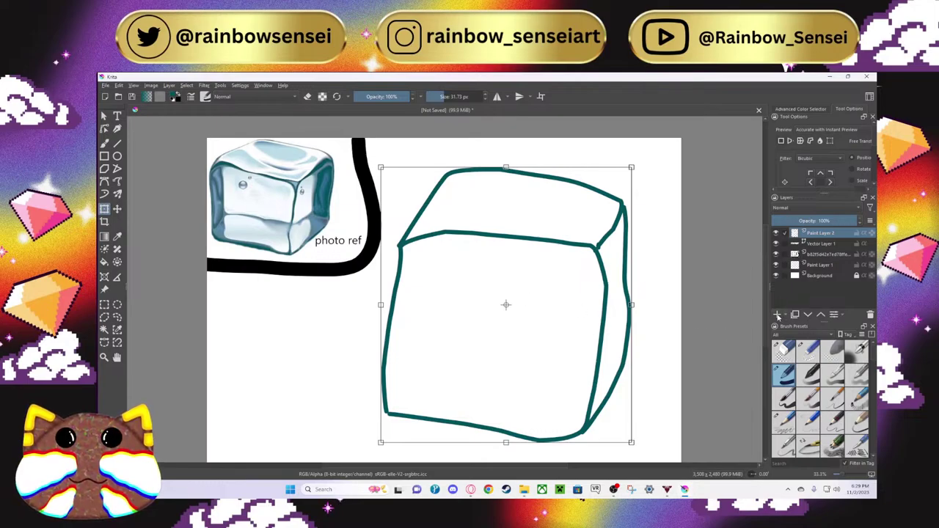
pyautogui.click(778, 314)
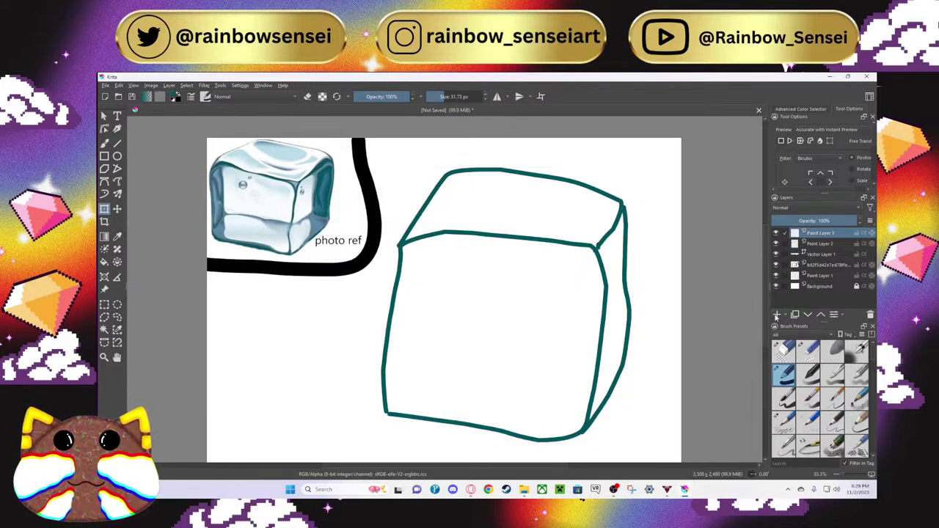
# Step: Try to fill the cube with dark teal on Paint Layer 3 and move that layer beneath the outline, and undo it
pyautogui.click(104, 262)
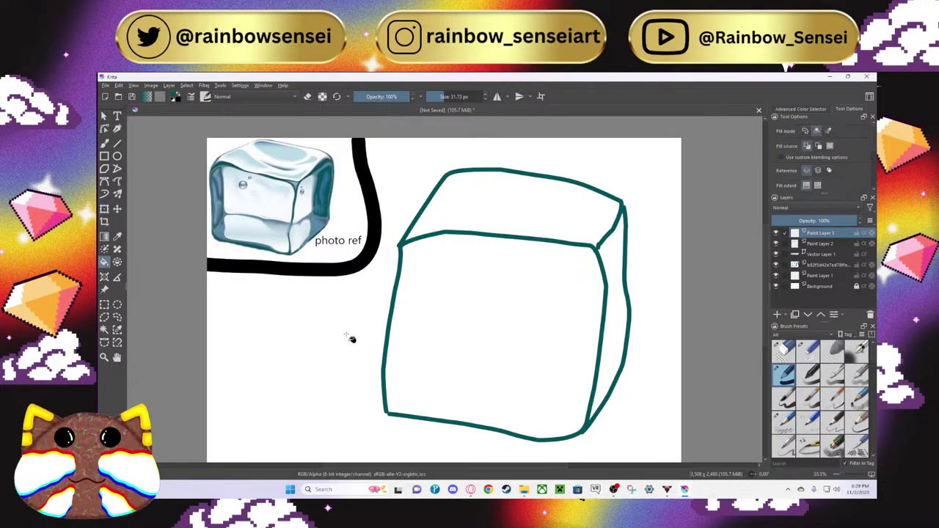
pyautogui.click(469, 341)
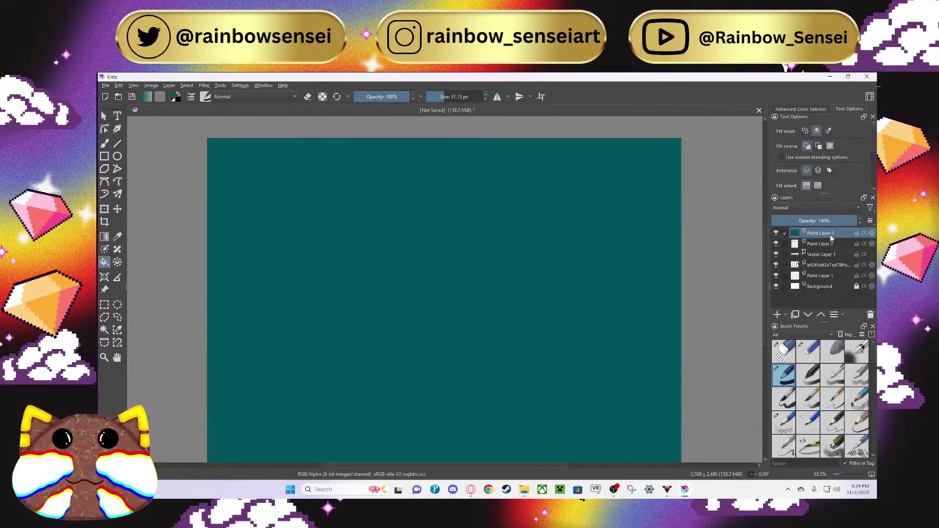
pyautogui.moveTo(831, 236); pyautogui.dragTo(830, 247)
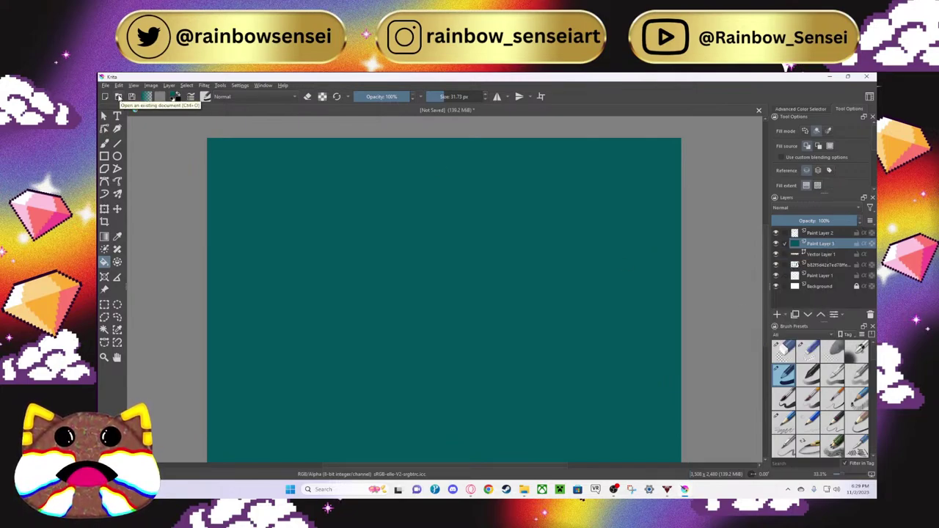
pyautogui.press('b')
pyautogui.hotkey('ctrl', 'z')
pyautogui.hotkey('ctrl', 'z')
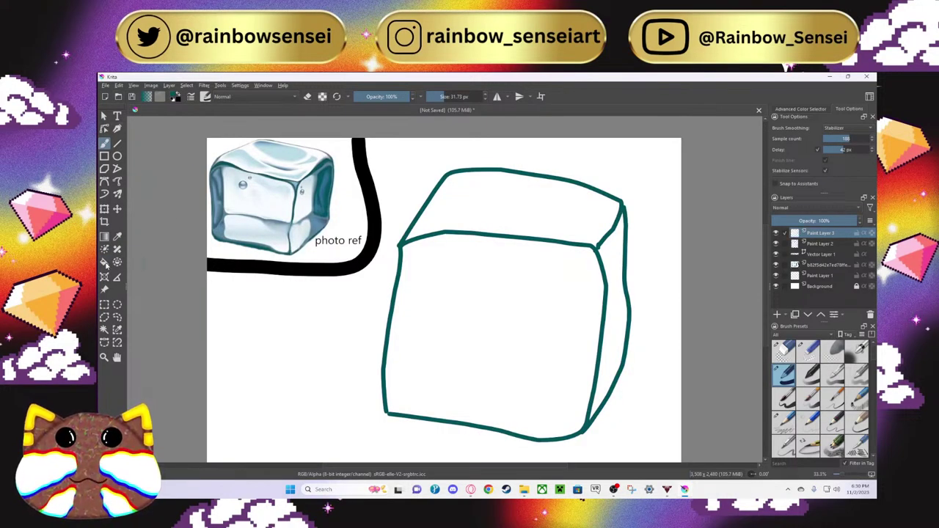
pyautogui.click(105, 262)
pyautogui.click(478, 315)
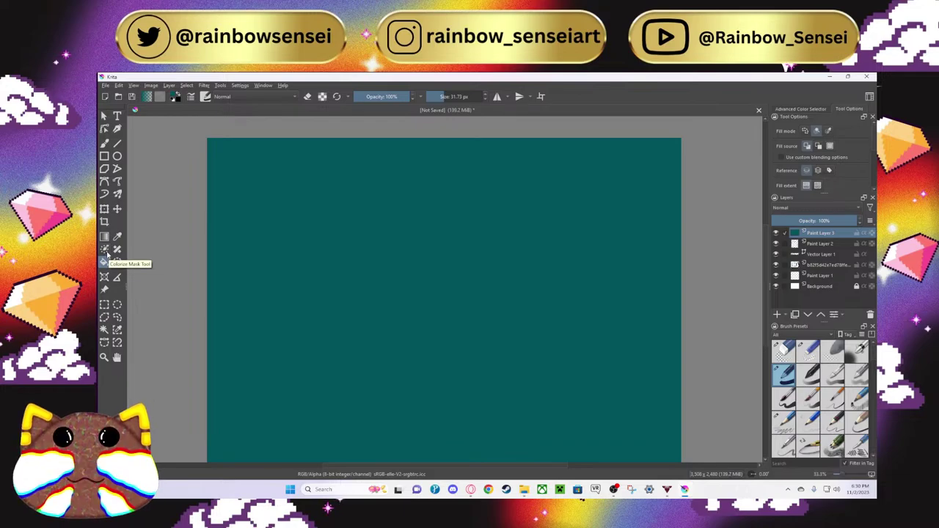
pyautogui.hotkey('ctrl', 'z')
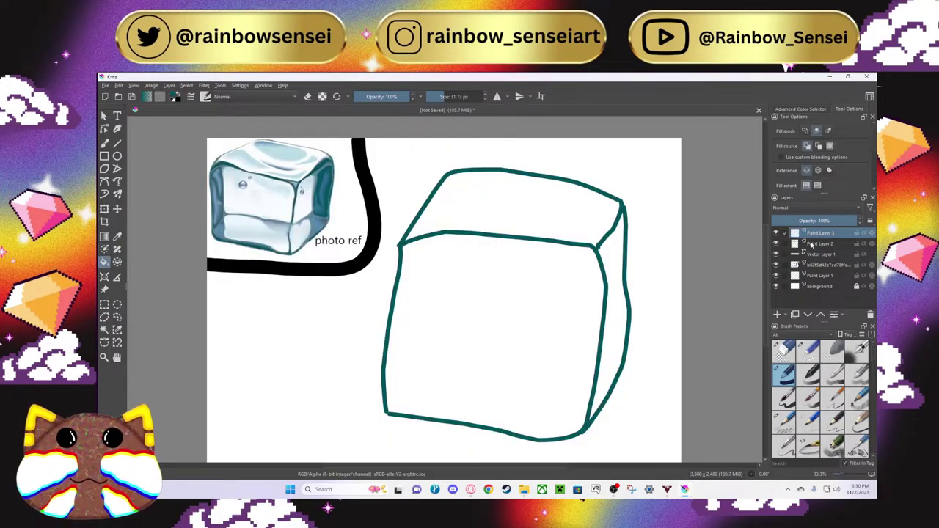
# Step: Fill the cube's front, side and top faces with dark teal on Paint Layer 2
pyautogui.click(812, 243)
pyautogui.click(526, 300)
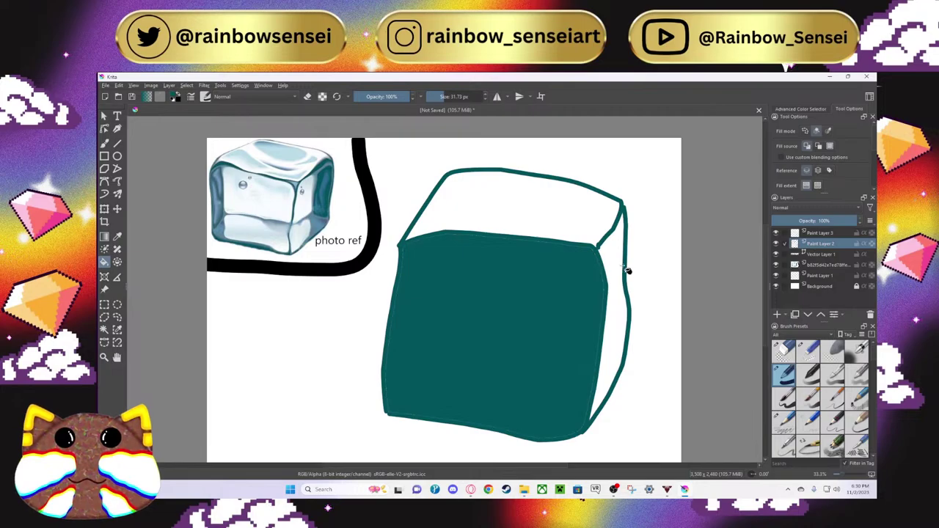
pyautogui.click(620, 253)
pyautogui.click(571, 208)
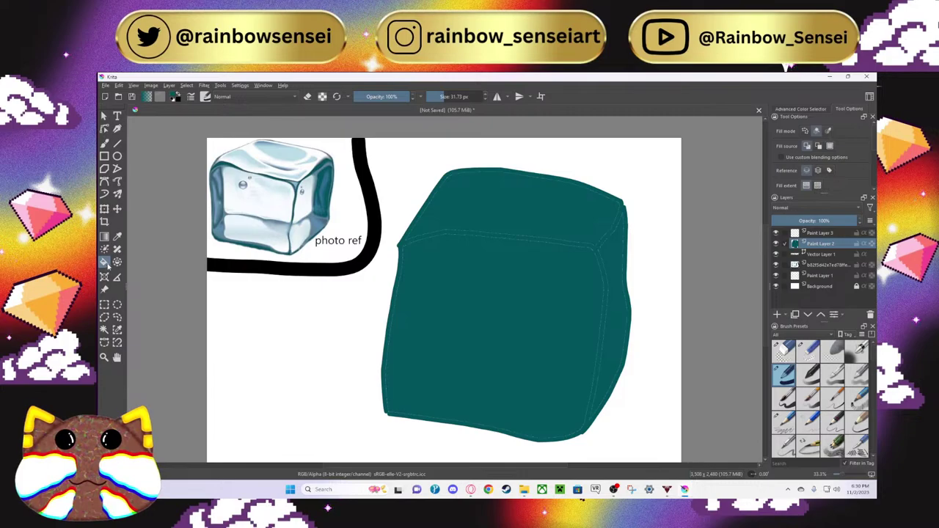
# Step: Turn off smoothing for the freehand brush and enlarge it to 68.97 px
pyautogui.click(105, 144)
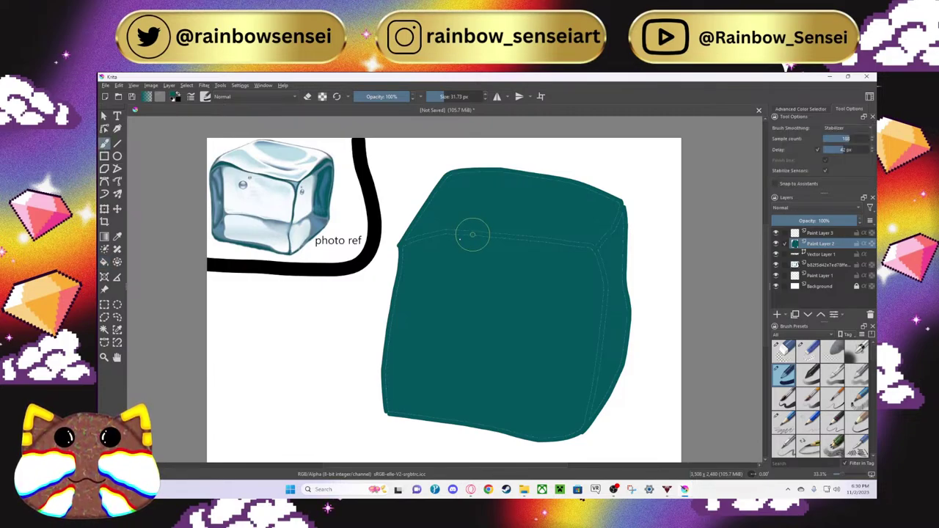
pyautogui.click(858, 128)
pyautogui.click(832, 107)
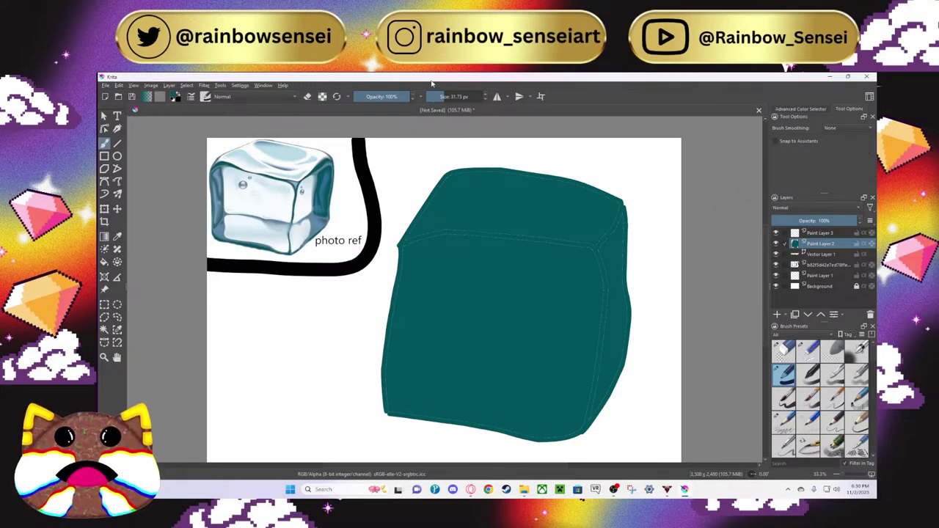
pyautogui.moveTo(442, 96); pyautogui.dragTo(449, 96)
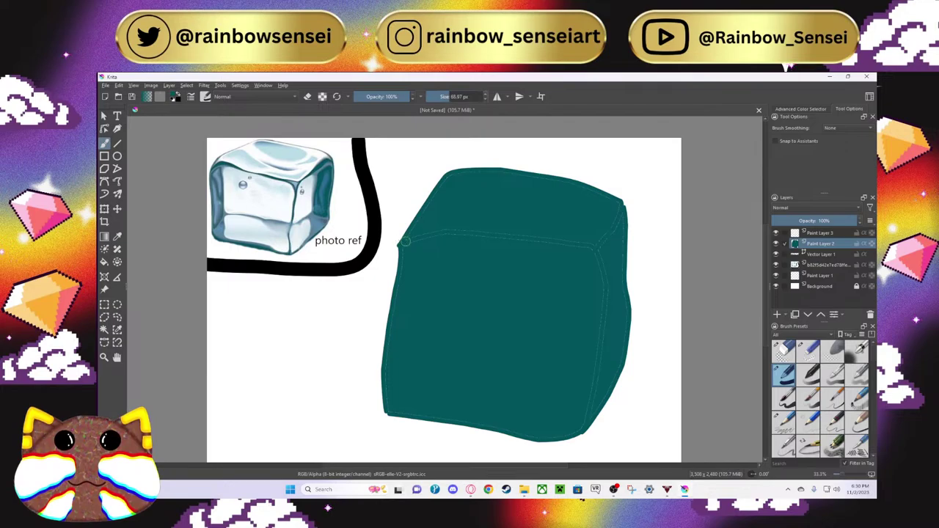
# Step: Try brushing over the pale seam lines inside the teal cube, and undo it together with the face fills
pyautogui.moveTo(404, 242)
pyautogui.mouseDown()
pyautogui.moveTo(534, 235)
pyautogui.moveTo(560, 240)
pyautogui.moveTo(522, 240)
pyautogui.moveTo(574, 242)
pyautogui.moveTo(589, 253)
pyautogui.moveTo(575, 240)
pyautogui.moveTo(598, 261)
pyautogui.moveTo(591, 248)
pyautogui.moveTo(599, 268)
pyautogui.moveTo(600, 243)
pyautogui.moveTo(606, 336)
pyautogui.mouseUp()
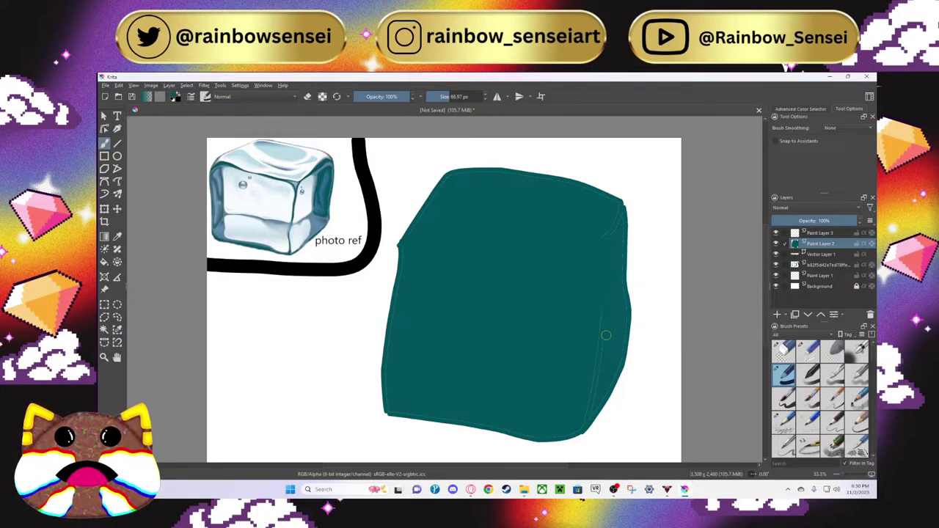
pyautogui.moveTo(606, 336); pyautogui.dragTo(598, 311)
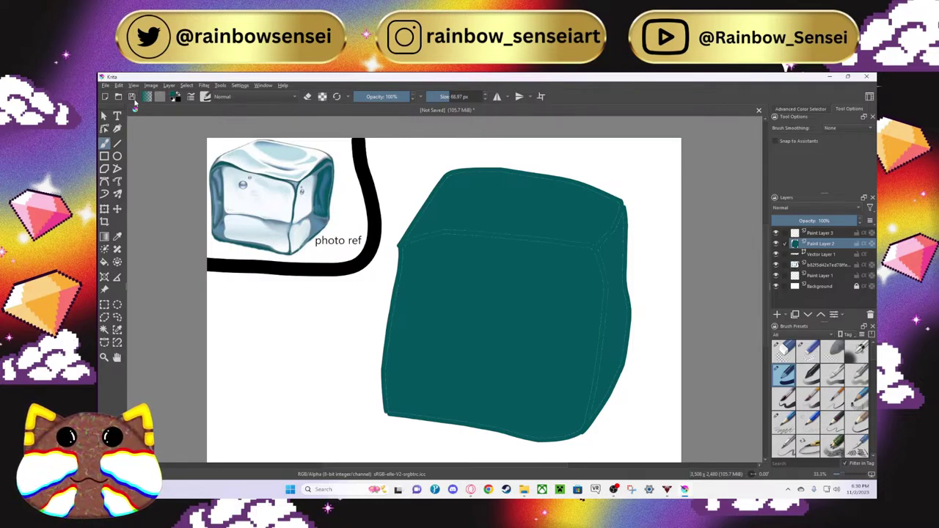
pyautogui.hotkey('ctrl', 'z')
pyautogui.hotkey('ctrl', 'z')
pyautogui.hotkey('ctrl', 'z')
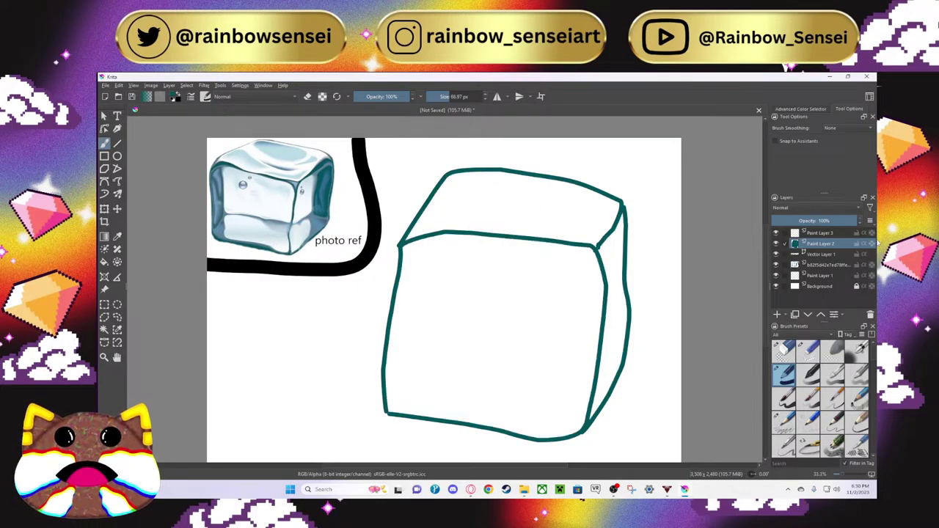
# Step: Try a contiguous selection inside the cube's front face on Paint Layer 3, and clear it
pyautogui.click(818, 233)
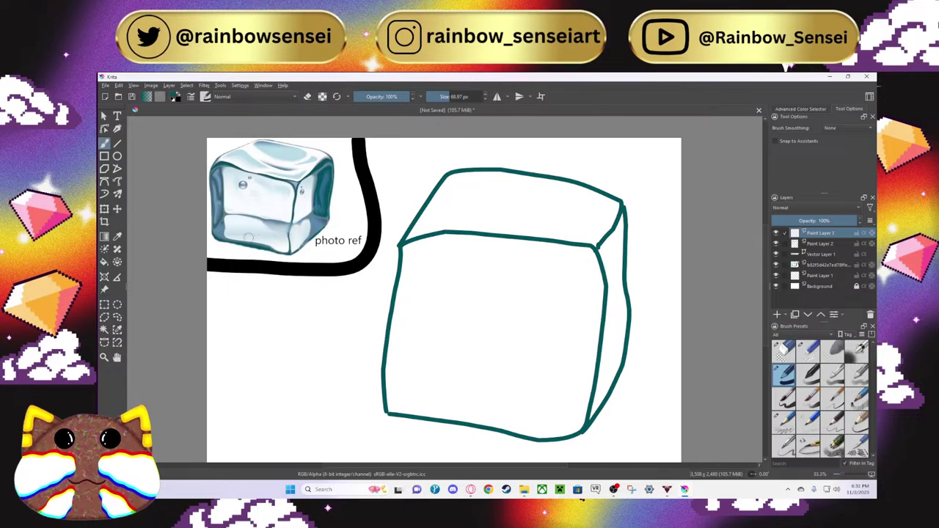
pyautogui.click(105, 329)
pyautogui.click(424, 249)
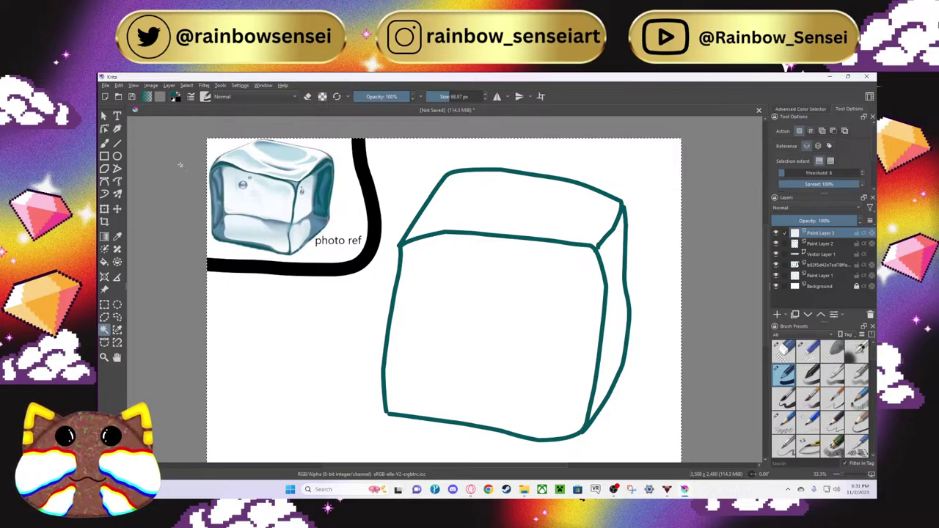
pyautogui.hotkey('ctrl', 'shift', 'a')
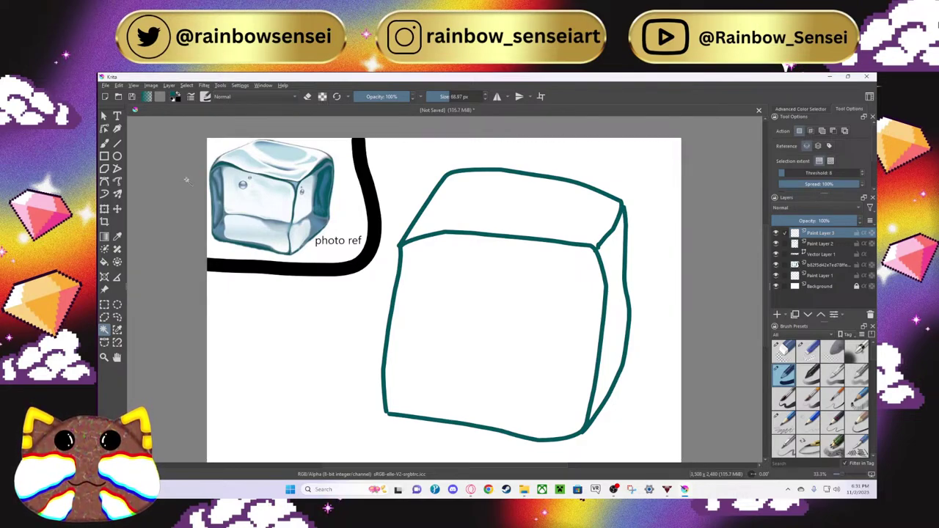
# Step: Sample the near-white colour from the lower part of the reference ice cube and enlarge the freehand brush to 183.59 px
pyautogui.click(117, 236)
pyautogui.click(284, 237)
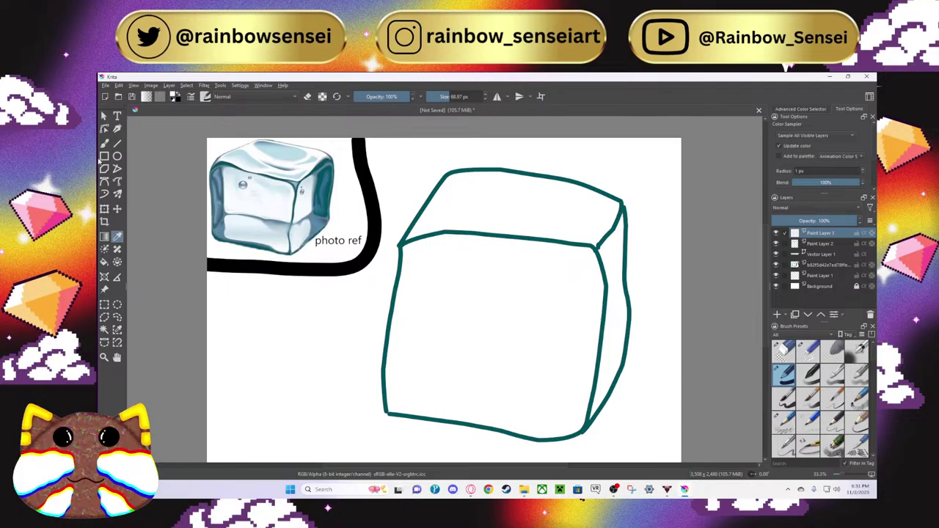
pyautogui.press('b')
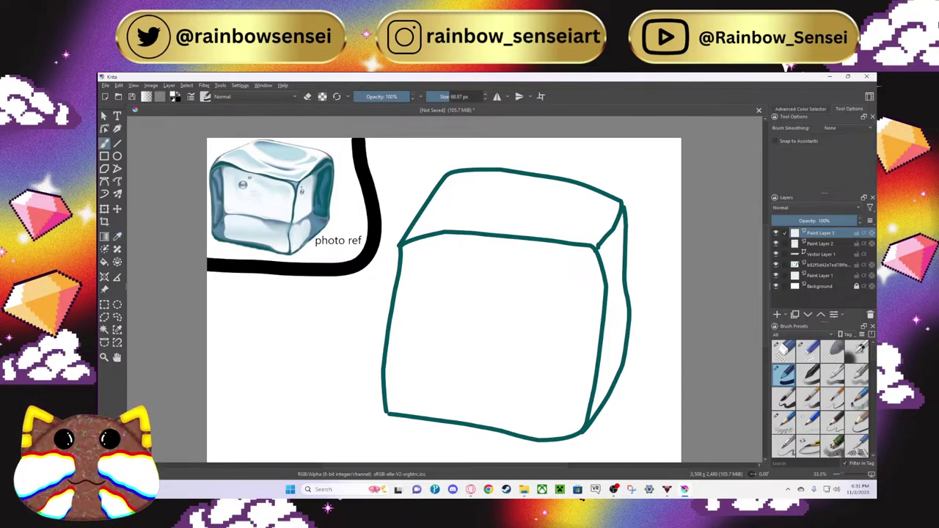
pyautogui.moveTo(452, 94); pyautogui.dragTo(470, 95)
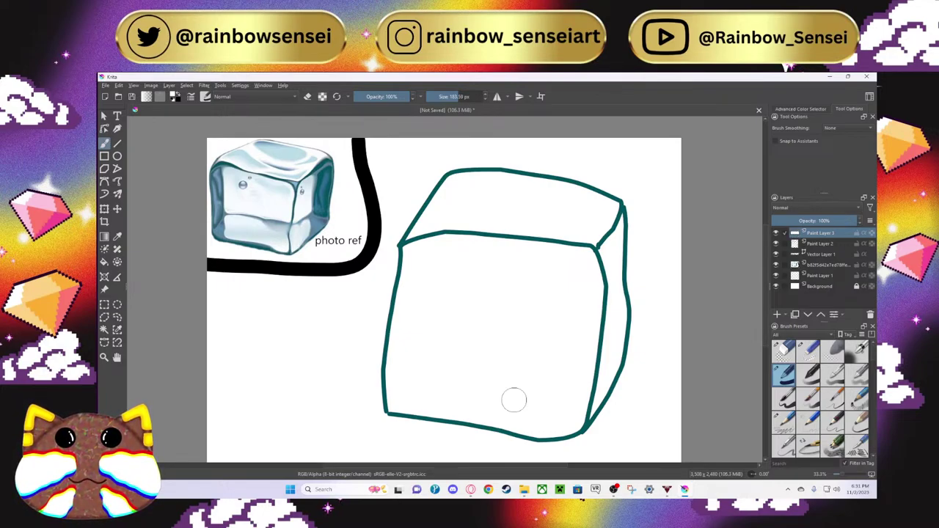
# Step: Set the foreground colour to Fill Pink (#ffc8ff), unlock the Background layer and fill it with that colour
pyautogui.click(822, 286)
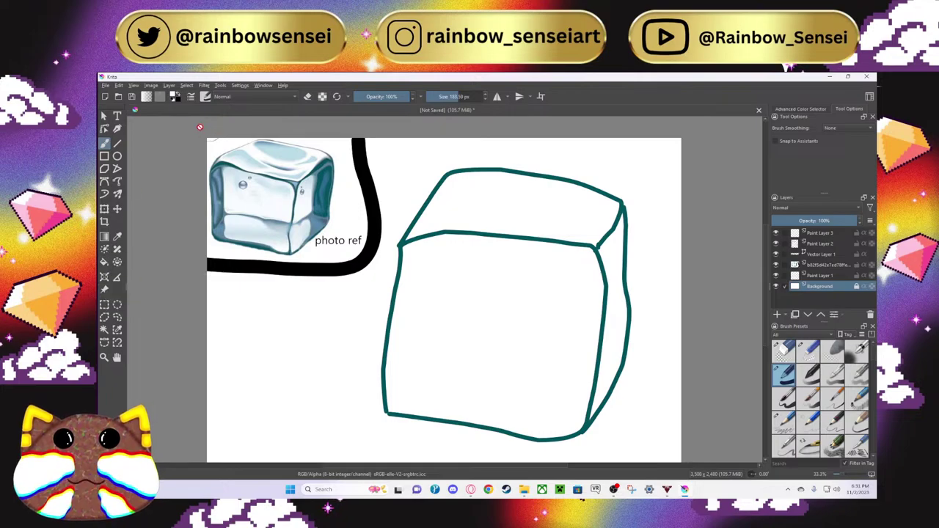
pyautogui.click(176, 99)
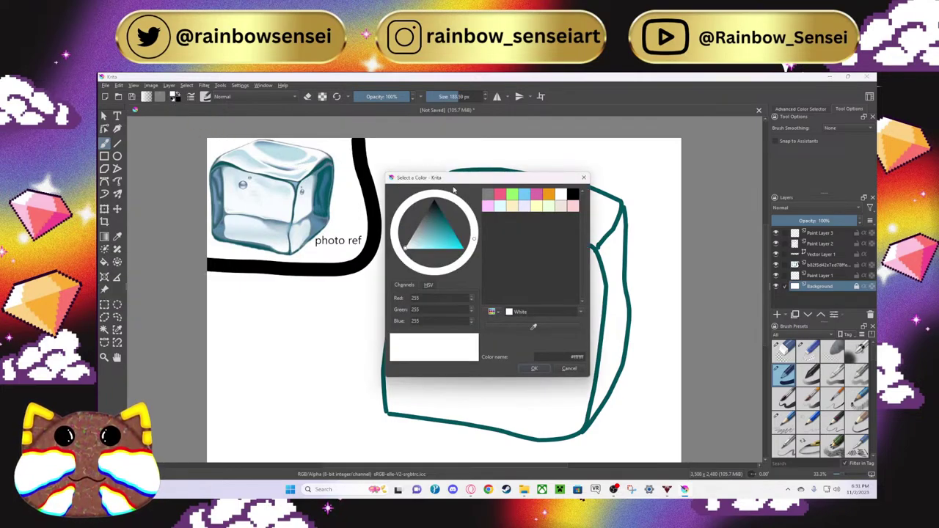
pyautogui.click(523, 206)
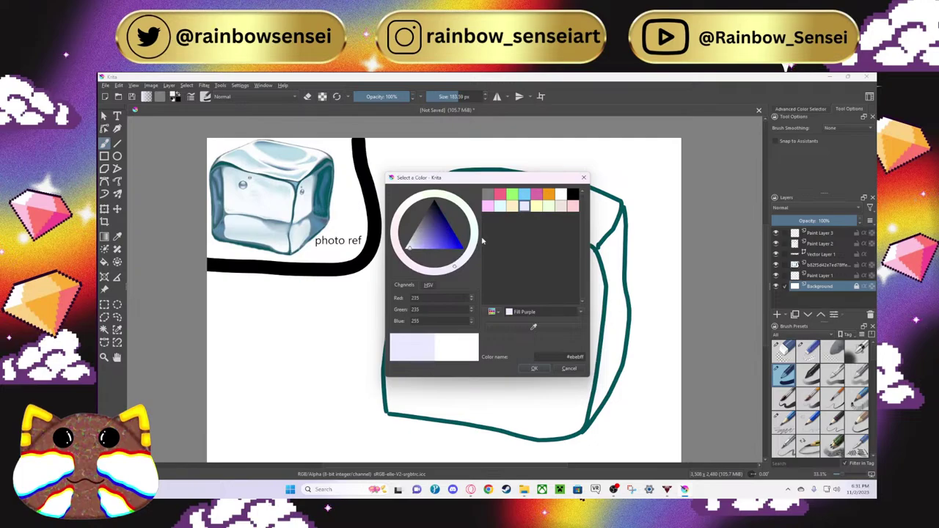
pyautogui.click(490, 206)
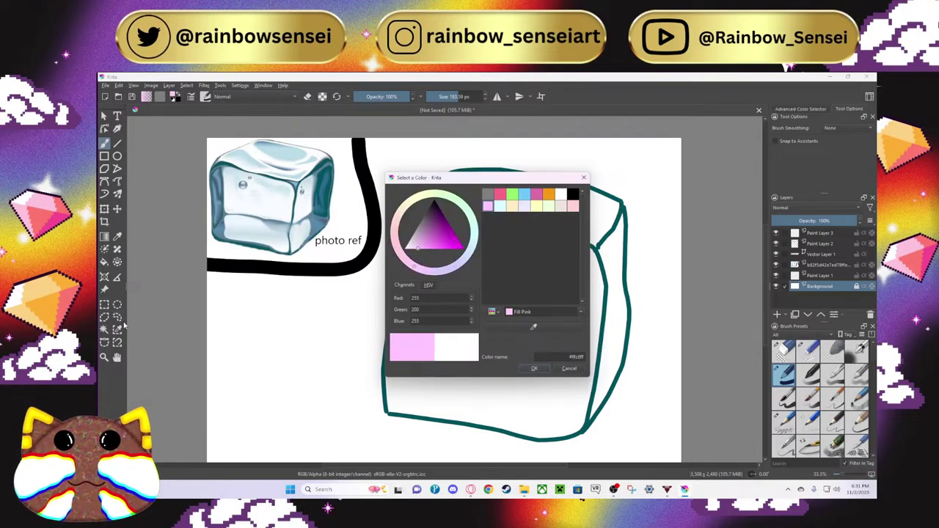
pyautogui.click(533, 368)
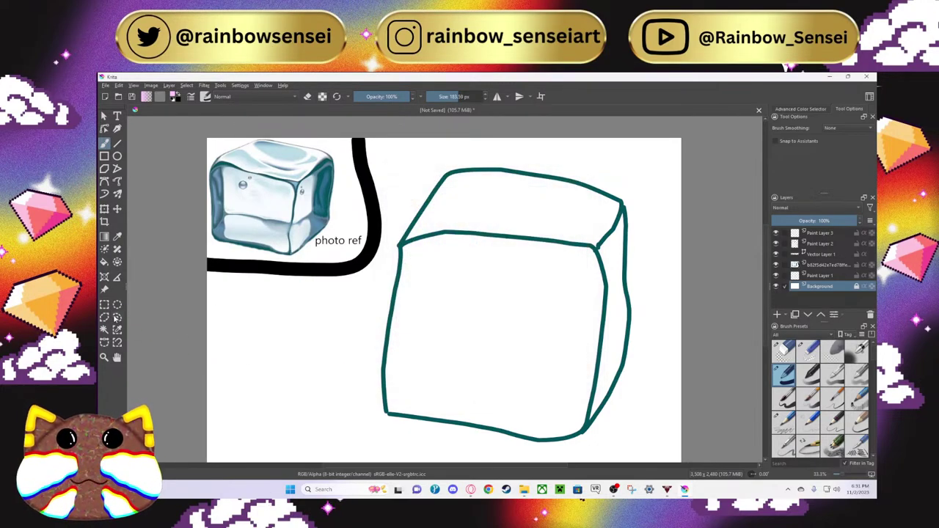
pyautogui.click(103, 261)
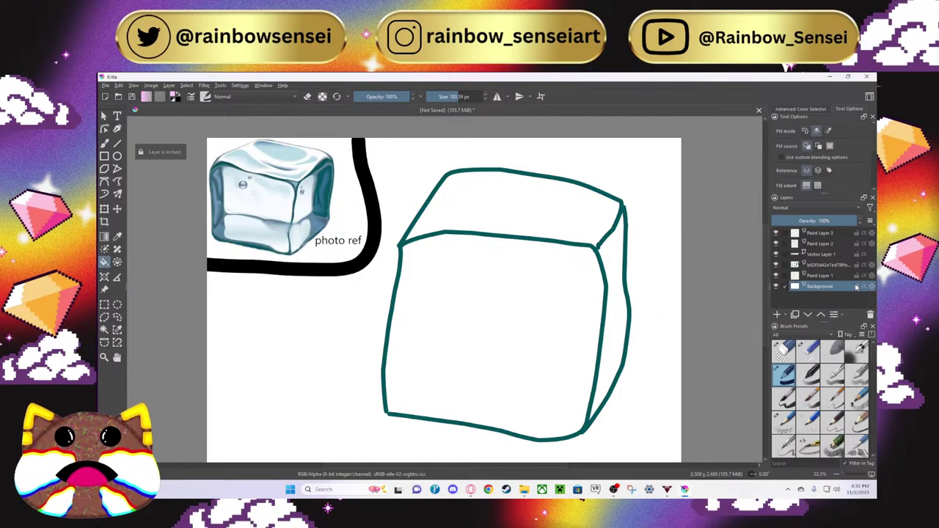
pyautogui.click(856, 286)
pyautogui.click(291, 344)
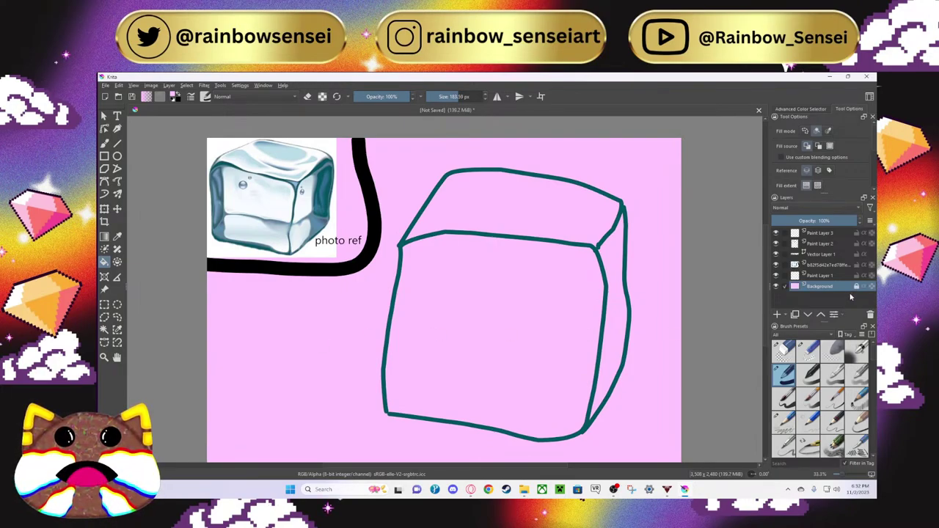
# Step: Make Paint Layer 3 active and load the freehand brush with the near-white sampled from the reference ice cube's lower part
pyautogui.click(816, 266)
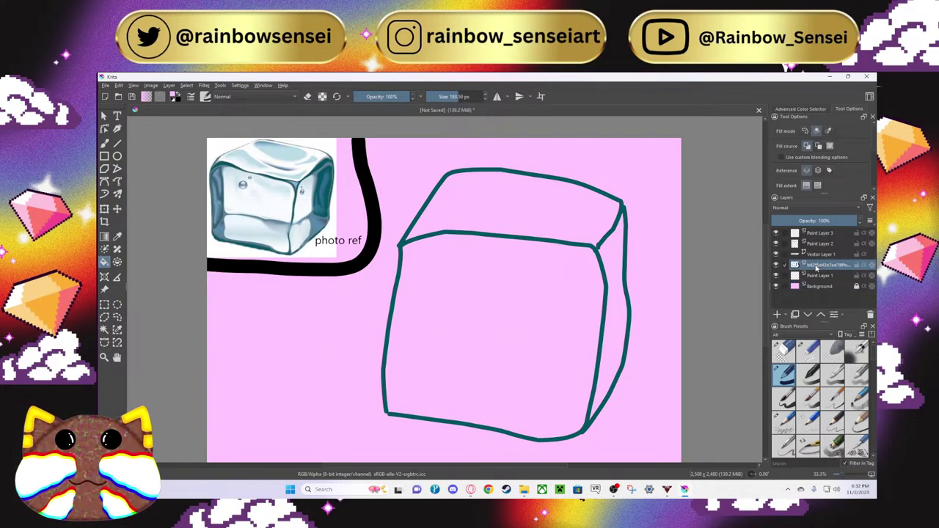
pyautogui.moveTo(792, 267)
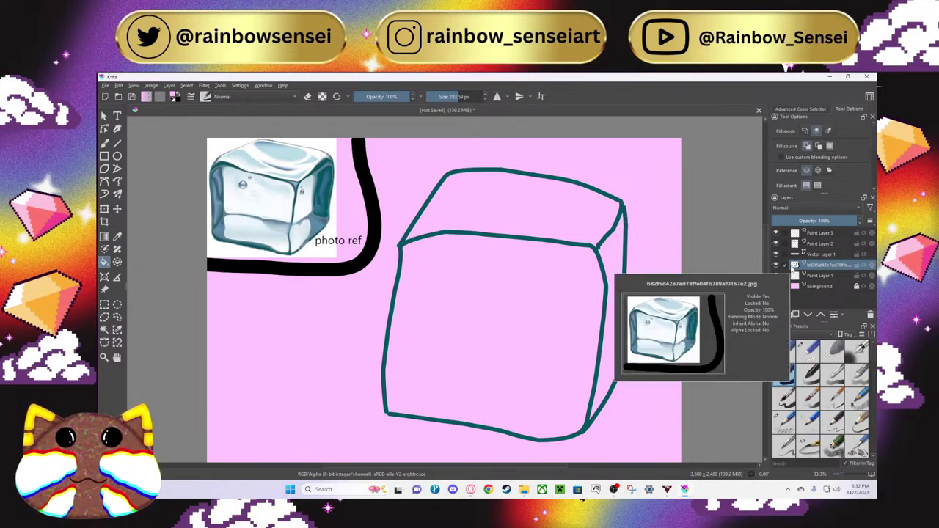
pyautogui.moveTo(792, 244)
pyautogui.click(798, 245)
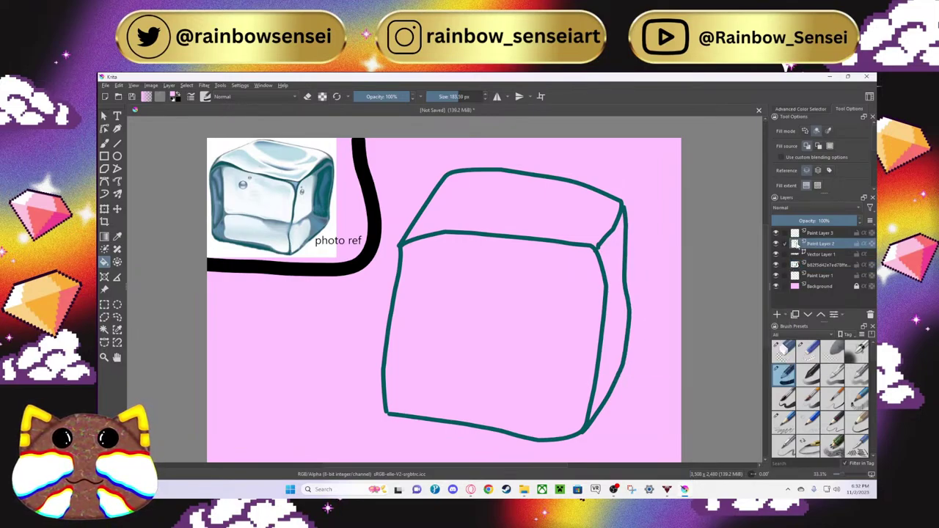
pyautogui.click(809, 233)
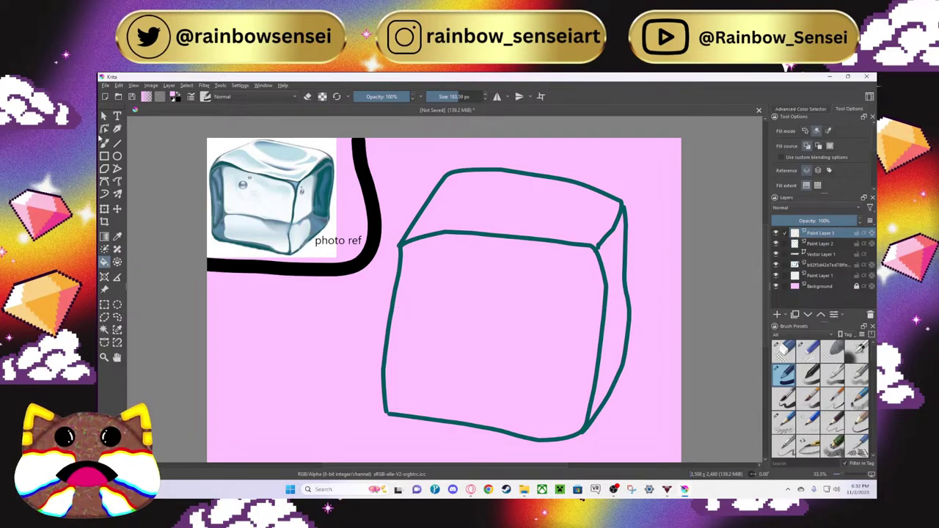
pyautogui.press('b')
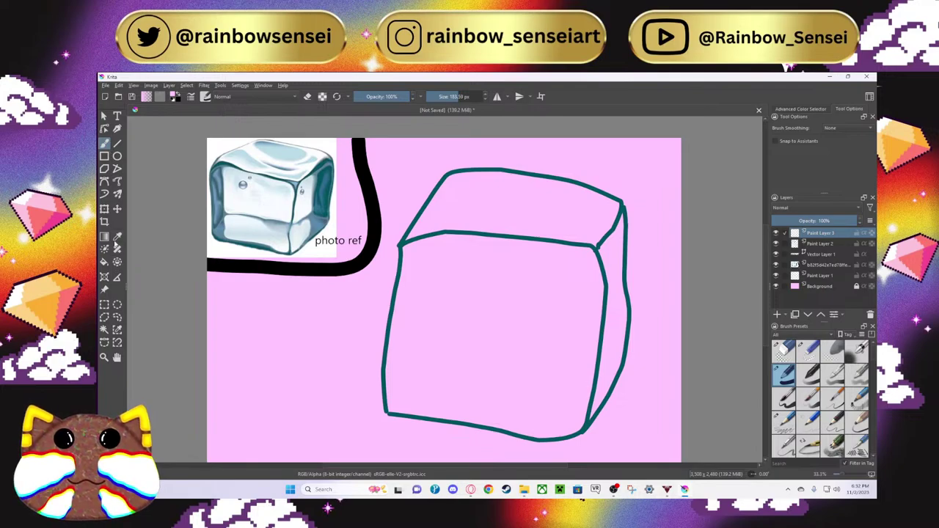
pyautogui.click(117, 237)
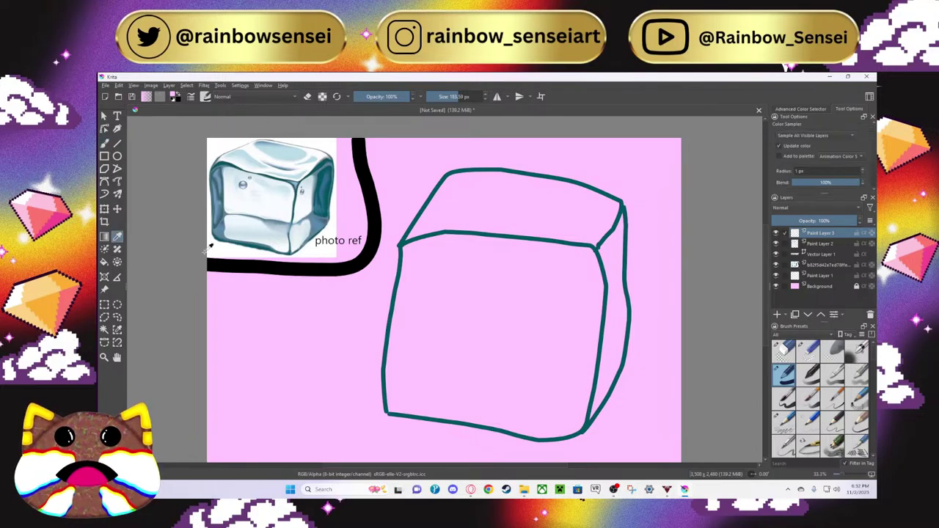
pyautogui.click(282, 239)
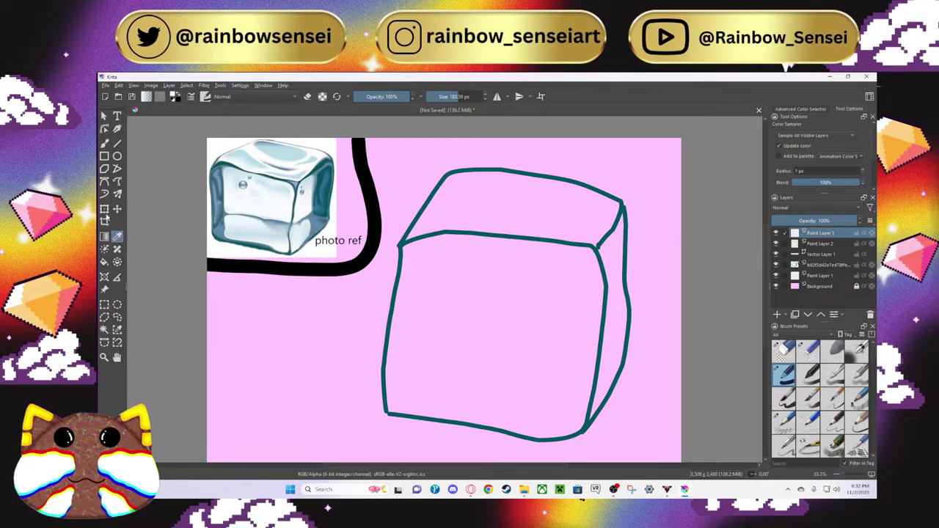
pyautogui.click(104, 144)
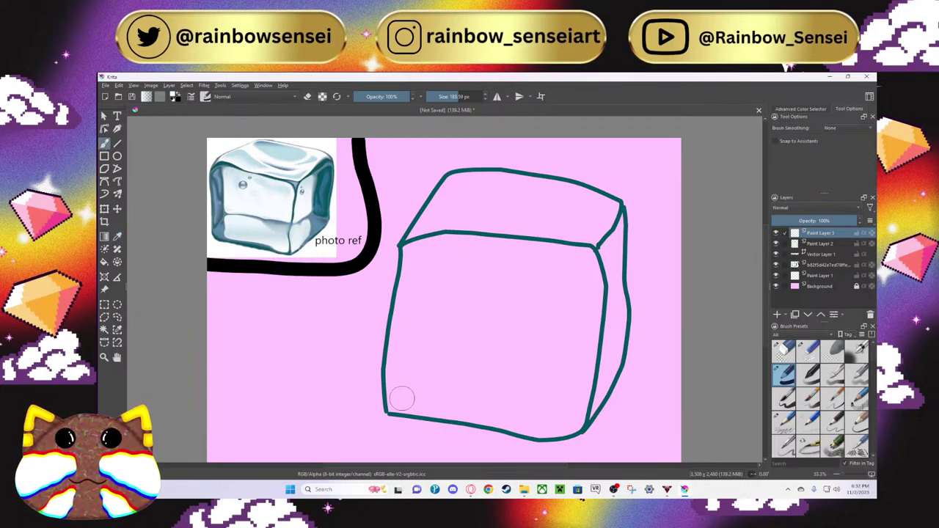
# Step: Try a thick near-white stroke along the front face's bottom edge on Paint Layer 3, and undo it
pyautogui.moveTo(401, 398); pyautogui.dragTo(508, 418)
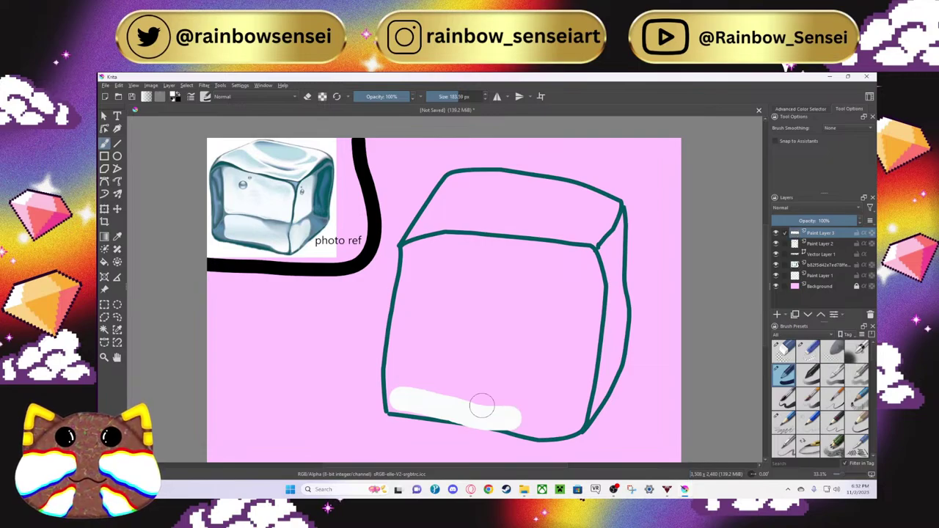
pyautogui.hotkey('ctrl', 'z')
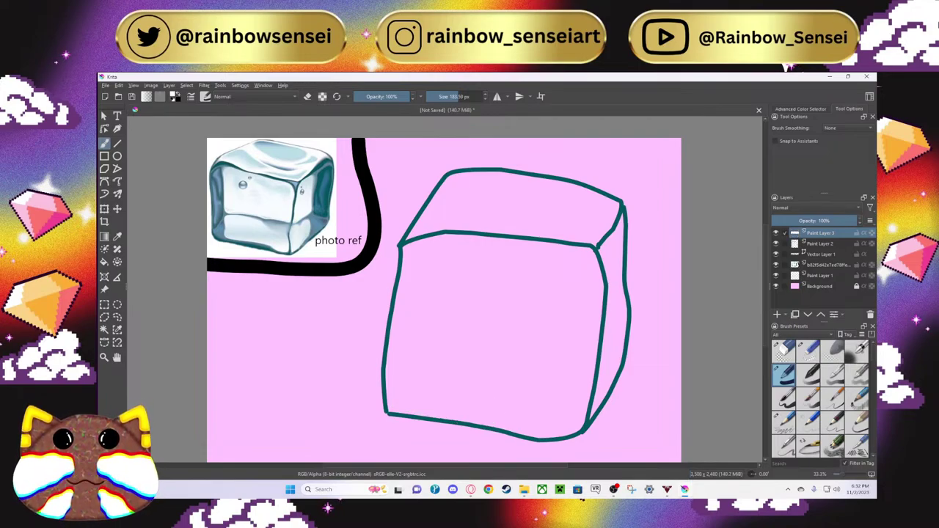
pyautogui.scroll(2, 704, 366)
pyautogui.scroll(-2, 704, 366)
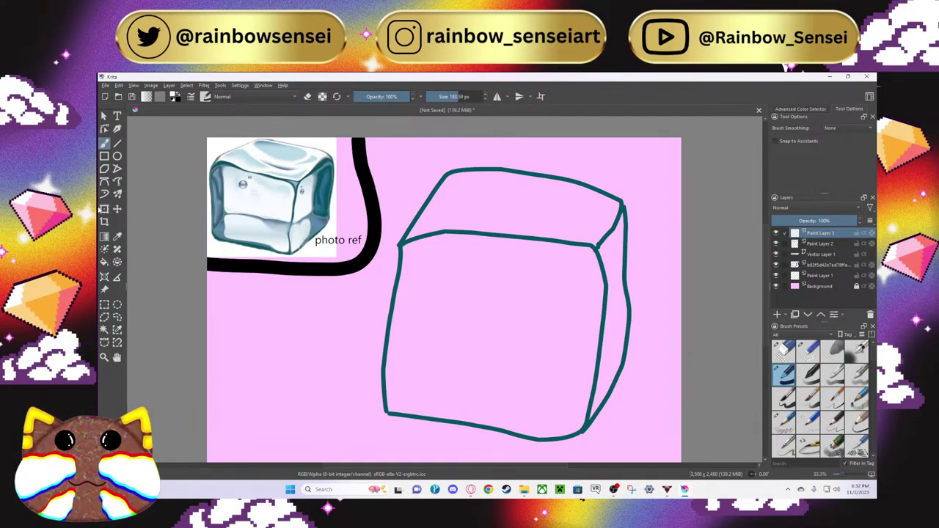
pyautogui.click(105, 304)
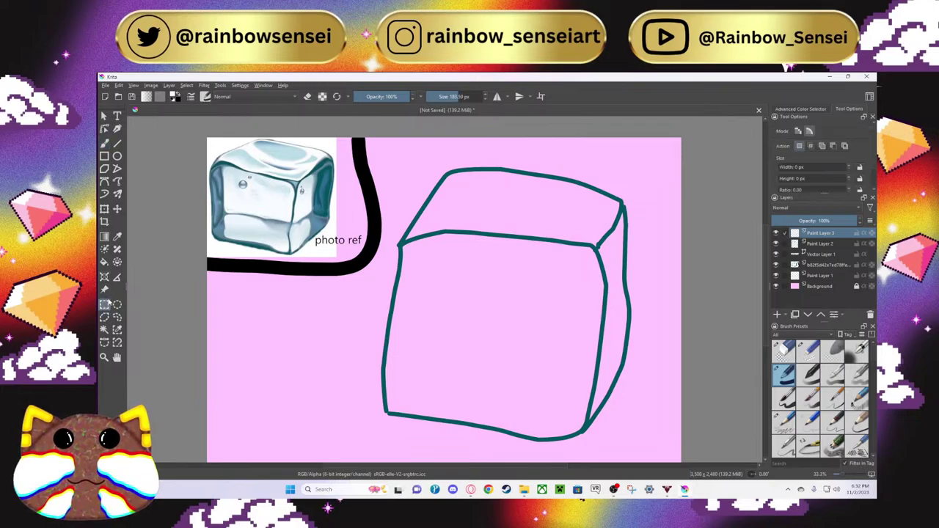
pyautogui.click(443, 233)
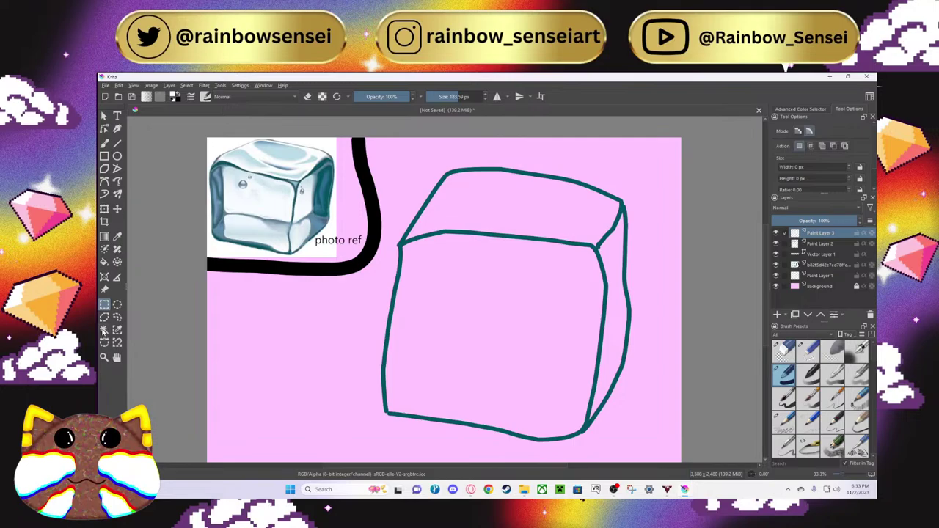
pyautogui.click(105, 342)
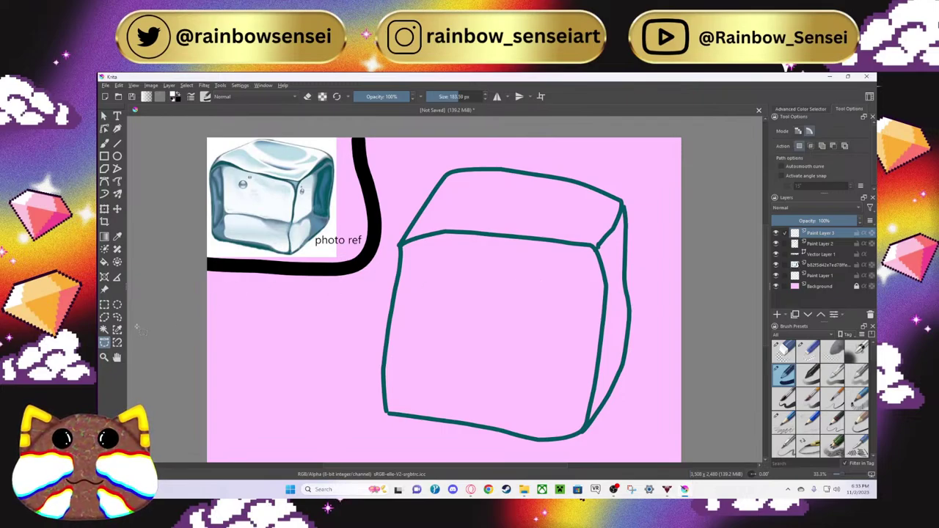
pyautogui.click(116, 342)
pyautogui.click(421, 240)
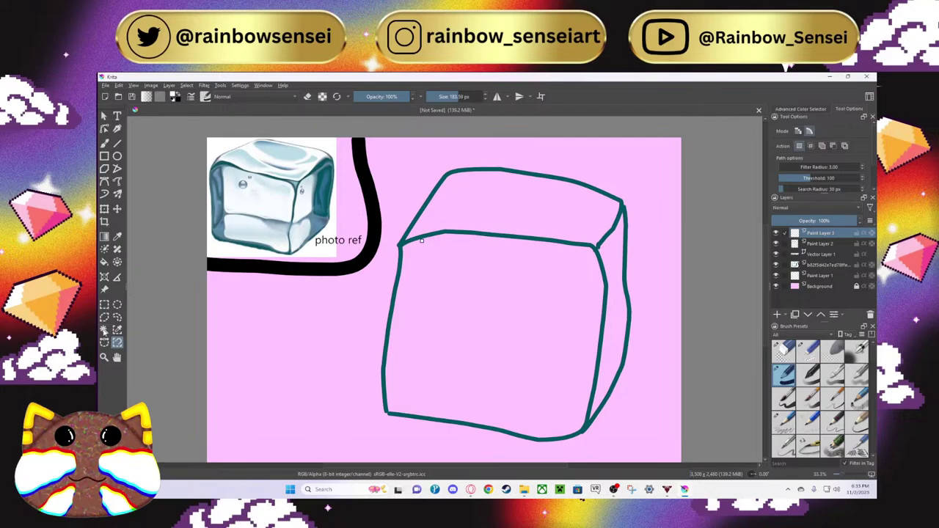
pyautogui.click(104, 331)
pyautogui.click(443, 233)
pyautogui.click(104, 305)
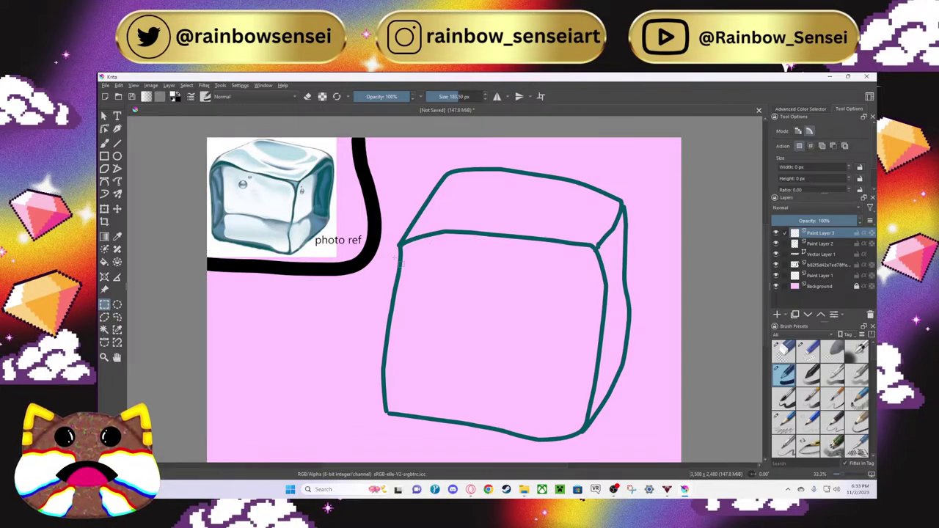
# Step: Paint a near-white 68.97 px stroke inside the front face's bottom edge and move Paint Layer 3 below Paint Layer 2
pyautogui.scroll(3, 398, 257)
pyautogui.scroll(-3, 400, 265)
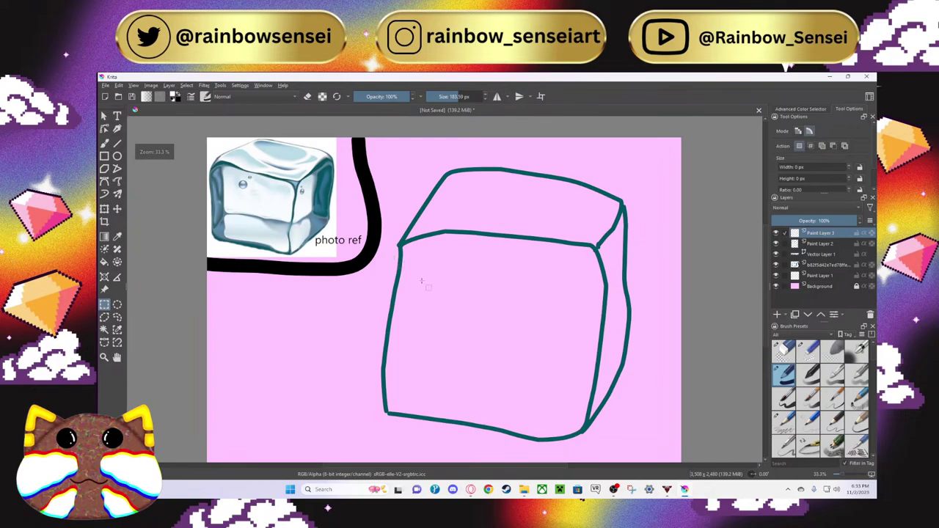
pyautogui.scroll(1, 673, 381)
pyautogui.scroll(3, 673, 382)
pyautogui.scroll(-2, 755, 358)
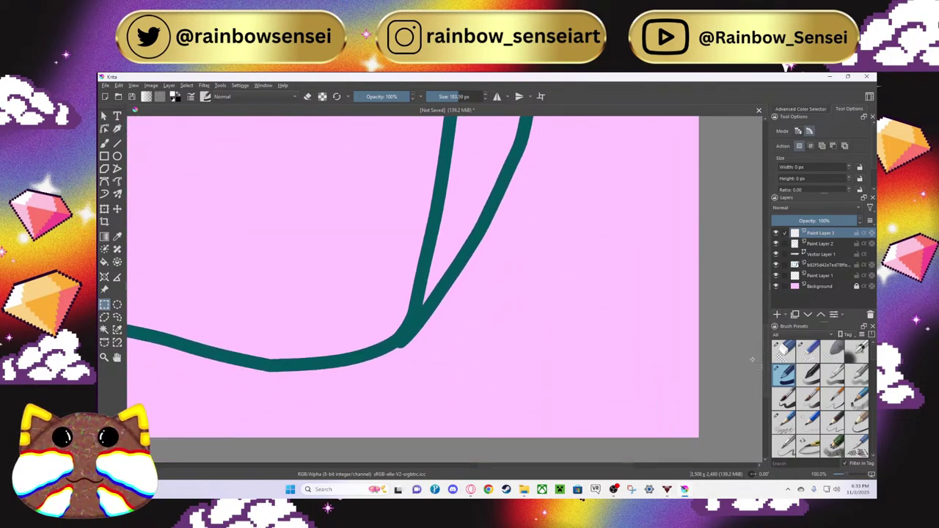
pyautogui.hscroll(-5, 552, 467)
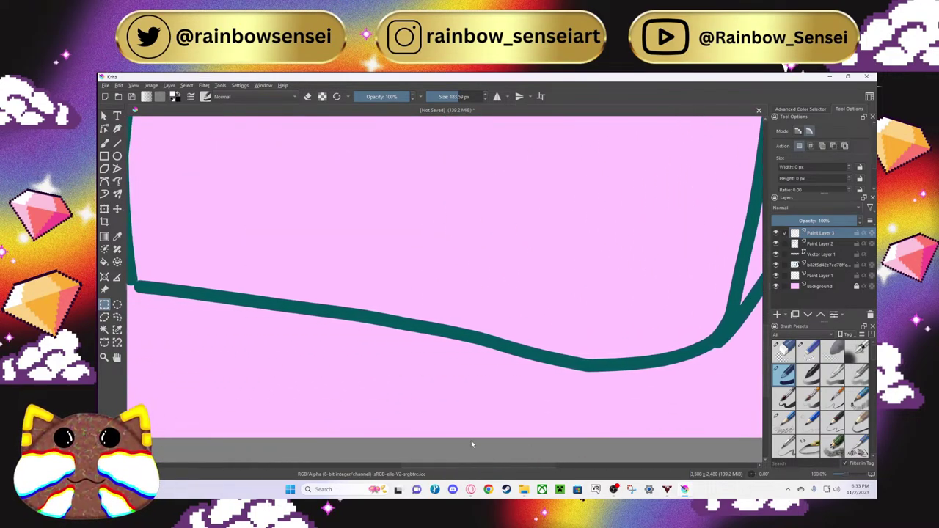
pyautogui.click(107, 144)
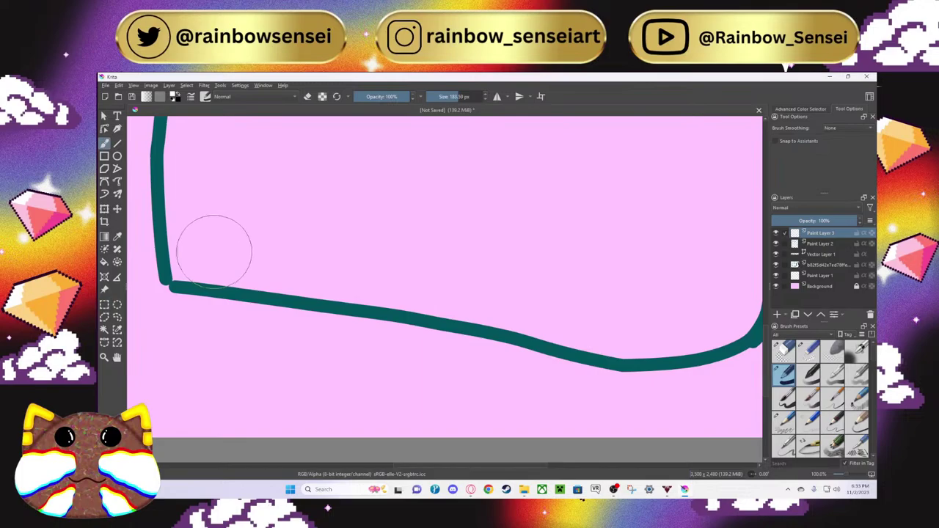
pyautogui.moveTo(454, 96); pyautogui.dragTo(461, 96)
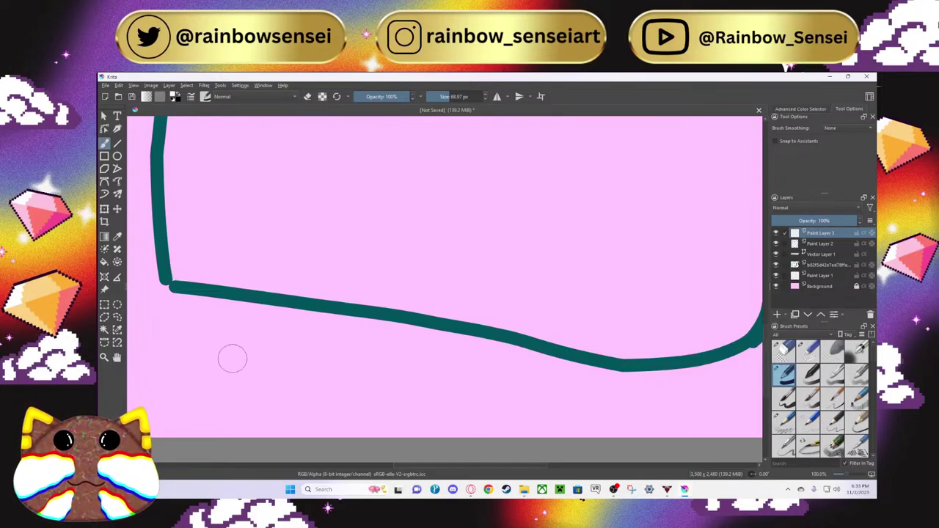
pyautogui.moveTo(180, 269)
pyautogui.mouseDown()
pyautogui.moveTo(633, 347)
pyautogui.moveTo(671, 340)
pyautogui.mouseUp()
pyautogui.moveTo(829, 237); pyautogui.dragTo(826, 250)
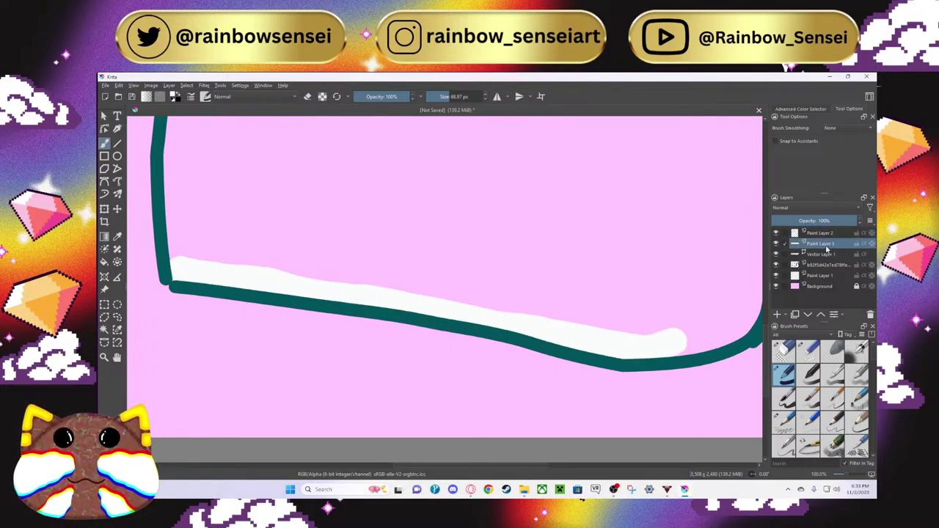
# Step: Extend the near-white stroke into a band filling the bottom of the front face up to its side outlines
pyautogui.scroll(-3, 410, 297)
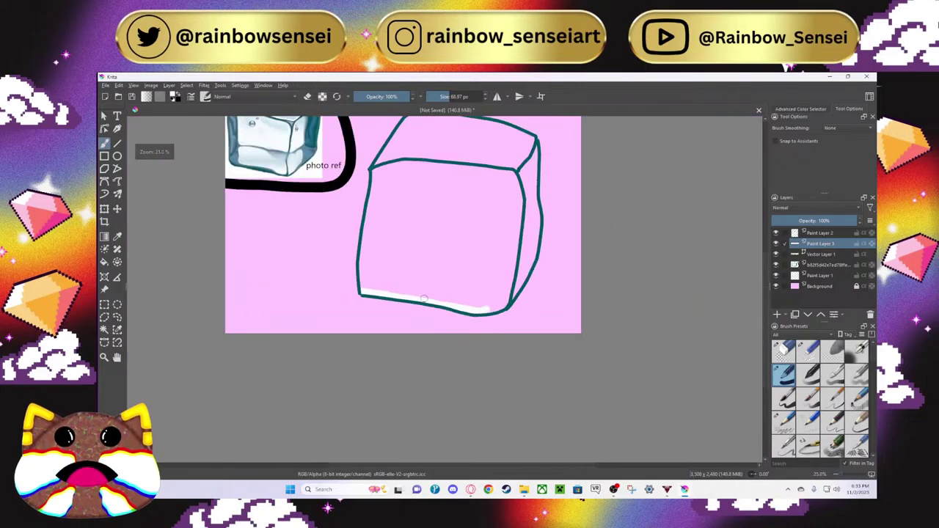
pyautogui.scroll(1, 423, 298)
pyautogui.scroll(-1, 423, 298)
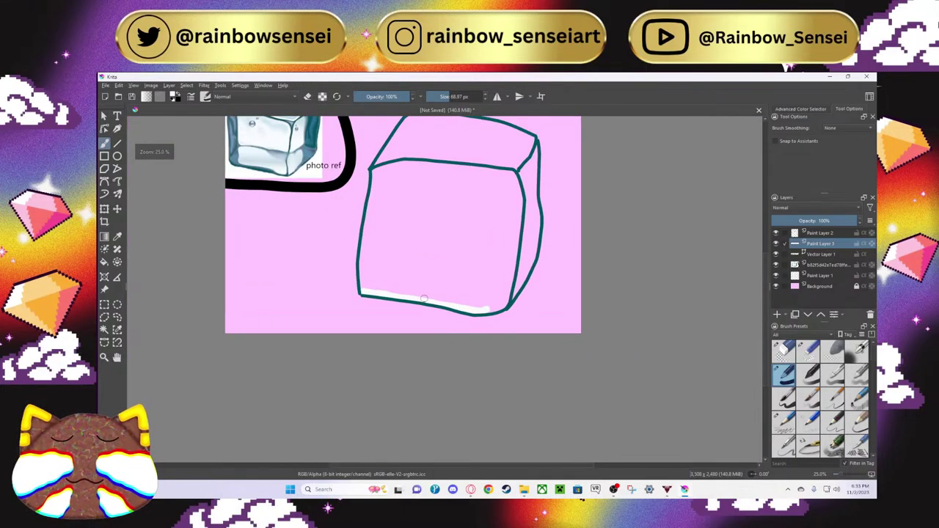
pyautogui.scroll(3, 424, 299)
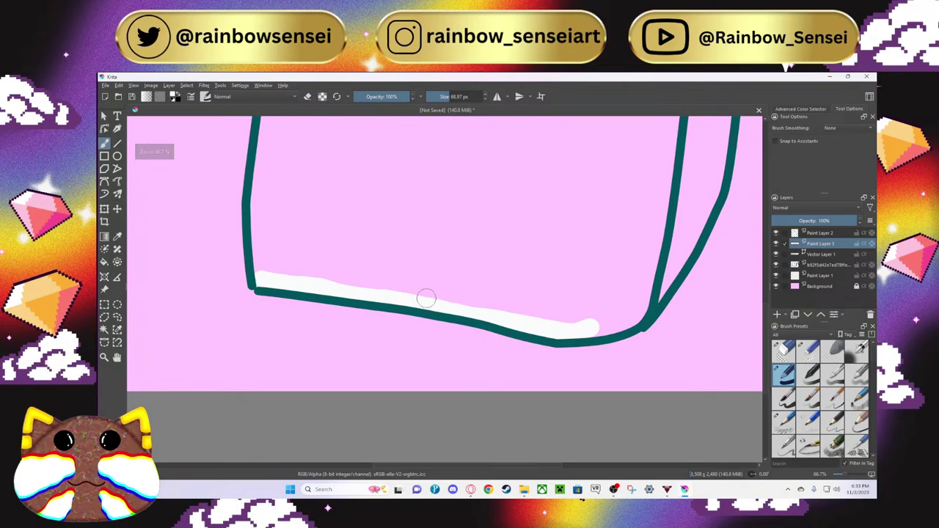
pyautogui.scroll(-4, 423, 299)
pyautogui.scroll(4, 434, 298)
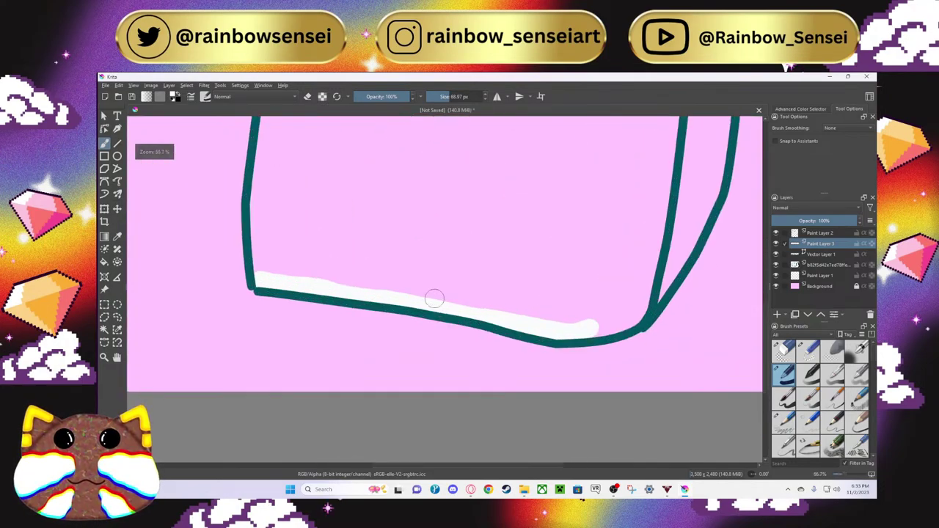
pyautogui.moveTo(261, 266)
pyautogui.mouseDown()
pyautogui.moveTo(271, 260)
pyautogui.moveTo(573, 328)
pyautogui.moveTo(629, 315)
pyautogui.moveTo(642, 296)
pyautogui.moveTo(617, 327)
pyautogui.moveTo(592, 320)
pyautogui.moveTo(614, 335)
pyautogui.moveTo(589, 323)
pyautogui.moveTo(628, 323)
pyautogui.moveTo(641, 289)
pyautogui.moveTo(608, 268)
pyautogui.moveTo(327, 234)
pyautogui.moveTo(269, 233)
pyautogui.moveTo(257, 260)
pyautogui.moveTo(279, 272)
pyautogui.moveTo(274, 247)
pyautogui.moveTo(291, 288)
pyautogui.moveTo(311, 274)
pyautogui.moveTo(294, 243)
pyautogui.moveTo(389, 247)
pyautogui.moveTo(606, 274)
pyautogui.moveTo(629, 306)
pyautogui.moveTo(595, 321)
pyautogui.moveTo(541, 321)
pyautogui.moveTo(321, 262)
pyautogui.moveTo(540, 274)
pyautogui.moveTo(345, 251)
pyautogui.moveTo(611, 298)
pyautogui.moveTo(545, 304)
pyautogui.moveTo(430, 289)
pyautogui.moveTo(598, 314)
pyautogui.moveTo(576, 300)
pyautogui.moveTo(587, 298)
pyautogui.mouseUp()
pyautogui.hotkey('ctrl', 'z')
# Step: Sample the slate blue from the reference ice cube, try a short brush stroke at the front face's lower left edge, and undo it
pyautogui.scroll(-4, 587, 298)
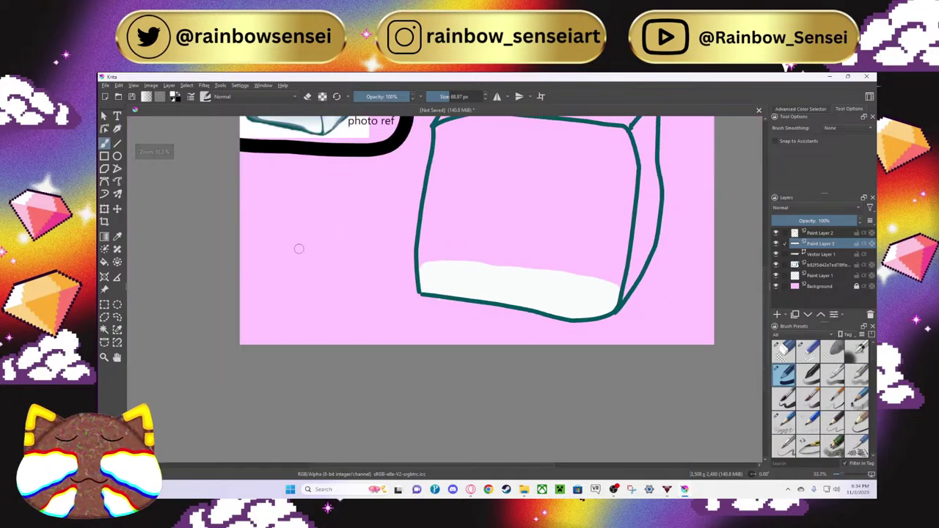
pyautogui.scroll(4, 764, 289)
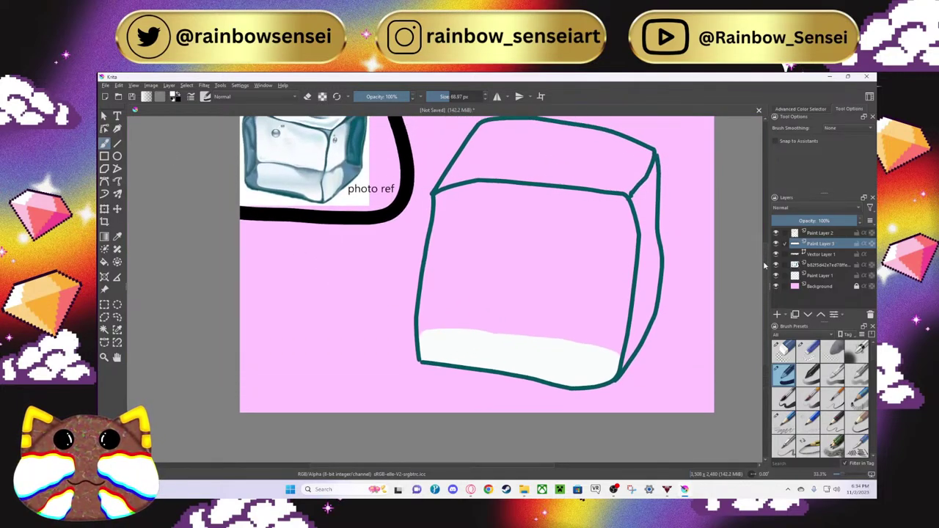
pyautogui.scroll(1, 706, 278)
pyautogui.scroll(-1, 702, 281)
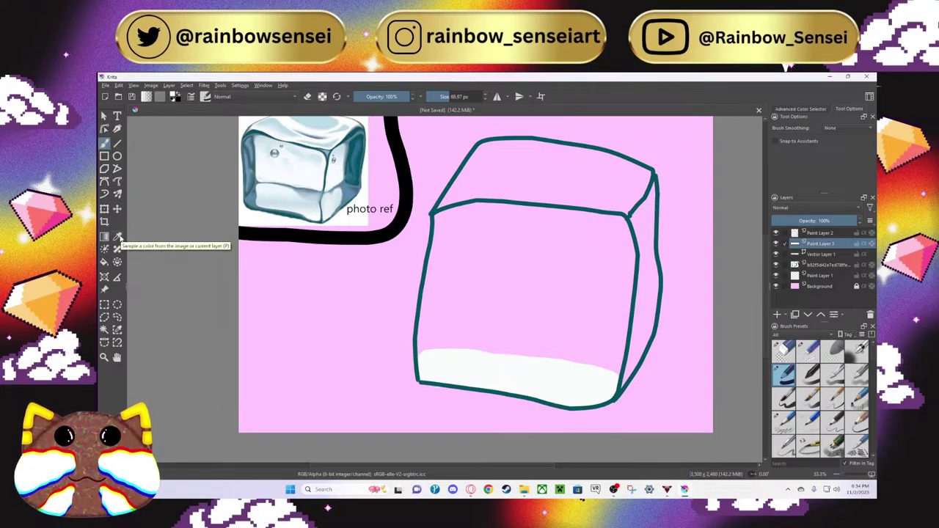
pyautogui.click(119, 237)
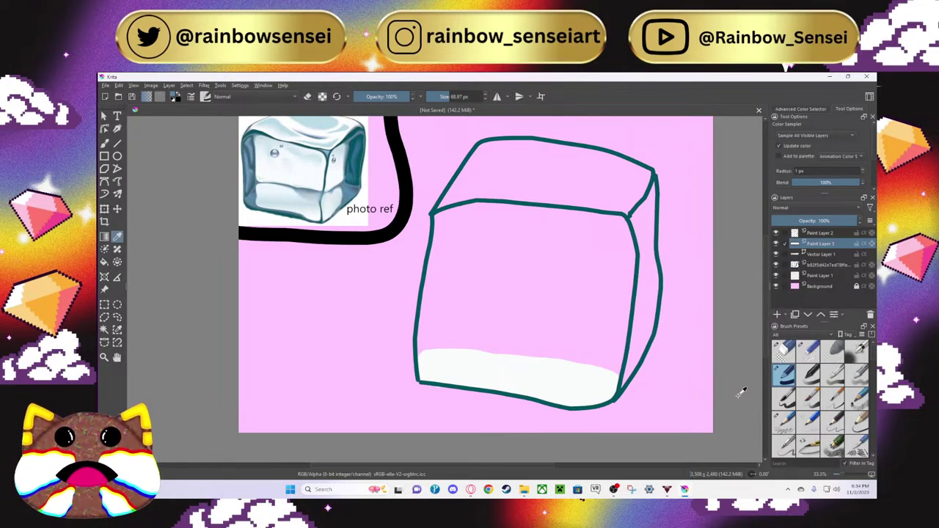
pyautogui.click(104, 143)
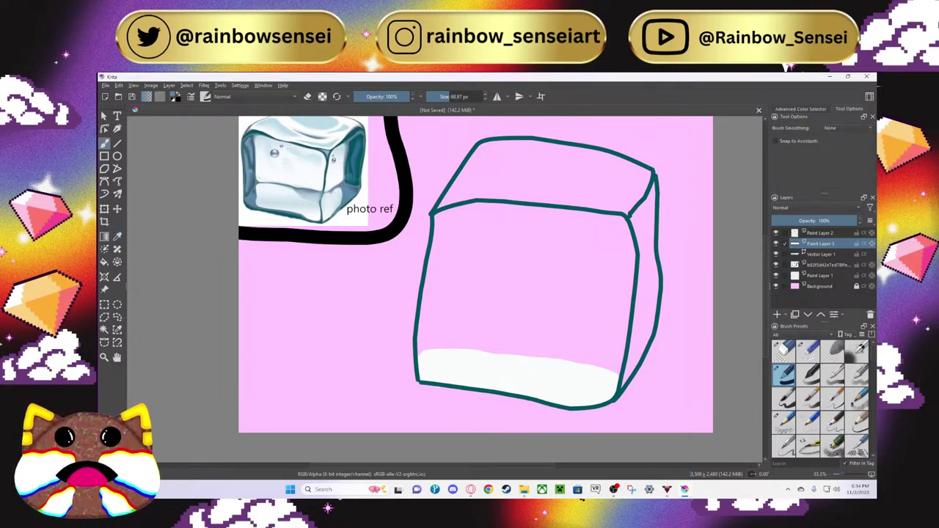
pyautogui.moveTo(421, 355); pyautogui.dragTo(423, 339)
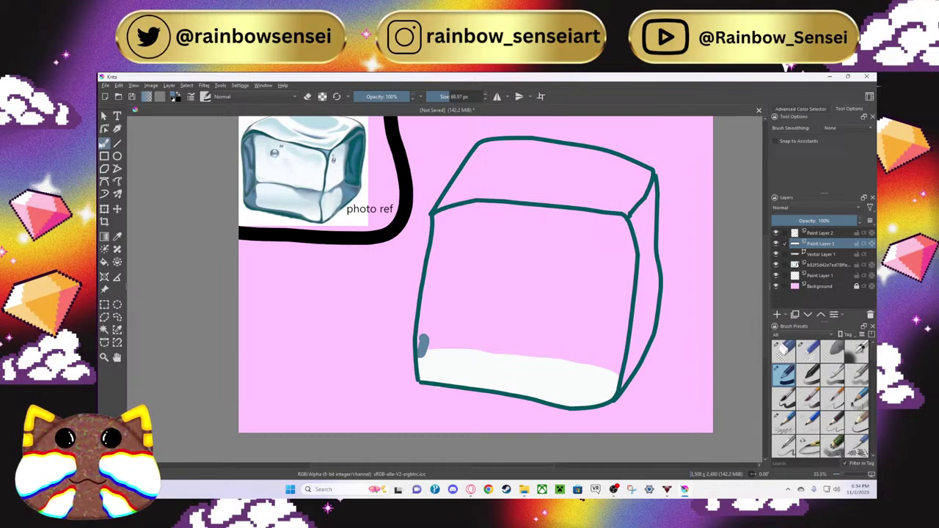
pyautogui.hotkey('ctrl', 'z')
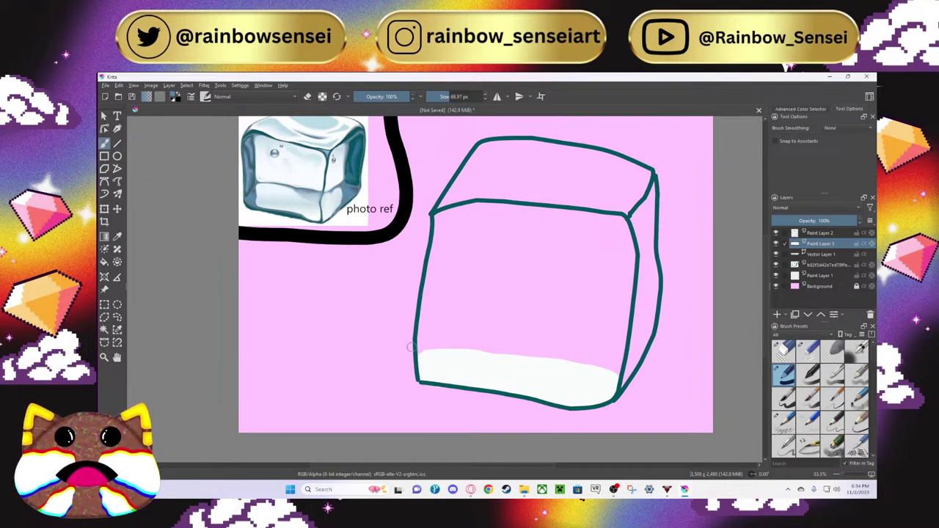
# Step: Paint a slate-blue strip down the front face's left side, from the upper corner over the near-white band to the bottom edge
pyautogui.moveTo(419, 358)
pyautogui.mouseDown()
pyautogui.moveTo(439, 217)
pyautogui.moveTo(426, 350)
pyautogui.mouseUp()
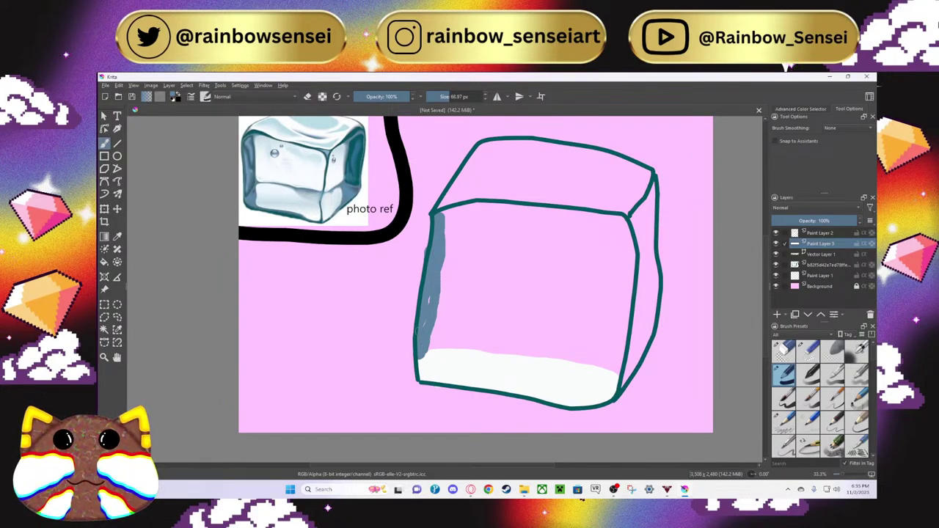
pyautogui.moveTo(441, 287)
pyautogui.mouseDown()
pyautogui.moveTo(430, 351)
pyautogui.moveTo(446, 262)
pyautogui.mouseUp()
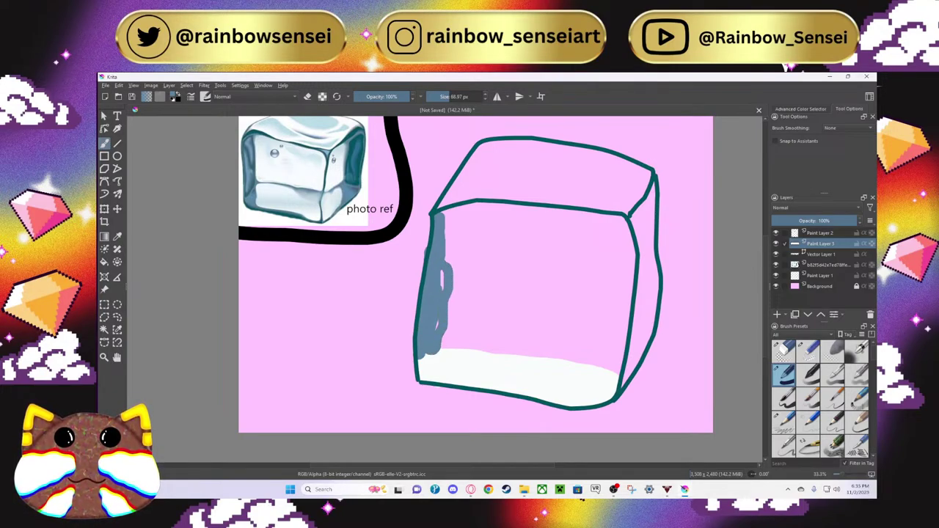
pyautogui.moveTo(453, 283); pyautogui.dragTo(446, 235)
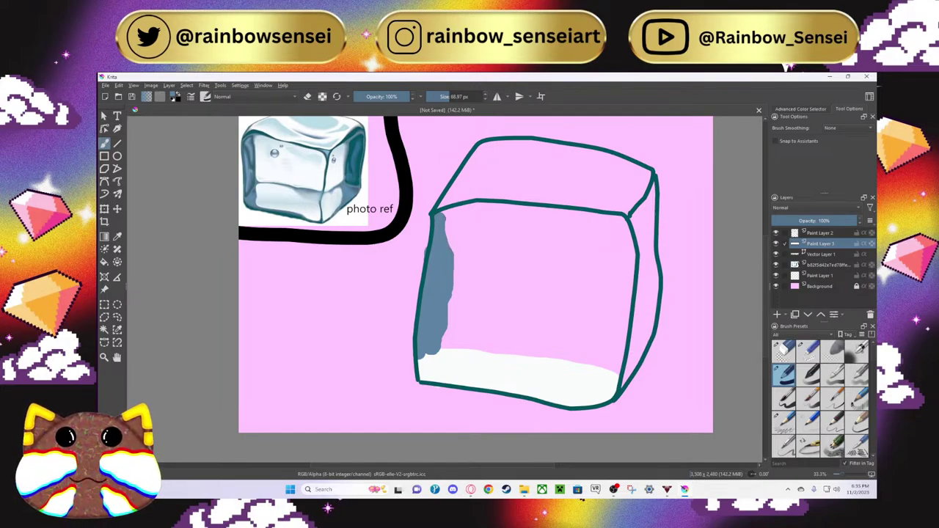
pyautogui.moveTo(449, 213)
pyautogui.mouseDown()
pyautogui.moveTo(457, 285)
pyautogui.moveTo(445, 342)
pyautogui.mouseUp()
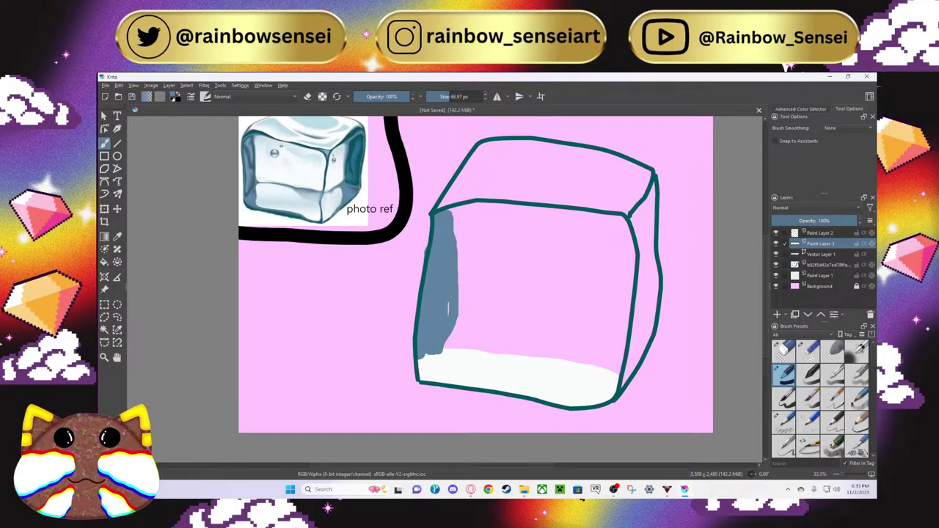
pyautogui.moveTo(458, 273)
pyautogui.mouseDown()
pyautogui.moveTo(456, 229)
pyautogui.moveTo(462, 304)
pyautogui.mouseUp()
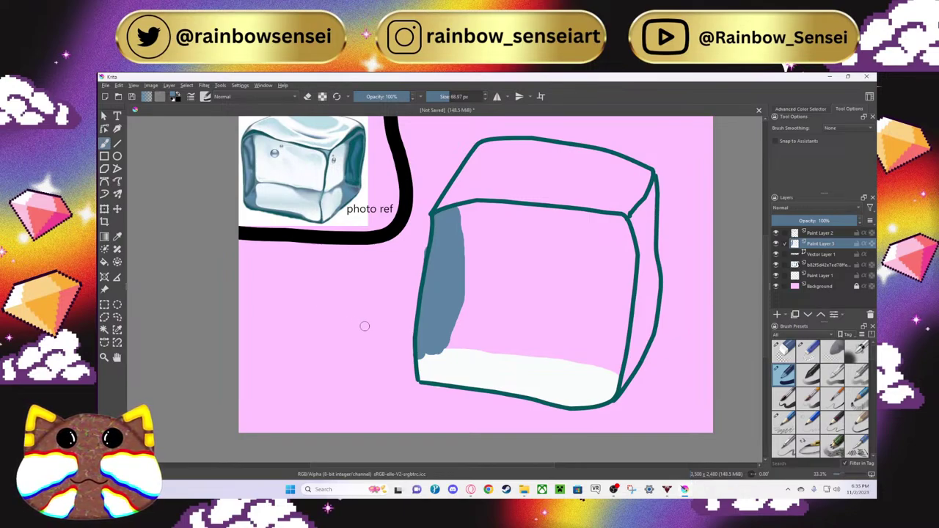
pyautogui.moveTo(440, 354)
pyautogui.mouseDown()
pyautogui.moveTo(444, 371)
pyautogui.moveTo(424, 379)
pyautogui.moveTo(421, 358)
pyautogui.moveTo(434, 373)
pyautogui.moveTo(436, 356)
pyautogui.mouseUp()
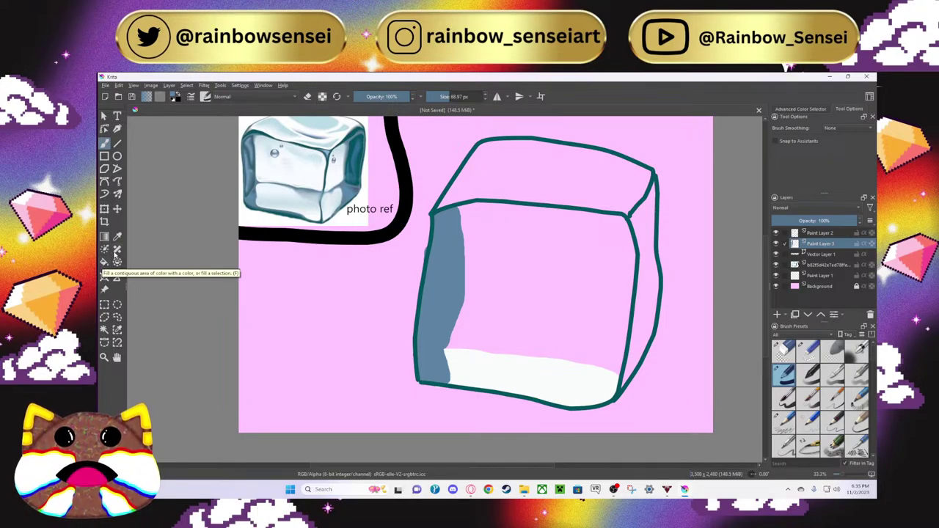
# Step: Sample the bluish white from the reference cube's front face and paint the rest of the front face with a 122.33 px brush
pyautogui.click(117, 237)
pyautogui.click(294, 175)
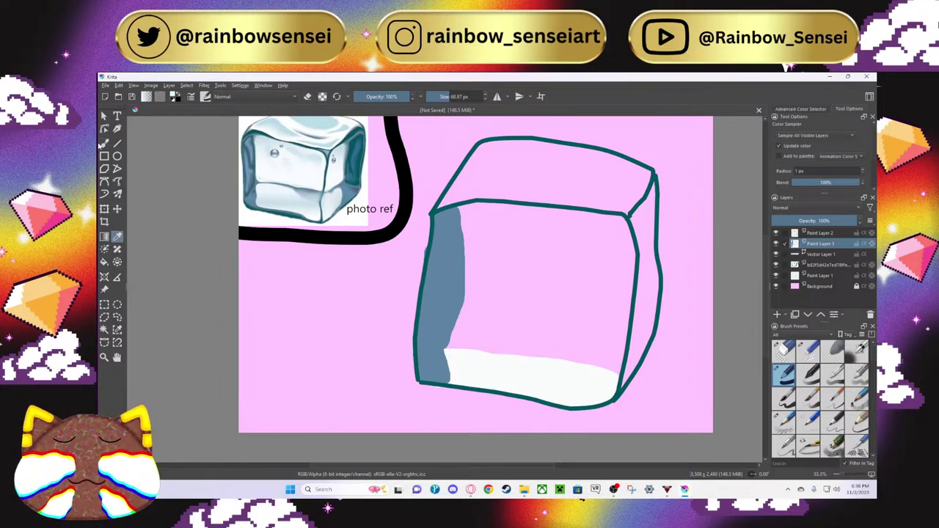
pyautogui.click(104, 143)
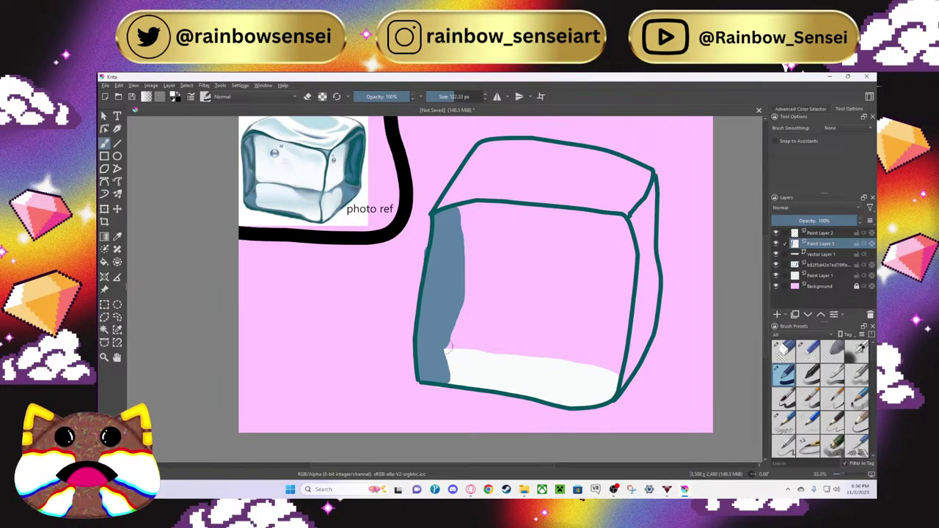
pyautogui.moveTo(449, 347)
pyautogui.mouseDown()
pyautogui.moveTo(464, 314)
pyautogui.moveTo(467, 345)
pyautogui.moveTo(608, 369)
pyautogui.moveTo(613, 357)
pyautogui.moveTo(613, 371)
pyautogui.moveTo(626, 322)
pyautogui.moveTo(626, 235)
pyautogui.moveTo(617, 223)
pyautogui.moveTo(558, 216)
pyautogui.moveTo(595, 215)
pyautogui.moveTo(538, 207)
pyautogui.moveTo(454, 208)
pyautogui.moveTo(468, 213)
pyautogui.moveTo(471, 338)
pyautogui.moveTo(474, 218)
pyautogui.moveTo(539, 218)
pyautogui.moveTo(514, 215)
pyautogui.moveTo(490, 264)
pyautogui.moveTo(488, 329)
pyautogui.moveTo(502, 232)
pyautogui.moveTo(509, 340)
pyautogui.moveTo(518, 233)
pyautogui.moveTo(620, 239)
pyautogui.moveTo(603, 358)
pyautogui.moveTo(547, 355)
pyautogui.moveTo(562, 337)
pyautogui.moveTo(594, 340)
pyautogui.moveTo(527, 305)
pyautogui.moveTo(540, 343)
pyautogui.moveTo(527, 274)
pyautogui.moveTo(562, 266)
pyautogui.moveTo(572, 248)
pyautogui.moveTo(604, 248)
pyautogui.moveTo(605, 326)
pyautogui.moveTo(594, 359)
pyautogui.moveTo(589, 262)
pyautogui.moveTo(591, 293)
pyautogui.moveTo(573, 334)
pyautogui.moveTo(582, 330)
pyautogui.moveTo(562, 345)
pyautogui.moveTo(563, 321)
pyautogui.mouseUp()
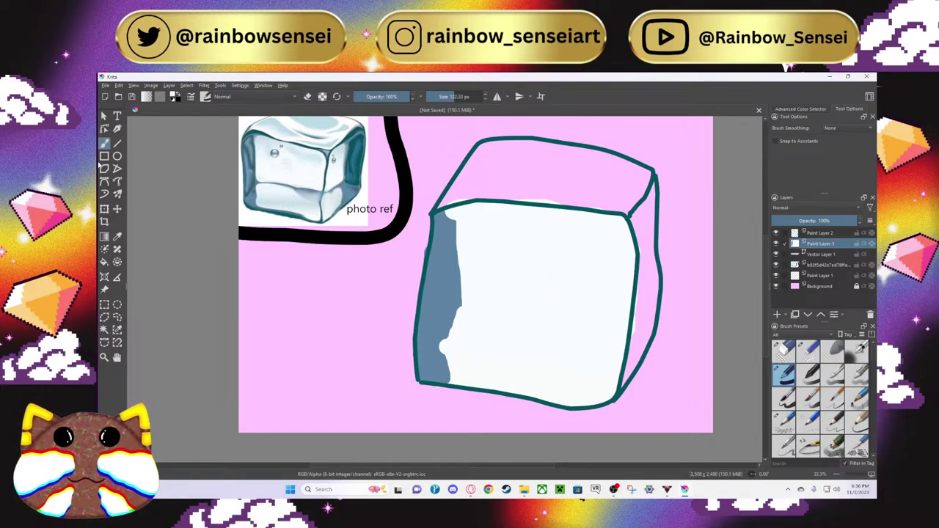
# Step: Sample the pale blue from the reference cube and paint irregular patches near the front face's upper left, upper right and bottom
pyautogui.click(117, 236)
pyautogui.click(312, 153)
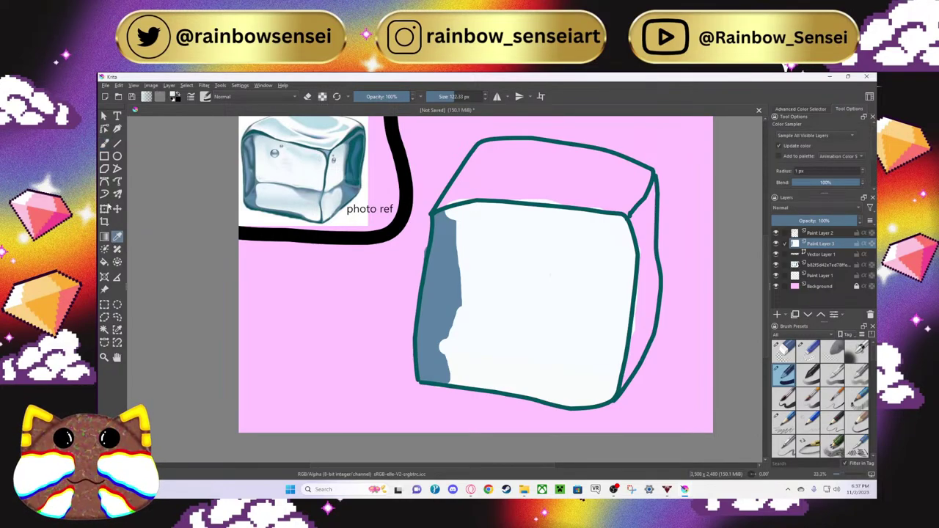
pyautogui.press('b')
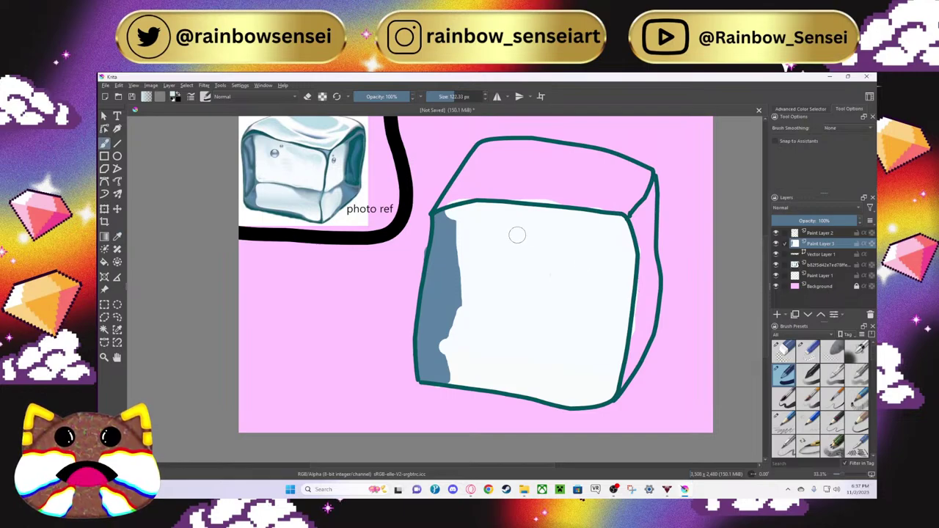
pyautogui.moveTo(523, 235)
pyautogui.mouseDown()
pyautogui.moveTo(576, 243)
pyautogui.moveTo(551, 245)
pyautogui.moveTo(535, 234)
pyautogui.moveTo(619, 248)
pyautogui.moveTo(586, 250)
pyautogui.moveTo(599, 248)
pyautogui.moveTo(584, 251)
pyautogui.moveTo(585, 291)
pyautogui.mouseUp()
pyautogui.moveTo(474, 212)
pyautogui.mouseDown()
pyautogui.moveTo(467, 229)
pyautogui.moveTo(480, 261)
pyautogui.moveTo(486, 223)
pyautogui.mouseUp()
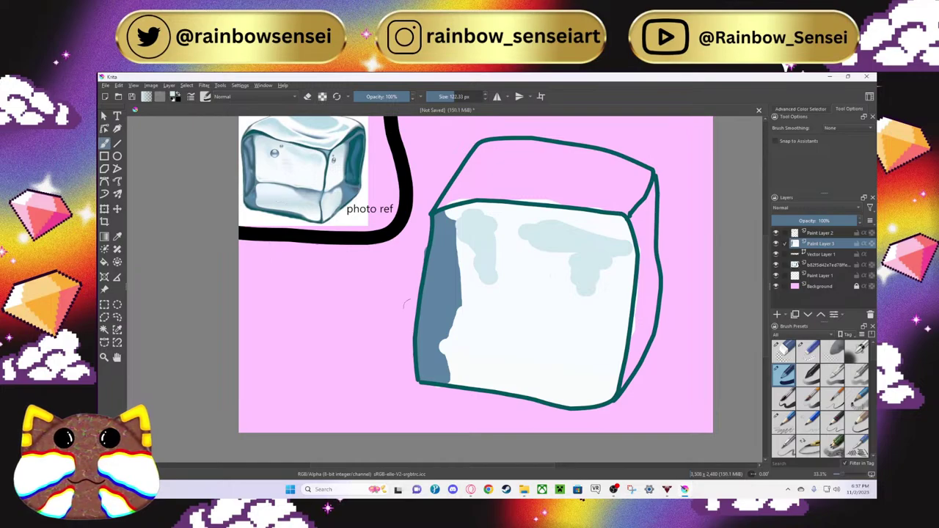
pyautogui.moveTo(458, 361); pyautogui.dragTo(586, 372)
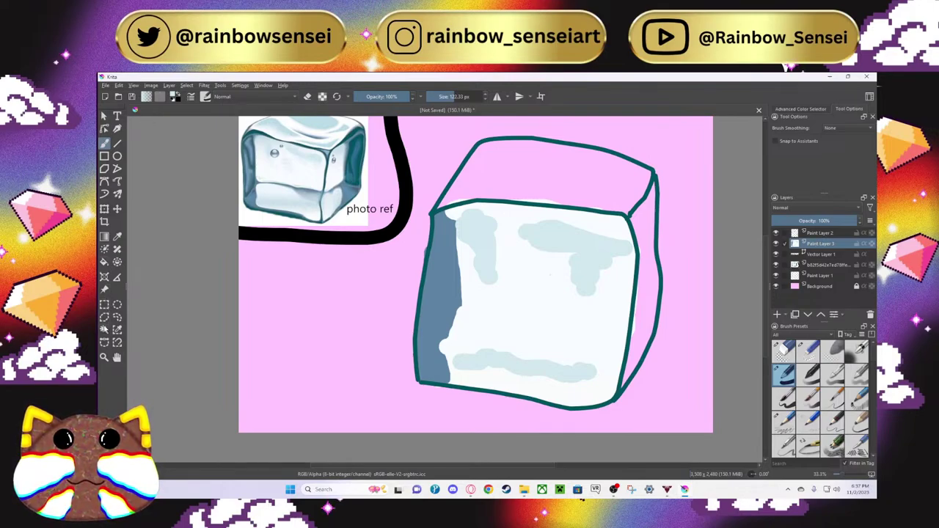
pyautogui.press('w')
pyautogui.click(516, 273)
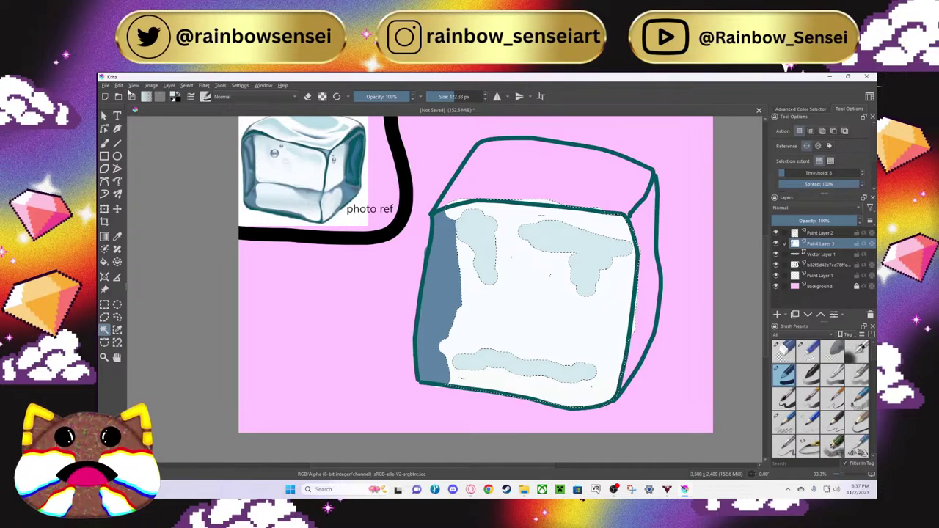
pyautogui.hotkey('ctrl', 'shift', 'a')
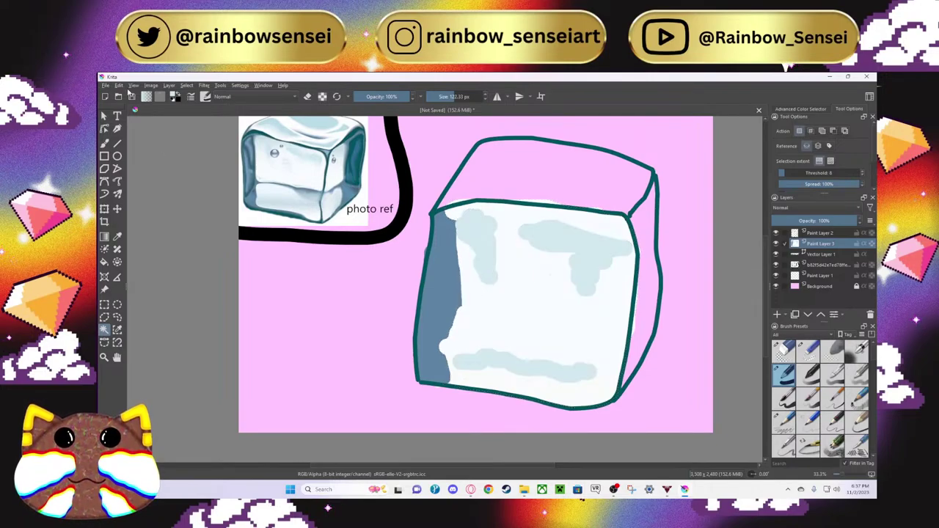
# Step: Try a Gaussian Blur with a 43.91 px horizontal and vertical radius on the front face's paint layer, and cancel the filter
pyautogui.click(152, 86)
pyautogui.moveTo(168, 88)
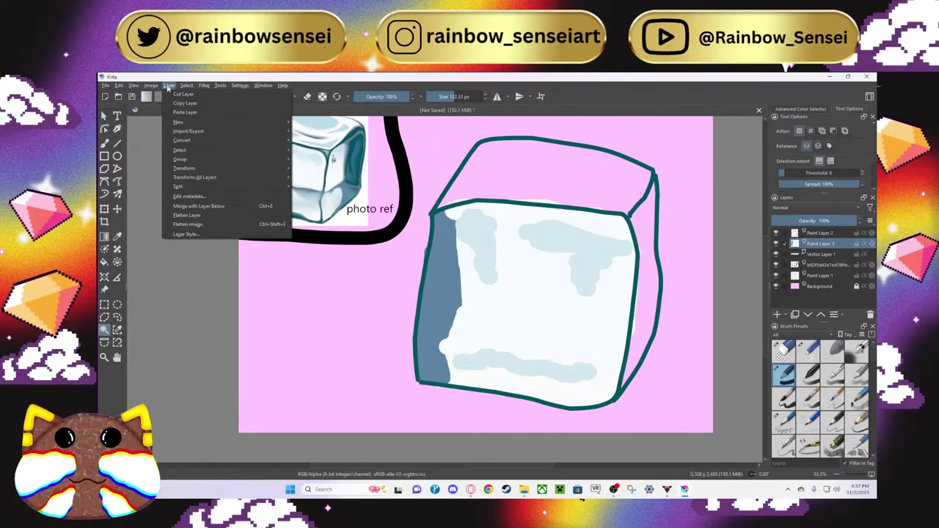
pyautogui.moveTo(204, 86)
pyautogui.moveTo(245, 132)
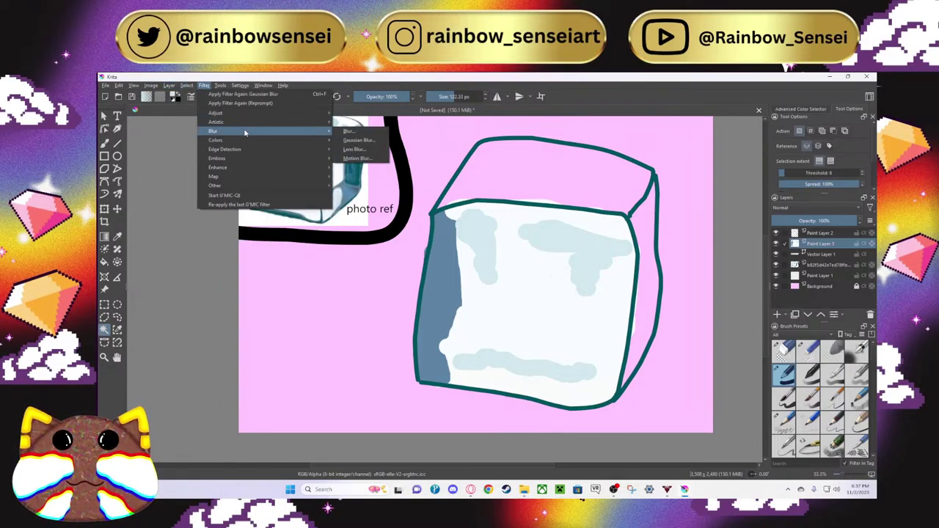
pyautogui.click(358, 140)
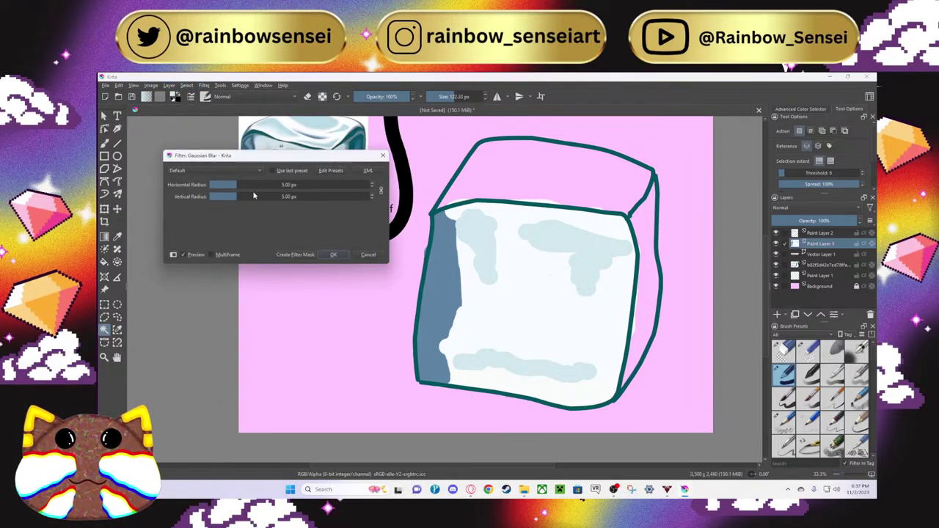
pyautogui.moveTo(237, 193); pyautogui.dragTo(266, 195)
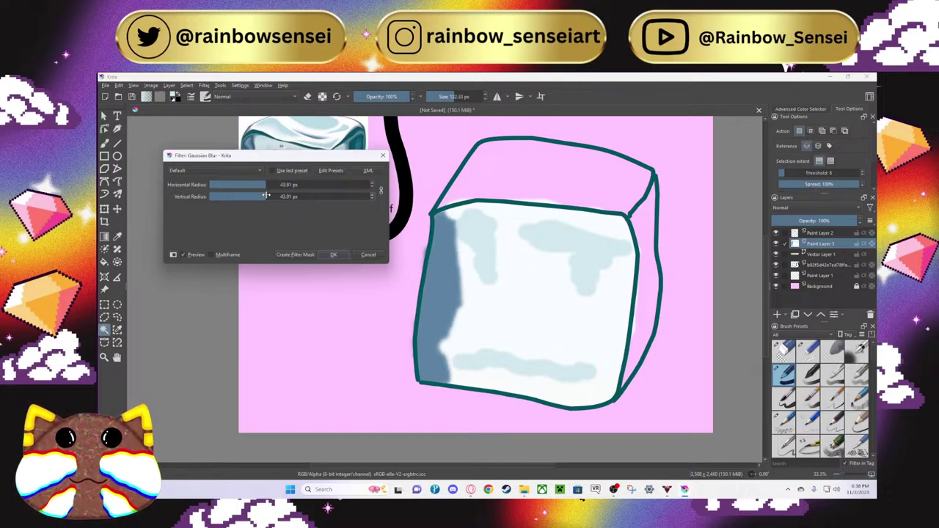
pyautogui.click(383, 154)
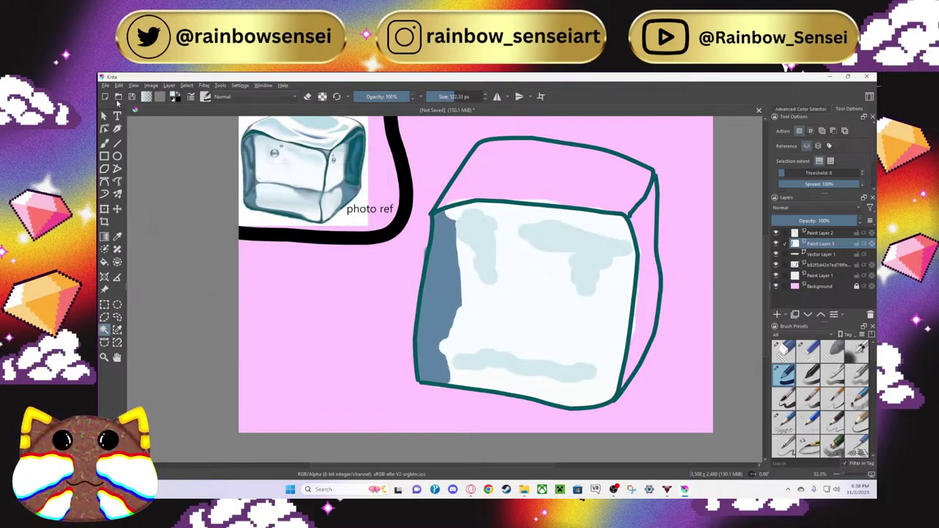
# Step: Close the ice cube drawing without saving it
pyautogui.click(106, 85)
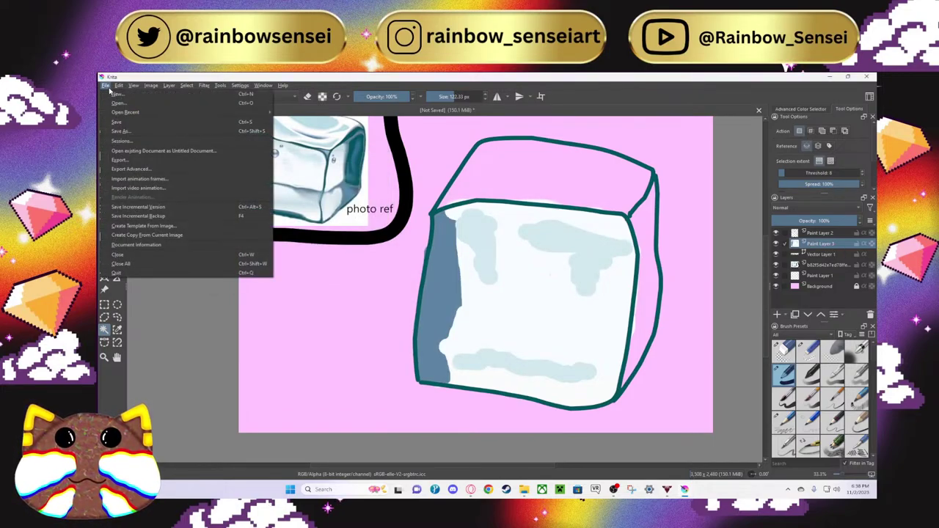
pyautogui.click(164, 253)
pyautogui.click(495, 291)
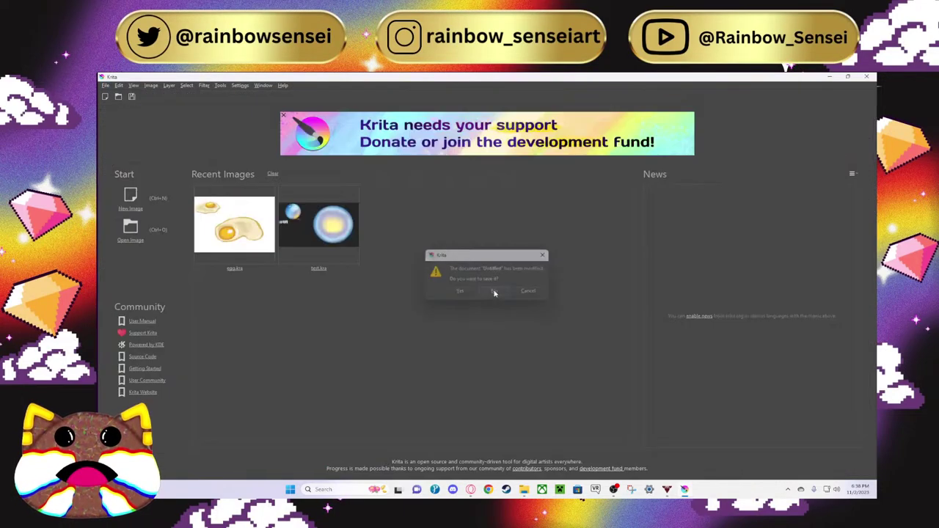
# Step: Switch to Pinterest in the browser, return from the ice cube pin to the material studying board, and look through its pins
pyautogui.click(471, 502)
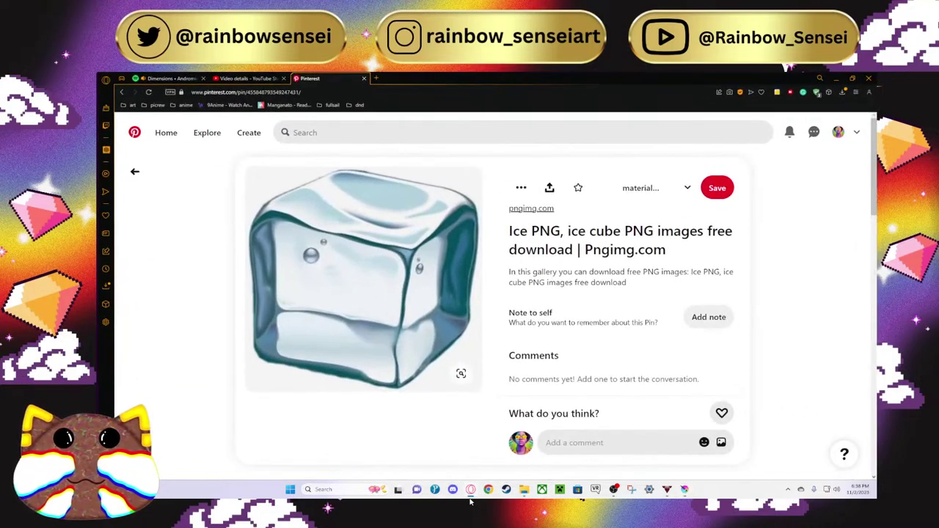
pyautogui.click(140, 183)
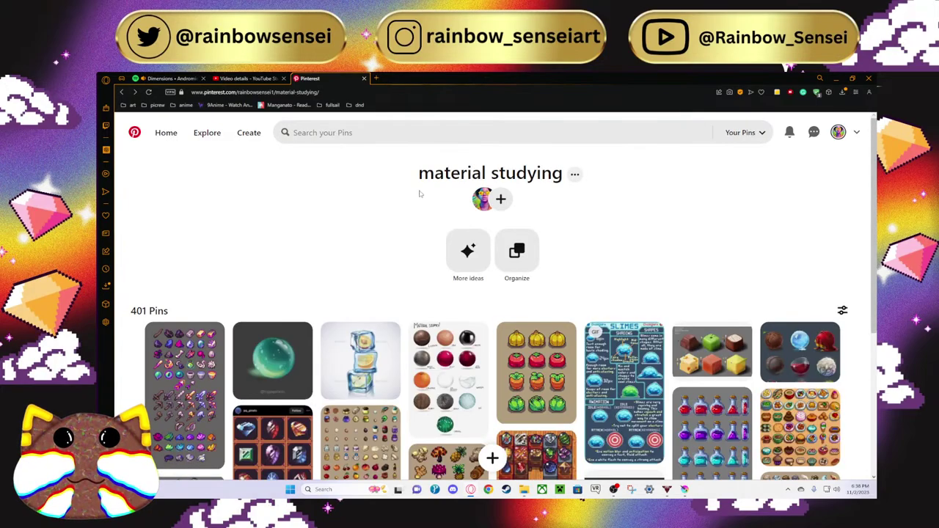
pyautogui.scroll(-5, 428, 192)
pyautogui.scroll(-3, 428, 192)
pyautogui.scroll(-3, 426, 194)
pyautogui.scroll(-6, 426, 194)
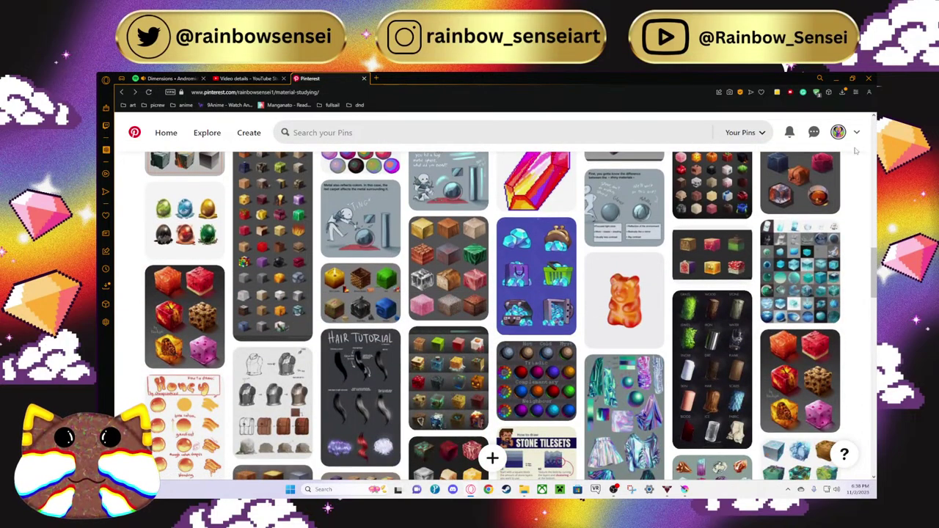
# Step: Open the anime food and drink board from the profile's saved boards and look through its pins for a drawing reference
pyautogui.click(838, 132)
pyautogui.scroll(-2, 838, 132)
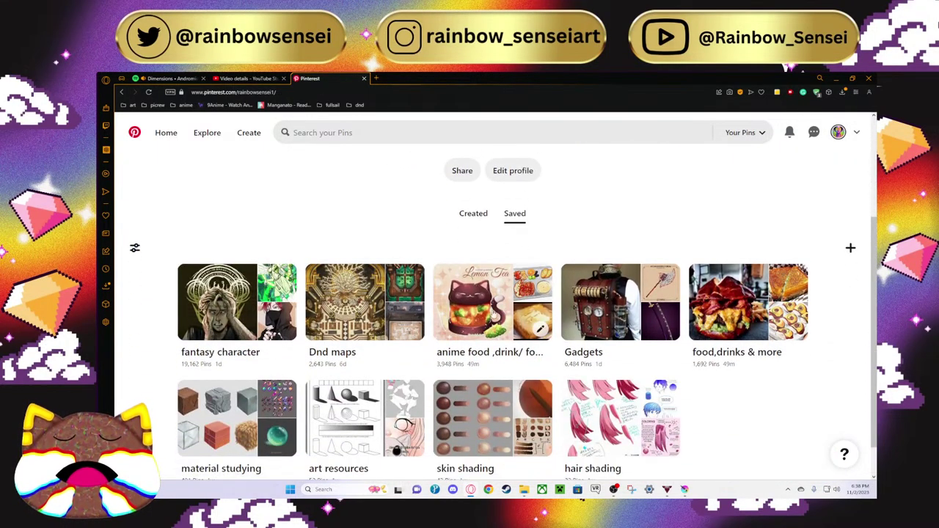
pyautogui.click(492, 314)
pyautogui.scroll(-8, 490, 313)
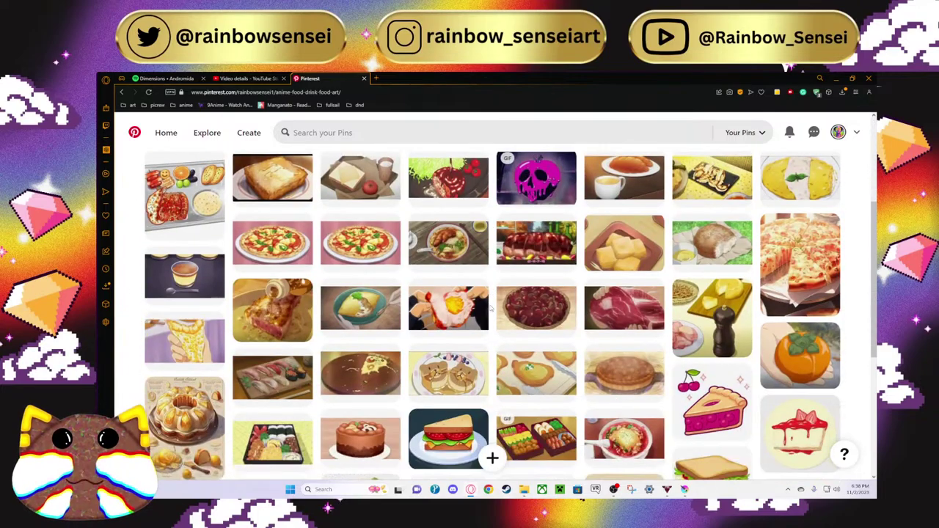
pyautogui.scroll(-4, 490, 308)
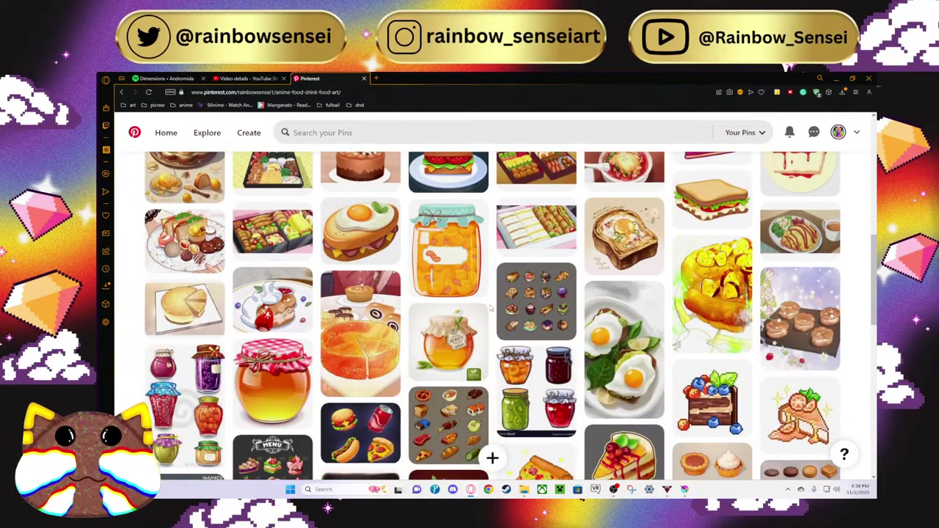
pyautogui.scroll(-3, 490, 309)
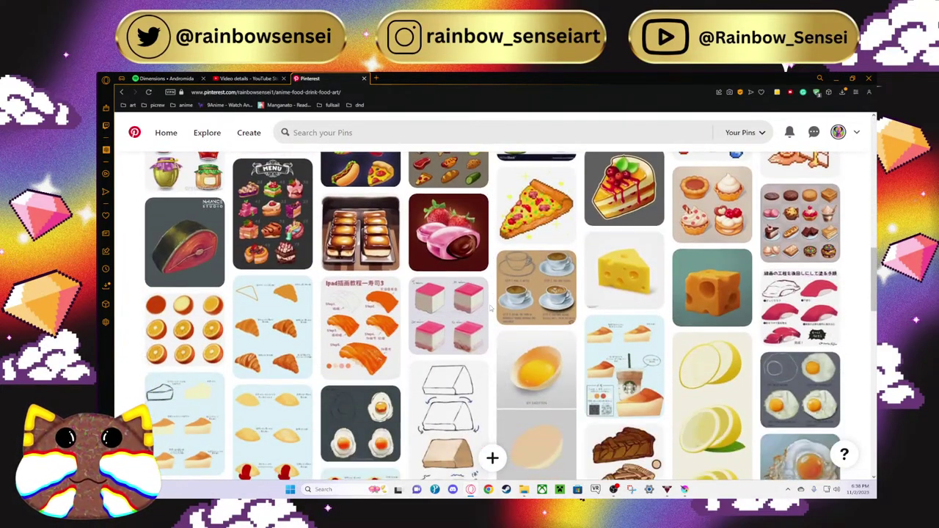
pyautogui.scroll(-7, 490, 309)
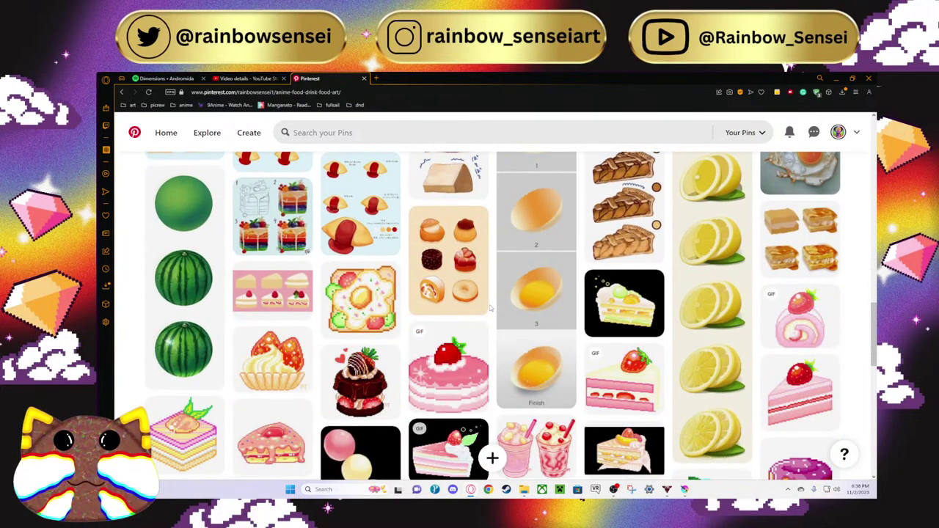
pyautogui.scroll(-10, 490, 308)
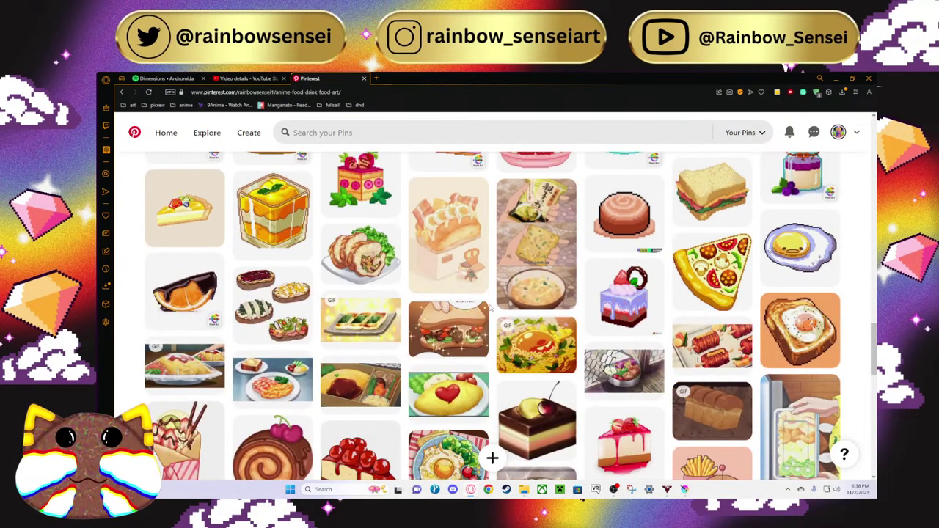
pyautogui.scroll(-5, 490, 308)
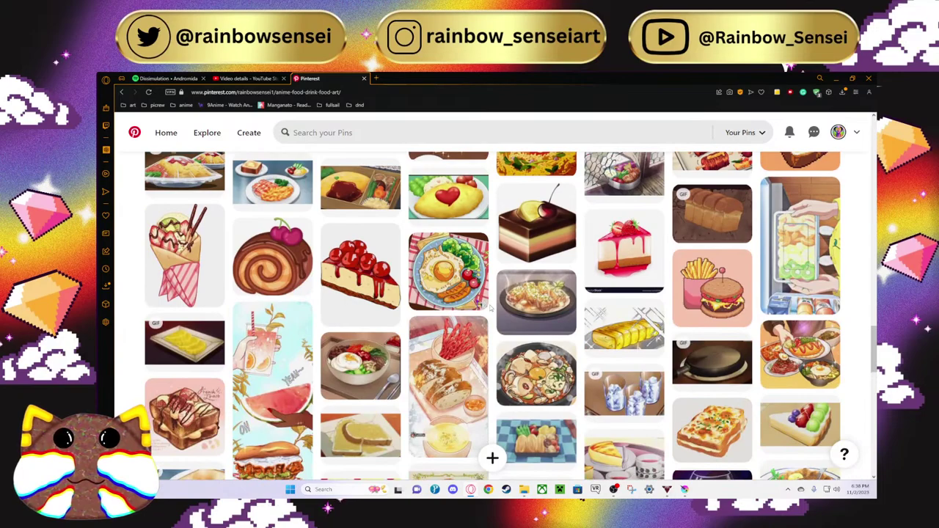
pyautogui.scroll(-4, 490, 309)
pyautogui.scroll(-7, 490, 309)
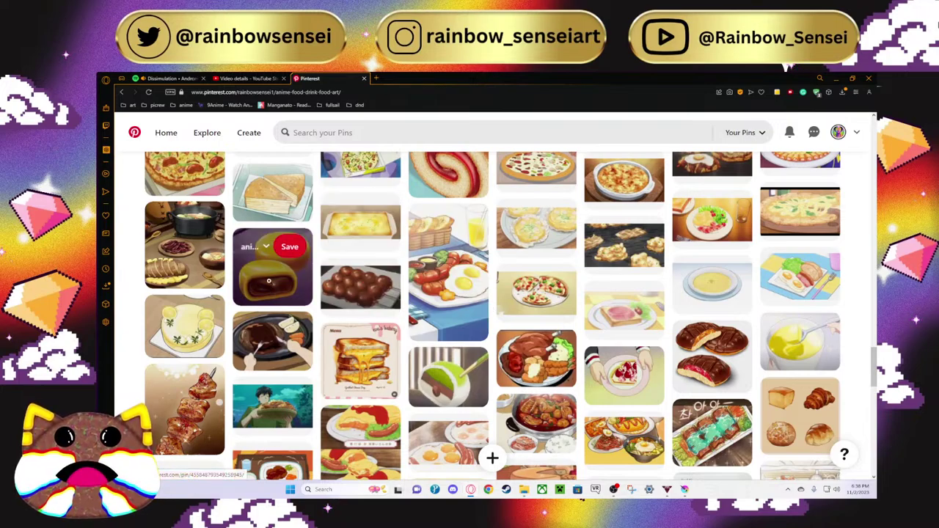
pyautogui.scroll(-4, 303, 291)
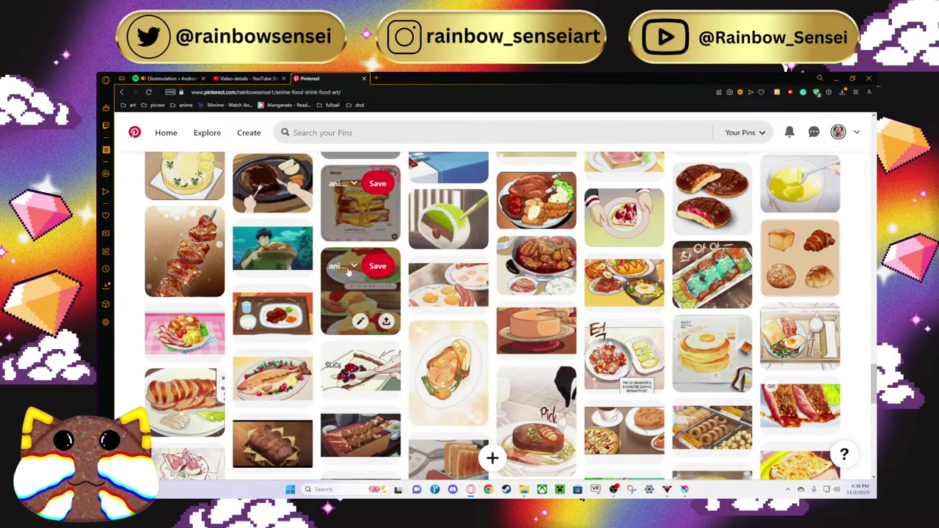
pyautogui.scroll(-3, 348, 271)
pyautogui.scroll(3, 348, 272)
# Step: Examine the grilled meat skewer pin, return to the food board, and look through further pins for a drawing reference
pyautogui.click(154, 256)
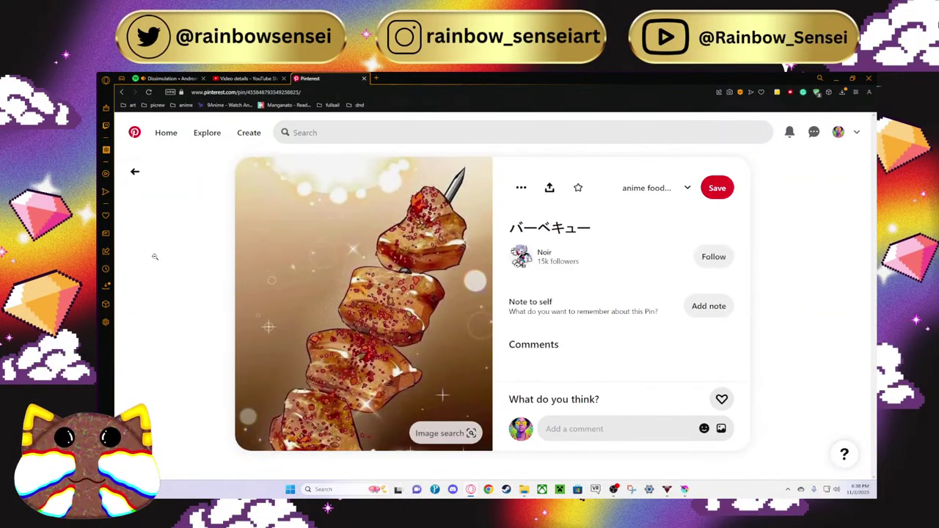
pyautogui.click(135, 172)
pyautogui.scroll(-10, 363, 262)
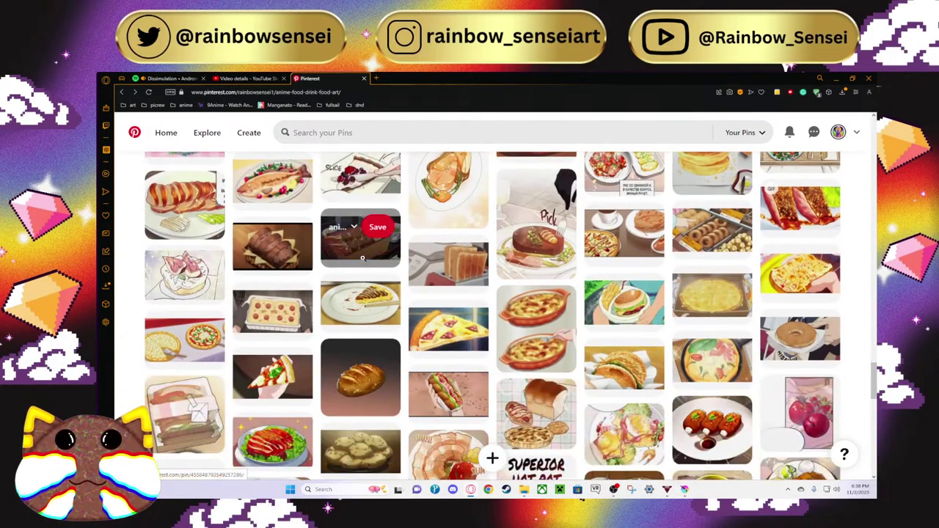
pyautogui.scroll(-3, 363, 262)
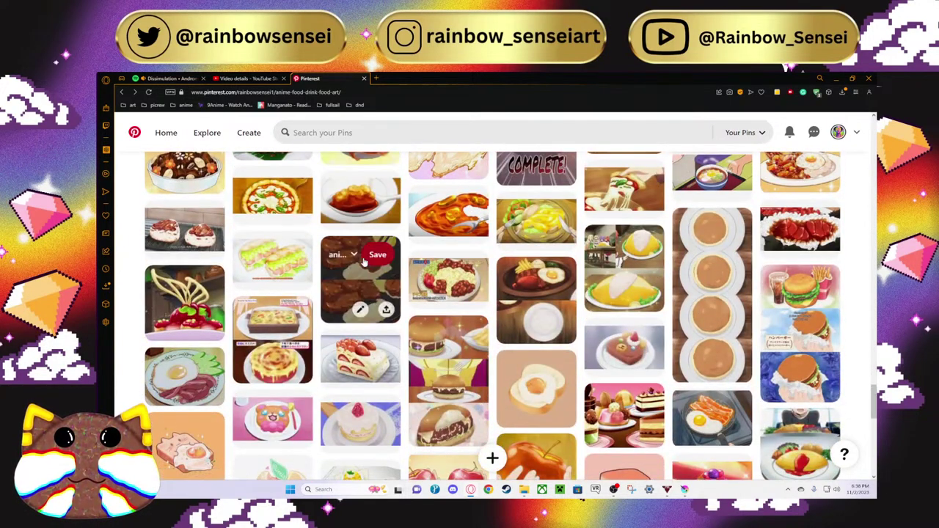
pyautogui.scroll(-2, 363, 261)
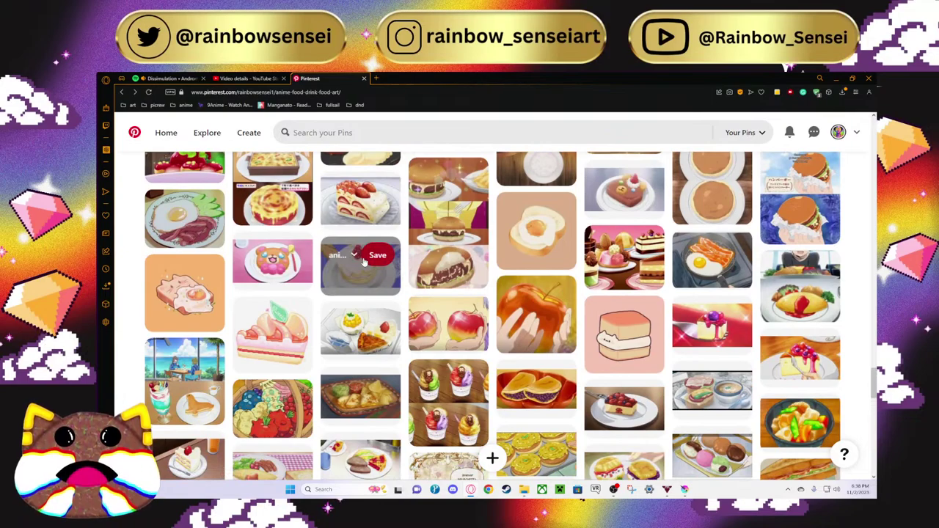
pyautogui.scroll(-5, 363, 262)
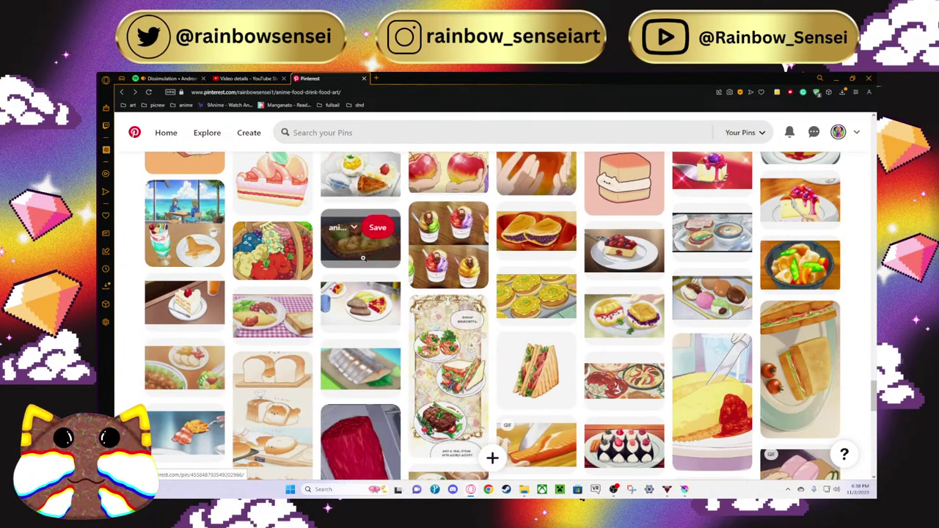
pyautogui.scroll(-5, 363, 262)
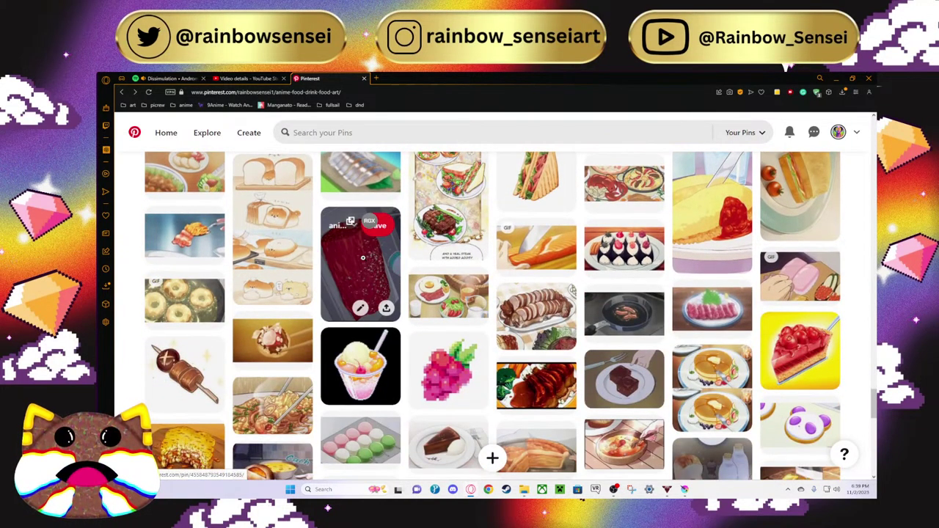
pyautogui.scroll(-2, 363, 262)
pyautogui.scroll(-3, 363, 257)
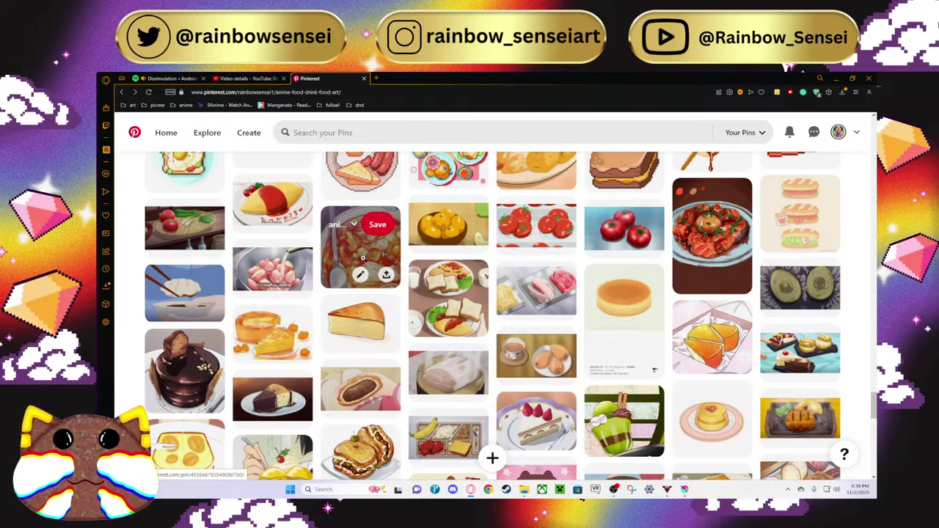
pyautogui.scroll(-3, 362, 256)
pyautogui.scroll(-2, 363, 261)
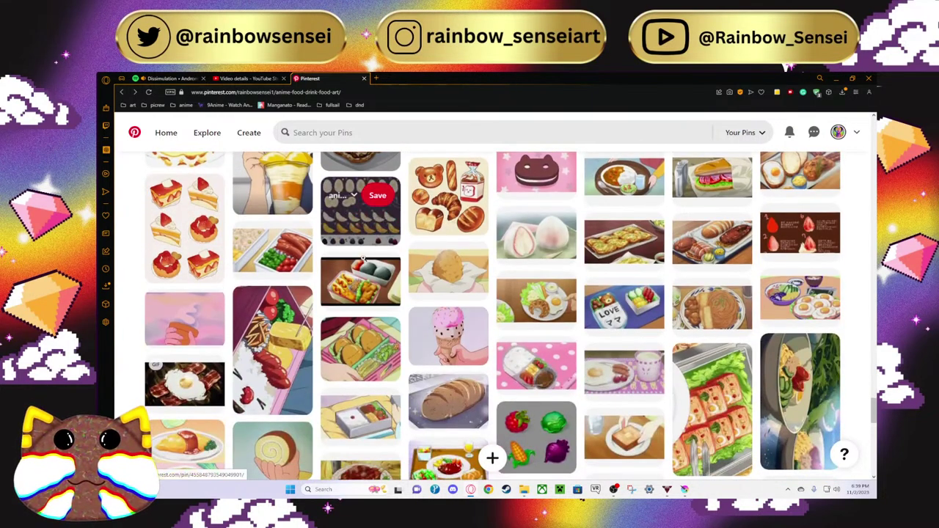
pyautogui.scroll(-1, 363, 260)
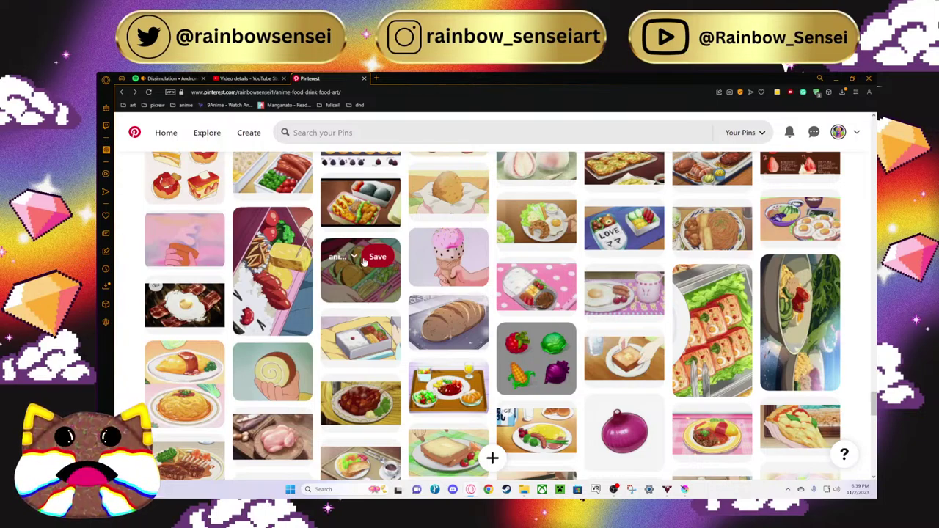
pyautogui.scroll(-3, 363, 260)
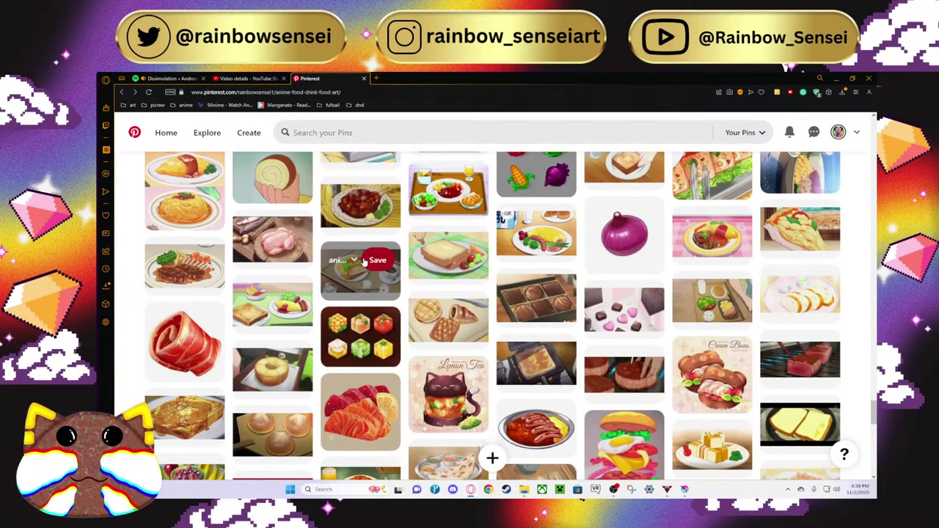
# Step: Switch back to Krita and create a new 3508 × 2480 px custom document at 300 pixels/inch in RGB/Alpha
pyautogui.click(836, 77)
pyautogui.click(130, 195)
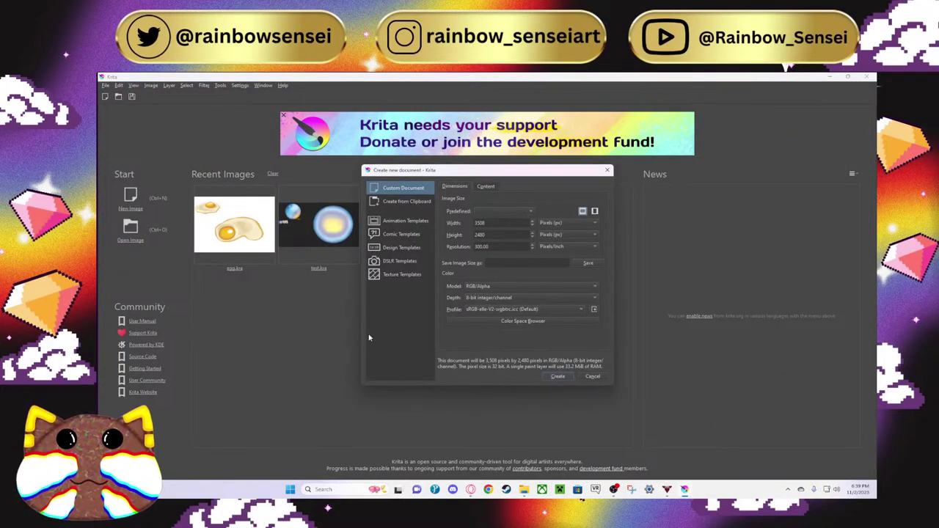
pyautogui.click(564, 377)
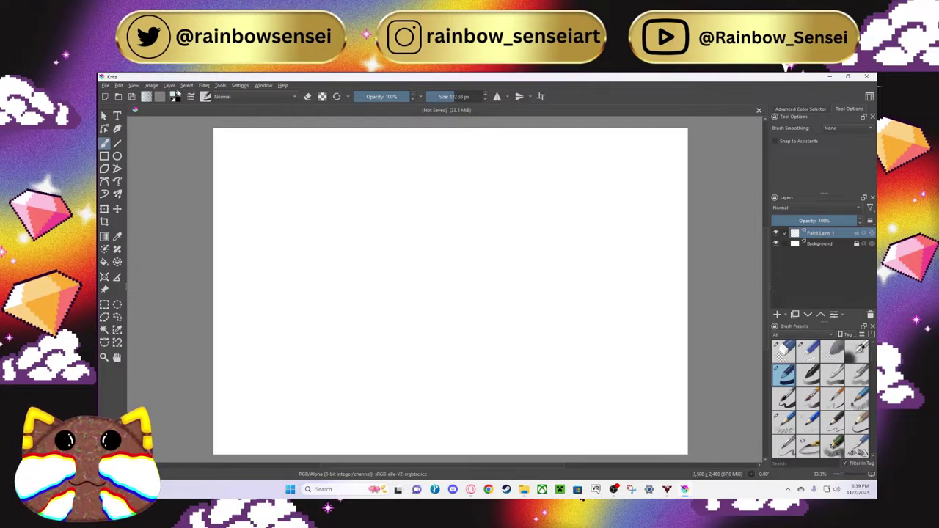
# Step: Set the foreground colour to the grey swatch from the palette
pyautogui.click(173, 96)
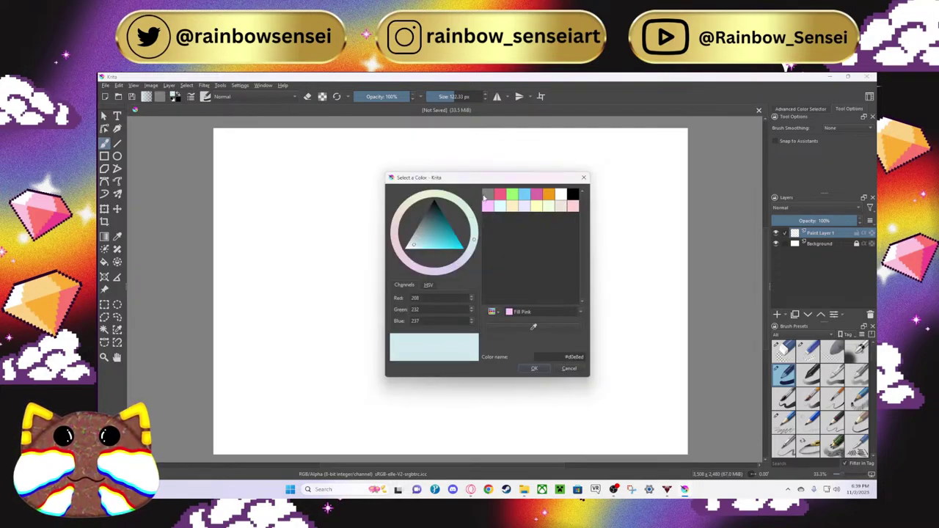
pyautogui.click(487, 195)
pyautogui.click(536, 369)
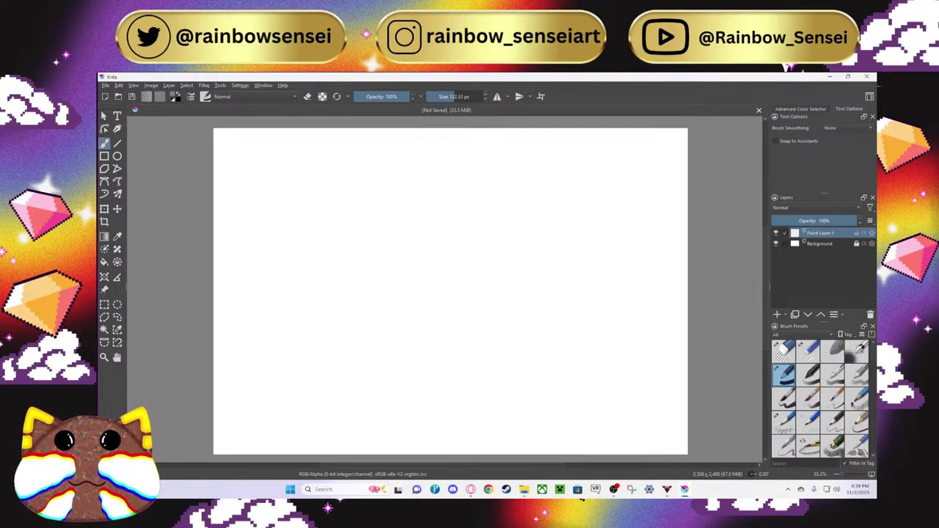
# Step: Set the brush smoothing to Stabilizer and unlock the Background layer for editing
pyautogui.click(831, 128)
pyautogui.click(835, 152)
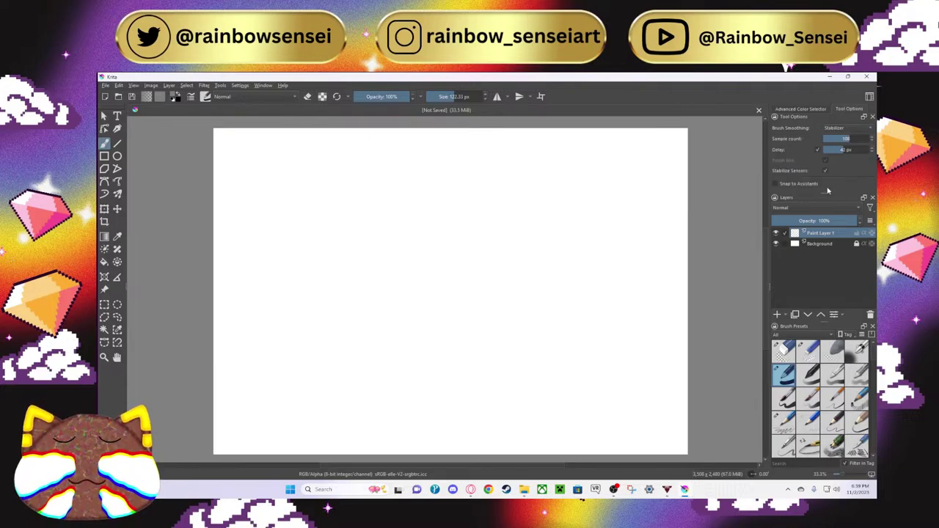
pyautogui.click(836, 244)
pyautogui.click(862, 246)
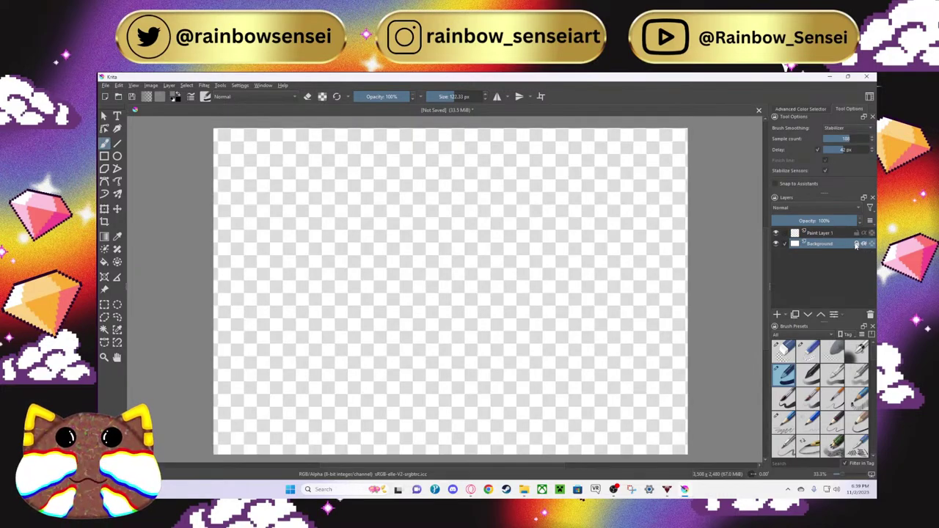
pyautogui.click(863, 246)
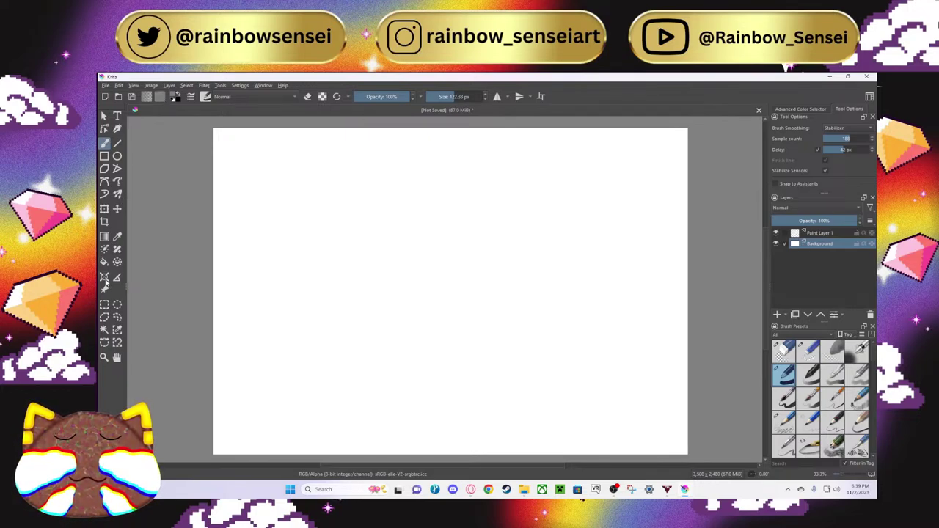
# Step: Fill the Background layer with the pale Fill Orange swatch (#ffefc5), relock it and make Paint Layer 1 active
pyautogui.click(104, 261)
pyautogui.click(176, 97)
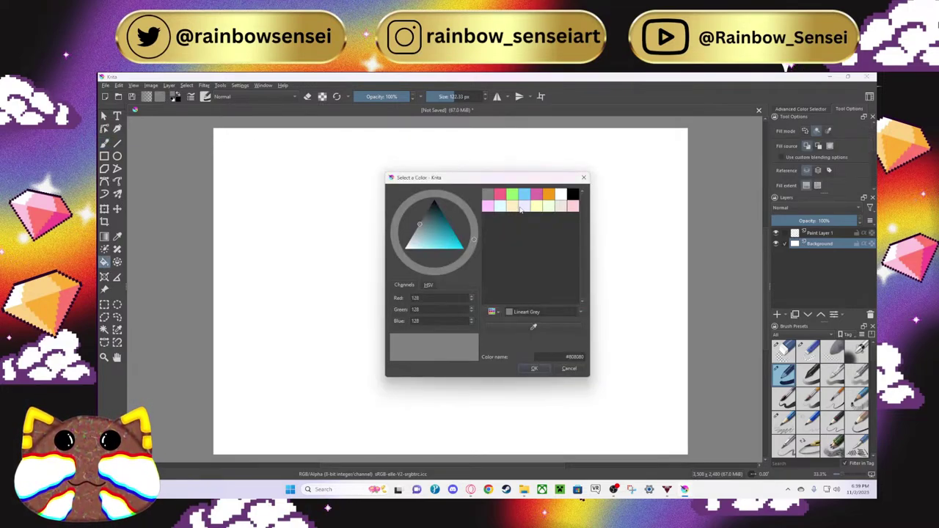
pyautogui.click(512, 206)
pyautogui.click(323, 232)
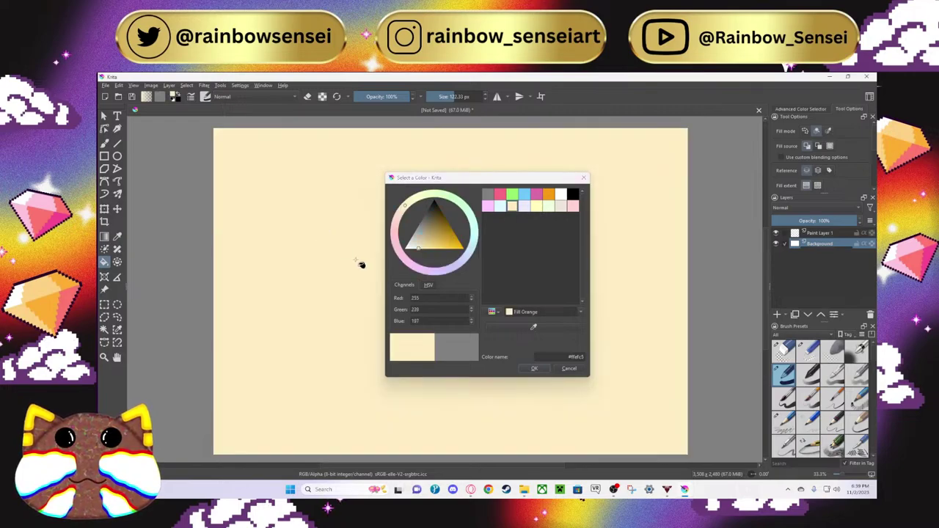
pyautogui.click(534, 368)
pyautogui.click(829, 233)
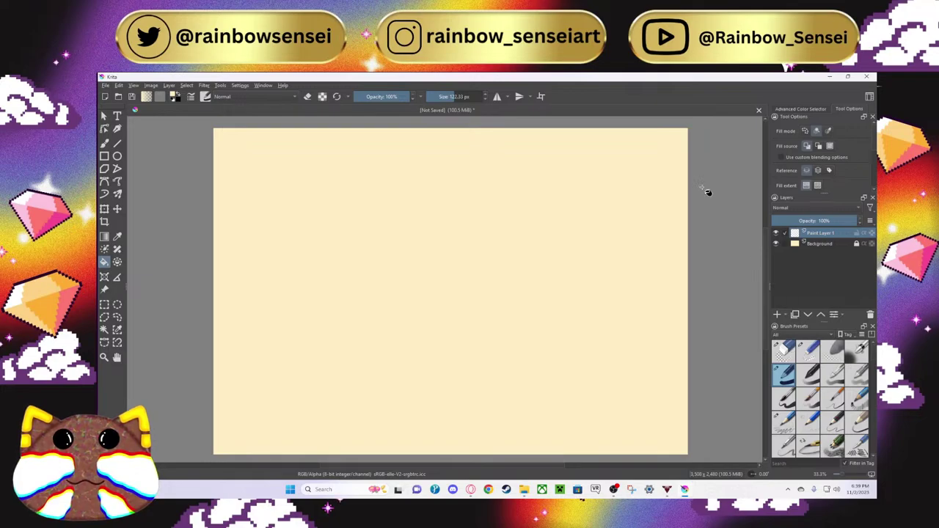
# Step: Set the foreground colour to dark grey #606060
pyautogui.click(175, 97)
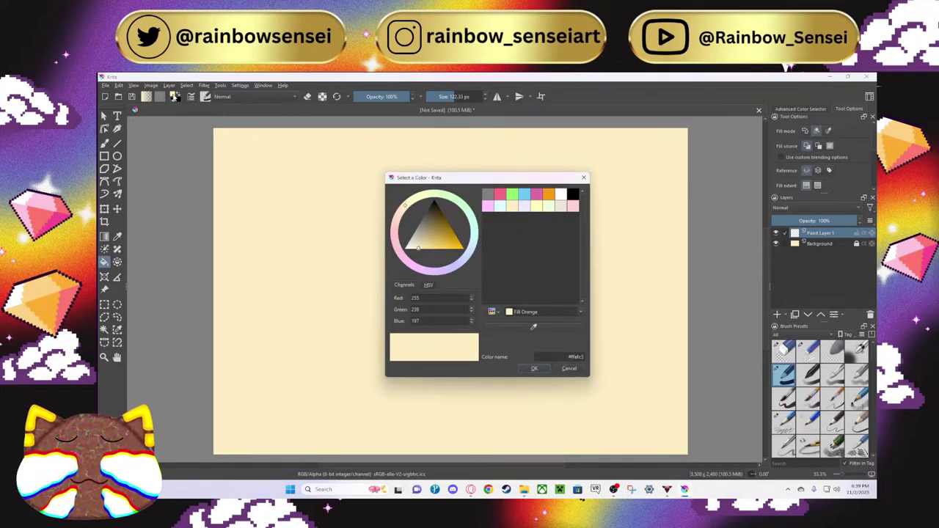
pyautogui.click(423, 217)
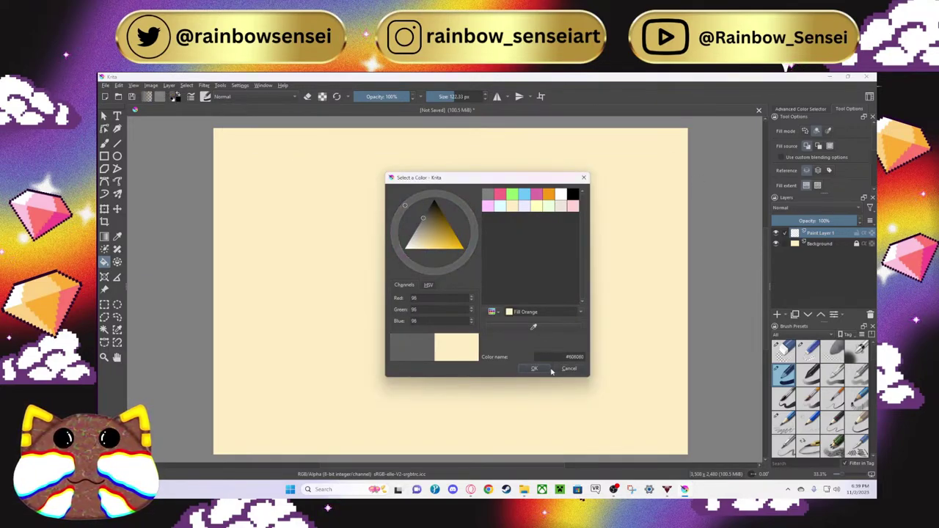
pyautogui.click(534, 369)
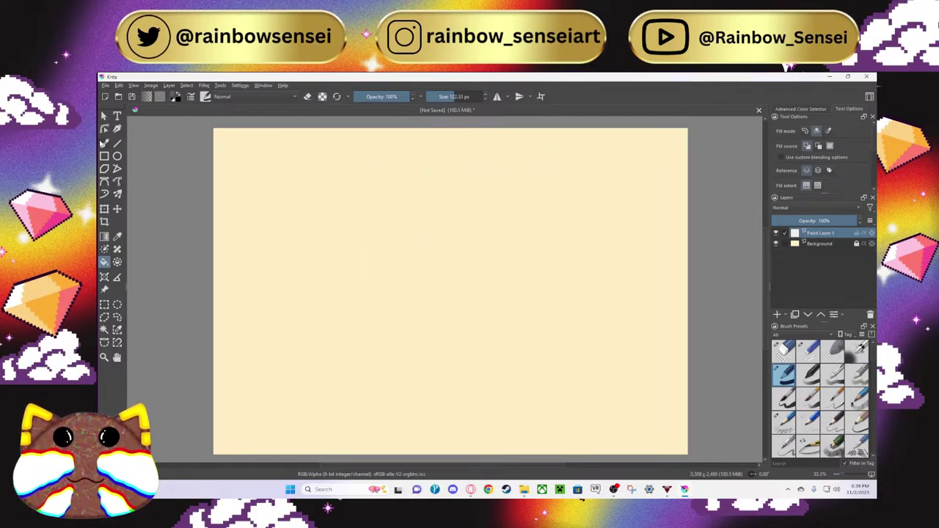
# Step: Brush a large rounded oval on Paint Layer 1, with a curved loop on its left side and a short arc from its upper right
pyautogui.click(103, 143)
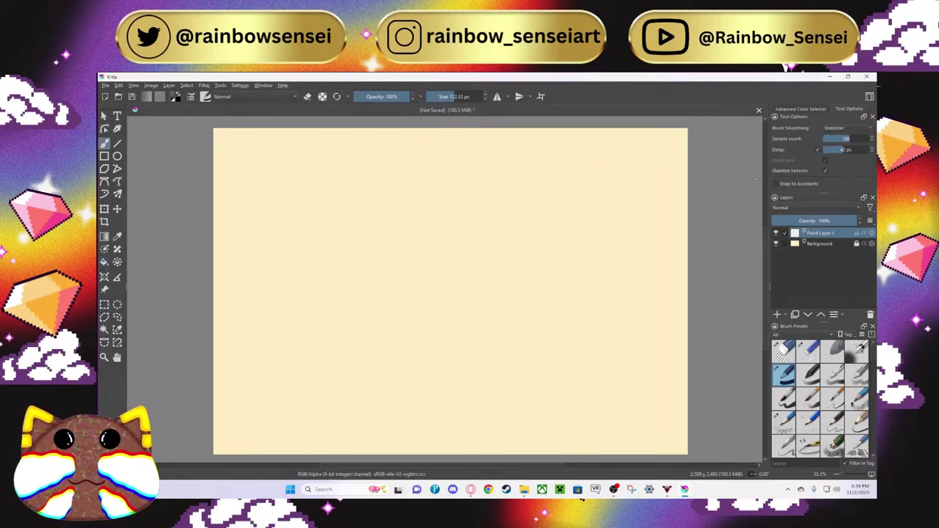
pyautogui.moveTo(383, 211)
pyautogui.mouseDown()
pyautogui.moveTo(351, 248)
pyautogui.moveTo(336, 292)
pyautogui.moveTo(341, 357)
pyautogui.moveTo(358, 380)
pyautogui.moveTo(405, 400)
pyautogui.moveTo(488, 404)
pyautogui.moveTo(568, 368)
pyautogui.moveTo(605, 320)
pyautogui.moveTo(604, 262)
pyautogui.moveTo(556, 208)
pyautogui.moveTo(474, 188)
pyautogui.moveTo(386, 203)
pyautogui.moveTo(339, 176)
pyautogui.moveTo(284, 195)
pyautogui.moveTo(264, 238)
pyautogui.moveTo(275, 295)
pyautogui.moveTo(330, 352)
pyautogui.mouseUp()
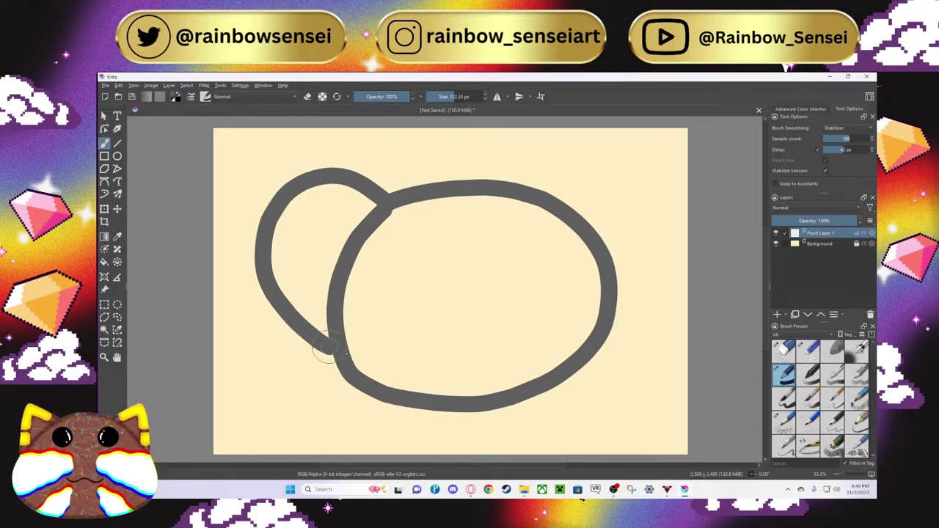
pyautogui.moveTo(514, 187)
pyautogui.mouseDown()
pyautogui.moveTo(566, 178)
pyautogui.moveTo(623, 185)
pyautogui.mouseUp()
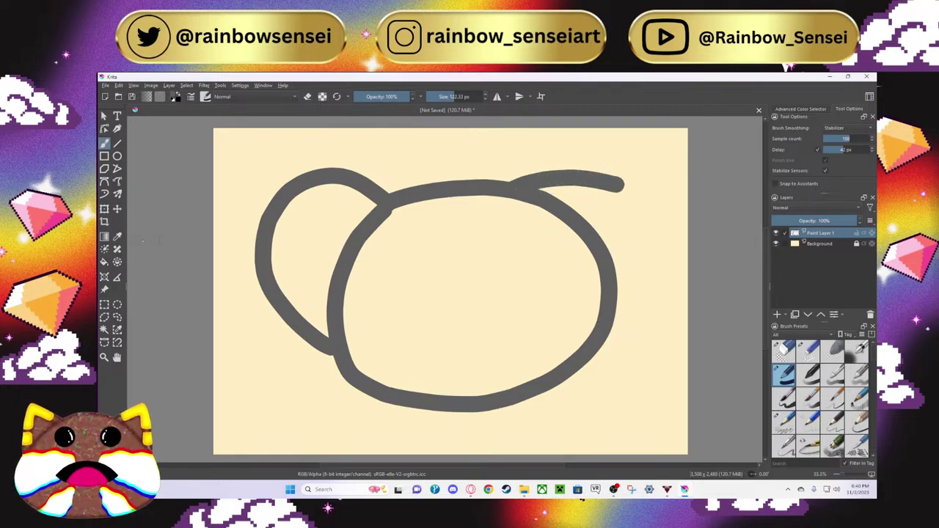
# Step: Replace the open stroke on the head's right side with a rounded ear outline closed against the head
pyautogui.hotkey('ctrl', 'z')
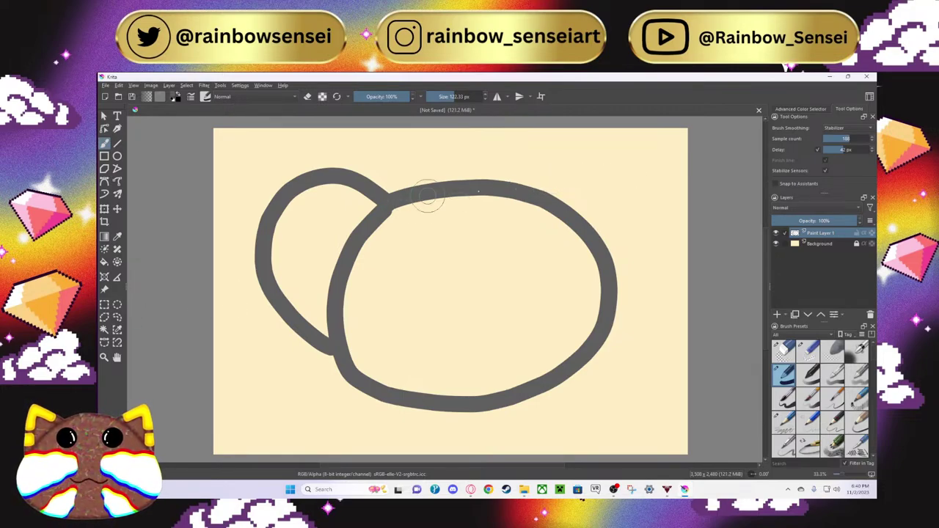
pyautogui.moveTo(548, 197)
pyautogui.mouseDown()
pyautogui.moveTo(603, 178)
pyautogui.moveTo(666, 174)
pyautogui.moveTo(692, 195)
pyautogui.moveTo(691, 230)
pyautogui.moveTo(630, 352)
pyautogui.moveTo(576, 359)
pyautogui.mouseUp()
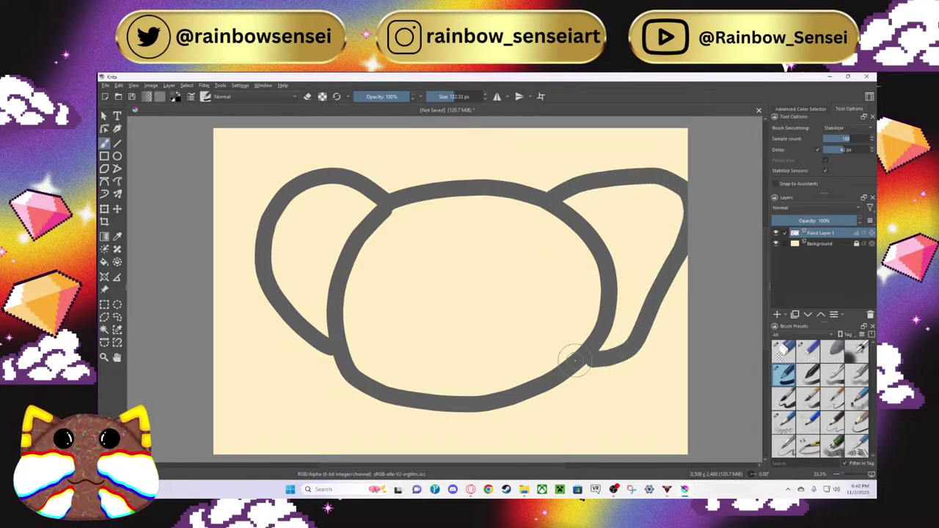
pyautogui.hotkey('ctrl', 'z')
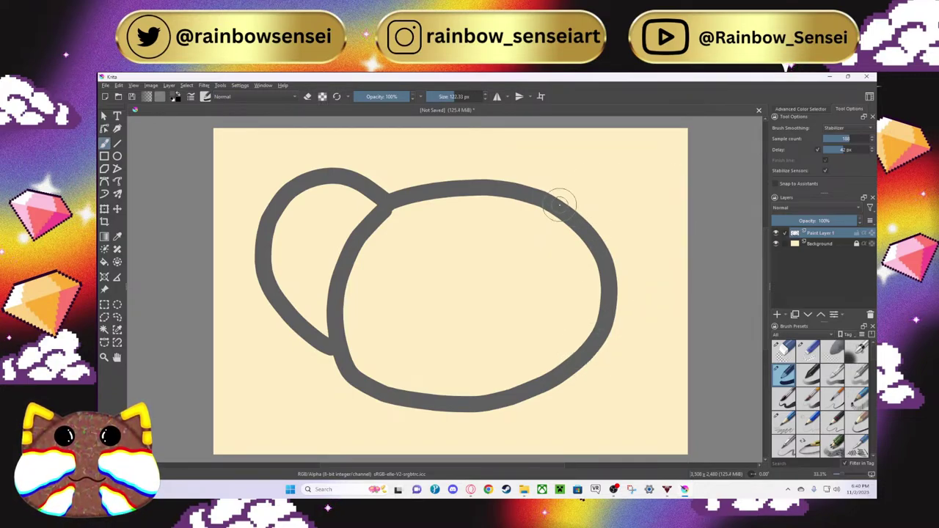
pyautogui.moveTo(559, 202)
pyautogui.mouseDown()
pyautogui.moveTo(611, 183)
pyautogui.moveTo(658, 198)
pyautogui.moveTo(674, 244)
pyautogui.moveTo(662, 310)
pyautogui.moveTo(591, 361)
pyautogui.mouseUp()
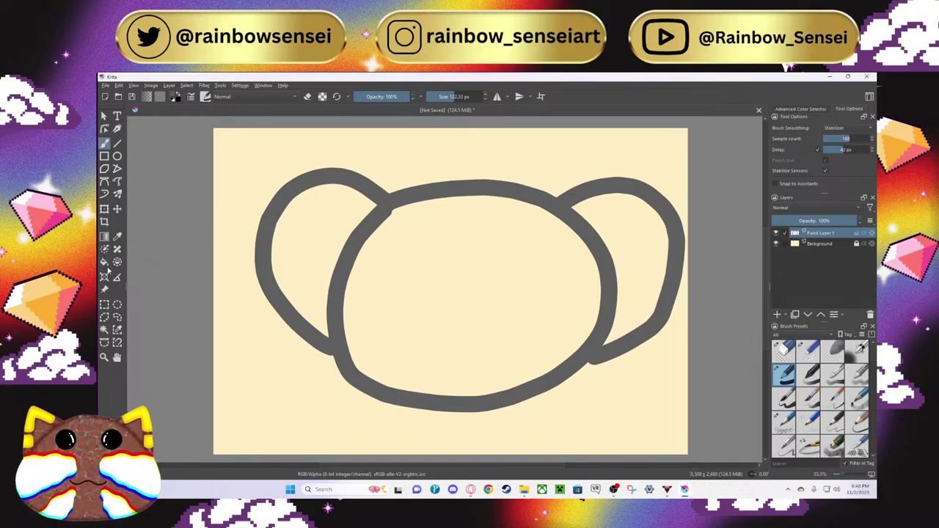
# Step: Fill the left ear, the head and the right ear with the outline's grey
pyautogui.click(105, 262)
pyautogui.click(344, 228)
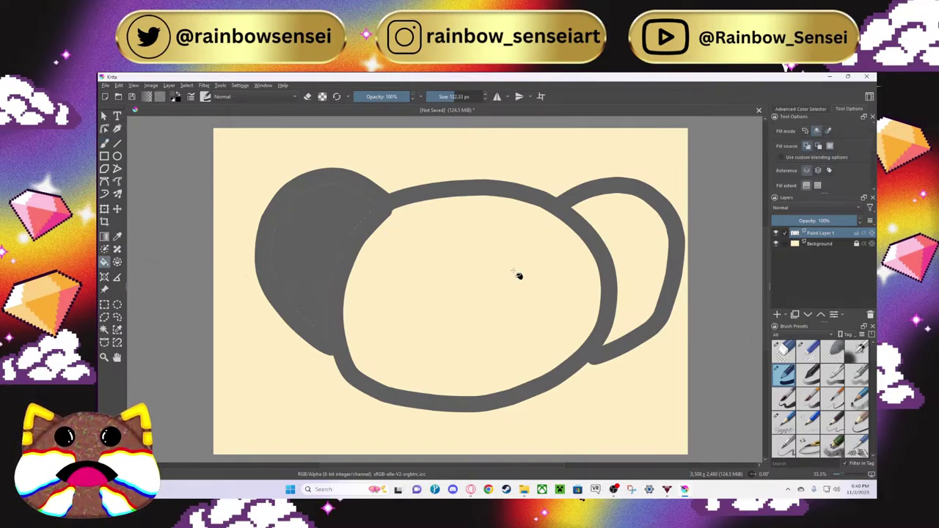
pyautogui.click(527, 278)
pyautogui.click(652, 261)
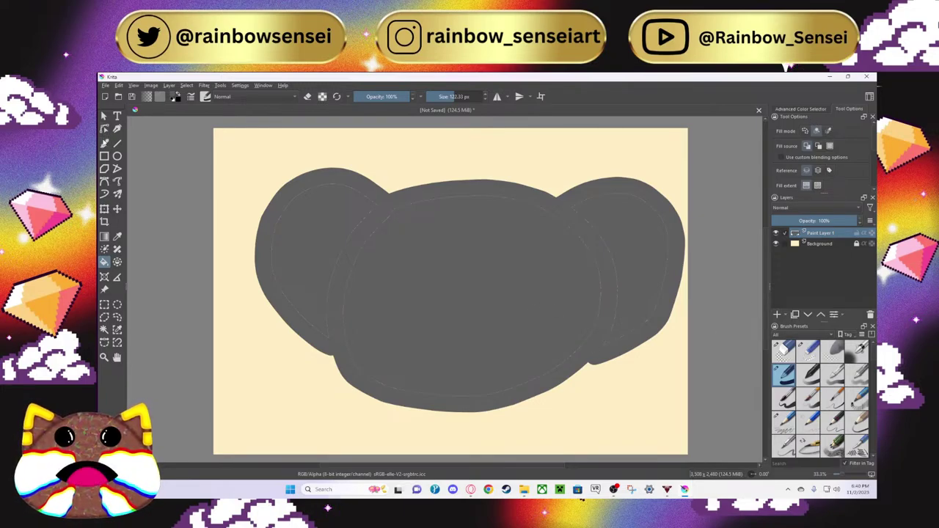
# Step: Paint over the thin unfilled seams in the grey shape with the brush at Basic smoothing and about 309 px
pyautogui.click(104, 143)
pyautogui.click(843, 128)
pyautogui.click(836, 108)
pyautogui.moveTo(449, 96); pyautogui.dragTo(468, 96)
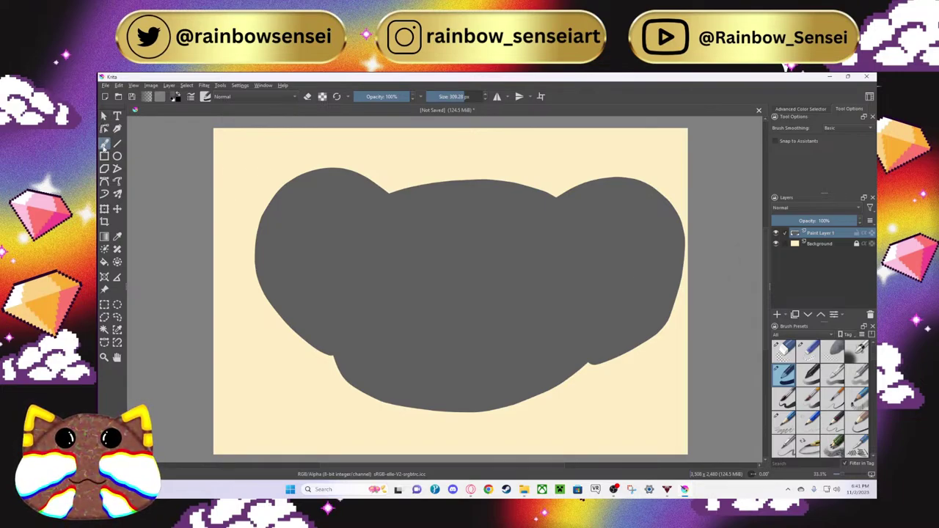
# Step: Transform the grey head shape by moving it slightly to the left so it sits centred on the canvas
pyautogui.click(104, 209)
pyautogui.moveTo(421, 268); pyautogui.dragTo(402, 270)
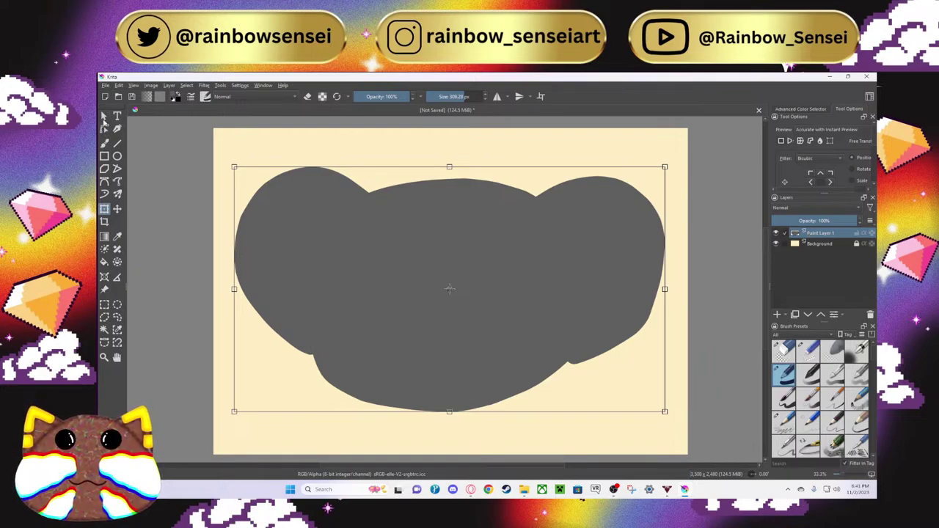
pyautogui.click(104, 143)
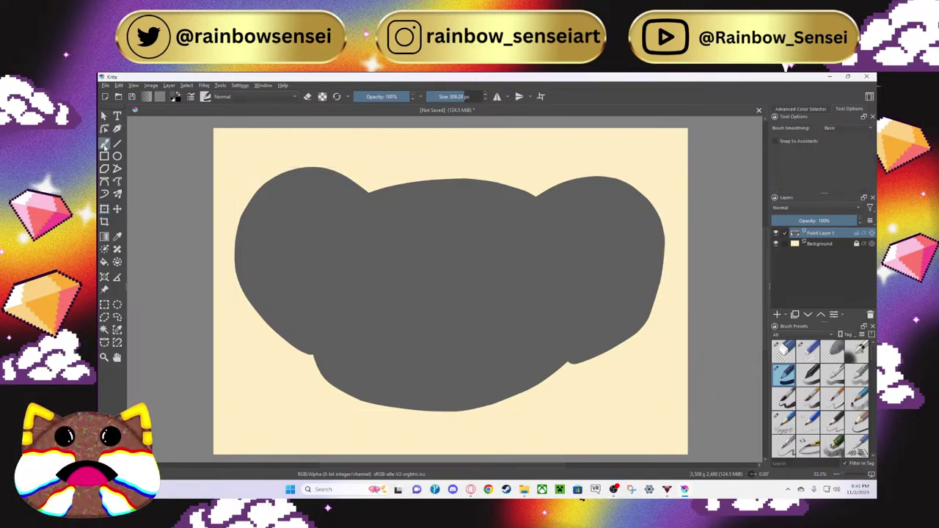
# Step: Add a paint layer above the grey head and set the foreground colour to pink #f08db2
pyautogui.click(777, 315)
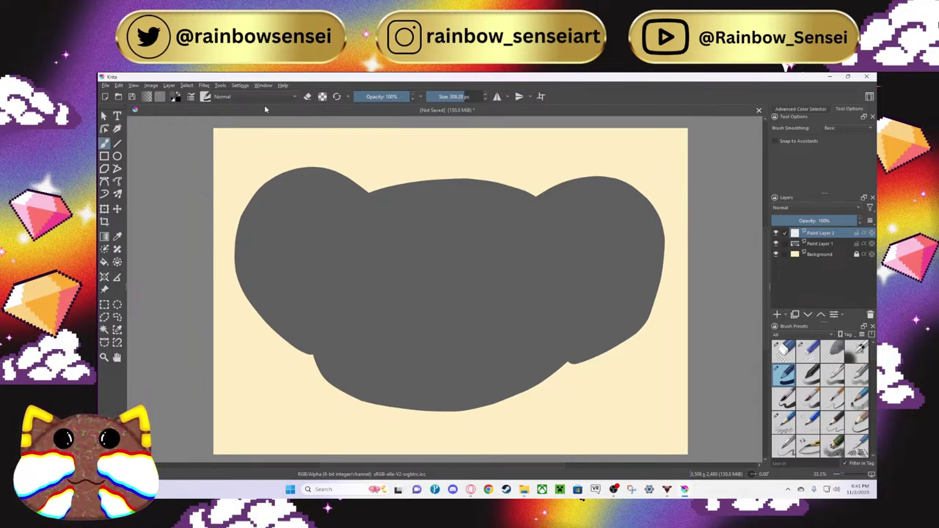
pyautogui.click(177, 97)
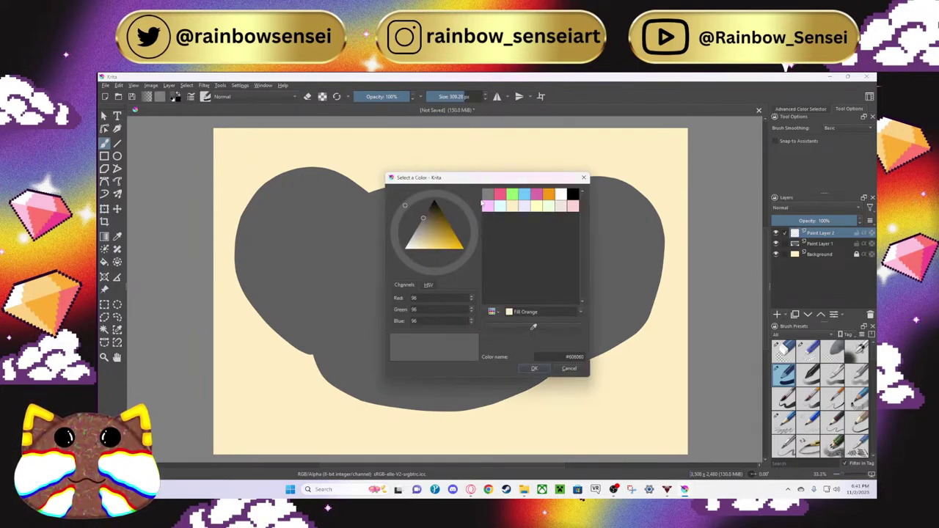
pyautogui.click(492, 312)
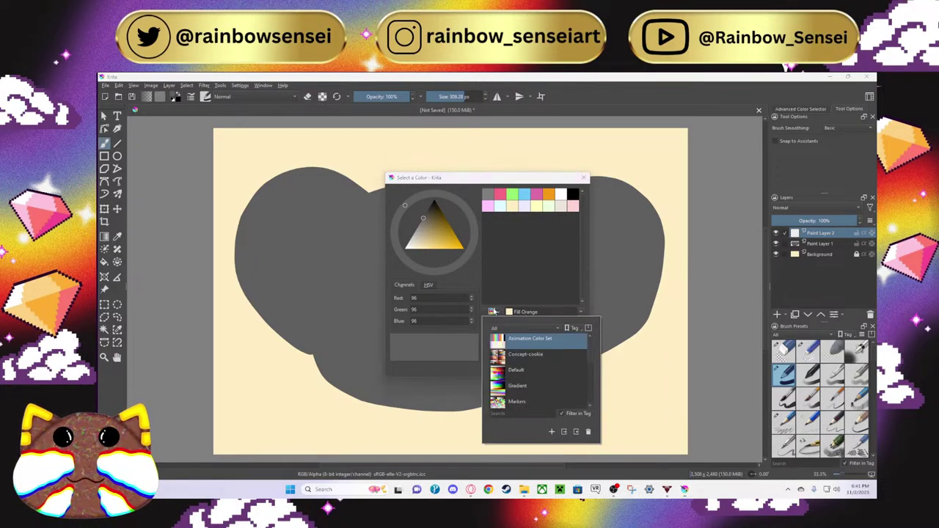
pyautogui.click(536, 375)
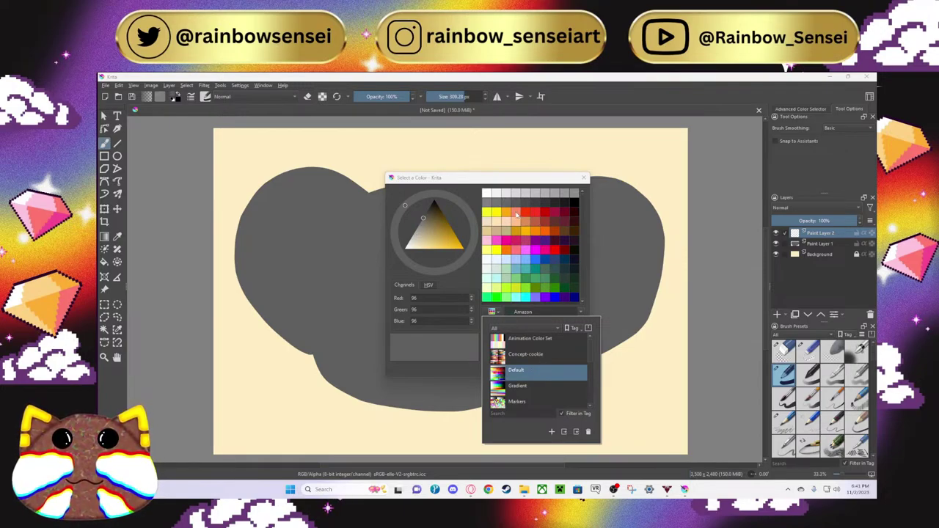
pyautogui.click(516, 214)
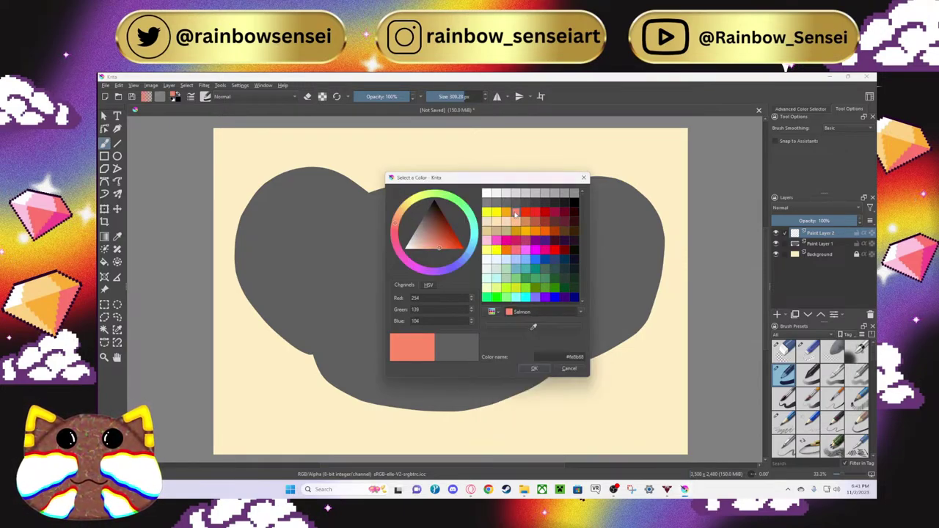
pyautogui.moveTo(396, 227)
pyautogui.mouseDown()
pyautogui.moveTo(399, 249)
pyautogui.moveTo(444, 251)
pyautogui.moveTo(431, 250)
pyautogui.mouseUp()
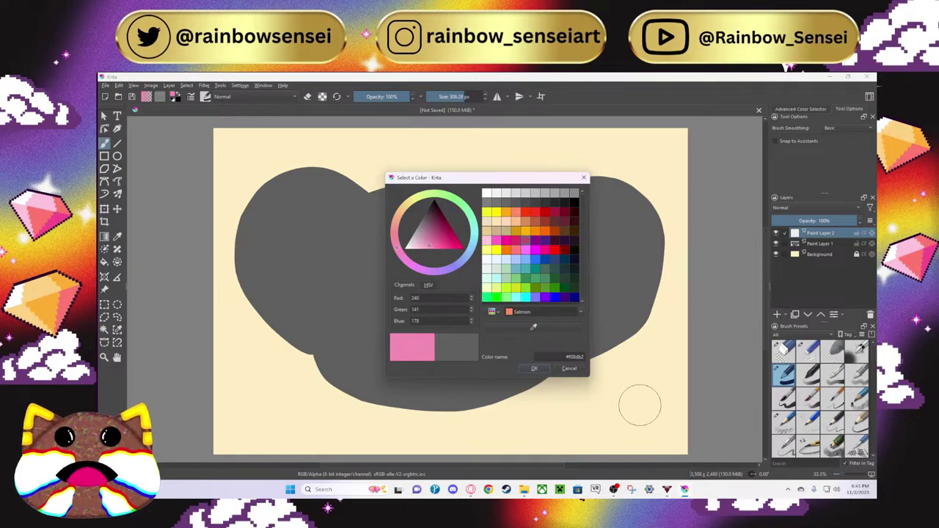
pyautogui.click(532, 368)
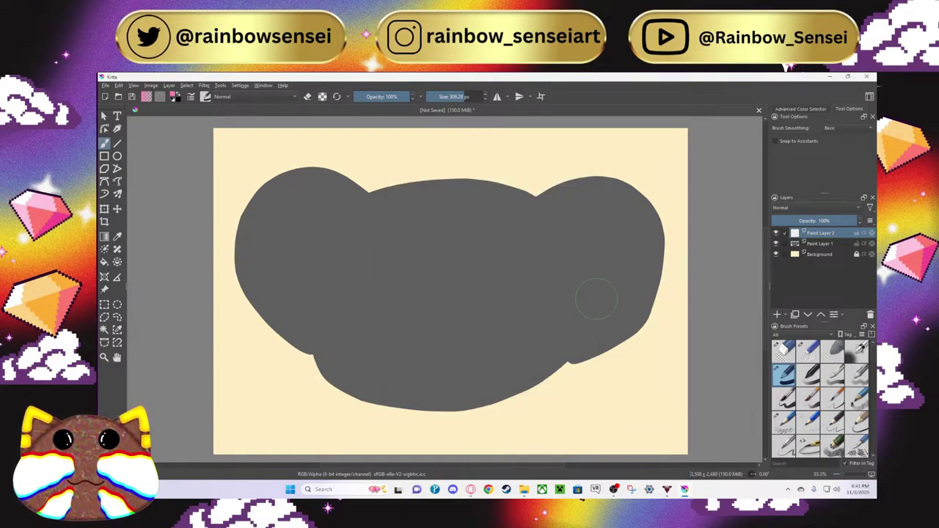
pyautogui.moveTo(593, 218)
pyautogui.mouseDown()
pyautogui.moveTo(608, 273)
pyautogui.moveTo(606, 314)
pyautogui.mouseUp()
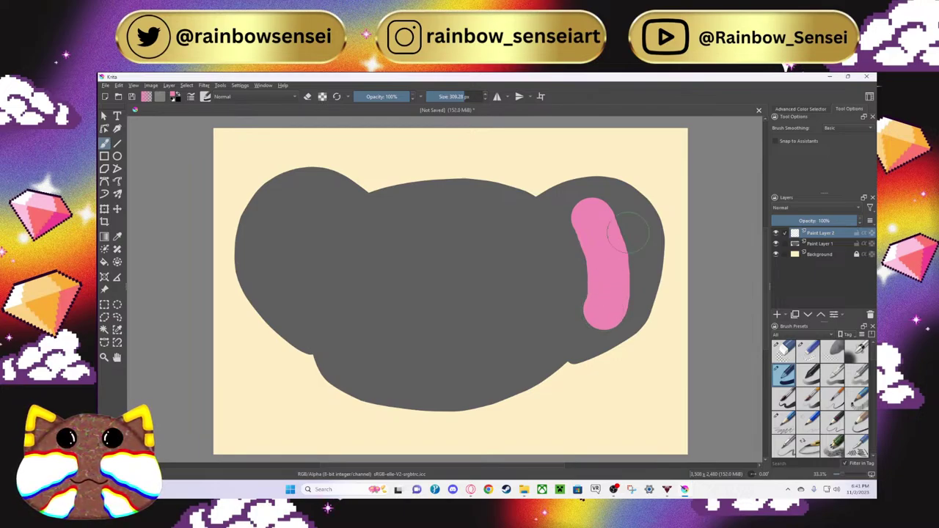
pyautogui.moveTo(293, 210); pyautogui.dragTo(293, 292)
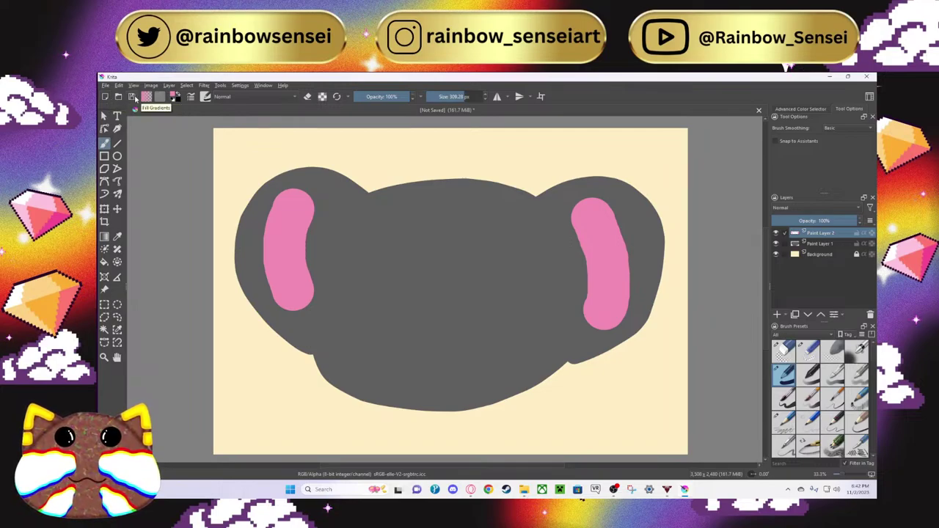
pyautogui.hotkey('ctrl', 'z')
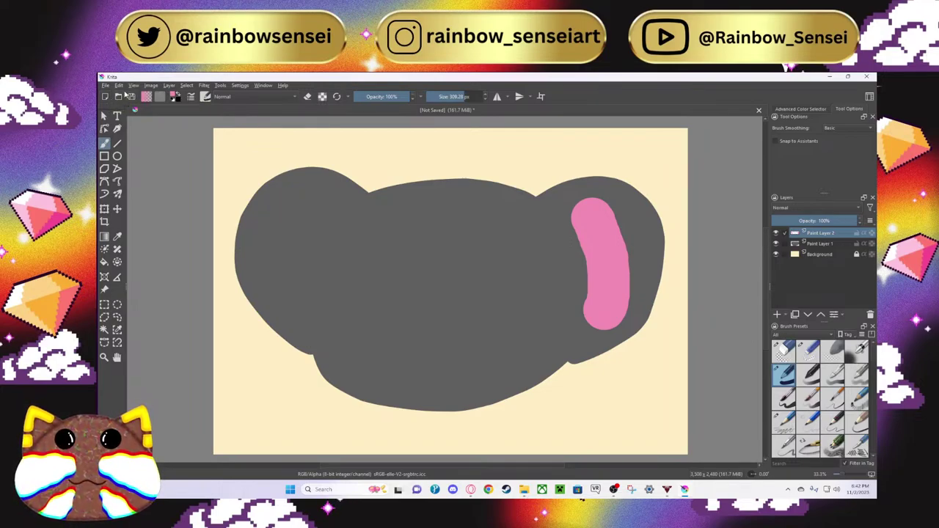
pyautogui.hotkey('ctrl', 'z')
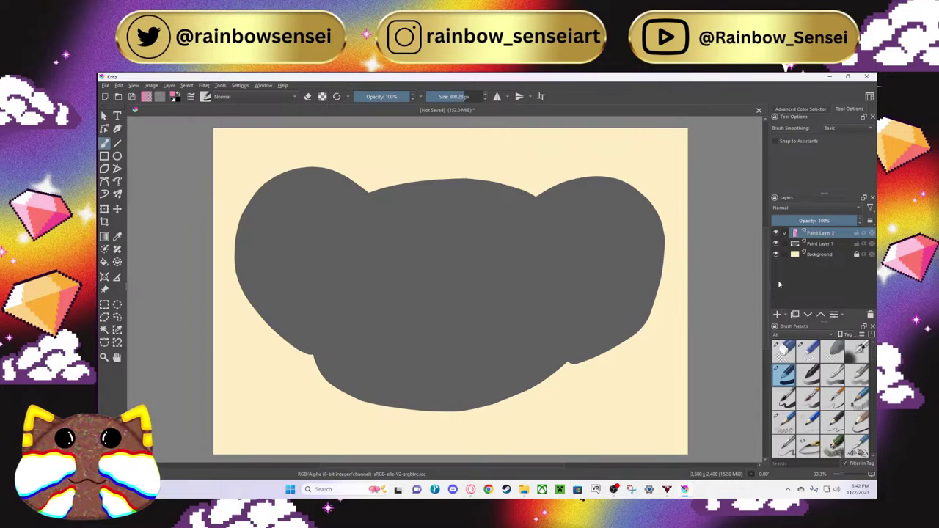
# Step: Set the brush smoothing to None and reduce the brush size to about 150 px
pyautogui.click(827, 127)
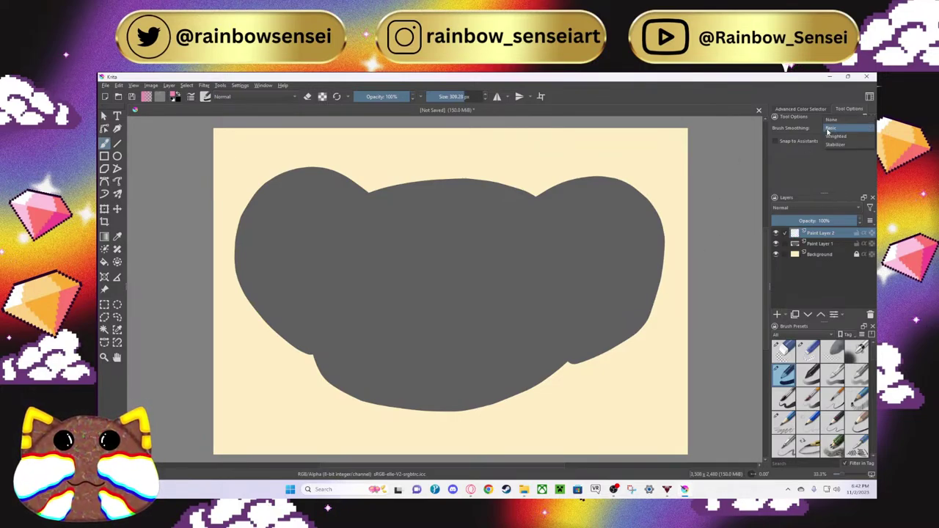
pyautogui.click(830, 121)
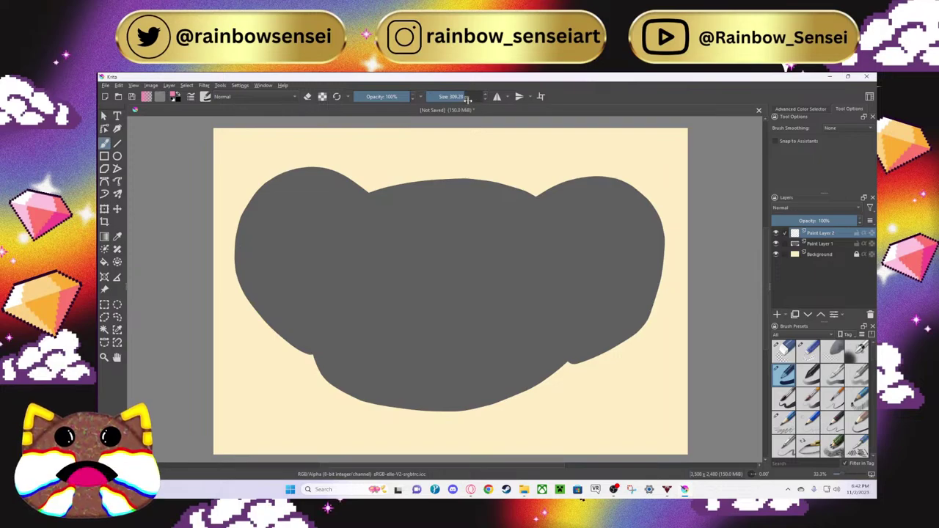
pyautogui.press('[')
pyautogui.press('[')
pyautogui.press('[')
pyautogui.press('[')
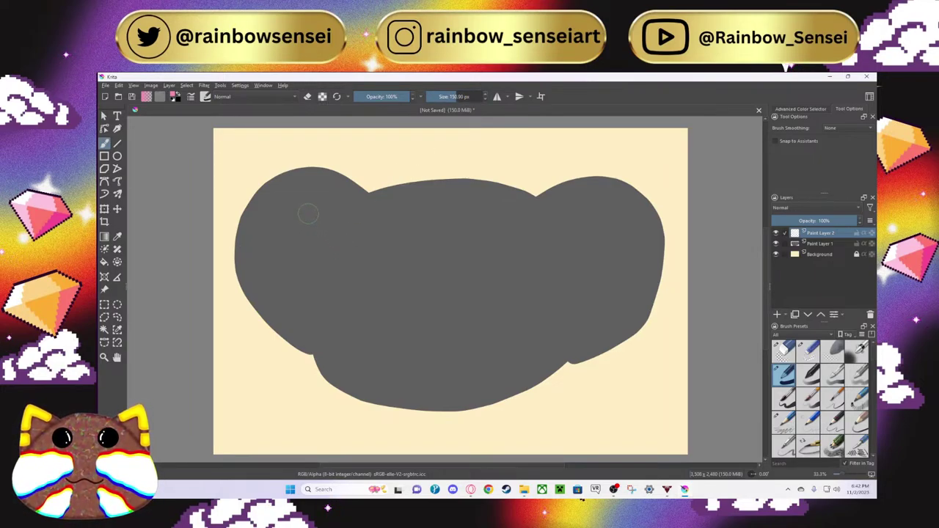
# Step: Paint a solid, tall pink inner-ear shape inside the left ear
pyautogui.moveTo(311, 208); pyautogui.dragTo(288, 227)
pyautogui.moveTo(281, 242)
pyautogui.mouseDown()
pyautogui.moveTo(309, 267)
pyautogui.moveTo(288, 277)
pyautogui.moveTo(299, 316)
pyautogui.moveTo(306, 312)
pyautogui.mouseUp()
pyautogui.moveTo(292, 273)
pyautogui.mouseDown()
pyautogui.moveTo(305, 273)
pyautogui.moveTo(306, 306)
pyautogui.mouseUp()
pyautogui.moveTo(294, 275)
pyautogui.mouseDown()
pyautogui.moveTo(292, 233)
pyautogui.moveTo(313, 210)
pyautogui.moveTo(305, 256)
pyautogui.mouseUp()
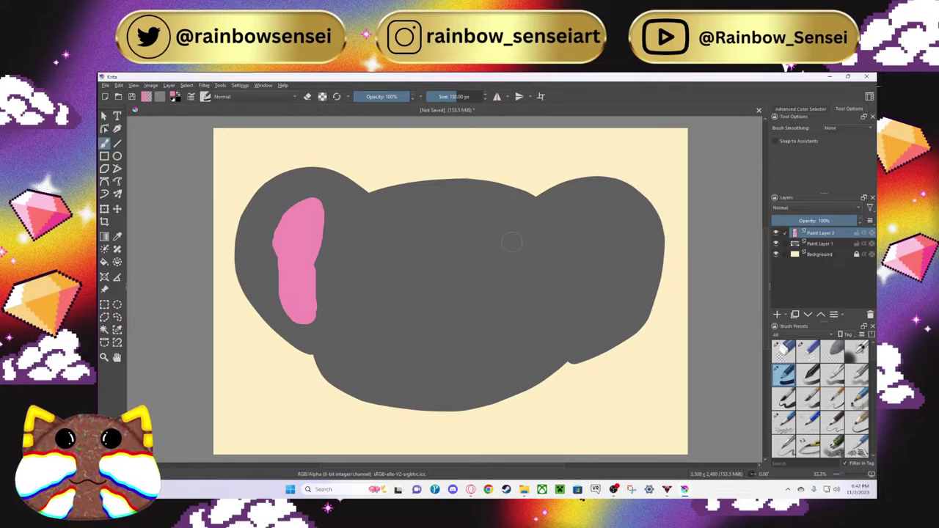
# Step: Paint a curved pink inner-ear shape inside the right ear, undoing strokes until the curve follows the ear
pyautogui.moveTo(604, 220)
pyautogui.mouseDown()
pyautogui.moveTo(614, 302)
pyautogui.moveTo(598, 317)
pyautogui.mouseUp()
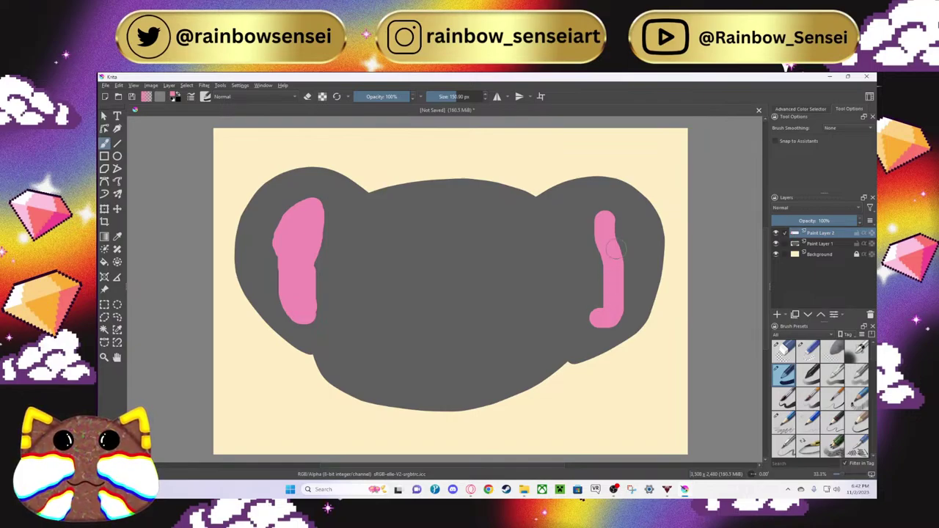
pyautogui.hotkey('ctrl', 'z')
pyautogui.moveTo(602, 219)
pyautogui.mouseDown()
pyautogui.moveTo(621, 273)
pyautogui.moveTo(601, 323)
pyautogui.mouseUp()
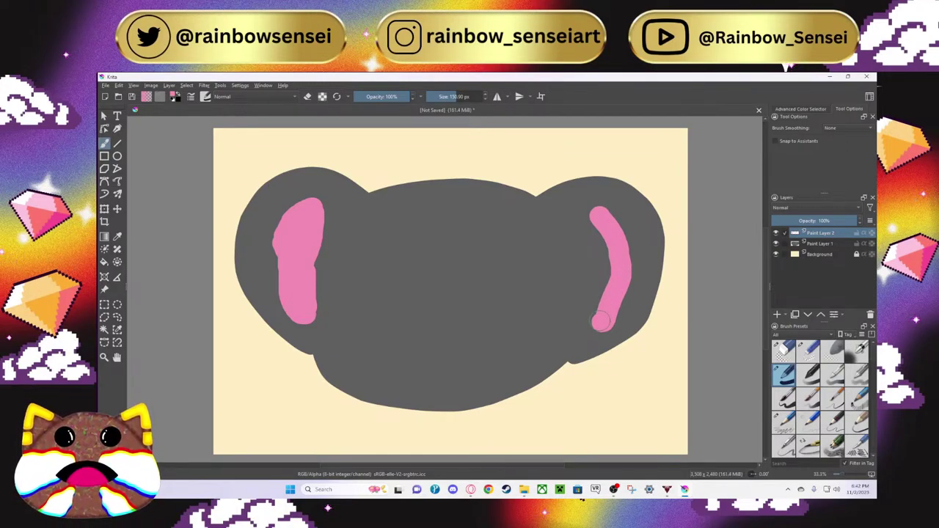
pyautogui.hotkey('ctrl', 'z')
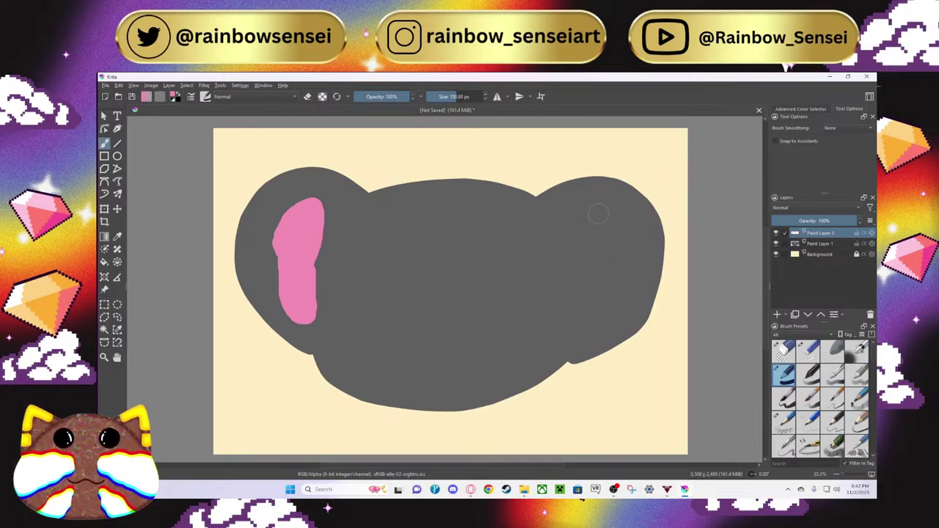
pyautogui.moveTo(596, 213); pyautogui.dragTo(613, 272)
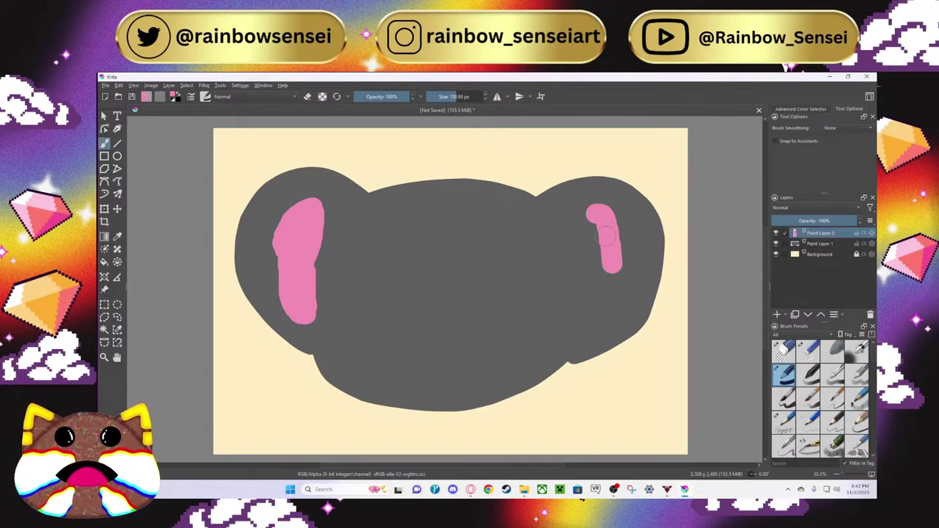
pyautogui.hotkey('ctrl', 'z')
pyautogui.moveTo(600, 215)
pyautogui.mouseDown()
pyautogui.moveTo(623, 285)
pyautogui.moveTo(607, 320)
pyautogui.moveTo(620, 277)
pyautogui.moveTo(602, 222)
pyautogui.mouseUp()
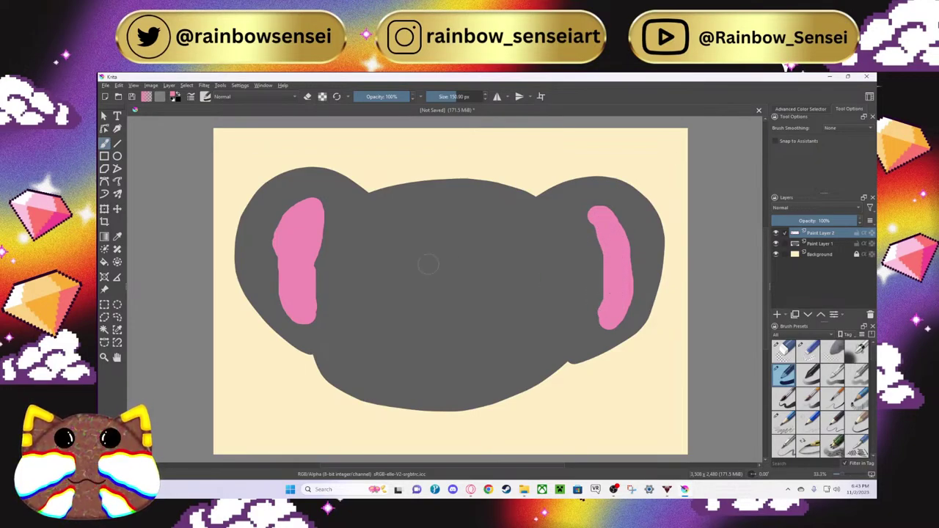
# Step: On a new paint layer, draw an unfilled white circle with the Ellipse tool as the left eye
pyautogui.click(778, 314)
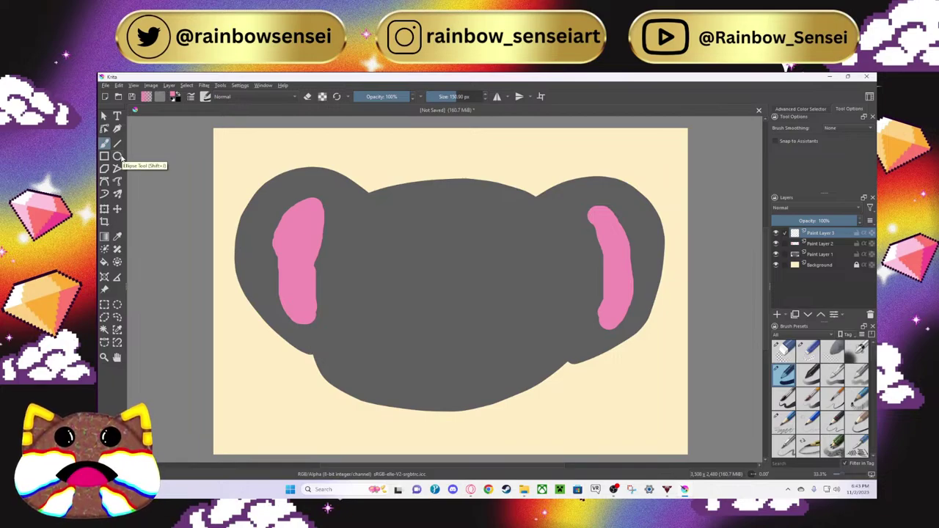
pyautogui.click(118, 156)
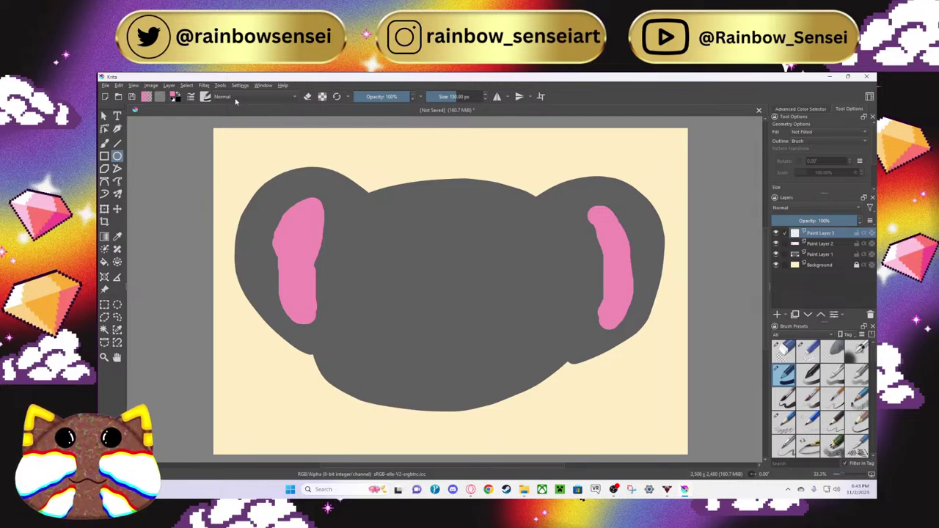
pyautogui.click(175, 96)
pyautogui.moveTo(433, 244); pyautogui.dragTo(404, 256)
pyautogui.click(534, 367)
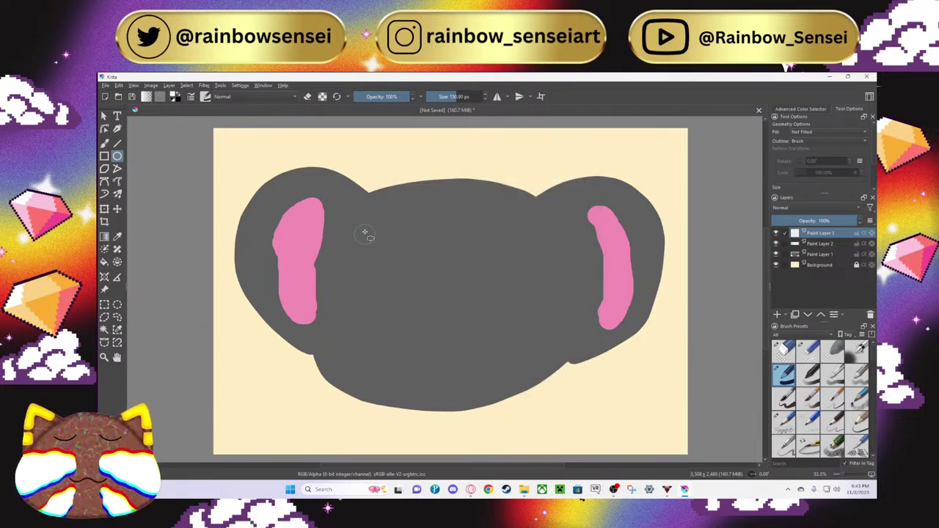
pyautogui.moveTo(360, 226); pyautogui.dragTo(435, 300)
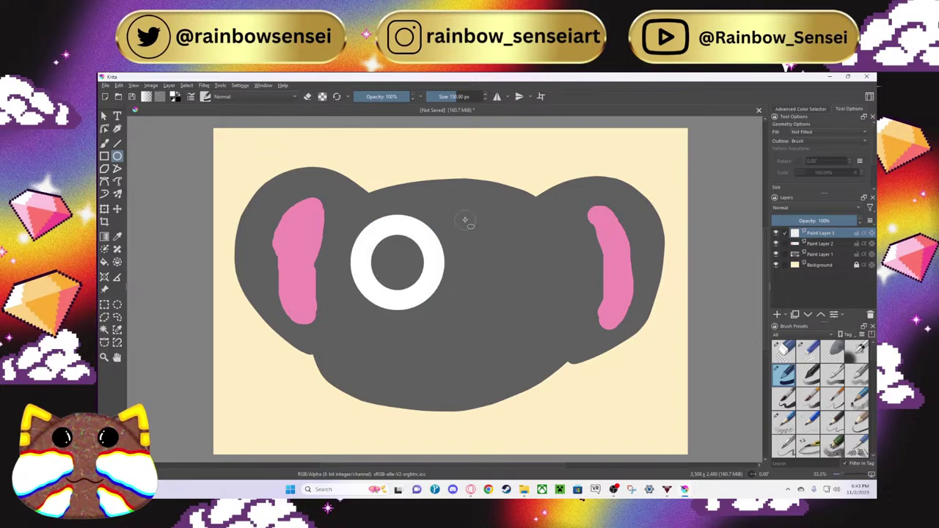
# Step: Draw a matching unfilled white circle about 550 px across as the right eye, replacing the first oversized one
pyautogui.moveTo(465, 220); pyautogui.dragTo(561, 313)
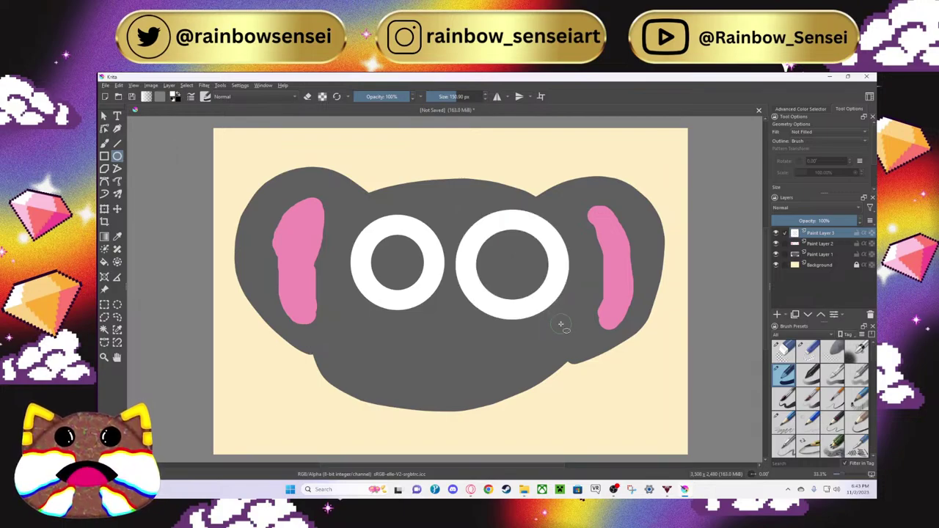
pyautogui.hotkey('ctrl', 'z')
pyautogui.moveTo(482, 236); pyautogui.dragTo(561, 310)
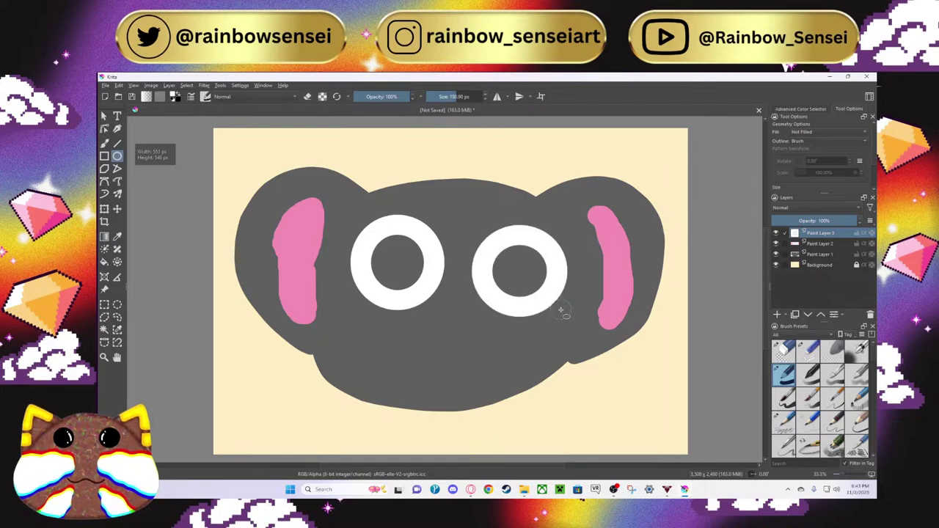
# Step: Remove both white eye circles from the face, undoing the trial ellipses drawn for the right eye as well
pyautogui.hotkey('ctrl', 'z')
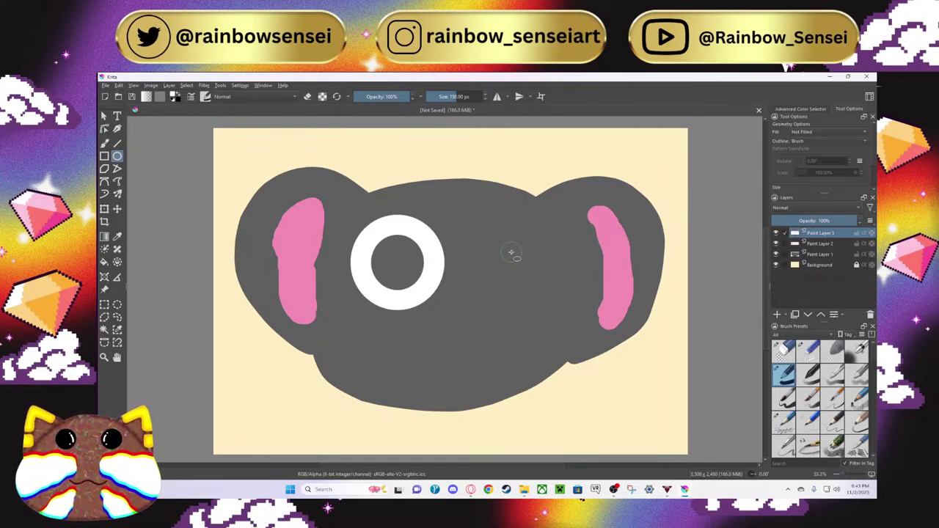
pyautogui.moveTo(489, 234); pyautogui.dragTo(575, 314)
pyautogui.hotkey('ctrl', 'z')
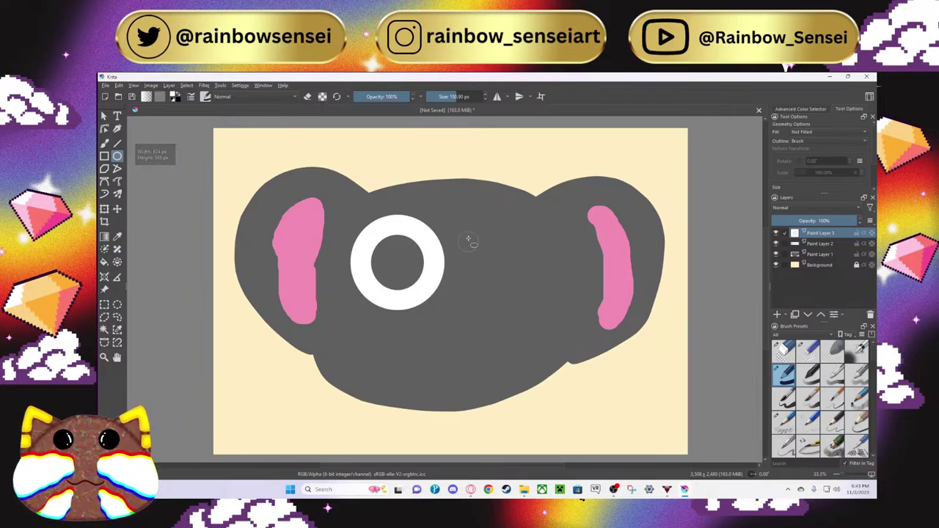
pyautogui.moveTo(471, 234); pyautogui.dragTo(540, 309)
pyautogui.moveTo(487, 228); pyautogui.dragTo(567, 314)
pyautogui.hotkey('ctrl', 'z')
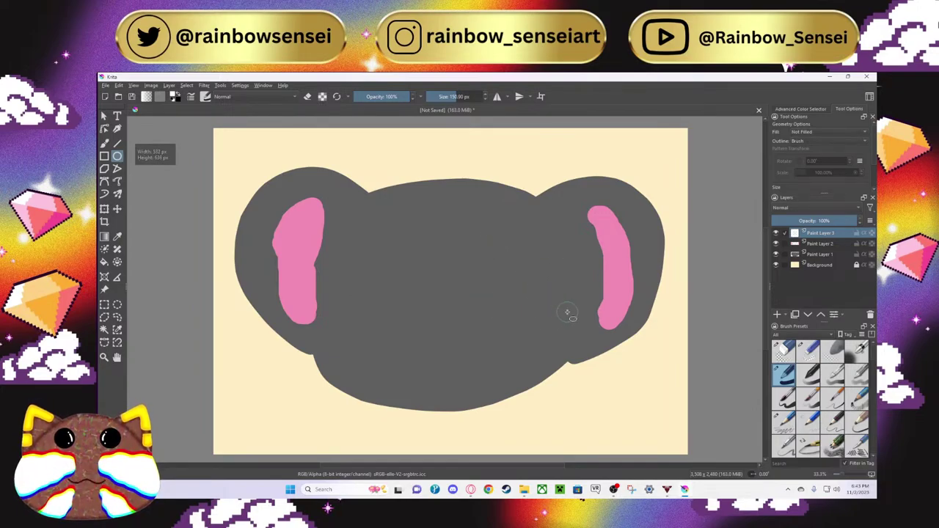
# Step: Draw an unfilled white circle about 582 px across as the left eye and a smaller unfilled white ellipse as the right eye
pyautogui.moveTo(347, 231); pyautogui.dragTo(437, 317)
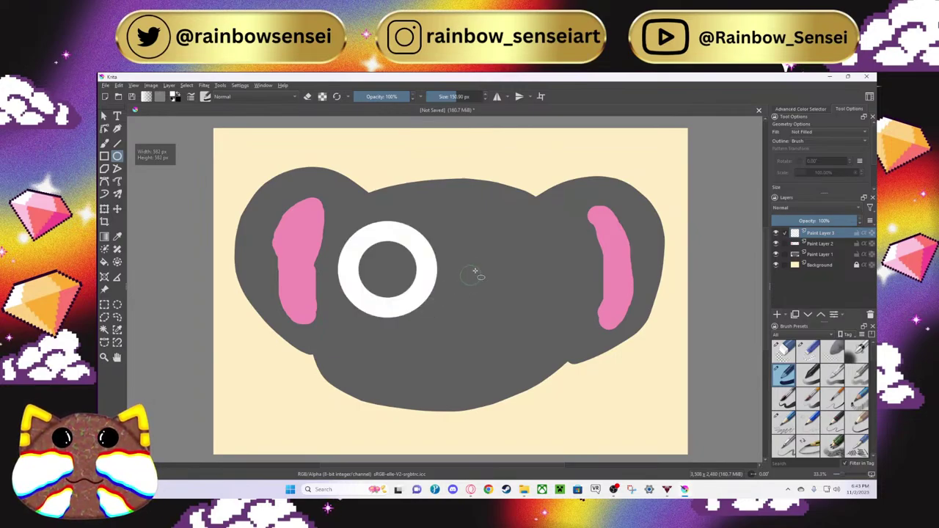
pyautogui.moveTo(474, 237); pyautogui.dragTo(559, 320)
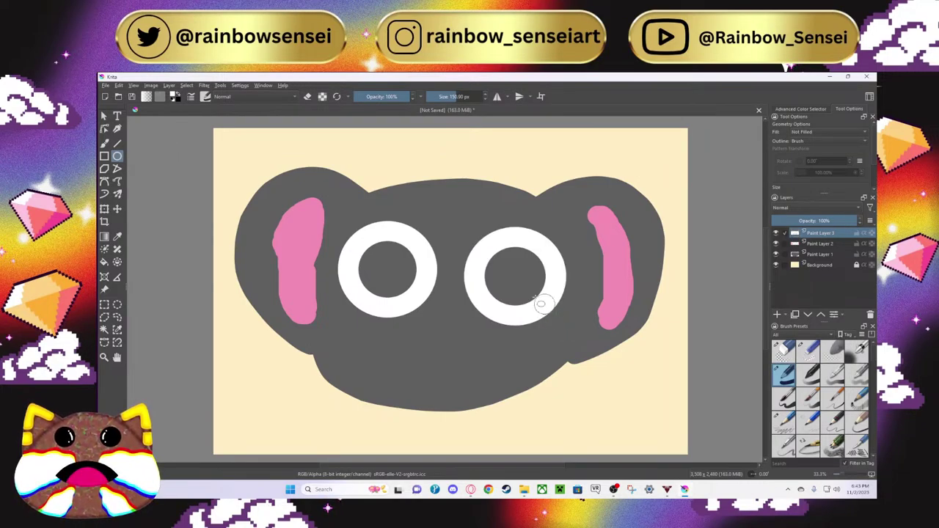
pyautogui.hotkey('ctrl', 'z')
pyautogui.moveTo(474, 243); pyautogui.dragTo(549, 324)
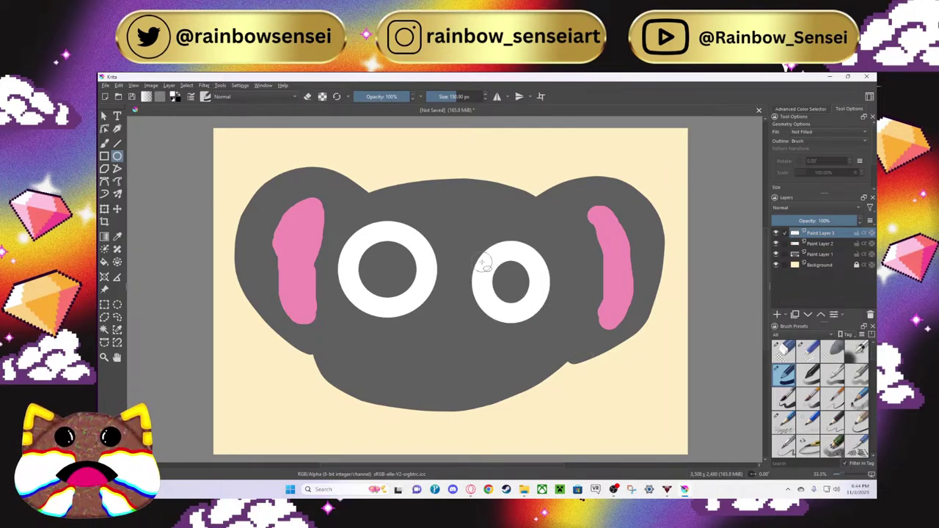
# Step: Fill the grey centres of both eye rings with white using the Fill tool
pyautogui.scroll(1, 481, 263)
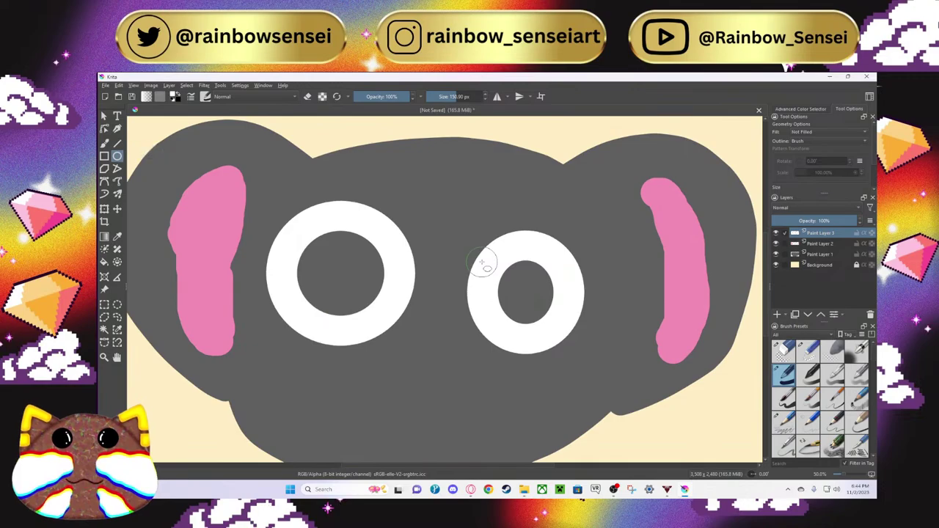
pyautogui.press('f')
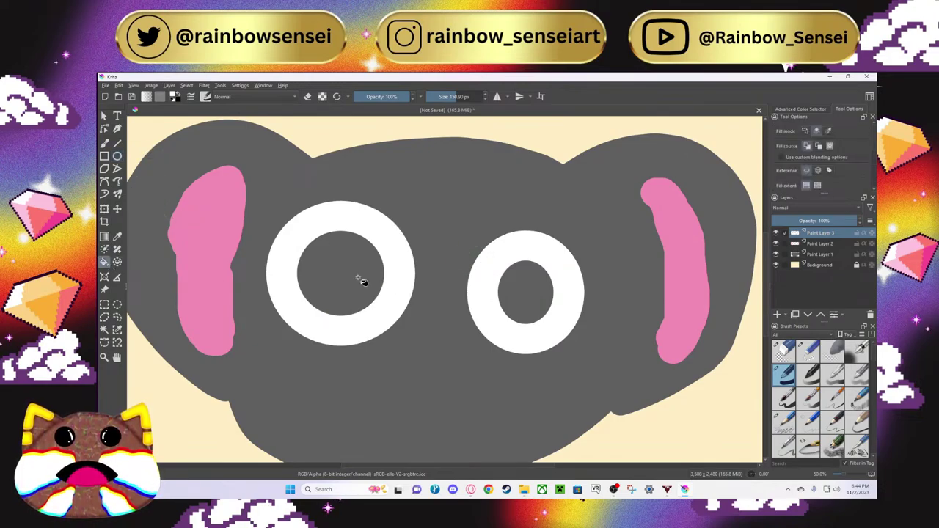
pyautogui.click(362, 279)
pyautogui.click(520, 290)
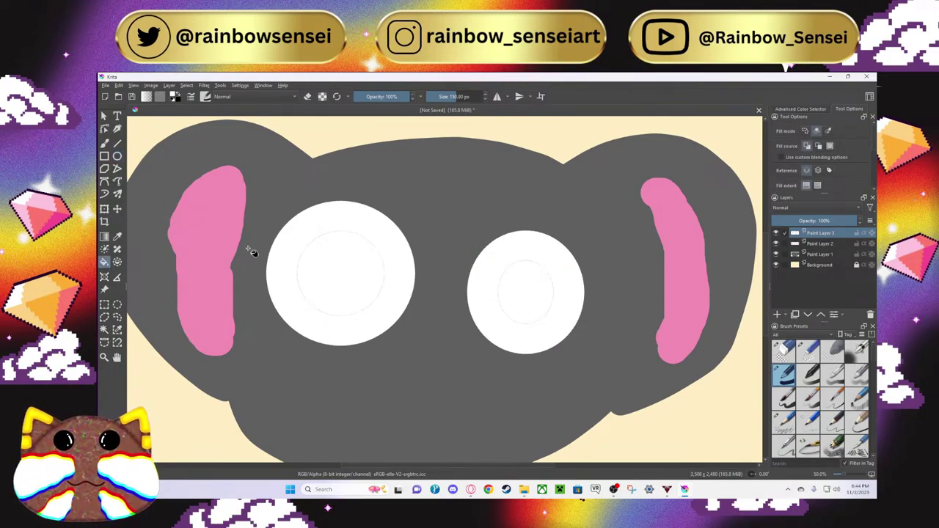
# Step: Paint over the faint ring seams inside both eyes with the white brush until each eye is solid white
pyautogui.scroll(1, 252, 252)
pyautogui.click(104, 144)
pyautogui.moveTo(318, 245)
pyautogui.mouseDown()
pyautogui.moveTo(310, 307)
pyautogui.moveTo(334, 329)
pyautogui.moveTo(365, 327)
pyautogui.moveTo(389, 307)
pyautogui.moveTo(399, 262)
pyautogui.moveTo(329, 229)
pyautogui.mouseUp()
pyautogui.moveTo(584, 279)
pyautogui.mouseDown()
pyautogui.moveTo(568, 321)
pyautogui.moveTo(594, 342)
pyautogui.moveTo(623, 325)
pyautogui.moveTo(612, 271)
pyautogui.mouseUp()
pyautogui.scroll(-2, 609, 282)
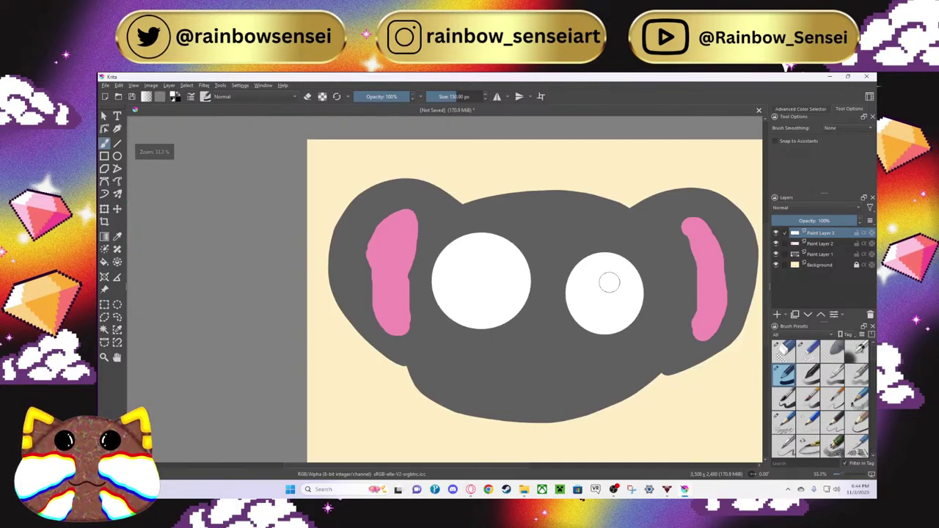
pyautogui.scroll(1, 609, 283)
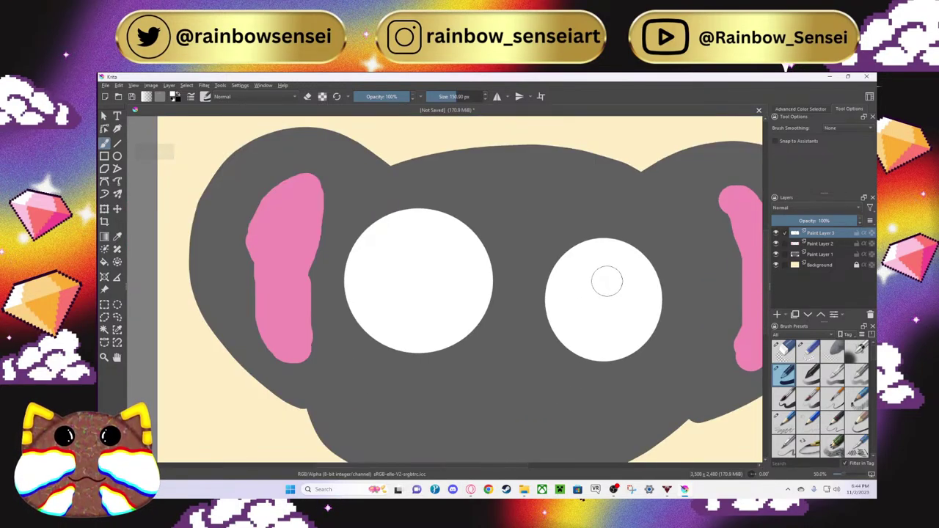
# Step: On a new paint layer, paint a large solid iris in Bright french blue (#77b3fe) inside the left eye
pyautogui.click(776, 313)
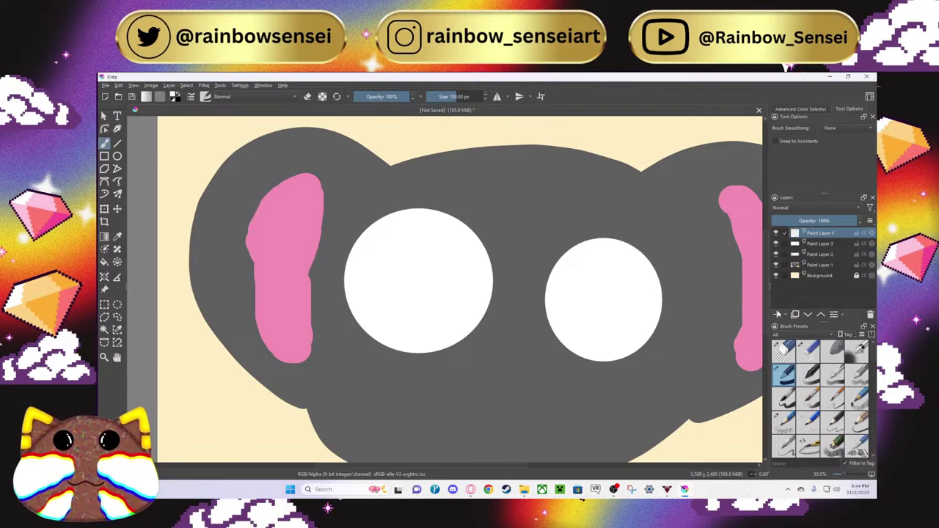
pyautogui.scroll(3, 674, 299)
pyautogui.scroll(-1, 645, 299)
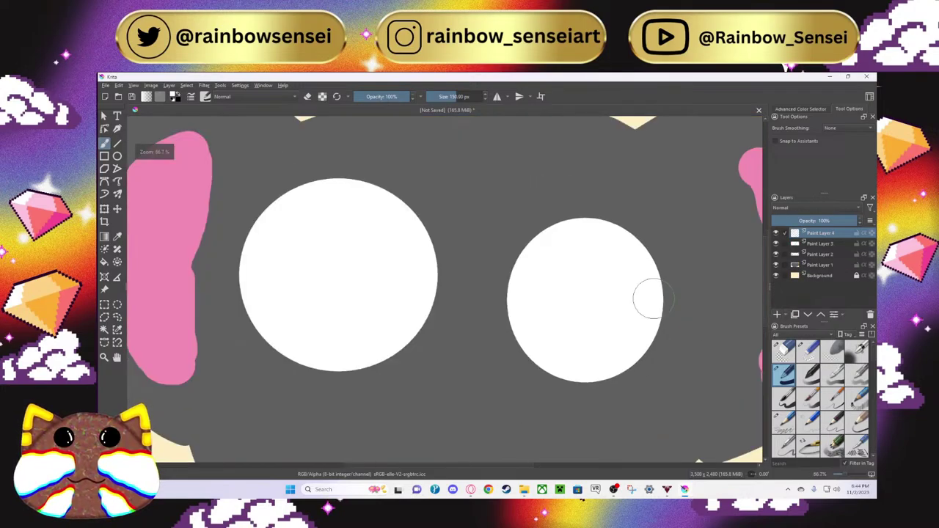
pyautogui.click(175, 96)
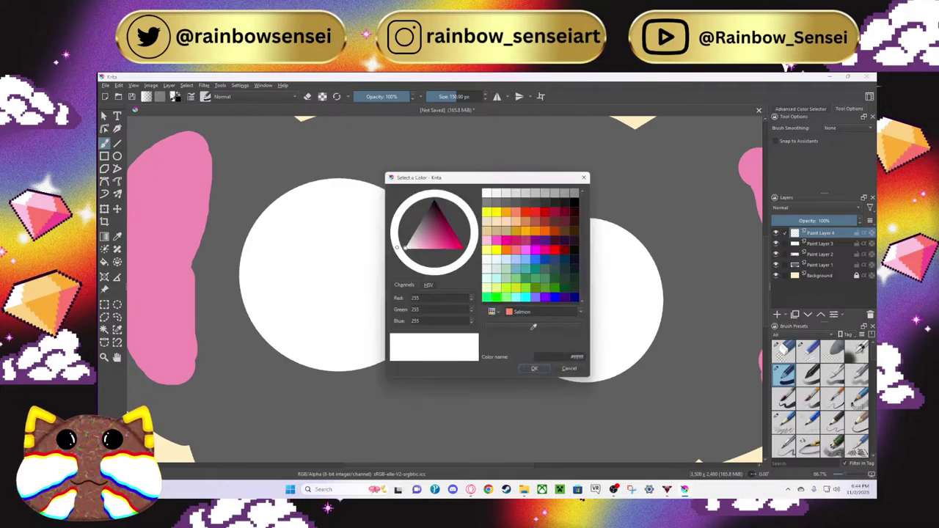
pyautogui.click(517, 260)
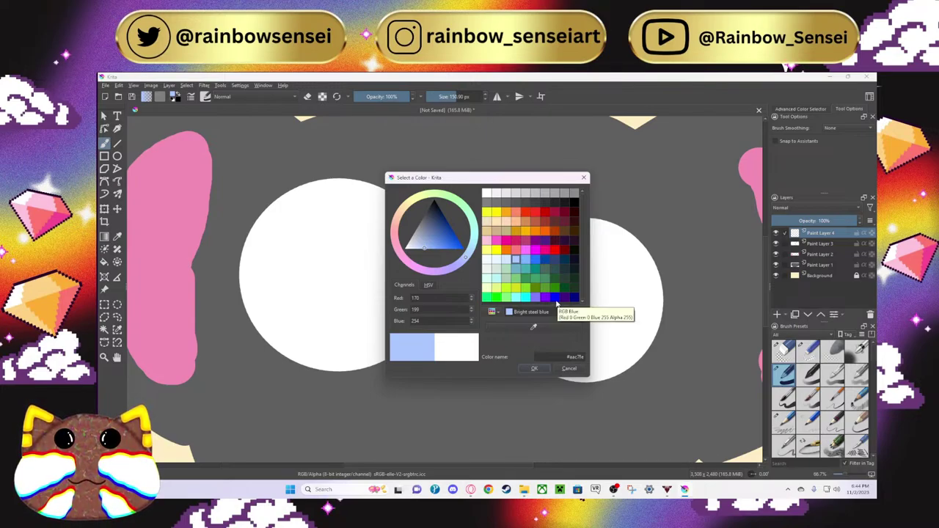
pyautogui.click(525, 260)
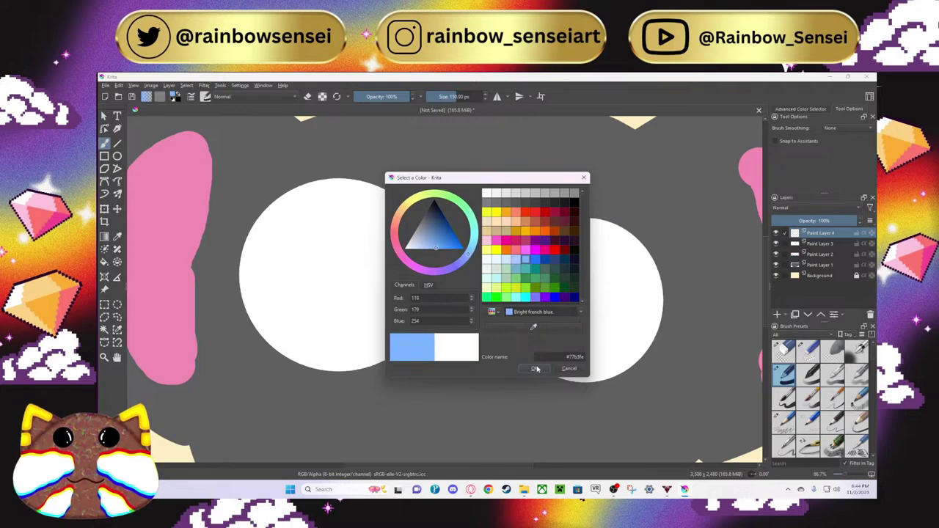
pyautogui.click(537, 368)
pyautogui.scroll(1, 324, 272)
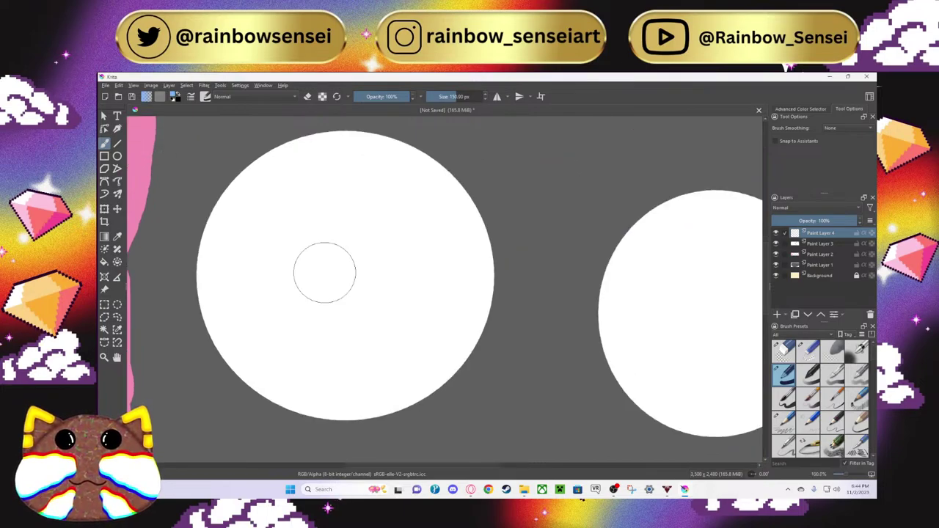
pyautogui.moveTo(319, 220)
pyautogui.mouseDown()
pyautogui.moveTo(293, 269)
pyautogui.moveTo(306, 330)
pyautogui.moveTo(331, 351)
pyautogui.moveTo(363, 357)
pyautogui.moveTo(418, 319)
pyautogui.moveTo(407, 245)
pyautogui.moveTo(382, 221)
pyautogui.moveTo(337, 217)
pyautogui.moveTo(311, 253)
pyautogui.moveTo(319, 282)
pyautogui.moveTo(352, 260)
pyautogui.moveTo(358, 301)
pyautogui.mouseUp()
pyautogui.scroll(-1, 358, 301)
pyautogui.scroll(1, 358, 300)
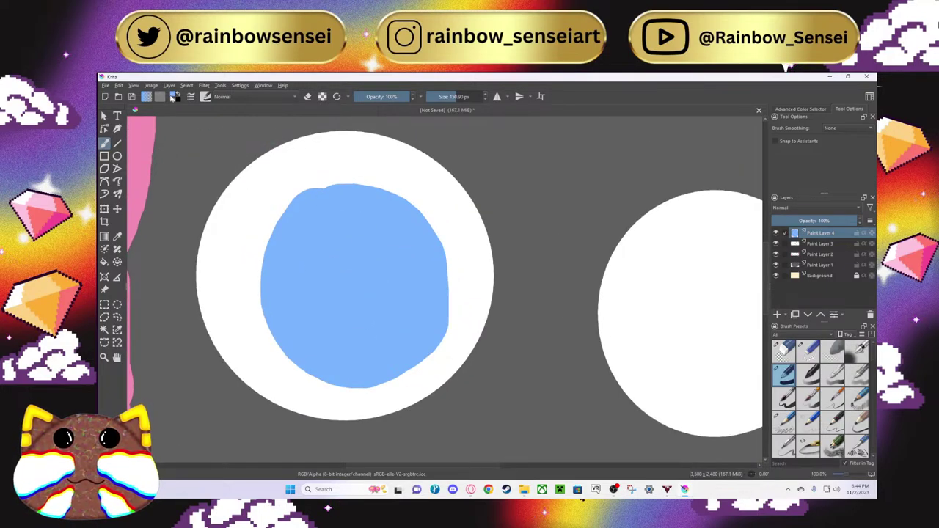
# Step: Set the brush colour to Ice blue and dab a round pupil at the centre of the left iris
pyautogui.click(173, 98)
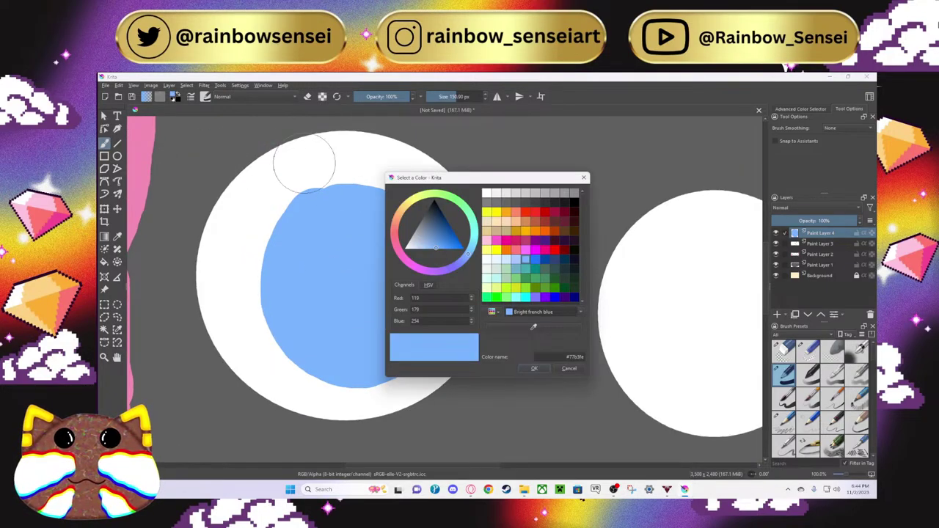
pyautogui.click(534, 368)
pyautogui.click(369, 295)
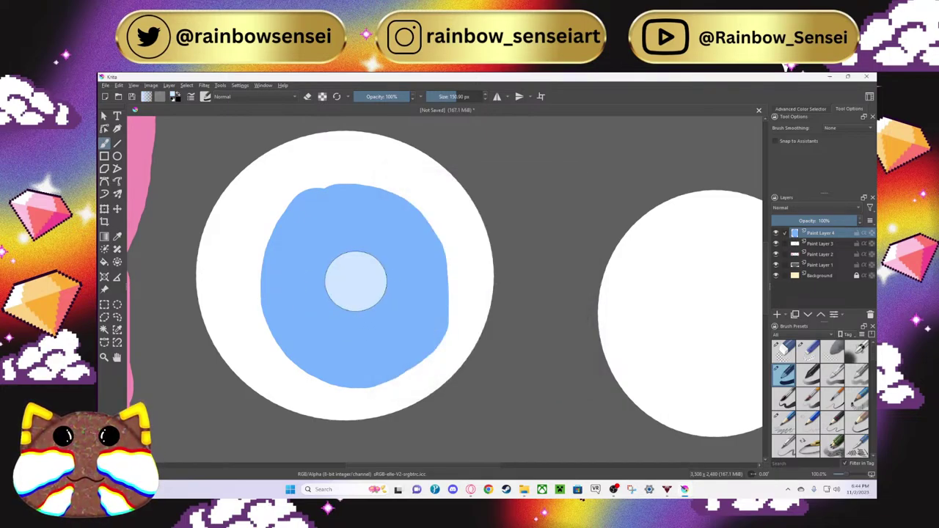
pyautogui.scroll(-1, 445, 236)
pyautogui.scroll(-1, 445, 236)
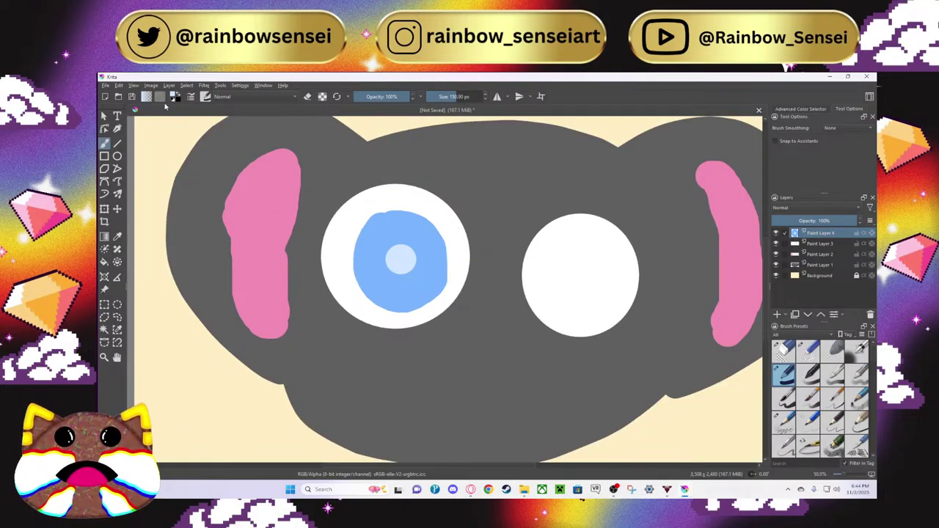
# Step: Set the brush colour to RGB Blue (#0000ff) and paint a solid round iris inside the right eye
pyautogui.click(174, 96)
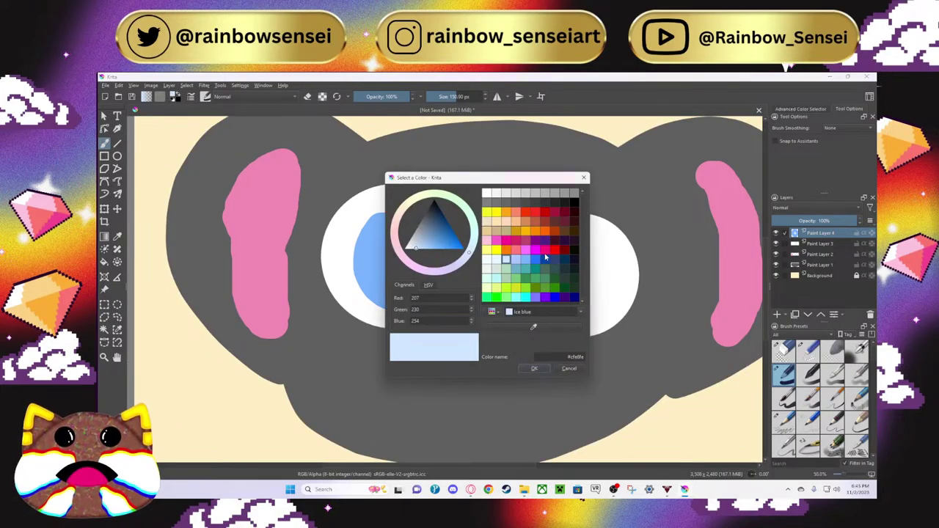
pyautogui.click(552, 297)
pyautogui.click(534, 368)
pyautogui.scroll(2, 589, 348)
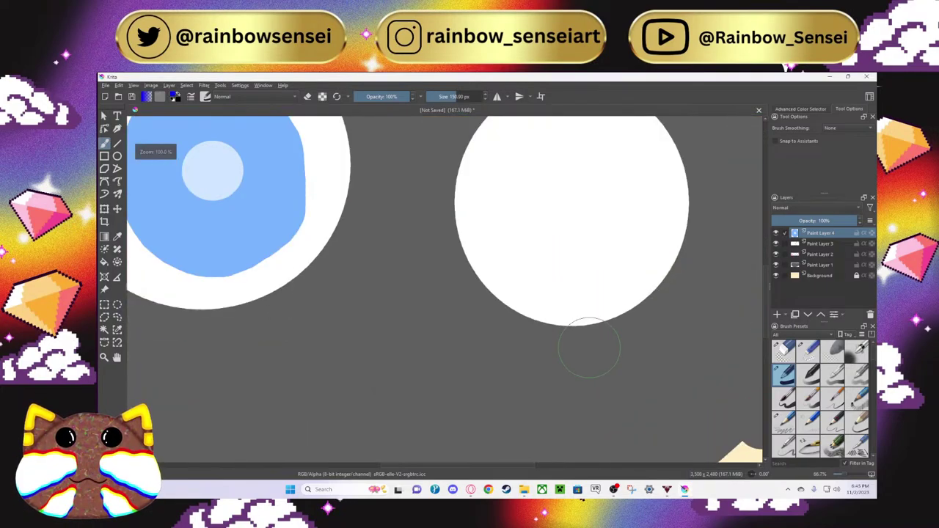
pyautogui.moveTo(580, 160)
pyautogui.mouseDown()
pyautogui.moveTo(541, 176)
pyautogui.moveTo(537, 217)
pyautogui.moveTo(547, 237)
pyautogui.moveTo(575, 251)
pyautogui.moveTo(614, 247)
pyautogui.moveTo(634, 200)
pyautogui.moveTo(628, 180)
pyautogui.moveTo(580, 161)
pyautogui.moveTo(571, 184)
pyautogui.moveTo(577, 210)
pyautogui.mouseUp()
pyautogui.scroll(-2, 576, 210)
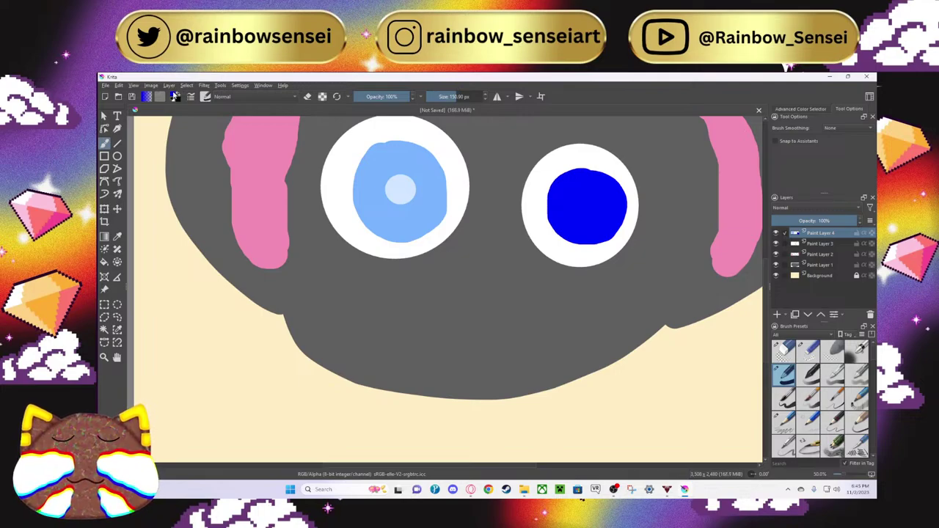
# Step: Set the brush colour to bright green and dab a round pupil at the centre of the right iris
pyautogui.click(175, 96)
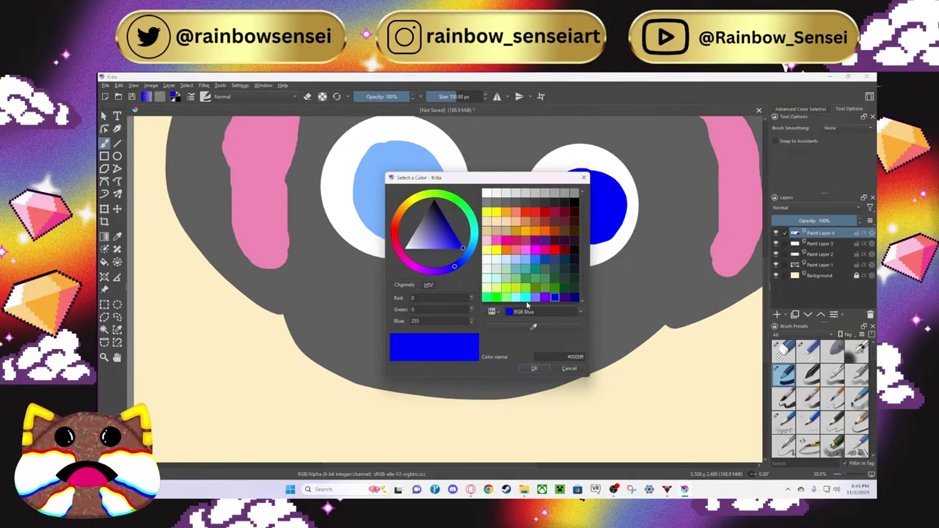
pyautogui.click(498, 301)
pyautogui.click(534, 369)
pyautogui.scroll(2, 582, 335)
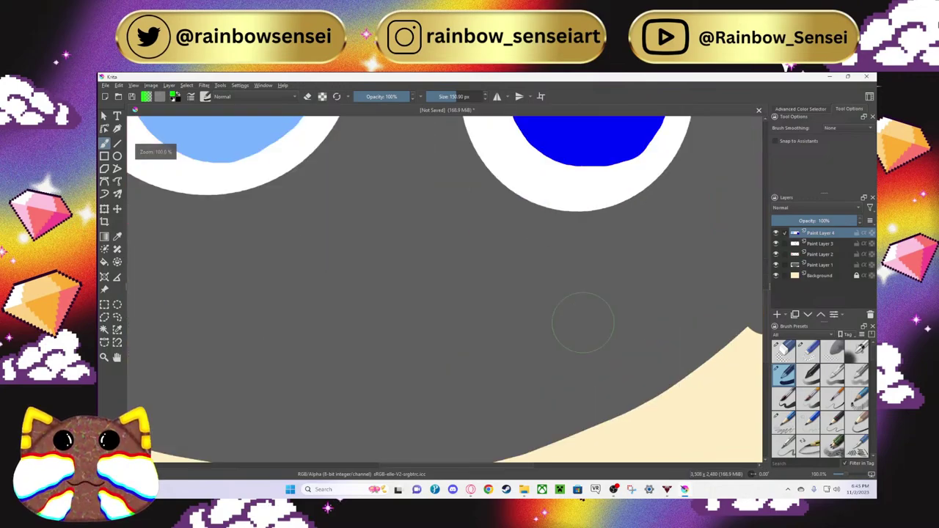
pyautogui.moveTo(767, 348); pyautogui.dragTo(769, 280)
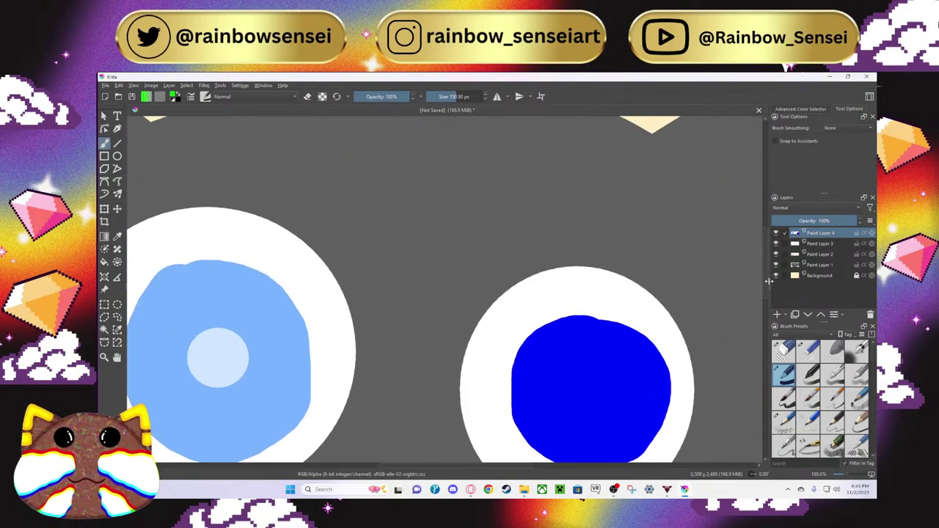
pyautogui.scroll(-4, 768, 286)
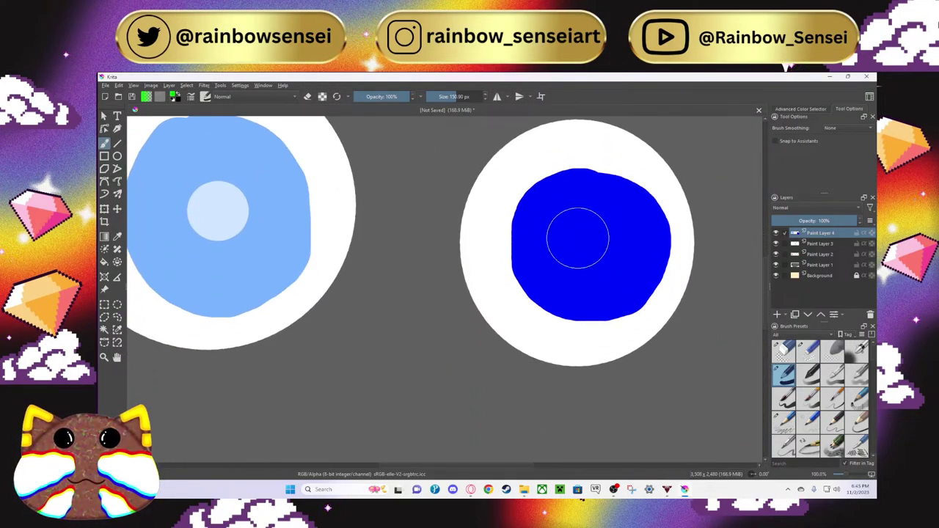
pyautogui.click(588, 244)
pyautogui.scroll(-3, 592, 238)
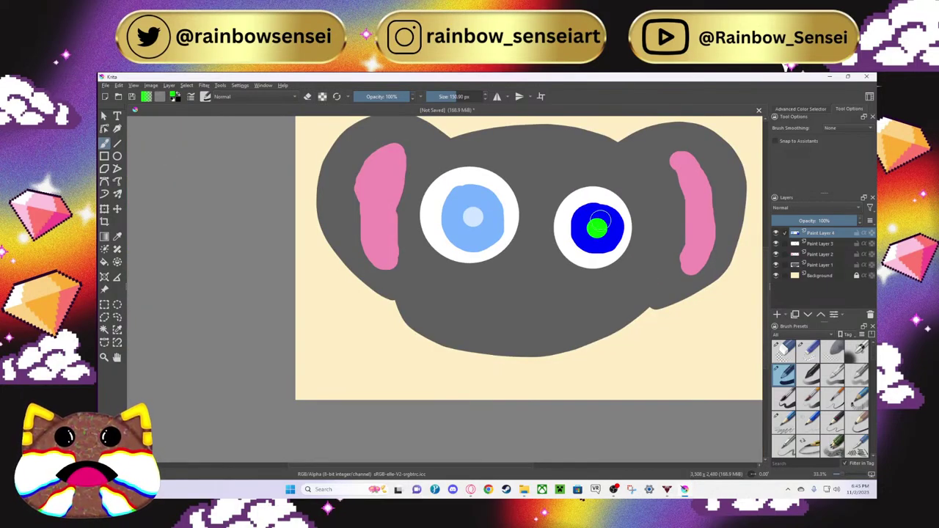
# Step: Apply a Gaussian Blur with a radius of 21.76 px to the layer holding the irises and pupils
pyautogui.click(168, 85)
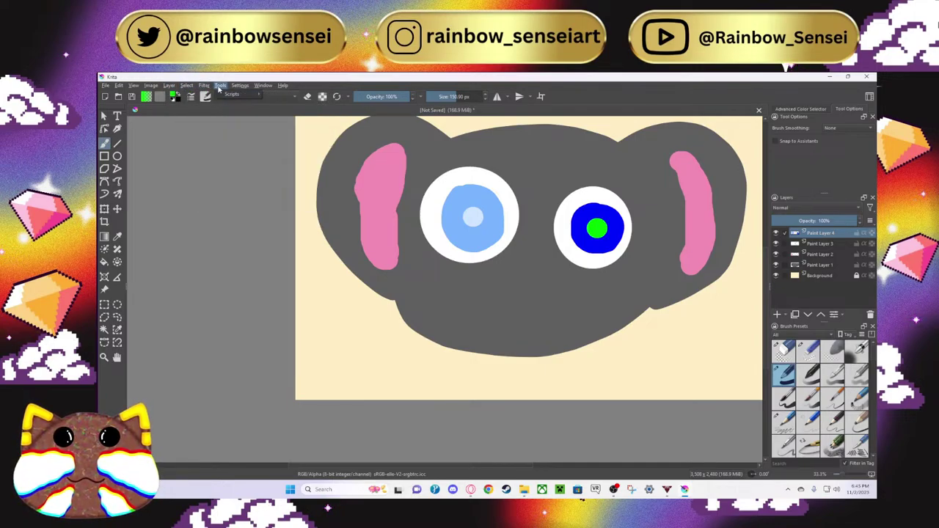
pyautogui.moveTo(265, 137)
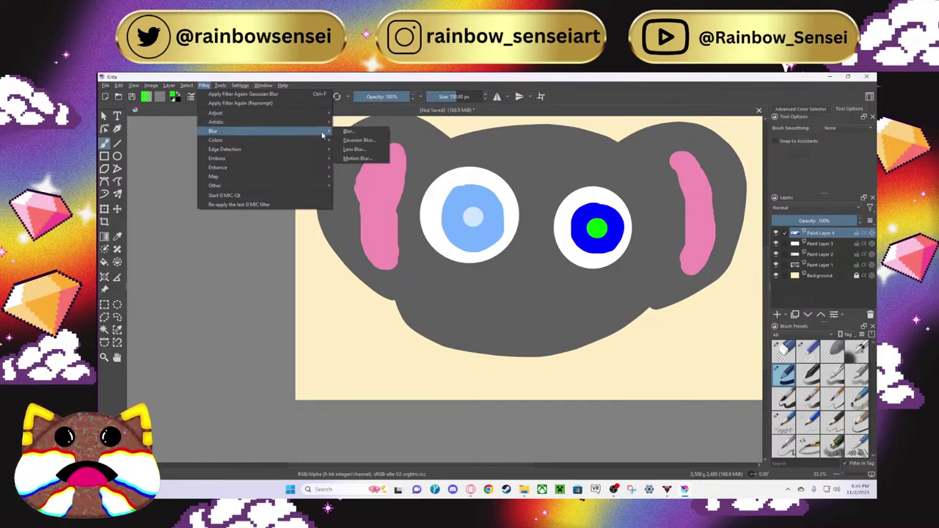
pyautogui.click(358, 139)
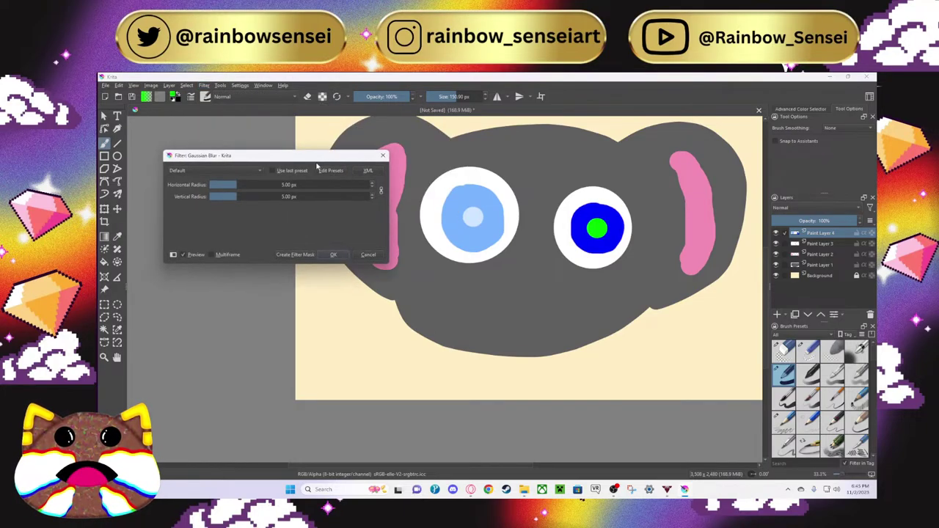
pyautogui.moveTo(235, 199)
pyautogui.mouseDown()
pyautogui.moveTo(272, 199)
pyautogui.moveTo(244, 198)
pyautogui.moveTo(262, 198)
pyautogui.moveTo(254, 198)
pyautogui.mouseUp()
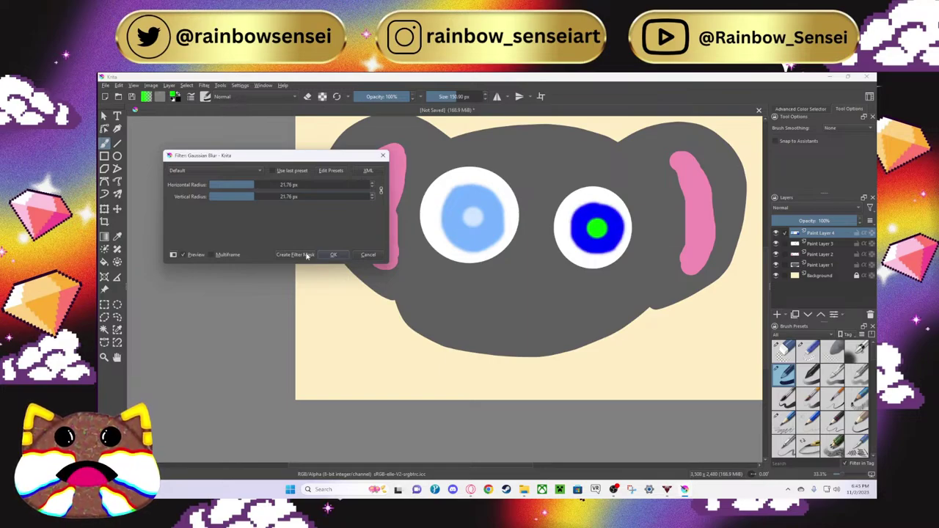
pyautogui.scroll(-2, 357, 298)
pyautogui.scroll(2, 357, 297)
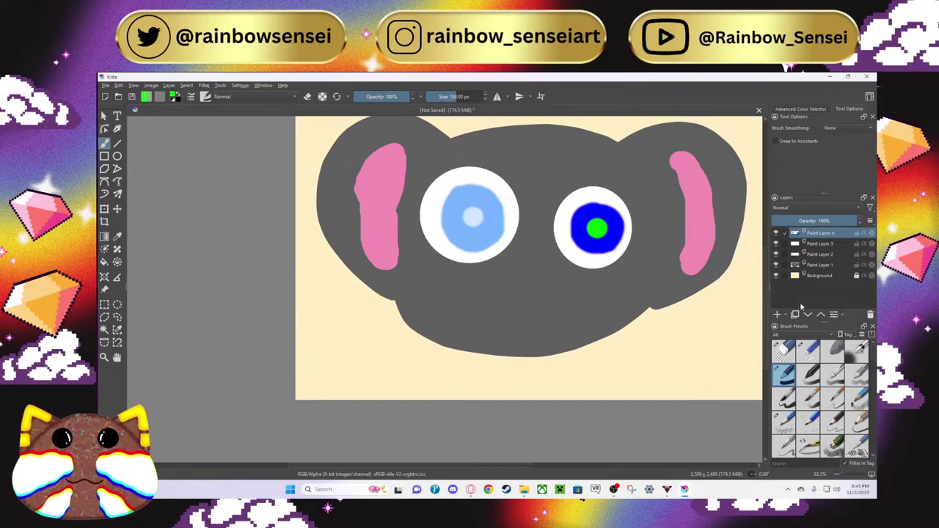
# Step: Add a new paint layer above the iris layer and set the brush colour to black (#000000)
pyautogui.click(775, 316)
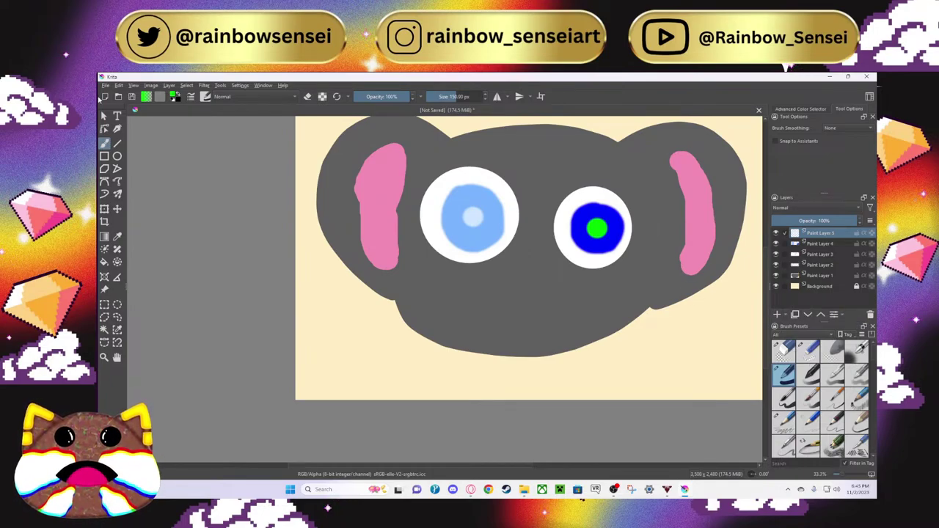
pyautogui.click(174, 96)
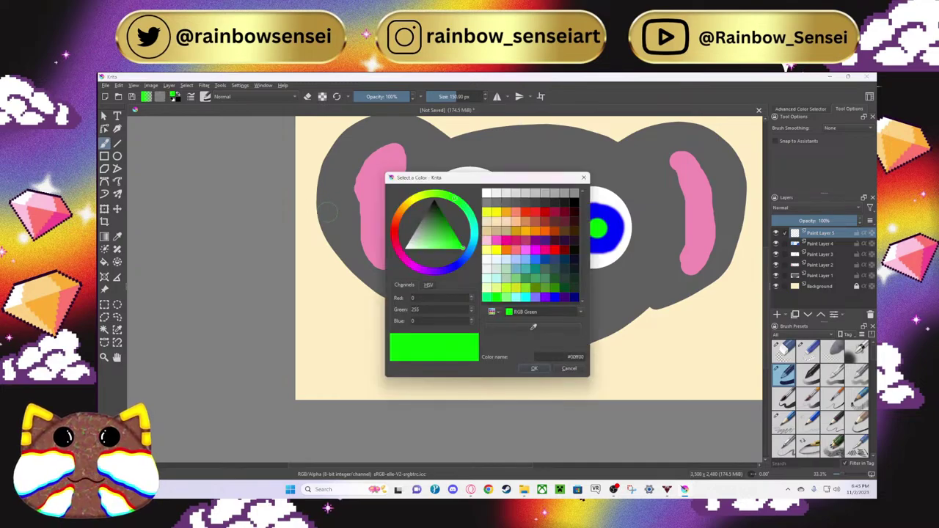
pyautogui.click(445, 220)
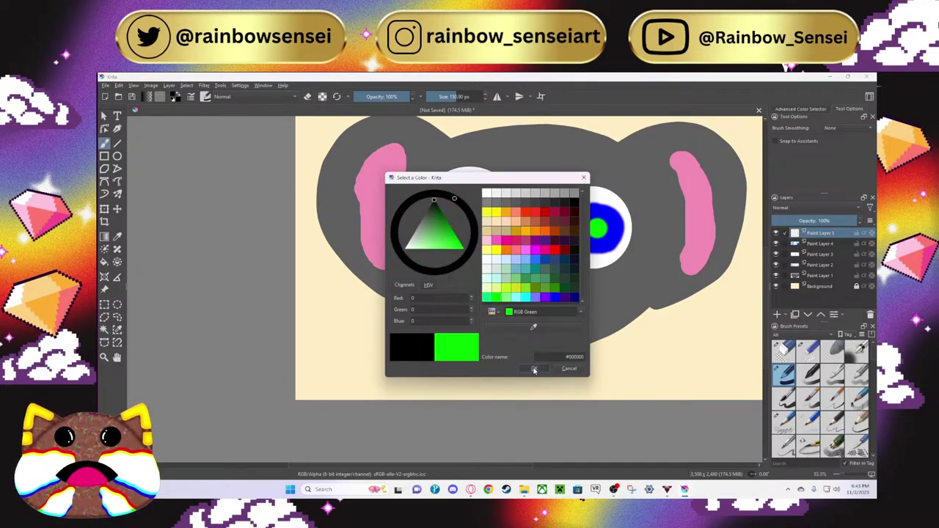
pyautogui.click(534, 368)
pyautogui.moveTo(469, 297)
pyautogui.mouseDown()
pyautogui.moveTo(499, 318)
pyautogui.moveTo(540, 320)
pyautogui.moveTo(600, 301)
pyautogui.mouseUp()
pyautogui.hotkey('ctrl', 'z')
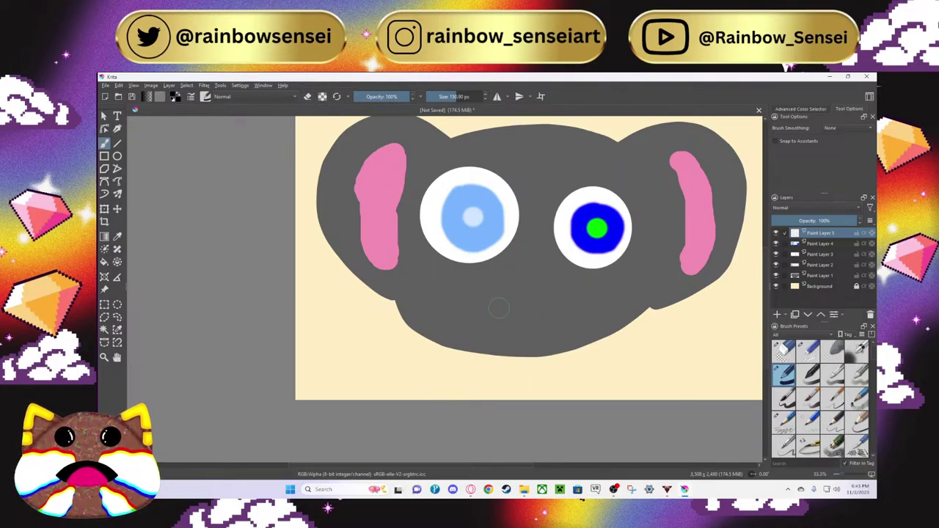
pyautogui.moveTo(461, 286); pyautogui.dragTo(579, 301)
pyautogui.hotkey('ctrl', 'z')
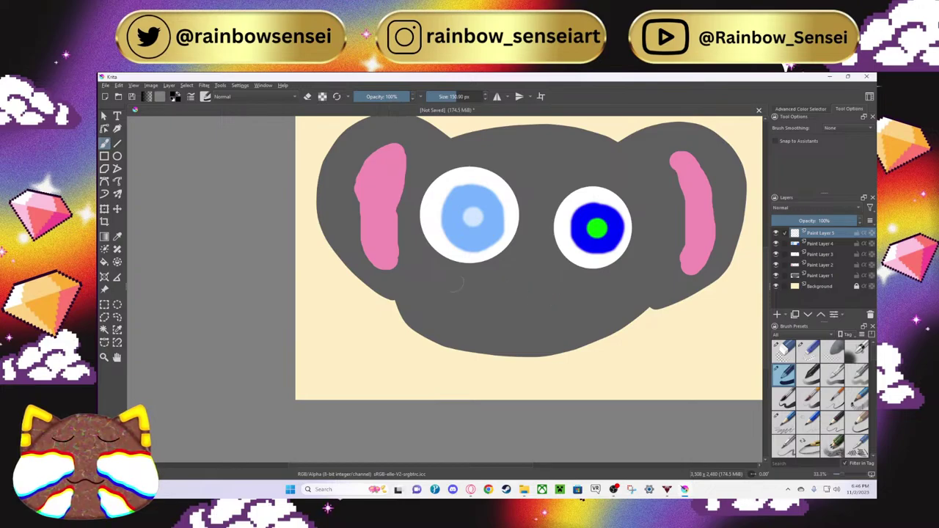
# Step: Reduce the brush size to 27.60 px and draw a horizontal mouth line below the eyes with two squared front teeth hanging from it
pyautogui.moveTo(455, 97); pyautogui.dragTo(445, 97)
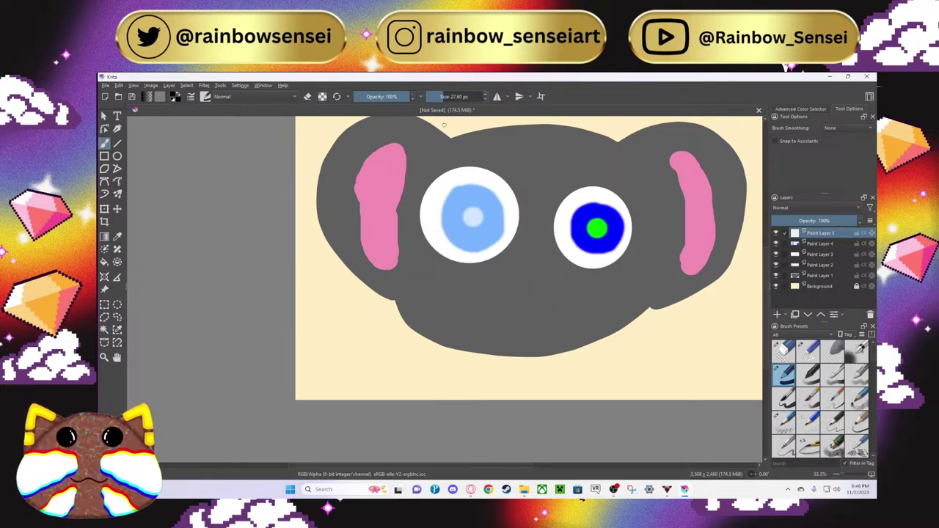
pyautogui.moveTo(453, 294); pyautogui.dragTo(622, 294)
pyautogui.moveTo(477, 295)
pyautogui.mouseDown()
pyautogui.moveTo(478, 327)
pyautogui.moveTo(517, 330)
pyautogui.moveTo(533, 321)
pyautogui.moveTo(531, 301)
pyautogui.moveTo(536, 330)
pyautogui.moveTo(572, 329)
pyautogui.moveTo(588, 318)
pyautogui.moveTo(586, 298)
pyautogui.mouseUp()
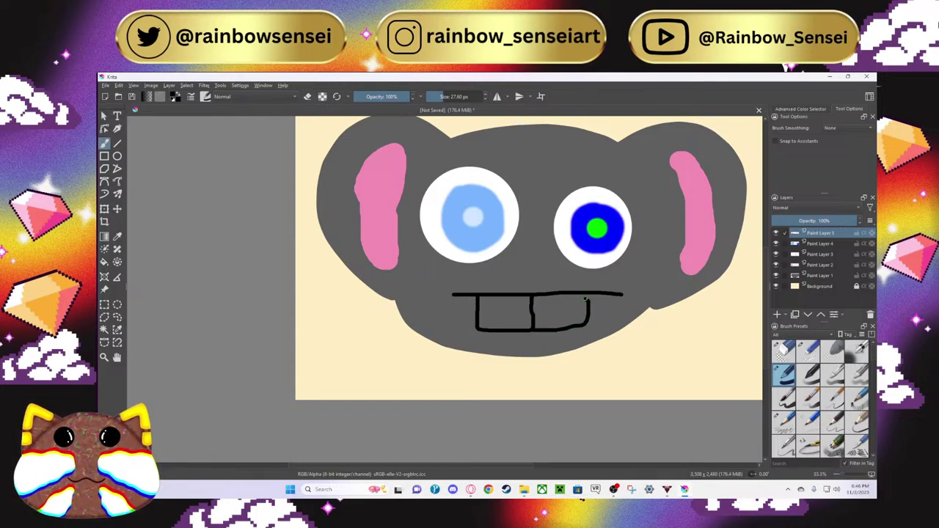
pyautogui.scroll(-2, 585, 295)
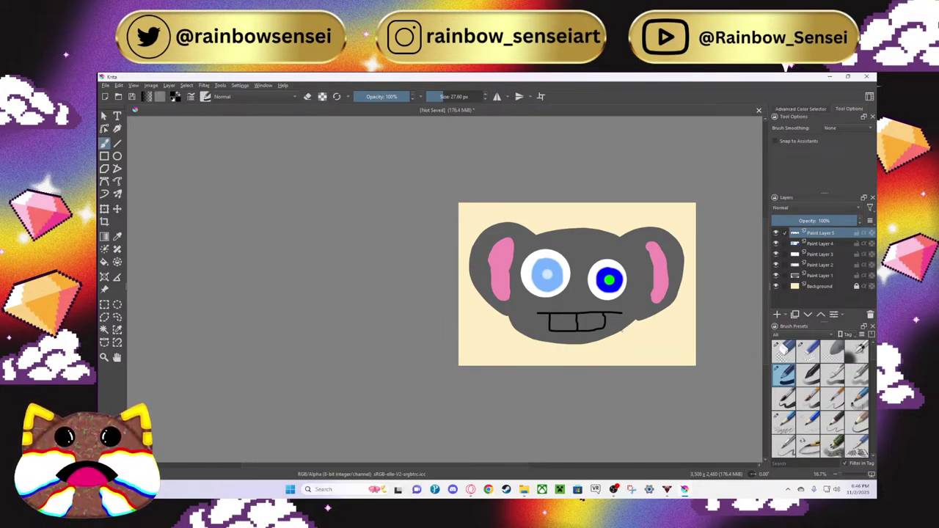
pyautogui.scroll(2, 510, 331)
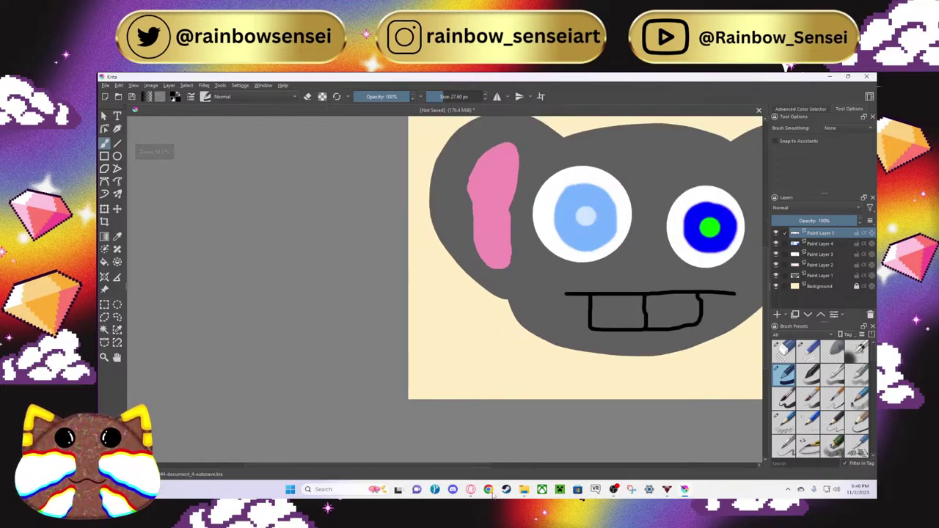
pyautogui.moveTo(513, 468); pyautogui.dragTo(562, 469)
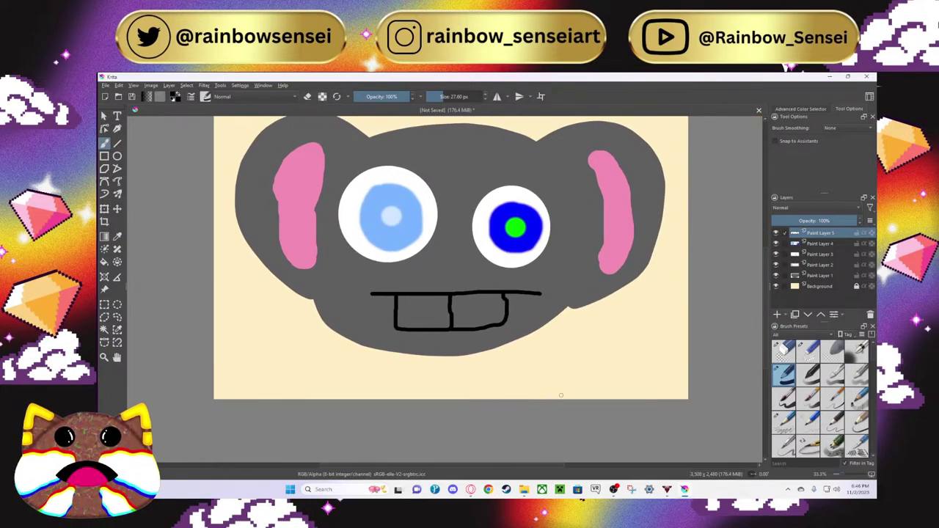
pyautogui.scroll(1, 555, 389)
pyautogui.scroll(-1, 548, 385)
pyautogui.scroll(-1, 549, 385)
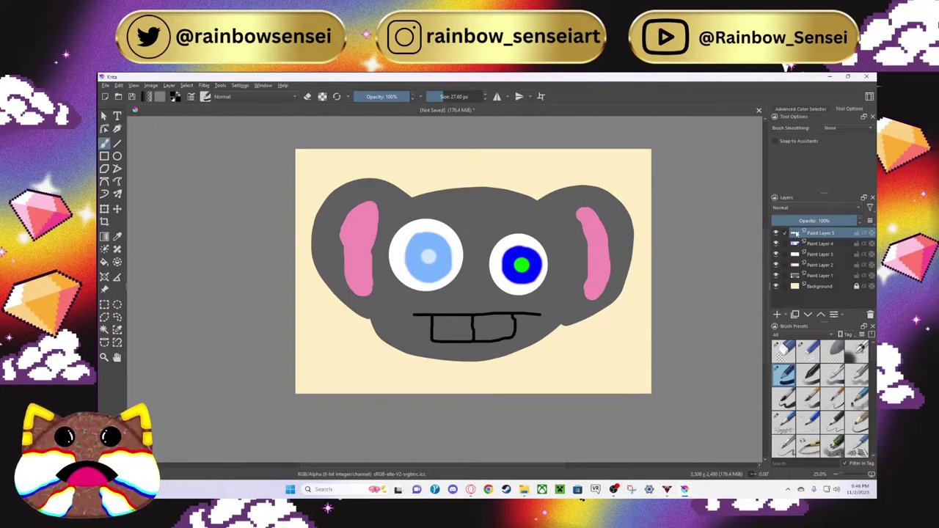
pyautogui.scroll(1, 492, 347)
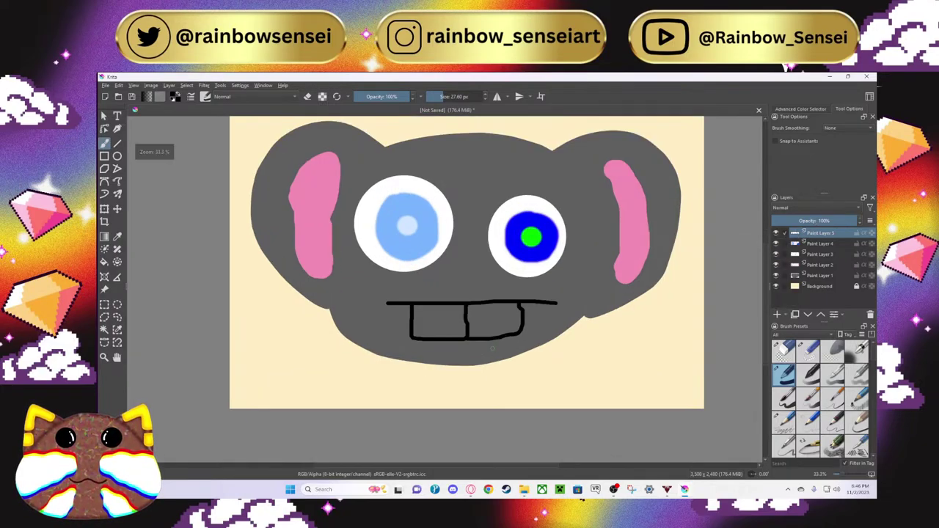
pyautogui.scroll(1, 492, 347)
pyautogui.scroll(-1, 492, 348)
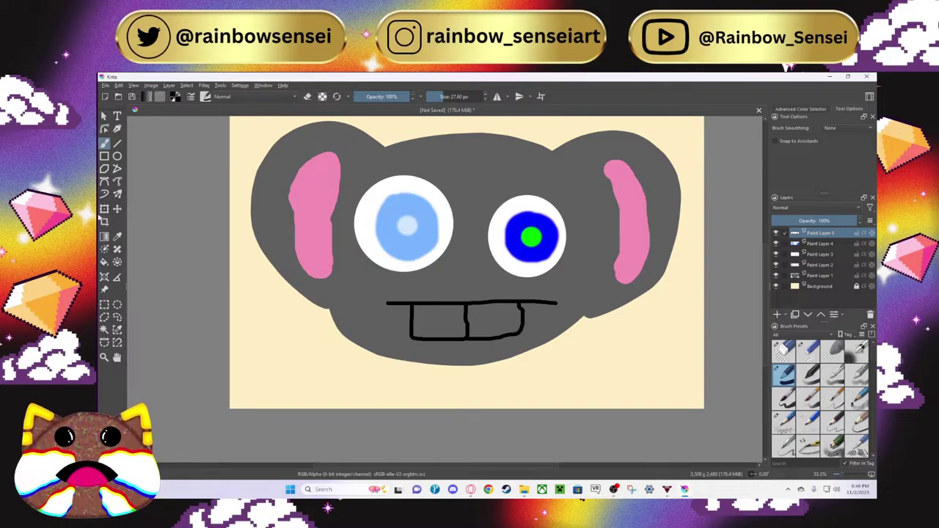
# Step: Fill both outlined front teeth with white
pyautogui.press('f')
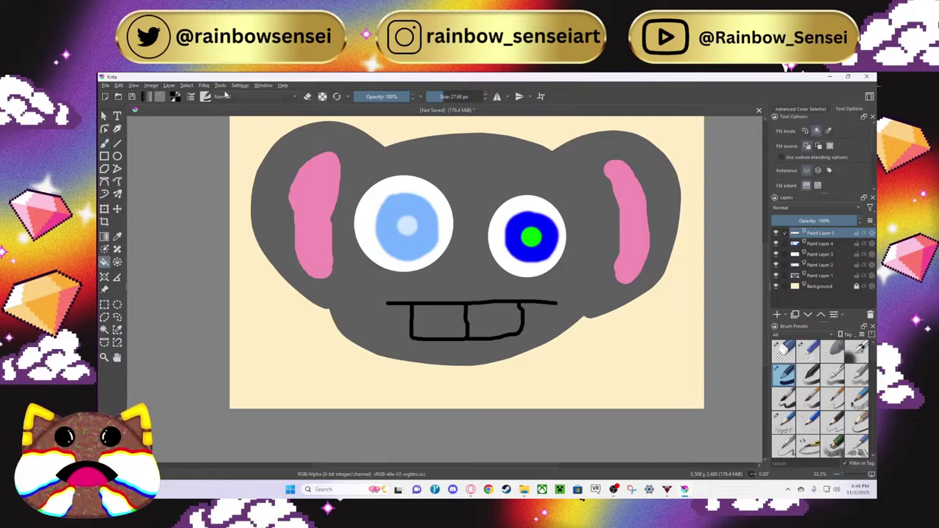
pyautogui.click(174, 97)
pyautogui.moveTo(407, 227); pyautogui.dragTo(405, 248)
pyautogui.click(533, 370)
pyautogui.click(433, 327)
pyautogui.click(495, 330)
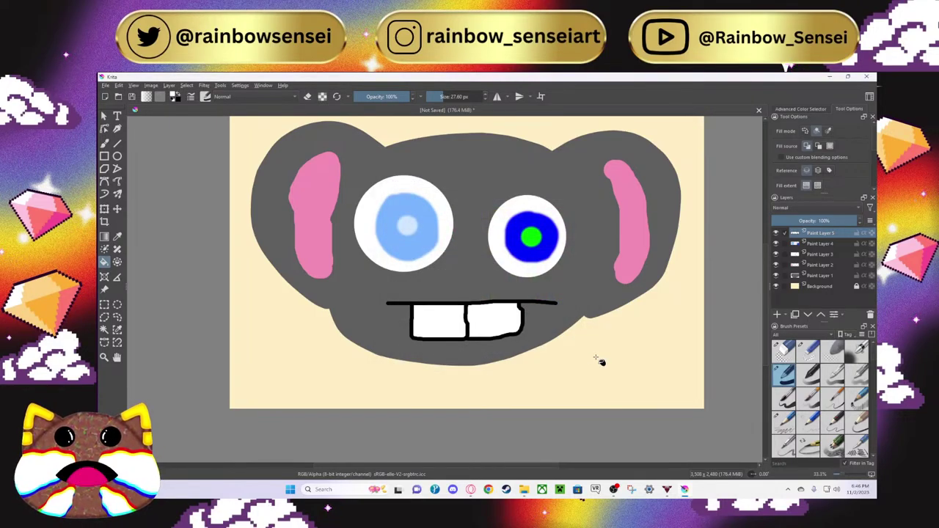
# Step: Sample the head's grey and, with a brush of about 69 px, paint two body side lines from the chin to the canvas's lower edge
pyautogui.scroll(-1, 600, 361)
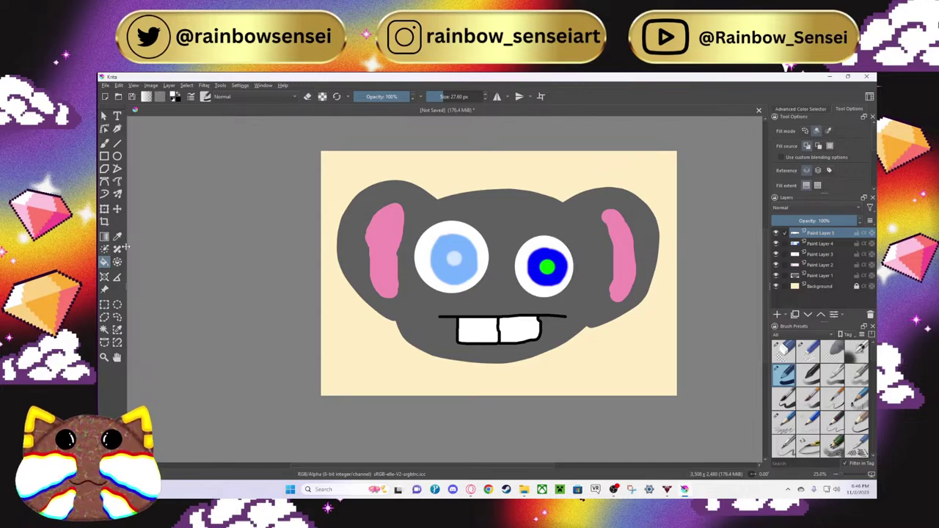
pyautogui.click(104, 142)
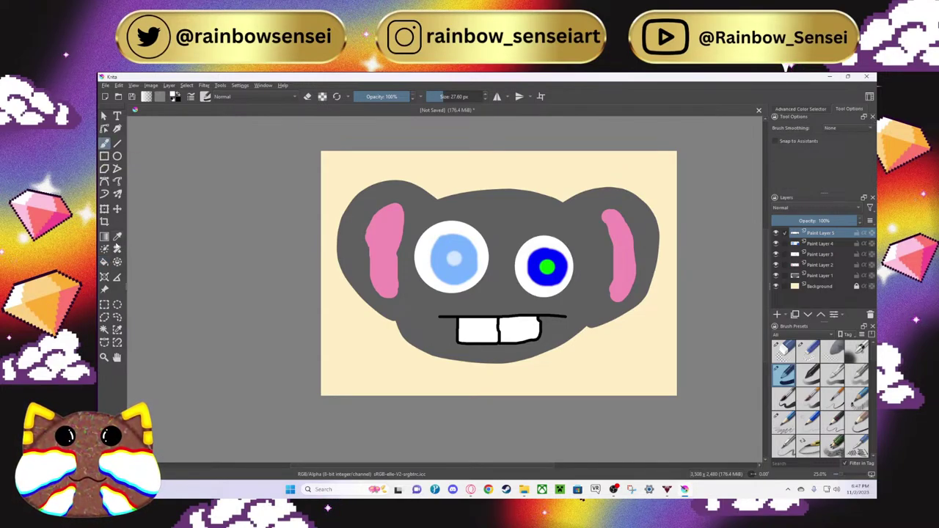
pyautogui.click(117, 236)
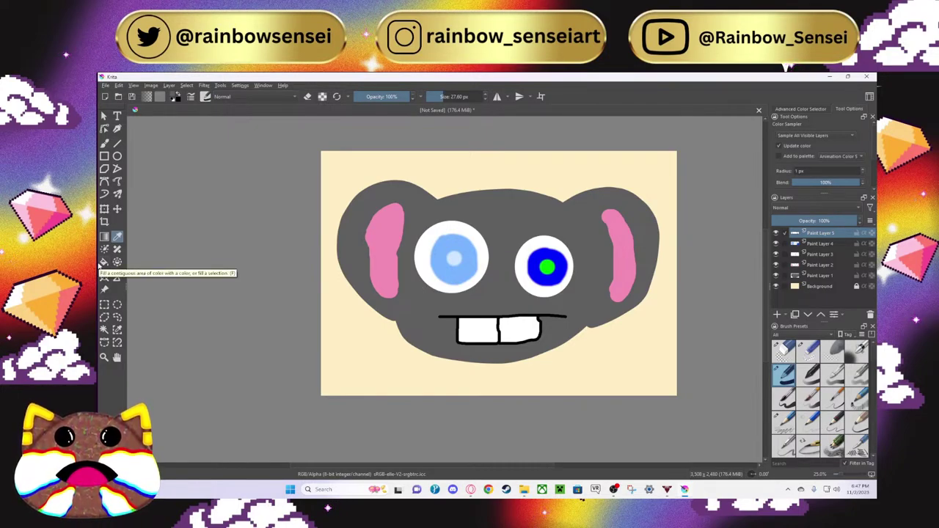
pyautogui.click(105, 145)
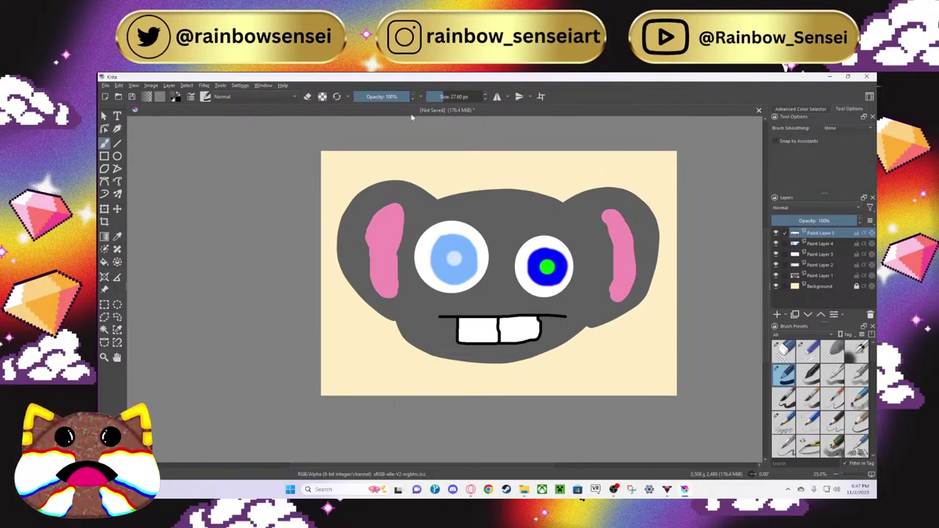
pyautogui.moveTo(444, 96); pyautogui.dragTo(457, 96)
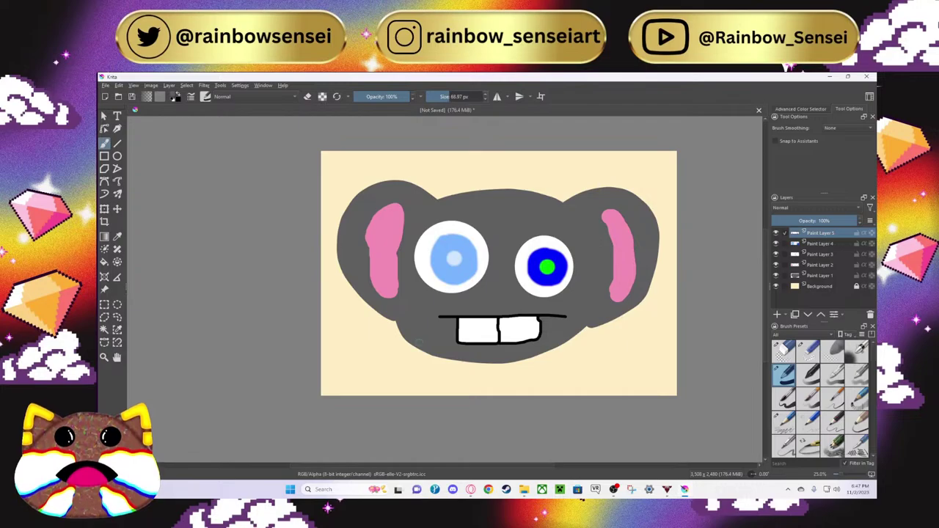
pyautogui.moveTo(424, 351); pyautogui.dragTo(418, 394)
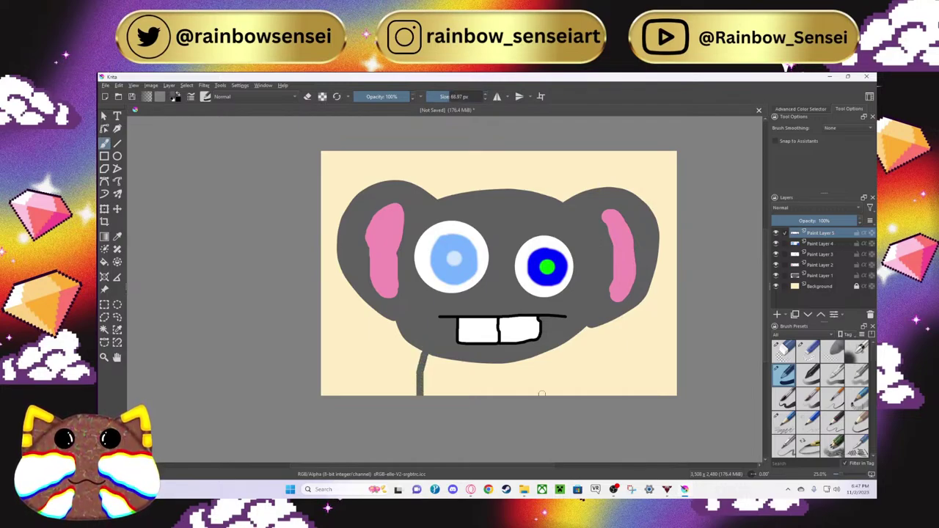
pyautogui.moveTo(570, 336); pyautogui.dragTo(582, 394)
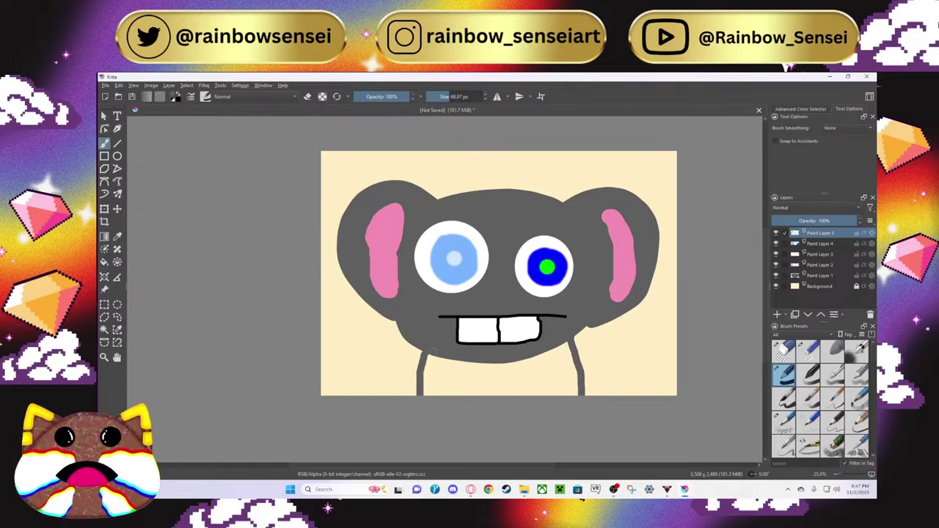
pyautogui.moveTo(431, 355)
pyautogui.mouseDown()
pyautogui.moveTo(427, 396)
pyautogui.moveTo(436, 357)
pyautogui.moveTo(426, 379)
pyautogui.mouseUp()
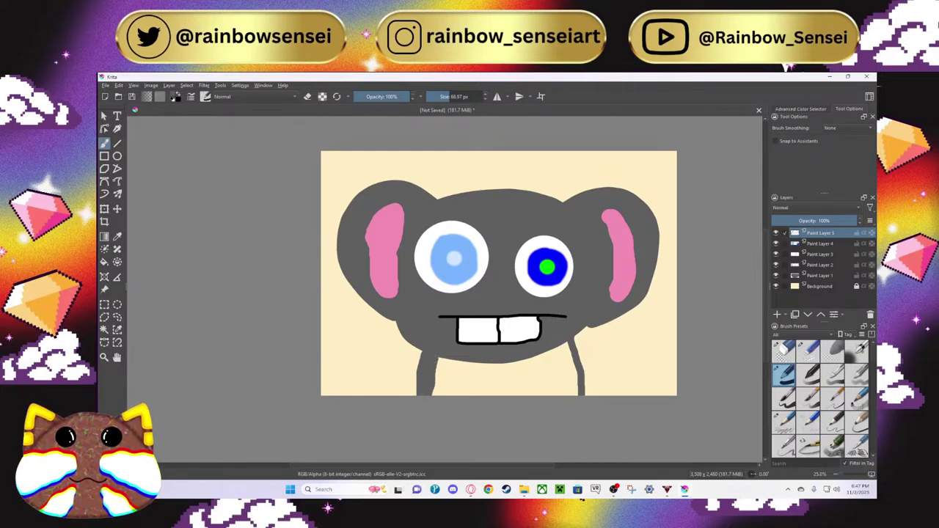
# Step: Enlarge the brush to about 229 px and paint the area between the two body lines solid grey
pyautogui.click(452, 96)
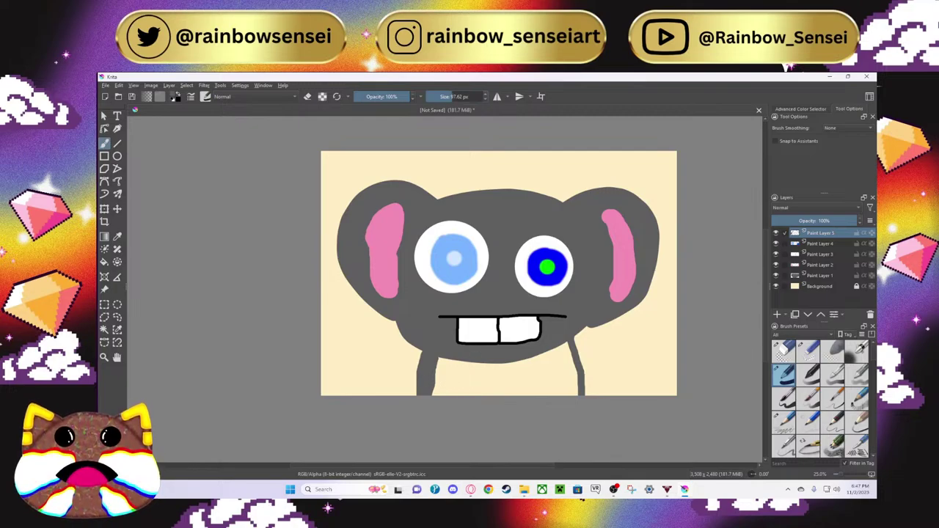
pyautogui.moveTo(444, 96); pyautogui.dragTo(467, 96)
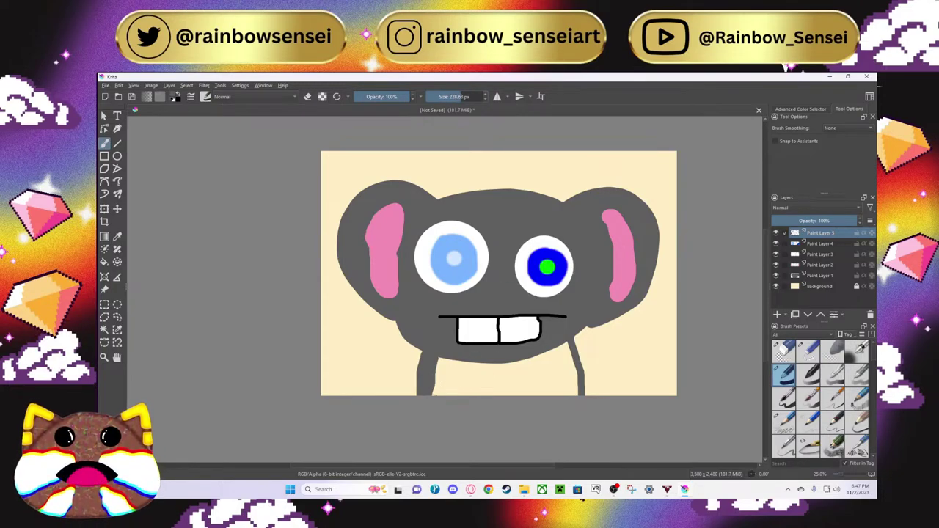
pyautogui.moveTo(433, 393)
pyautogui.mouseDown()
pyautogui.moveTo(512, 371)
pyautogui.moveTo(561, 349)
pyautogui.moveTo(570, 370)
pyautogui.moveTo(568, 394)
pyautogui.moveTo(557, 374)
pyautogui.moveTo(546, 397)
pyautogui.moveTo(544, 387)
pyautogui.moveTo(449, 386)
pyautogui.mouseUp()
# Step: Paint rounded grey shoulders on both sides of the body, sloping from the head down to the canvas's lower edge
pyautogui.scroll(2, 693, 397)
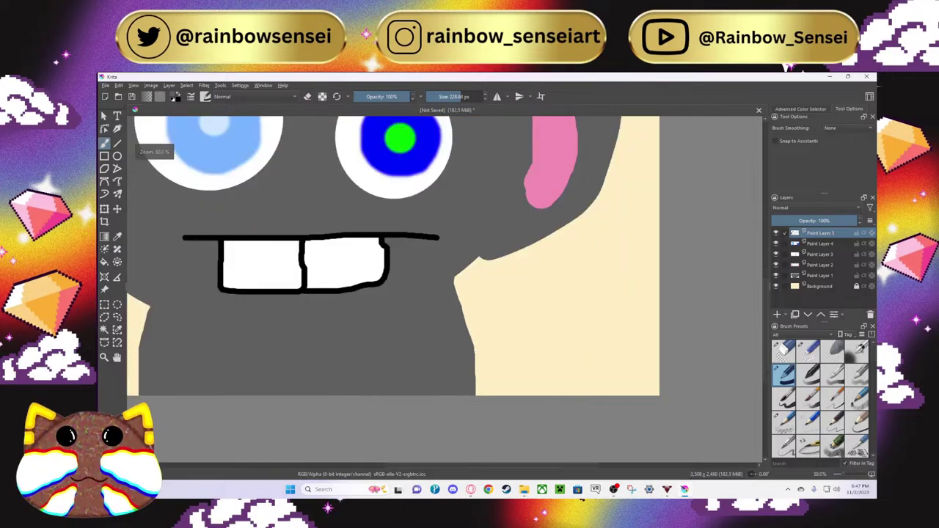
pyautogui.scroll(-1, 693, 397)
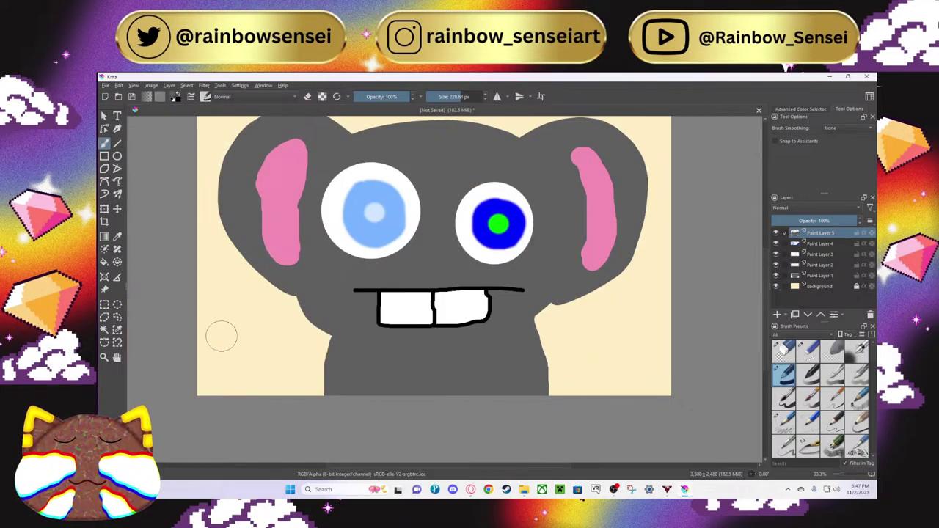
pyautogui.moveTo(310, 331)
pyautogui.mouseDown()
pyautogui.moveTo(268, 384)
pyautogui.moveTo(276, 368)
pyautogui.moveTo(322, 341)
pyautogui.moveTo(315, 389)
pyautogui.moveTo(301, 363)
pyautogui.moveTo(287, 394)
pyautogui.mouseUp()
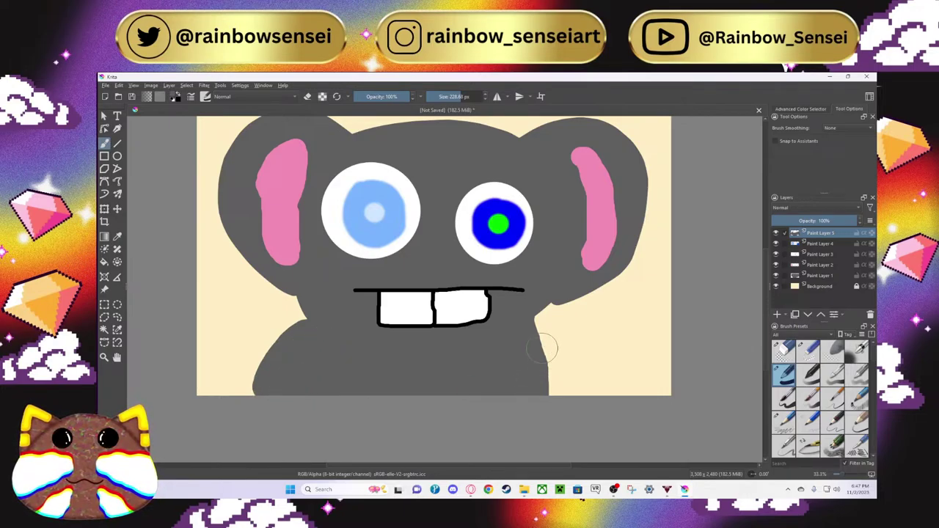
pyautogui.moveTo(537, 317)
pyautogui.mouseDown()
pyautogui.moveTo(585, 357)
pyautogui.moveTo(596, 381)
pyautogui.moveTo(575, 358)
pyautogui.moveTo(564, 382)
pyautogui.moveTo(552, 353)
pyautogui.moveTo(558, 393)
pyautogui.mouseUp()
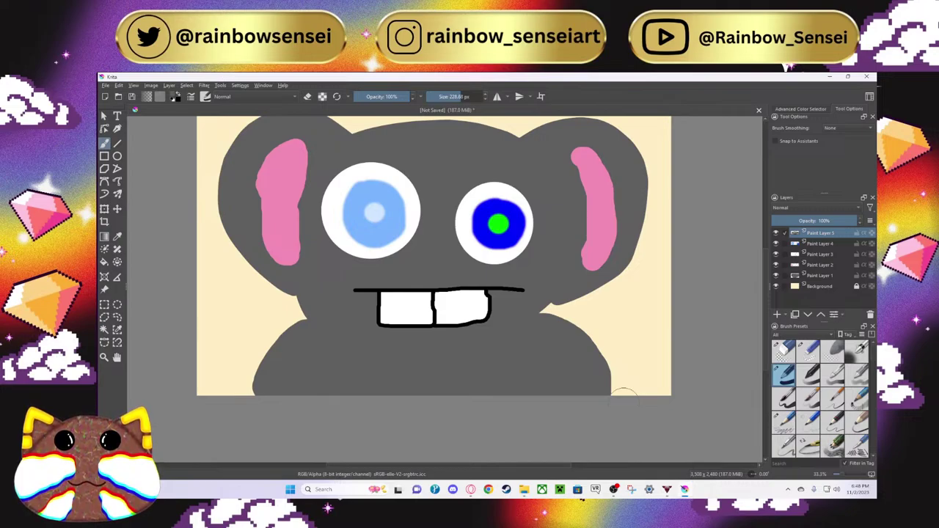
# Step: Add another paint layer above the mouth and body layer and set the brush colour to dark purple
pyautogui.click(777, 314)
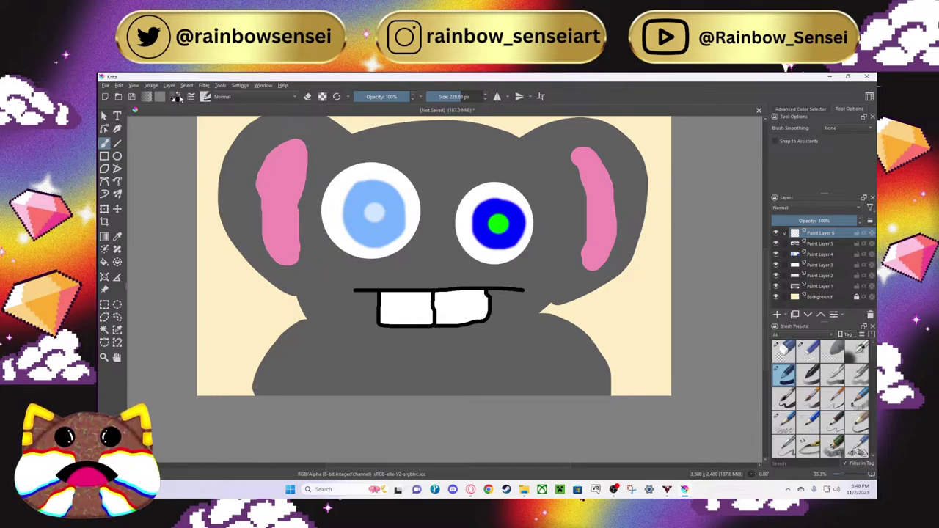
pyautogui.click(176, 98)
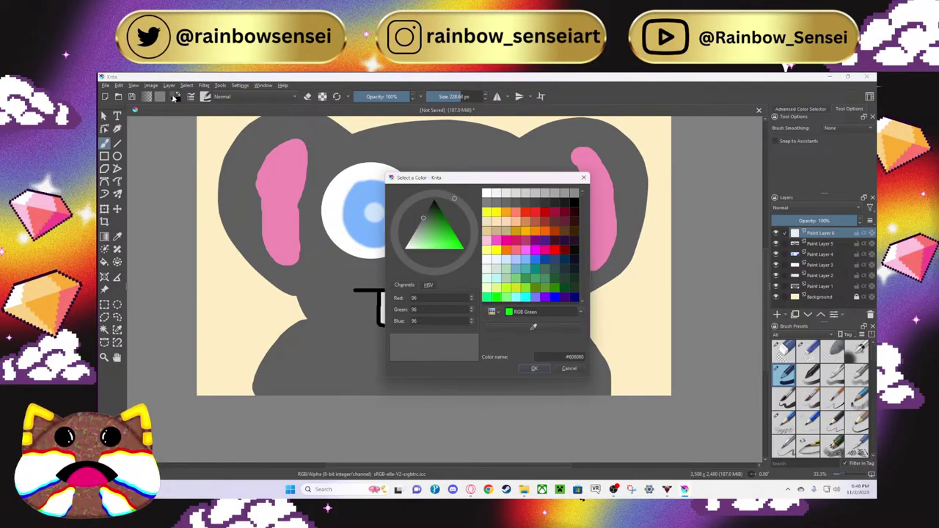
pyautogui.click(545, 240)
pyautogui.click(543, 369)
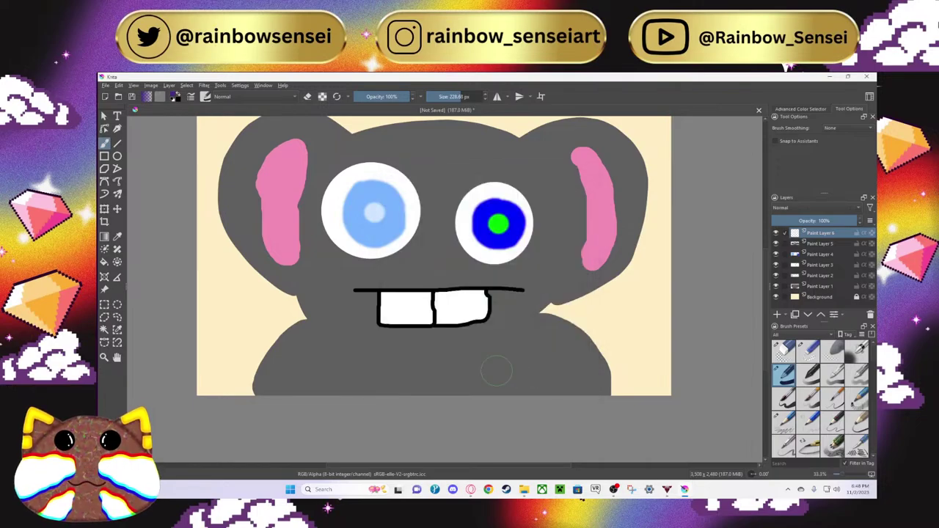
# Step: Set brush smoothing to Stabilizer and paint a short vertical purple stroke over the left shoulder, beside the mouth
pyautogui.click(829, 127)
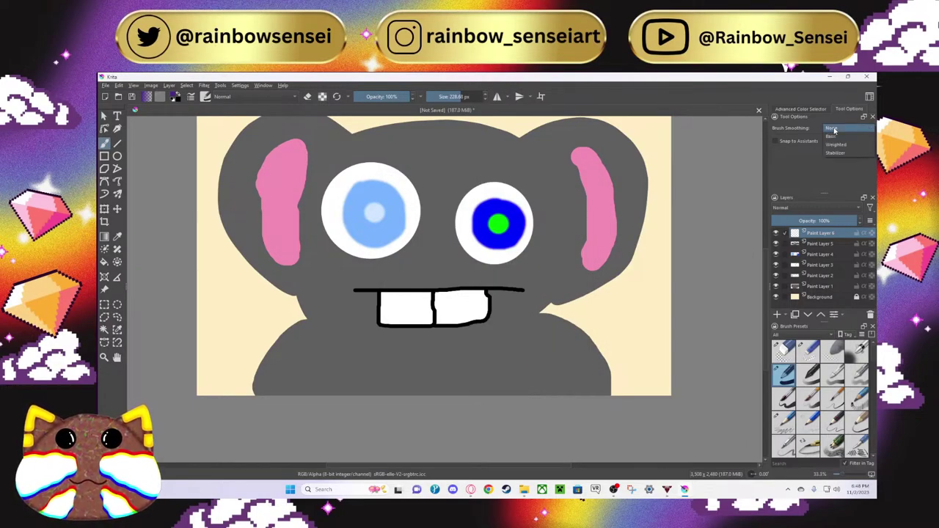
pyautogui.click(835, 154)
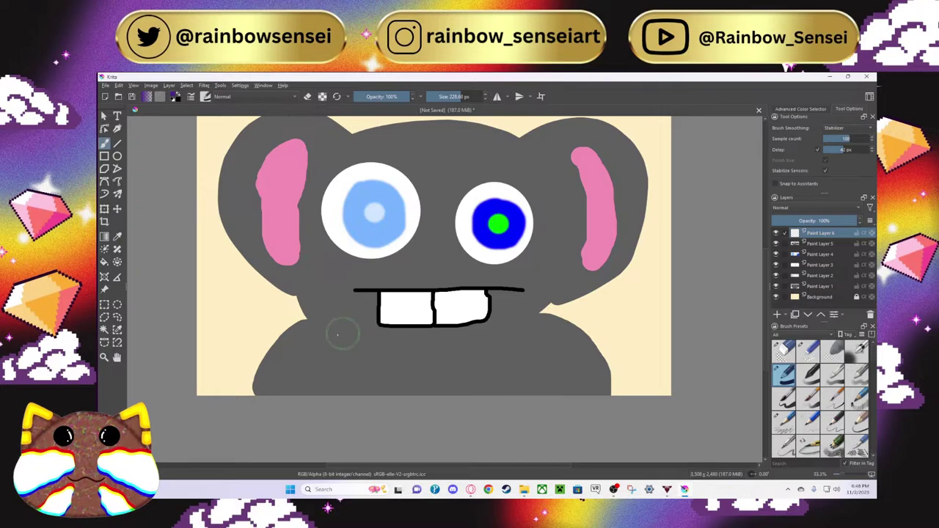
pyautogui.moveTo(308, 317); pyautogui.dragTo(308, 361)
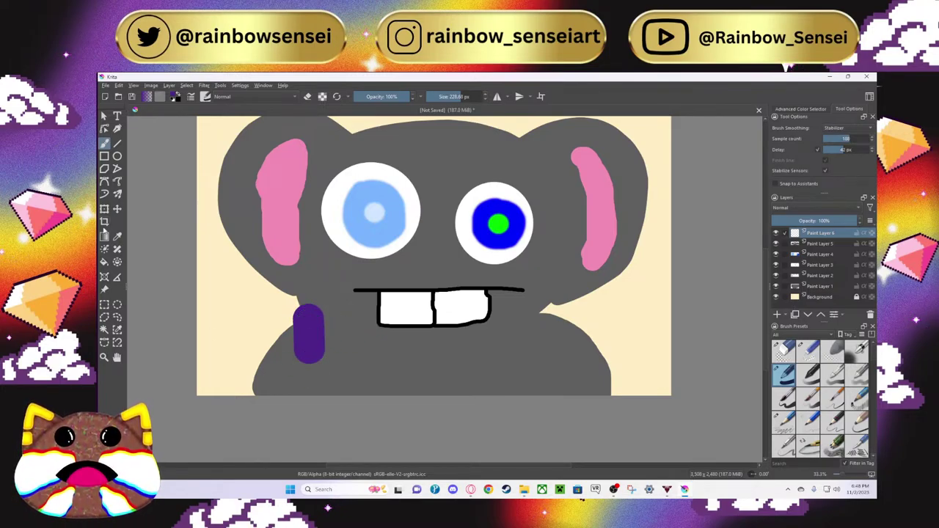
# Step: Undo the thick purple stroke, reduce the brush to about 17 px and draw a vertical purple line down each side of the body
pyautogui.hotkey('ctrl', 'z')
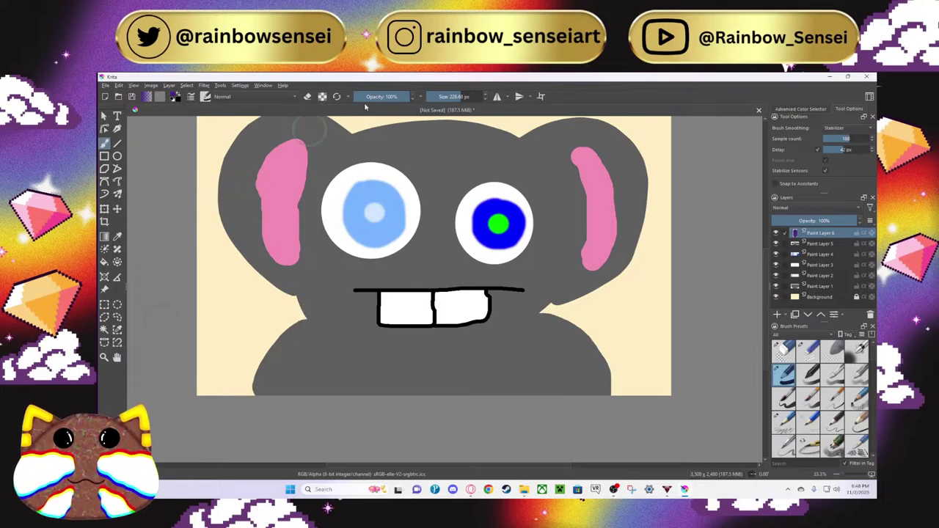
pyautogui.moveTo(456, 98); pyautogui.dragTo(439, 97)
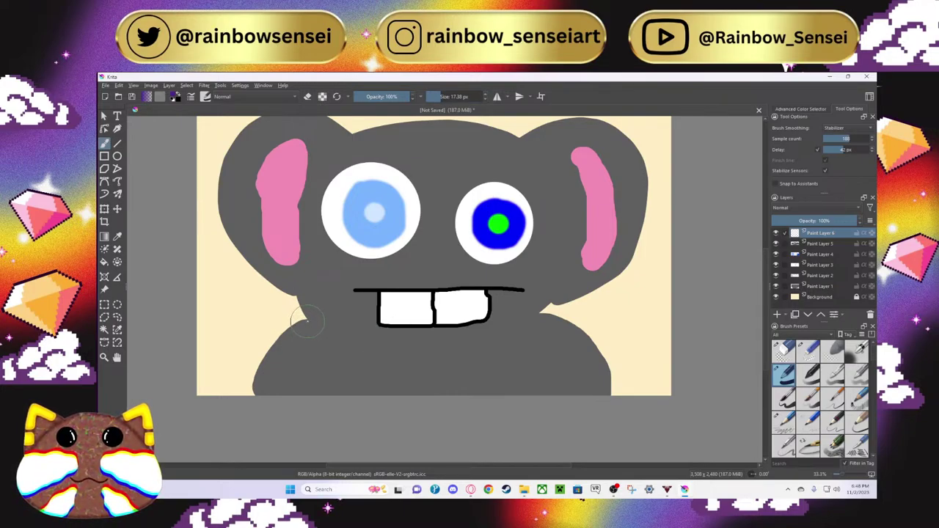
pyautogui.moveTo(308, 338); pyautogui.dragTo(308, 426)
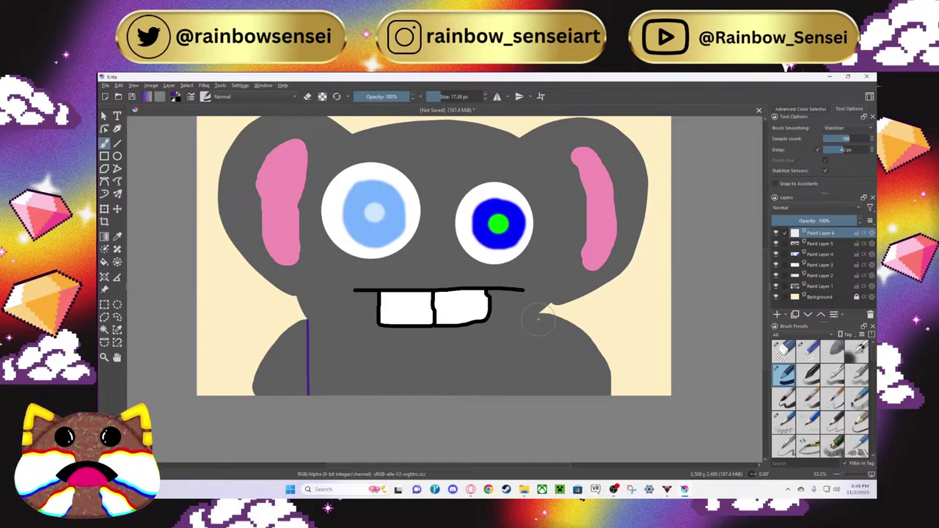
pyautogui.moveTo(539, 316); pyautogui.dragTo(536, 415)
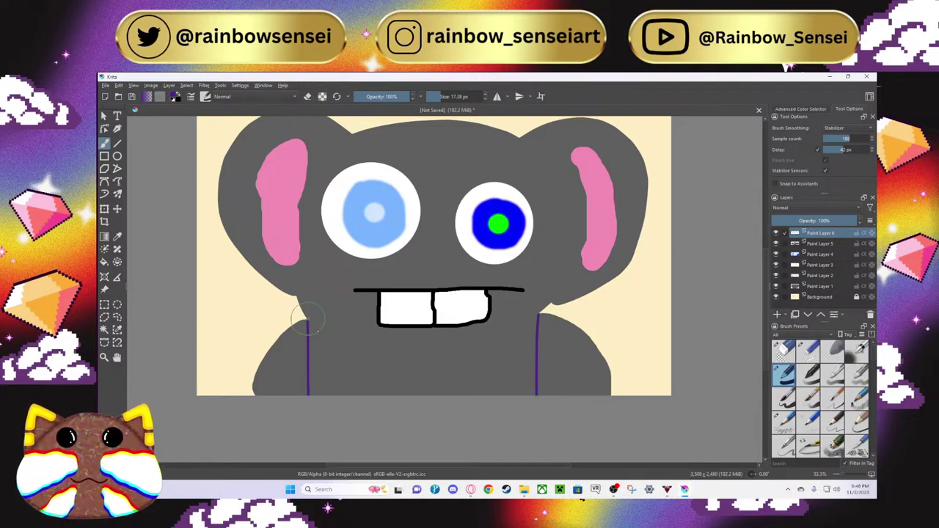
# Step: Draw a curved purple neckline below the mouth, joining the tops of the two vertical lines
pyautogui.moveTo(308, 320)
pyautogui.mouseDown()
pyautogui.moveTo(379, 367)
pyautogui.moveTo(437, 373)
pyautogui.moveTo(526, 339)
pyautogui.moveTo(546, 312)
pyautogui.mouseUp()
pyautogui.hotkey('ctrl', 'z')
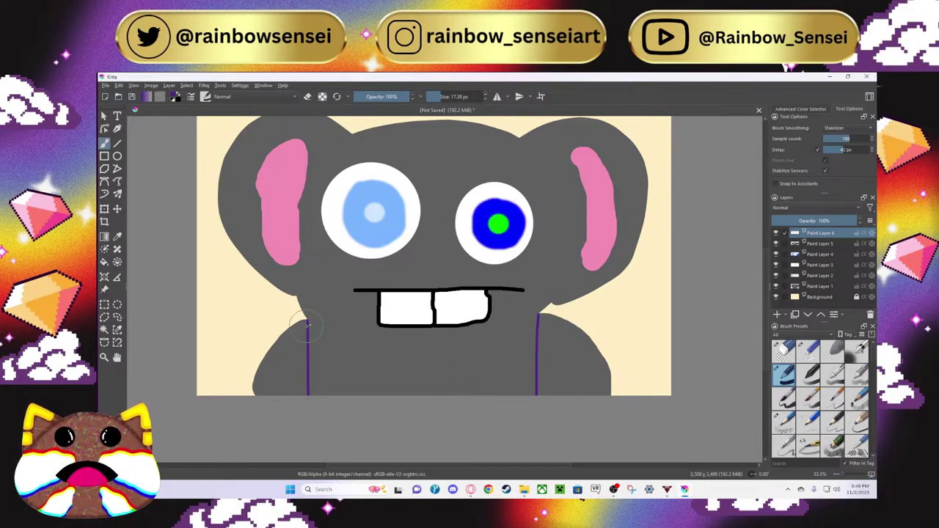
pyautogui.moveTo(309, 321)
pyautogui.mouseDown()
pyautogui.moveTo(351, 354)
pyautogui.moveTo(425, 361)
pyautogui.moveTo(472, 359)
pyautogui.moveTo(538, 314)
pyautogui.mouseUp()
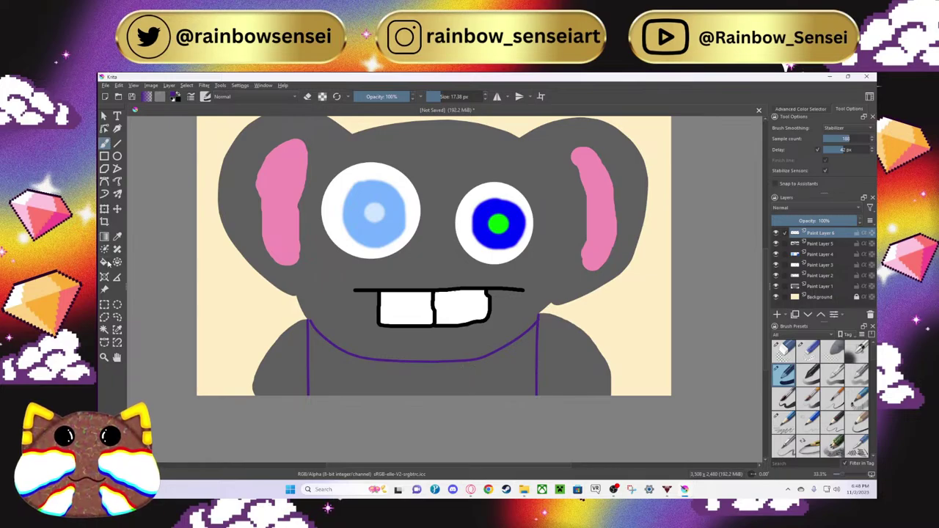
# Step: Try to fill the outlined shirt area with purple and undo the fill
pyautogui.click(104, 261)
pyautogui.click(336, 378)
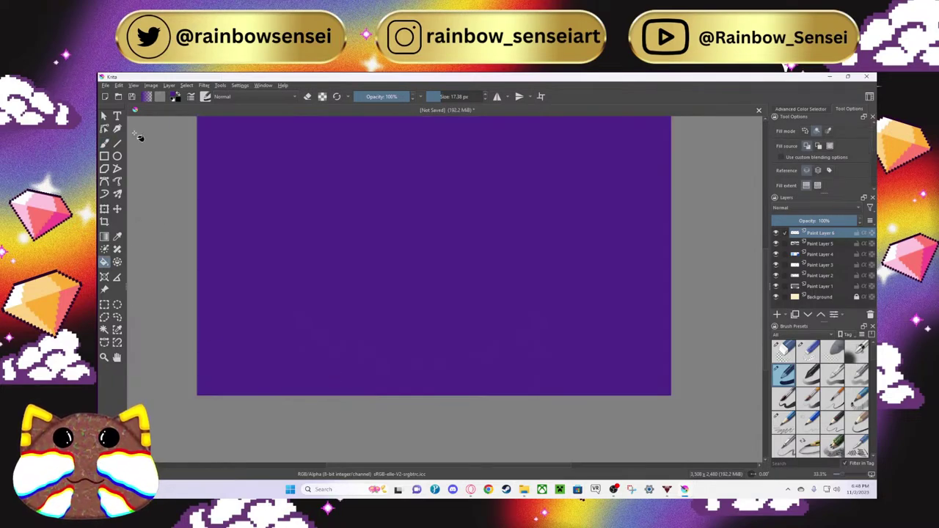
pyautogui.hotkey('ctrl', 'z')
# Step: Set brush smoothing to None and close the gap between the left vertical line and the neckline curve
pyautogui.scroll(1, 307, 285)
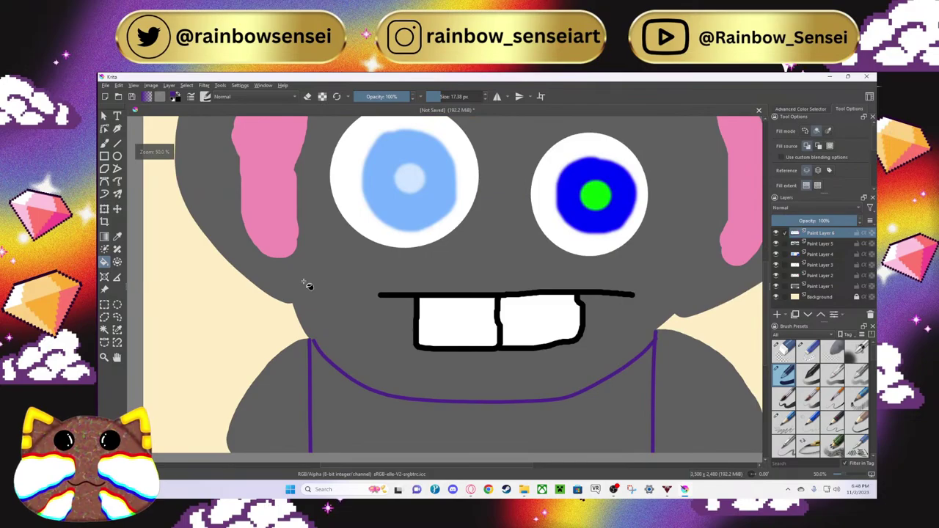
pyautogui.moveTo(768, 274); pyautogui.dragTo(764, 291)
pyautogui.scroll(-1, 765, 290)
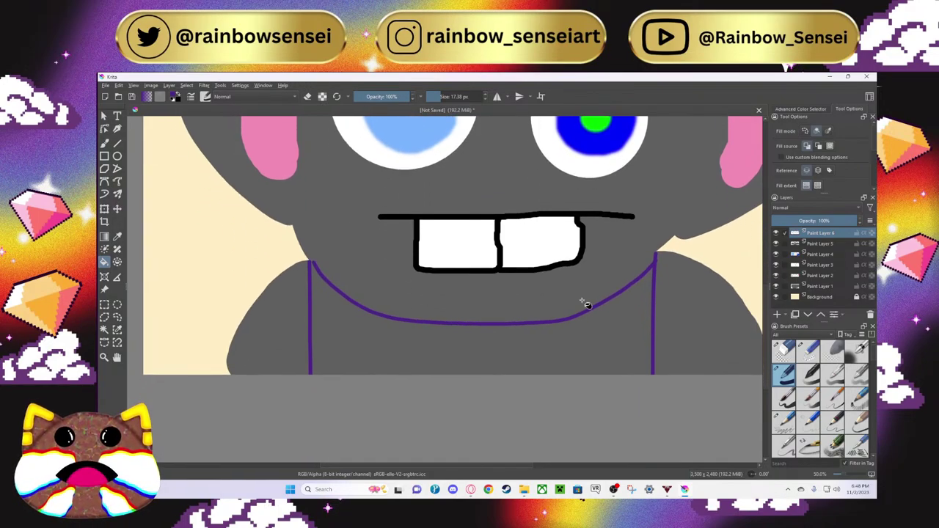
pyautogui.scroll(1, 162, 252)
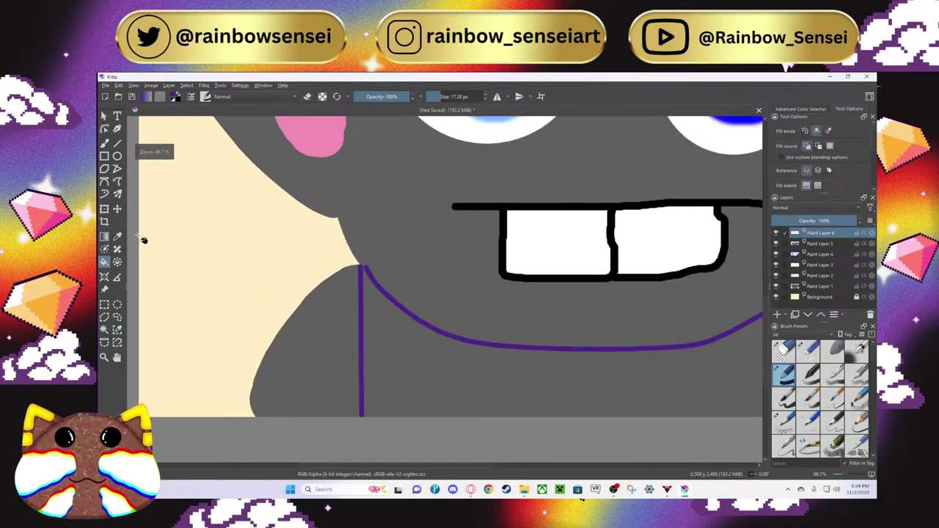
pyautogui.click(104, 144)
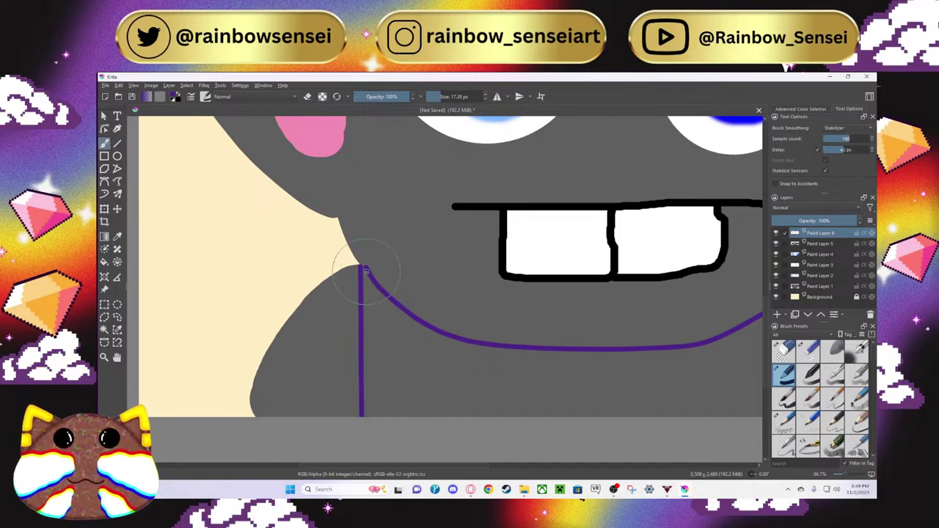
pyautogui.click(839, 128)
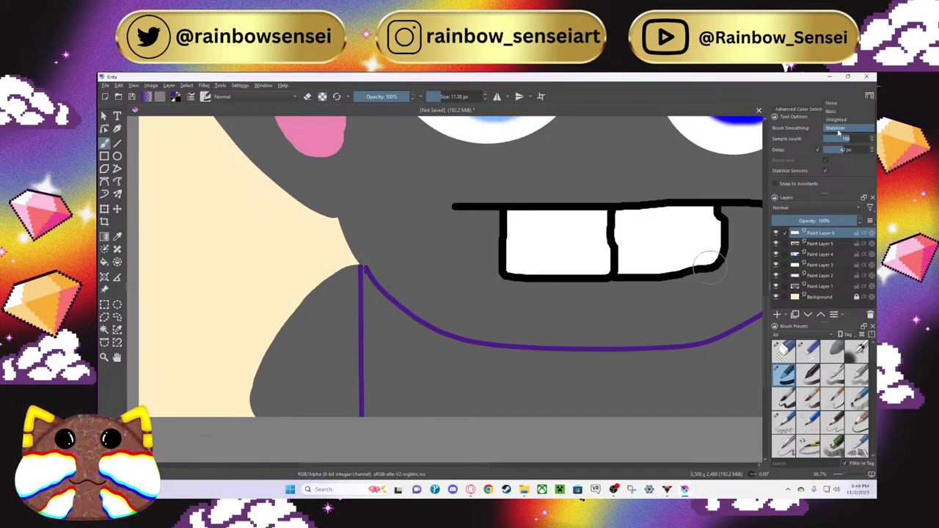
pyautogui.click(831, 103)
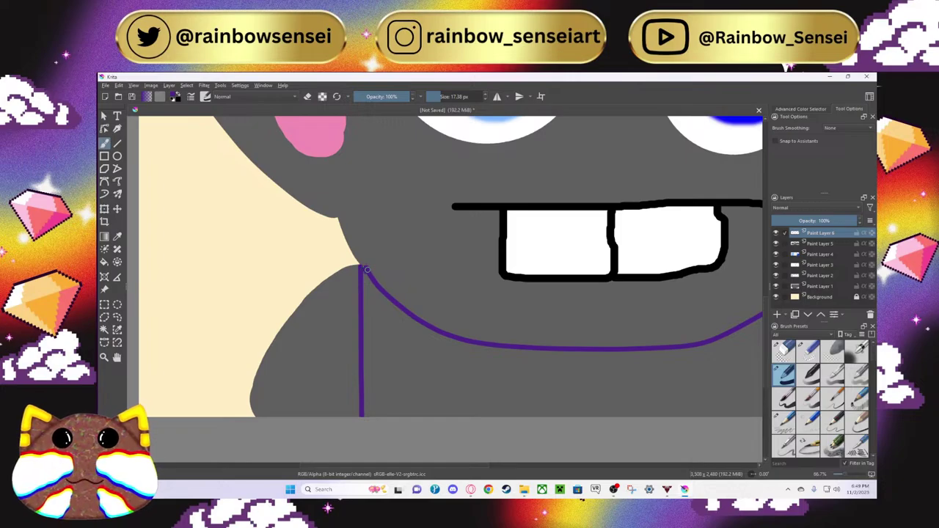
pyautogui.scroll(-2, 474, 297)
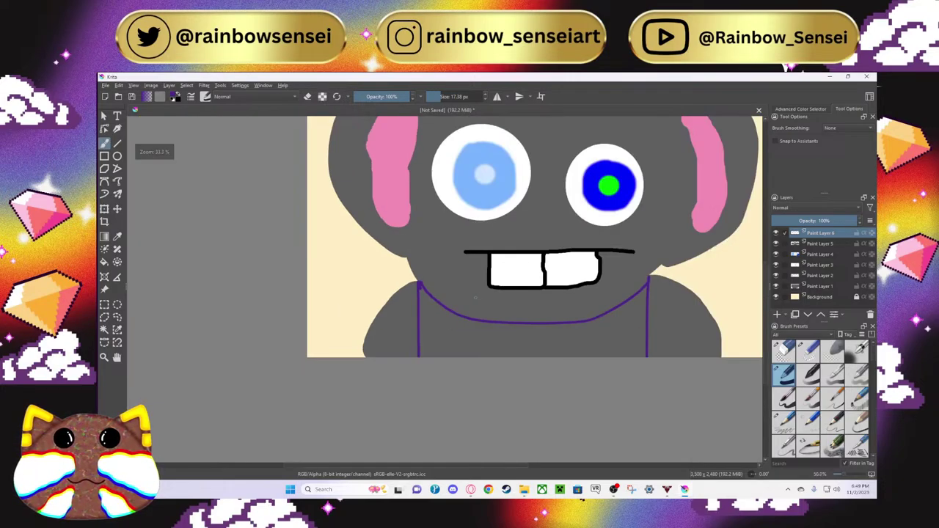
pyautogui.scroll(1, 474, 297)
# Step: Fill the closed shirt outline below the neckline with dark purple
pyautogui.click(104, 262)
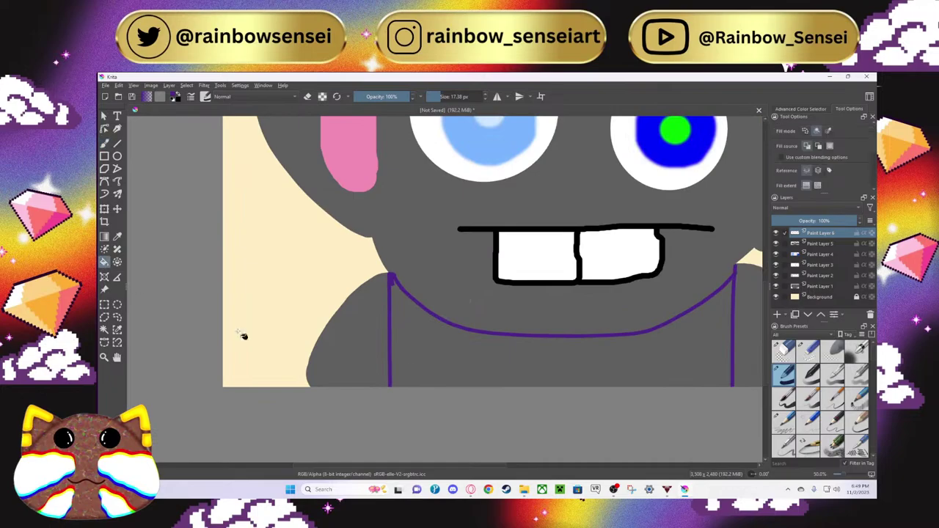
pyautogui.click(414, 365)
pyautogui.scroll(2, 442, 357)
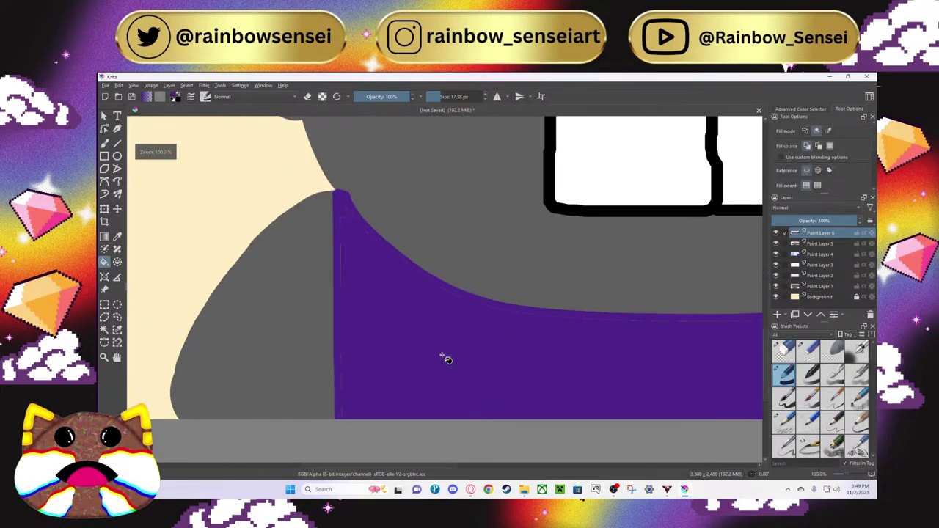
pyautogui.scroll(-3, 446, 358)
pyautogui.scroll(2, 446, 357)
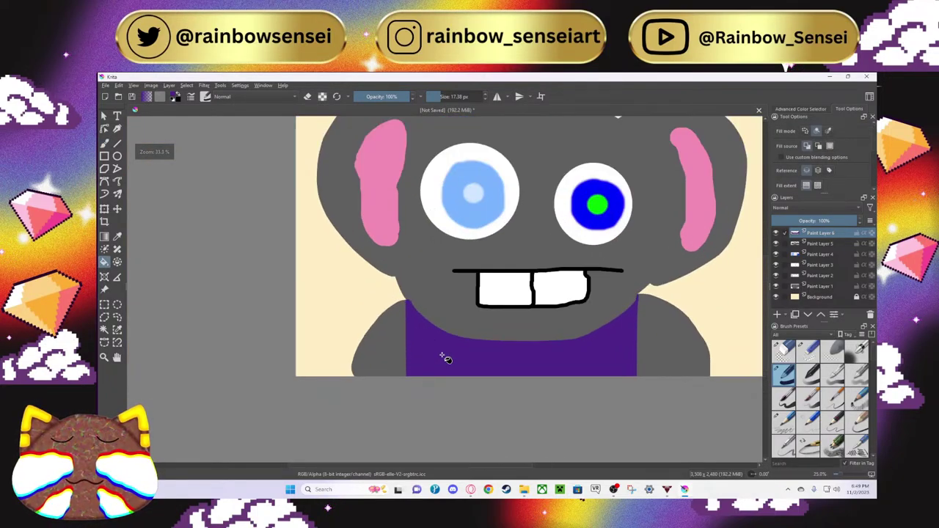
# Step: Brush purple over the thin unfilled seam along the shirt's left edge and undo the uneven stroke on the neckline
pyautogui.scroll(2, 446, 357)
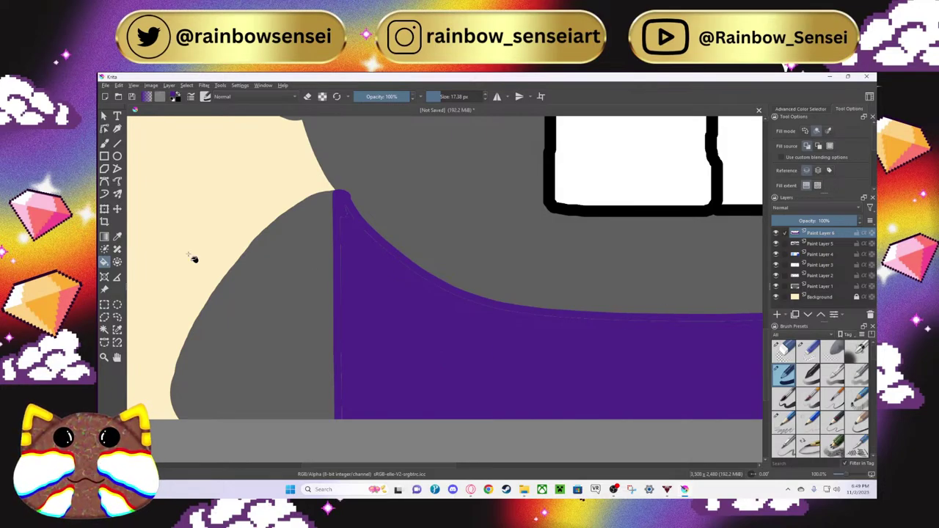
pyautogui.click(105, 144)
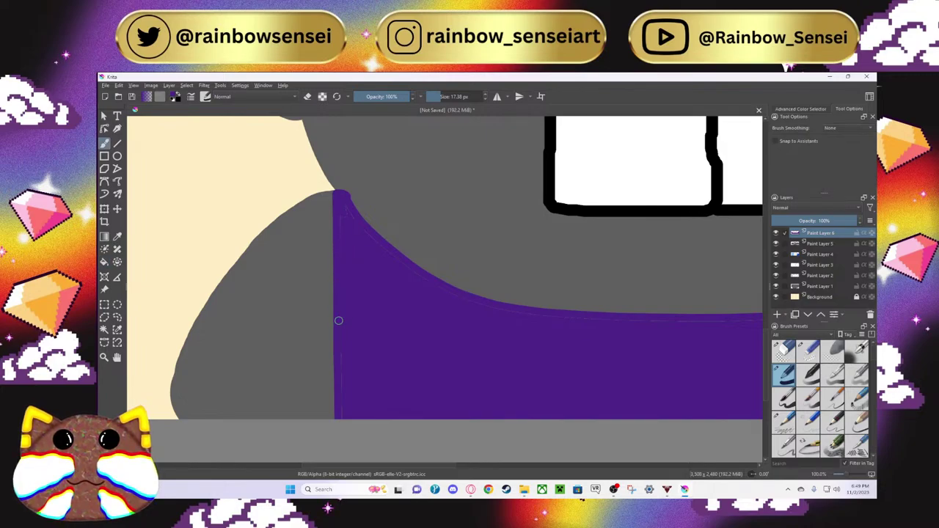
pyautogui.moveTo(343, 244)
pyautogui.mouseDown()
pyautogui.moveTo(342, 201)
pyautogui.moveTo(346, 226)
pyautogui.mouseUp()
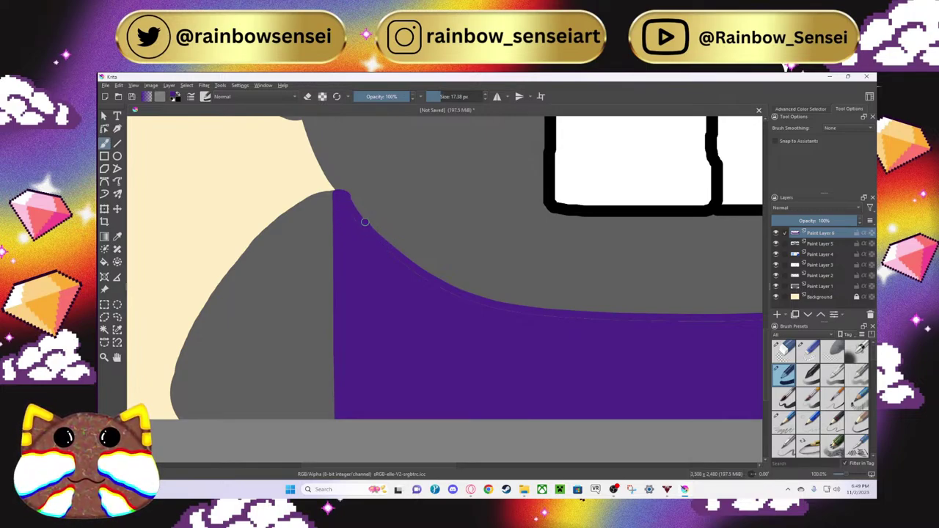
pyautogui.hotkey('ctrl', 'z')
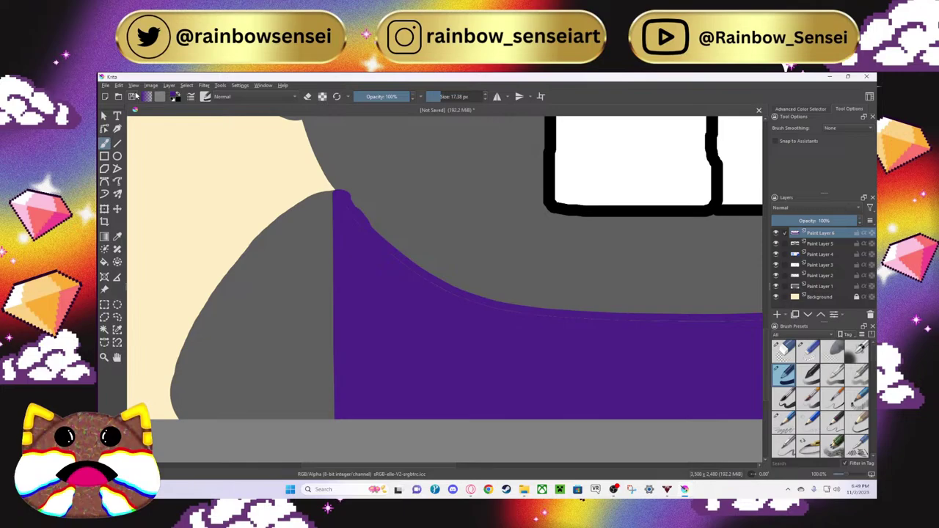
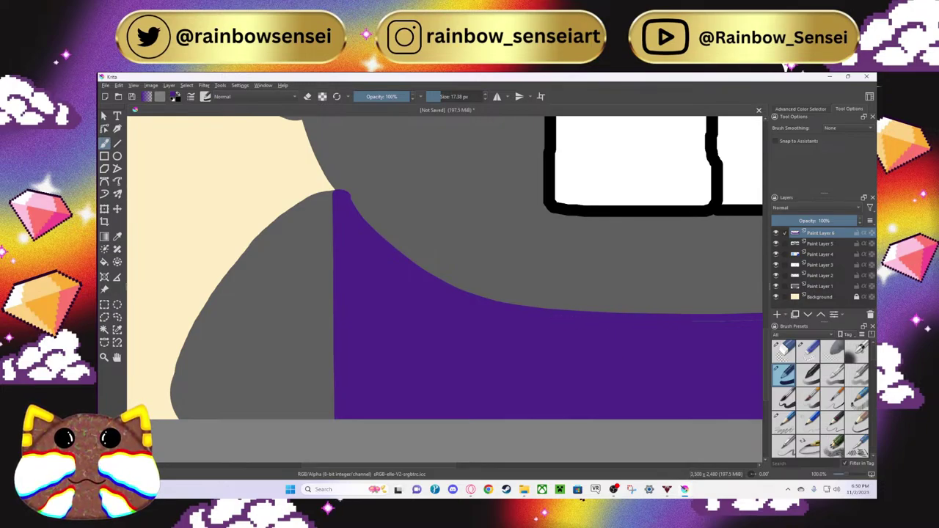
# Step: Paint over the remaining thin seams along the neckline curve and the shirt's right edge in purple
pyautogui.scroll(-2, 612, 360)
pyautogui.hscroll(5, 484, 386)
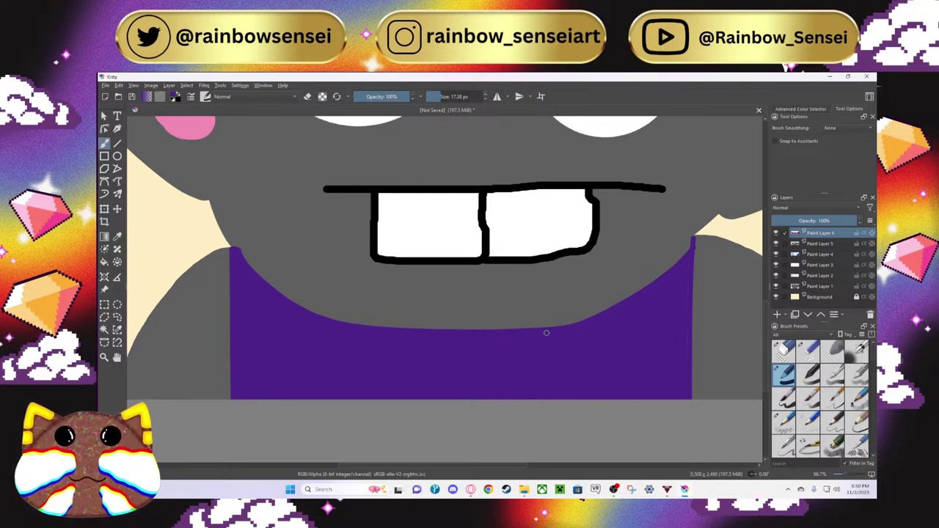
pyautogui.scroll(2, 601, 357)
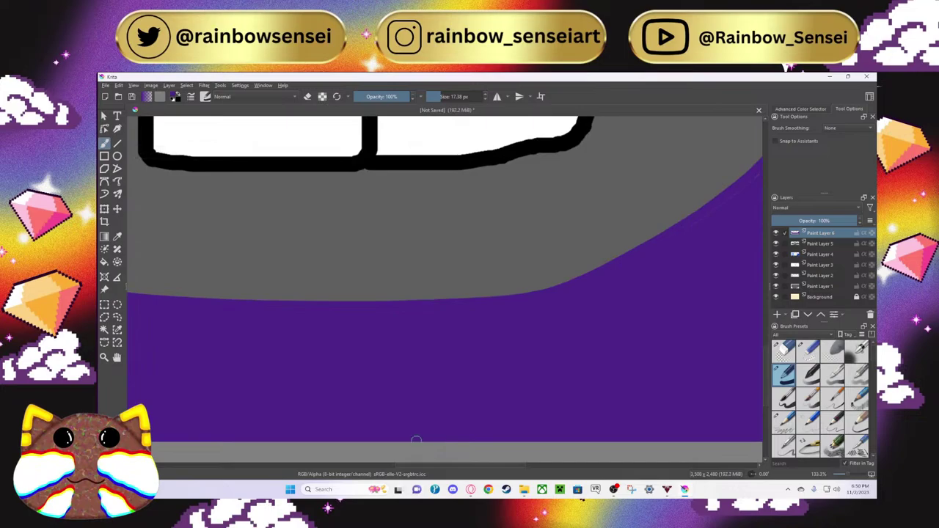
pyautogui.hscroll(3, 436, 455)
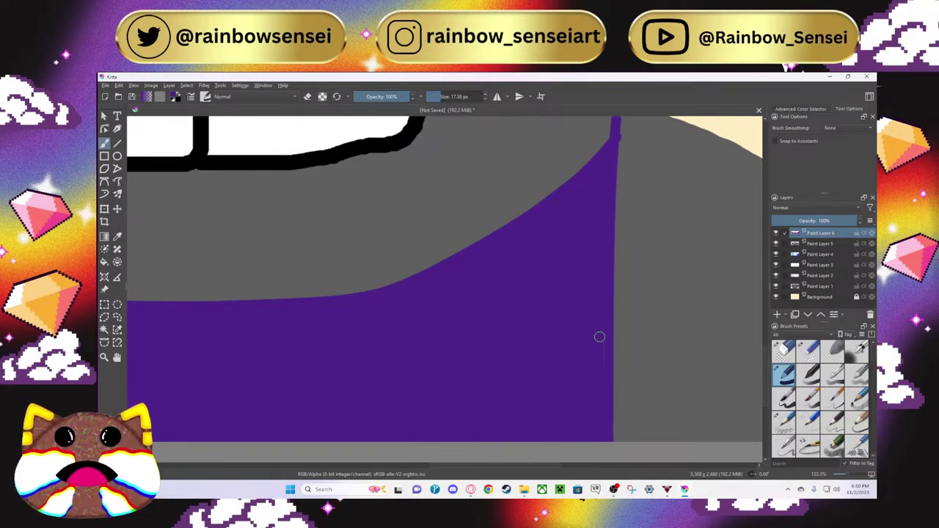
pyautogui.scroll(-6, 595, 403)
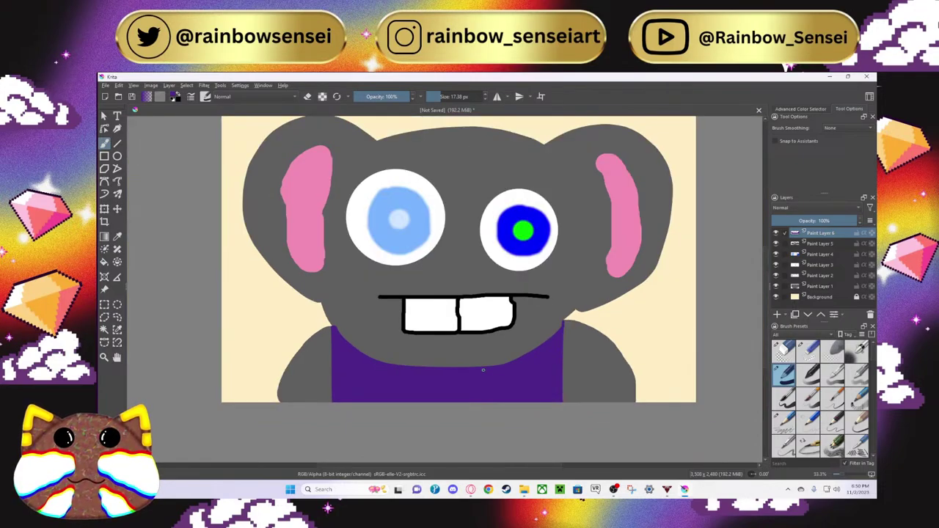
pyautogui.scroll(5, 482, 370)
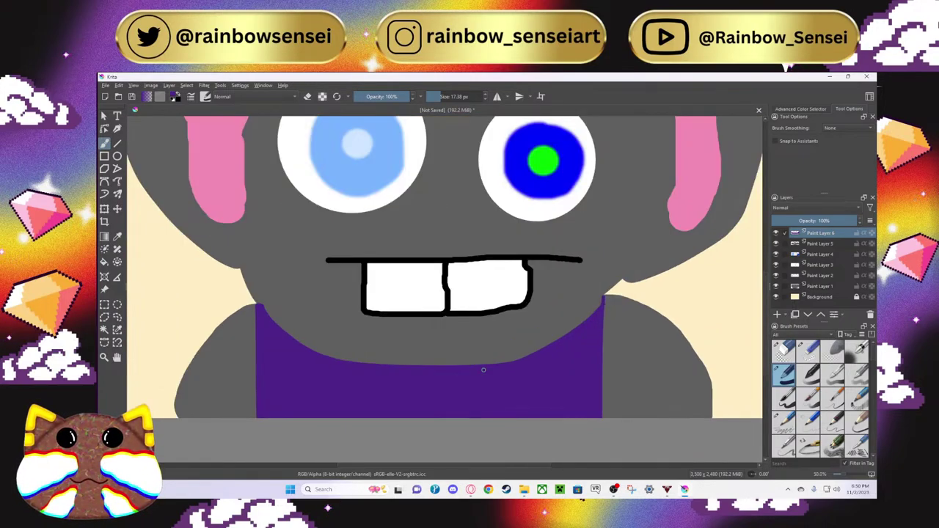
# Step: Add a paint layer above the purple shirt and set the brush colour to a darker purple, #270f4d
pyautogui.click(777, 317)
pyautogui.click(174, 96)
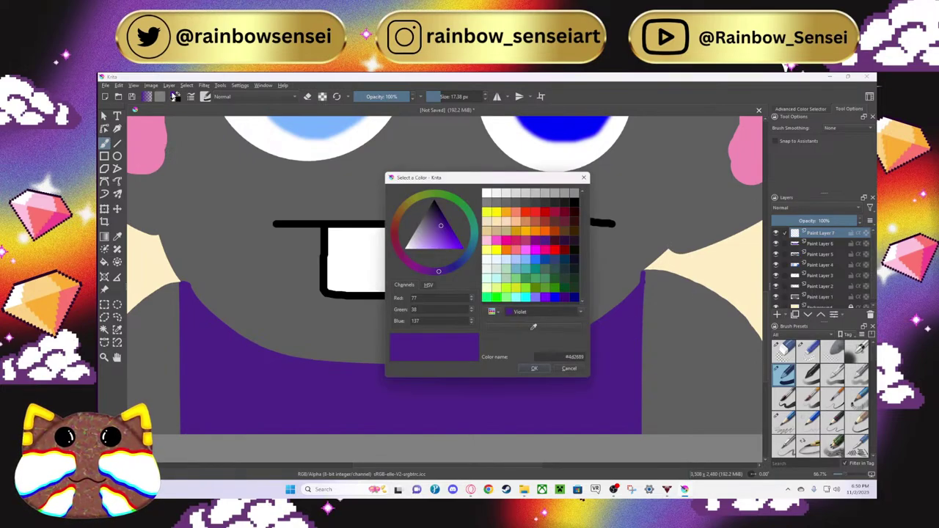
pyautogui.click(442, 226)
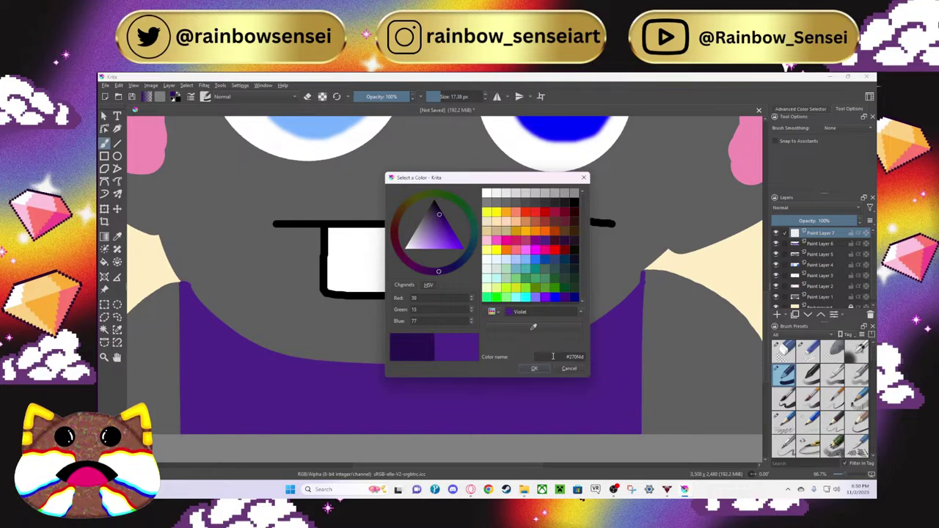
pyautogui.click(534, 368)
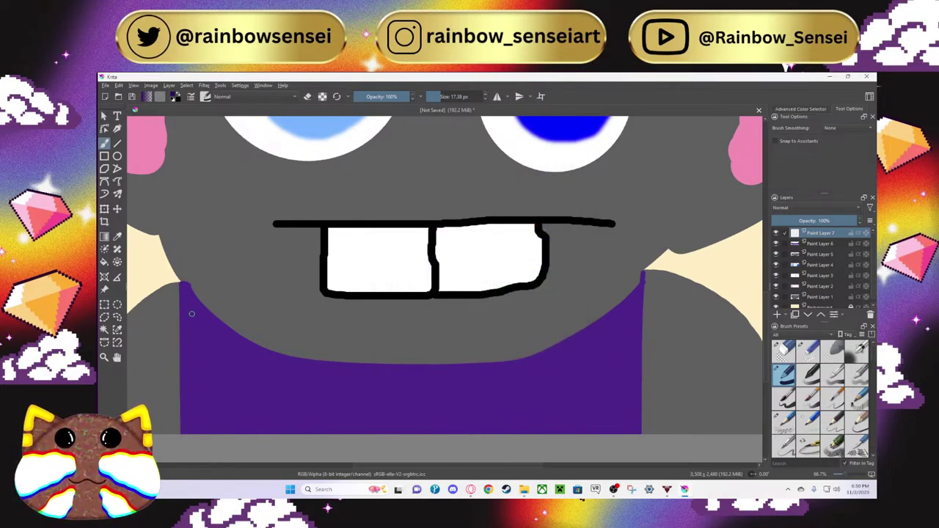
# Step: Set brush smoothing to Stabilizer and draw a straight dark purple line just inside the shirt's left edge, undoing the unsuccessful strokes
pyautogui.moveTo(185, 296); pyautogui.dragTo(184, 381)
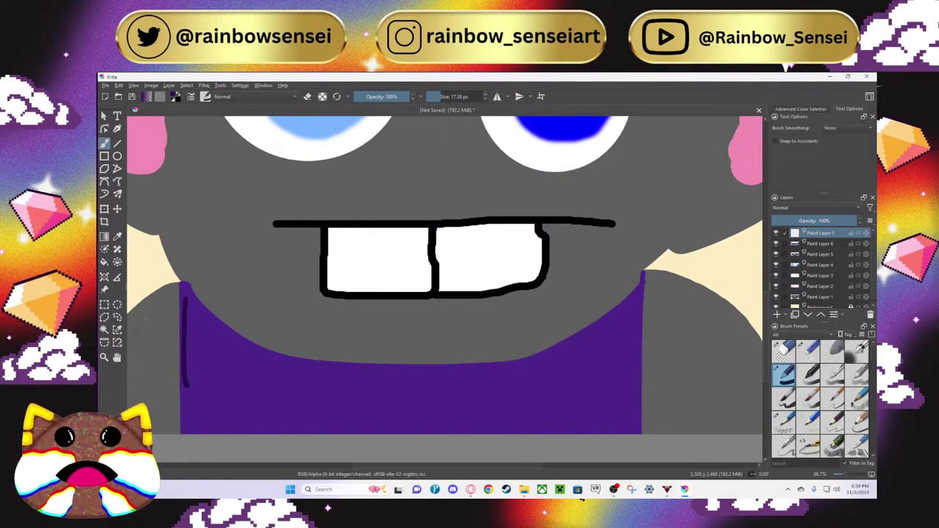
pyautogui.click(844, 128)
pyautogui.click(836, 154)
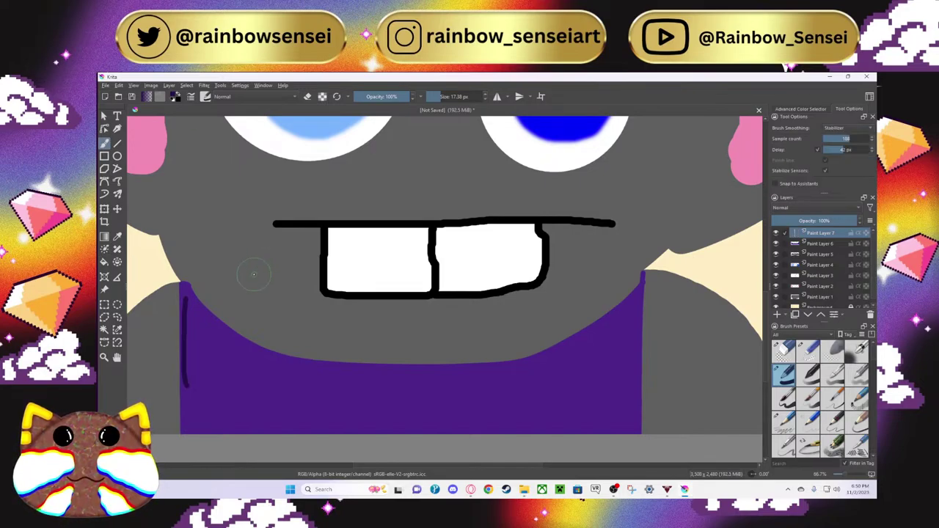
pyautogui.hotkey('ctrl', 'z')
pyautogui.moveTo(186, 289); pyautogui.dragTo(189, 432)
pyautogui.hotkey('ctrl', 'z')
pyautogui.moveTo(185, 299); pyautogui.dragTo(188, 437)
# Step: Draw a dark purple line inside the shirt's right edge and a curve following the neckline between the two lines
pyautogui.moveTo(184, 300)
pyautogui.mouseDown()
pyautogui.moveTo(222, 339)
pyautogui.moveTo(265, 358)
pyautogui.moveTo(398, 387)
pyautogui.moveTo(565, 363)
pyautogui.moveTo(629, 314)
pyautogui.mouseUp()
pyautogui.hotkey('ctrl', 'z')
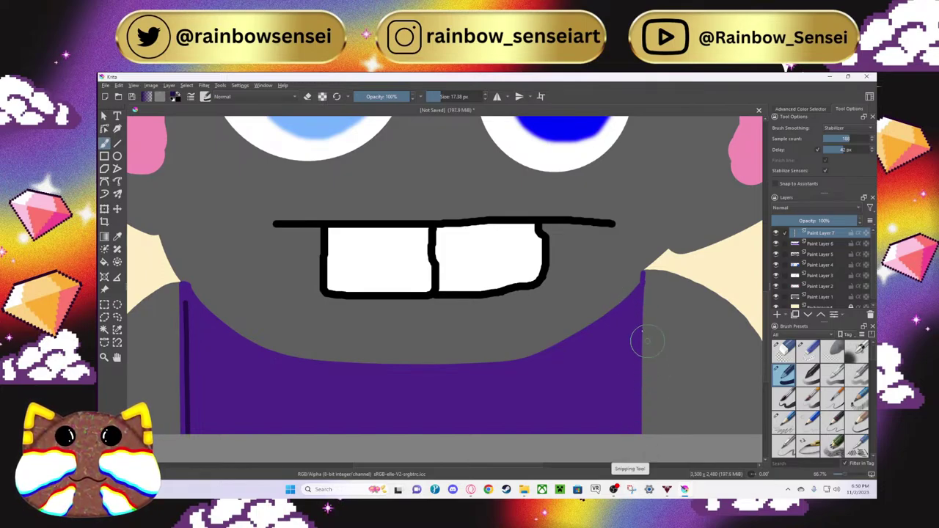
pyautogui.moveTo(636, 303); pyautogui.dragTo(637, 432)
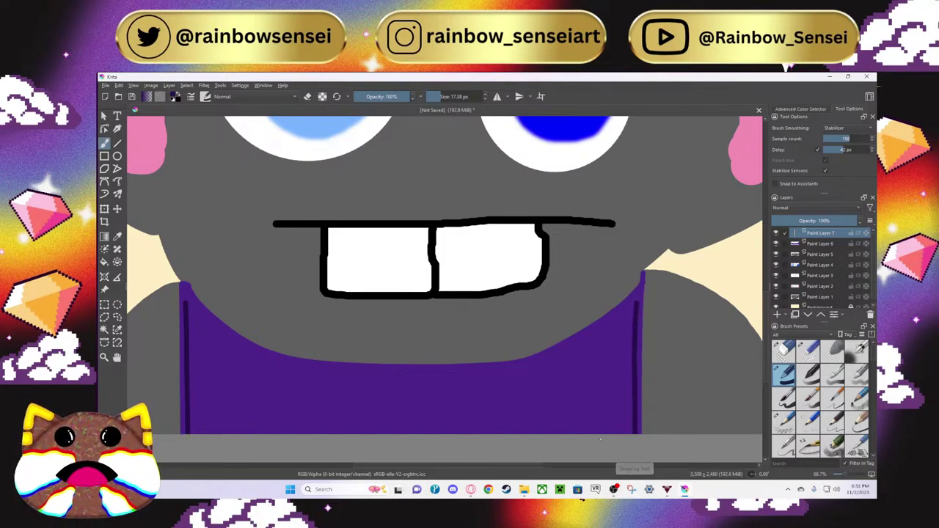
pyautogui.moveTo(186, 307)
pyautogui.mouseDown()
pyautogui.moveTo(238, 350)
pyautogui.moveTo(311, 377)
pyautogui.moveTo(463, 384)
pyautogui.moveTo(571, 361)
pyautogui.moveTo(642, 290)
pyautogui.mouseUp()
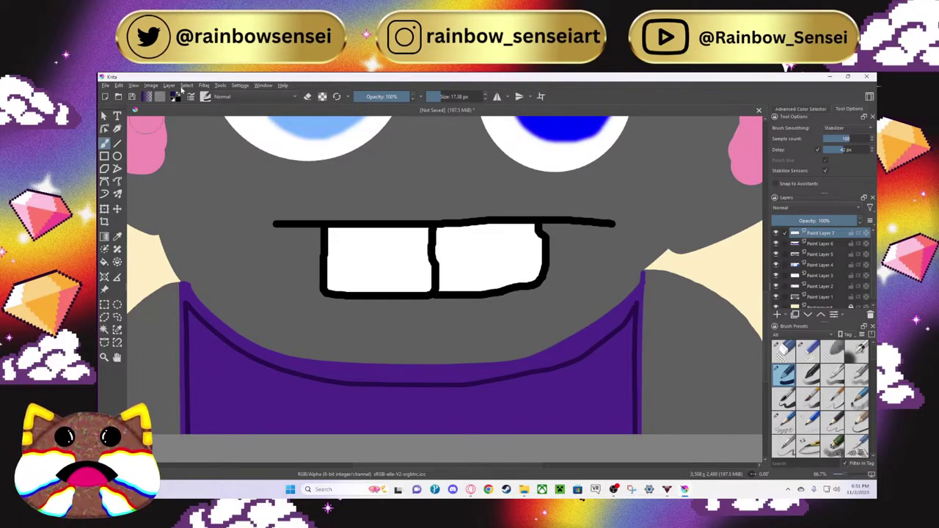
# Step: Soften the dark purple shirt trim with a Gaussian Blur of 47.81 px horizontal and vertical radius
pyautogui.click(205, 85)
pyautogui.moveTo(276, 132)
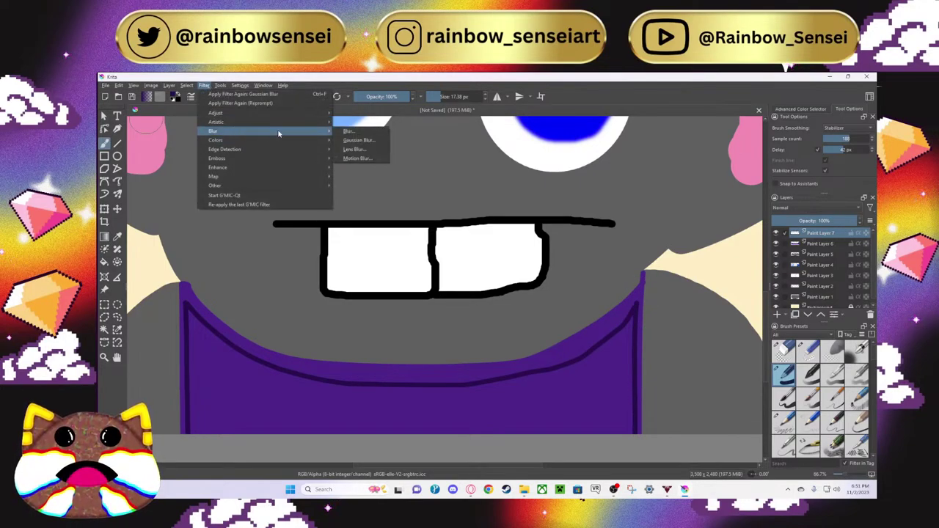
pyautogui.click(359, 140)
pyautogui.moveTo(242, 185); pyautogui.dragTo(267, 188)
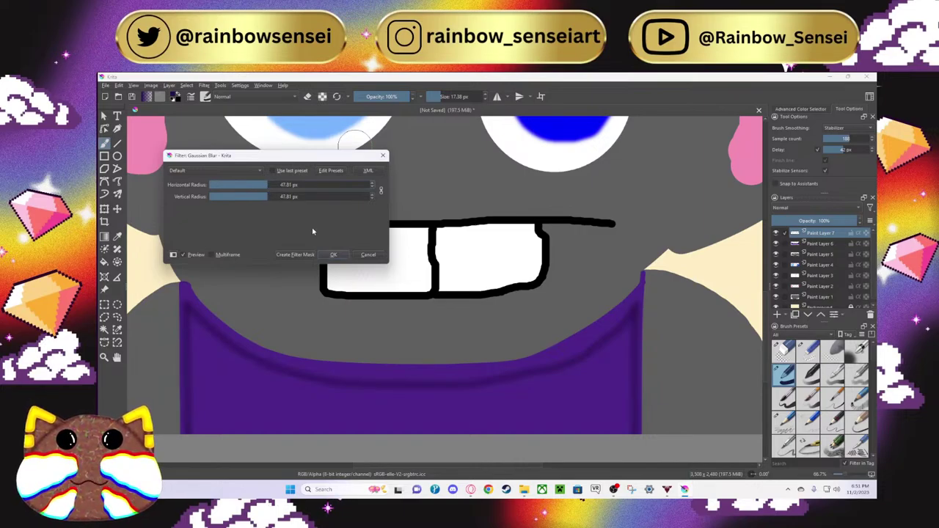
pyautogui.click(333, 254)
pyautogui.scroll(-5, 346, 245)
pyautogui.scroll(1, 288, 358)
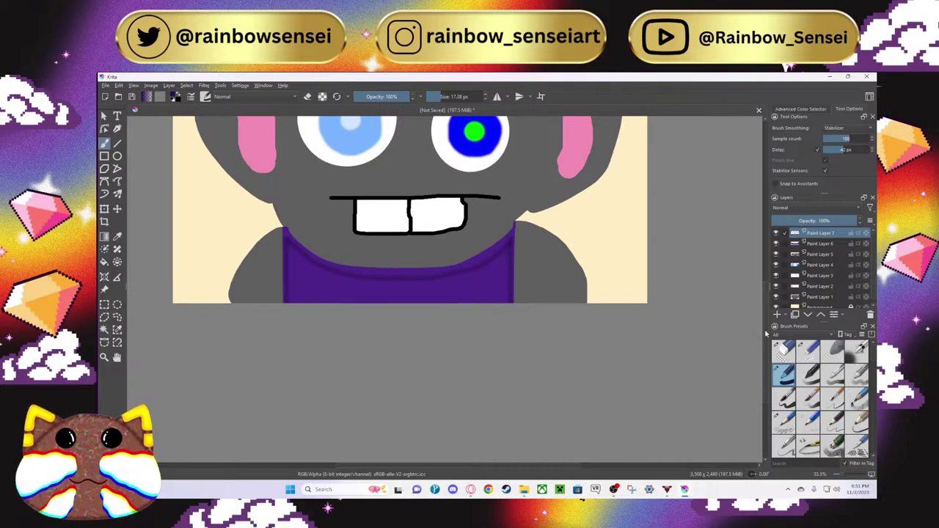
pyautogui.moveTo(765, 336); pyautogui.dragTo(762, 285)
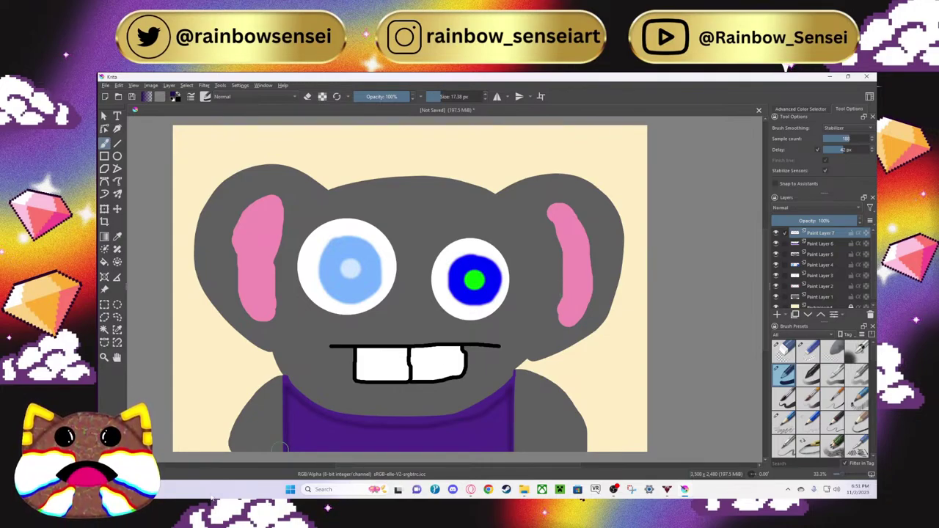
# Step: Save the drawing as a Krita document named mel in the stuff folder inside Downloads, and close the document
pyautogui.click(105, 86)
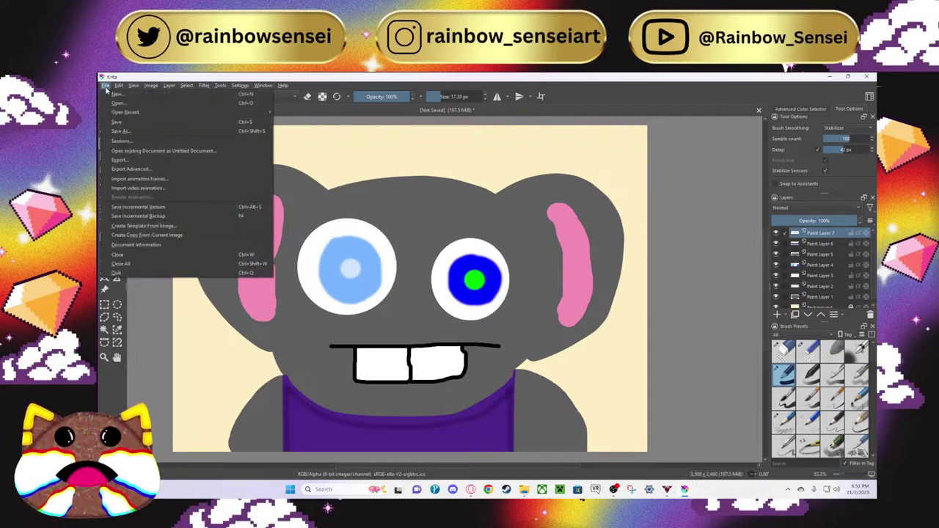
pyautogui.click(154, 122)
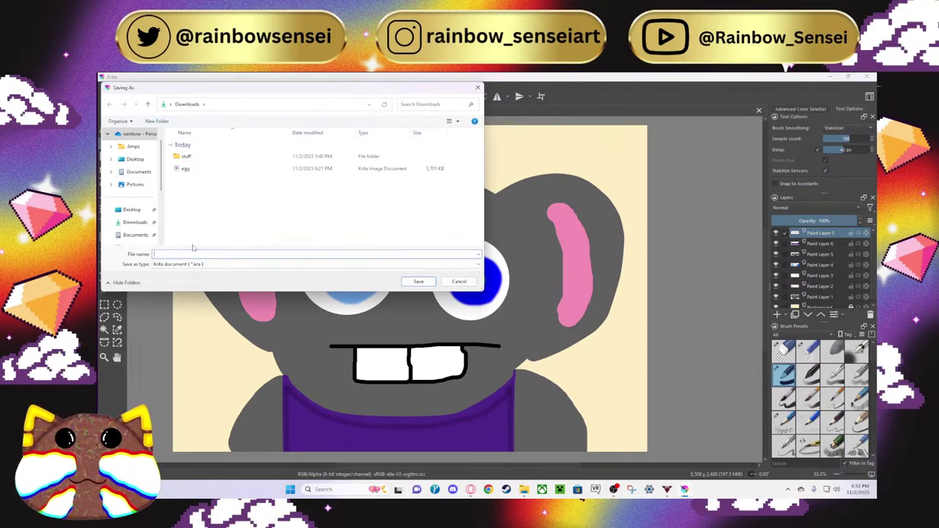
pyautogui.write('me')
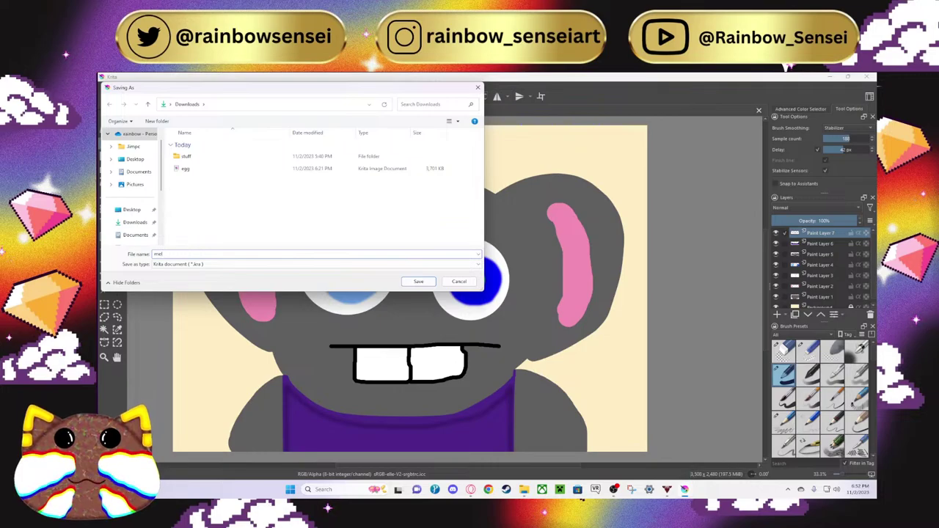
pyautogui.click(235, 161)
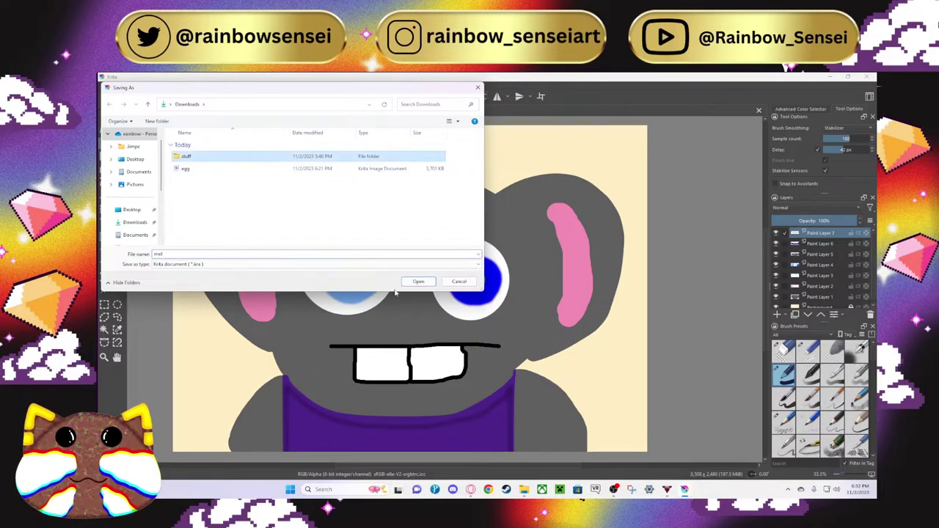
pyautogui.click(416, 285)
pyautogui.click(415, 286)
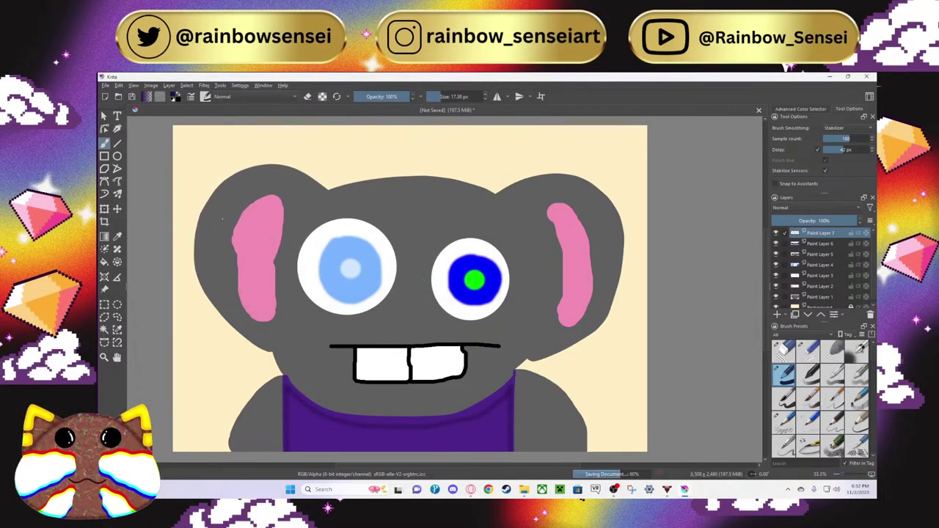
pyautogui.click(105, 85)
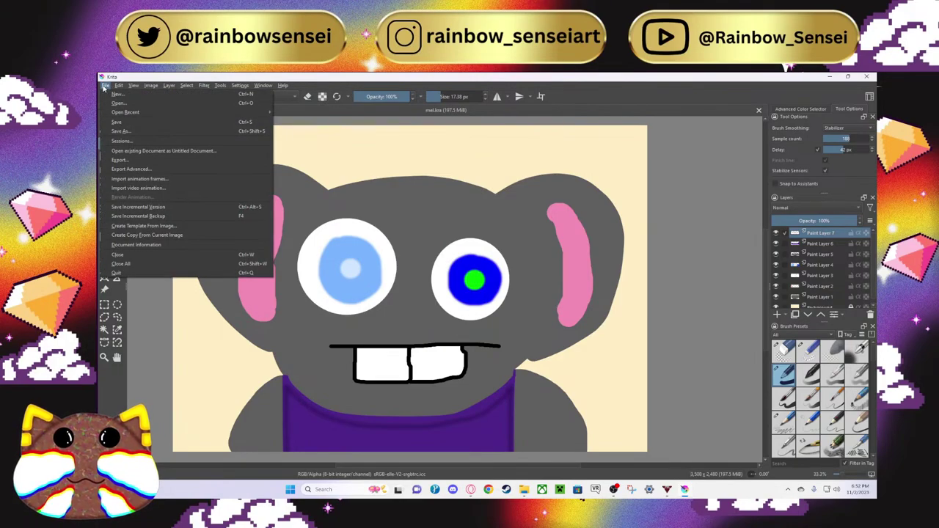
pyautogui.click(153, 254)
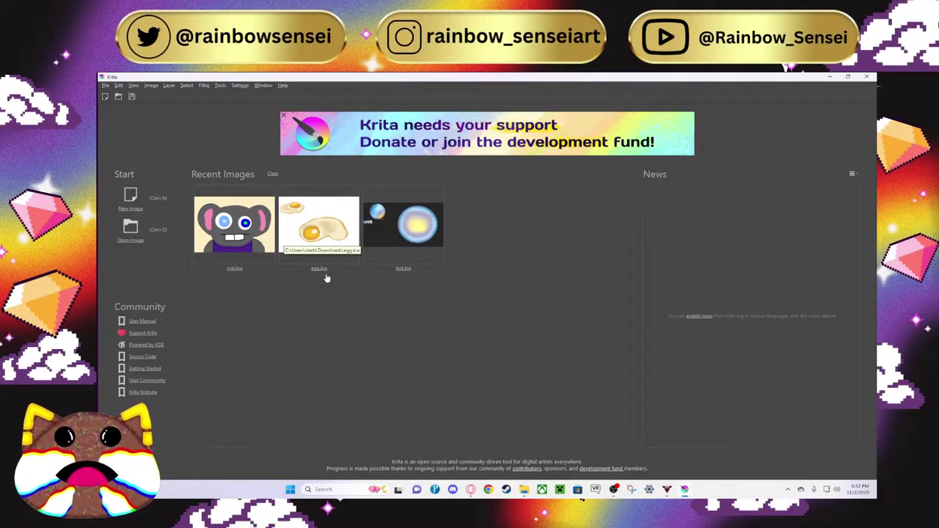
# Step: Switch to the Pinterest board of anime food and drink art in the browser and look through its pins for a drawing reference
pyautogui.click(470, 490)
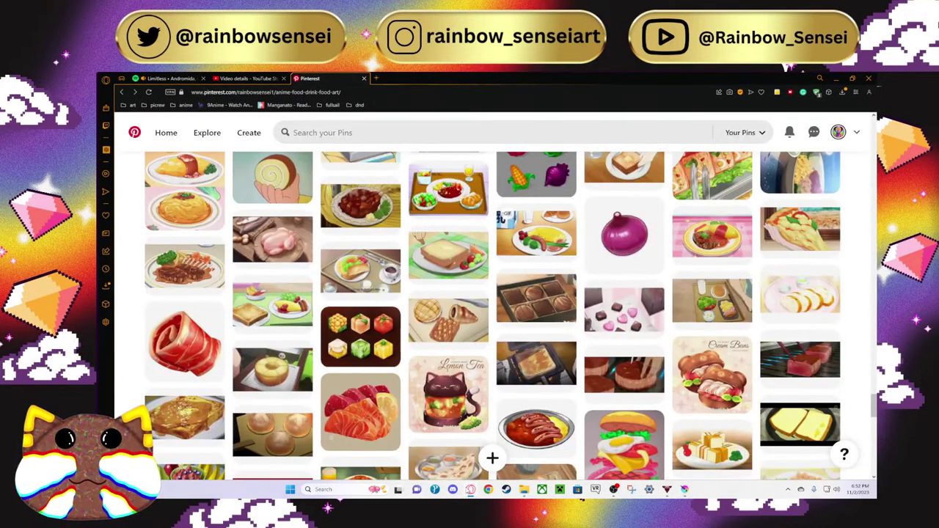
pyautogui.scroll(-5, 472, 278)
pyautogui.scroll(-3, 472, 278)
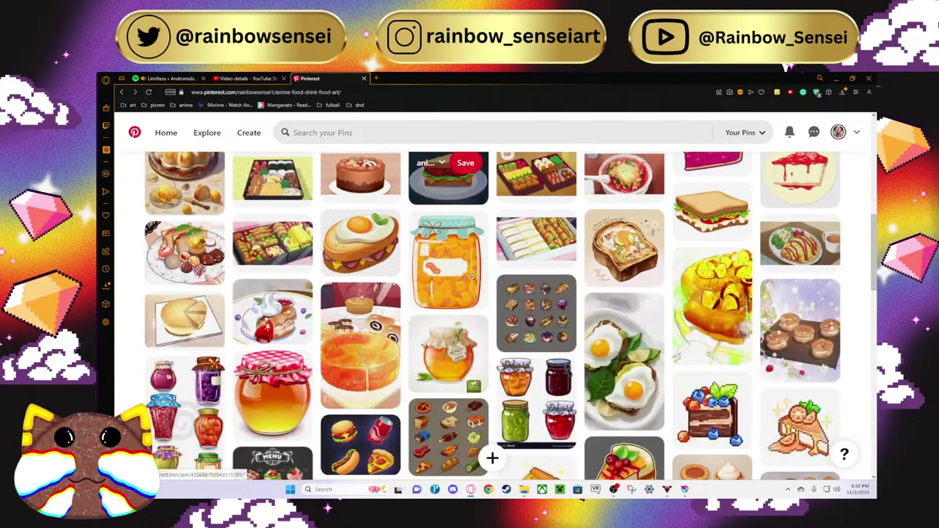
pyautogui.scroll(-4, 472, 277)
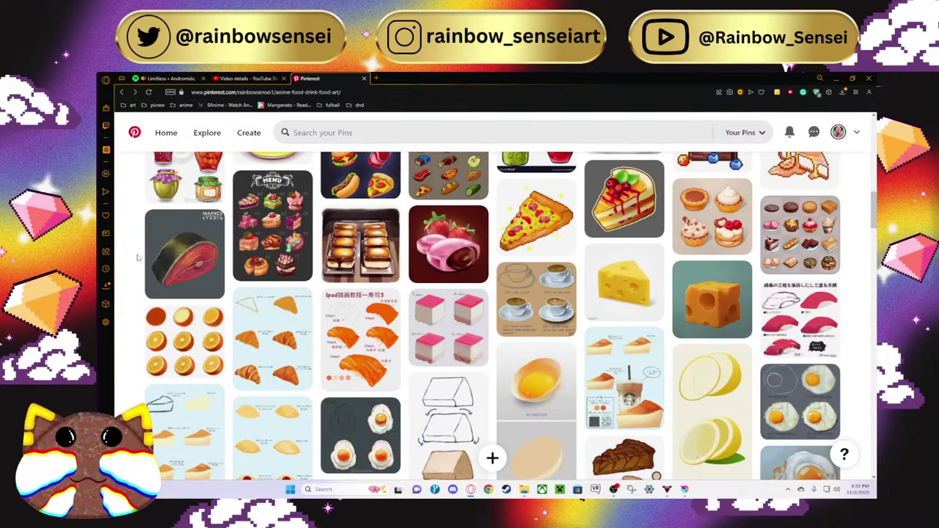
pyautogui.scroll(-10, 137, 257)
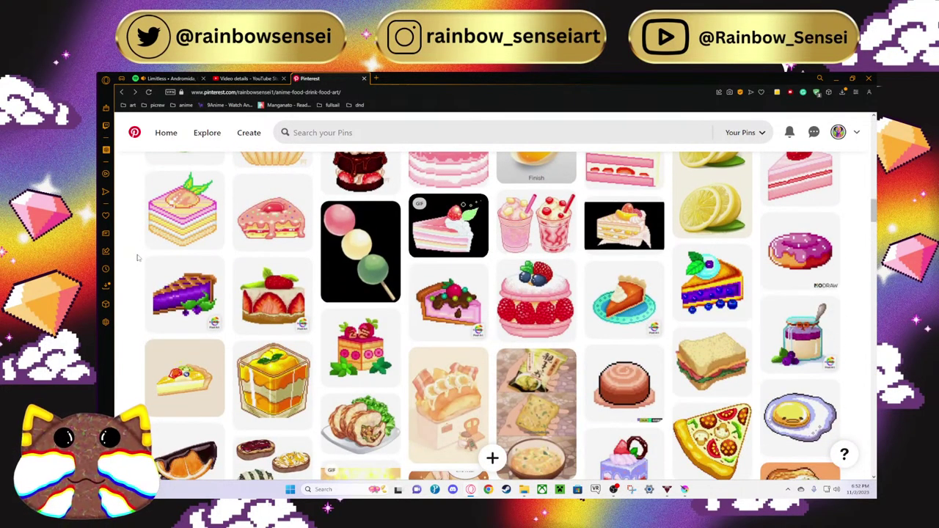
pyautogui.scroll(-2, 137, 257)
pyautogui.scroll(-3, 138, 257)
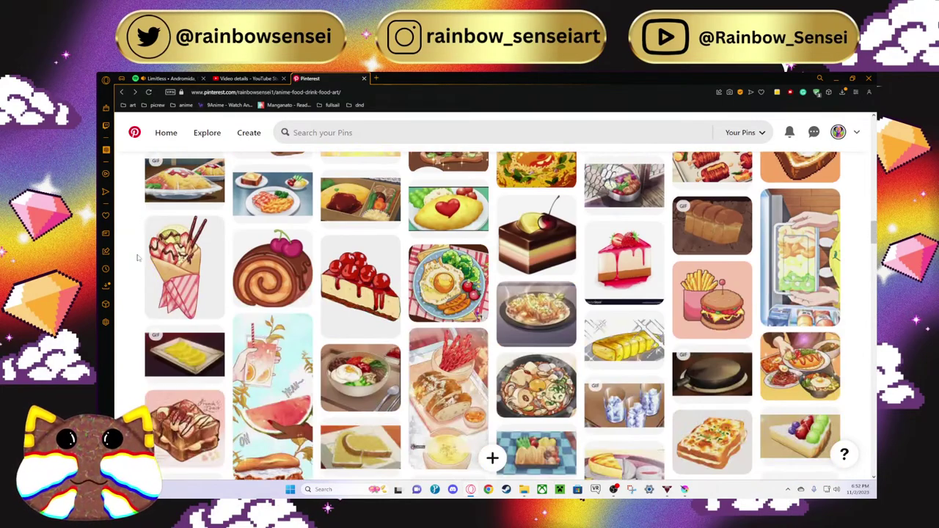
pyautogui.scroll(-3, 137, 256)
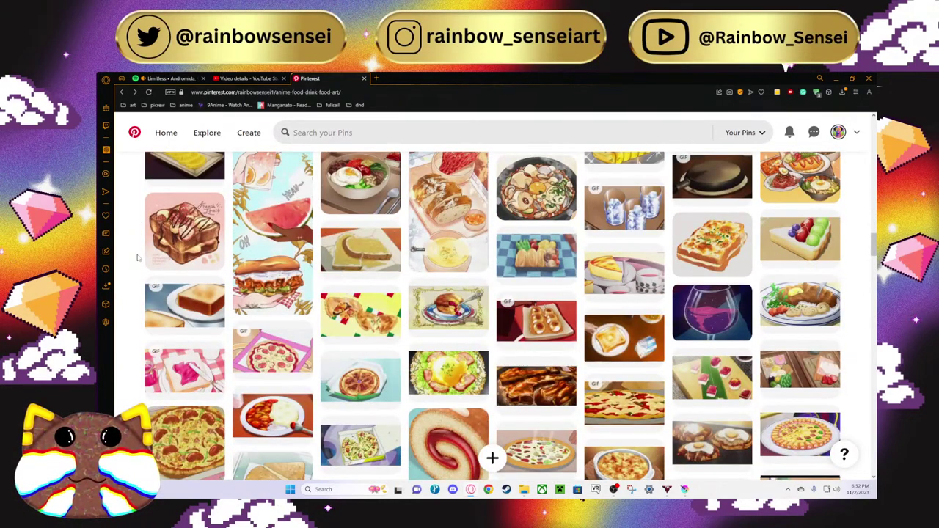
pyautogui.scroll(-3, 137, 256)
pyautogui.scroll(-3, 137, 257)
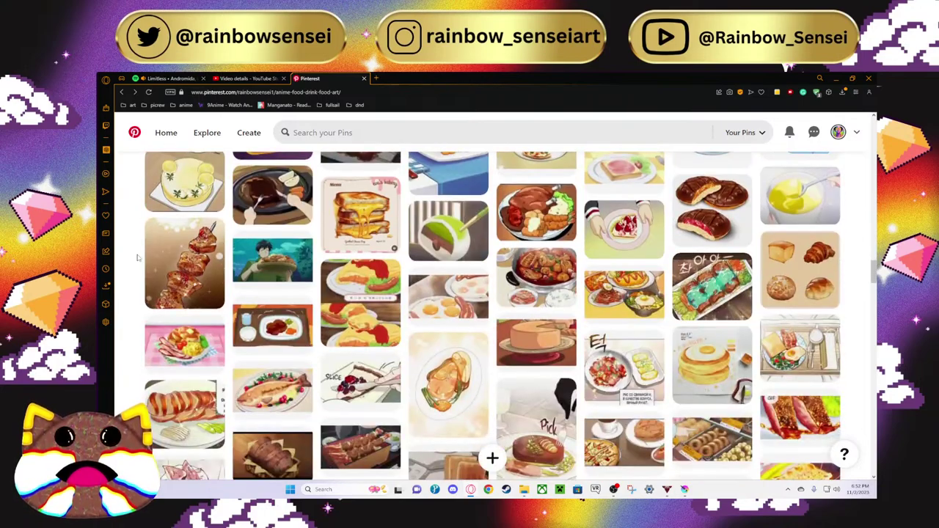
pyautogui.scroll(2, 137, 256)
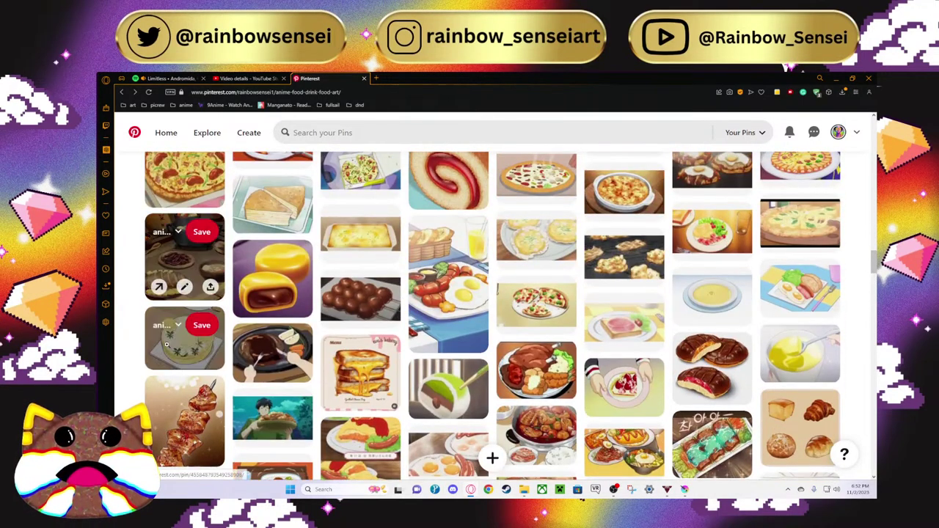
# Step: Open the lemon-topped cake pin, look at its related images and return to the food board
pyautogui.click(167, 344)
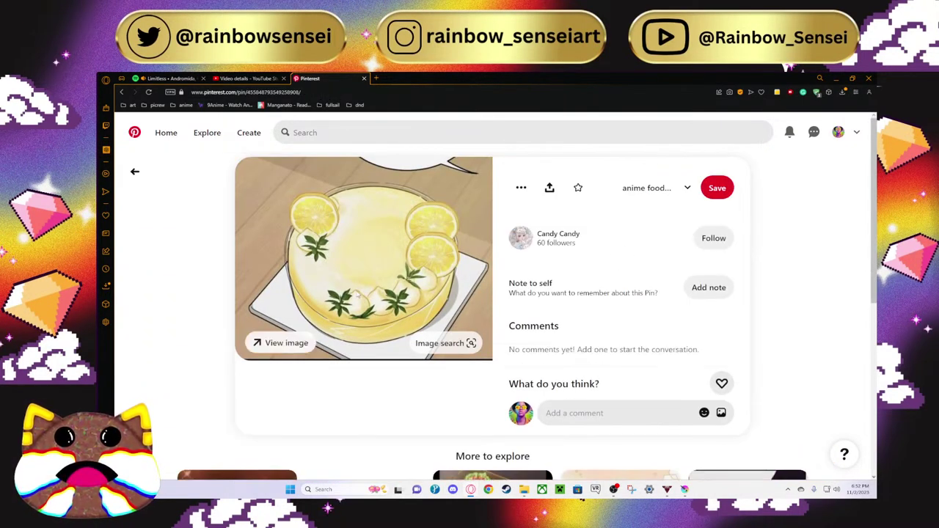
pyautogui.scroll(-3, 350, 294)
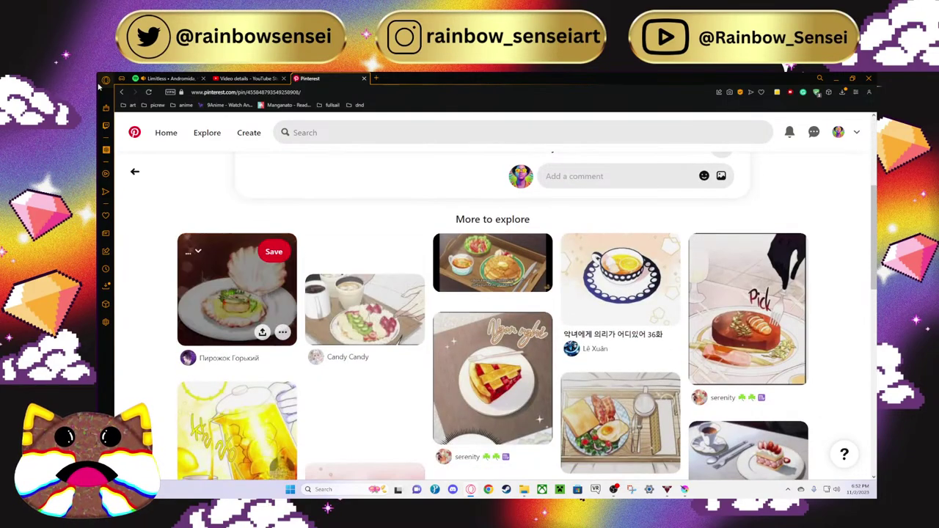
pyautogui.click(134, 170)
# Step: Look through the rest of the anime food and drink board's pins for a drawing reference
pyautogui.scroll(-3, 196, 253)
pyautogui.scroll(-15, 195, 250)
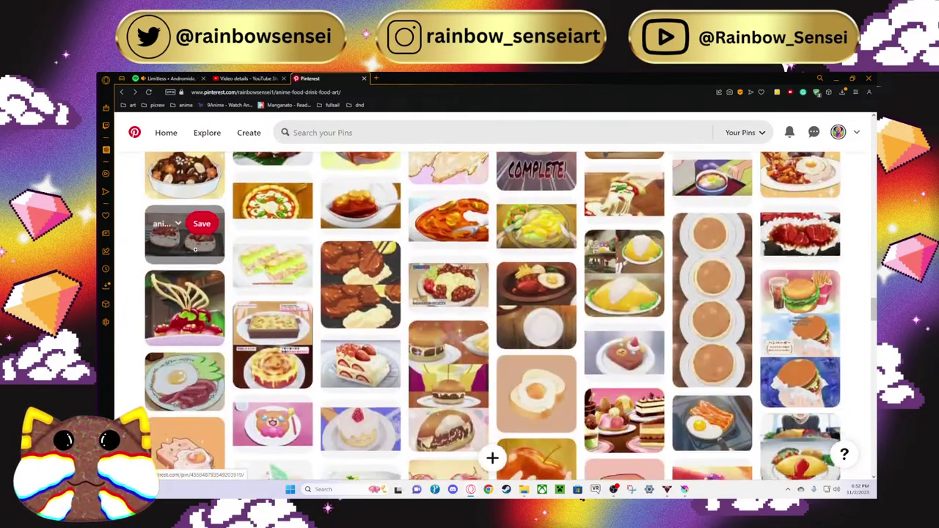
pyautogui.scroll(-15, 196, 250)
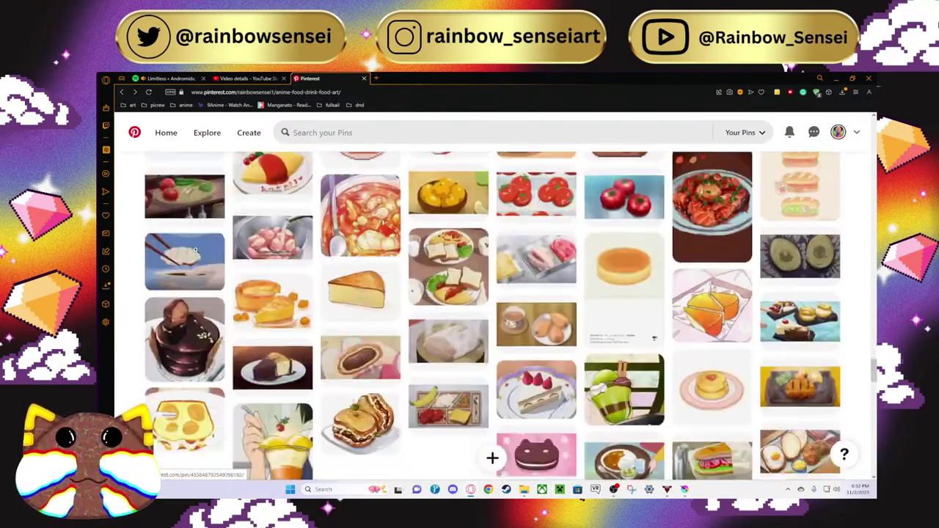
pyautogui.scroll(-15, 196, 250)
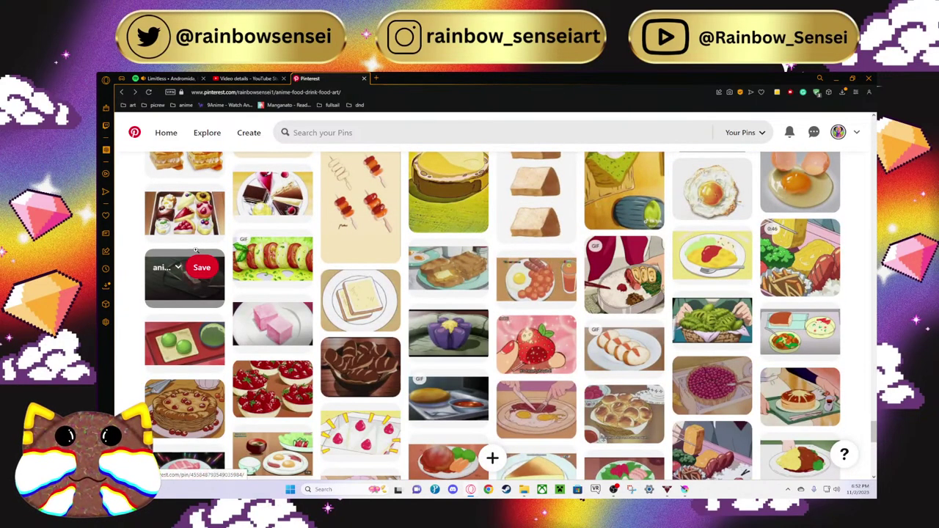
pyautogui.scroll(-3, 196, 249)
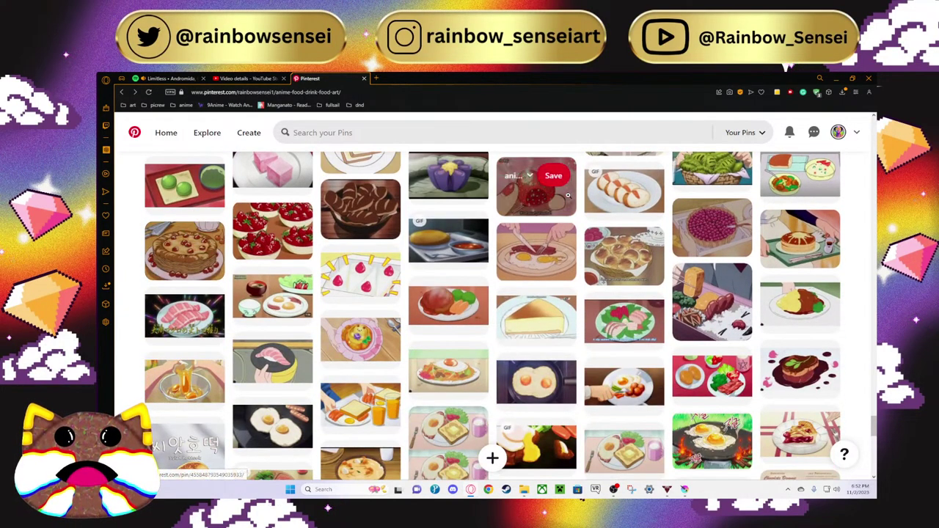
pyautogui.scroll(-3, 581, 341)
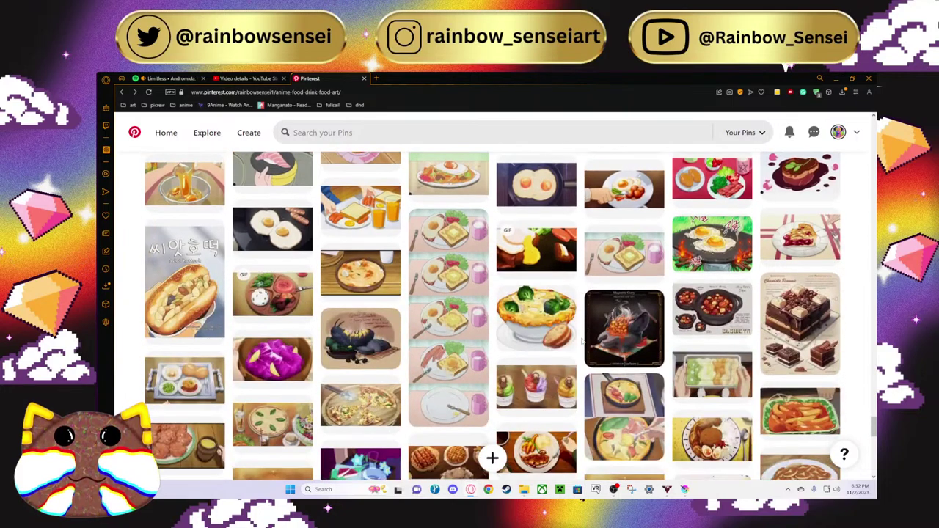
pyautogui.scroll(-4, 582, 339)
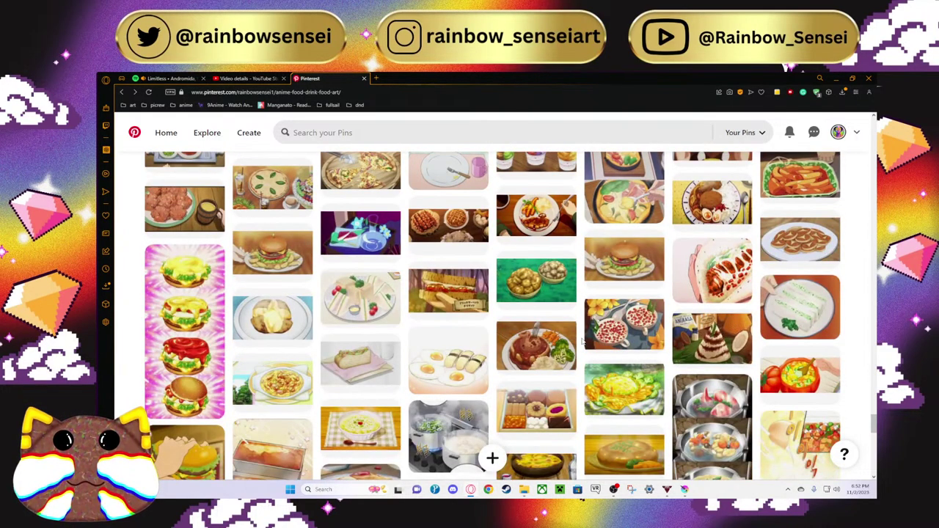
pyautogui.scroll(-4, 582, 341)
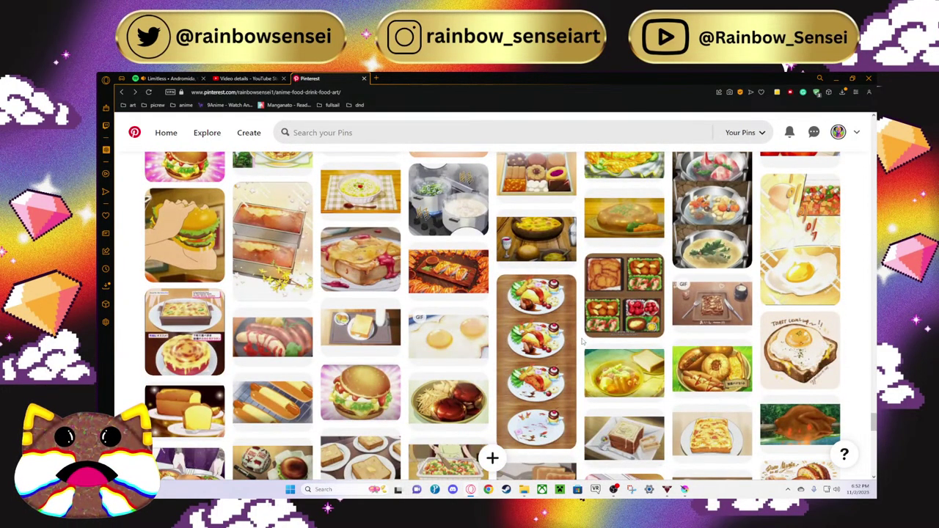
pyautogui.scroll(-3, 581, 341)
pyautogui.scroll(-4, 582, 340)
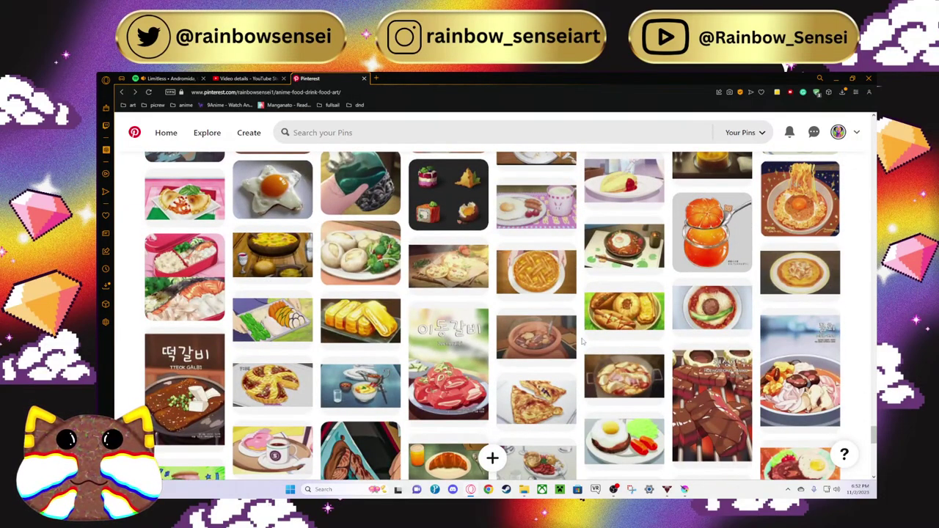
pyautogui.scroll(-4, 582, 341)
pyautogui.scroll(4, 582, 341)
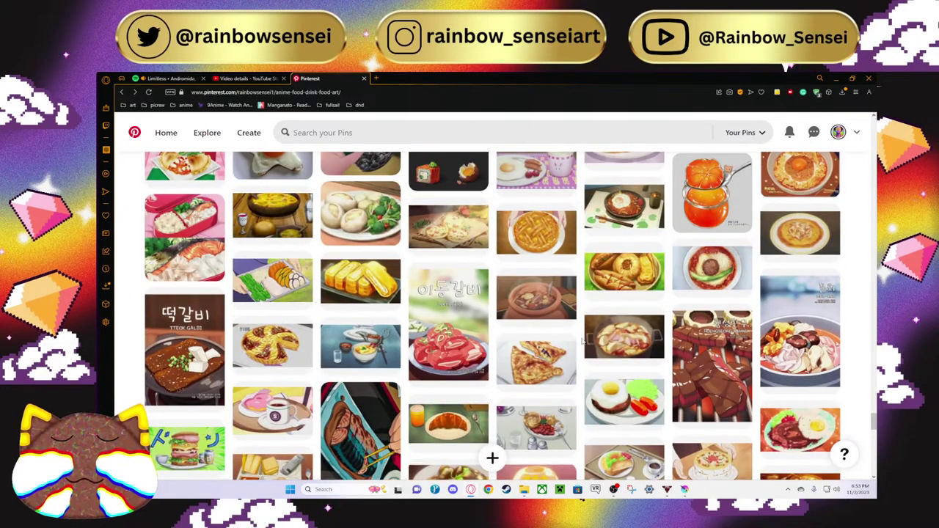
pyautogui.scroll(-3, 582, 342)
pyautogui.scroll(-10, 582, 340)
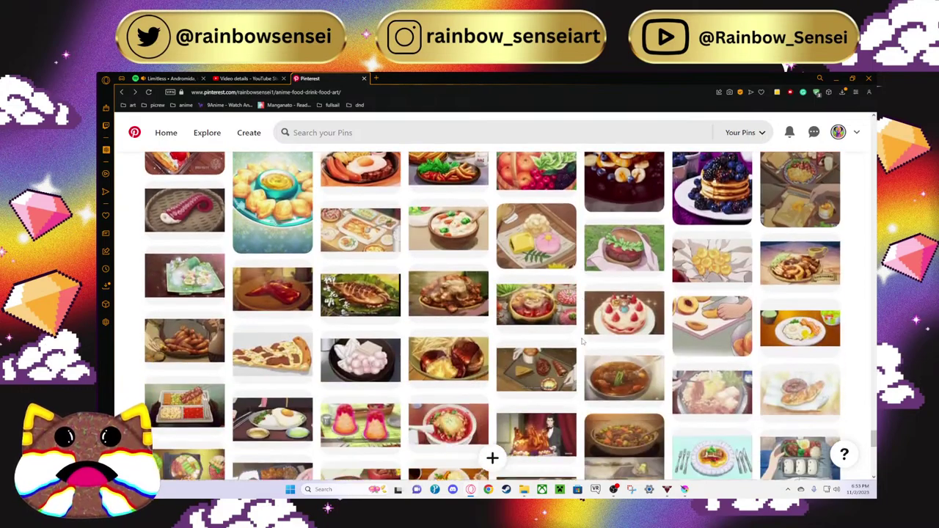
pyautogui.scroll(-3, 581, 341)
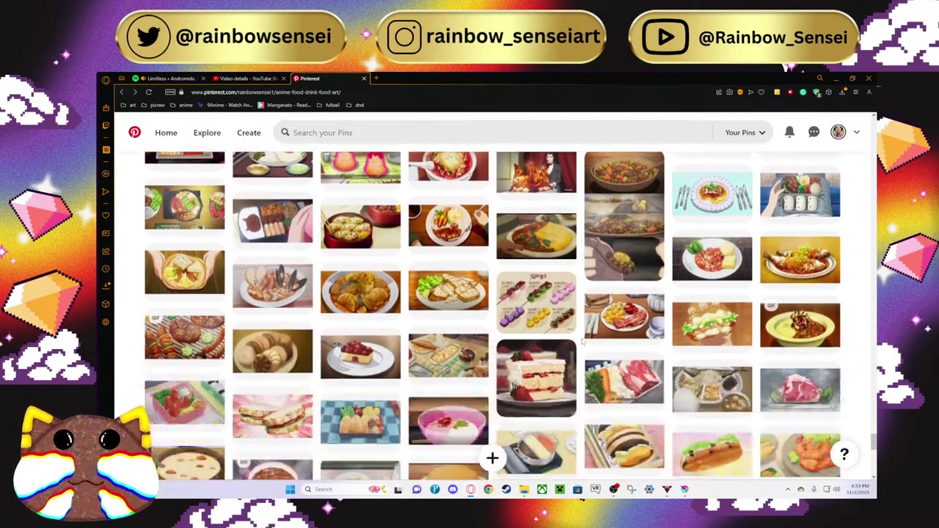
pyautogui.scroll(-5, 582, 341)
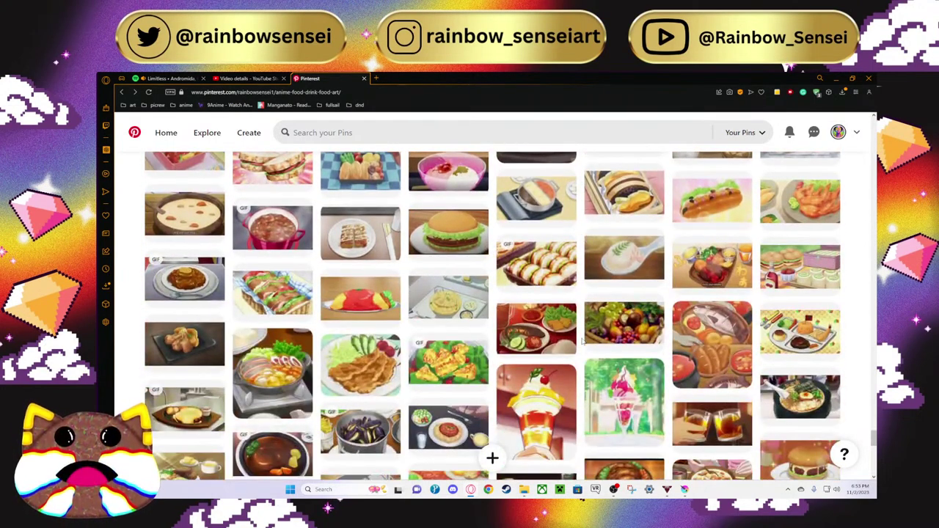
pyautogui.scroll(-5, 582, 341)
pyautogui.scroll(-4, 582, 341)
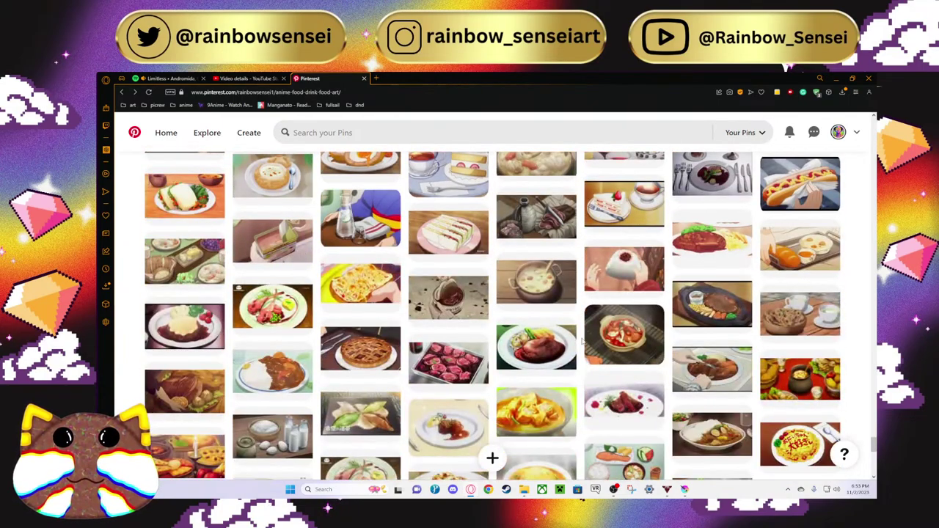
pyautogui.scroll(-5, 582, 340)
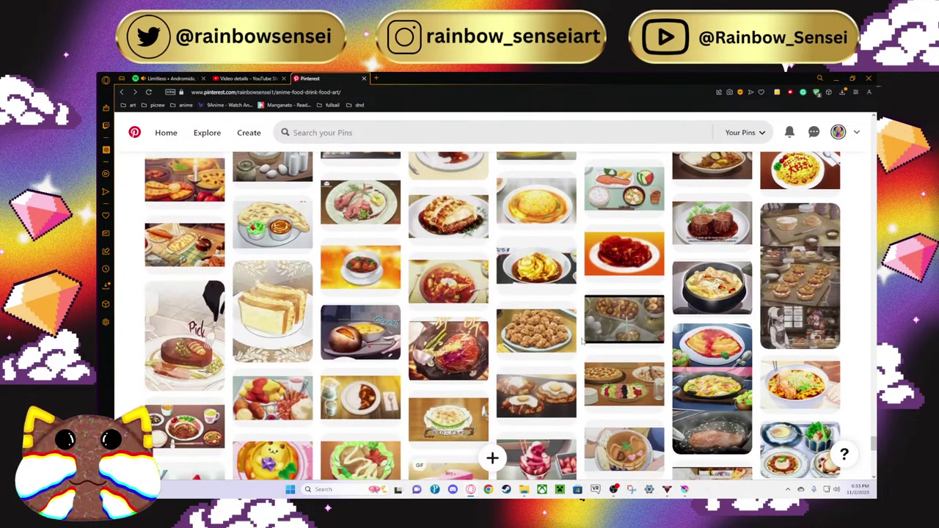
pyautogui.scroll(-4, 582, 341)
pyautogui.scroll(-4, 581, 341)
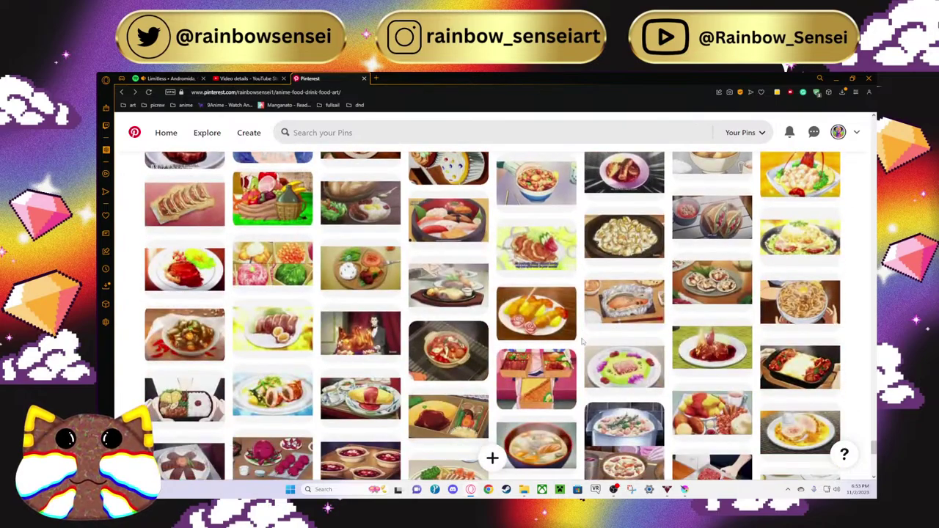
pyautogui.scroll(-4, 582, 340)
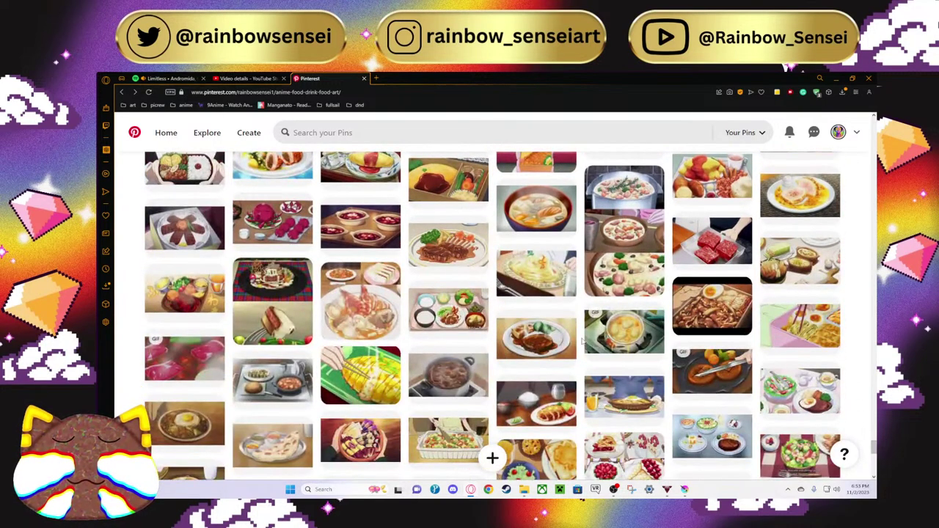
pyautogui.scroll(-5, 581, 341)
pyautogui.scroll(-5, 582, 341)
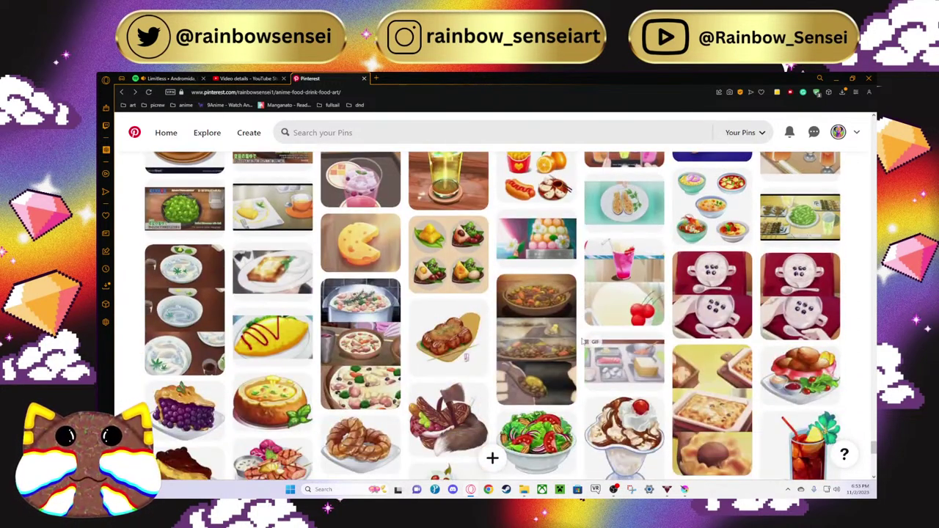
# Step: Open the material studying board from the profile's saved boards and look through its pins for a reference
pyautogui.click(837, 132)
pyautogui.scroll(-3, 385, 314)
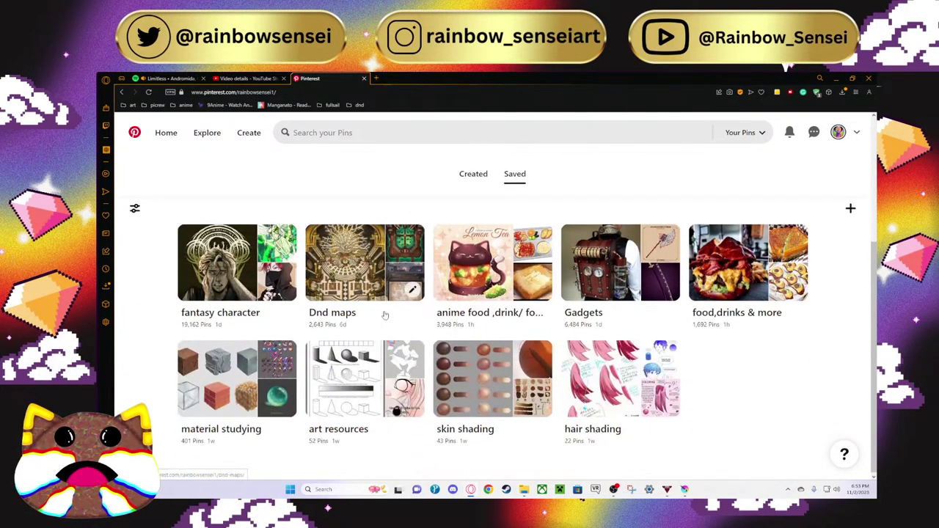
pyautogui.click(264, 385)
pyautogui.scroll(-10, 295, 276)
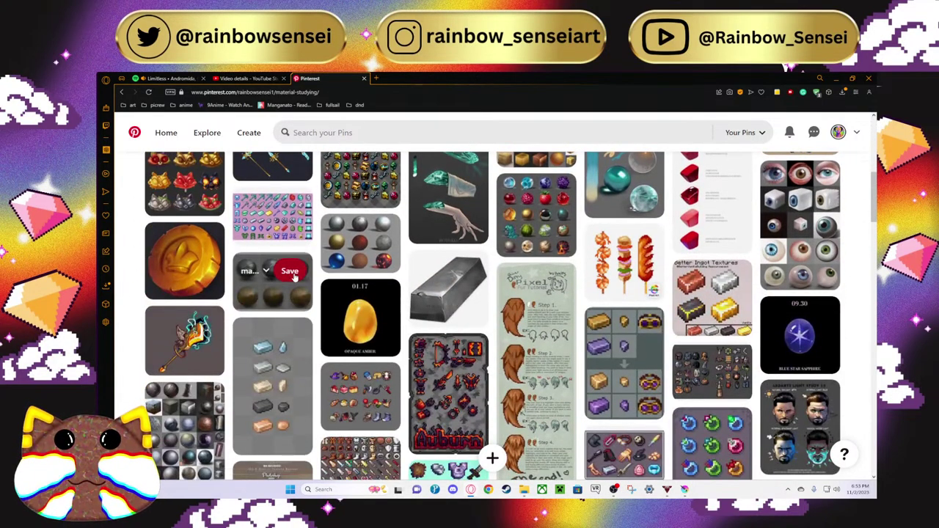
pyautogui.scroll(-3, 294, 276)
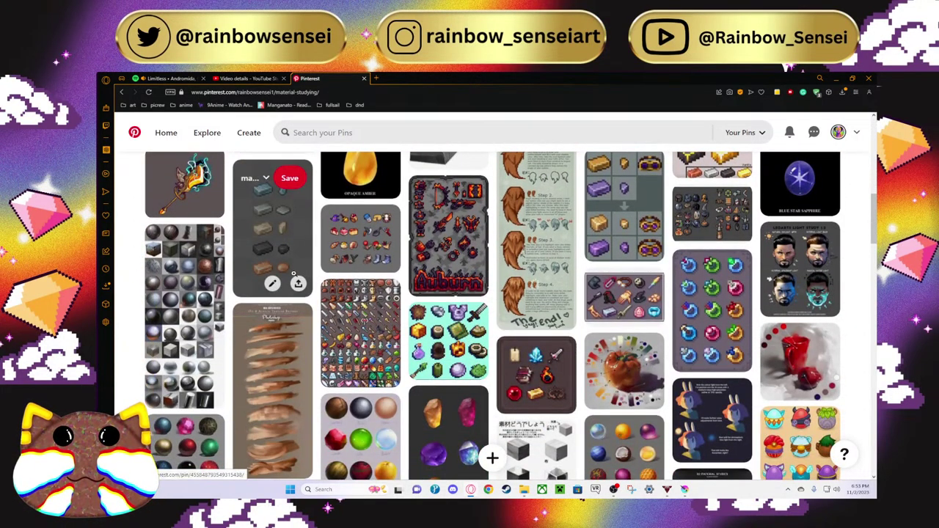
pyautogui.scroll(-3, 293, 277)
# Step: Switch to Krita and create a new portrait document of 2480 by 3508 pixels at 300 pixels per inch
pyautogui.moveTo(828, 80); pyautogui.dragTo(829, 81)
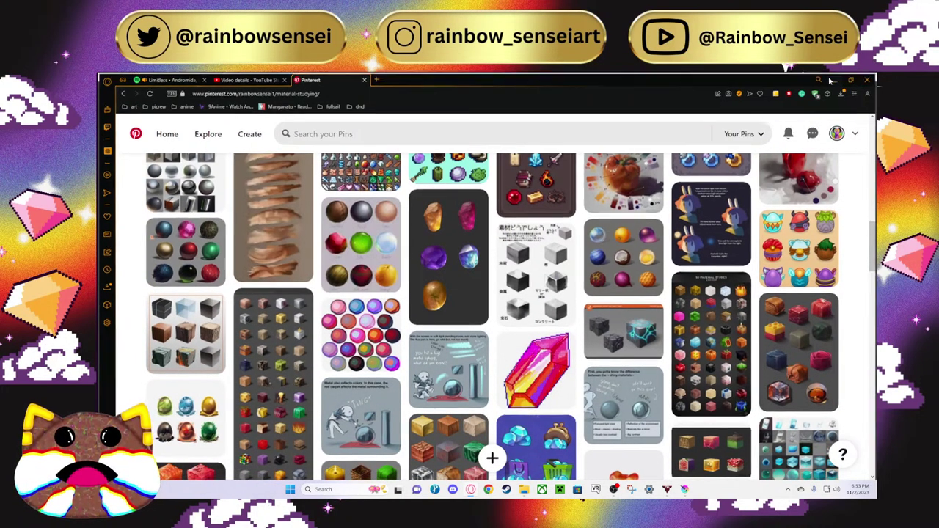
pyautogui.click(829, 81)
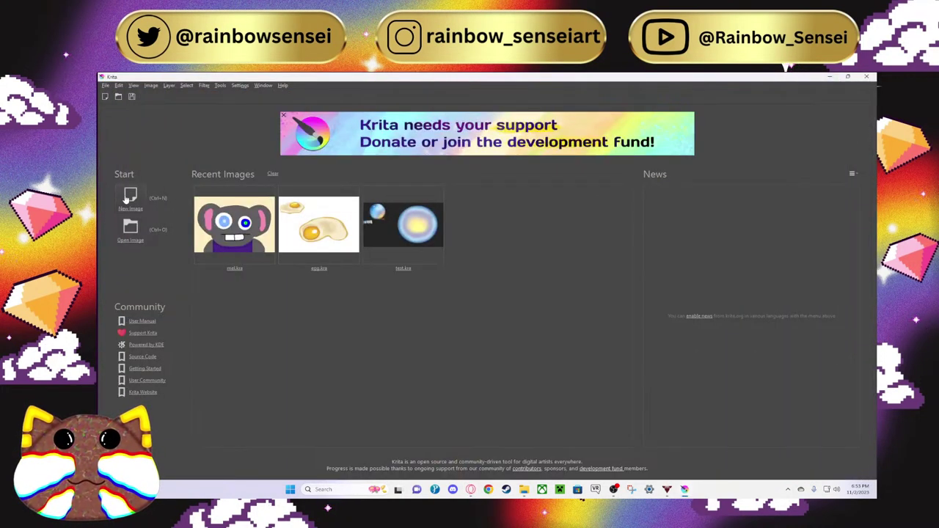
pyautogui.click(129, 196)
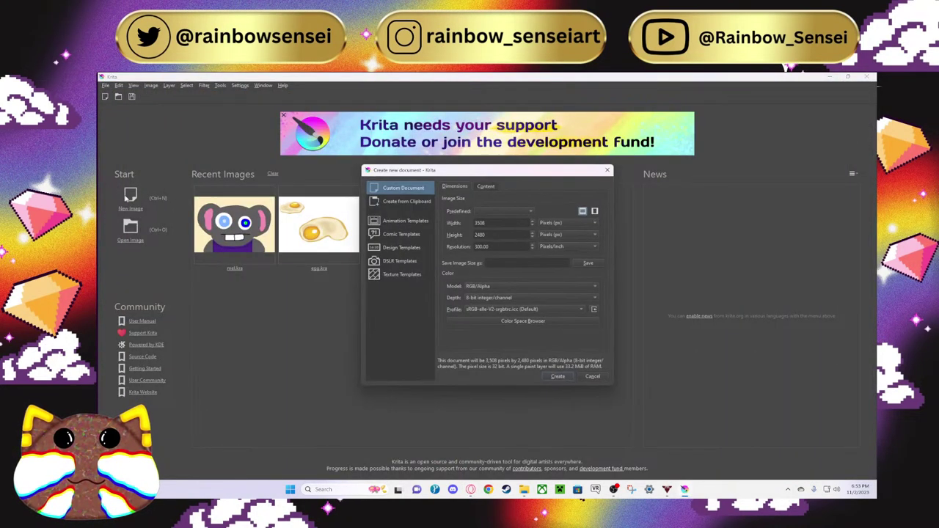
pyautogui.click(594, 211)
pyautogui.click(562, 376)
pyautogui.scroll(-2, 522, 329)
pyautogui.scroll(2, 523, 331)
pyautogui.scroll(-1, 522, 329)
pyautogui.scroll(1, 521, 329)
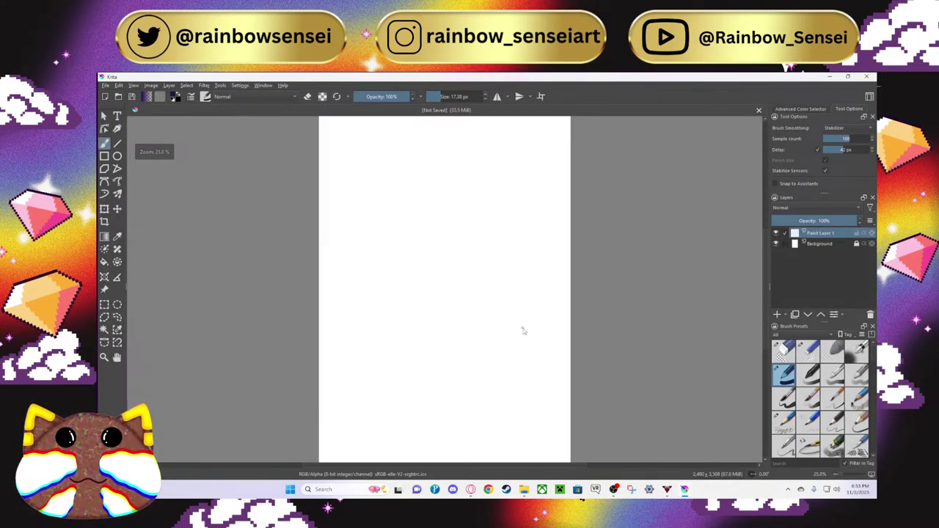
# Step: Unlock the Background layer, fill it entirely with dark purple and lock it again
pyautogui.click(857, 243)
pyautogui.click(835, 244)
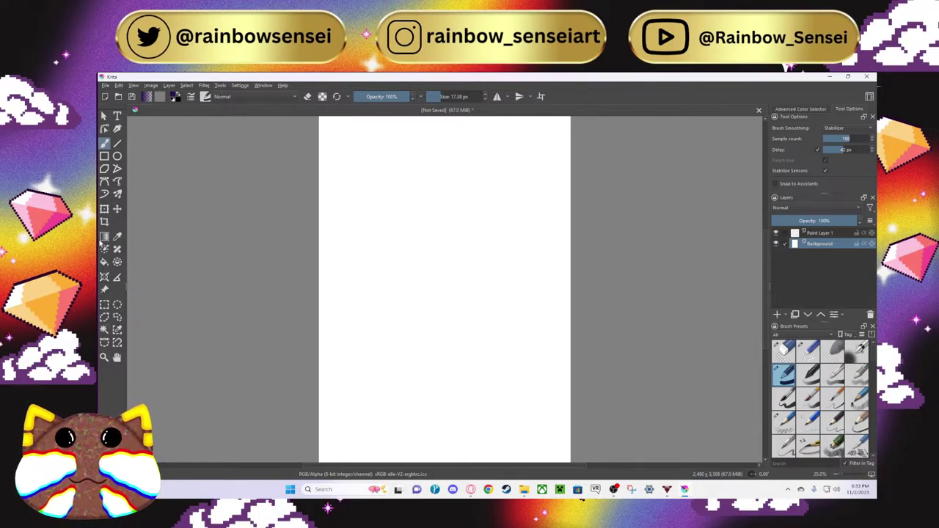
pyautogui.click(104, 261)
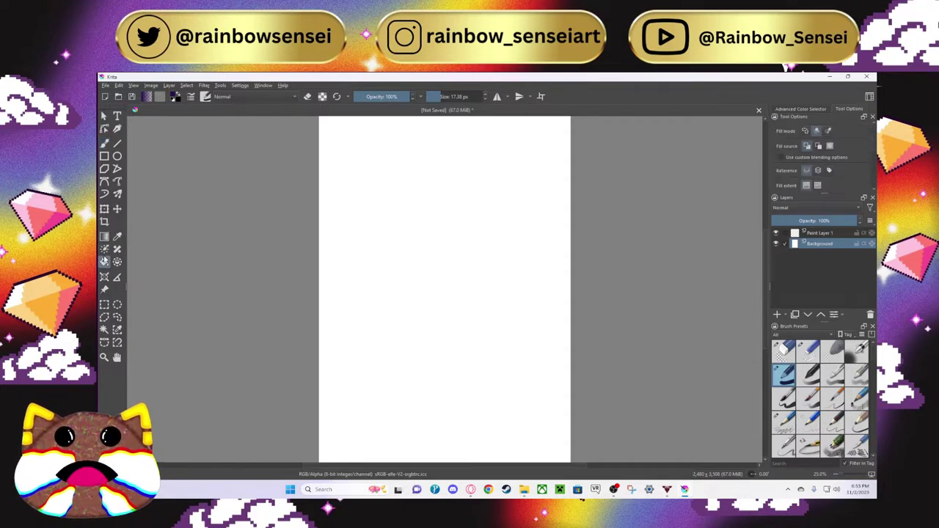
pyautogui.click(351, 231)
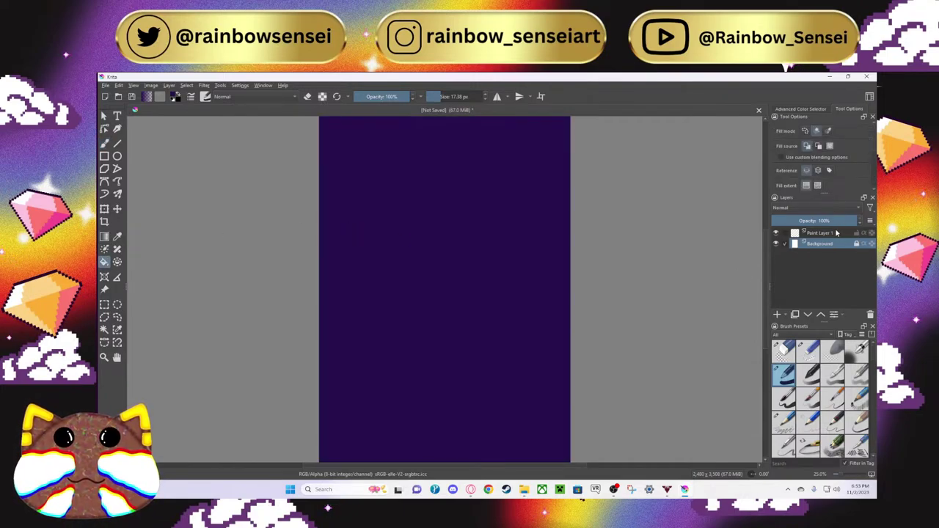
# Step: Make Paint Layer 1 the active layer and set the foreground color to Deep carmine (#7f0000)
pyautogui.click(837, 232)
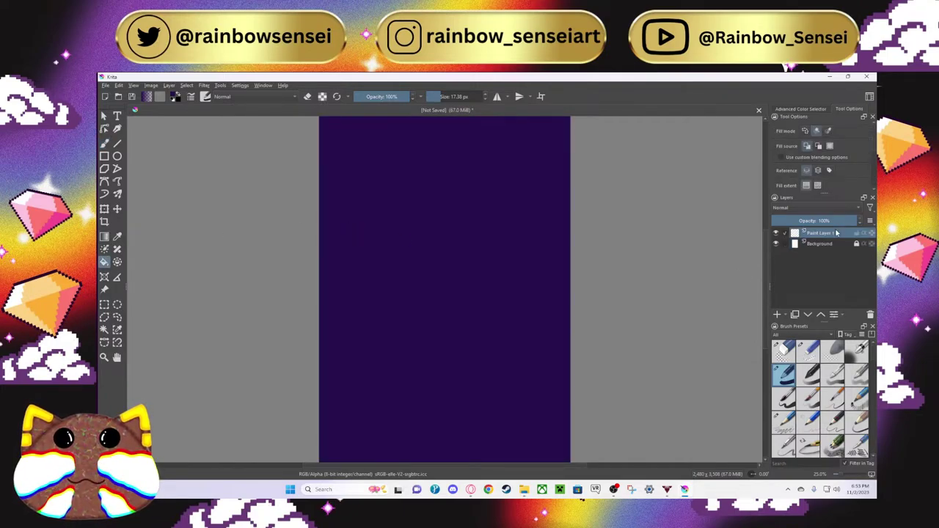
pyautogui.click(146, 97)
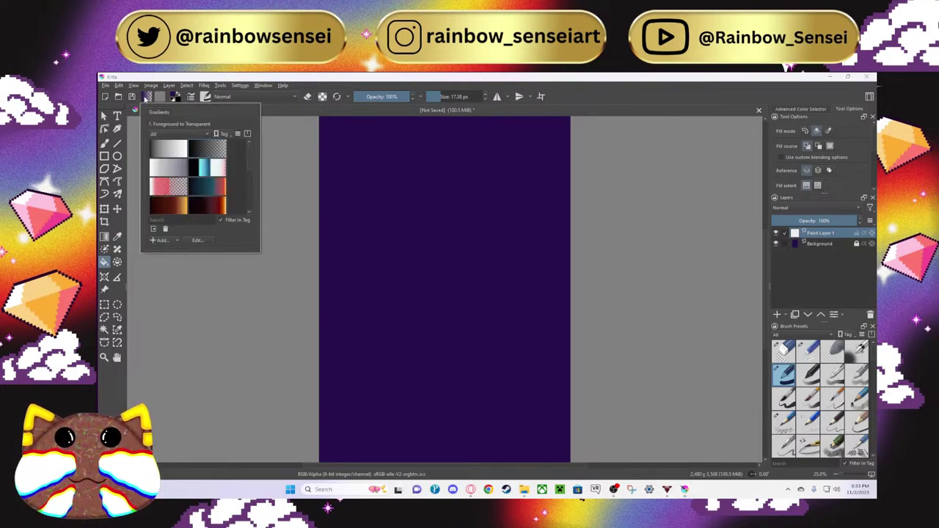
pyautogui.click(173, 97)
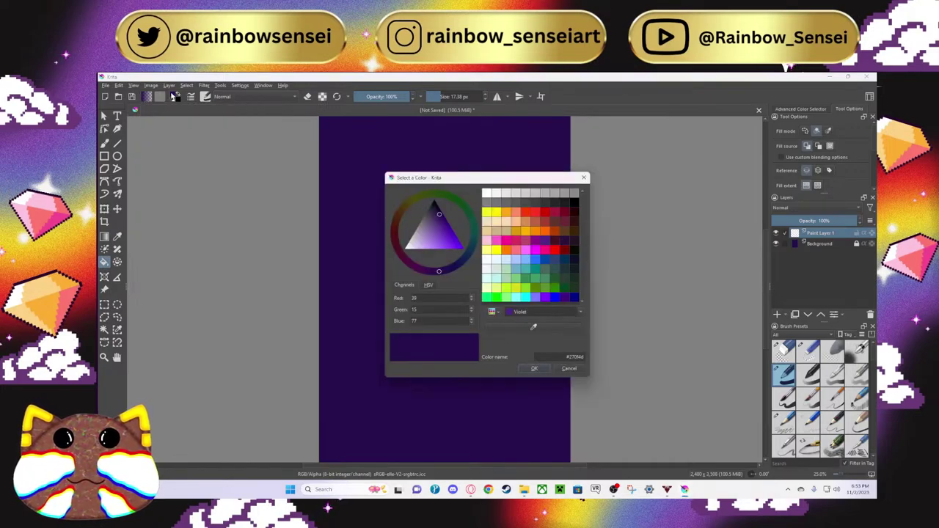
pyautogui.click(556, 252)
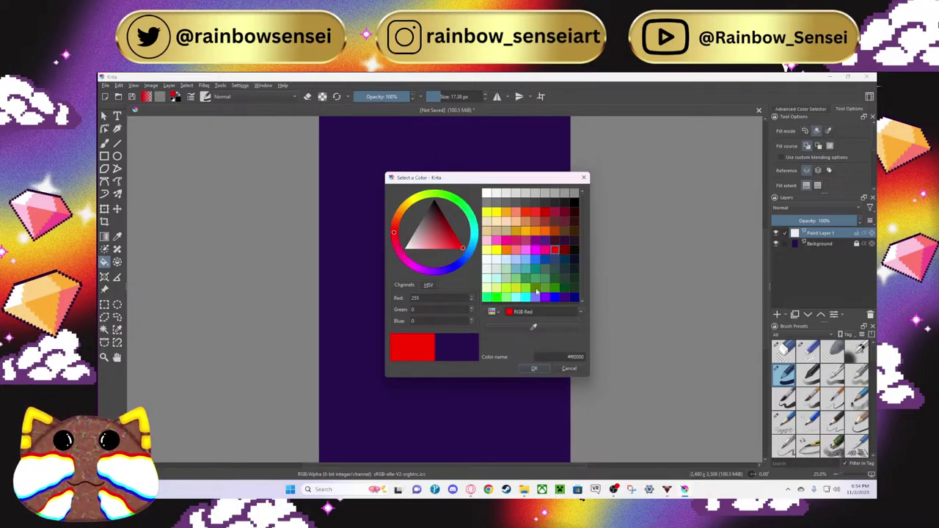
pyautogui.click(565, 252)
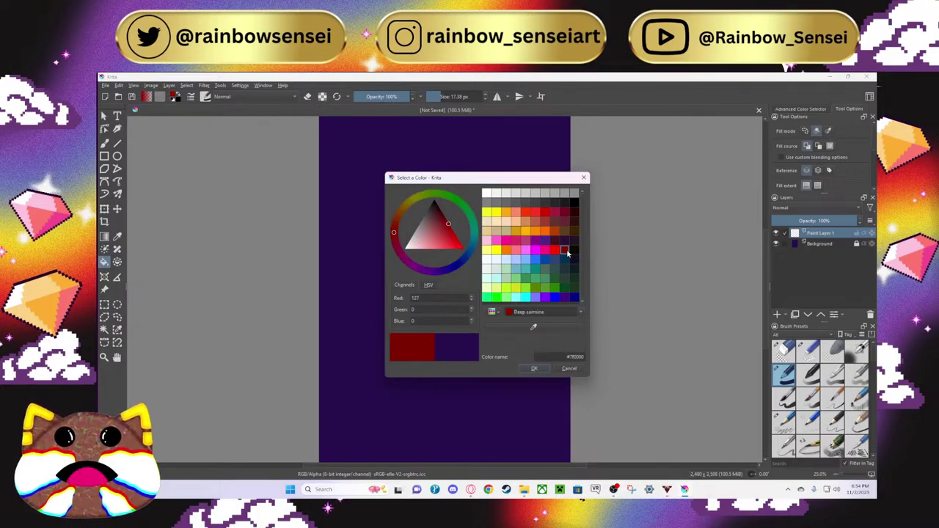
pyautogui.click(541, 367)
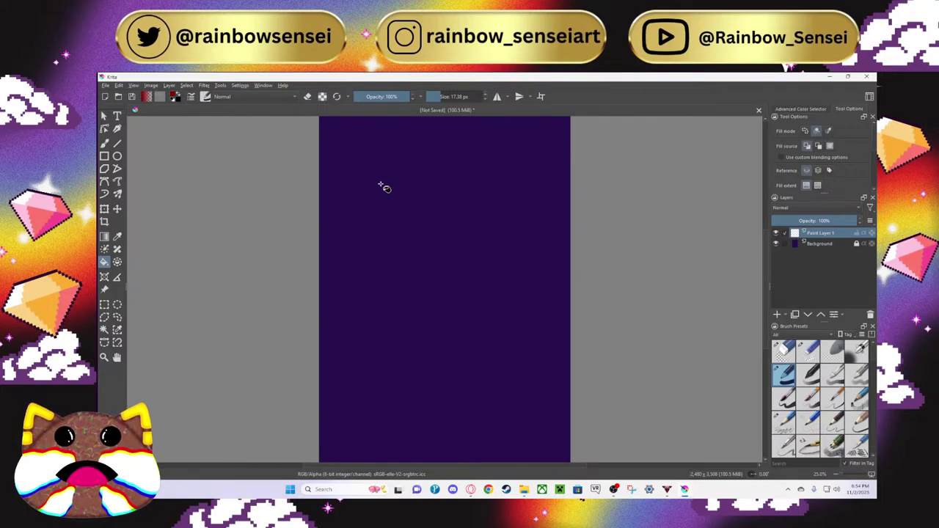
# Step: Draw a tall dark red ellipse outline on Paint Layer 1 and move it slightly up and left to center it on the canvas
pyautogui.click(117, 156)
pyautogui.moveTo(367, 157)
pyautogui.mouseDown()
pyautogui.moveTo(538, 440)
pyautogui.moveTo(537, 454)
pyautogui.mouseUp()
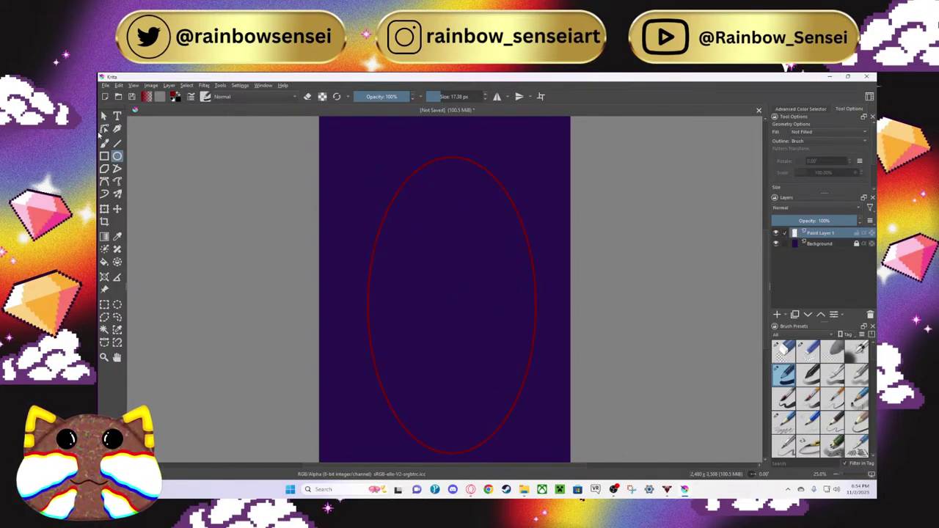
pyautogui.click(104, 209)
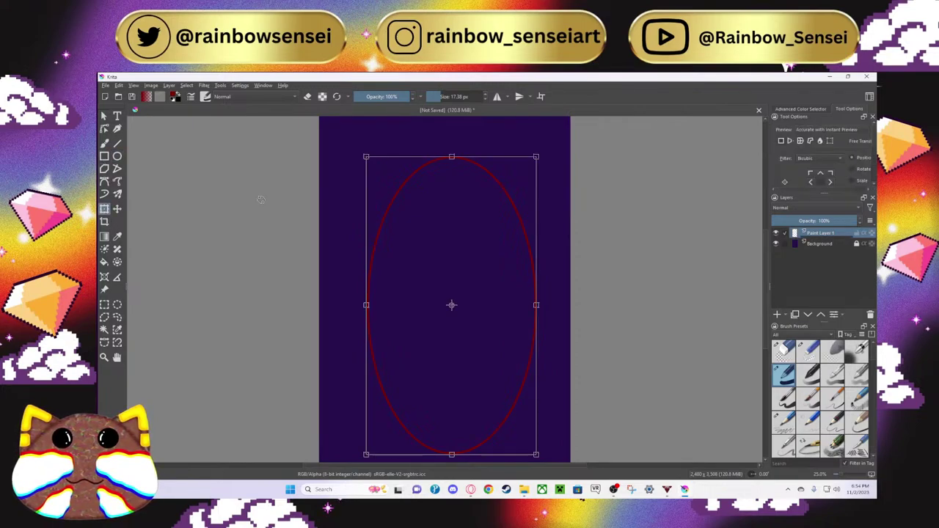
pyautogui.moveTo(375, 183)
pyautogui.mouseDown()
pyautogui.moveTo(367, 174)
pyautogui.moveTo(374, 168)
pyautogui.mouseUp()
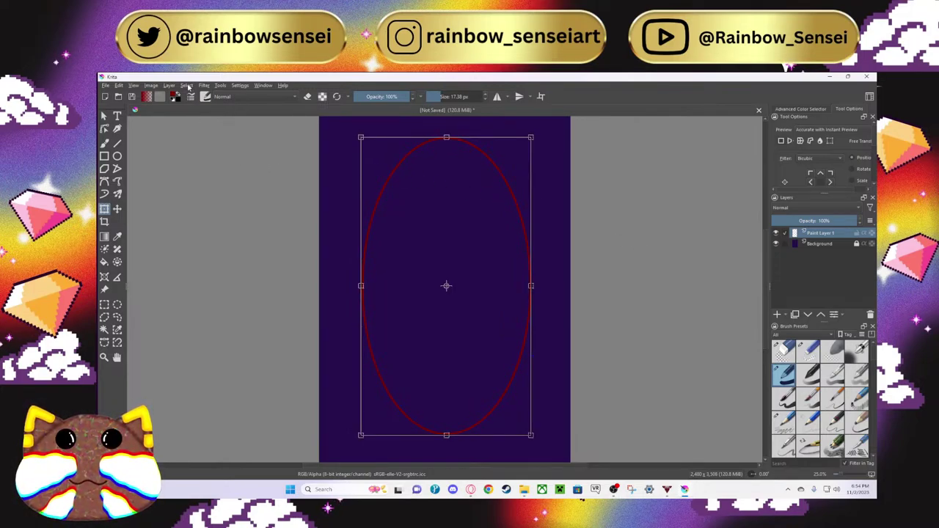
pyautogui.click(103, 116)
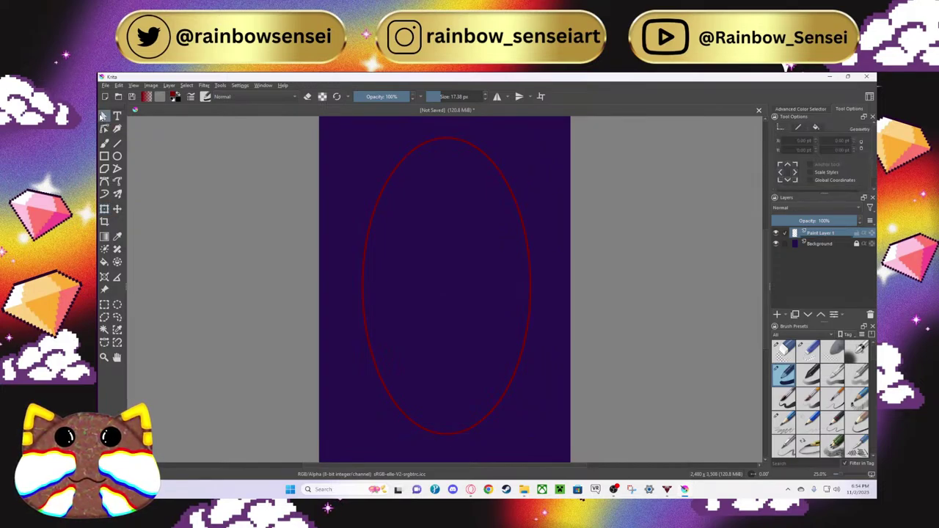
# Step: Duplicate Paint Layer 1 and fill the inside of the ellipse on the copy with dark red
pyautogui.rightClick(834, 235)
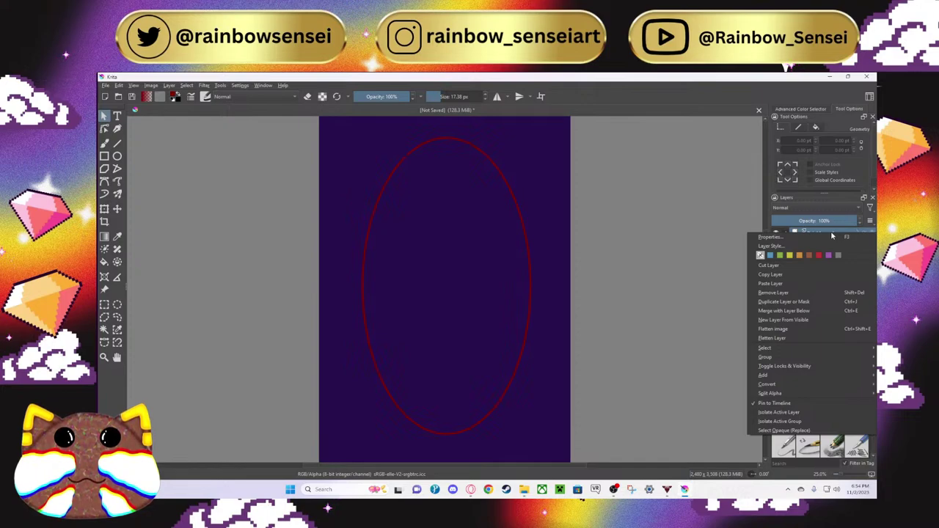
pyautogui.click(805, 302)
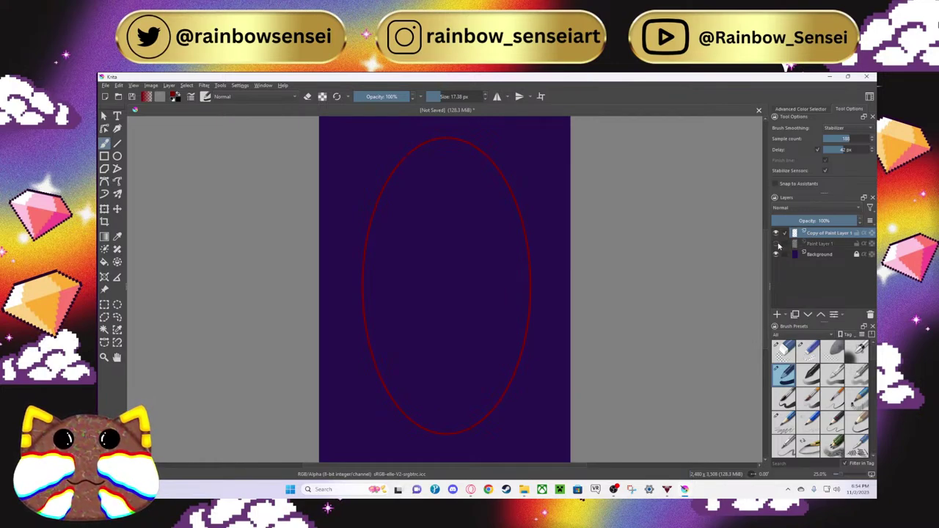
pyautogui.moveTo(808, 236)
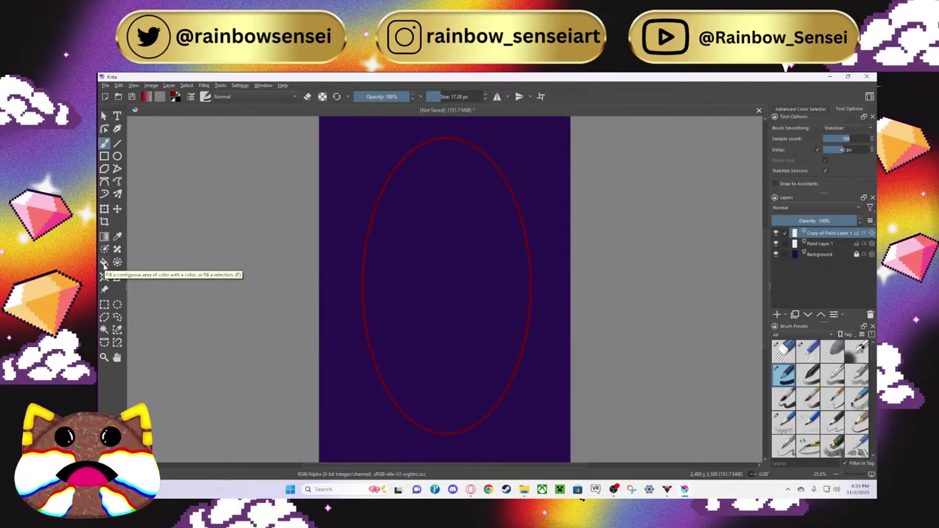
pyautogui.click(104, 262)
pyautogui.click(424, 270)
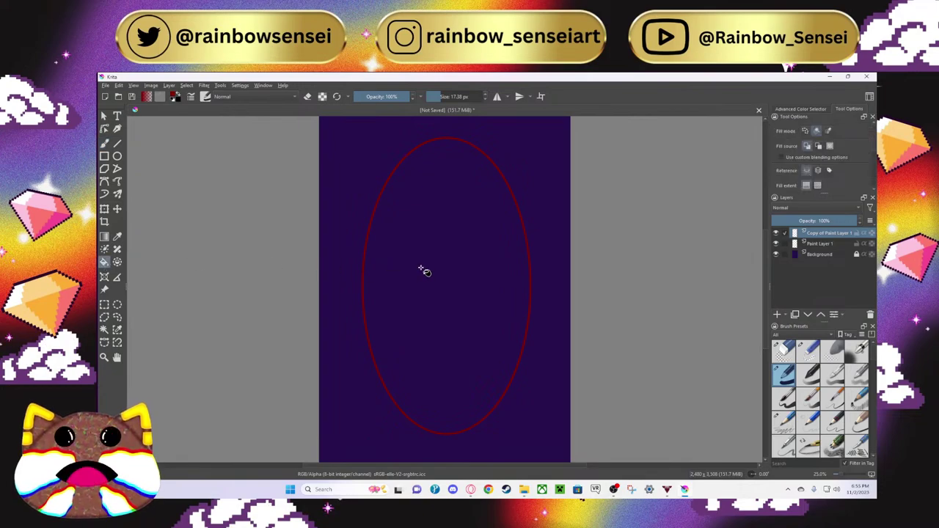
pyautogui.scroll(2, 425, 272)
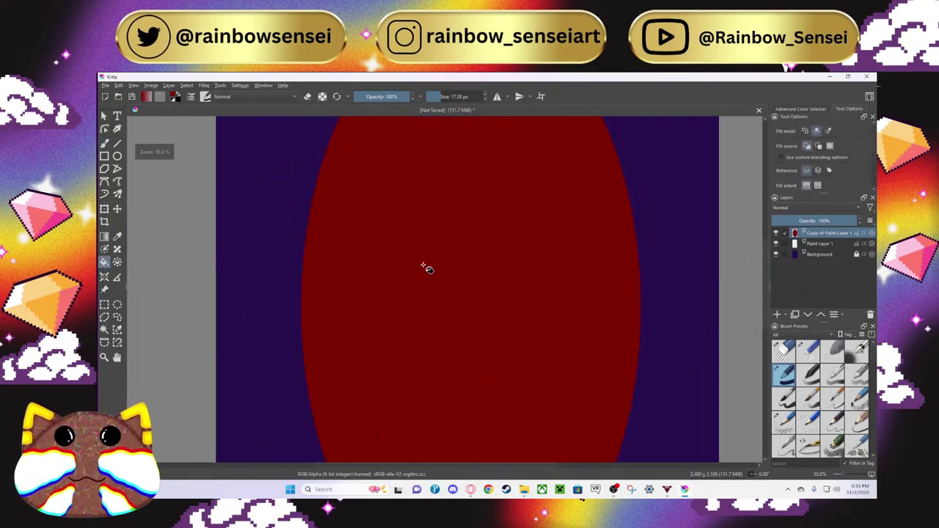
pyautogui.scroll(-2, 428, 268)
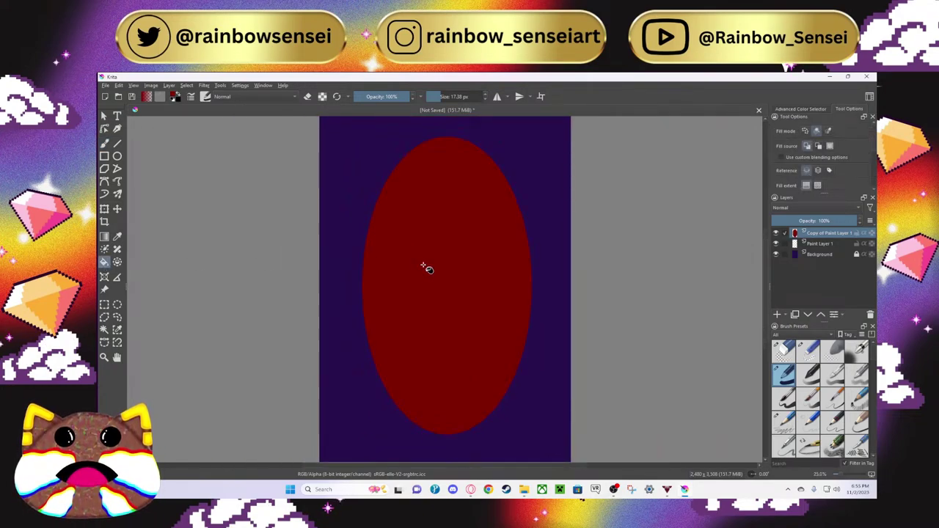
# Step: Set the freehand brush size to 88.75 px and its brush smoothing to None
pyautogui.scroll(2, 426, 268)
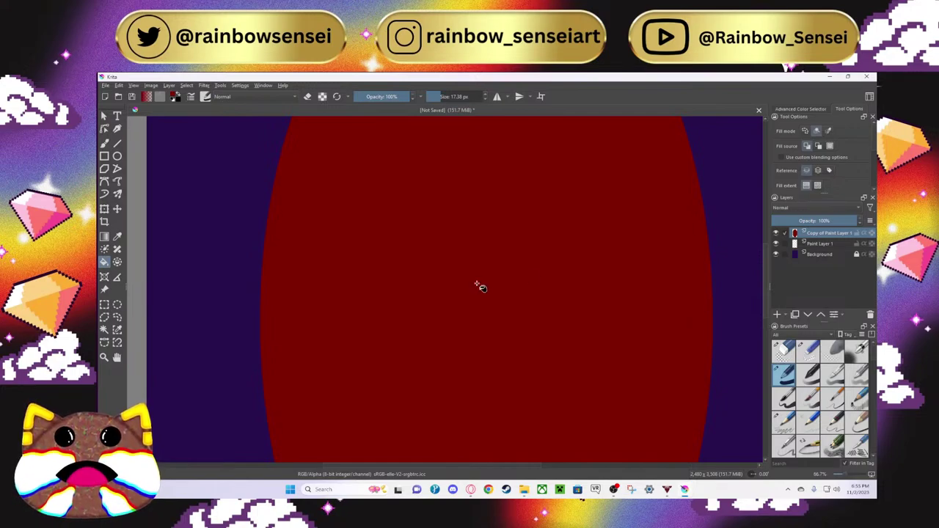
pyautogui.click(105, 142)
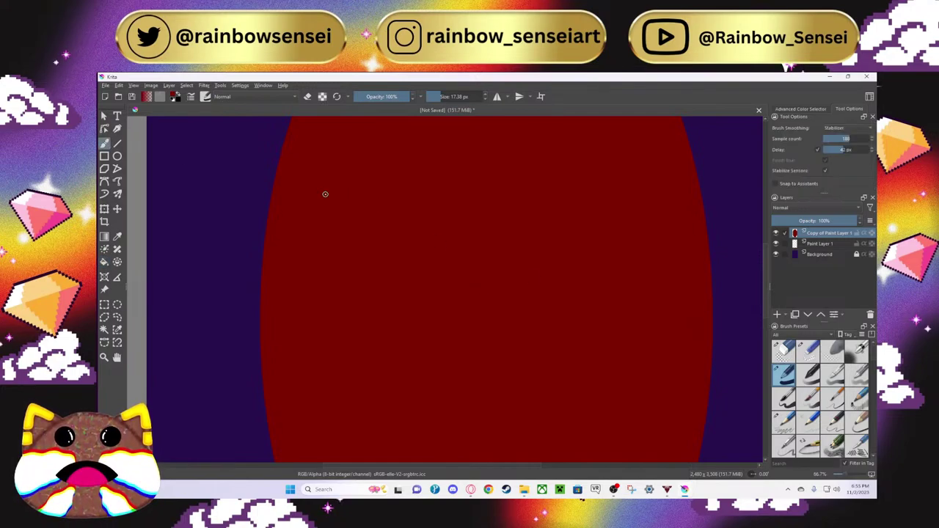
pyautogui.moveTo(440, 98); pyautogui.dragTo(538, 117)
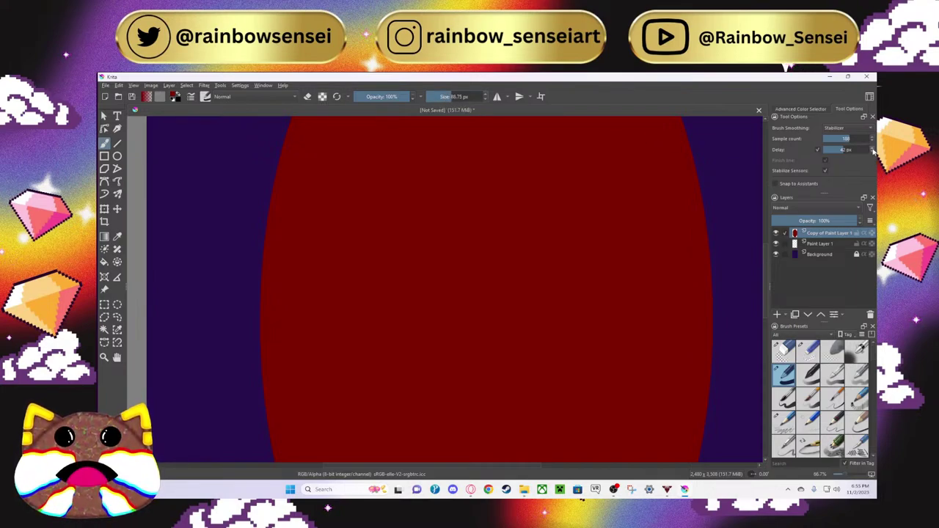
pyautogui.click(851, 129)
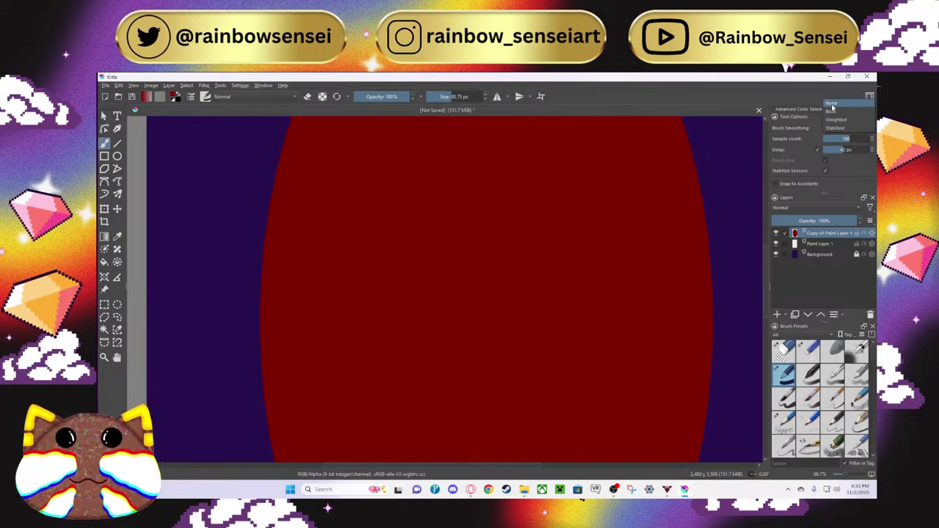
pyautogui.click(831, 107)
# Step: Inspect the ellipse's left edge, undo the last brush stroke and check the edge with Paint Layer 1 hidden and shown again
pyautogui.scroll(2, 289, 216)
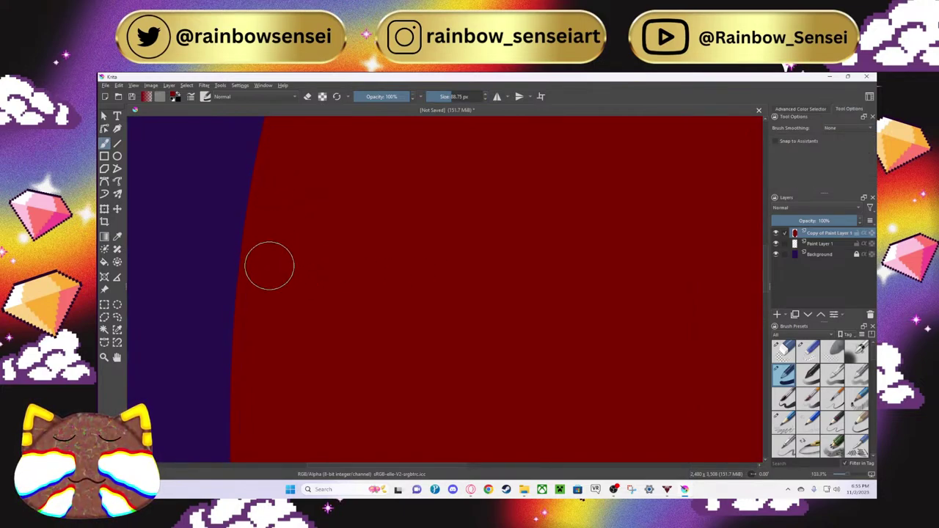
pyautogui.scroll(-1, 267, 298)
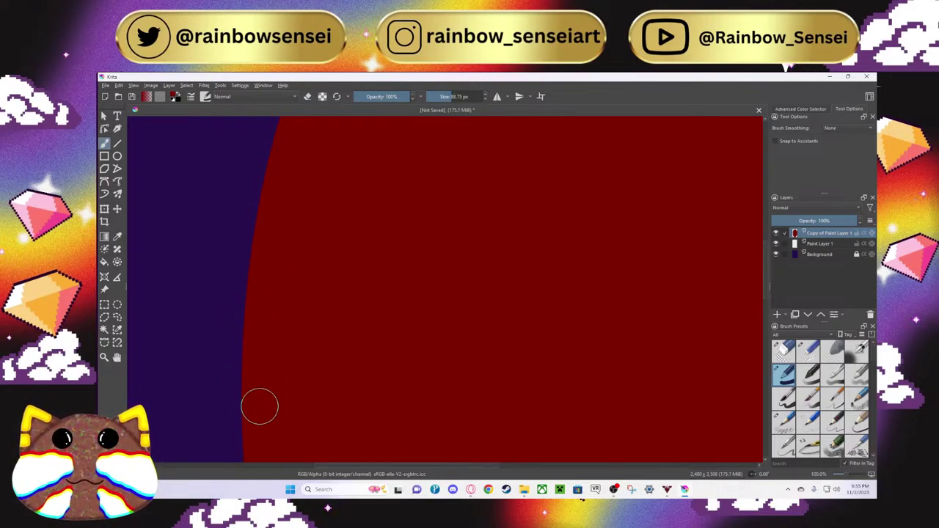
pyautogui.scroll(-1, 278, 429)
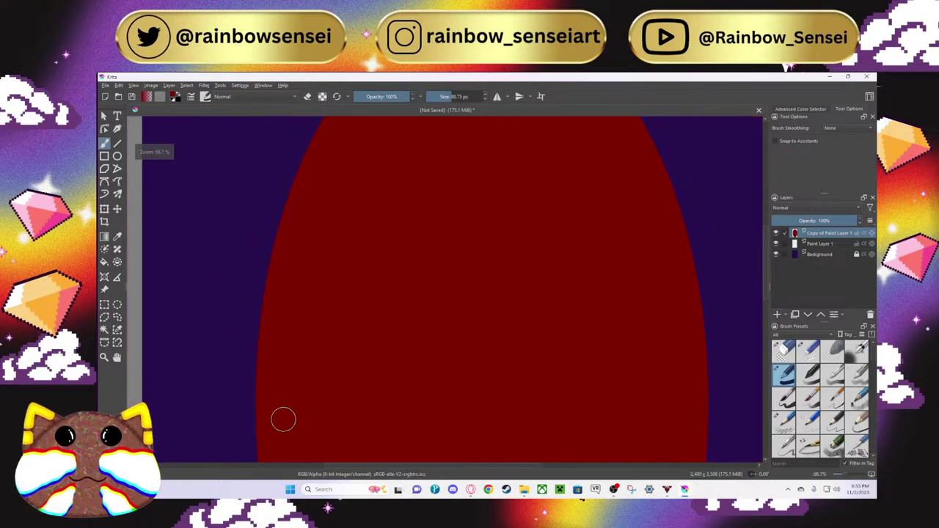
pyautogui.scroll(1, 288, 300)
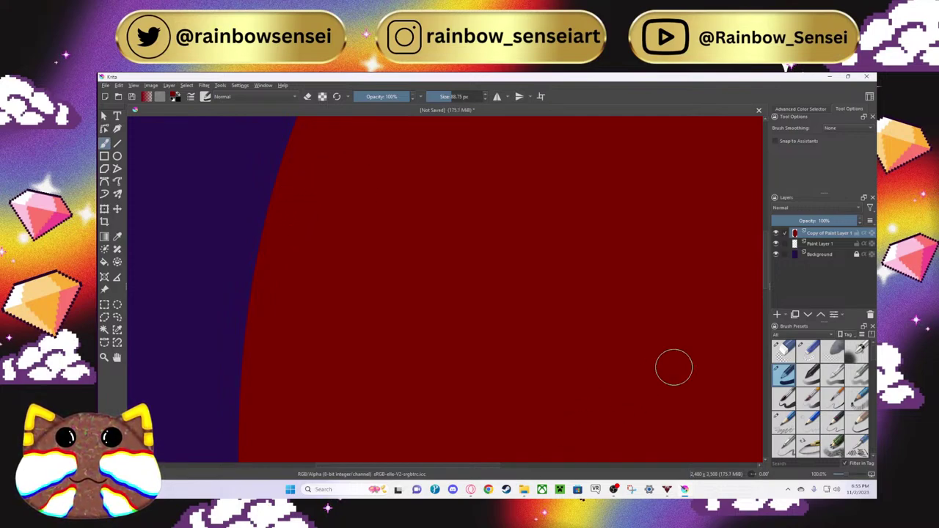
pyautogui.hotkey('ctrl', 'z')
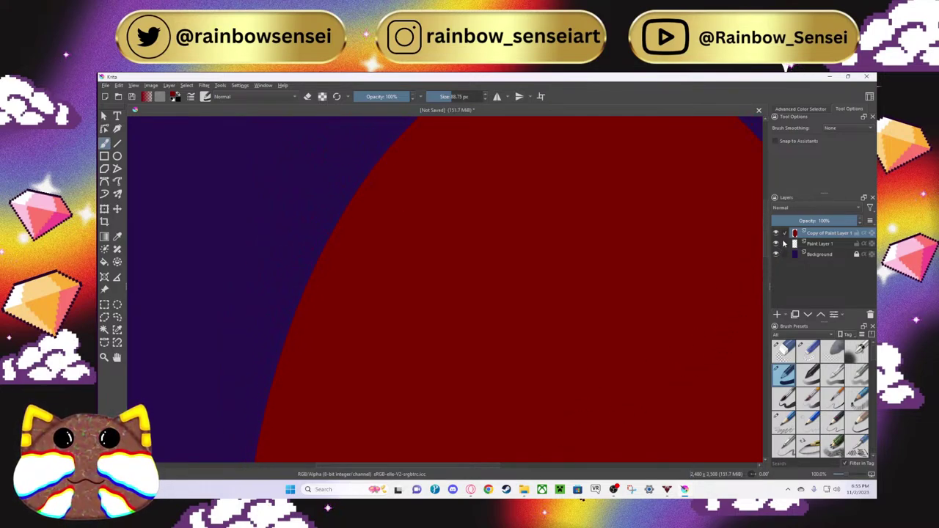
pyautogui.click(775, 244)
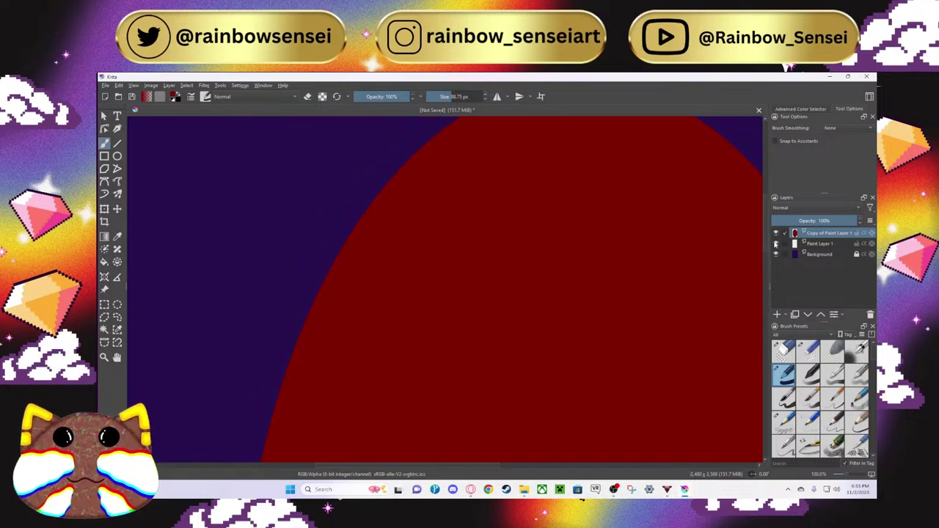
pyautogui.click(776, 244)
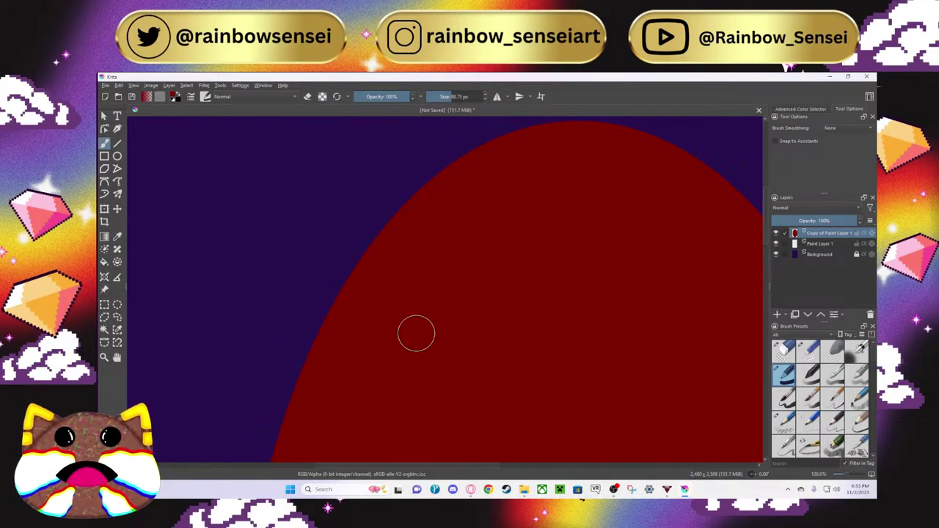
# Step: Touch up the inner edge along the upper part of the filled ellipse with dark red brush strokes on the copied layer
pyautogui.hscroll(-5, 400, 470)
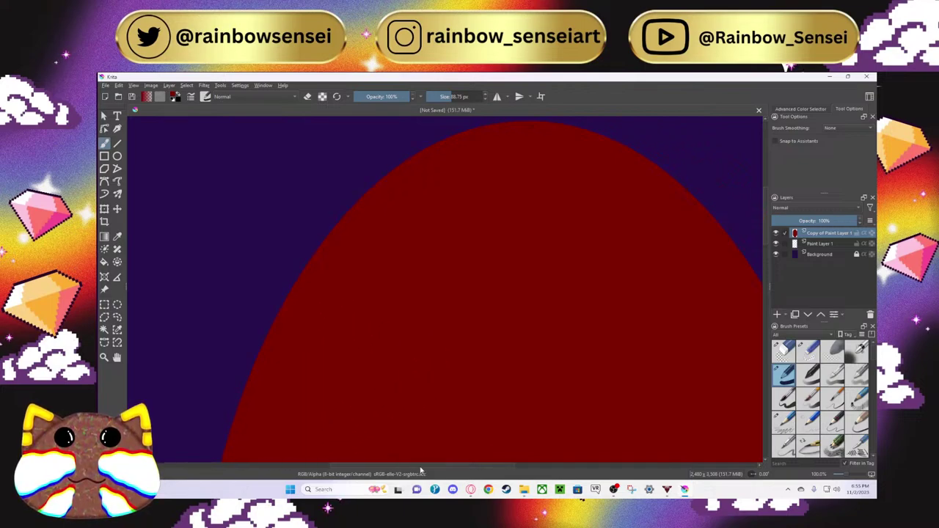
pyautogui.scroll(3, 766, 228)
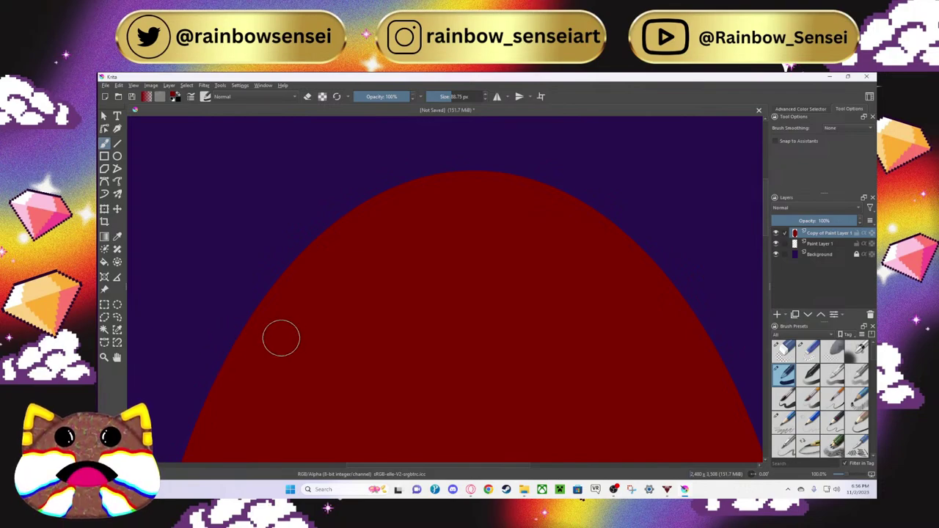
pyautogui.moveTo(267, 335); pyautogui.dragTo(318, 272)
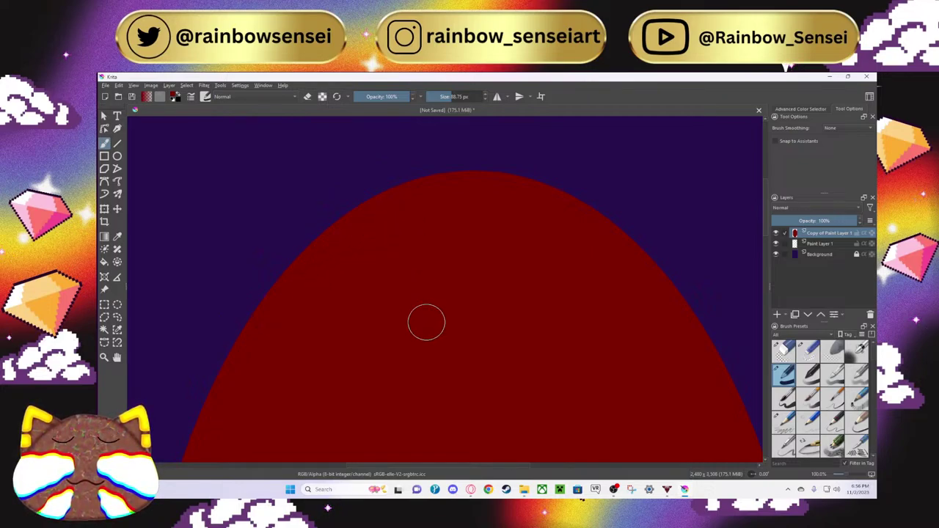
pyautogui.hotkey('ctrl', 'z')
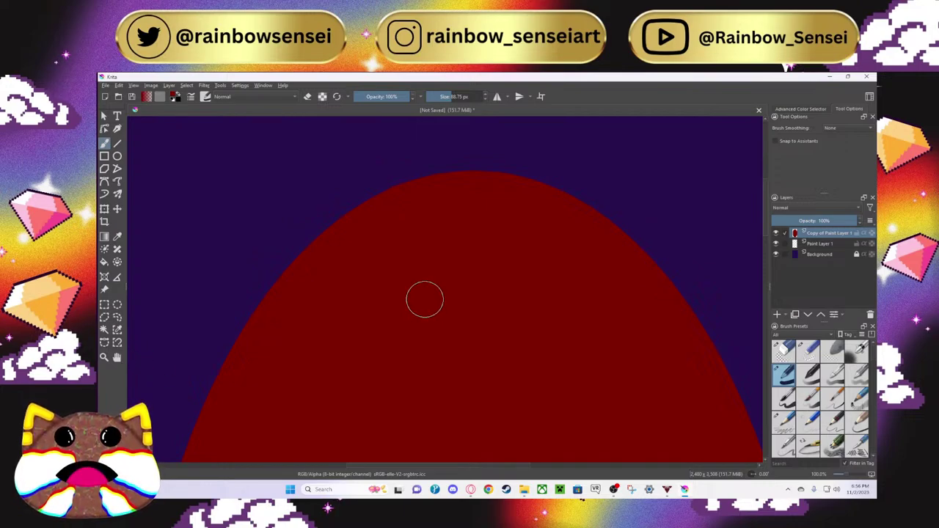
pyautogui.moveTo(440, 288)
pyautogui.mouseDown()
pyautogui.moveTo(432, 253)
pyautogui.moveTo(375, 222)
pyautogui.moveTo(394, 215)
pyautogui.mouseUp()
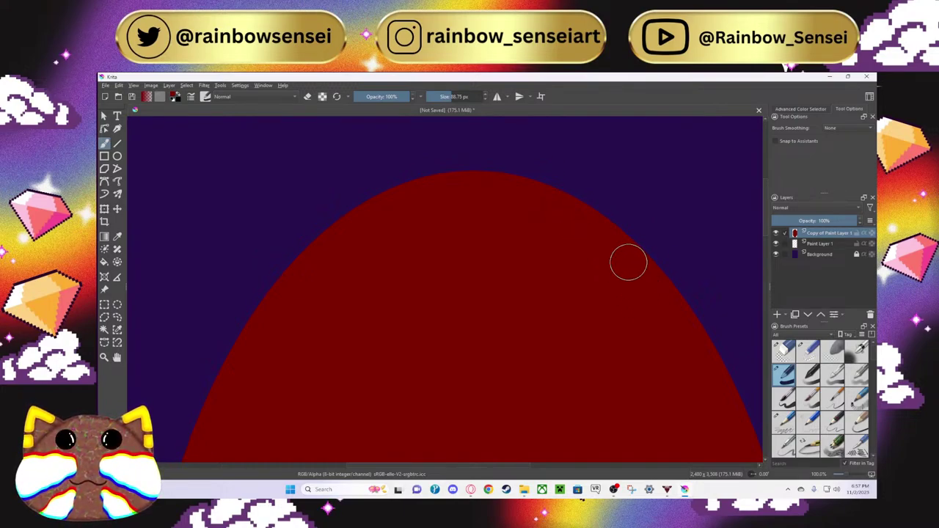
pyautogui.moveTo(628, 263)
pyautogui.mouseDown()
pyautogui.moveTo(684, 343)
pyautogui.moveTo(715, 419)
pyautogui.mouseUp()
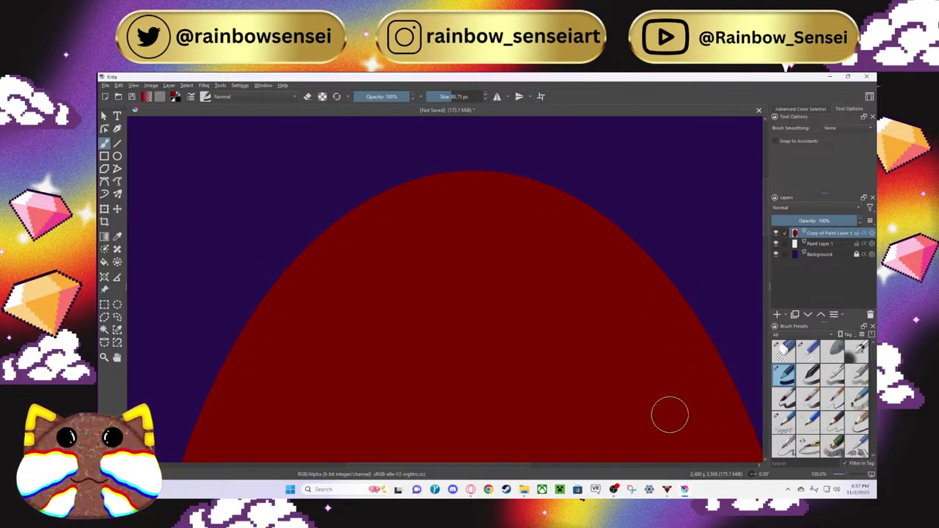
# Step: Try a dark red brush stroke down the inner right edge of the ellipse and undo it
pyautogui.moveTo(525, 468); pyautogui.dragTo(546, 472)
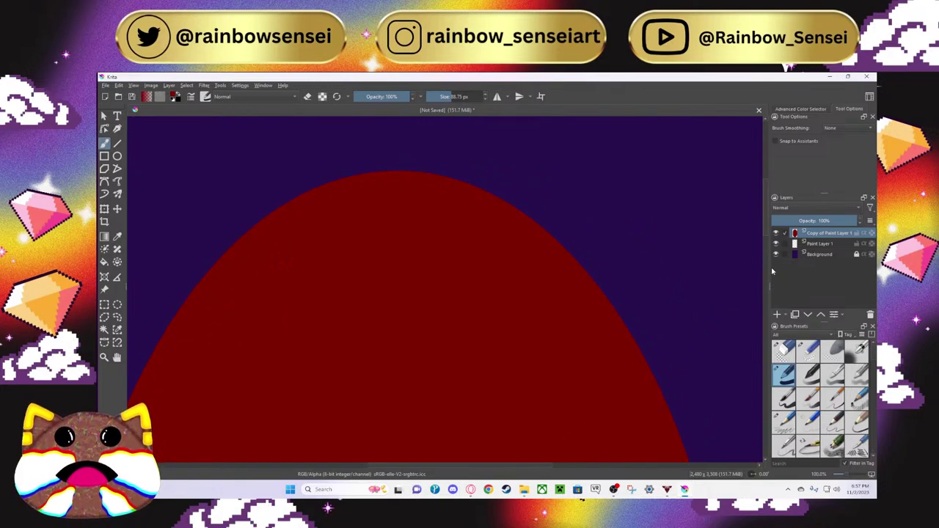
pyautogui.press('+')
pyautogui.press('+')
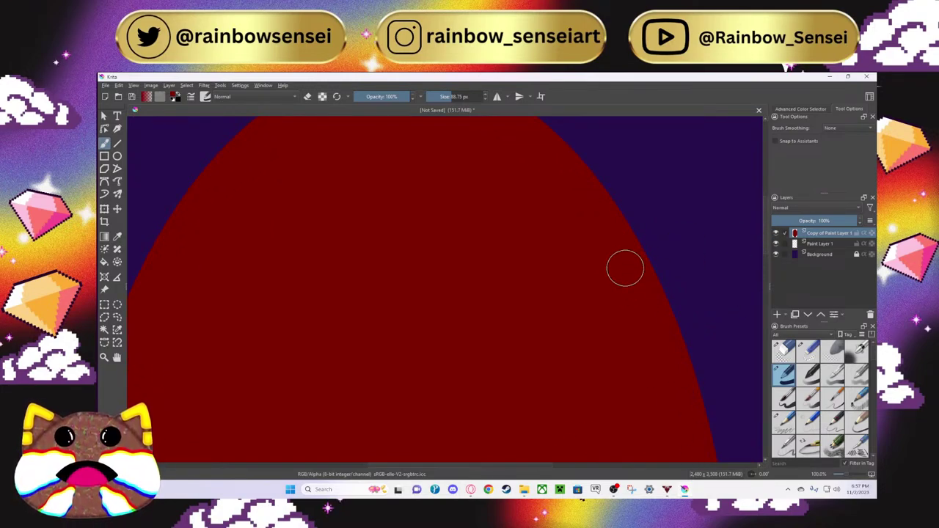
pyautogui.moveTo(633, 283); pyautogui.dragTo(686, 437)
pyautogui.hotkey('ctrl', 'z')
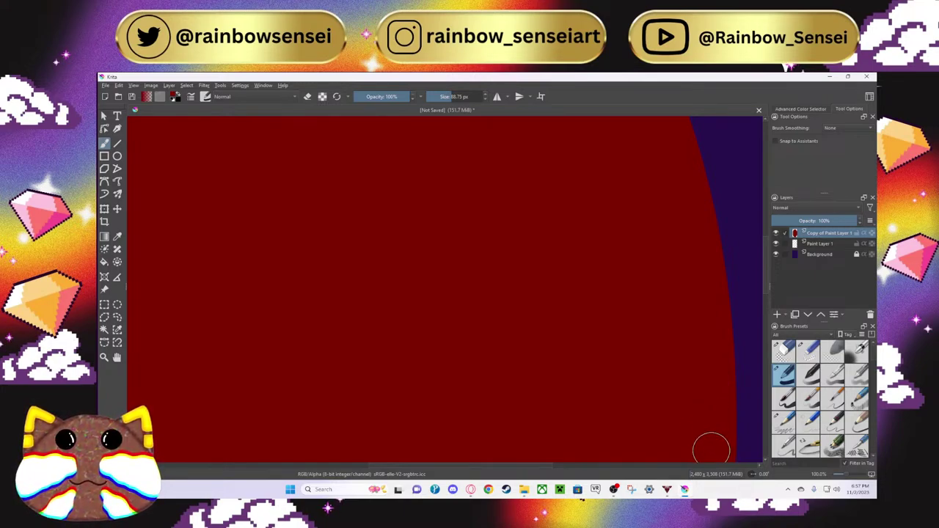
# Step: Examine the right and lower edges of the filled ellipse for spots that need touching up
pyautogui.press('-')
pyautogui.press('1')
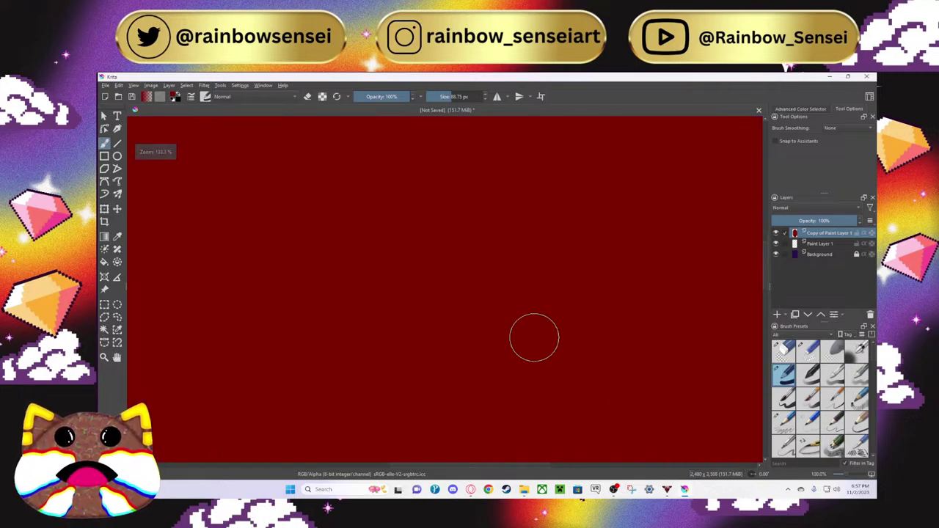
pyautogui.press('-')
pyautogui.press('1')
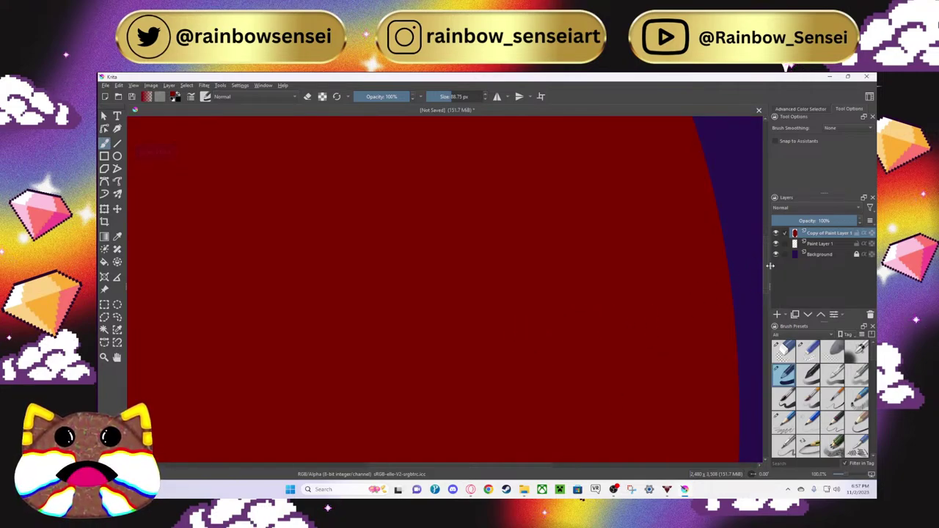
pyautogui.scroll(-3, 763, 272)
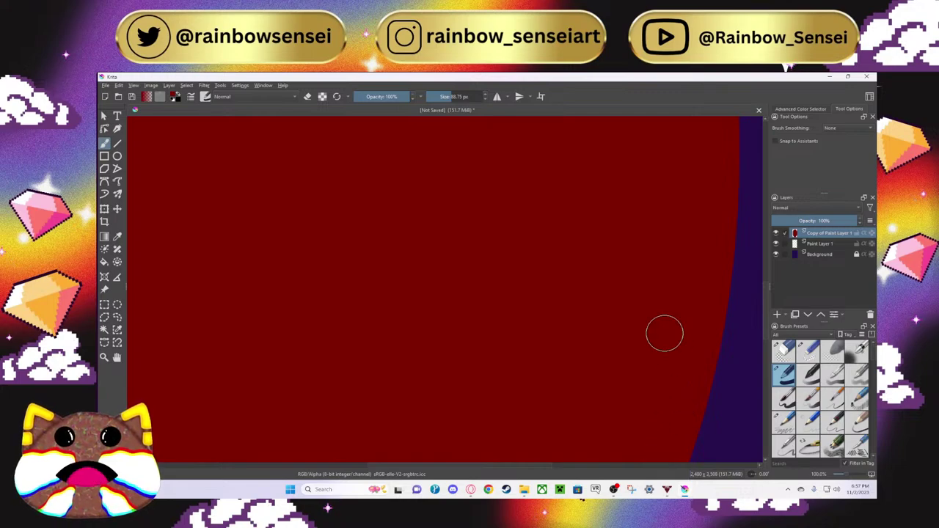
pyautogui.scroll(-1, 658, 318)
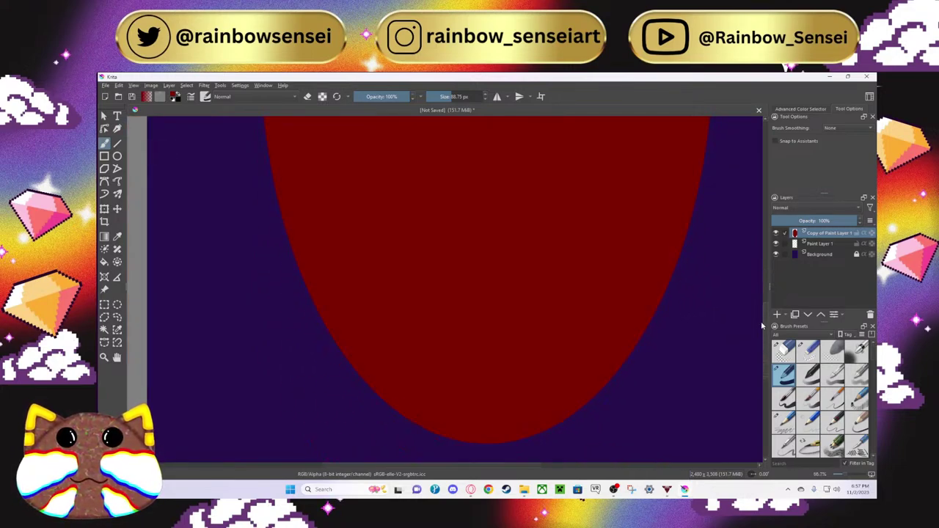
pyautogui.scroll(1, 725, 321)
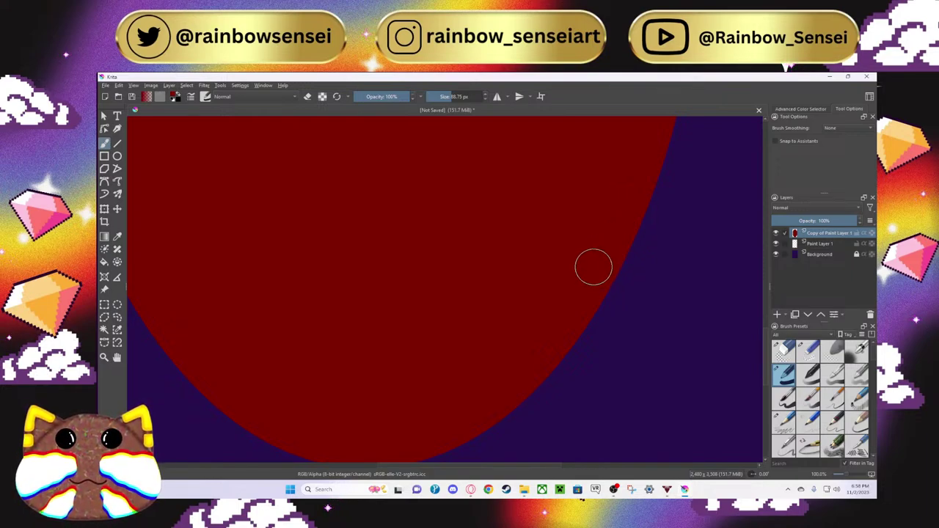
# Step: Try dark red touch-up strokes along the lower inner edge of the ellipse and undo them
pyautogui.moveTo(558, 292)
pyautogui.mouseDown()
pyautogui.moveTo(568, 283)
pyautogui.moveTo(554, 336)
pyautogui.moveTo(477, 405)
pyautogui.mouseUp()
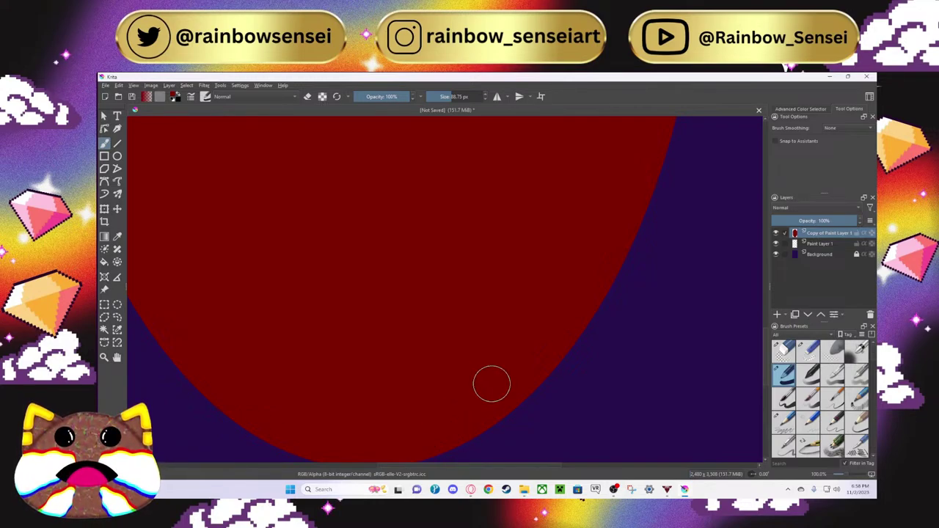
pyautogui.hotkey('ctrl', 'z')
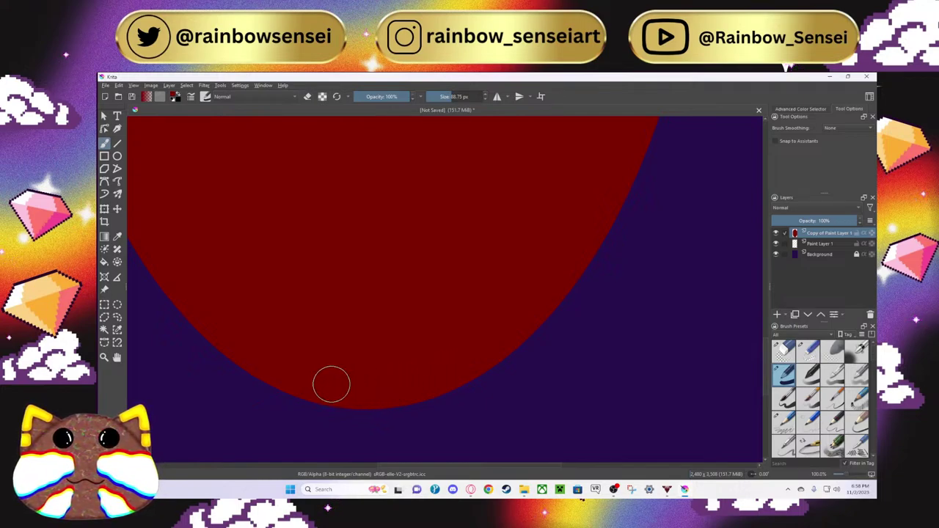
pyautogui.moveTo(507, 468); pyautogui.dragTo(410, 463)
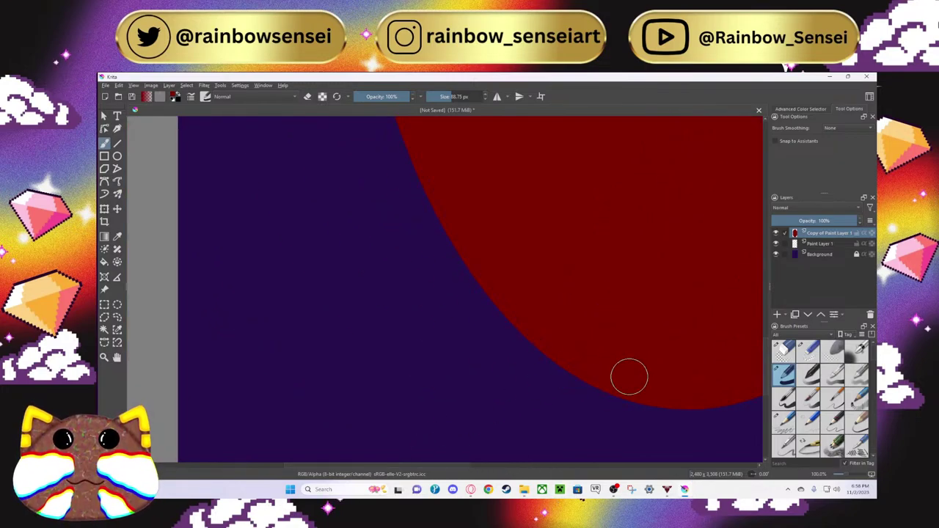
pyautogui.moveTo(653, 354)
pyautogui.mouseDown()
pyautogui.moveTo(643, 374)
pyautogui.moveTo(620, 378)
pyautogui.mouseUp()
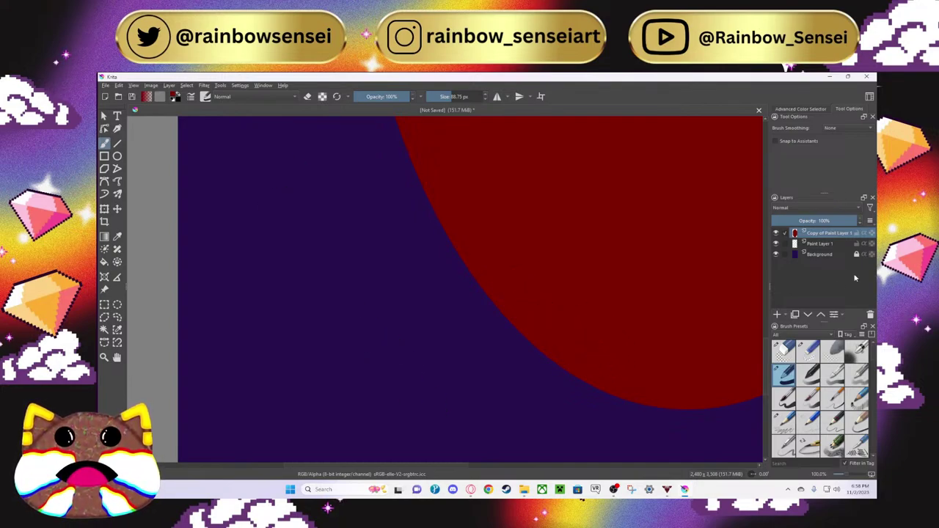
pyautogui.moveTo(767, 353); pyautogui.dragTo(762, 344)
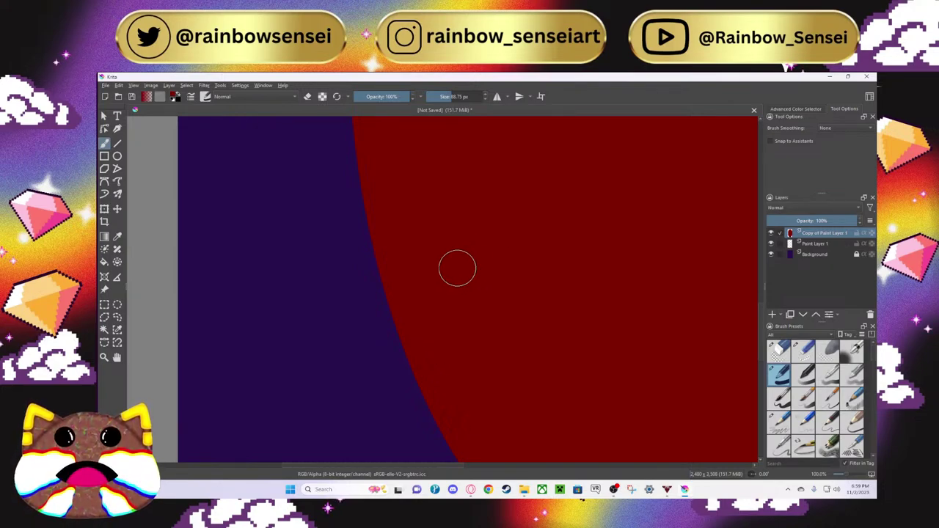
pyautogui.hotkey('ctrl', 'z')
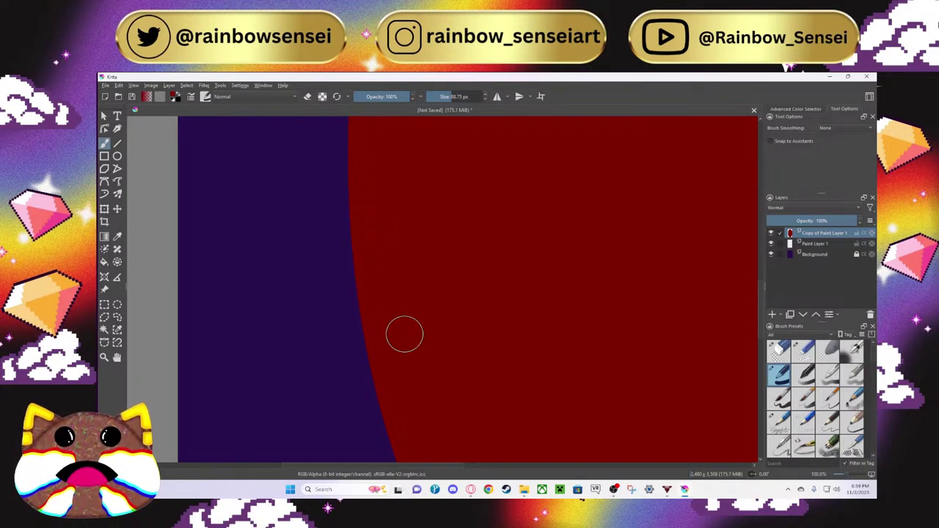
# Step: Move Paint Layer 1 above the copied layer that holds the filled ellipse
pyautogui.scroll(-4, 408, 331)
pyautogui.scroll(-1, 585, 379)
pyautogui.scroll(1, 585, 379)
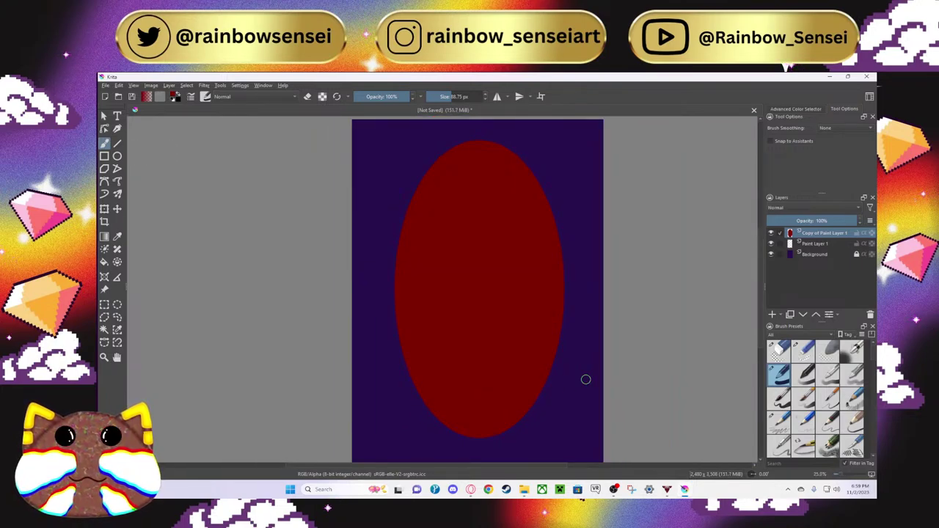
pyautogui.moveTo(825, 244); pyautogui.dragTo(817, 233)
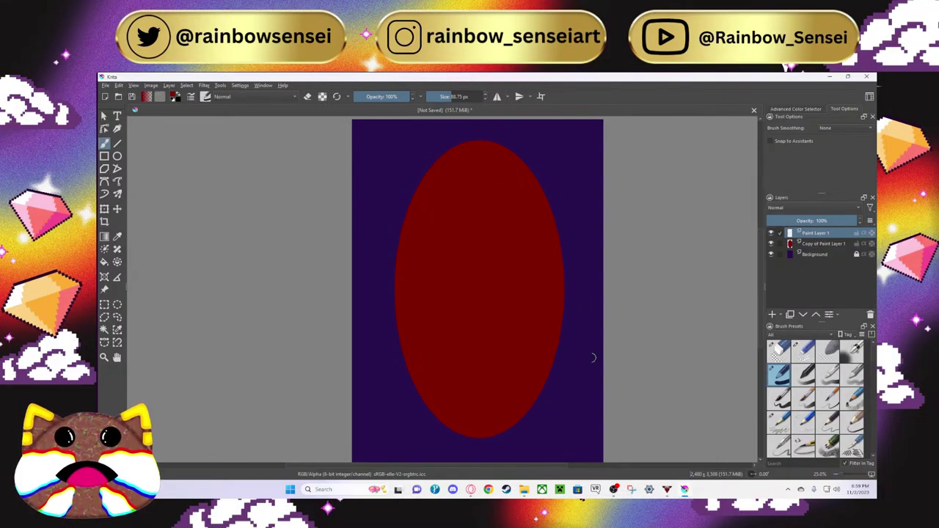
# Step: Apply a Burn filter to Paint Layer 1 in Shadows mode with the exposure raised to the maximum, checking the outline's edge in the preview
pyautogui.click(205, 86)
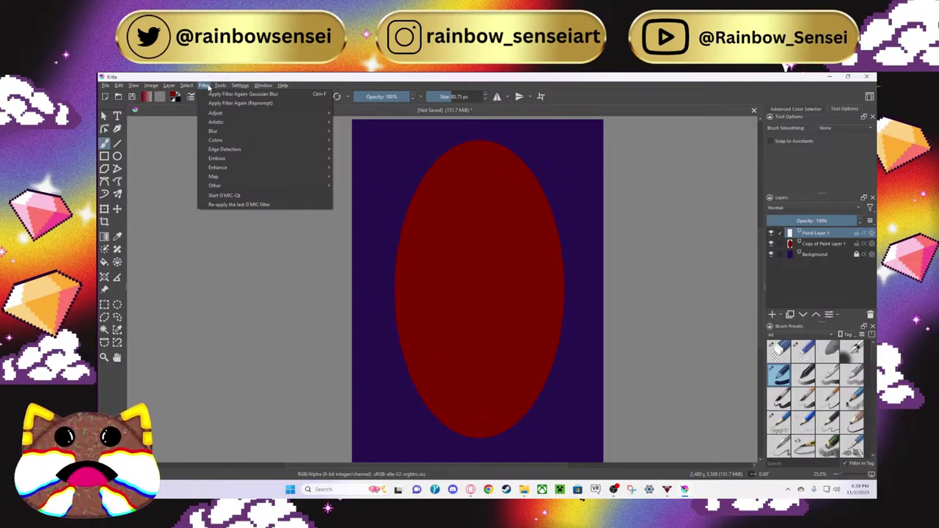
pyautogui.moveTo(237, 113)
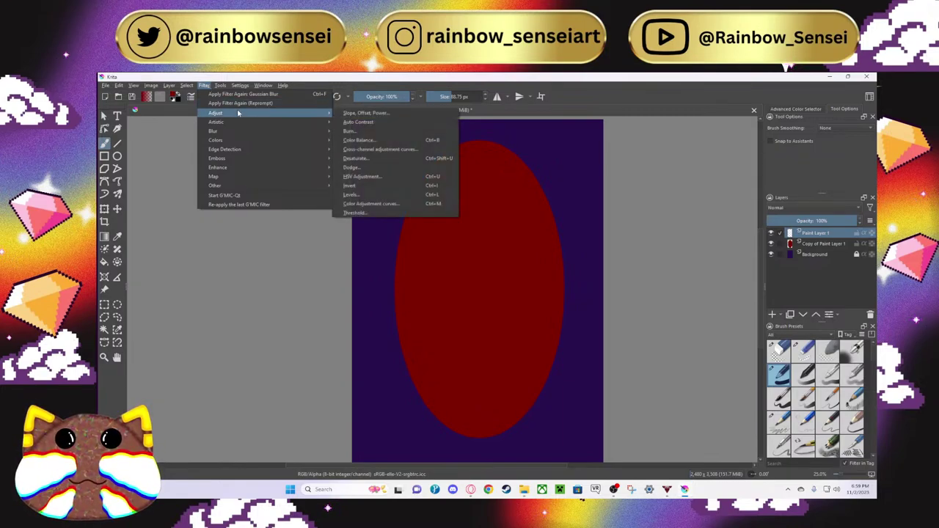
pyautogui.click(362, 130)
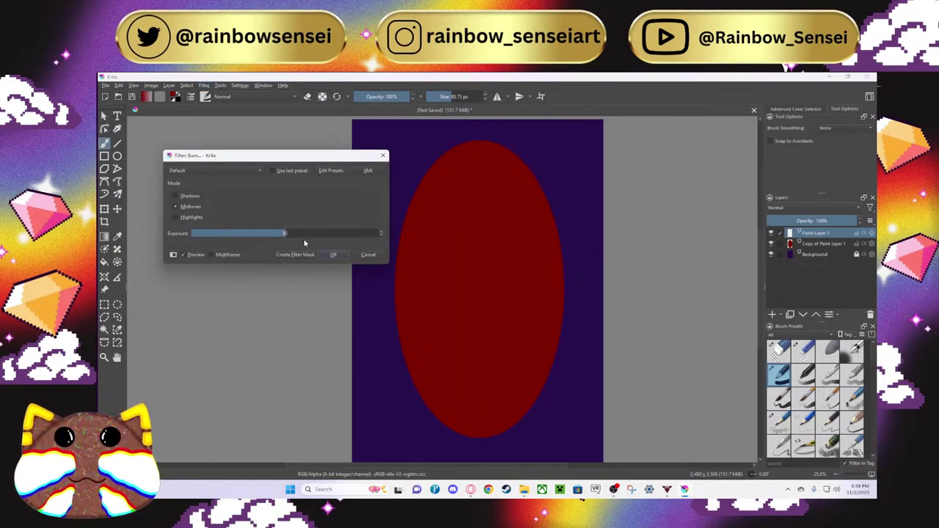
pyautogui.click(177, 195)
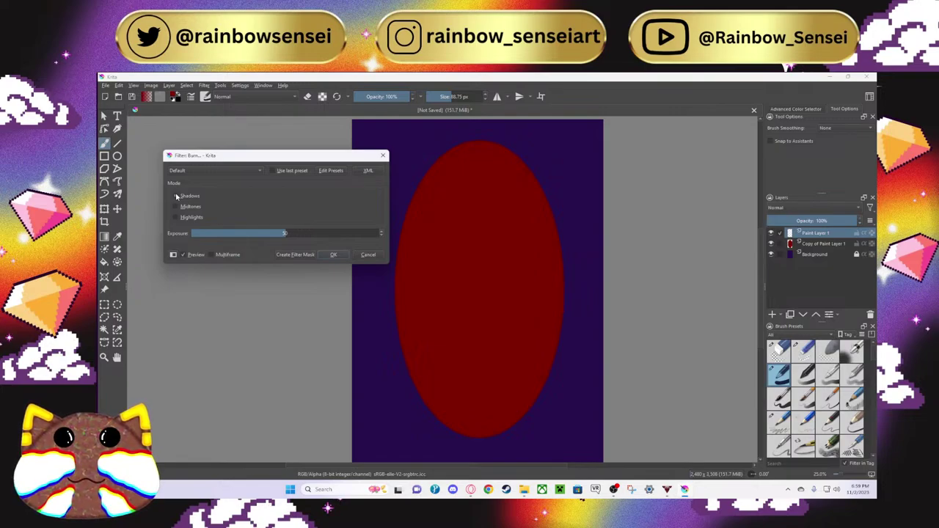
pyautogui.moveTo(285, 233); pyautogui.dragTo(427, 231)
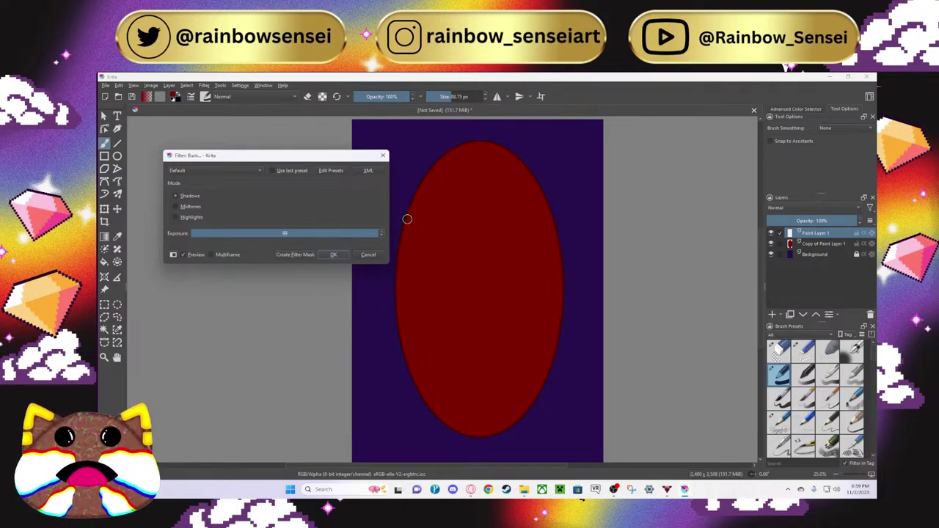
pyautogui.scroll(4, 591, 259)
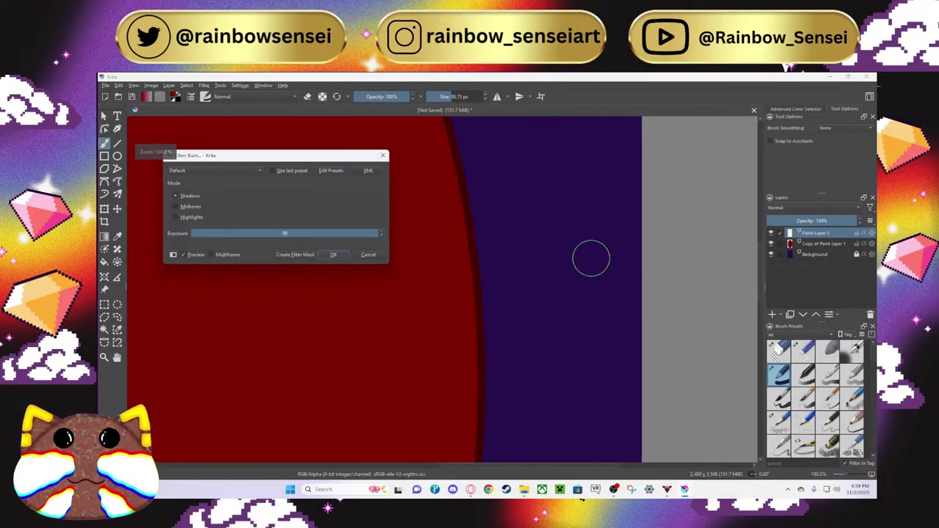
pyautogui.scroll(-4, 591, 258)
pyautogui.scroll(1, 591, 258)
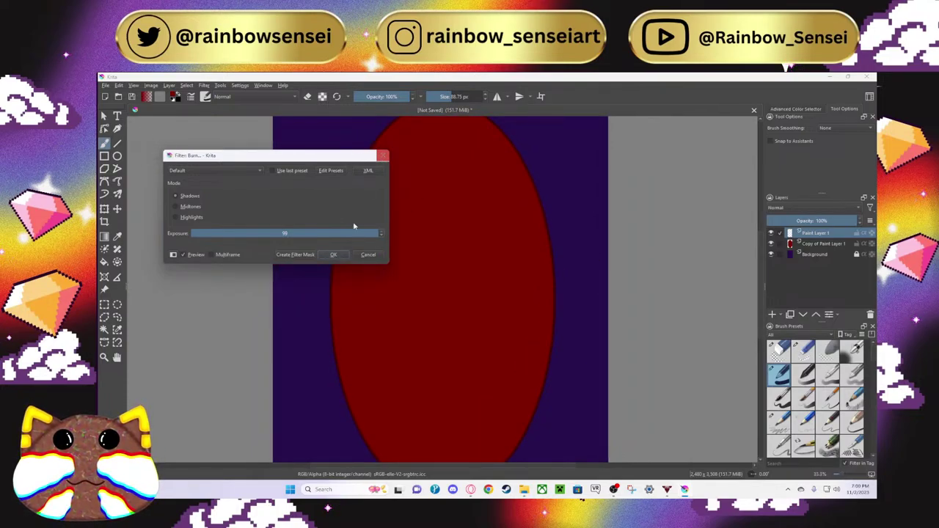
pyautogui.scroll(5, 540, 275)
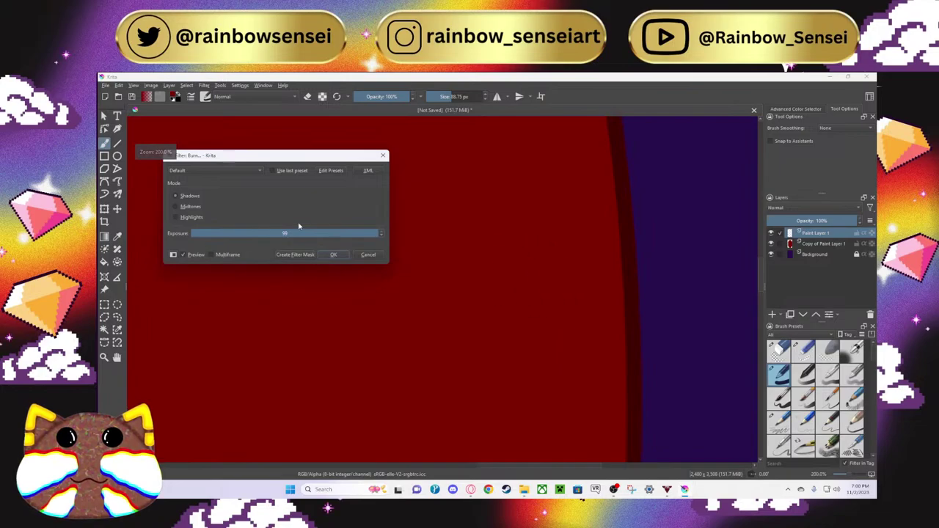
pyautogui.moveTo(374, 234)
pyautogui.mouseDown()
pyautogui.moveTo(190, 239)
pyautogui.moveTo(547, 270)
pyautogui.mouseUp()
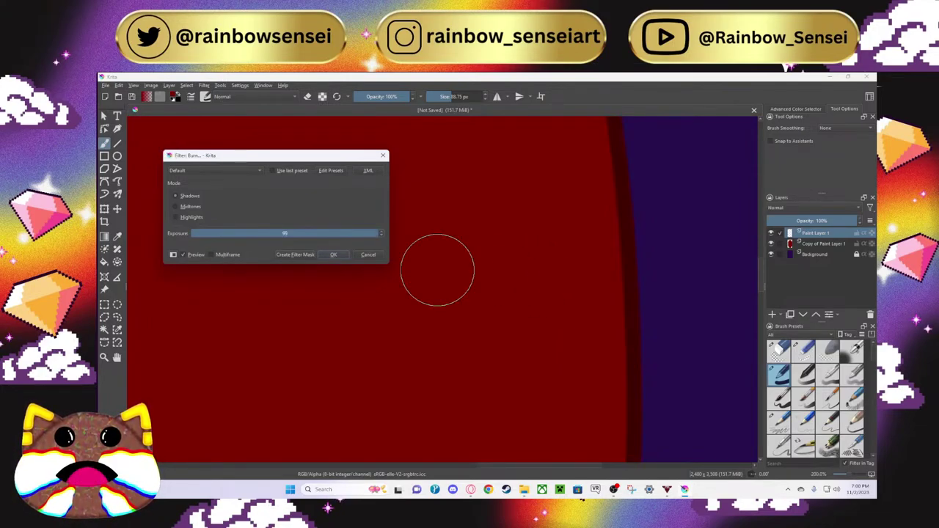
pyautogui.click(333, 254)
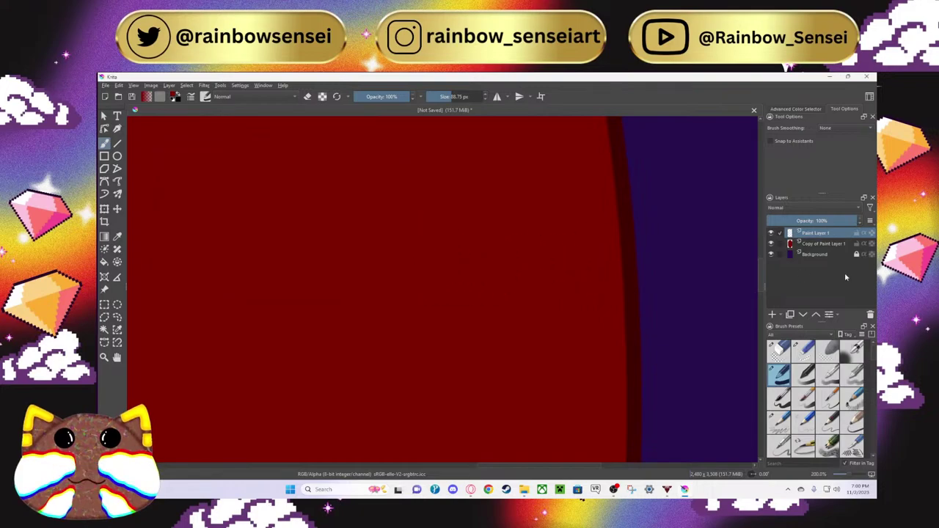
# Step: Duplicate Paint Layer 1 and delete the duplicate again
pyautogui.rightClick(827, 233)
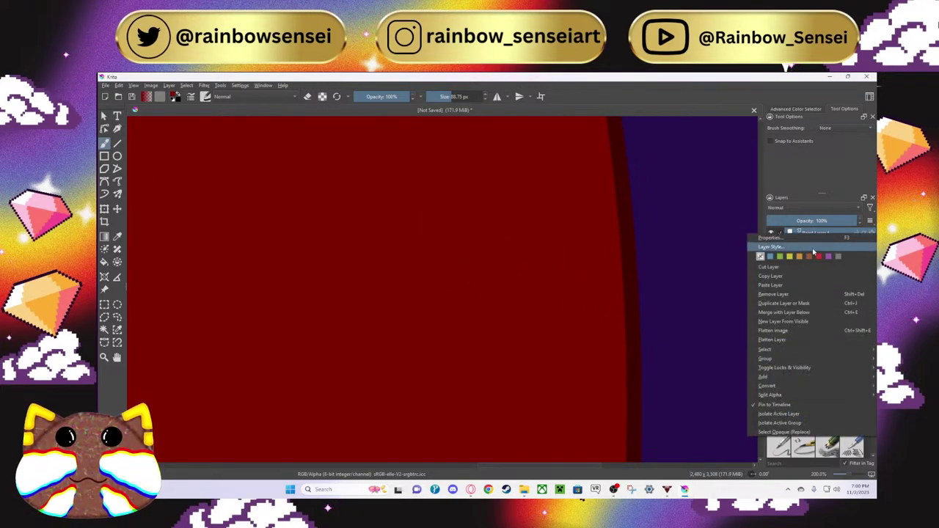
pyautogui.click(796, 303)
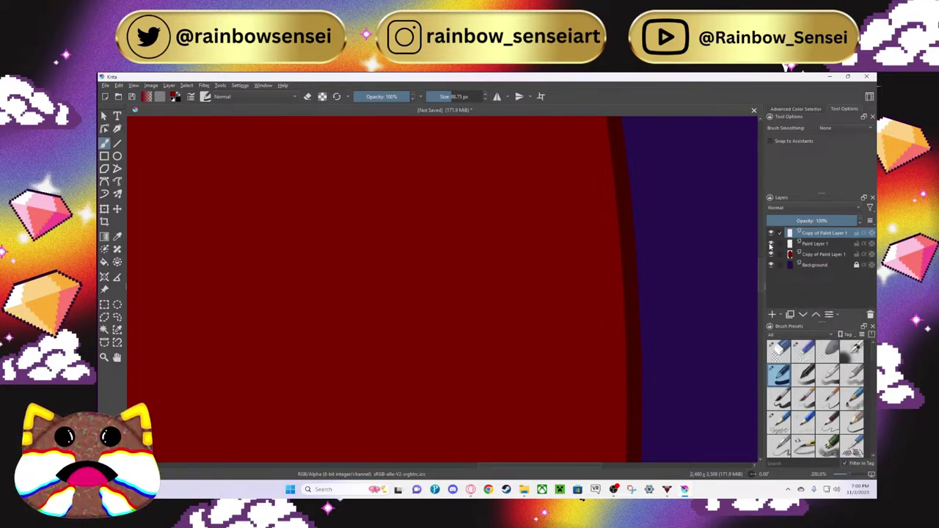
pyautogui.click(869, 315)
# Step: Unlock the Background layer and fill it with the palette colour Bright french blue
pyautogui.scroll(-10, 612, 308)
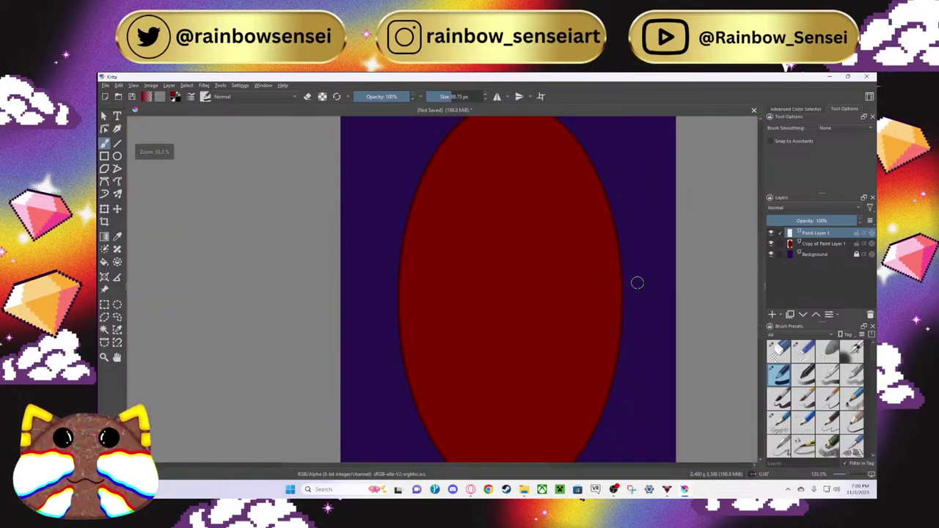
pyautogui.scroll(2, 642, 285)
pyautogui.scroll(-3, 643, 286)
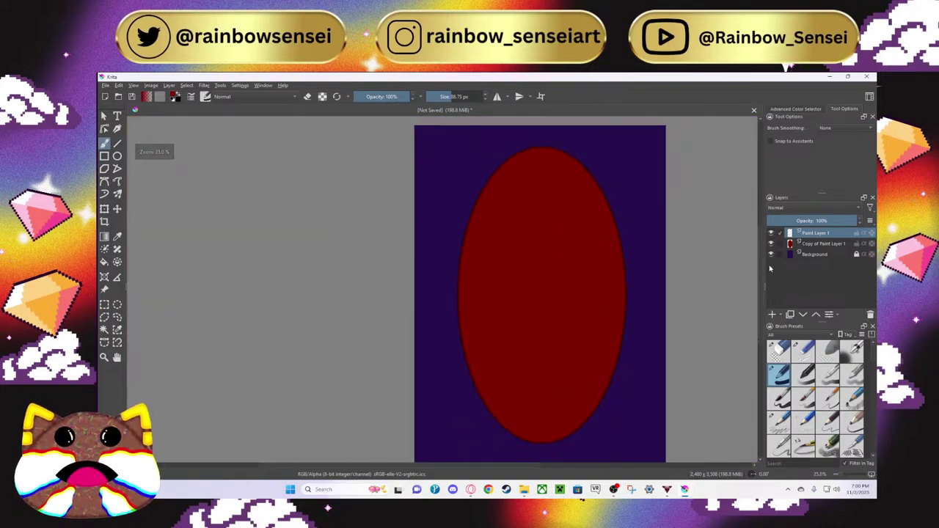
pyautogui.click(812, 255)
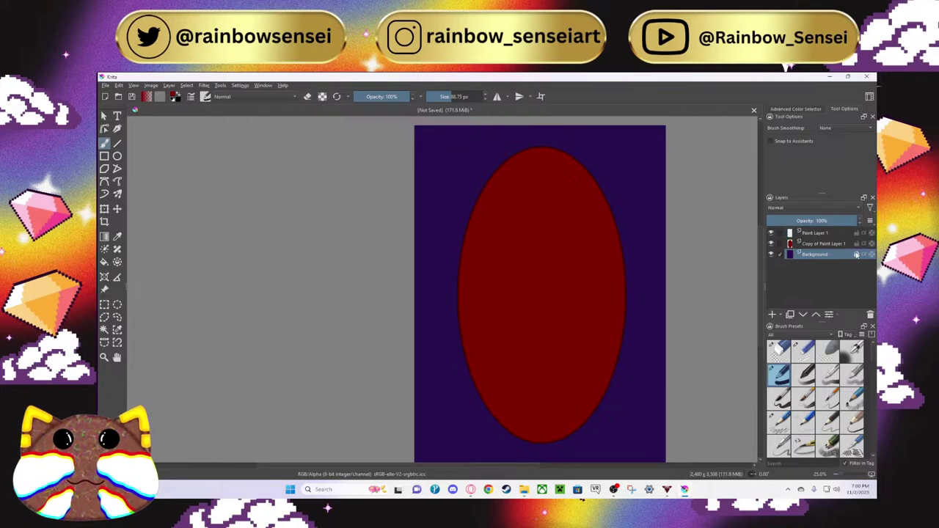
pyautogui.click(173, 97)
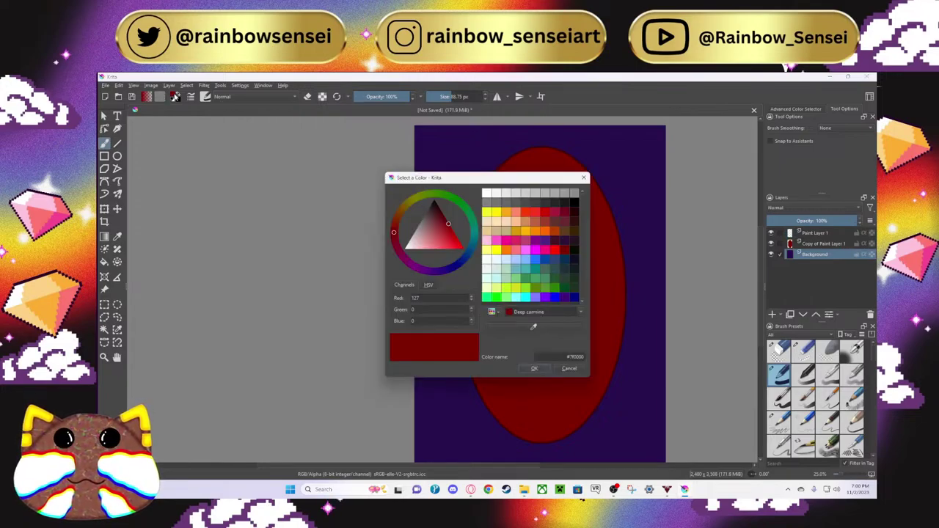
pyautogui.click(523, 263)
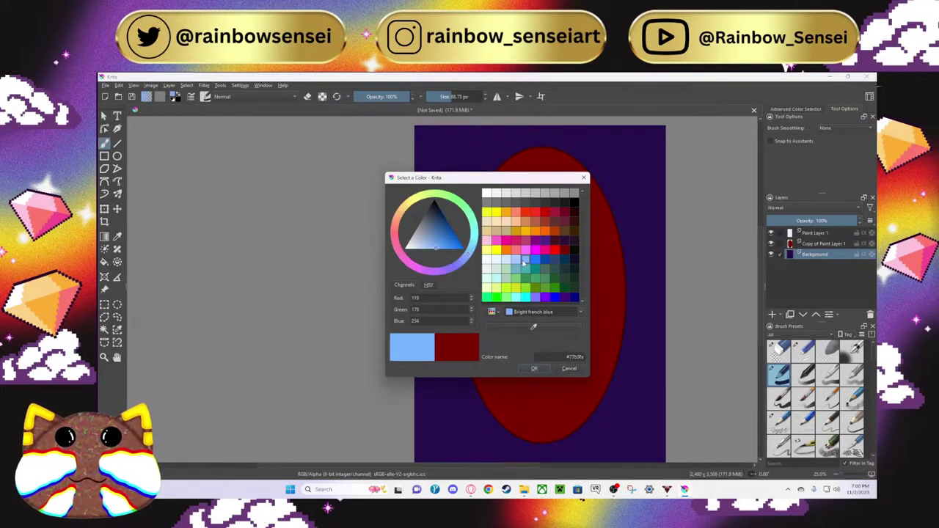
pyautogui.click(535, 369)
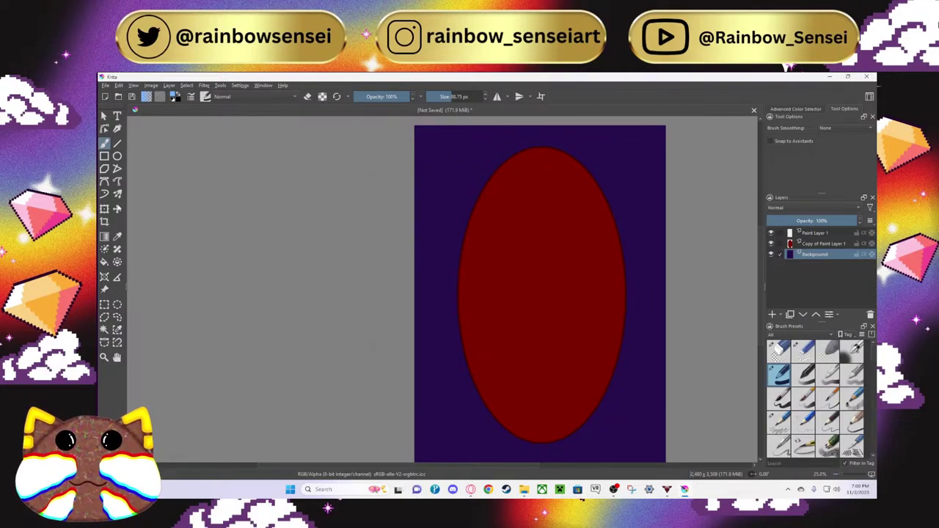
pyautogui.click(106, 259)
pyautogui.click(473, 182)
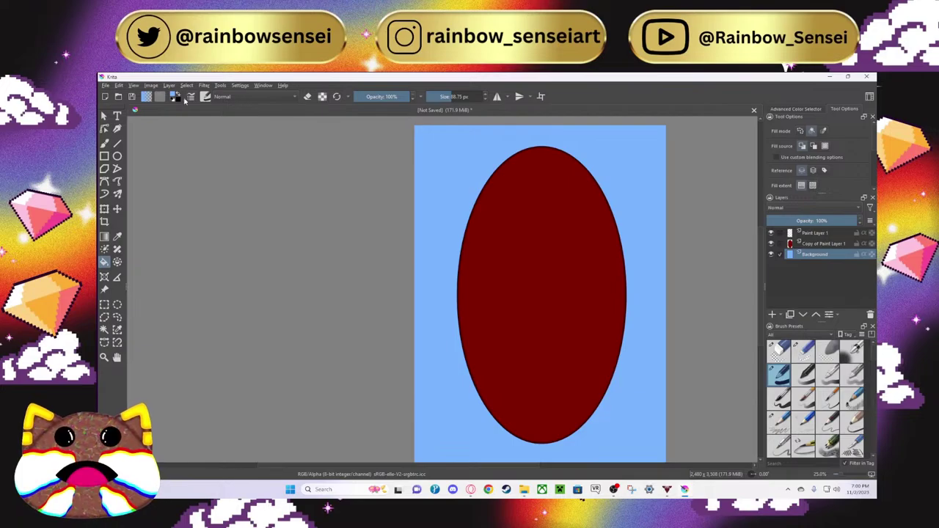
# Step: Browse the available palettes in the colour selector and close it without choosing another colour
pyautogui.click(168, 97)
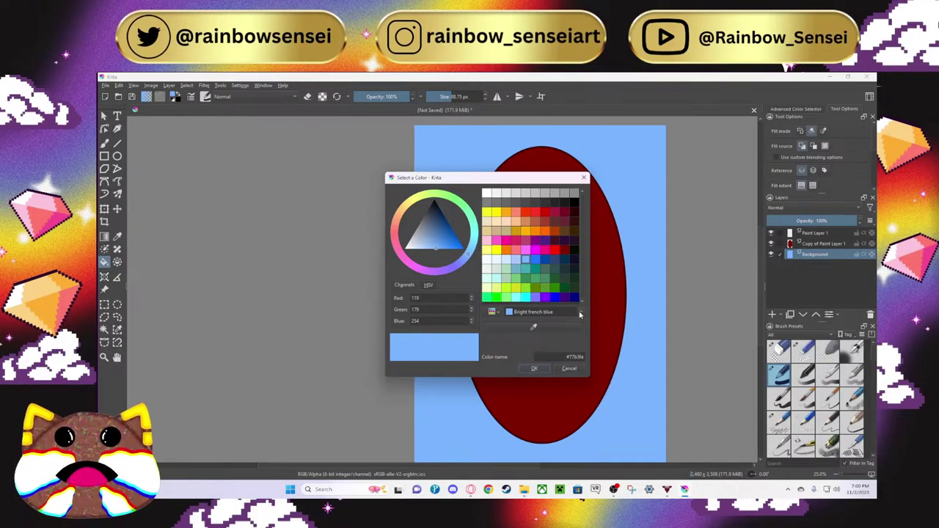
pyautogui.click(496, 314)
pyautogui.scroll(-2, 542, 363)
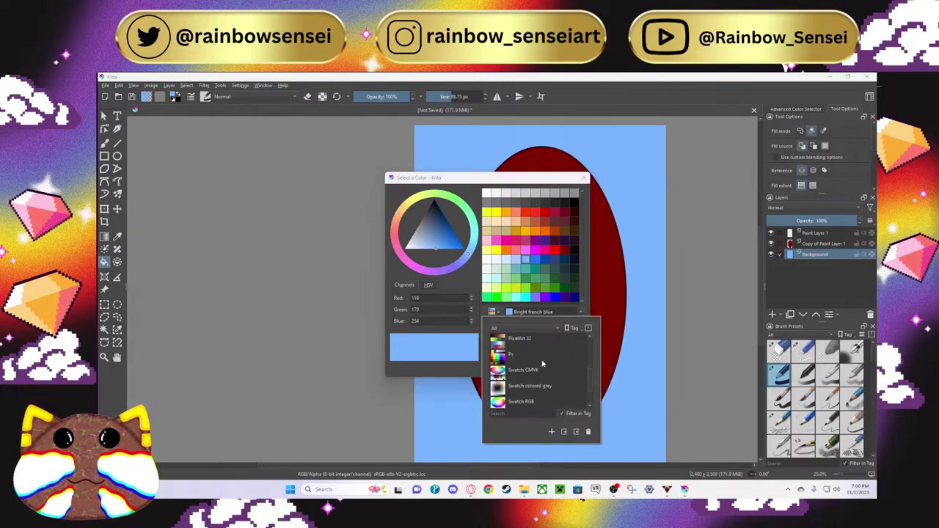
pyautogui.scroll(-2, 542, 363)
pyautogui.scroll(5, 542, 364)
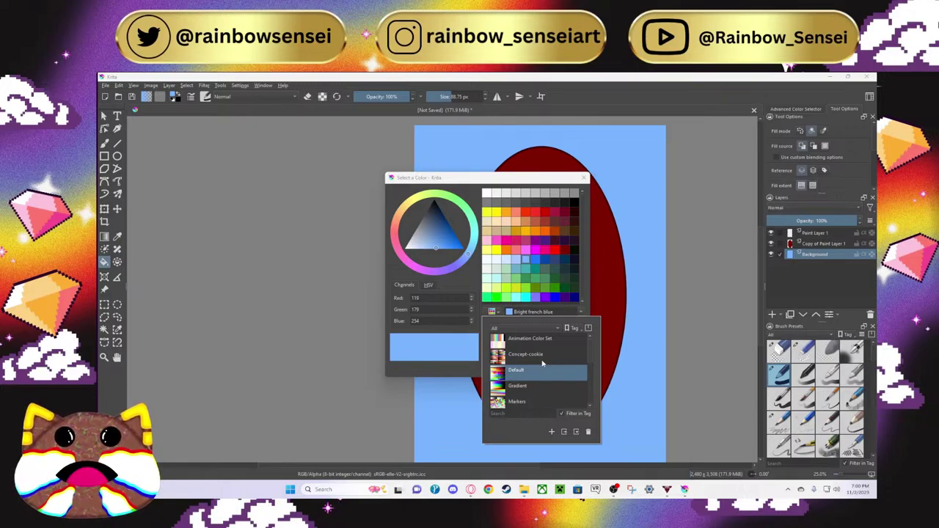
pyautogui.click(584, 179)
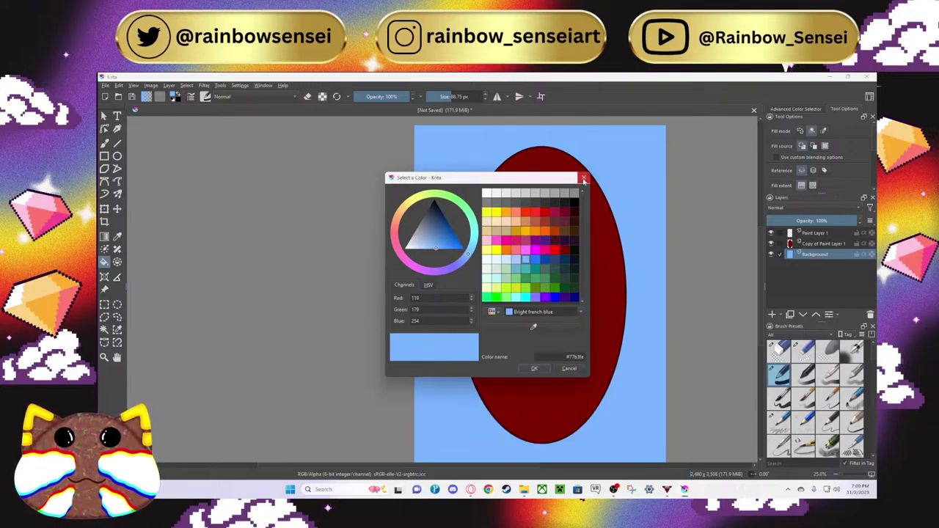
pyautogui.click(584, 179)
# Step: Try filling the ellipse on the copied layer with the light blue and undo the fill
pyautogui.click(820, 244)
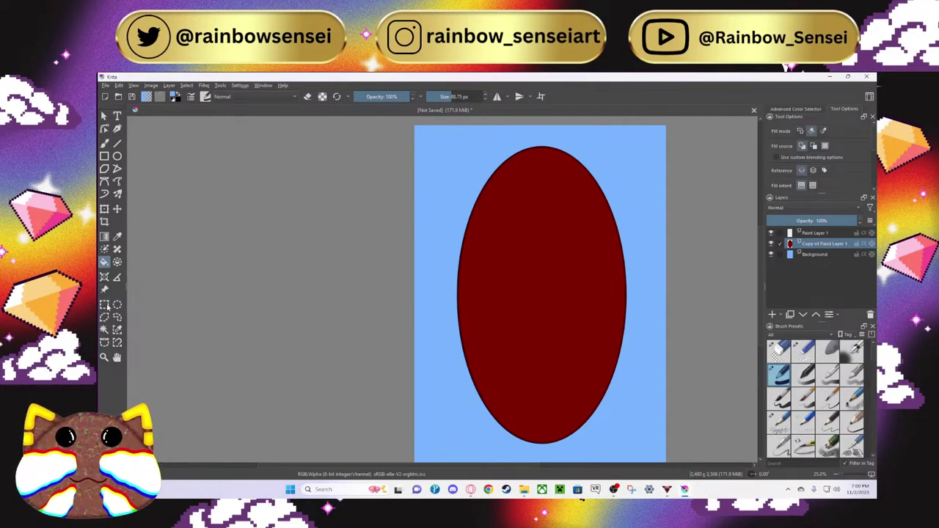
pyautogui.click(481, 245)
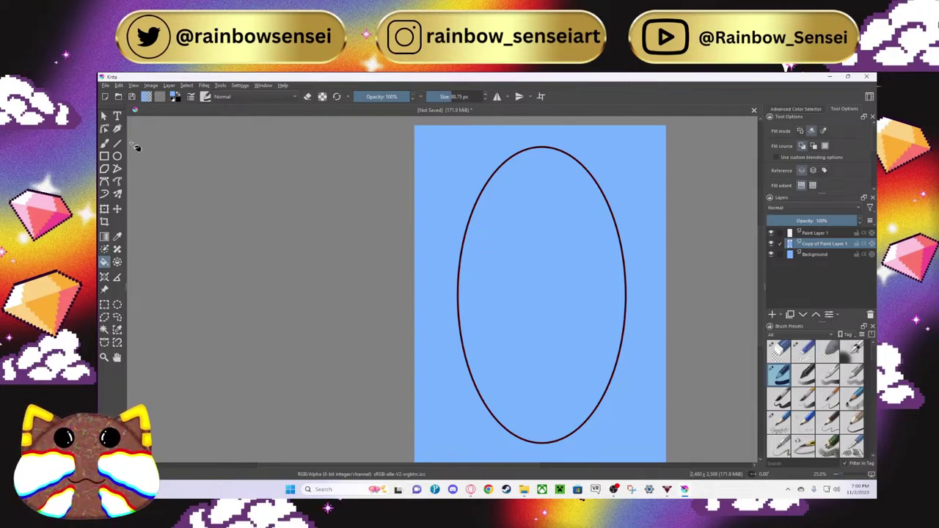
pyautogui.click(470, 242)
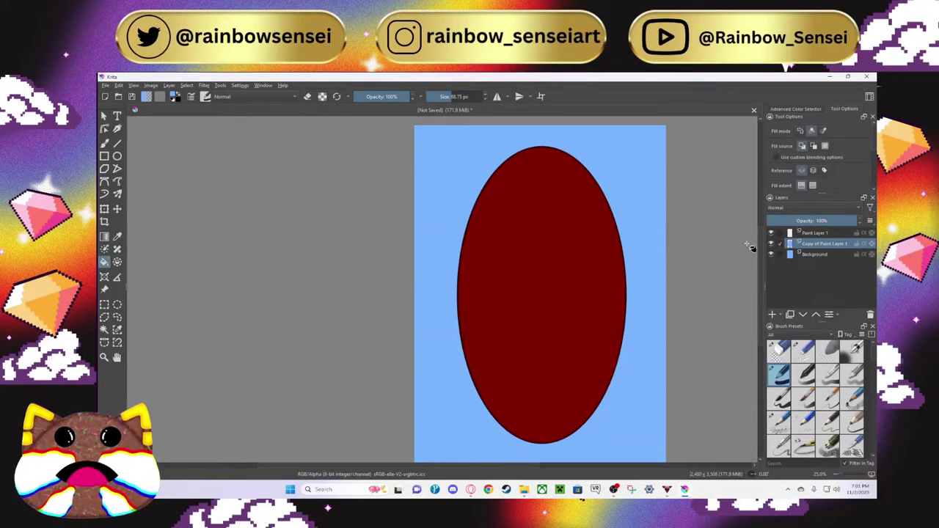
# Step: Select the dark red ellipse area on the copied layer with the Contiguous Selection tool
pyautogui.click(104, 330)
pyautogui.click(517, 291)
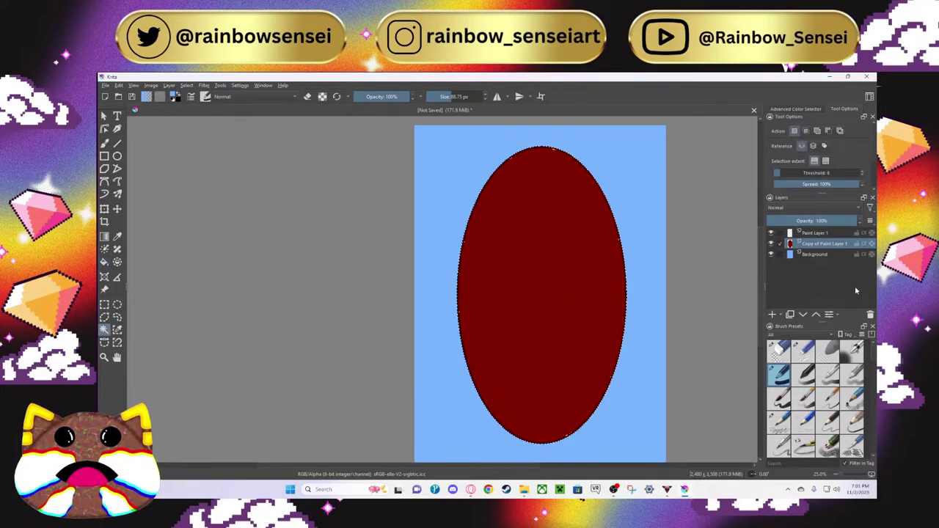
pyautogui.click(814, 232)
pyautogui.scroll(2, 561, 240)
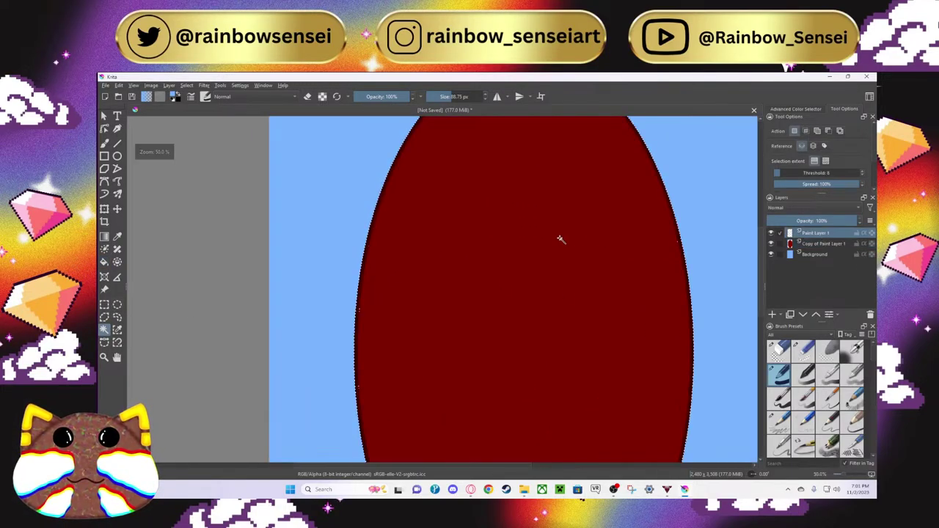
pyautogui.scroll(1, 560, 239)
pyautogui.click(204, 85)
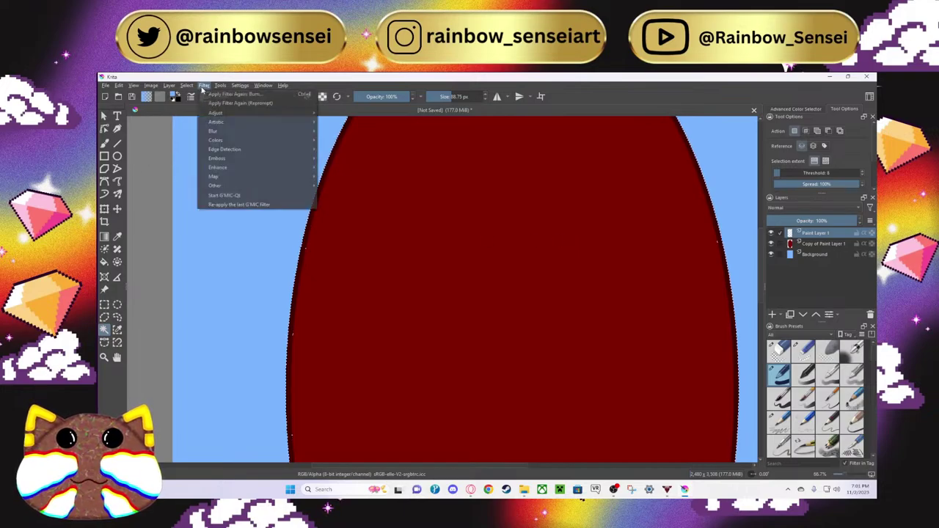
pyautogui.click(379, 311)
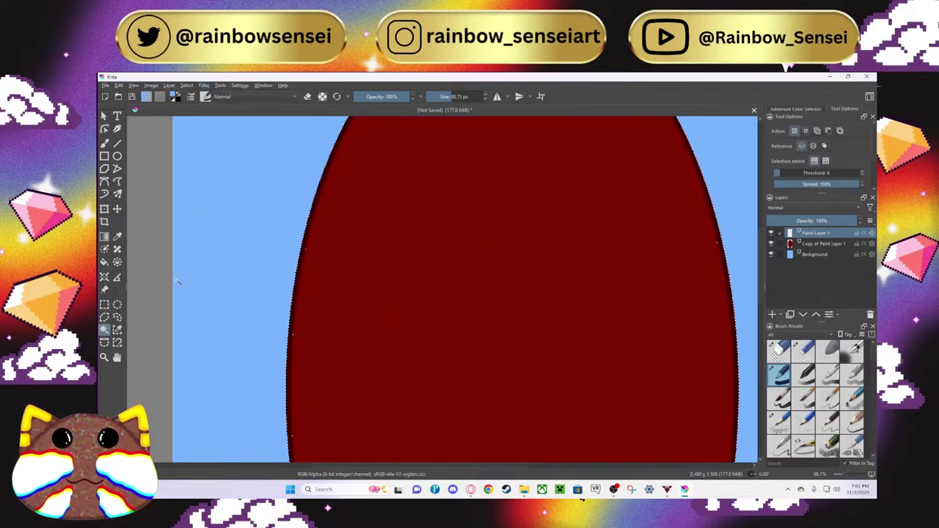
pyautogui.scroll(1, 184, 280)
pyautogui.scroll(-1, 184, 280)
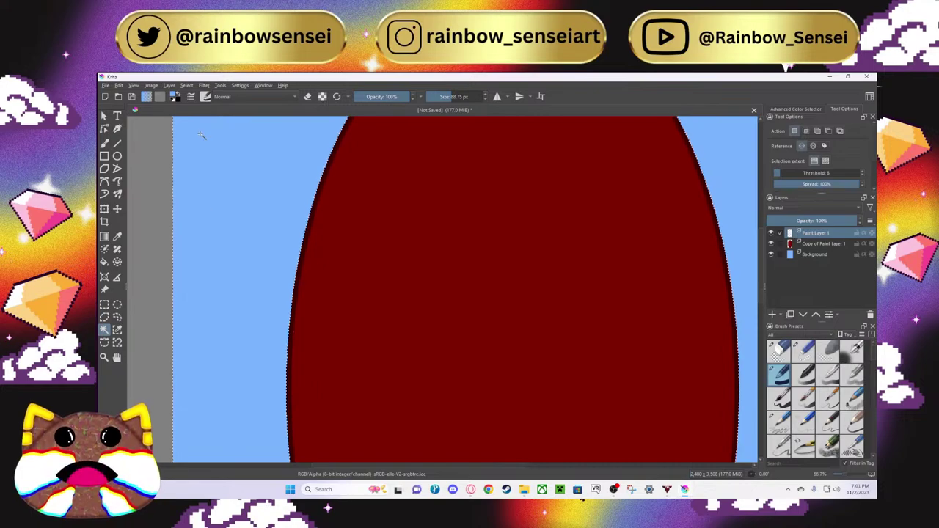
pyautogui.click(204, 85)
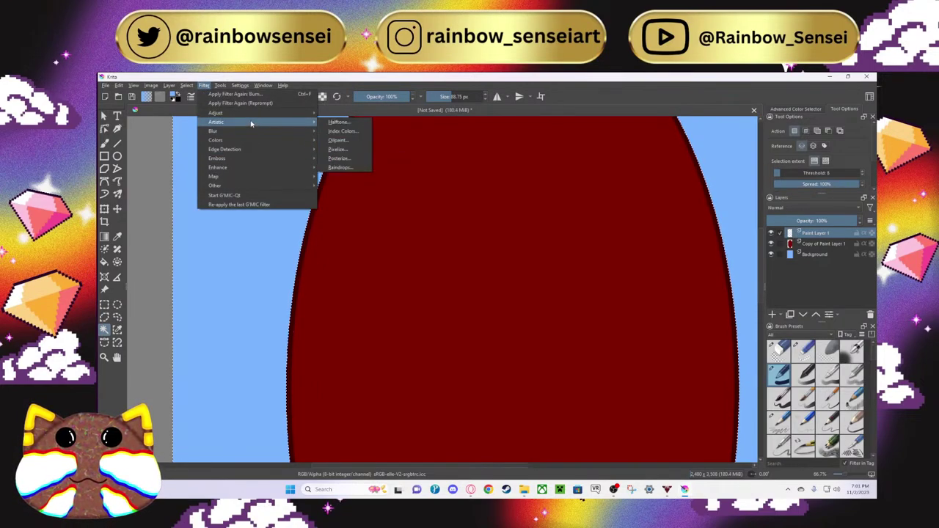
pyautogui.moveTo(254, 134)
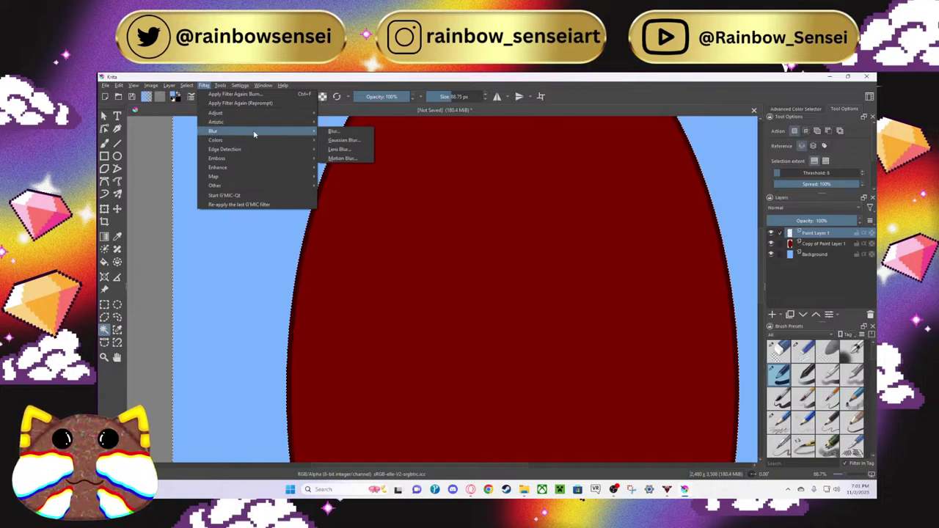
pyautogui.click(342, 139)
pyautogui.moveTo(298, 159); pyautogui.dragTo(271, 151)
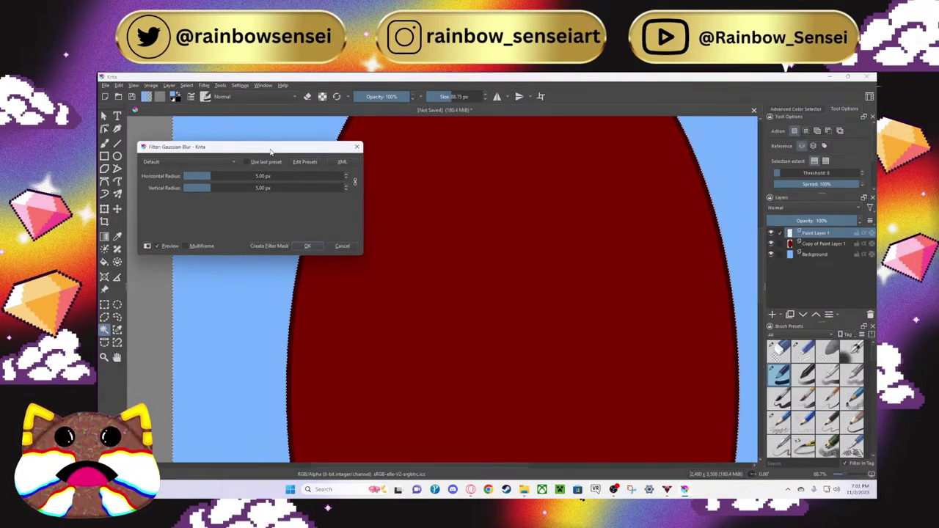
pyautogui.click(215, 177)
pyautogui.moveTo(215, 177); pyautogui.dragTo(99, 189)
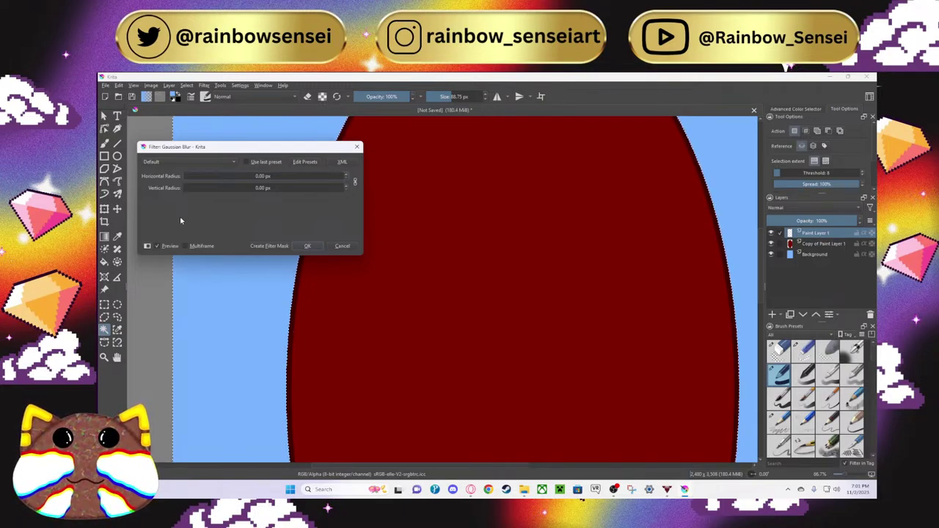
pyautogui.click(357, 146)
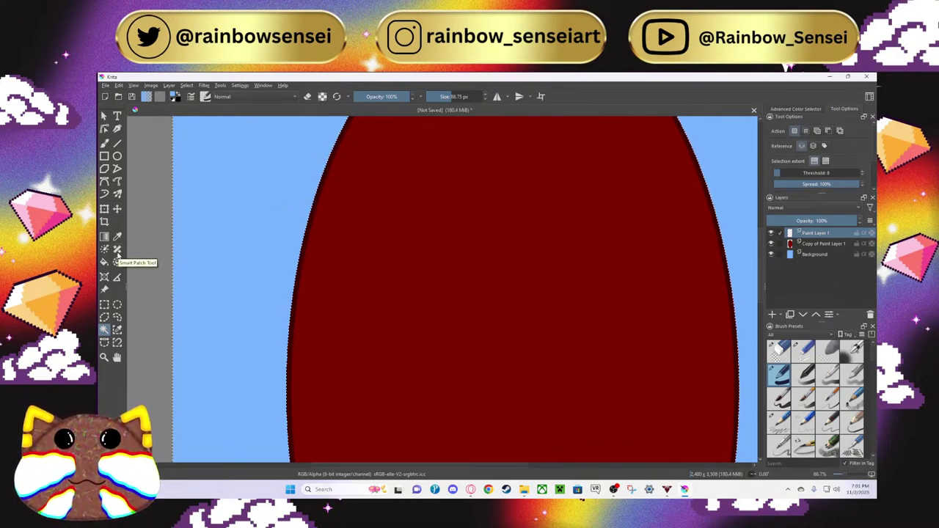
pyautogui.hotkey('ctrl', 'shift', 'a')
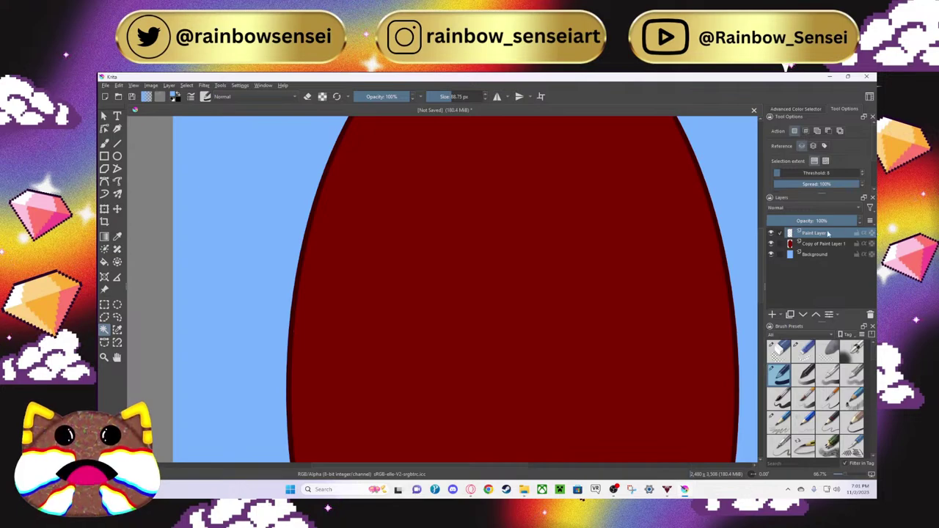
# Step: Try putting Paint Layer 1 into a group by itself and undo the grouping
pyautogui.rightClick(828, 234)
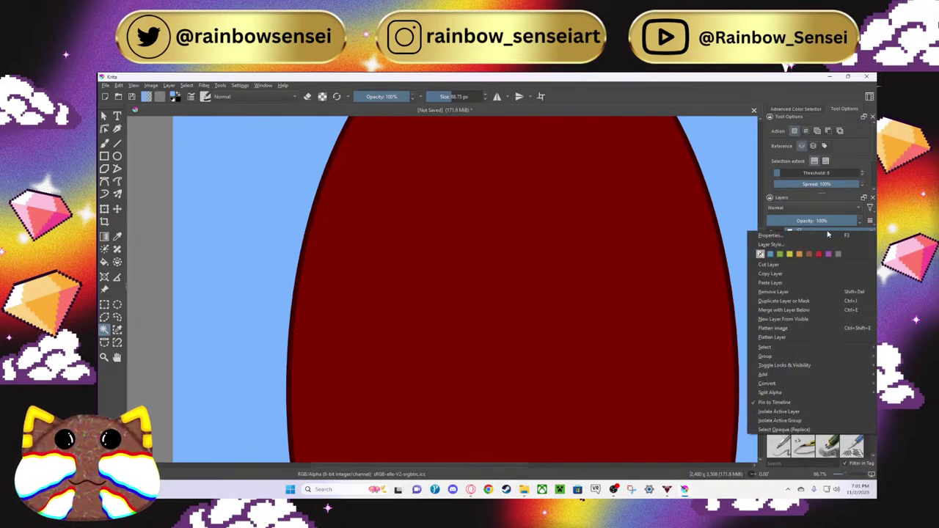
pyautogui.moveTo(794, 359)
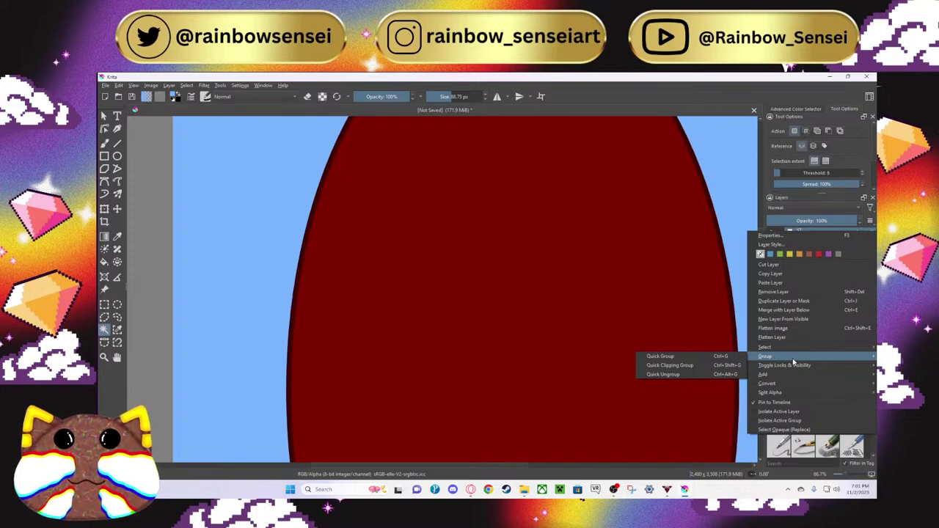
pyautogui.click(731, 356)
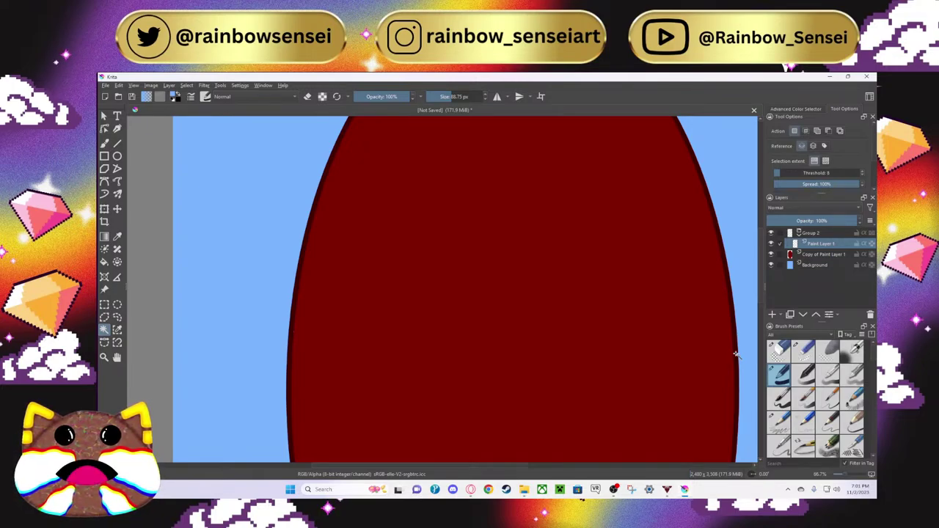
pyautogui.hotkey('ctrl', 'z')
# Step: Group the Copy of Paint Layer 1 layer and move Paint Layer 1 into that group above it
pyautogui.rightClick(823, 243)
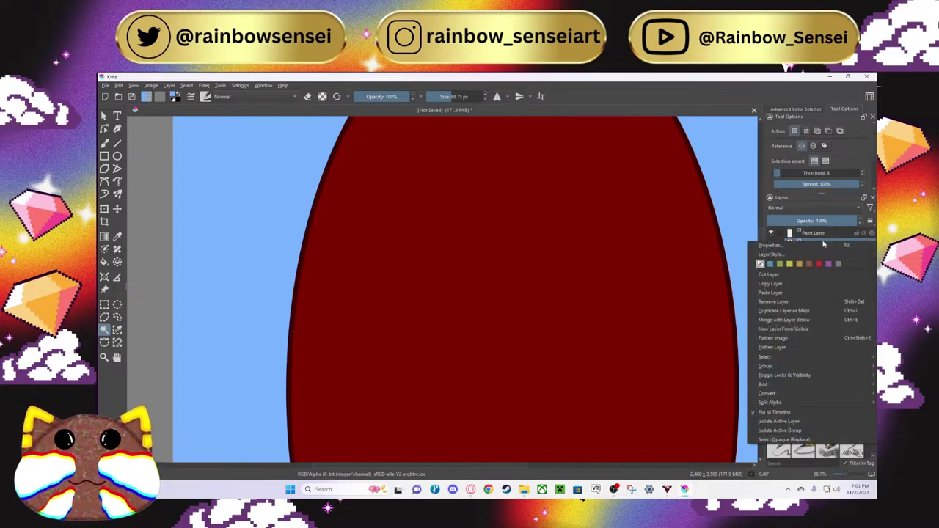
pyautogui.moveTo(784, 365)
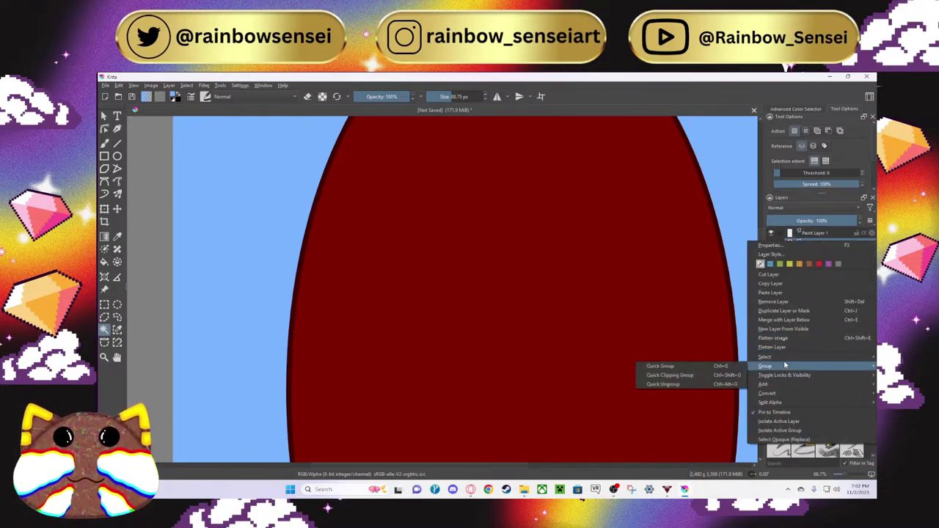
pyautogui.click(723, 366)
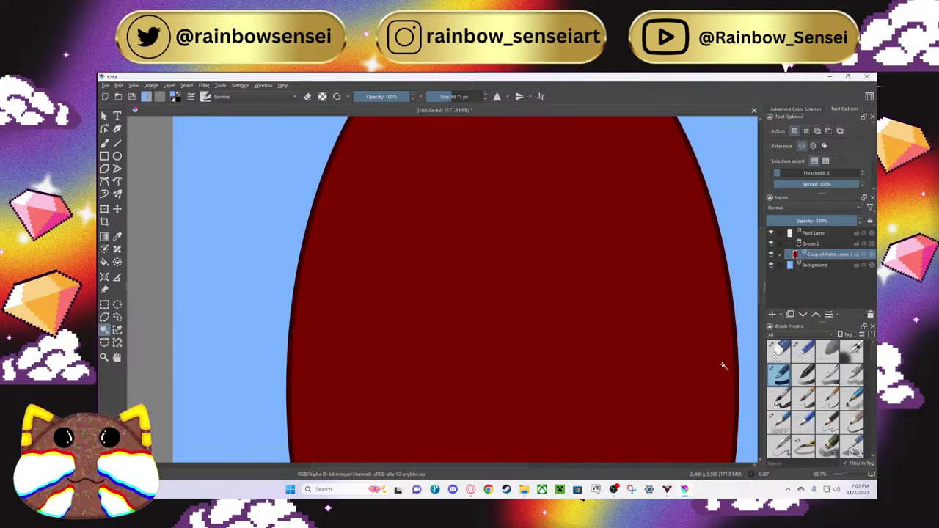
pyautogui.moveTo(828, 233); pyautogui.dragTo(827, 250)
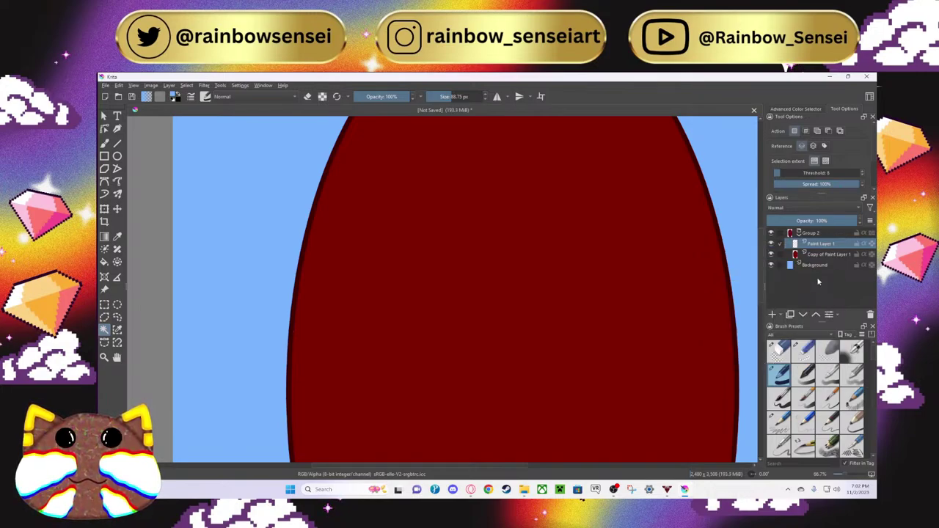
# Step: Select the dark red ellipse area on Copy of Paint Layer 1 with the Contiguous Selection tool
pyautogui.click(811, 254)
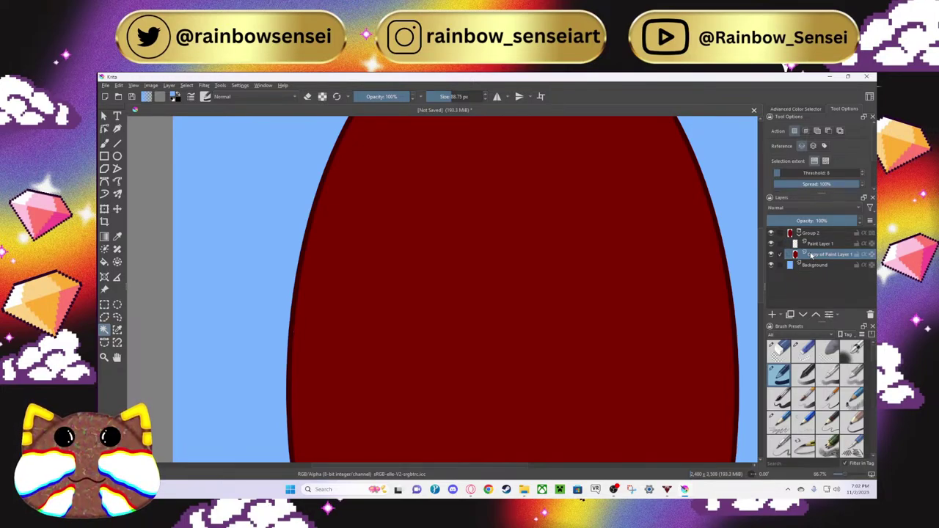
pyautogui.click(506, 322)
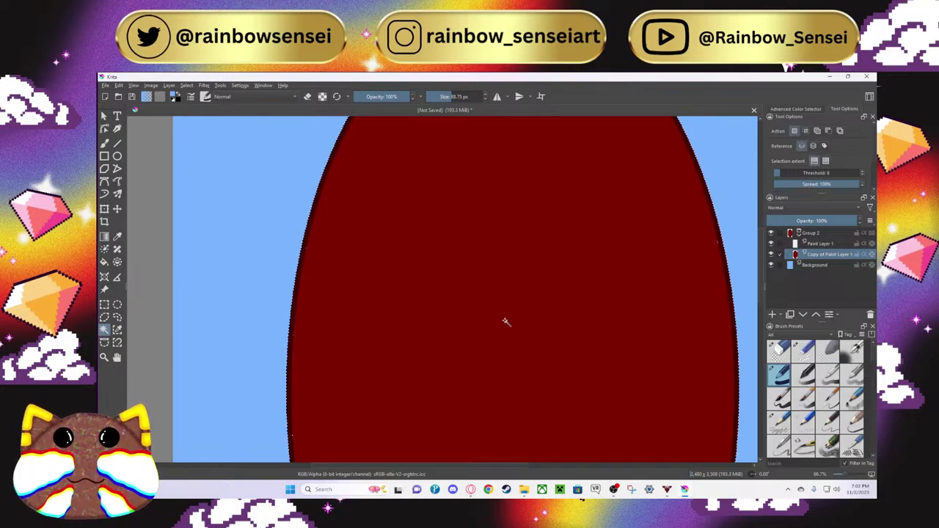
pyautogui.click(833, 233)
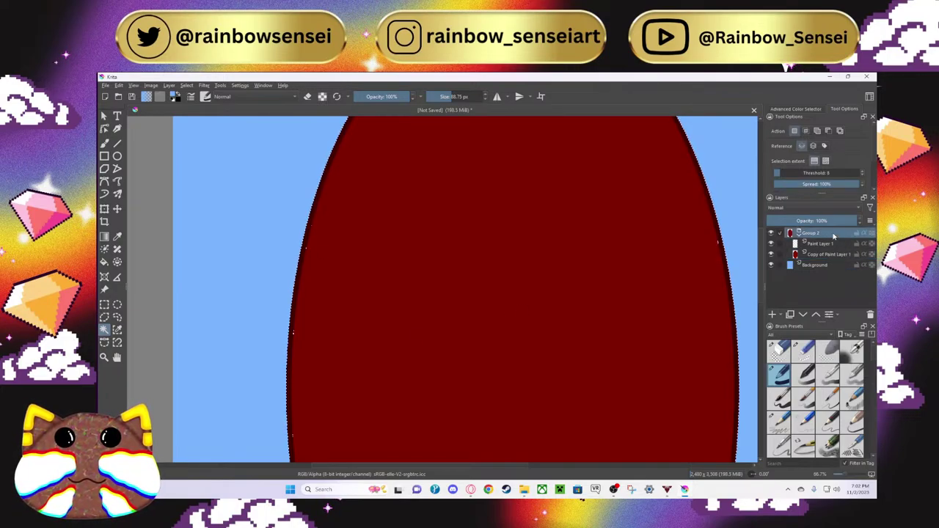
# Step: Apply a Gaussian Blur with 101.85 px horizontal and vertical radius to the outline on Paint Layer 1
pyautogui.click(812, 246)
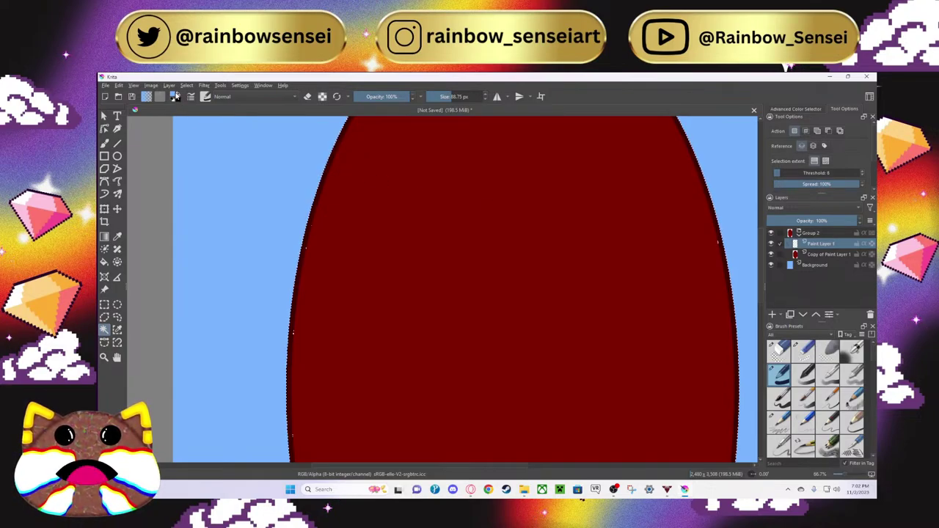
pyautogui.click(204, 85)
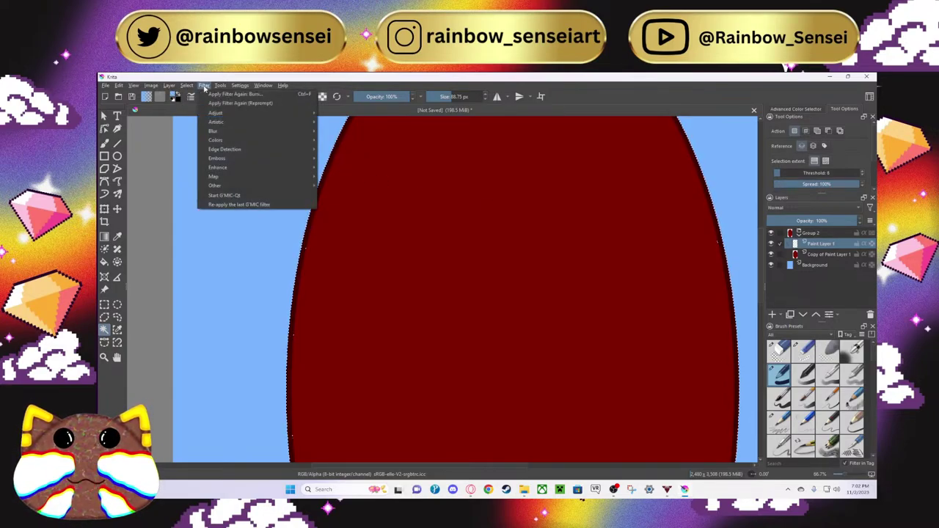
pyautogui.moveTo(293, 130)
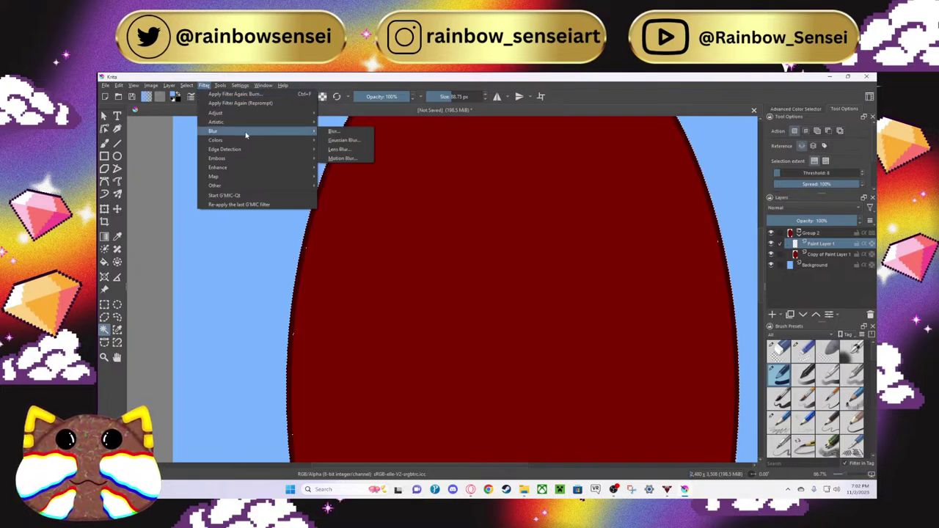
pyautogui.click(328, 140)
pyautogui.moveTo(219, 181); pyautogui.dragTo(258, 187)
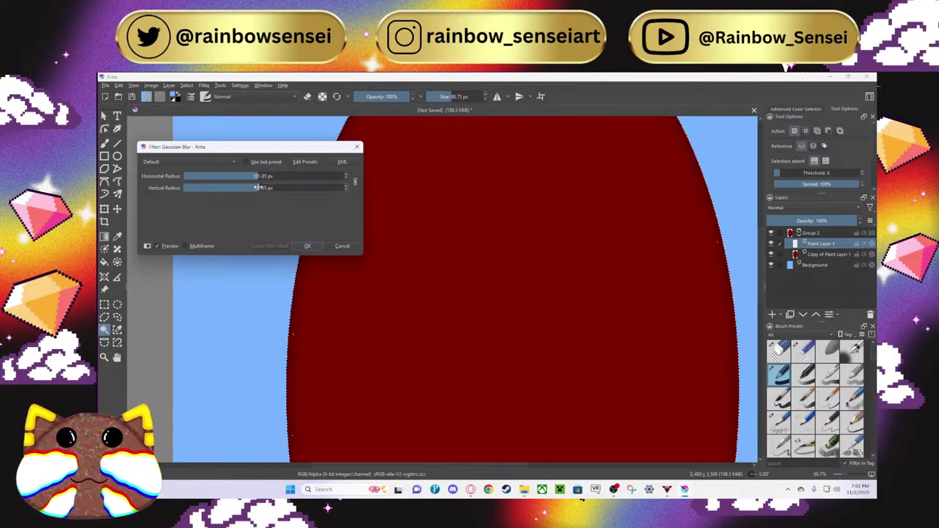
pyautogui.click(315, 246)
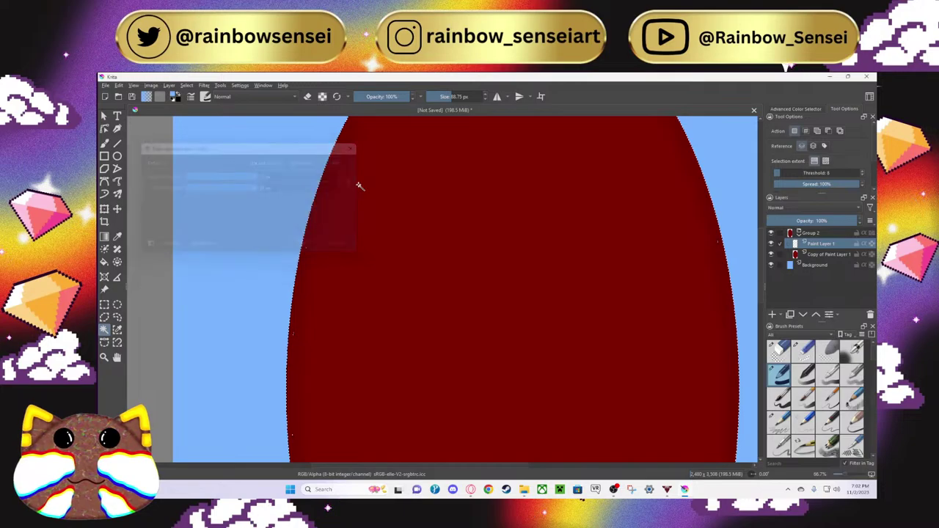
# Step: Switch to the Rectangular Selection tool and clear the ellipse selection
pyautogui.scroll(-4, 352, 189)
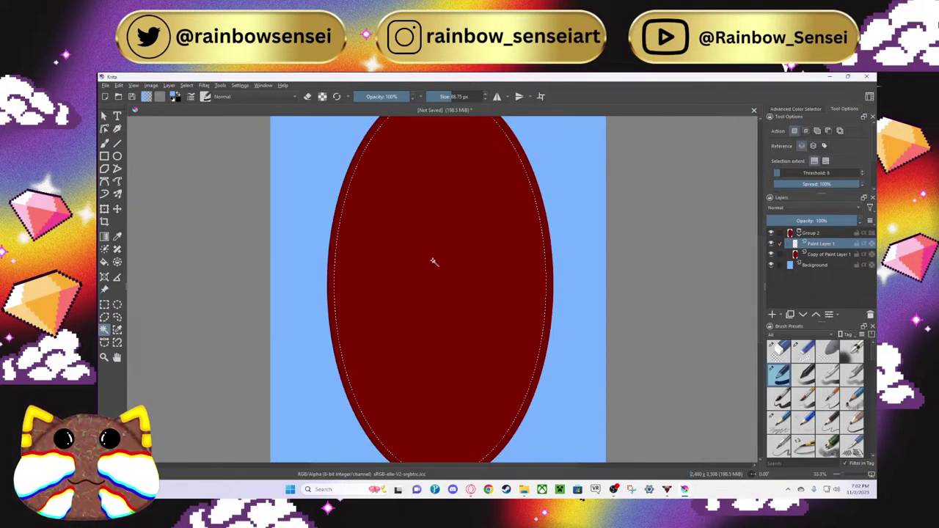
pyautogui.hotkey('ctrl', 'r')
pyautogui.click(298, 272)
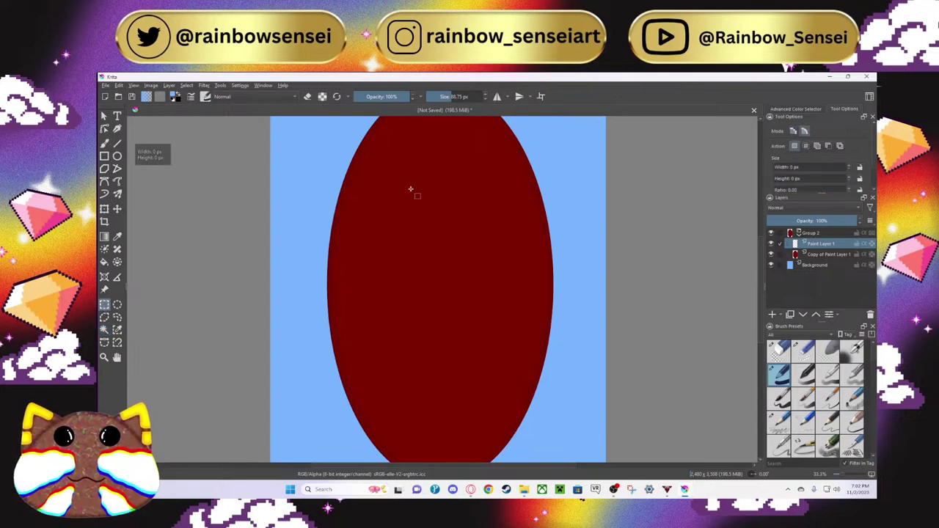
# Step: Examine the blurred edge shading of the ellipse at several zoom levels and check the layers inside its group
pyautogui.scroll(4, 411, 190)
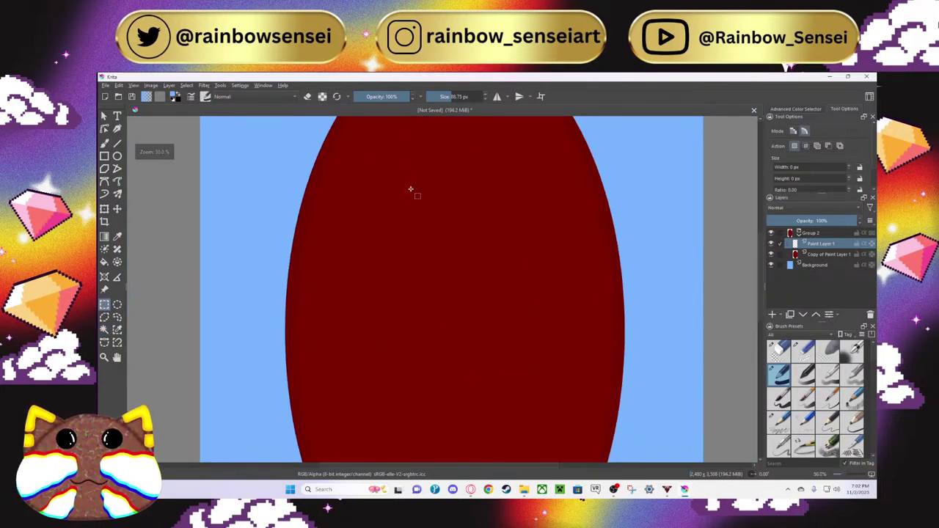
pyautogui.scroll(-4, 411, 189)
pyautogui.scroll(2, 411, 189)
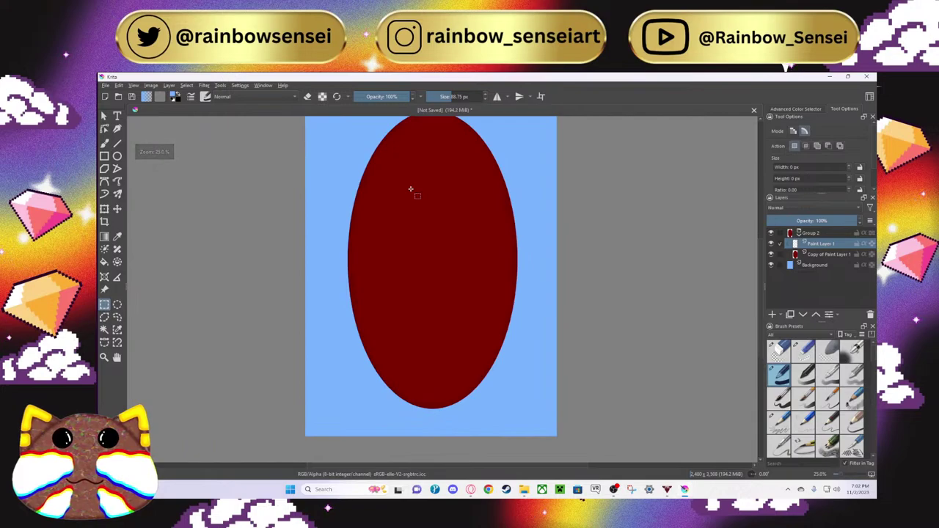
pyautogui.scroll(4, 410, 189)
pyautogui.scroll(-4, 410, 190)
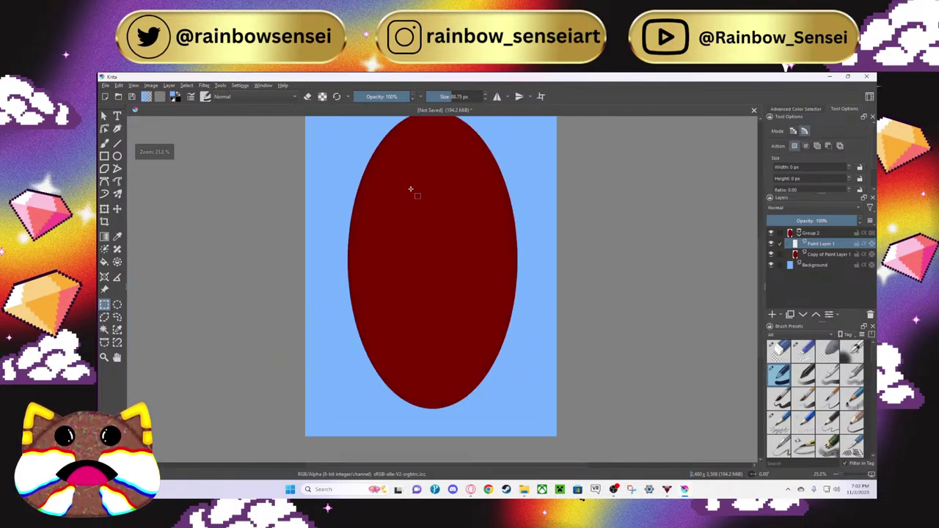
pyautogui.scroll(2, 411, 189)
pyautogui.scroll(-1, 411, 190)
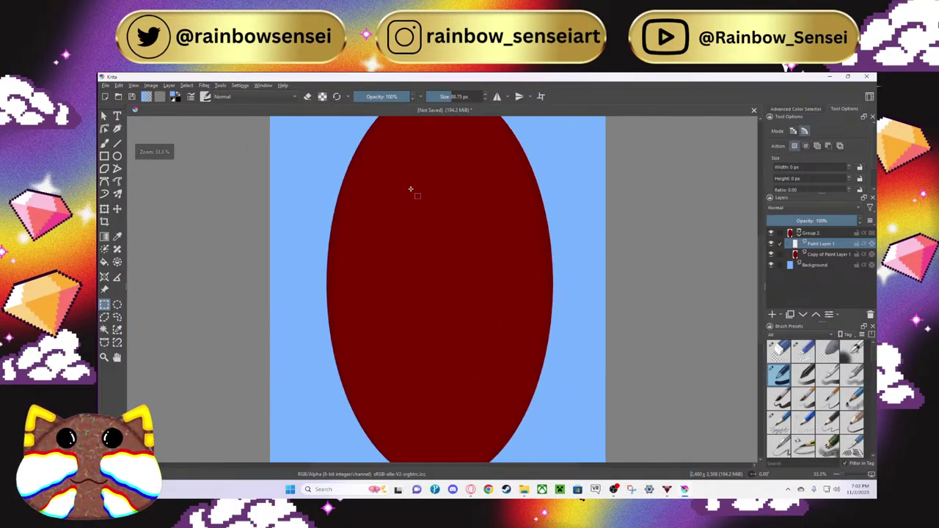
pyautogui.scroll(3, 411, 189)
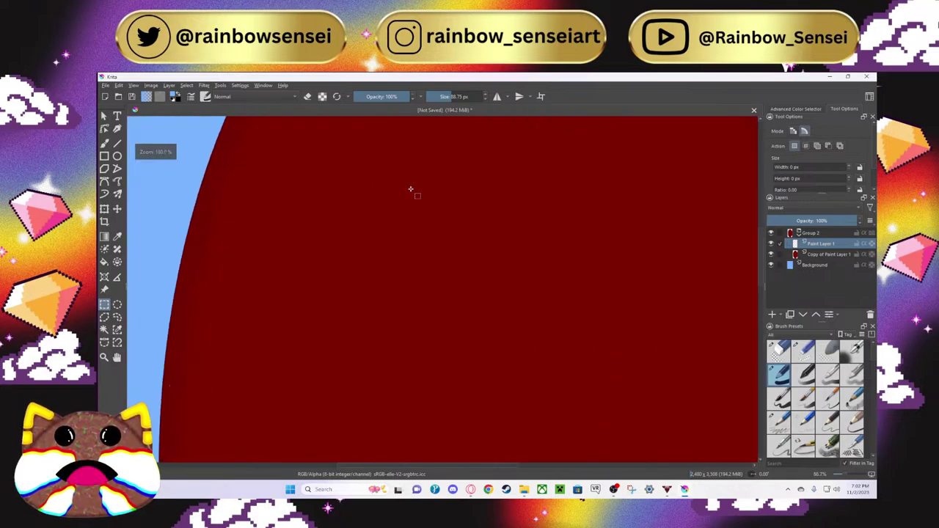
pyautogui.scroll(-2, 411, 189)
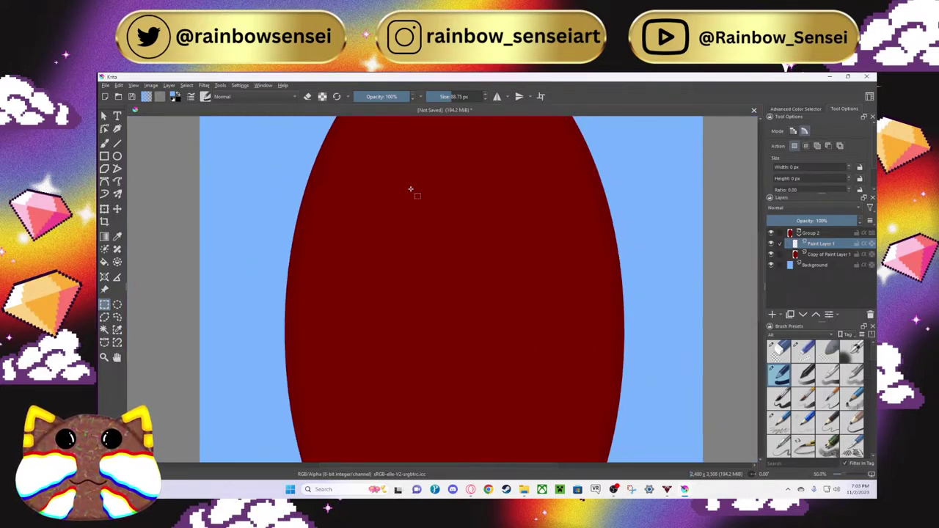
pyautogui.click(799, 232)
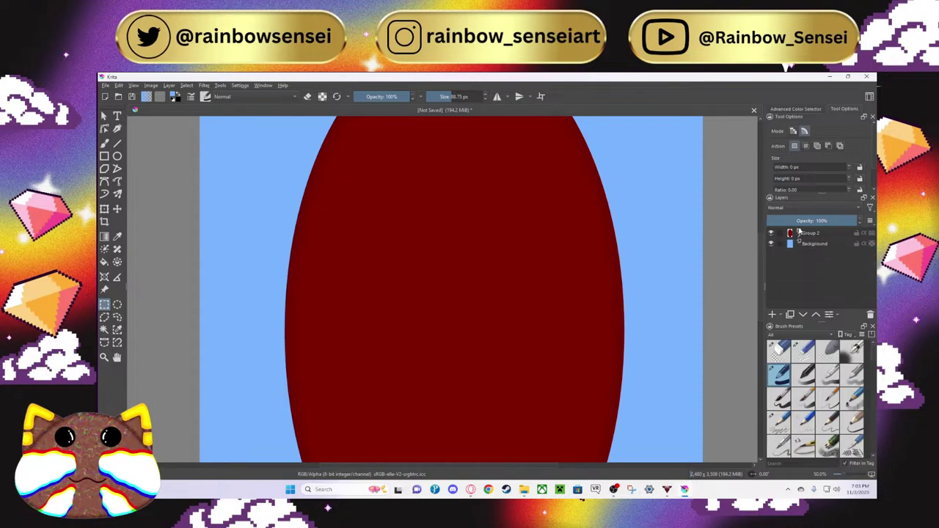
pyautogui.click(799, 233)
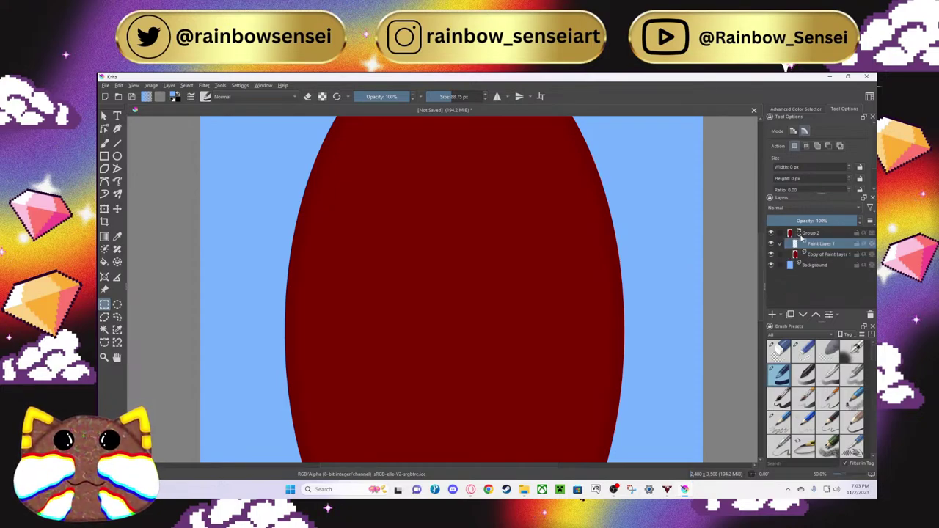
# Step: Add a new paint layer above Paint Layer 1 inside Group 2
pyautogui.click(809, 233)
pyautogui.click(772, 314)
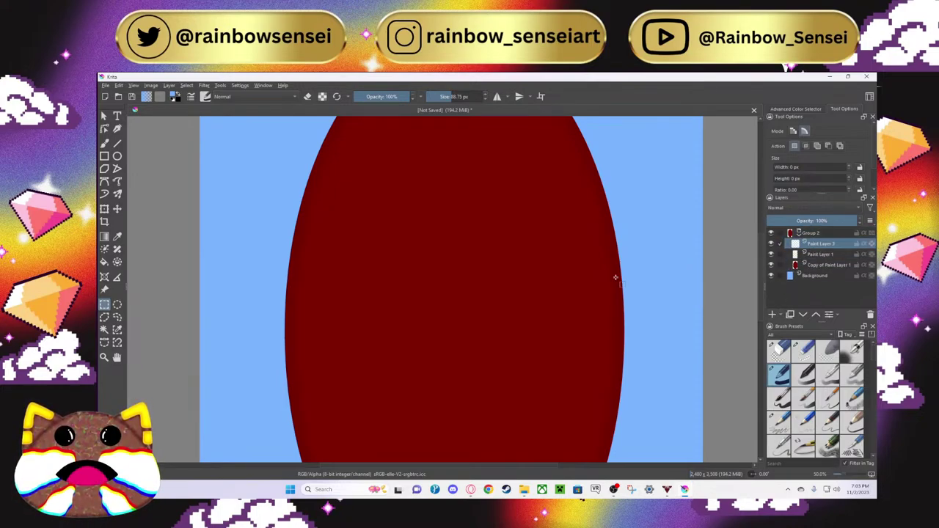
pyautogui.scroll(-3, 609, 275)
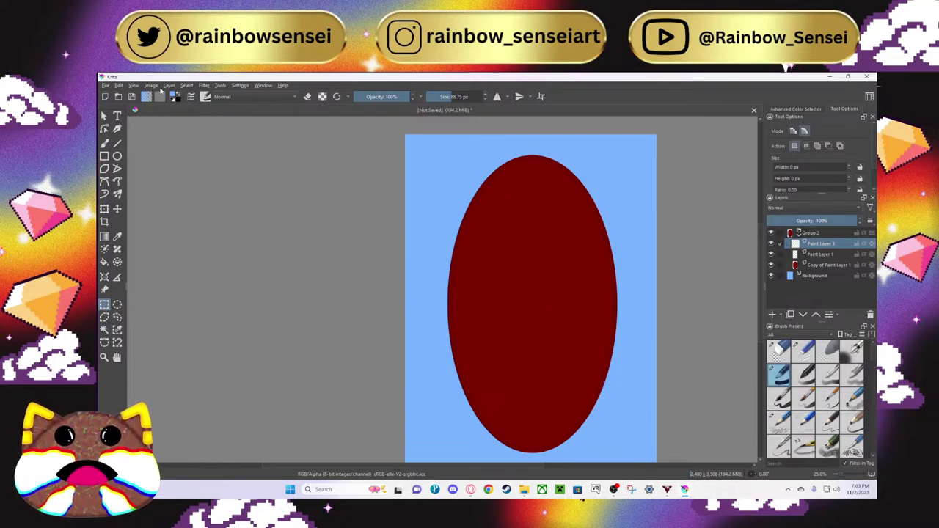
# Step: Set the foreground colour to pure bright red, #ff0000, and activate the Freehand Brush tool
pyautogui.click(175, 96)
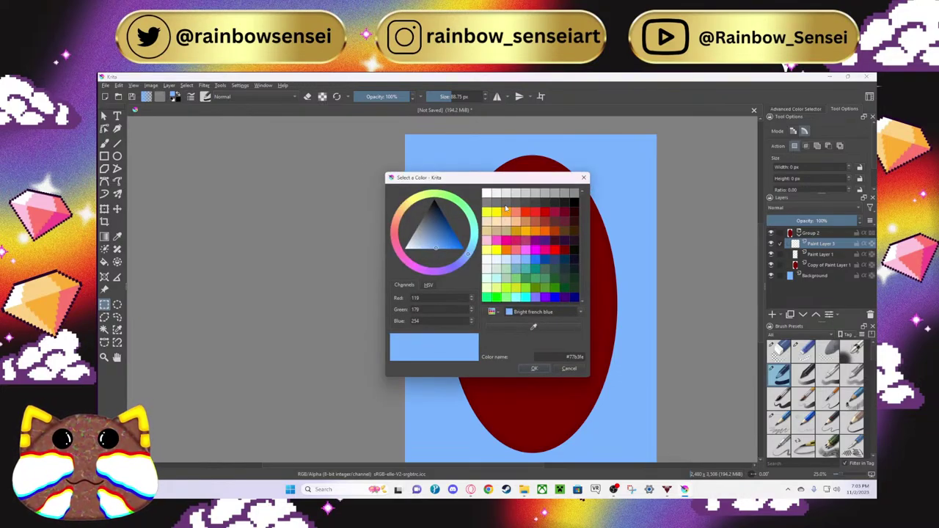
pyautogui.click(544, 213)
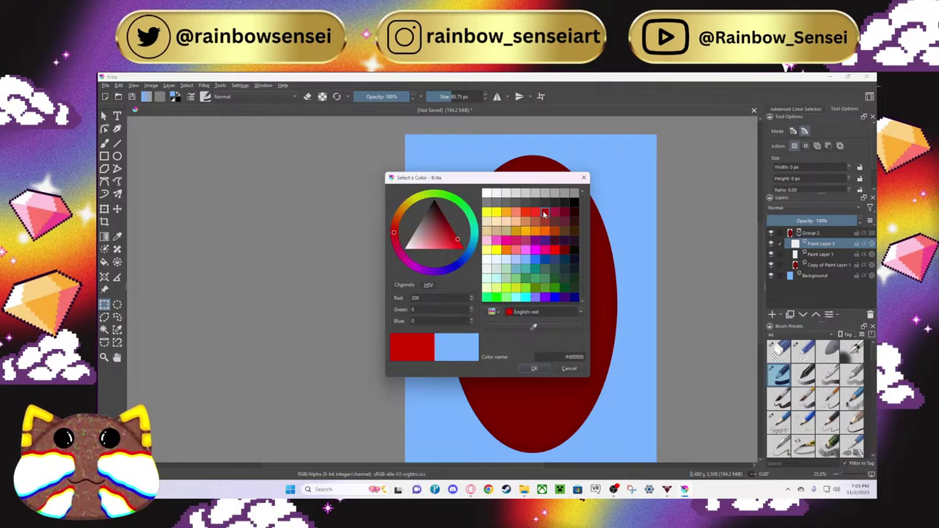
pyautogui.click(463, 248)
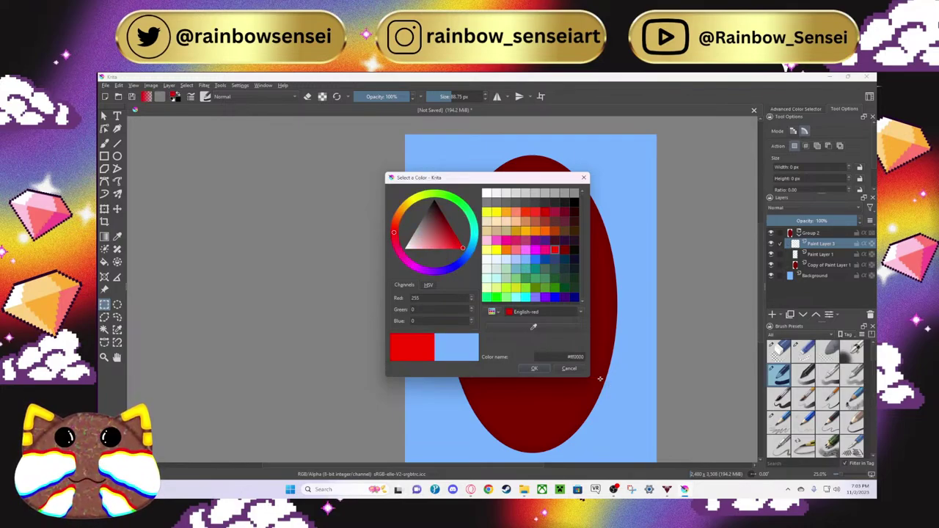
pyautogui.click(522, 370)
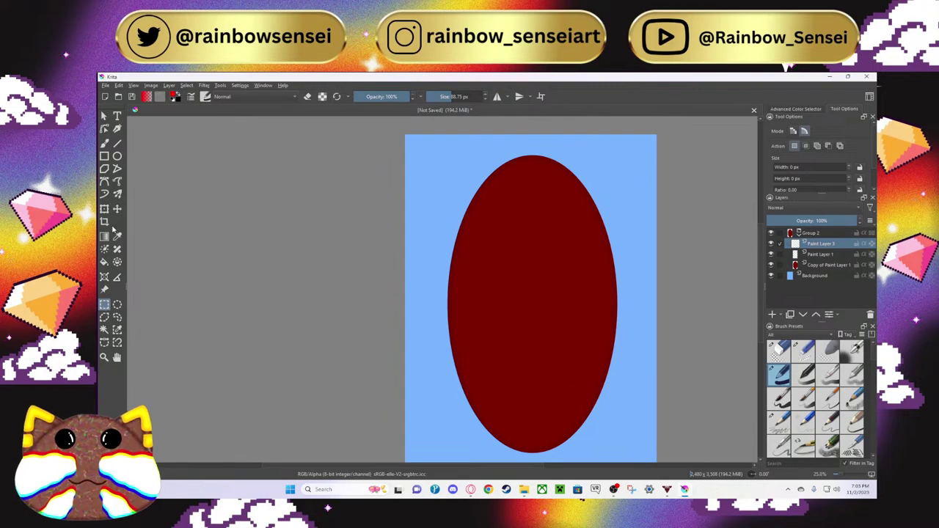
pyautogui.click(104, 144)
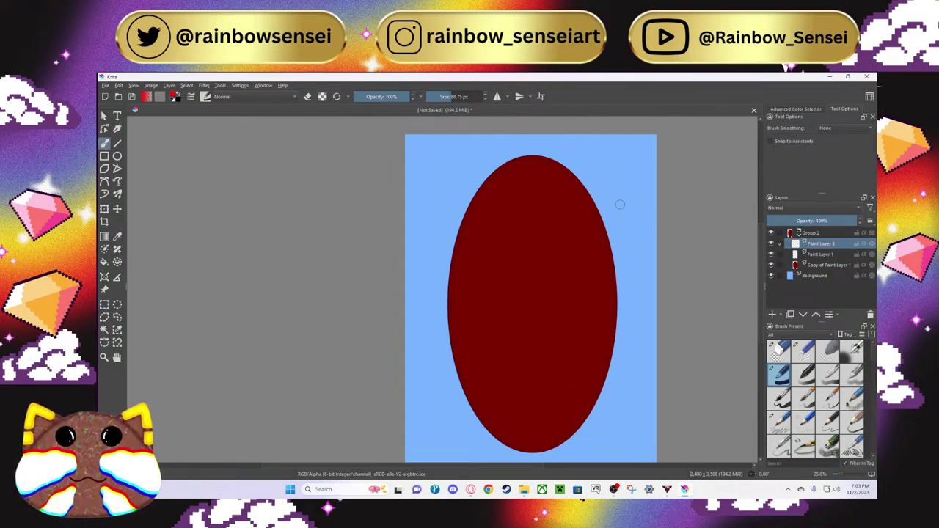
# Step: Check the empty Paint Layer 3 in Group 2 and delete it
pyautogui.click(808, 234)
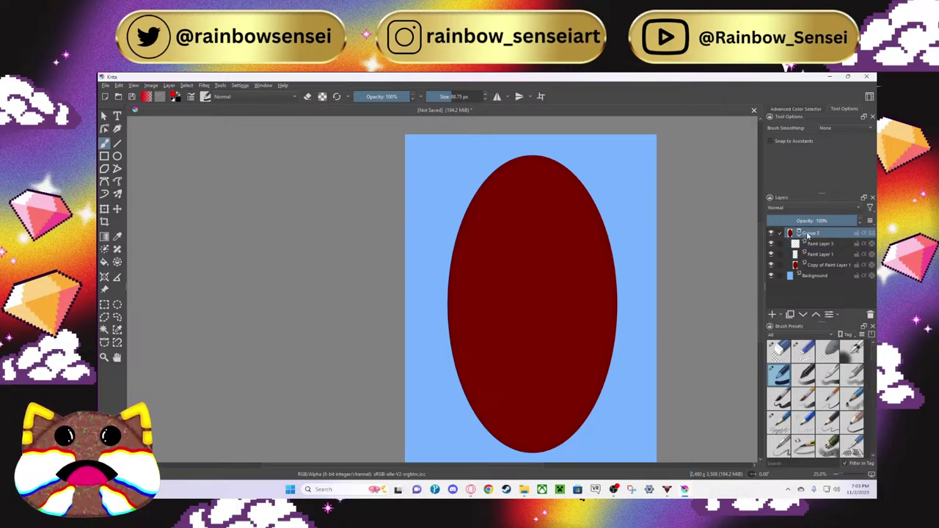
pyautogui.click(812, 245)
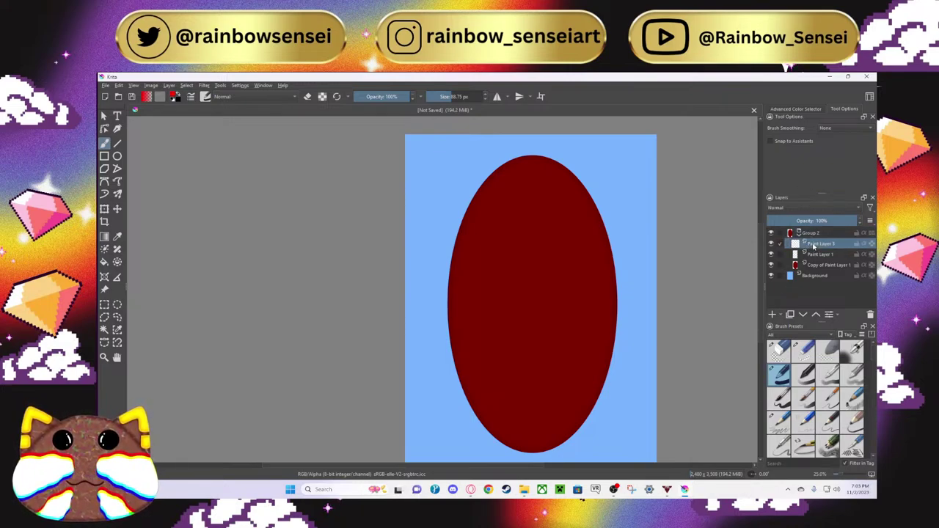
pyautogui.moveTo(795, 247)
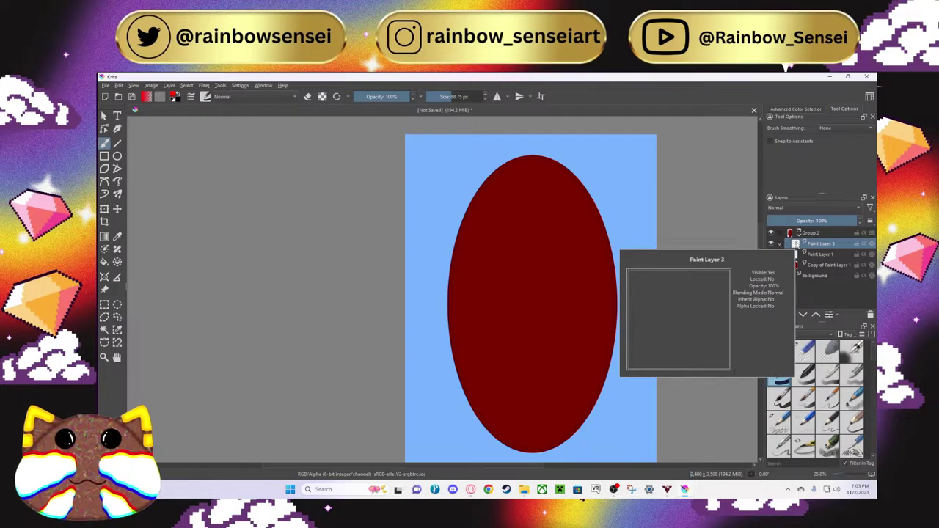
pyautogui.click(870, 314)
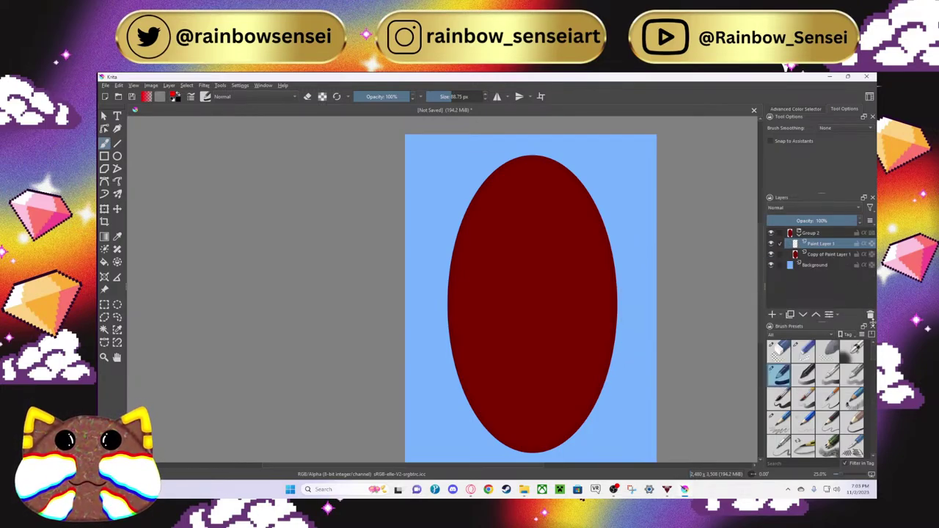
# Step: Add a new paint layer above Paint Layer 1 in the group and paint a bright red, roughly vertical stroke on the ellipse's upper left
pyautogui.click(787, 316)
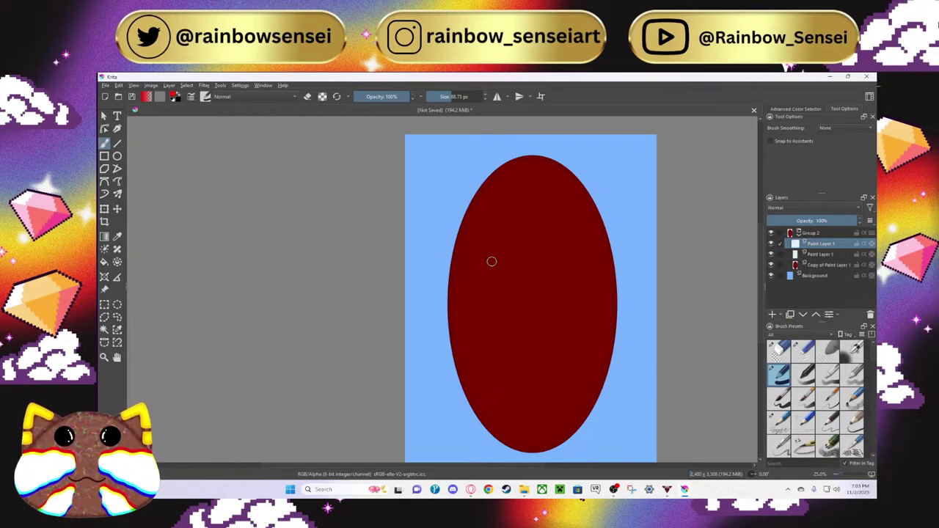
pyautogui.moveTo(512, 232); pyautogui.dragTo(486, 308)
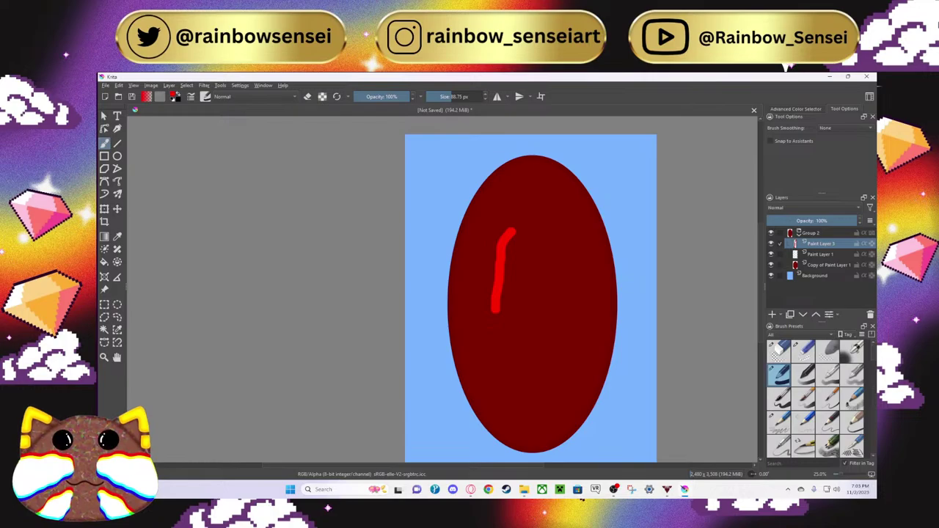
# Step: Undo the red brush stroke and set brush smoothing to Stabilizer, trying it with a stroke on the dark red ellipse
pyautogui.hotkey('ctrl', 'z')
pyautogui.click(826, 128)
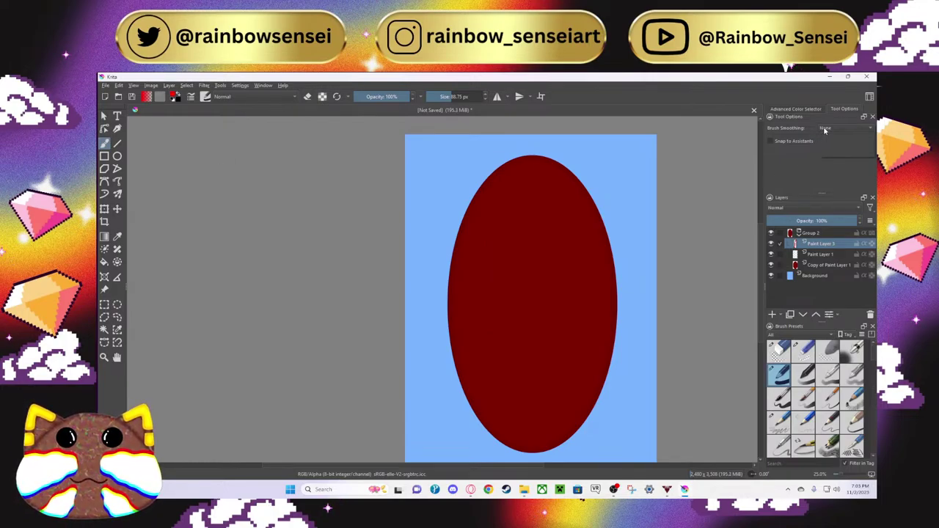
pyautogui.click(827, 152)
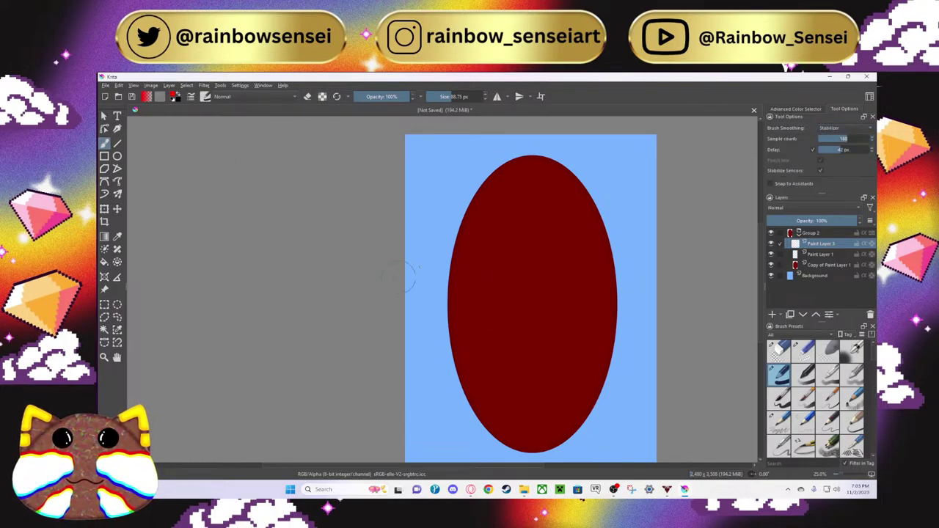
pyautogui.moveTo(517, 199)
pyautogui.mouseDown()
pyautogui.moveTo(494, 253)
pyautogui.moveTo(496, 361)
pyautogui.moveTo(499, 386)
pyautogui.moveTo(537, 403)
pyautogui.moveTo(567, 386)
pyautogui.moveTo(583, 335)
pyautogui.moveTo(579, 262)
pyautogui.moveTo(562, 227)
pyautogui.moveTo(541, 226)
pyautogui.mouseUp()
pyautogui.hotkey('ctrl', 'z')
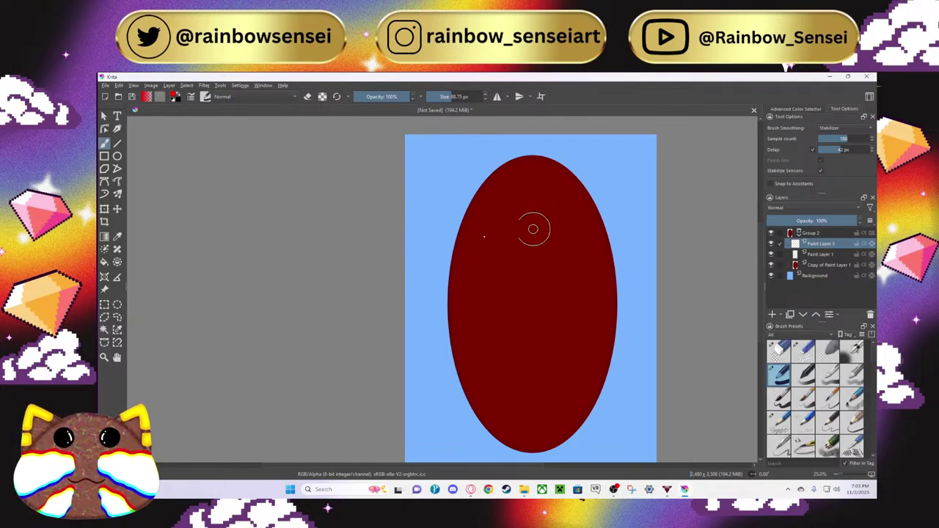
# Step: Draw a tall, unfilled bright red ellipse outline inside the dark red ellipse, replacing the narrower first attempt
pyautogui.click(116, 155)
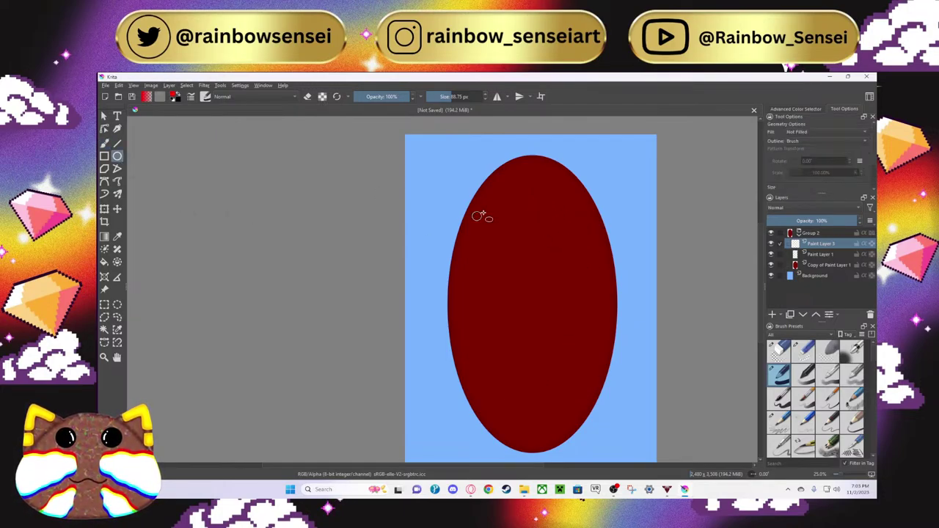
pyautogui.moveTo(511, 187)
pyautogui.mouseDown()
pyautogui.moveTo(511, 321)
pyautogui.moveTo(478, 384)
pyautogui.moveTo(576, 398)
pyautogui.mouseUp()
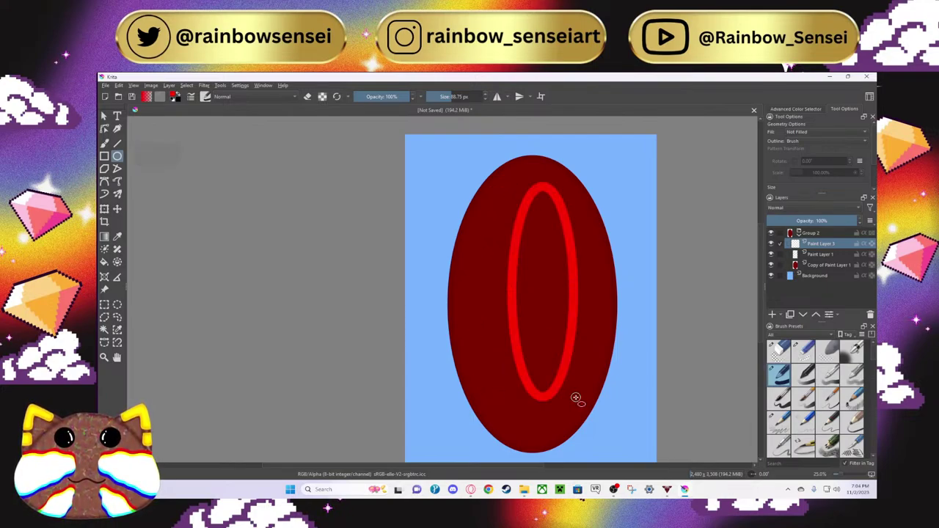
pyautogui.hotkey('ctrl', 'z')
pyautogui.moveTo(481, 217)
pyautogui.mouseDown()
pyautogui.moveTo(569, 330)
pyautogui.moveTo(587, 433)
pyautogui.mouseUp()
# Step: Transform the bright red outline so it is centred in the dark red ellipse with a thin, even border around it
pyautogui.click(104, 210)
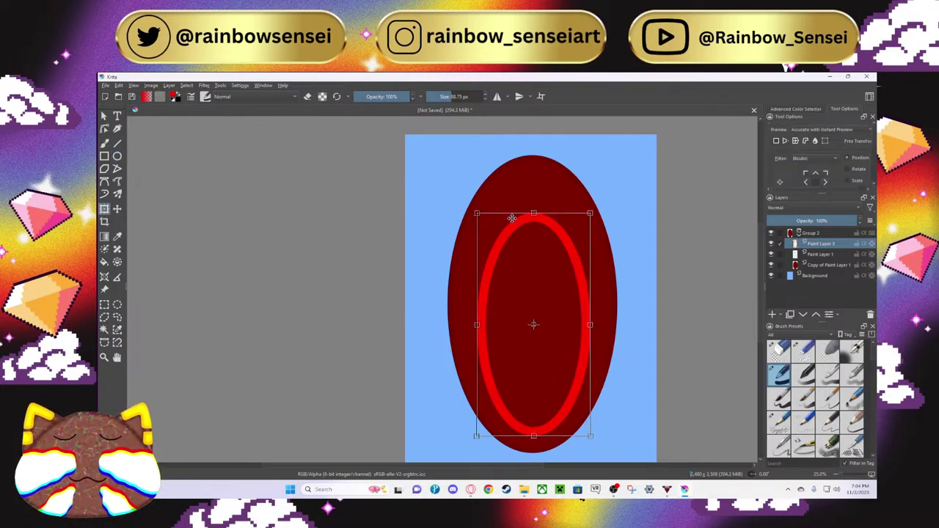
pyautogui.moveTo(535, 213); pyautogui.dragTo(540, 170)
pyautogui.moveTo(534, 437); pyautogui.dragTo(534, 445)
pyautogui.moveTo(590, 308); pyautogui.dragTo(604, 309)
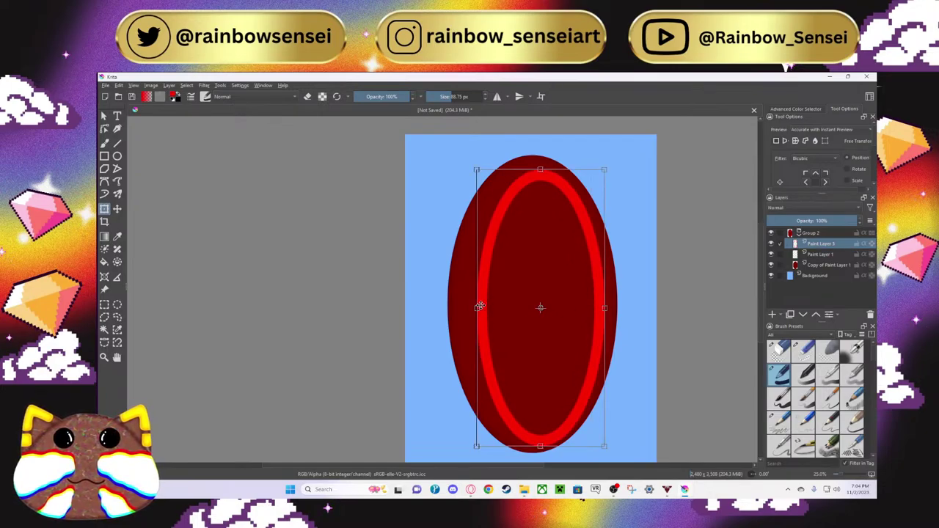
pyautogui.moveTo(481, 306); pyautogui.dragTo(460, 308)
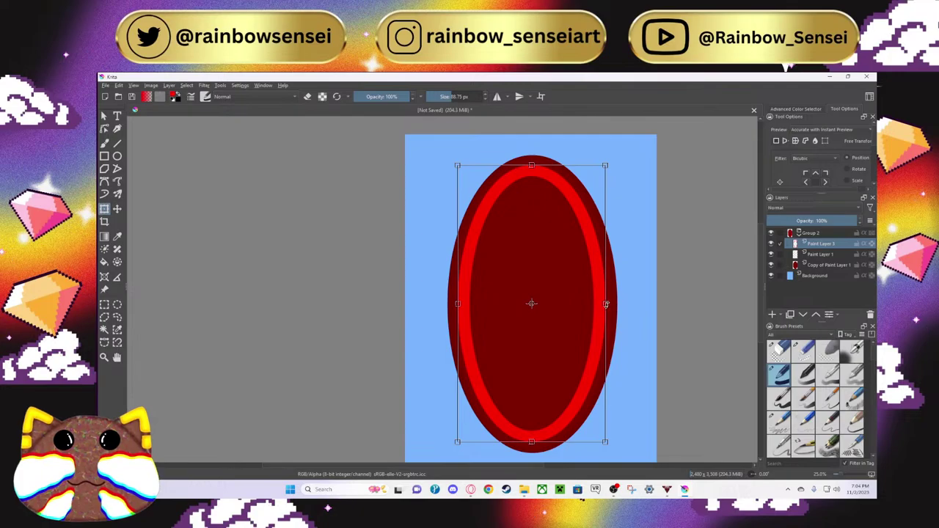
pyautogui.moveTo(606, 303); pyautogui.dragTo(610, 303)
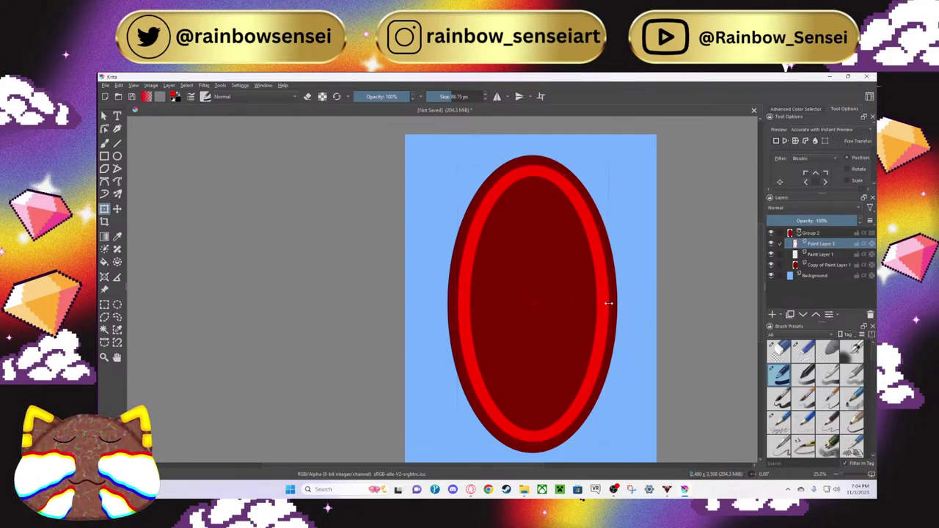
pyautogui.moveTo(458, 302); pyautogui.dragTo(478, 303)
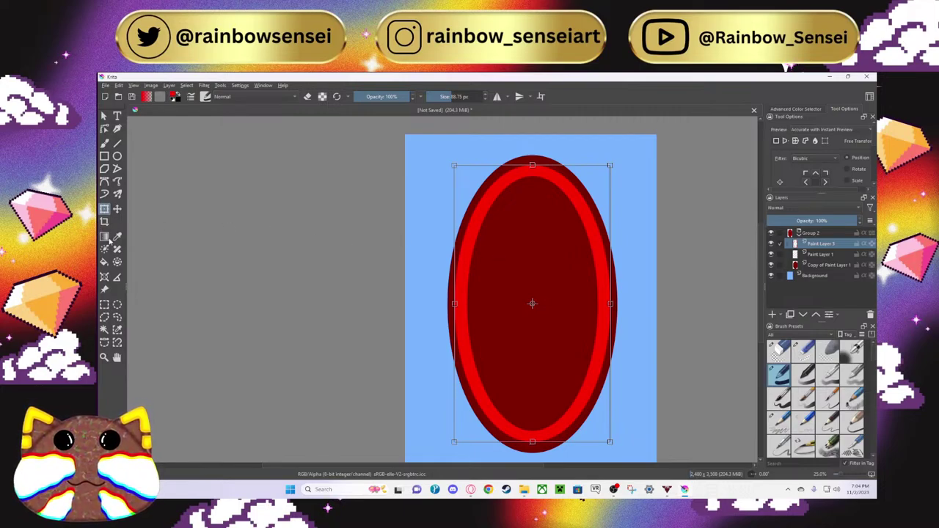
pyautogui.click(105, 117)
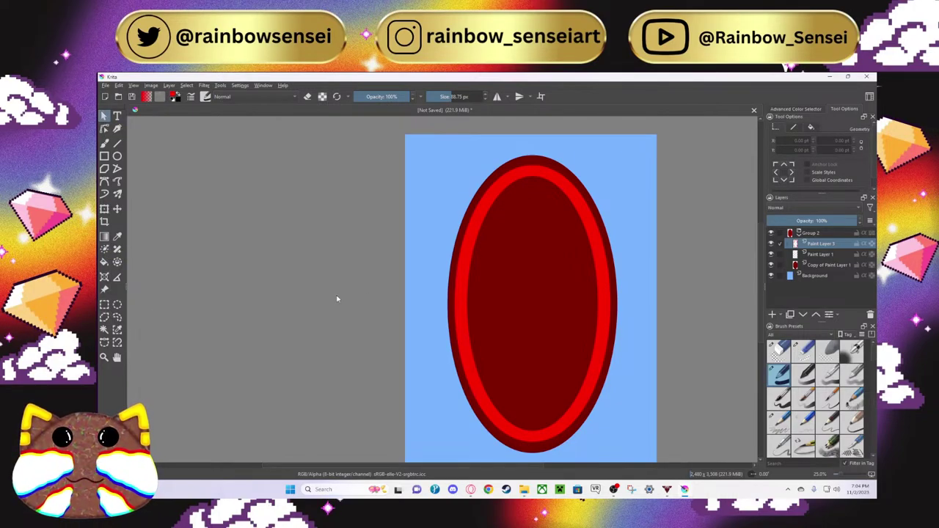
# Step: Fill the interior of the bright red outline with the same red
pyautogui.press('f')
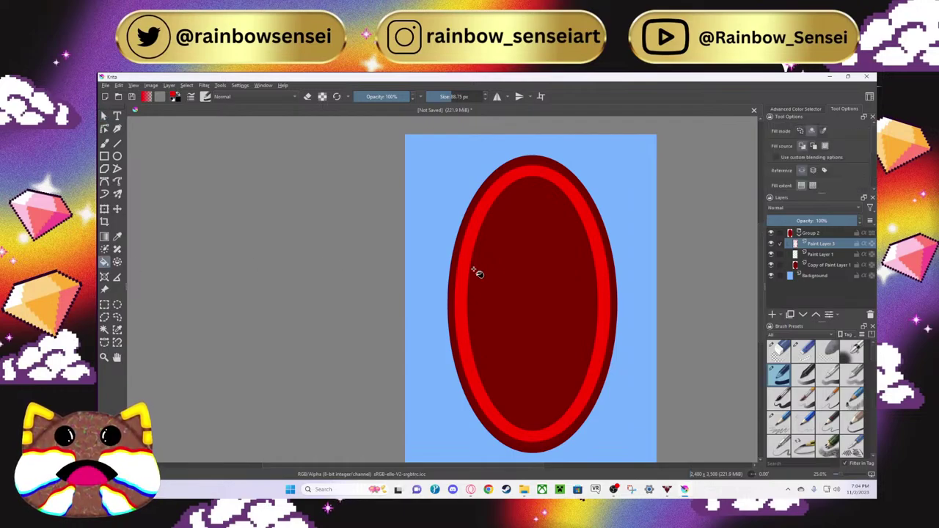
pyautogui.click(495, 271)
pyautogui.scroll(1, 497, 274)
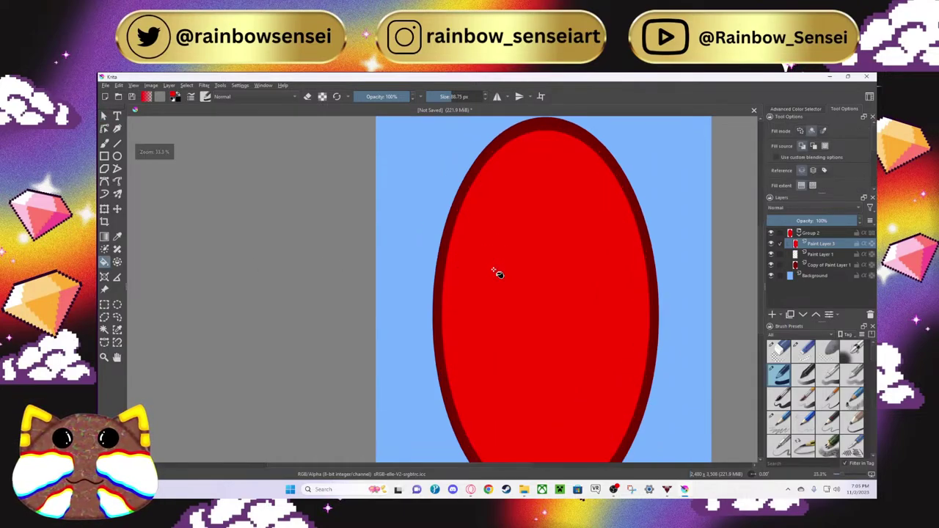
pyautogui.scroll(-1, 497, 274)
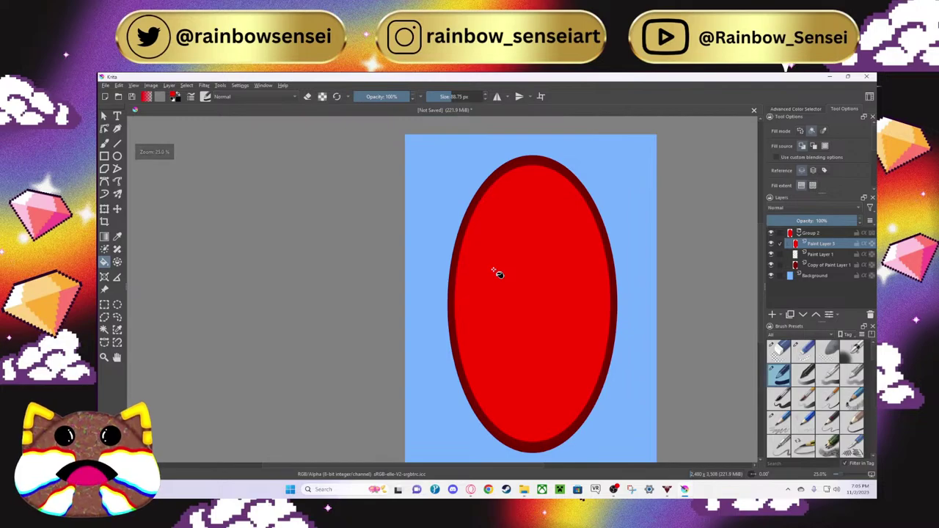
pyautogui.scroll(1, 497, 274)
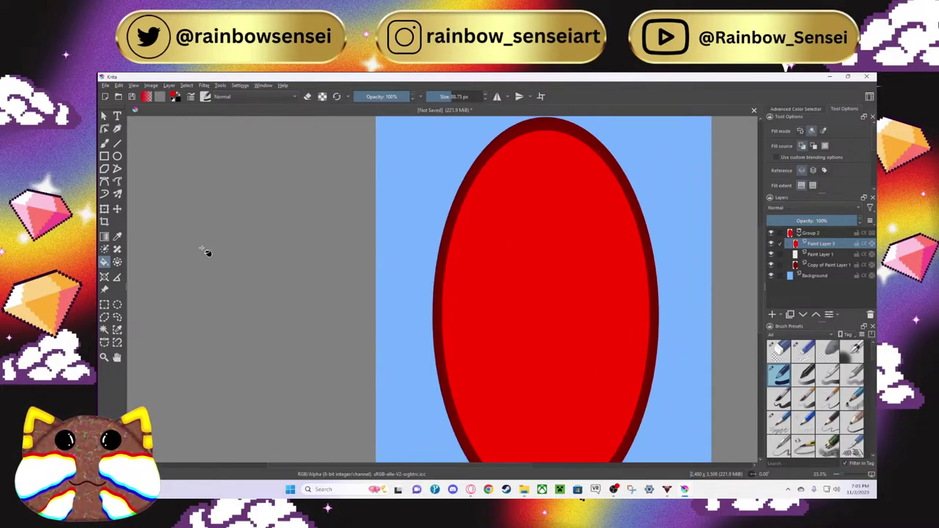
# Step: Set the brush stabilizer's sample count to 116 and make trial red brush strokes across the inner ellipse
pyautogui.click(105, 144)
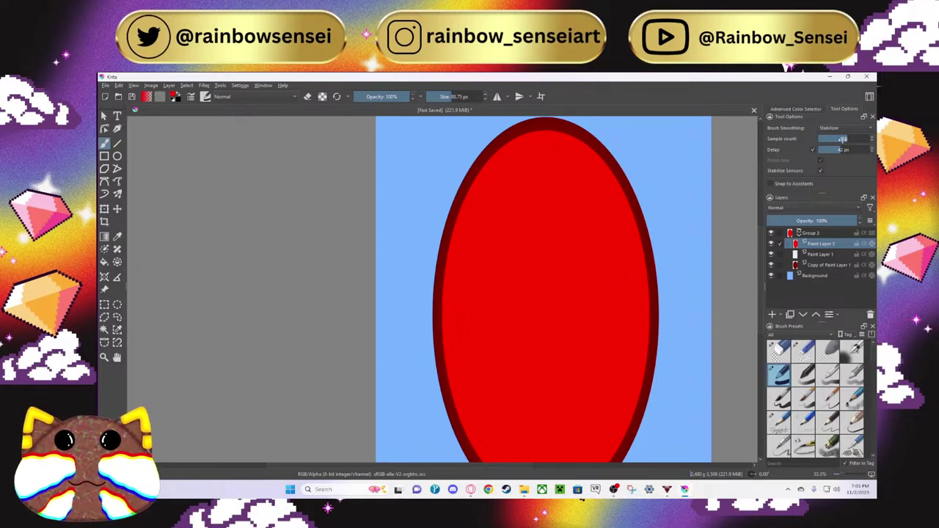
pyautogui.click(844, 130)
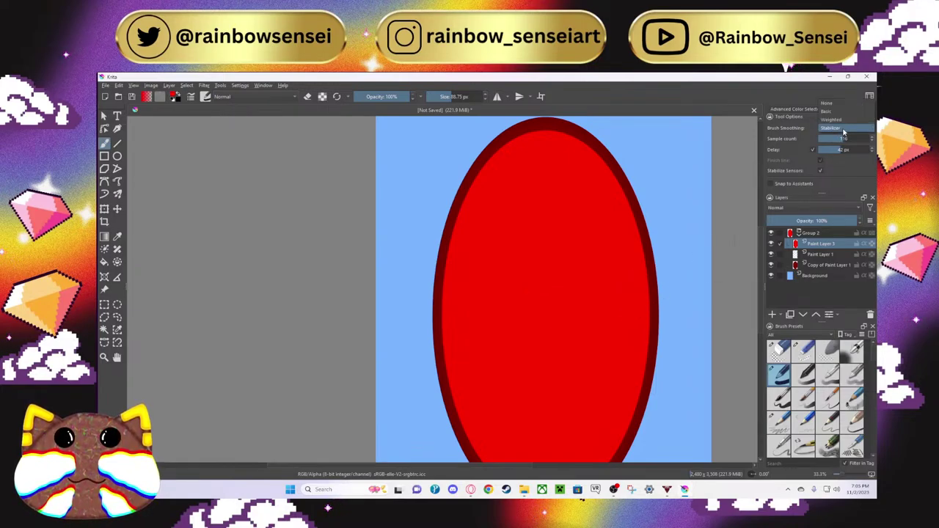
pyautogui.click(502, 332)
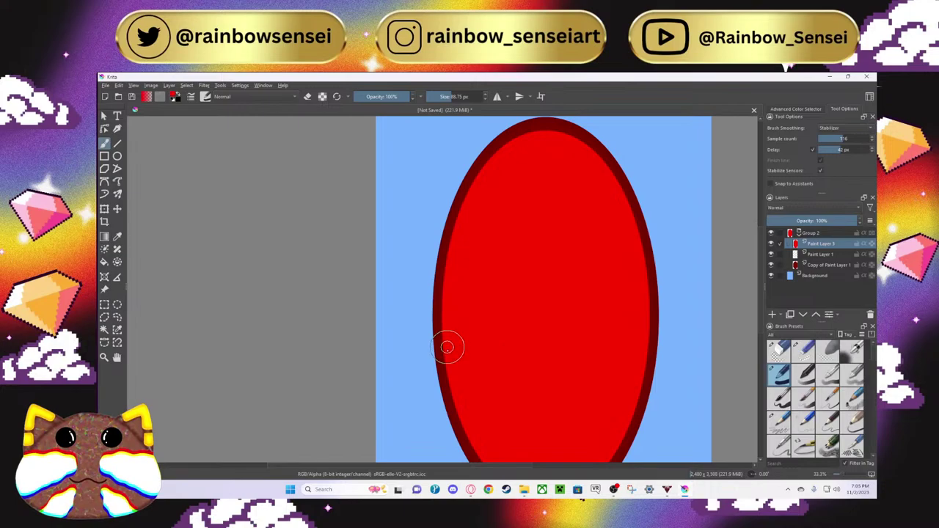
pyautogui.moveTo(461, 355)
pyautogui.mouseDown()
pyautogui.moveTo(464, 257)
pyautogui.moveTo(482, 202)
pyautogui.moveTo(514, 164)
pyautogui.moveTo(558, 146)
pyautogui.moveTo(584, 164)
pyautogui.moveTo(600, 219)
pyautogui.moveTo(596, 184)
pyautogui.moveTo(621, 226)
pyautogui.moveTo(625, 302)
pyautogui.moveTo(610, 293)
pyautogui.moveTo(613, 268)
pyautogui.moveTo(623, 269)
pyautogui.moveTo(622, 363)
pyautogui.mouseUp()
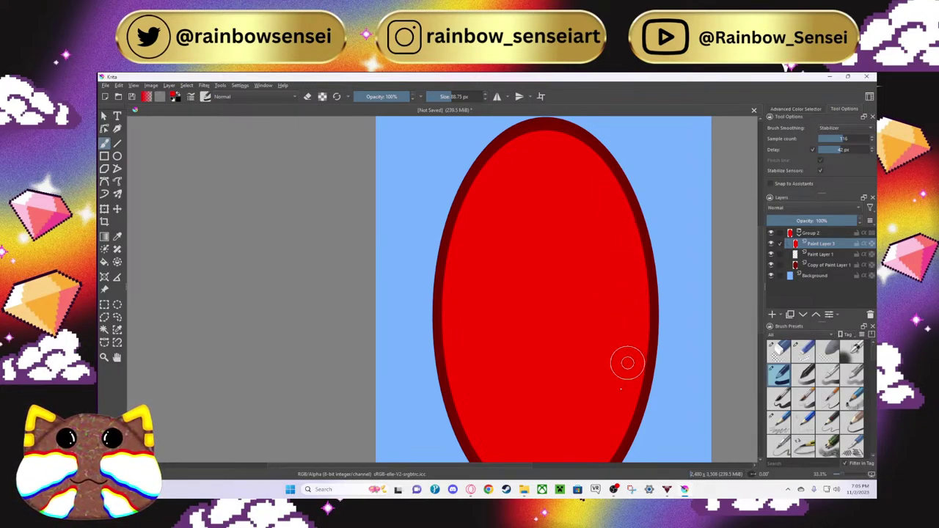
pyautogui.press('-')
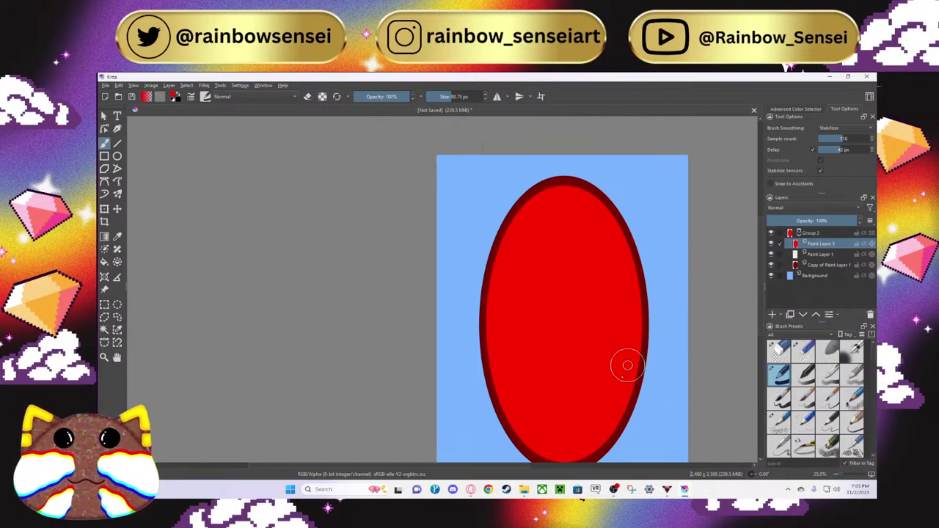
pyautogui.moveTo(623, 377)
pyautogui.mouseDown()
pyautogui.moveTo(603, 425)
pyautogui.moveTo(582, 447)
pyautogui.moveTo(553, 455)
pyautogui.moveTo(536, 433)
pyautogui.moveTo(562, 447)
pyautogui.moveTo(509, 404)
pyautogui.moveTo(505, 318)
pyautogui.mouseUp()
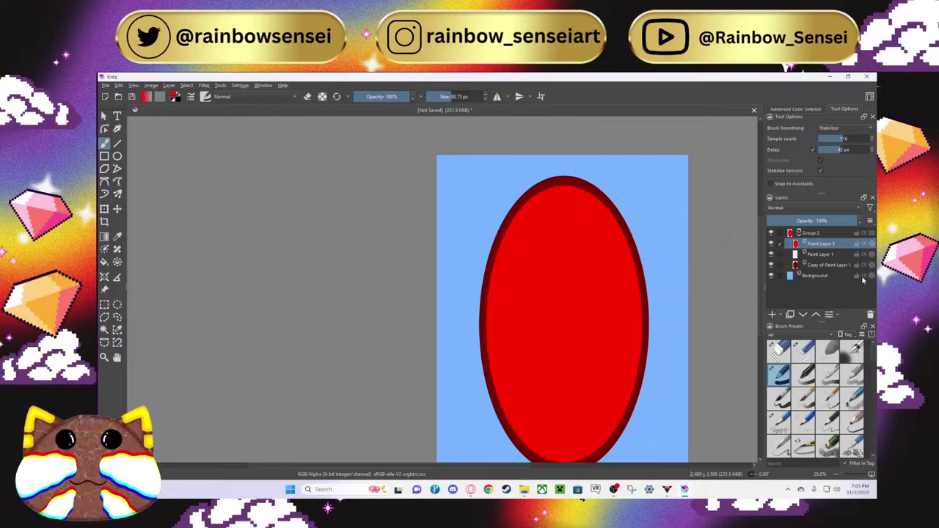
# Step: Select the dark red ellipse's area from the Copy of Paint Layer 1 layer, then make the bright red ellipse's layer active
pyautogui.click(815, 265)
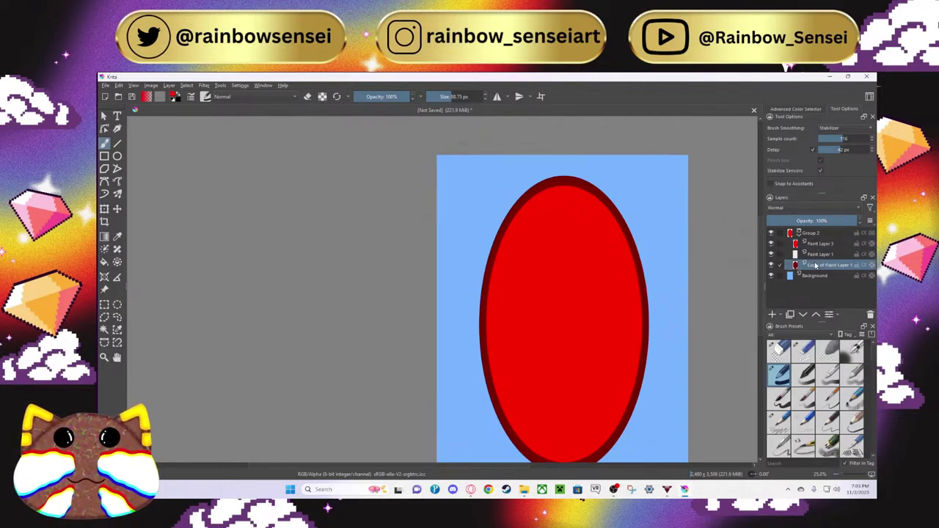
pyautogui.press('w')
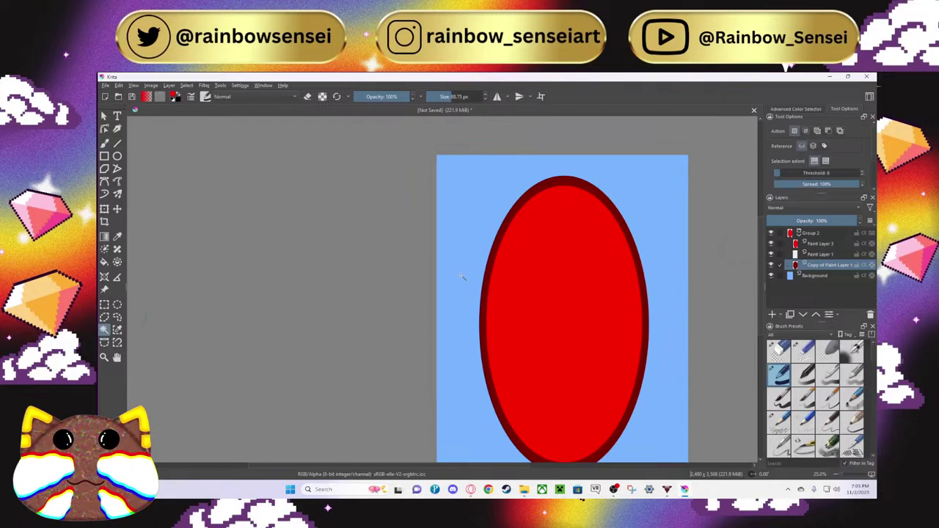
pyautogui.click(817, 245)
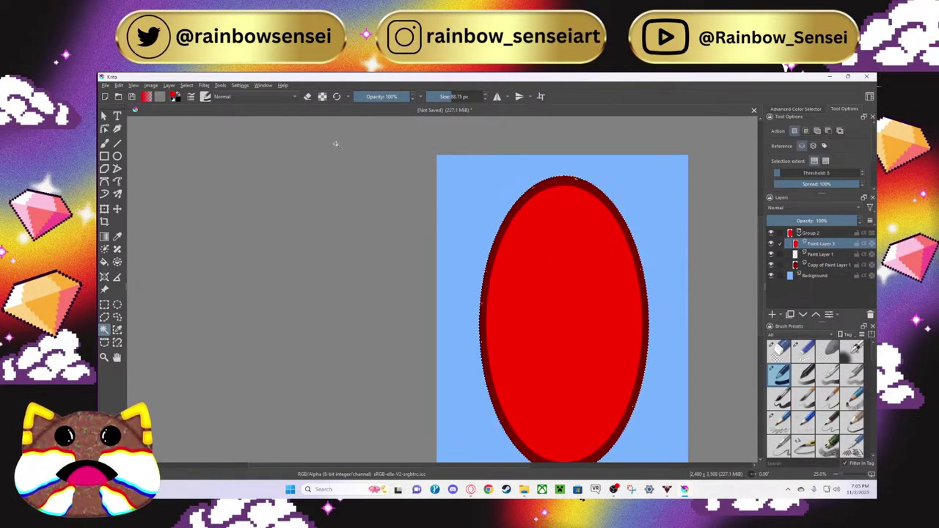
# Step: Try a Gaussian Blur on the bright red ellipse within the selected area
pyautogui.click(206, 85)
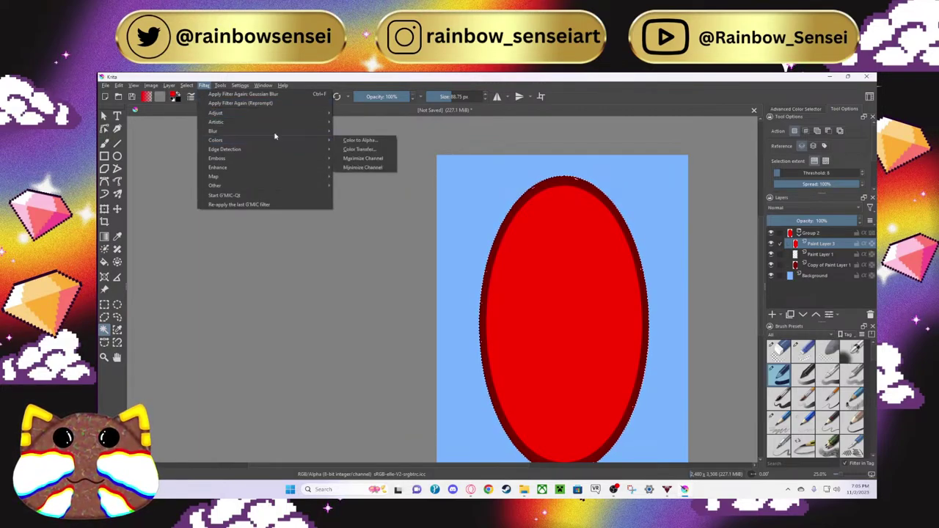
pyautogui.moveTo(277, 132)
pyautogui.click(348, 140)
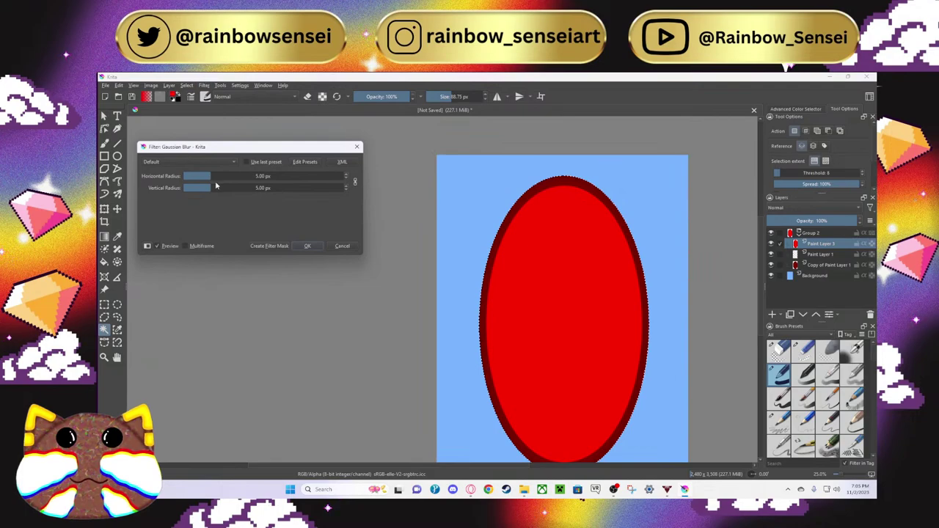
pyautogui.moveTo(212, 187); pyautogui.dragTo(180, 188)
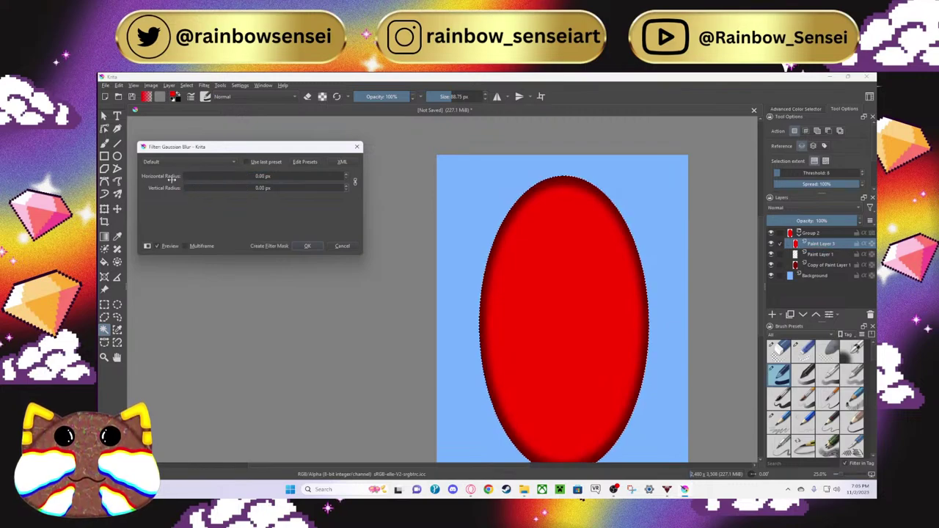
pyautogui.click(356, 147)
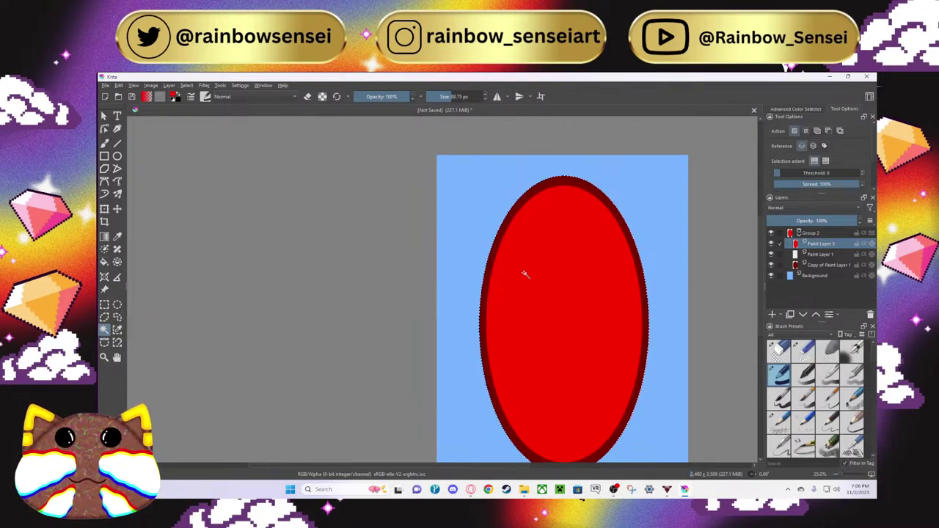
# Step: Clear the selection and shrink the bright red ellipse so that it sits centred inside the dark red ellipse with a wider dark rim
pyautogui.moveTo(824, 245)
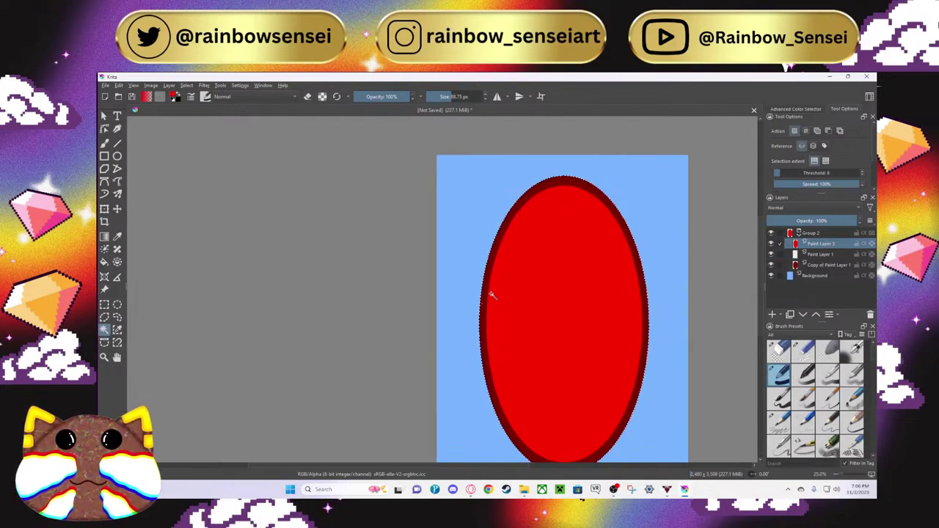
pyautogui.click(104, 304)
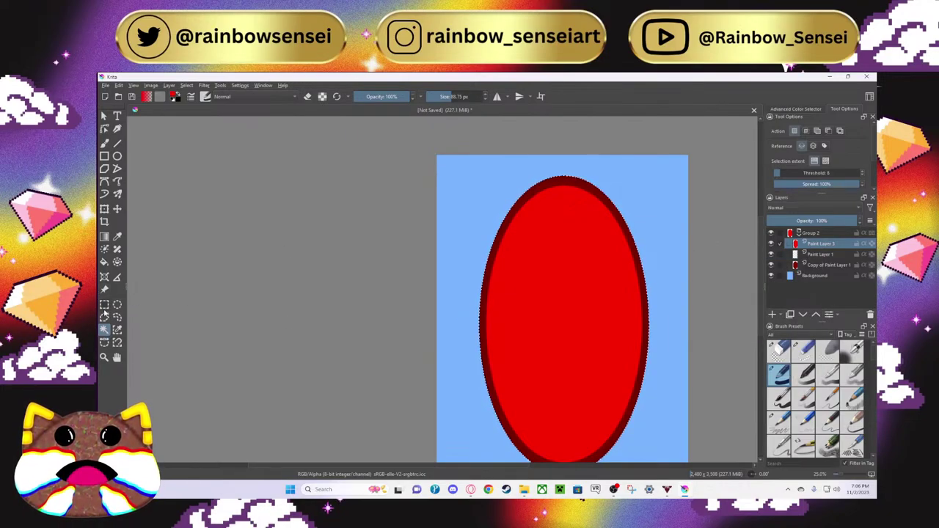
pyautogui.click(583, 290)
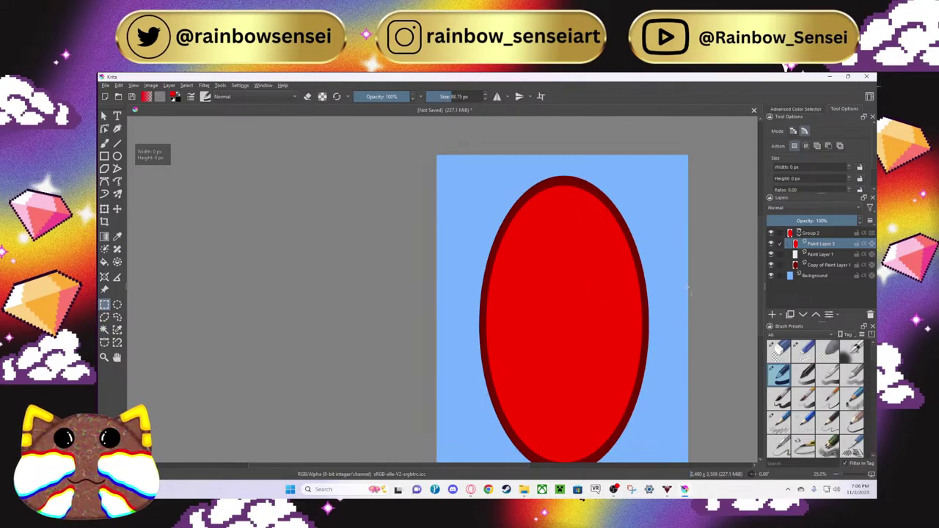
pyautogui.click(104, 209)
pyautogui.moveTo(485, 184); pyautogui.dragTo(504, 205)
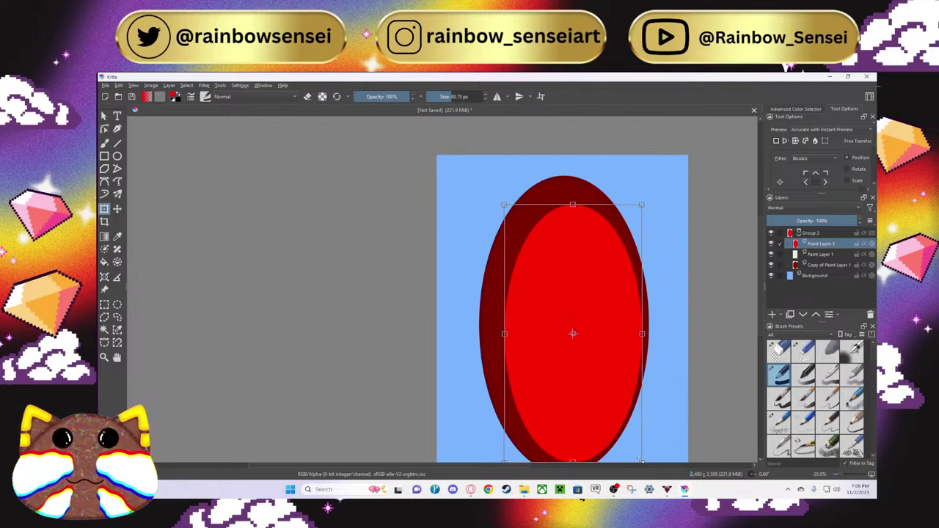
pyautogui.moveTo(642, 462); pyautogui.dragTo(619, 454)
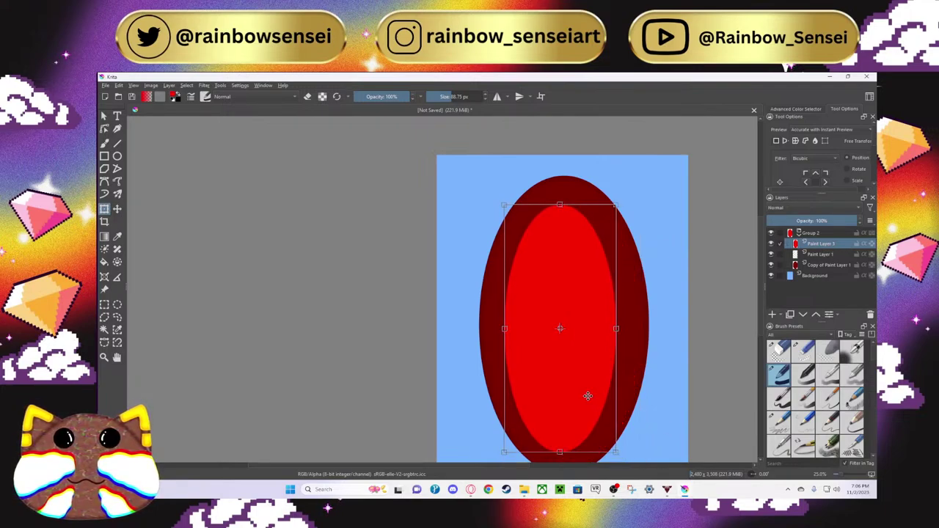
pyautogui.moveTo(586, 395); pyautogui.dragTo(592, 394)
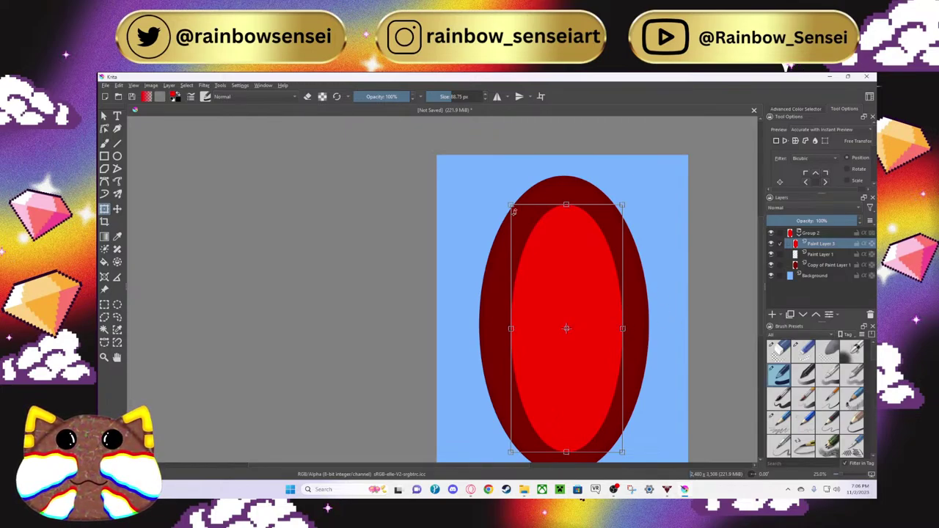
pyautogui.press('Return')
pyautogui.click(504, 329)
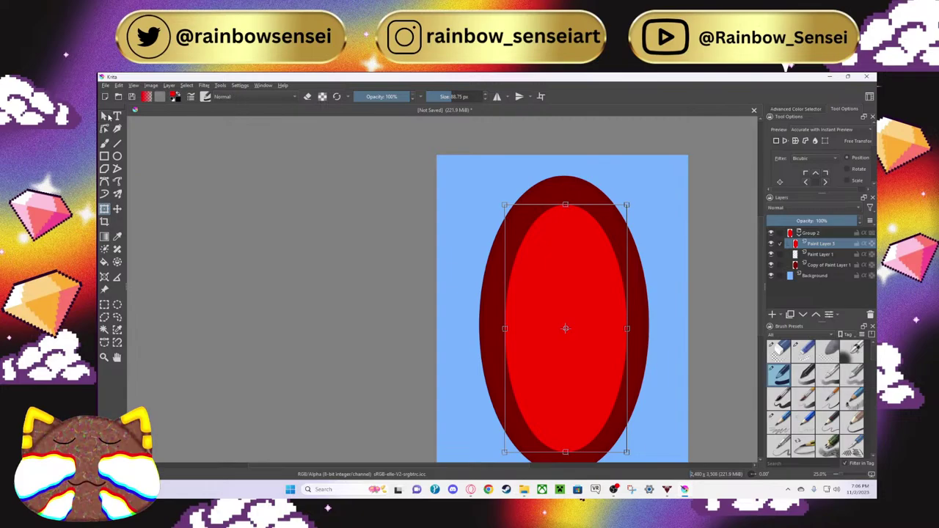
pyautogui.click(105, 116)
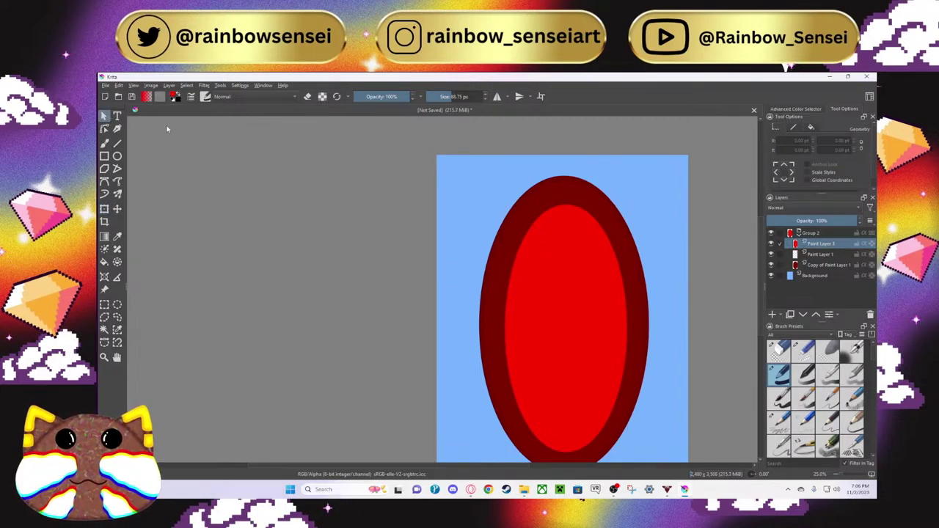
# Step: Select the dark red ellipse's area from the Copy of Paint Layer 1 layer, and make Paint Layer 3 the active layer
pyautogui.doubleClick(812, 264)
pyautogui.press('Return')
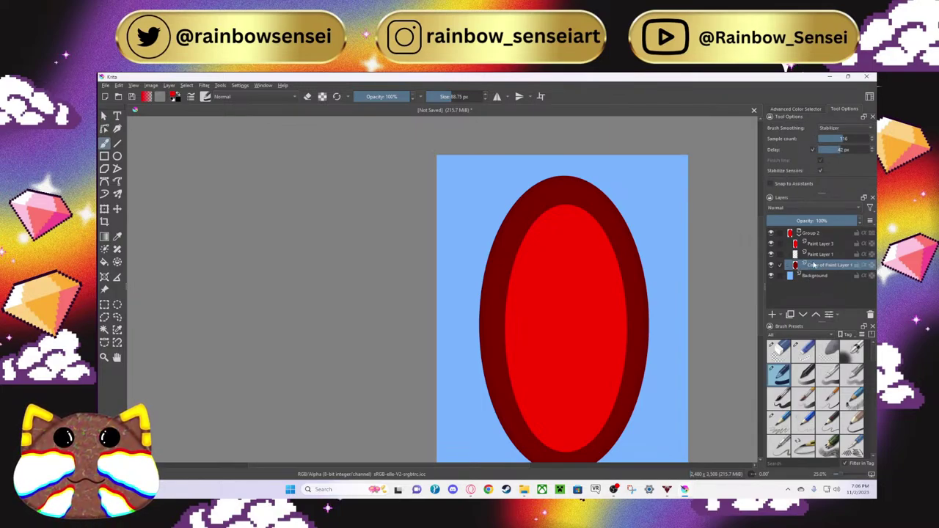
pyautogui.click(104, 330)
pyautogui.click(604, 198)
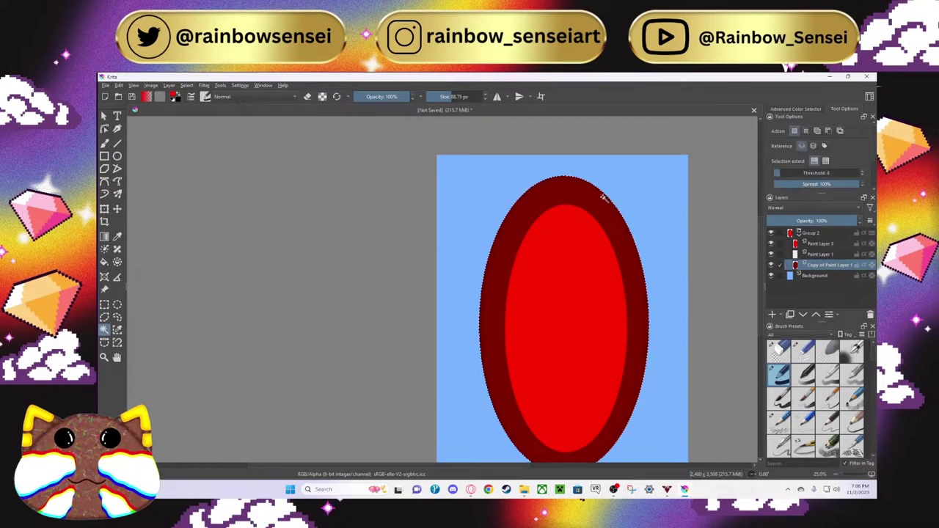
pyautogui.click(817, 244)
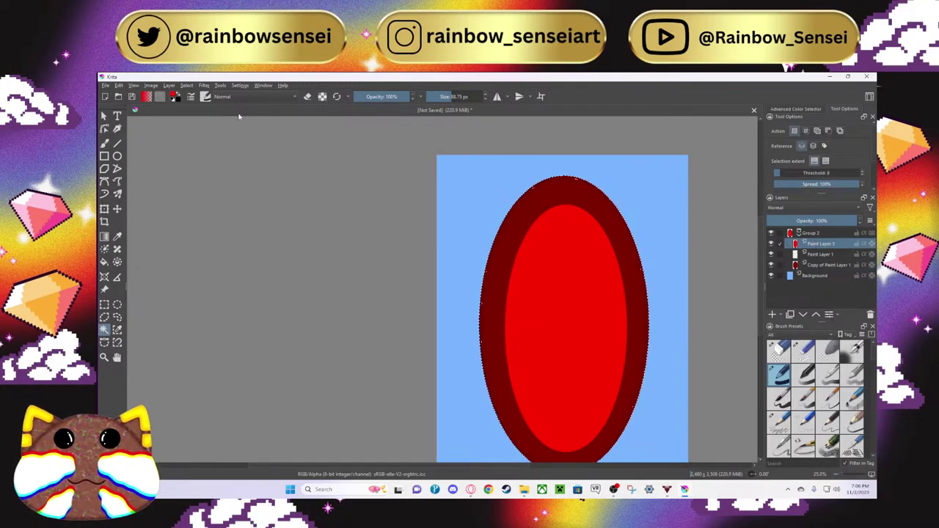
pyautogui.click(204, 85)
pyautogui.moveTo(220, 131)
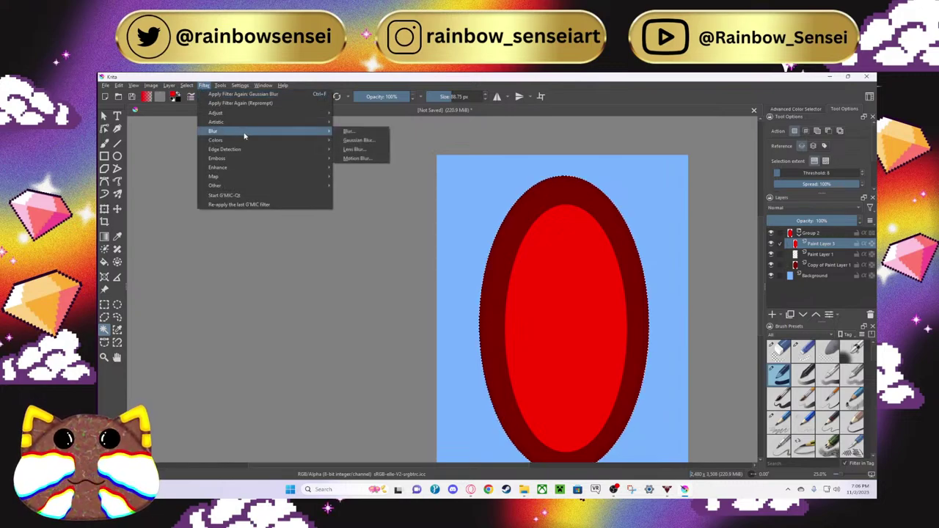
pyautogui.click(348, 140)
pyautogui.moveTo(212, 176); pyautogui.dragTo(284, 181)
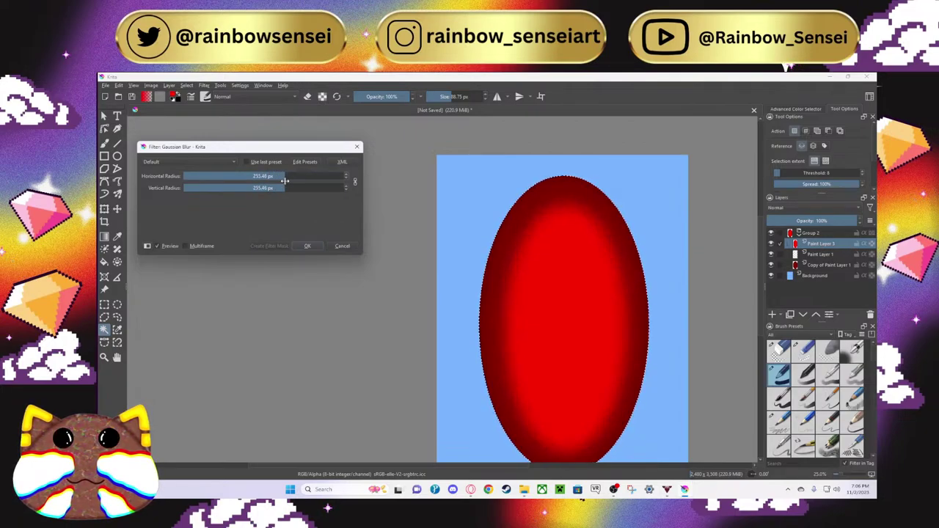
pyautogui.moveTo(285, 180); pyautogui.dragTo(291, 185)
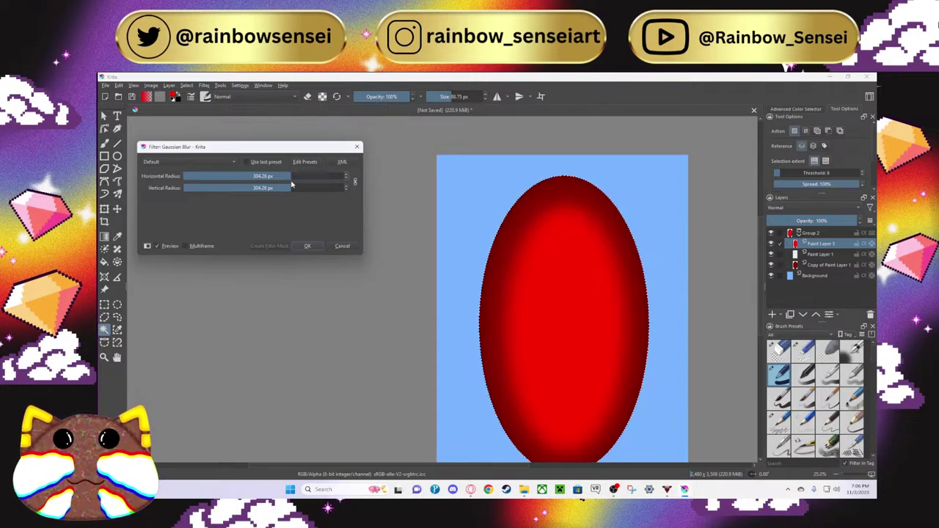
pyautogui.moveTo(305, 187); pyautogui.dragTo(301, 187)
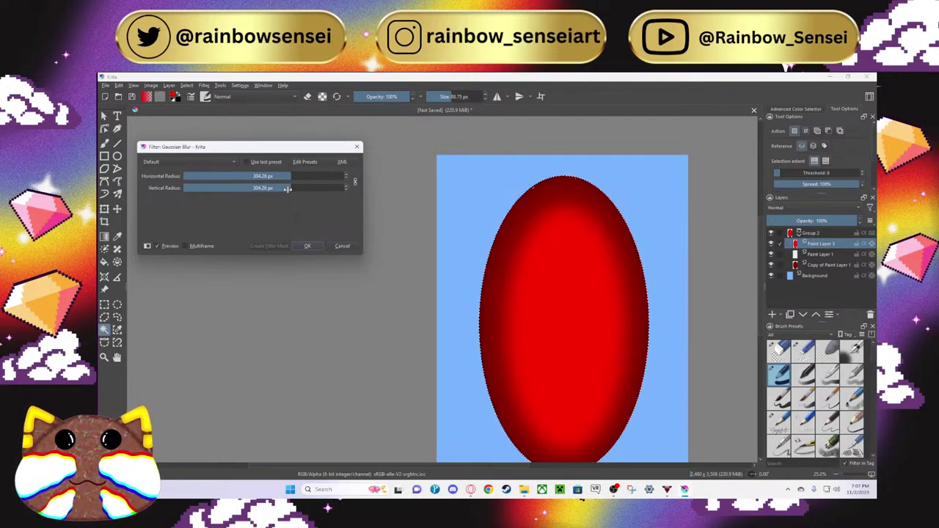
pyautogui.click(357, 147)
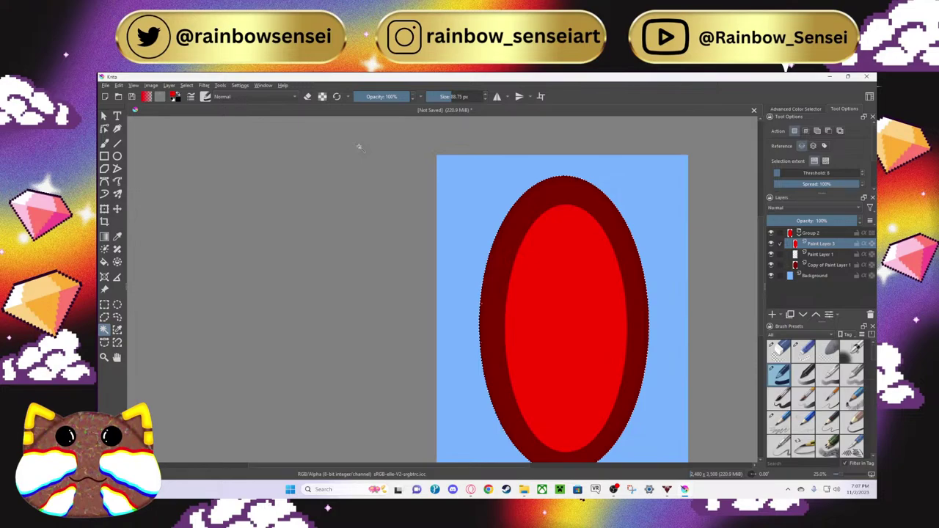
# Step: Apply a Gaussian Blur with horizontal and vertical radii of 252.41 px to the bright red ellipse within the selected area
pyautogui.click(204, 85)
pyautogui.moveTo(246, 151)
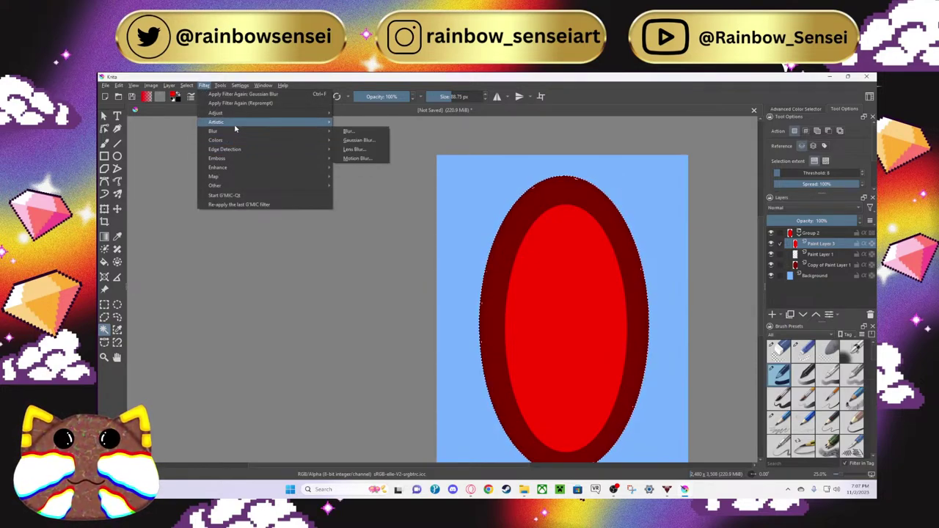
pyautogui.moveTo(253, 134)
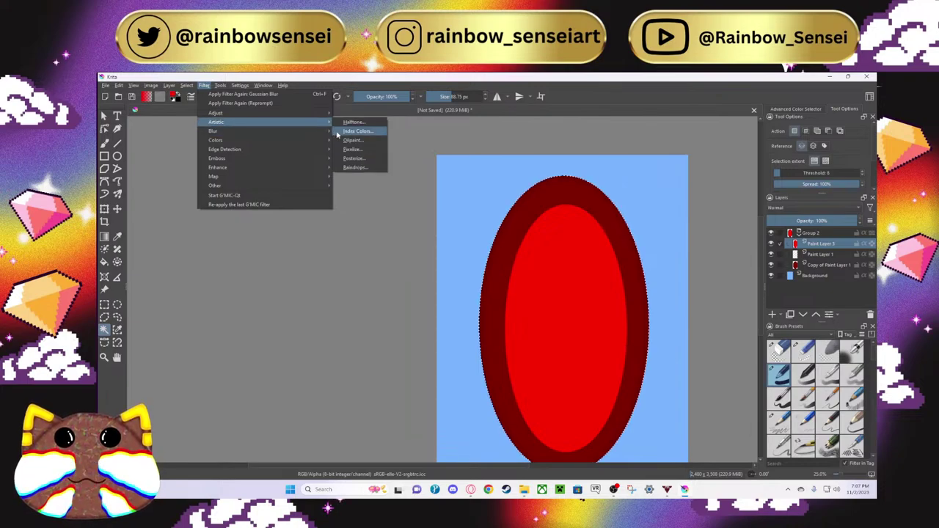
pyautogui.click(365, 140)
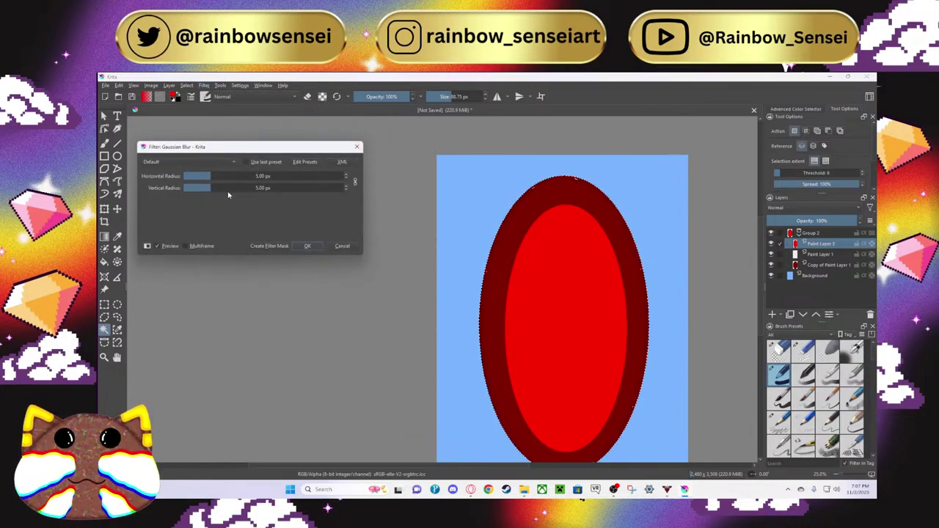
pyautogui.moveTo(213, 189); pyautogui.dragTo(285, 190)
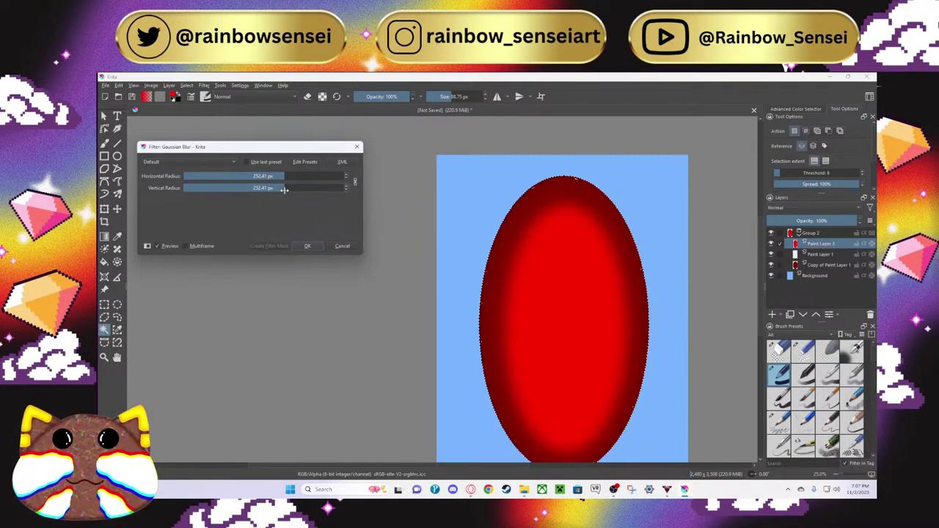
pyautogui.click(306, 245)
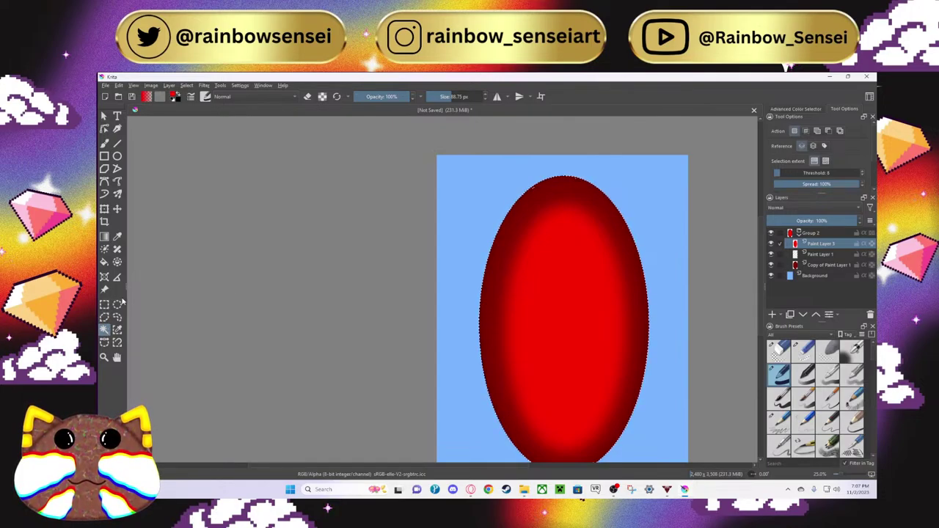
# Step: Clear the selection from the blurred ellipse
pyautogui.click(562, 273)
pyautogui.click(498, 310)
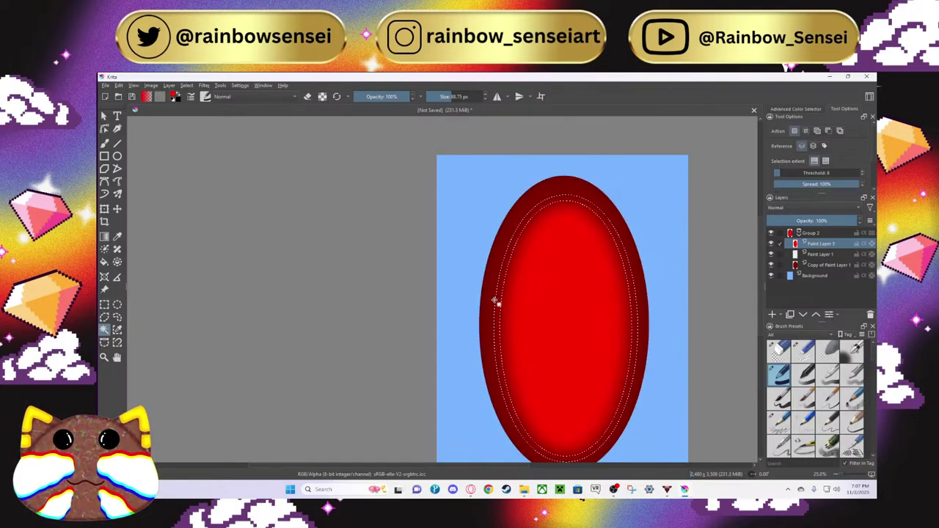
pyautogui.hotkey('ctrl', 'r')
pyautogui.click(475, 277)
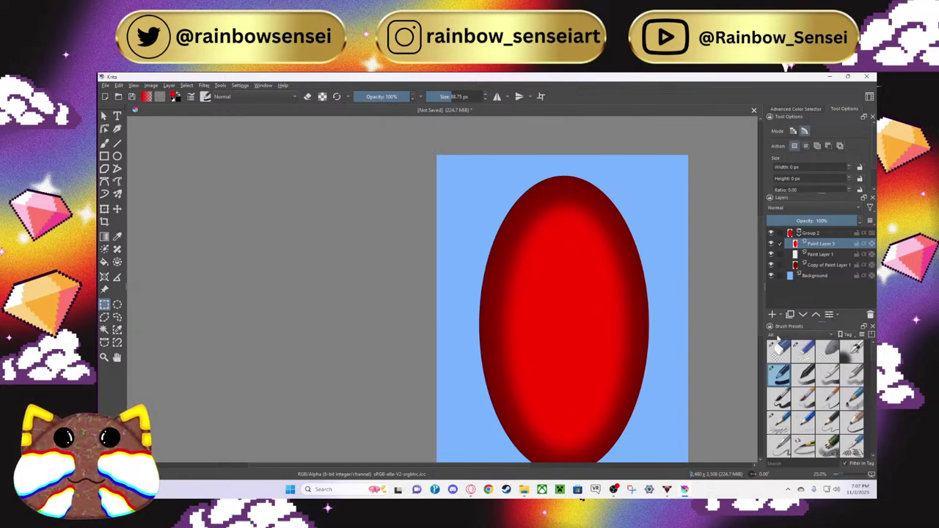
# Step: Add a paint layer above the blurred ellipse and paint curved orange (#ff7e00) highlight strokes near the ellipse's upper left and bottom
pyautogui.click(772, 314)
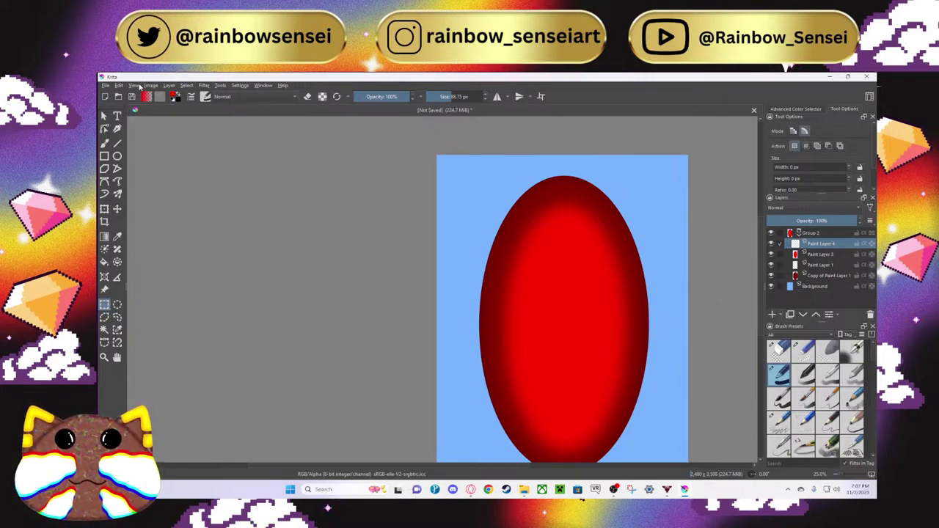
pyautogui.click(104, 143)
pyautogui.click(175, 97)
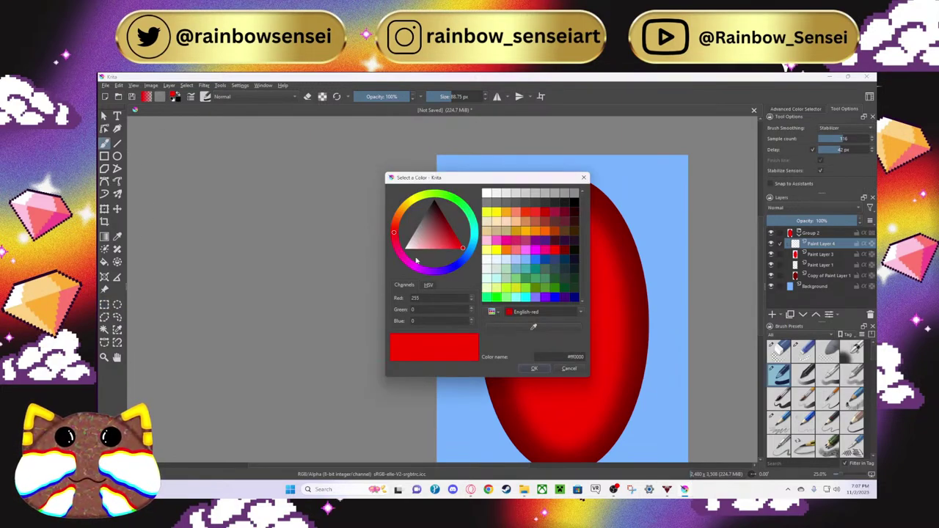
pyautogui.click(548, 231)
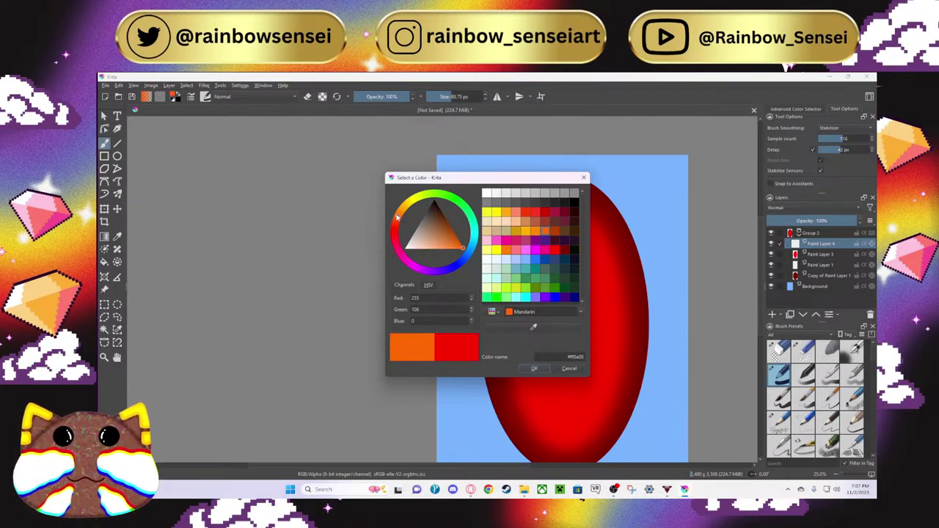
pyautogui.click(401, 214)
pyautogui.moveTo(401, 214); pyautogui.dragTo(392, 212)
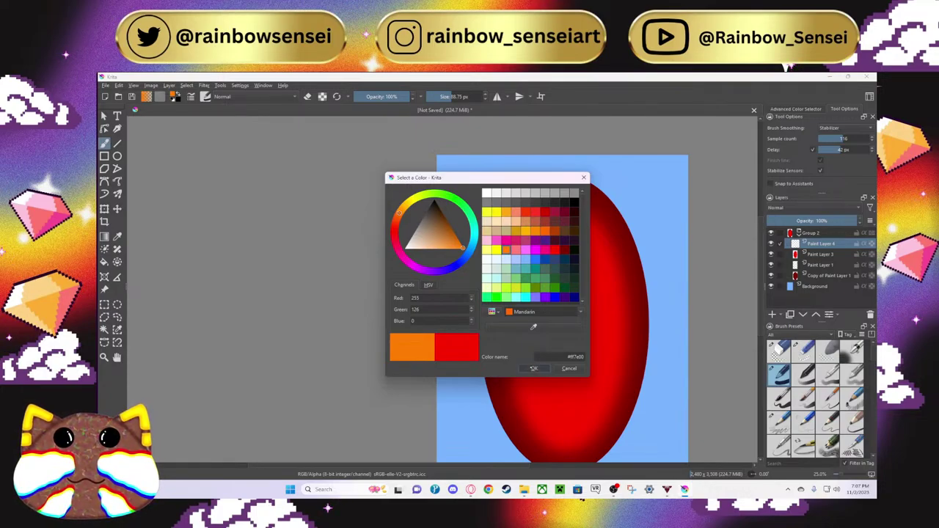
pyautogui.click(534, 369)
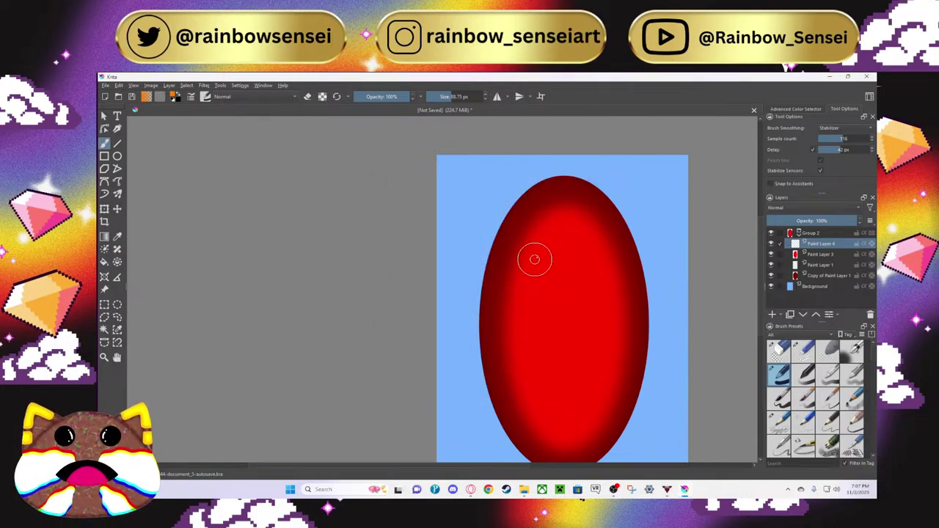
pyautogui.moveTo(534, 259); pyautogui.dragTo(562, 226)
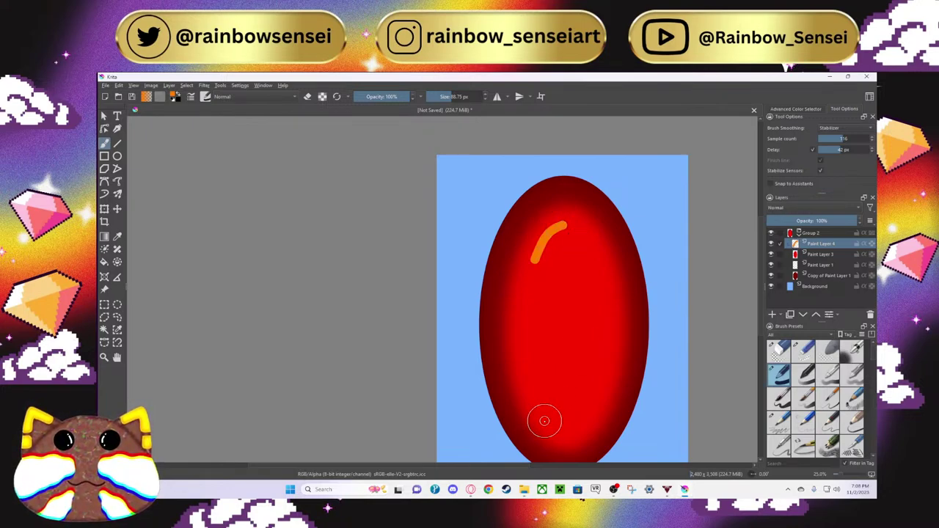
pyautogui.moveTo(545, 421)
pyautogui.mouseDown()
pyautogui.moveTo(569, 431)
pyautogui.moveTo(599, 414)
pyautogui.mouseUp()
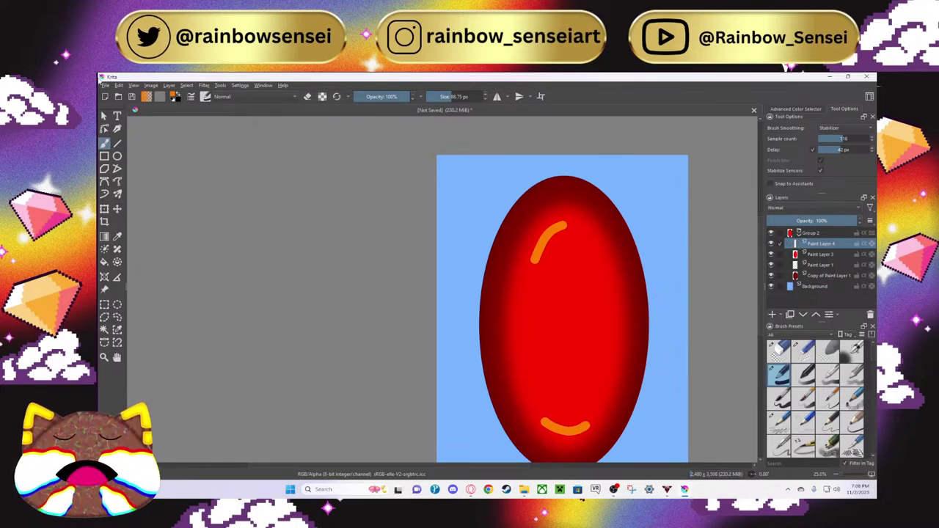
# Step: Paint bright green (#40ff00) strokes along the inner sides of the two orange strokes
pyautogui.click(175, 97)
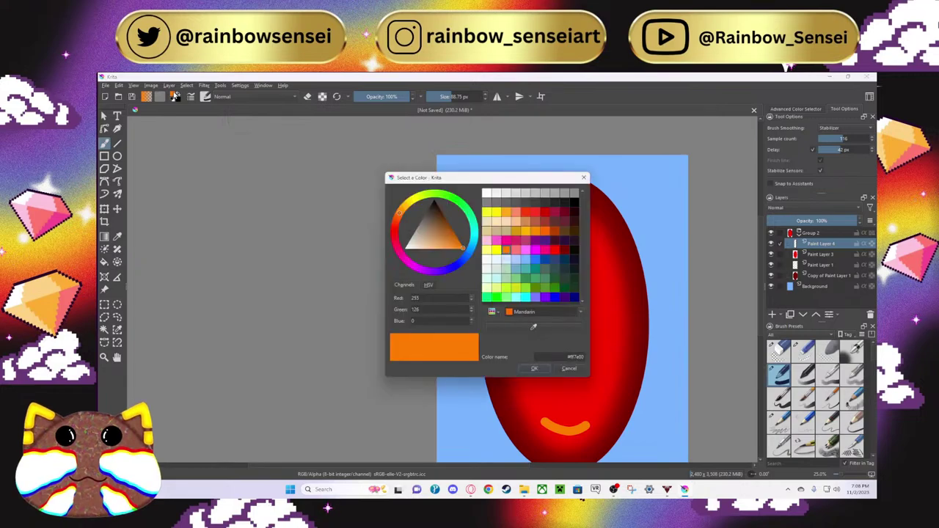
pyautogui.click(446, 200)
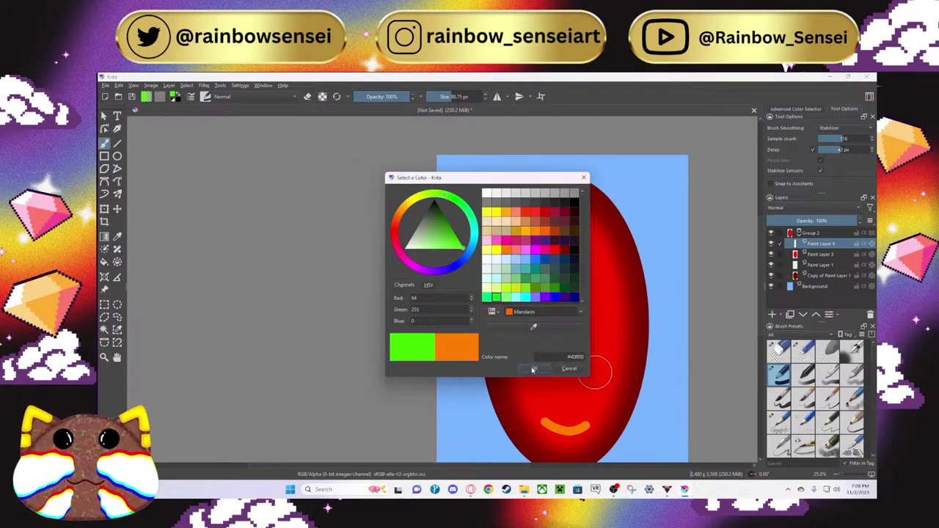
pyautogui.click(569, 369)
pyautogui.moveTo(564, 228)
pyautogui.mouseDown()
pyautogui.moveTo(543, 262)
pyautogui.moveTo(566, 229)
pyautogui.mouseUp()
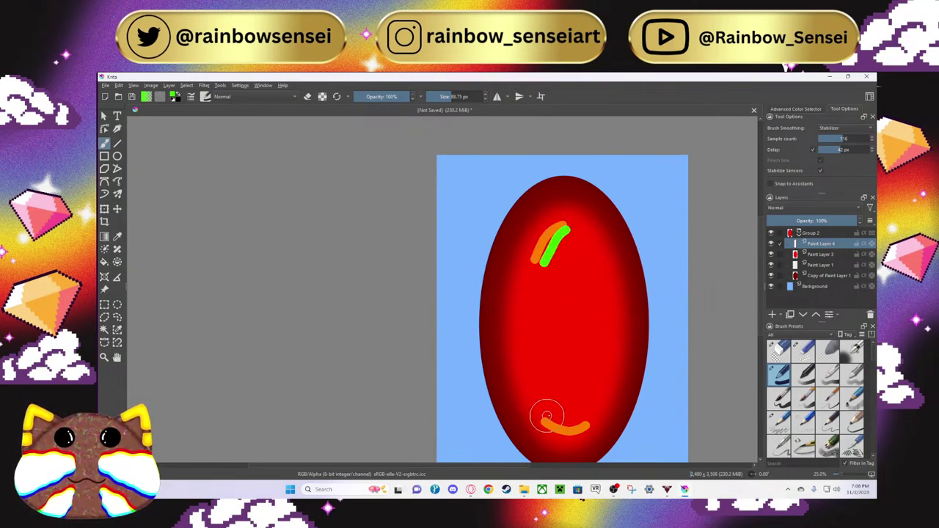
pyautogui.moveTo(549, 415); pyautogui.dragTo(593, 417)
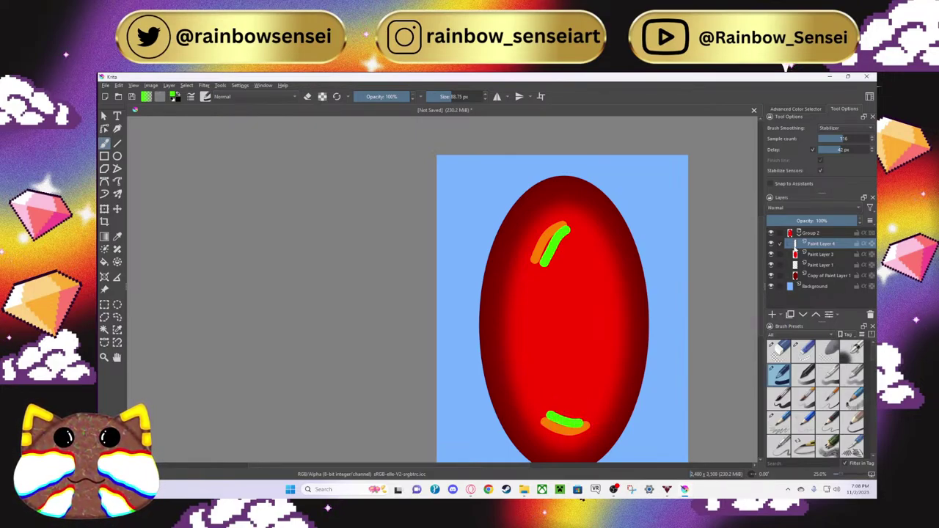
pyautogui.moveTo(795, 247)
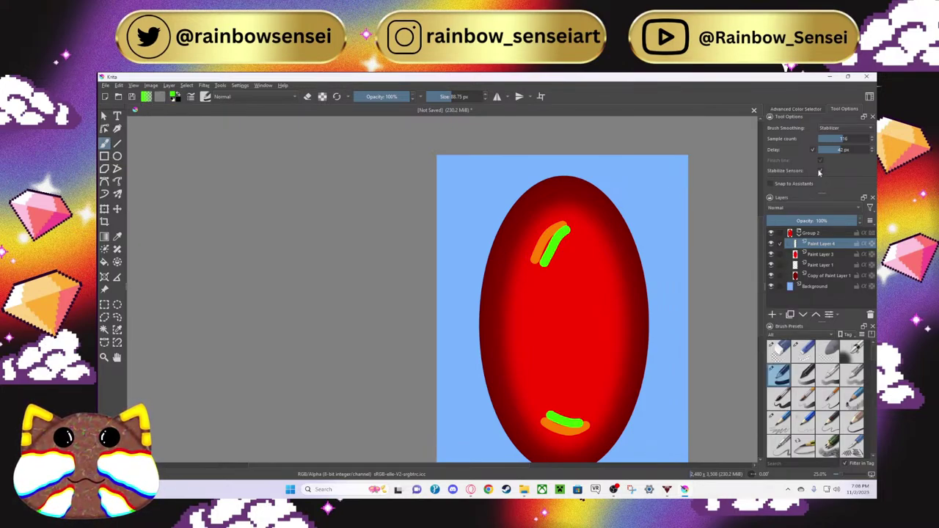
# Step: Select the solid bright red centre on the blurred ellipse's layer, and reactivate the highlight stroke layer
pyautogui.click(810, 254)
pyautogui.click(104, 329)
pyautogui.click(597, 339)
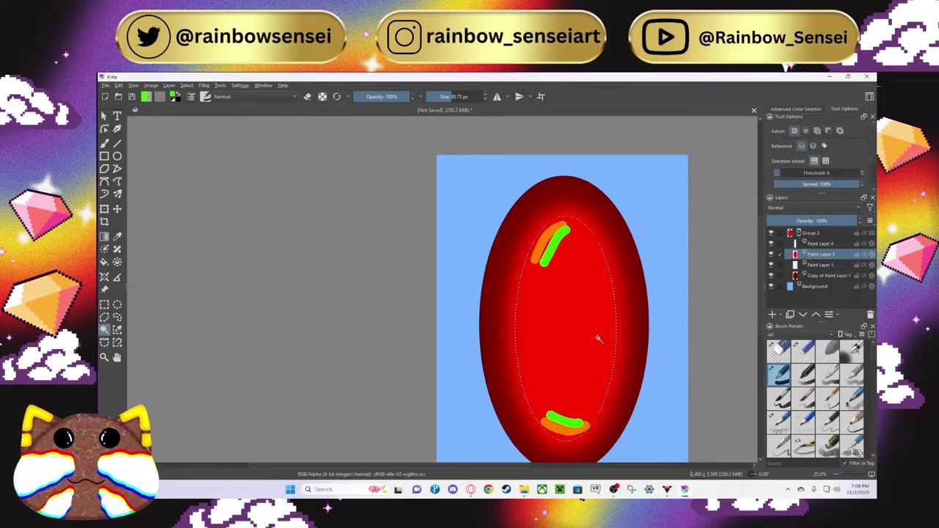
pyautogui.click(818, 244)
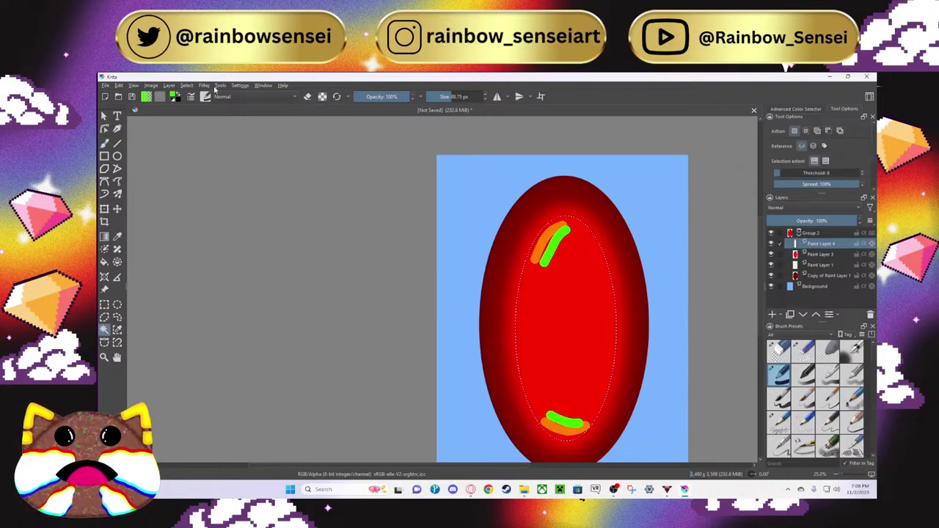
pyautogui.click(204, 86)
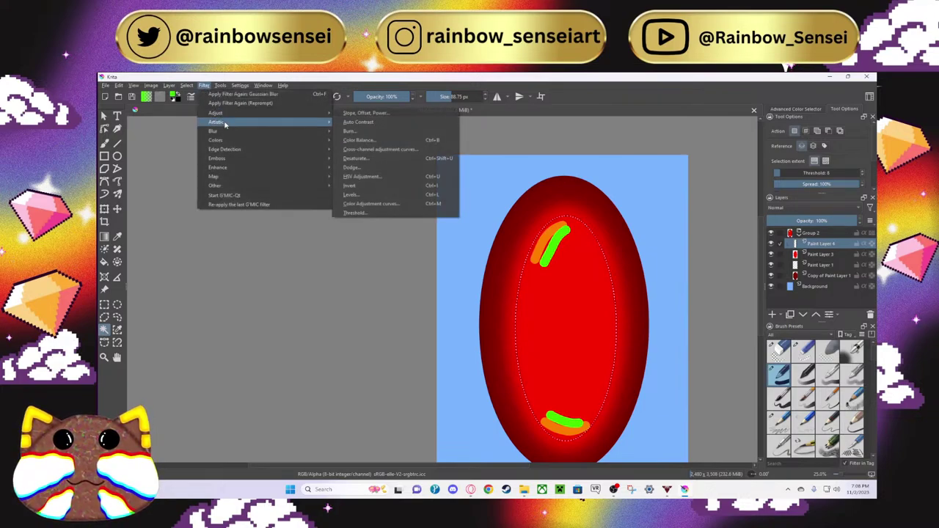
pyautogui.moveTo(234, 131)
pyautogui.click(354, 141)
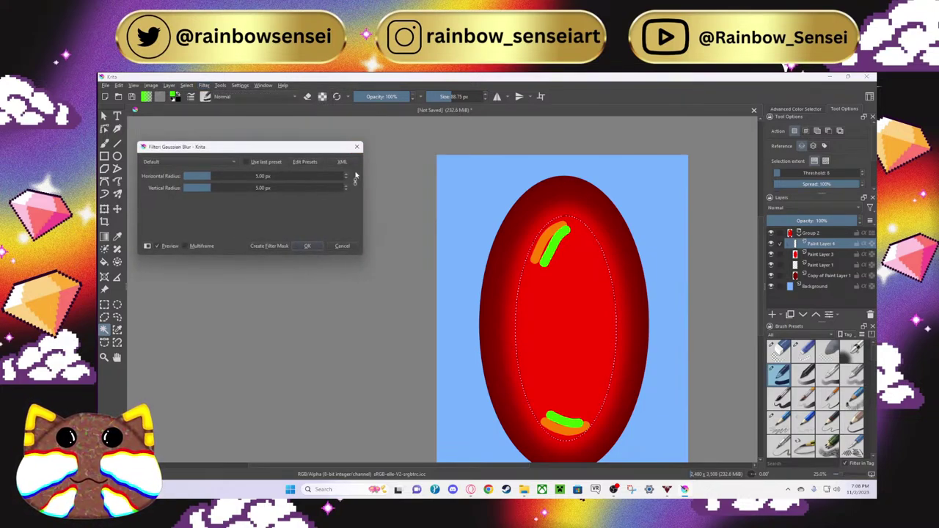
pyautogui.moveTo(211, 189); pyautogui.dragTo(274, 187)
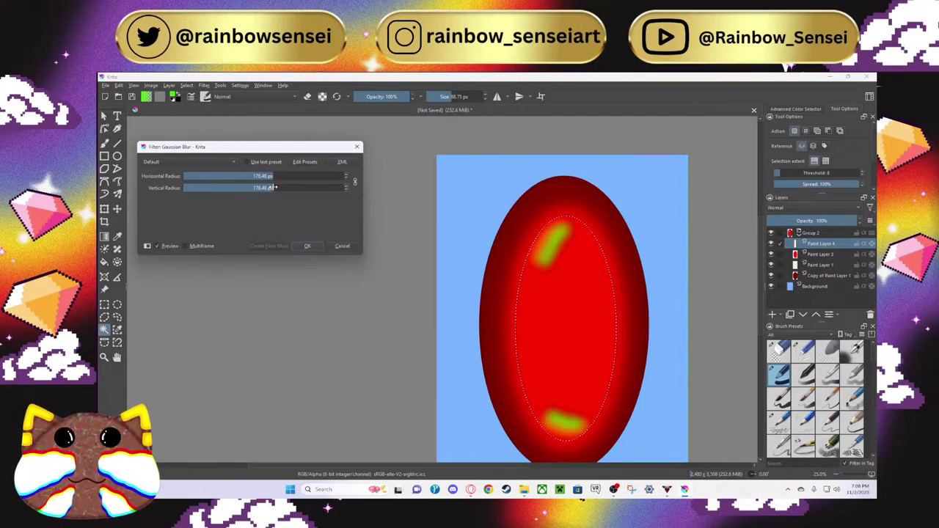
pyautogui.moveTo(274, 188); pyautogui.dragTo(170, 180)
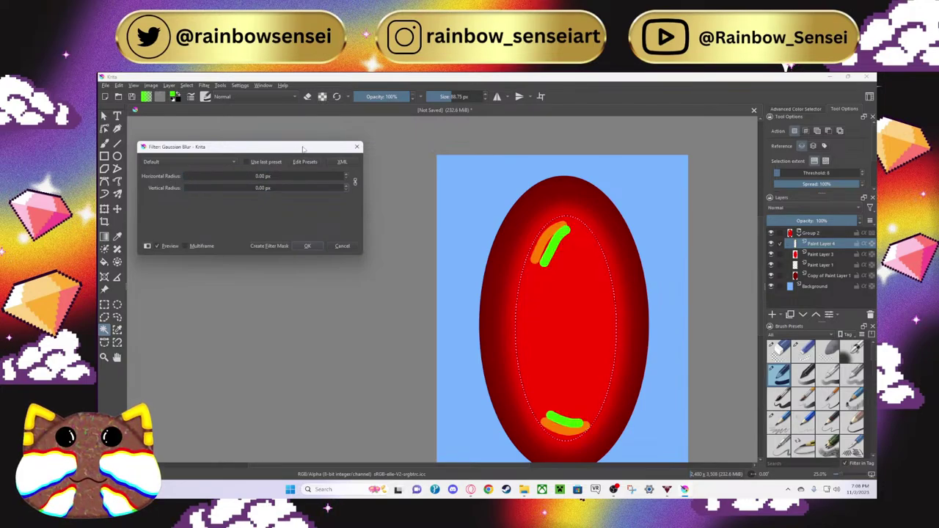
pyautogui.click(356, 148)
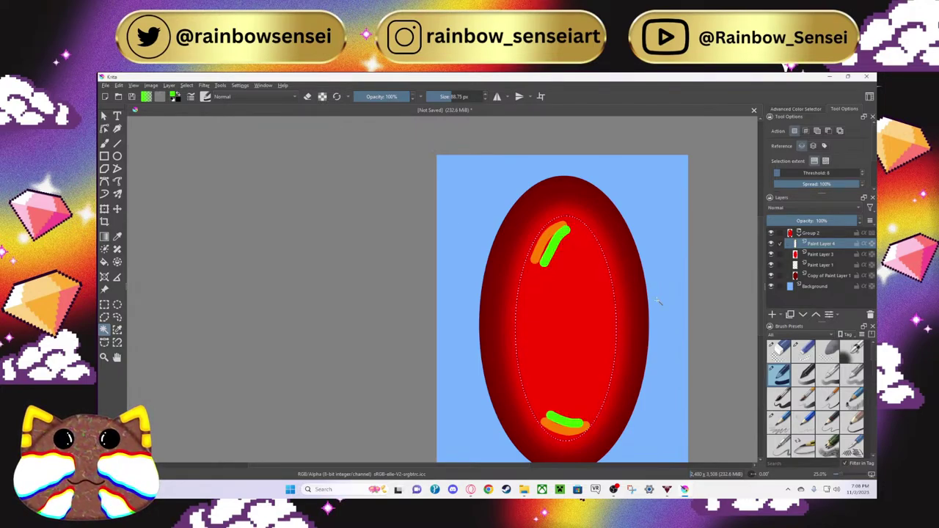
# Step: Choose a blending brush preset for freehand painting, turn brush smoothing off, and set the brush size to about 145 px
pyautogui.scroll(-5, 806, 381)
pyautogui.click(804, 381)
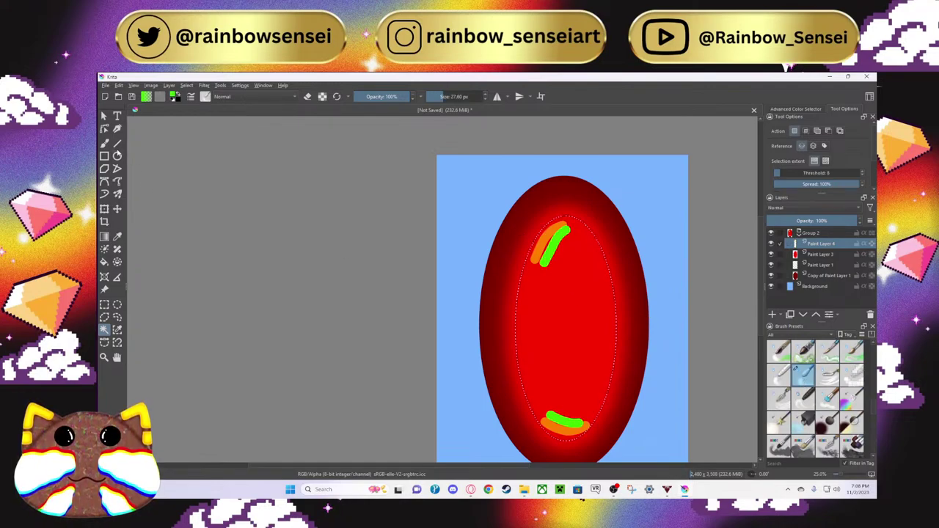
pyautogui.press('b')
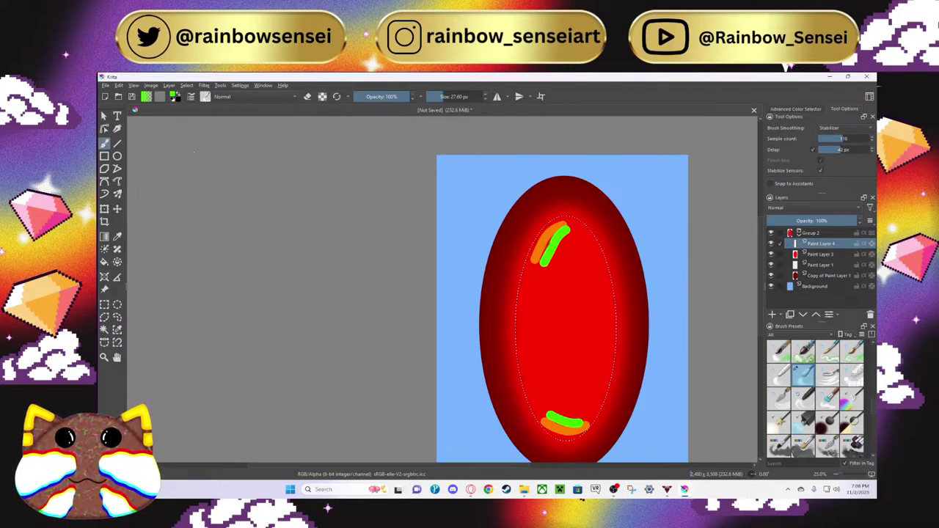
pyautogui.click(836, 129)
pyautogui.click(828, 104)
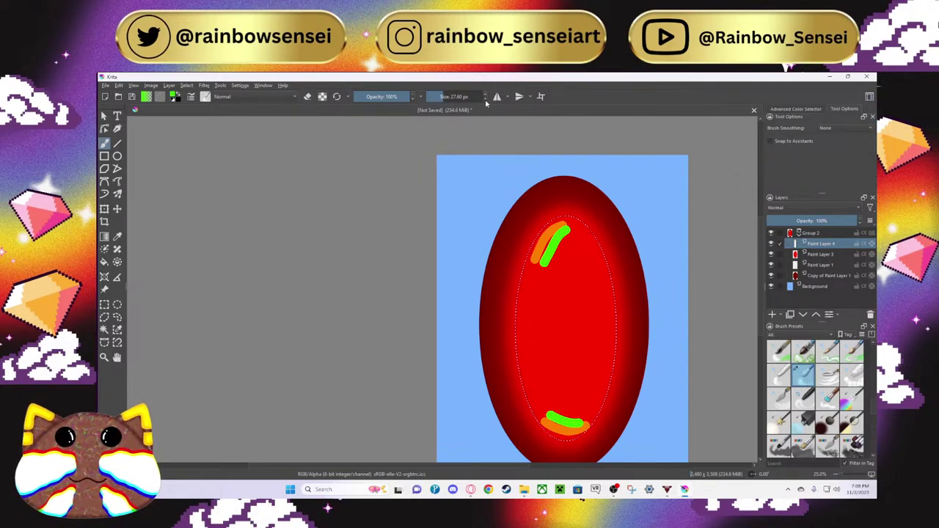
pyautogui.moveTo(441, 97); pyautogui.dragTo(464, 96)
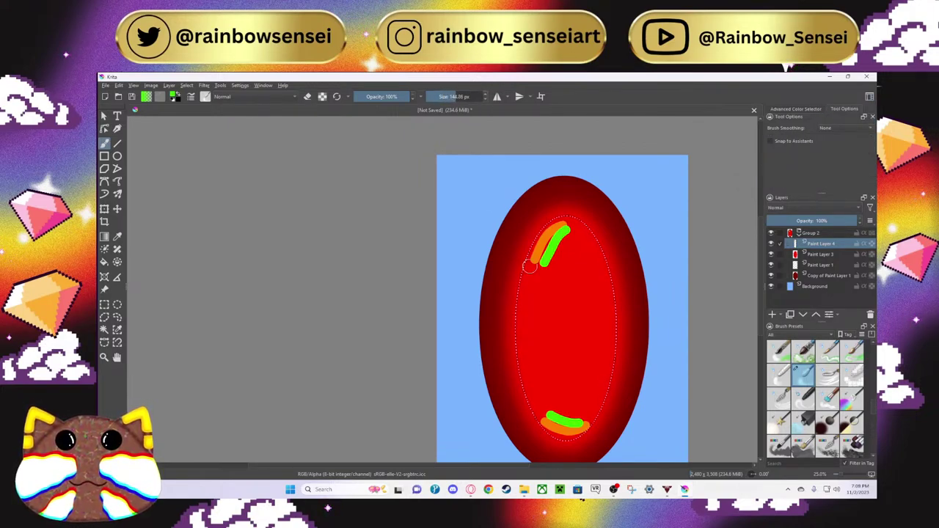
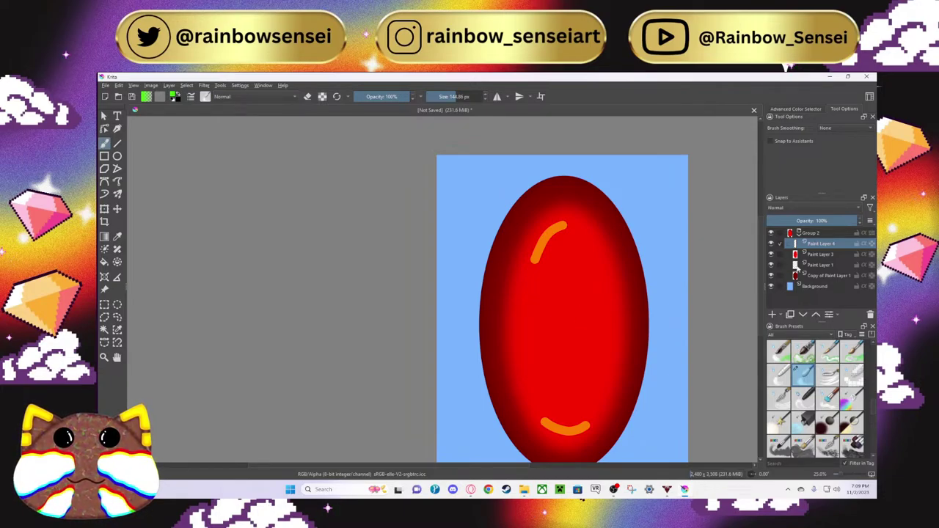
# Step: Select the contiguous bright red centre on the blurred ellipse's layer, with the orange highlight layer active again
pyautogui.click(812, 254)
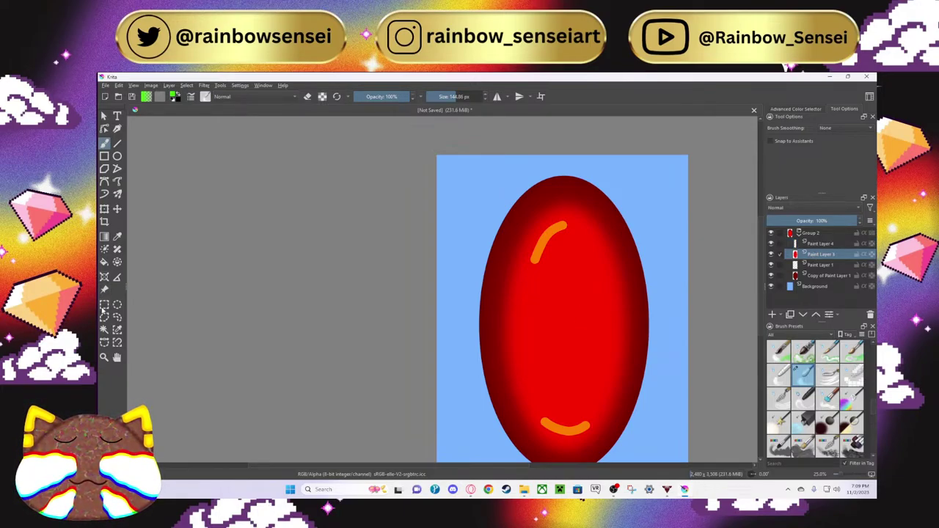
pyautogui.click(104, 329)
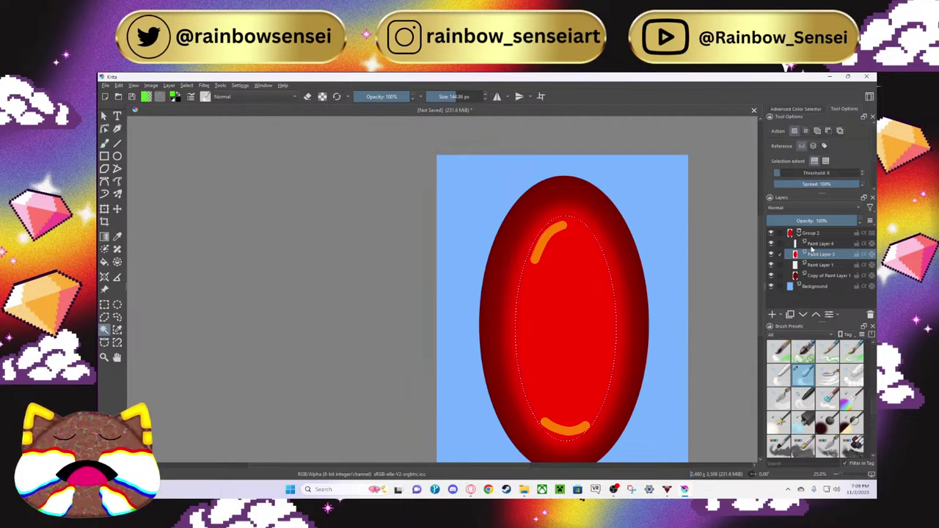
pyautogui.click(811, 245)
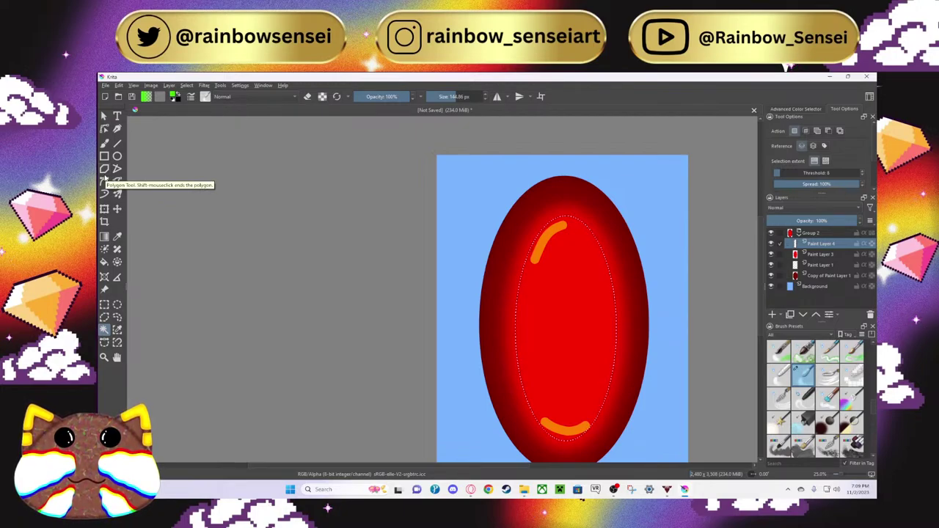
pyautogui.click(206, 86)
pyautogui.moveTo(222, 131)
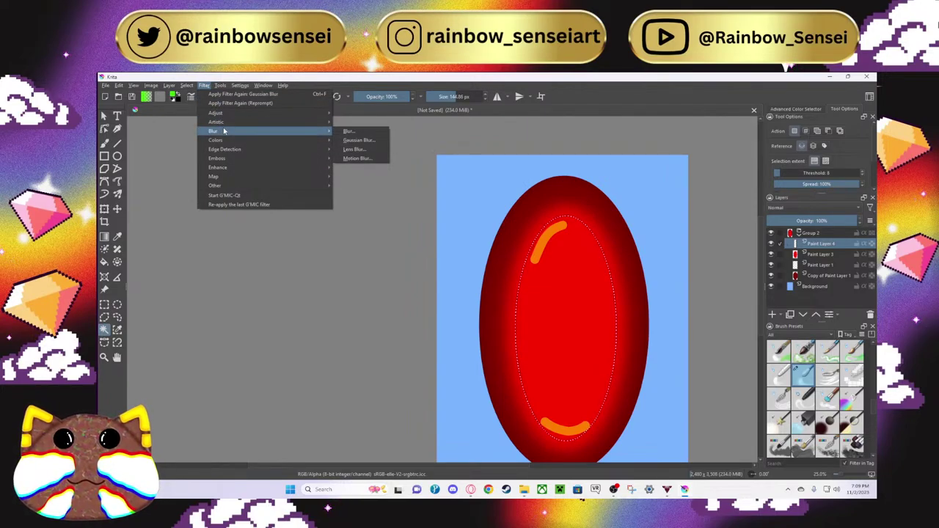
pyautogui.click(346, 141)
pyautogui.moveTo(217, 188); pyautogui.dragTo(262, 188)
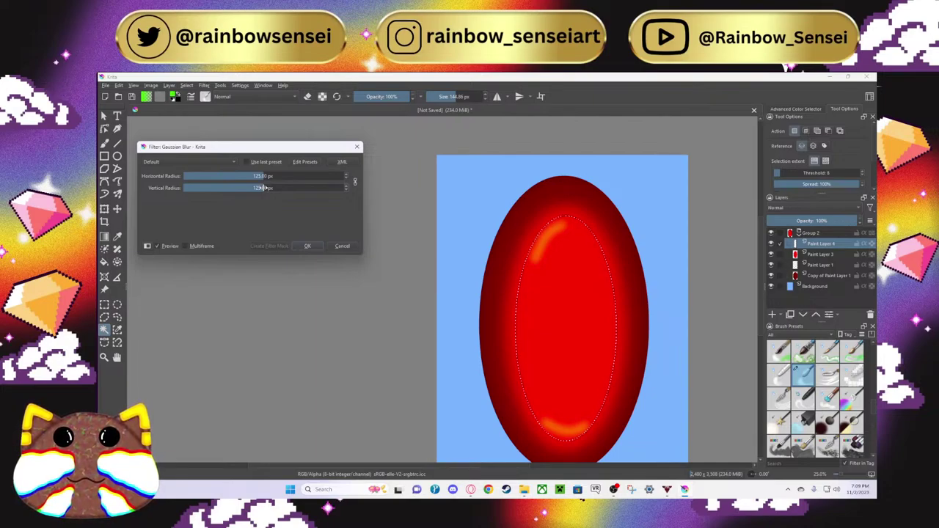
pyautogui.click(356, 147)
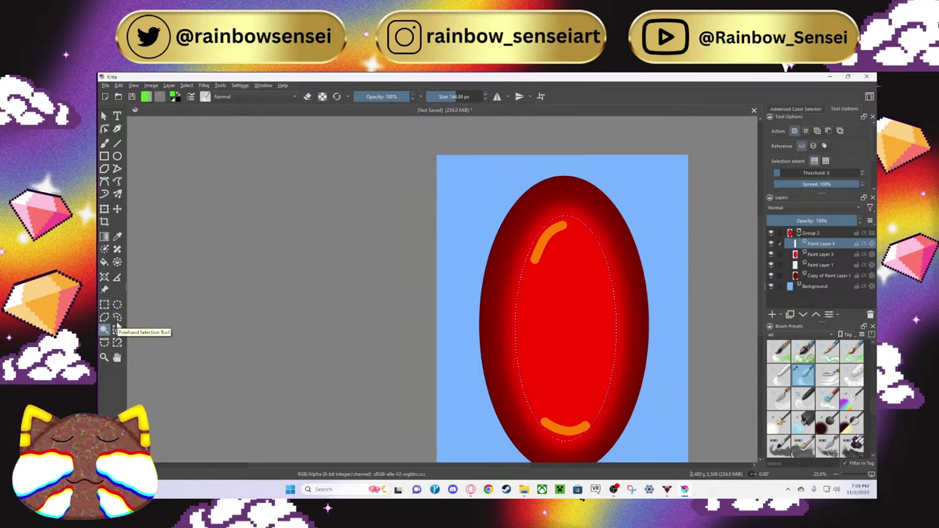
# Step: Apply a Gaussian Blur with 72.12 px horizontal and vertical radii to the orange highlight strokes, and clear the selection
pyautogui.click(104, 304)
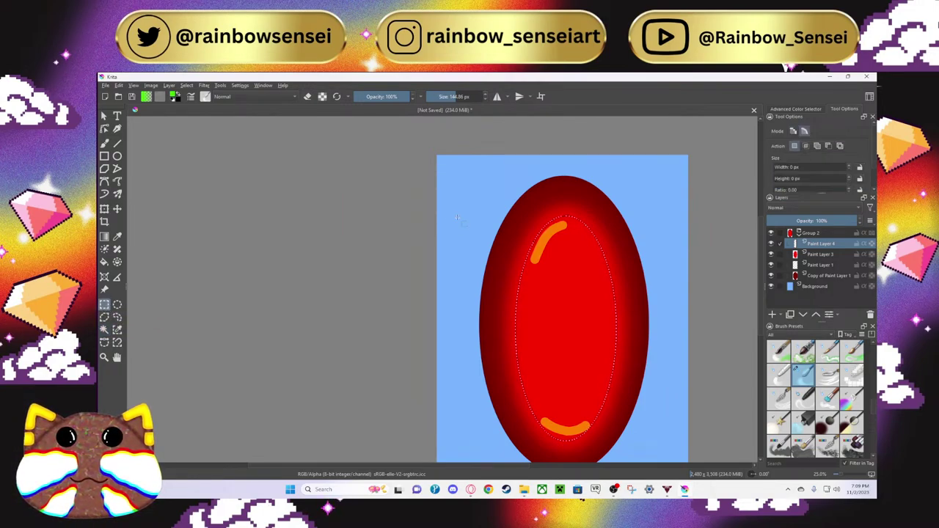
pyautogui.click(204, 85)
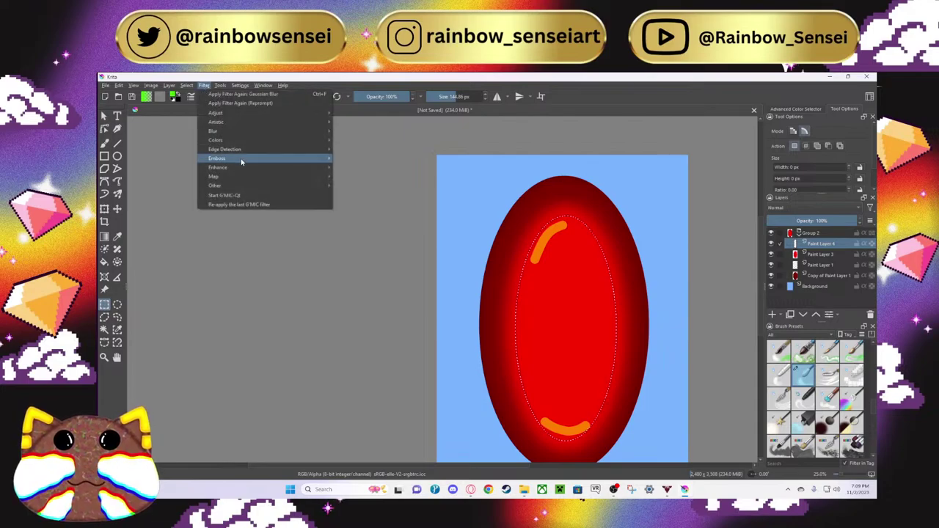
pyautogui.moveTo(242, 131)
pyautogui.click(354, 140)
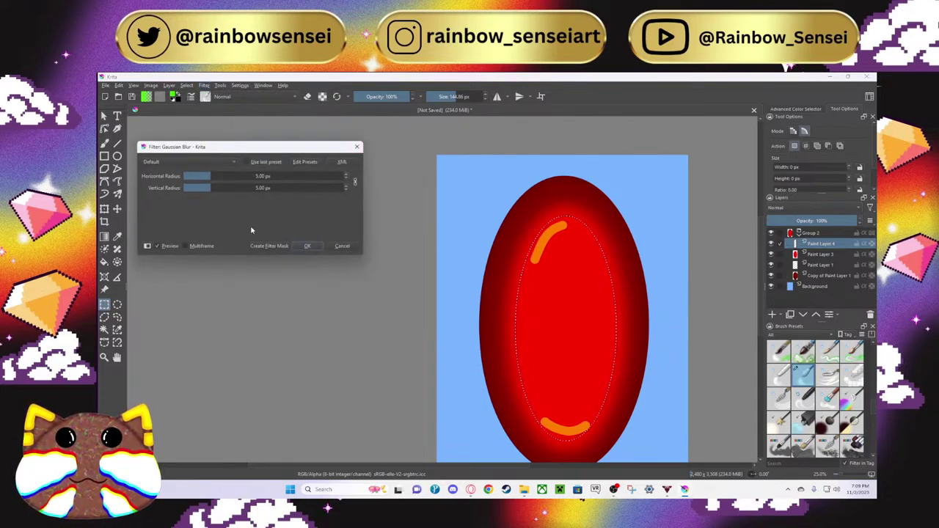
pyautogui.moveTo(203, 190); pyautogui.dragTo(250, 188)
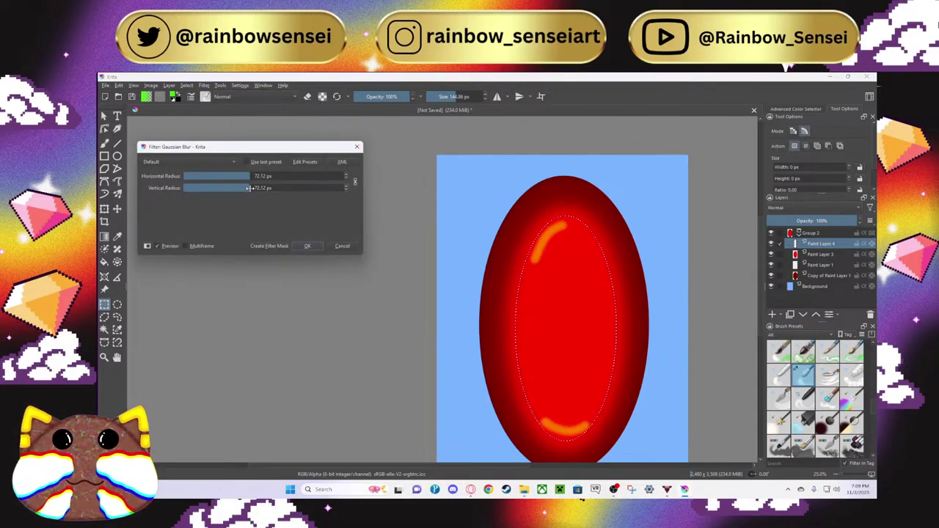
pyautogui.click(309, 246)
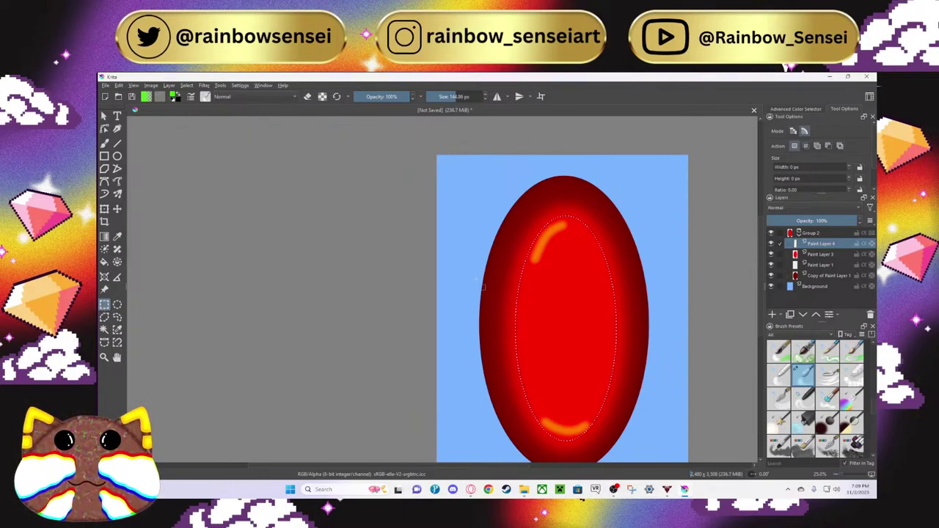
pyautogui.click(501, 256)
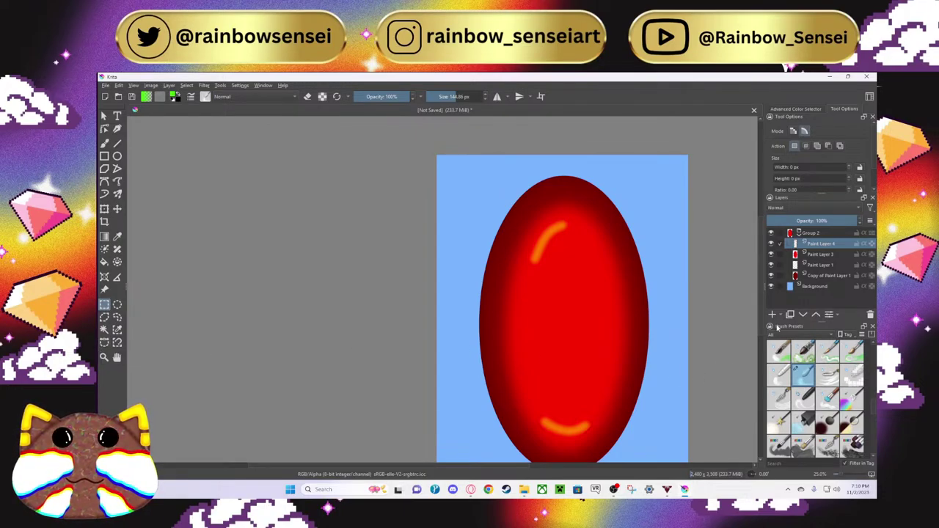
# Step: Add a new paint layer above the blurred orange strokes and choose a basic hard-edged brush preset for freehand painting
pyautogui.scroll(-2, 555, 279)
pyautogui.scroll(1, 556, 280)
pyautogui.scroll(1, 555, 280)
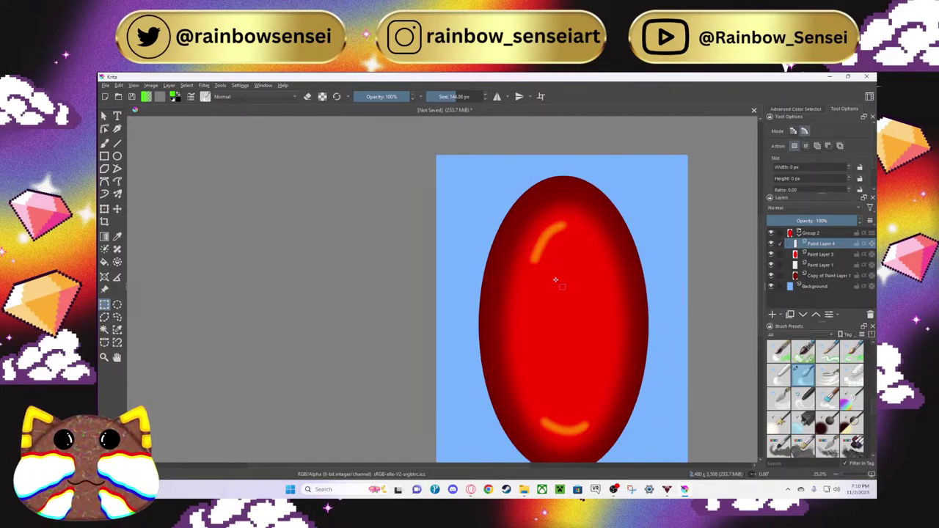
pyautogui.click(772, 314)
pyautogui.scroll(-3, 787, 380)
pyautogui.scroll(-3, 787, 381)
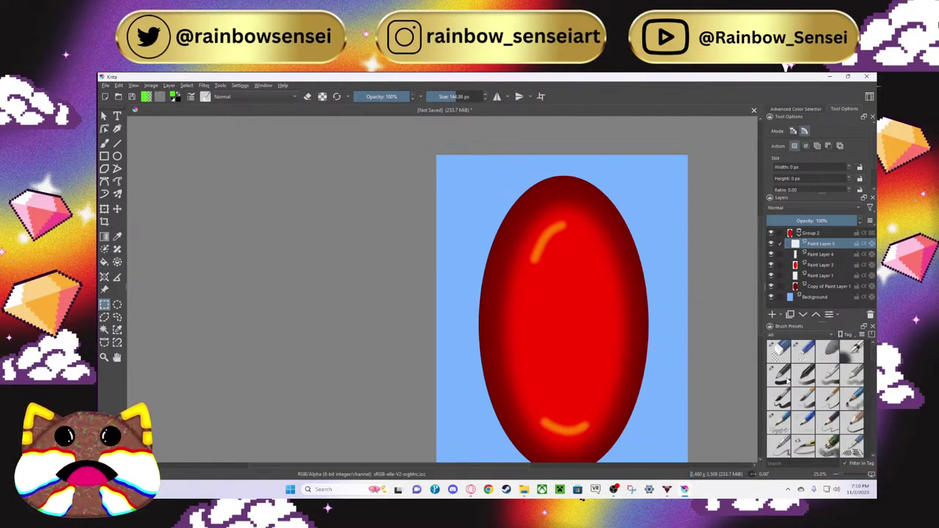
pyautogui.click(785, 377)
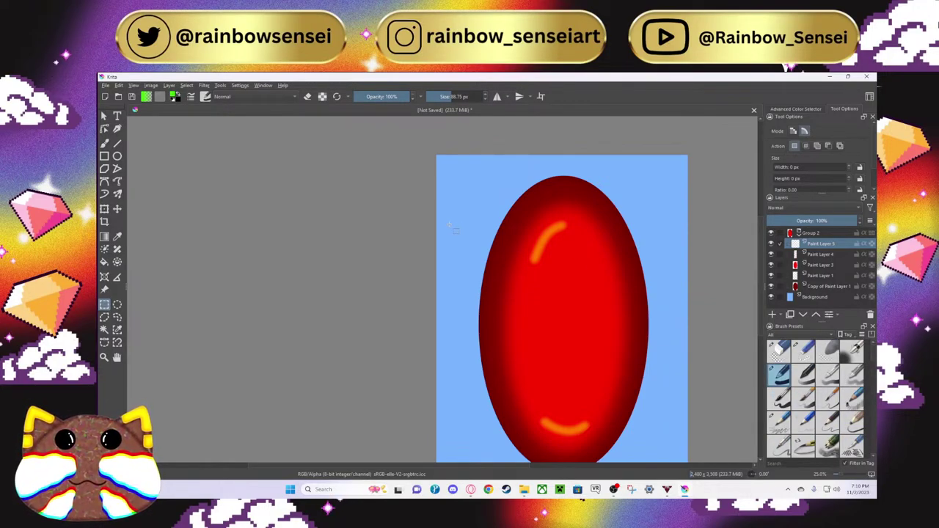
pyautogui.click(104, 143)
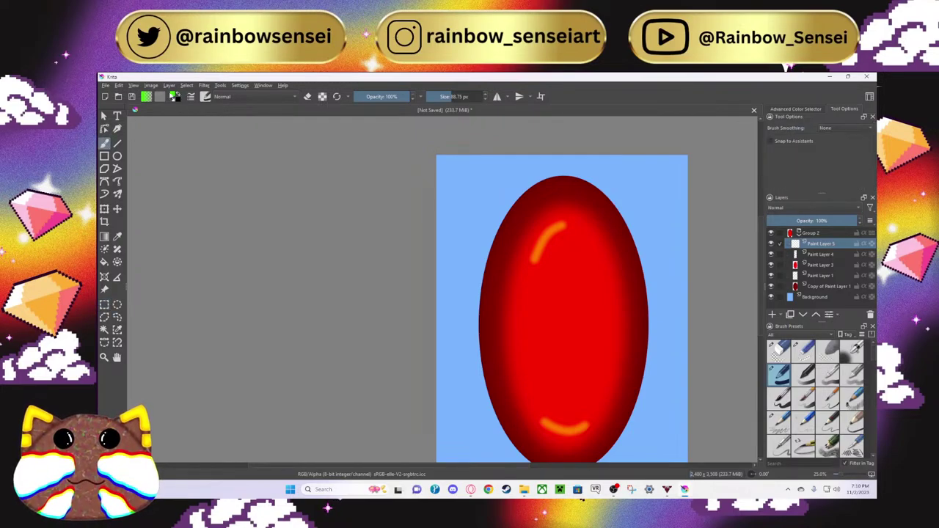
# Step: Set the brush colour to white and place one dot beside the upper orange highlight and one beside the lower highlight
pyautogui.click(176, 97)
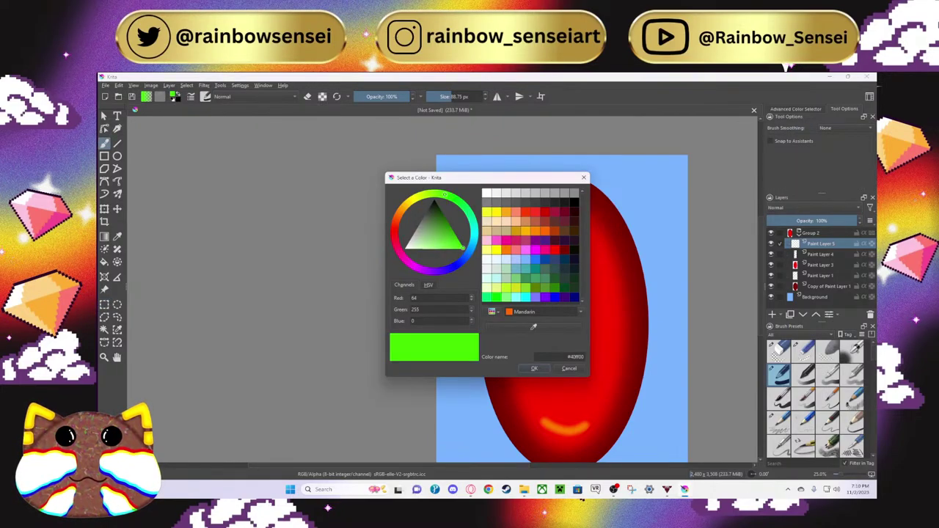
pyautogui.click(406, 248)
pyautogui.click(532, 367)
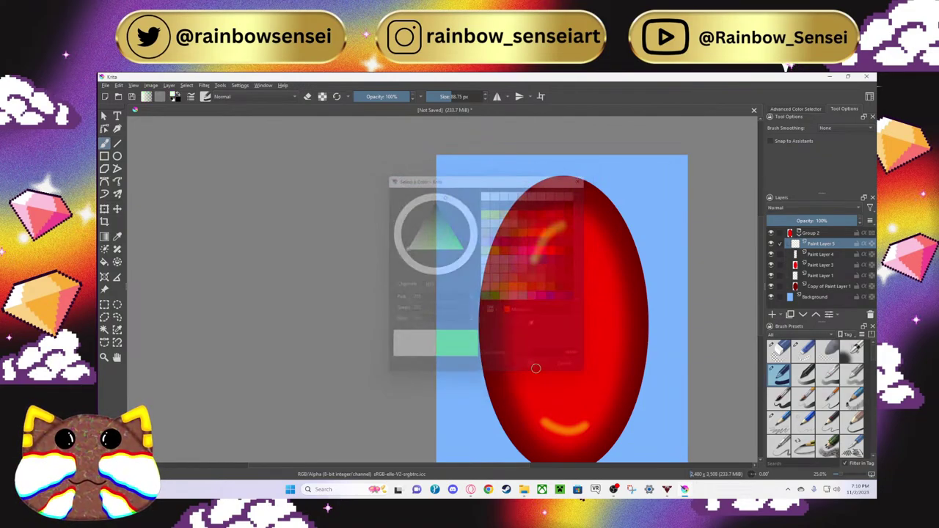
pyautogui.click(578, 227)
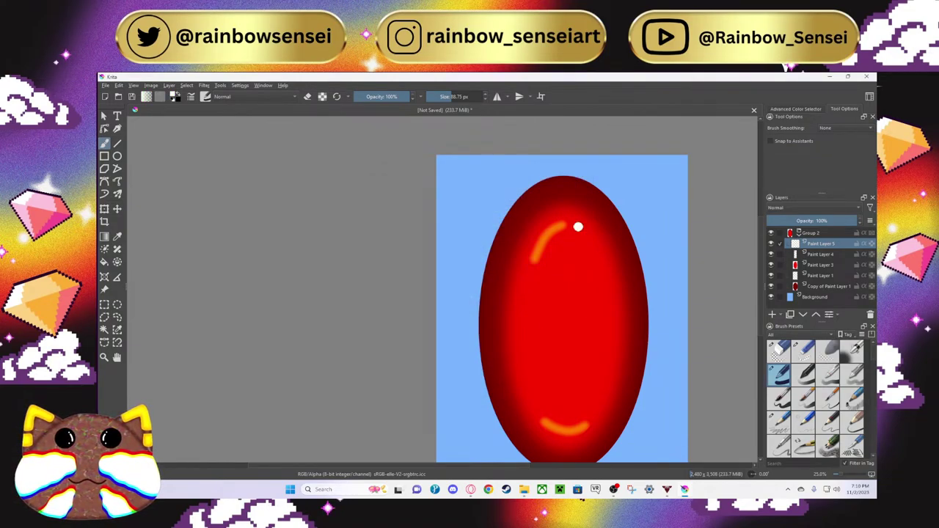
pyautogui.click(535, 415)
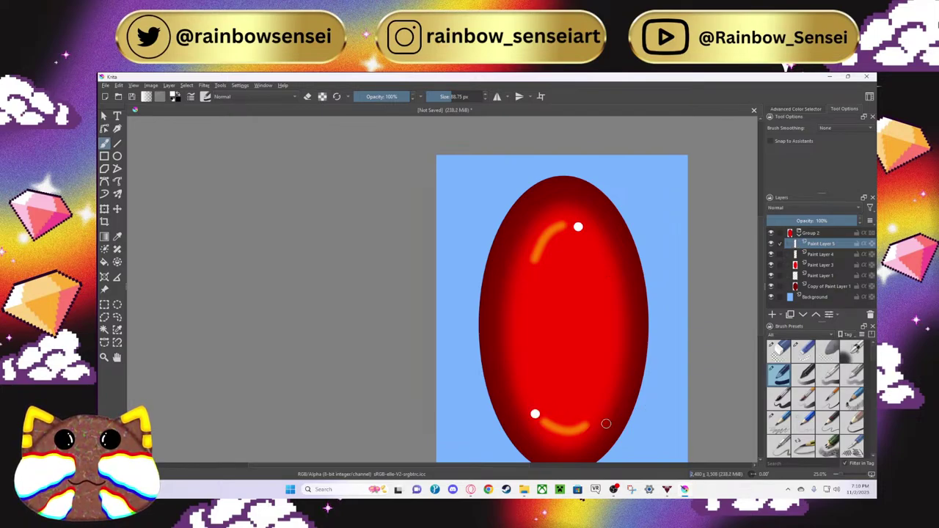
# Step: Paint a short white highlight stroke along the ellipse's bottom edge, just right of centre, replacing the first attempt
pyautogui.moveTo(580, 458); pyautogui.dragTo(578, 450)
pyautogui.scroll(-1, 514, 351)
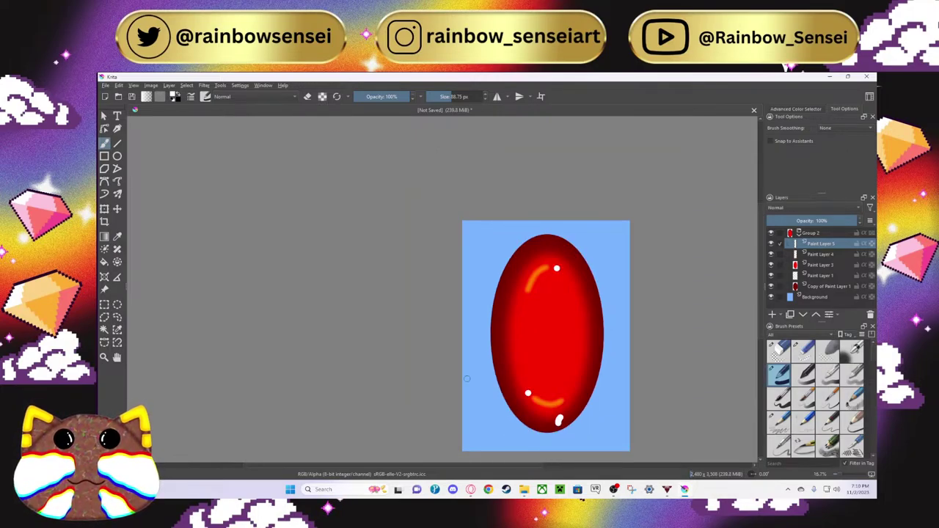
pyautogui.hotkey('ctrl', 'z')
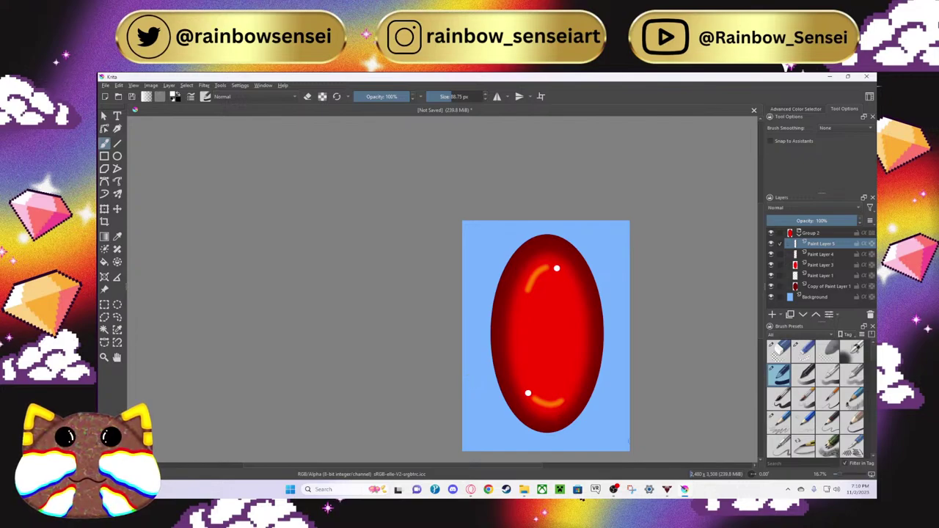
pyautogui.moveTo(547, 427); pyautogui.dragTo(565, 419)
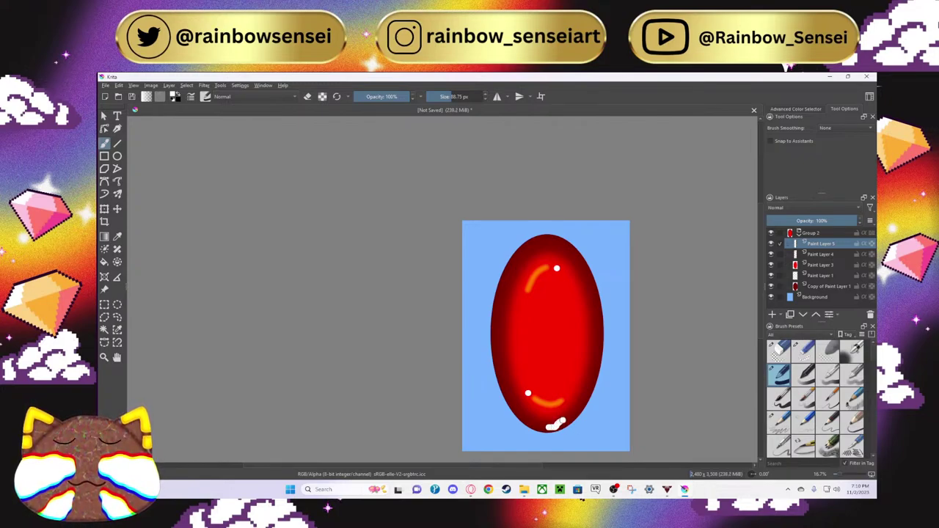
# Step: Replace the thick white bottom stroke with thin ones along the ellipse's lower and upper-left edges, using a 31.73 px brush with Stabilizer smoothing
pyautogui.hotkey('ctrl', 'z')
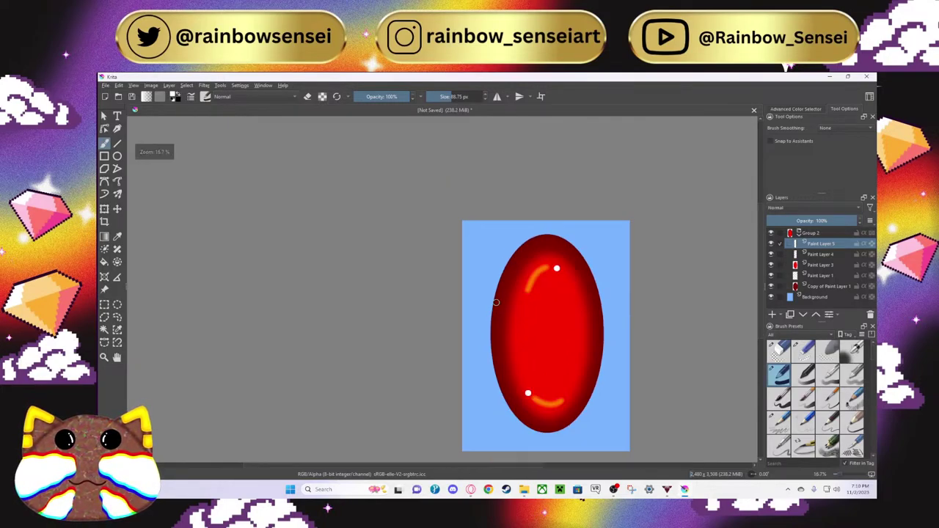
pyautogui.moveTo(435, 96); pyautogui.dragTo(420, 95)
pyautogui.click(826, 129)
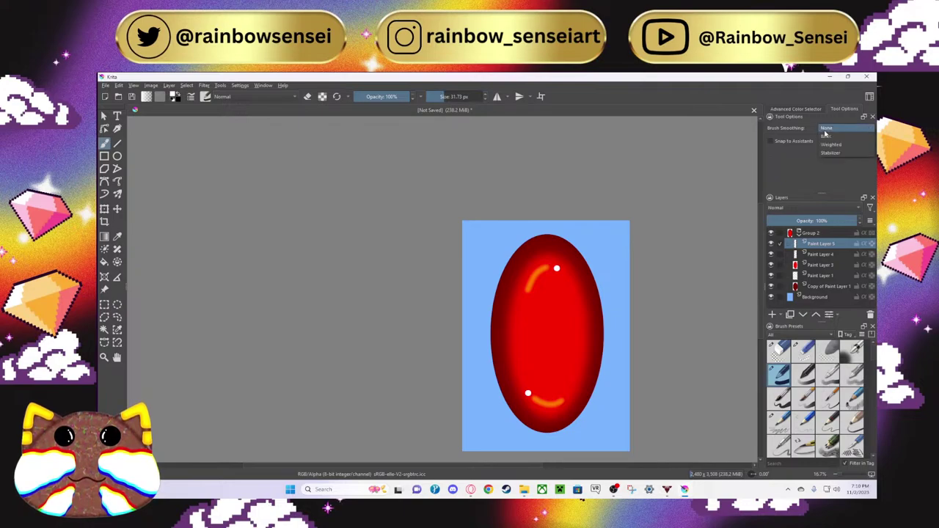
pyautogui.click(825, 154)
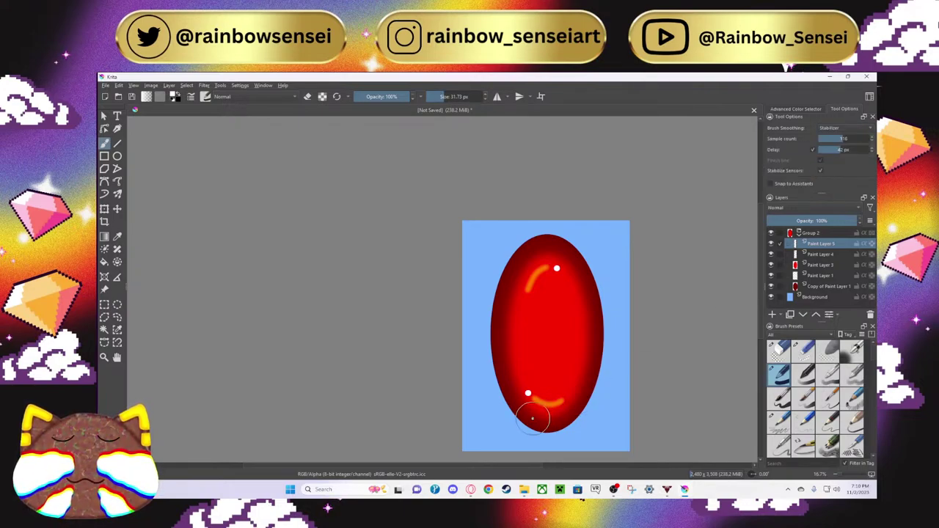
pyautogui.moveTo(532, 419); pyautogui.dragTo(573, 412)
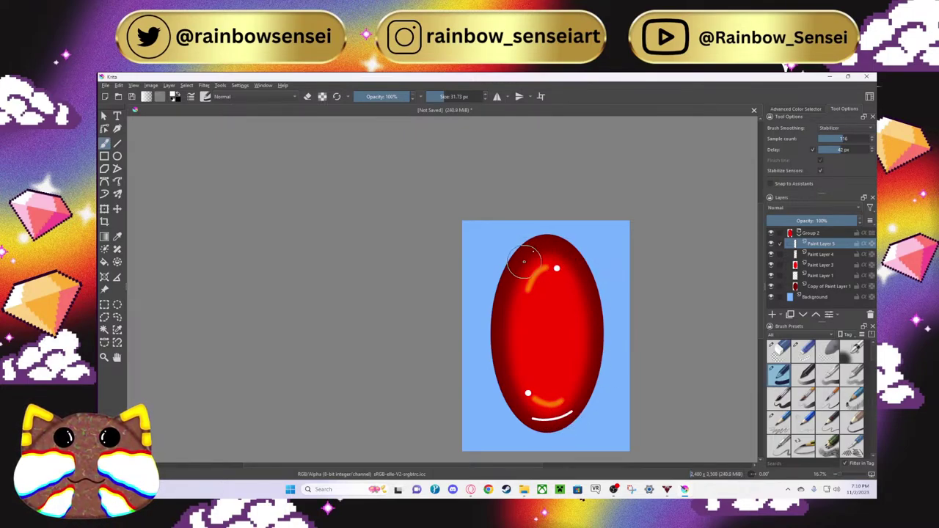
pyautogui.moveTo(525, 261); pyautogui.dragTo(545, 248)
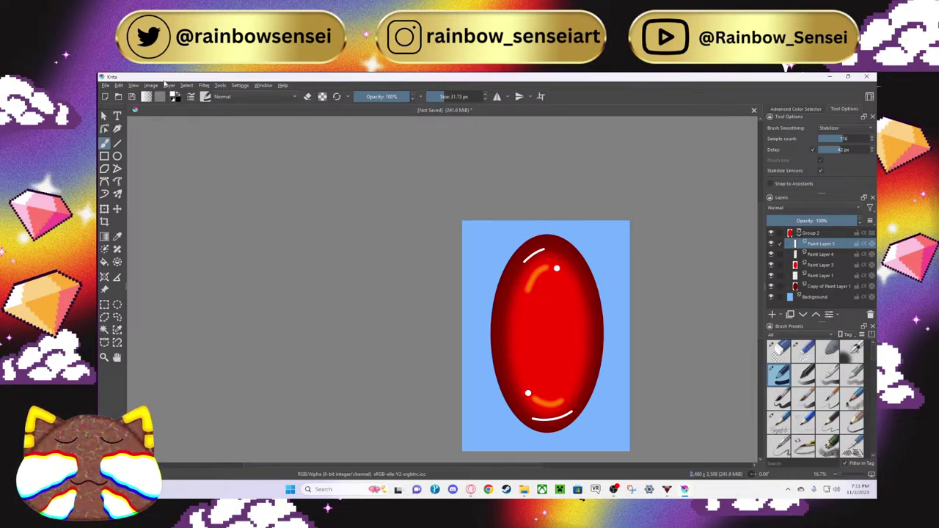
# Step: Apply a Gaussian Blur with 72.12 px horizontal and vertical radii to the white highlight layer
pyautogui.click(204, 86)
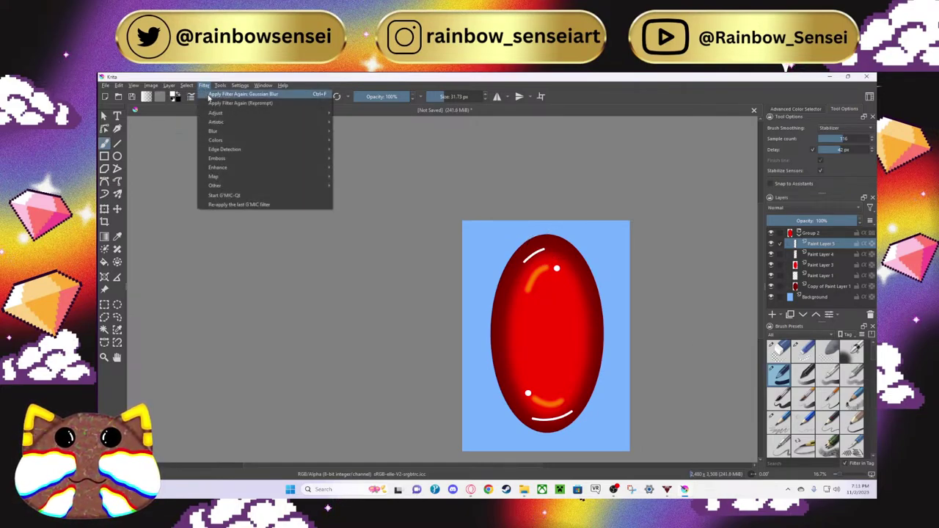
pyautogui.moveTo(239, 135)
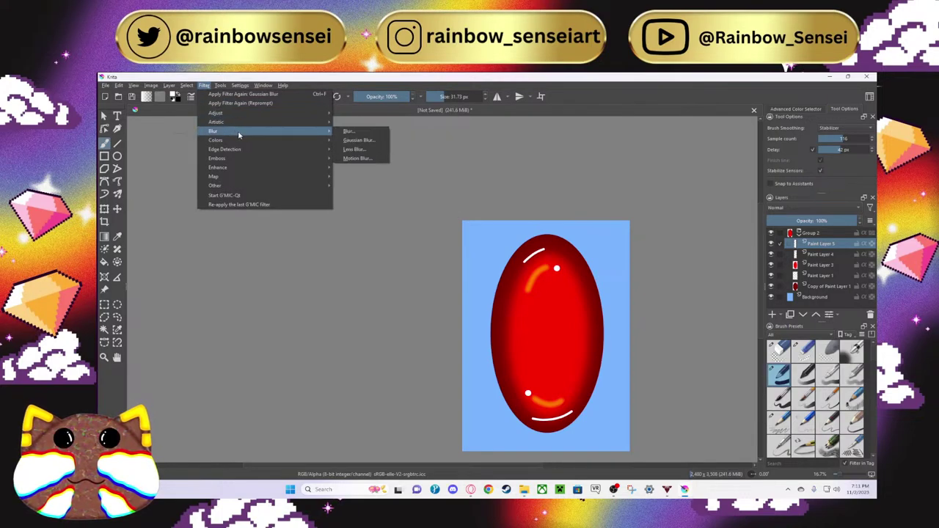
pyautogui.click(354, 140)
pyautogui.moveTo(211, 187); pyautogui.dragTo(247, 187)
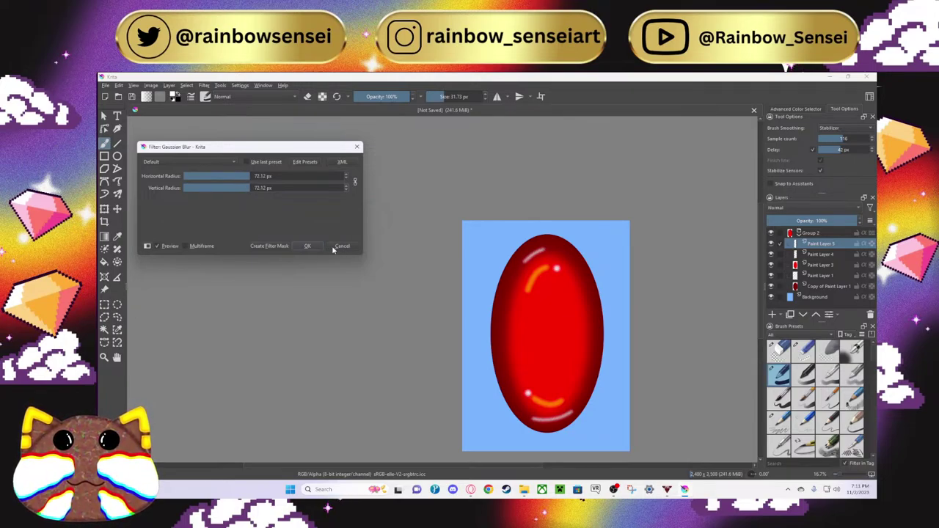
pyautogui.click(309, 246)
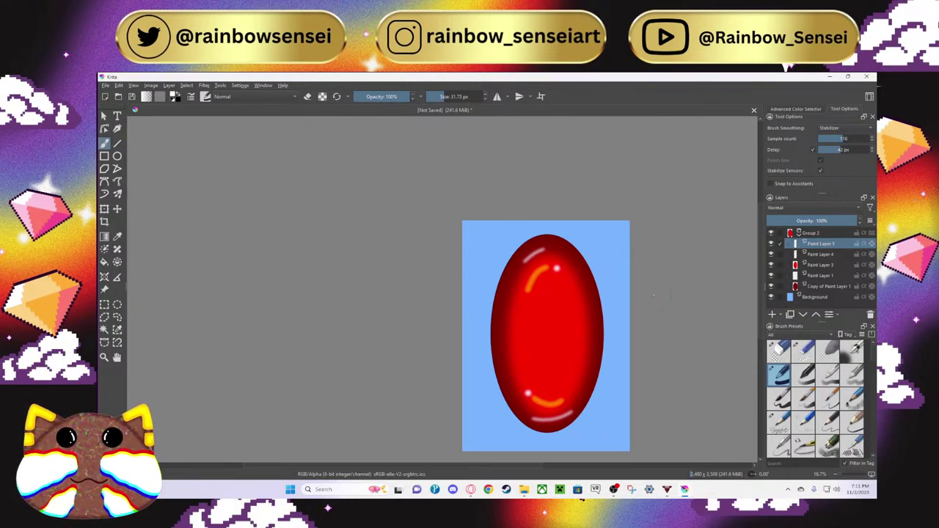
pyautogui.scroll(2, 721, 259)
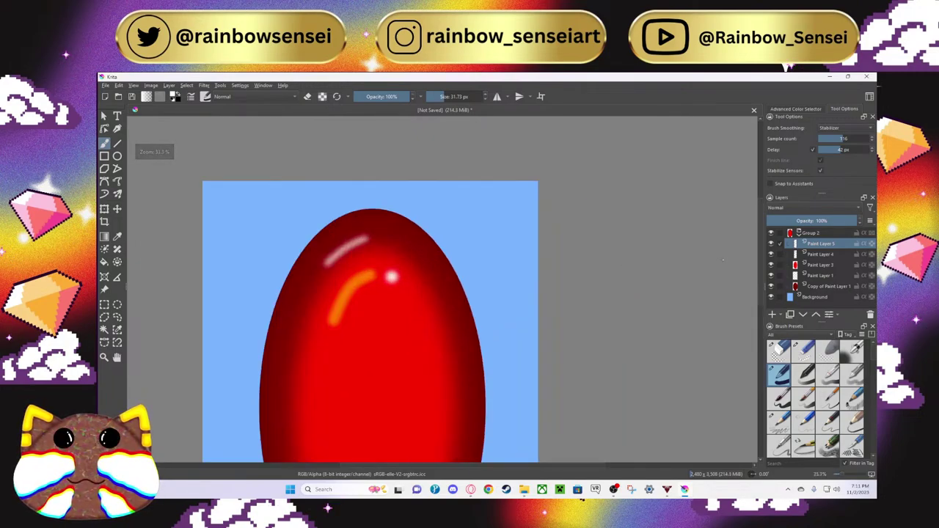
pyautogui.scroll(-2, 741, 295)
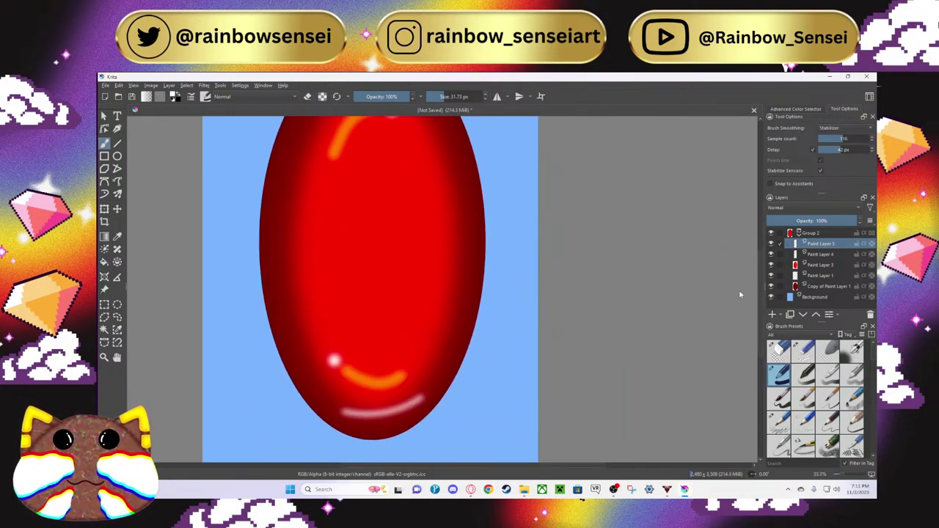
pyautogui.scroll(2, 741, 295)
pyautogui.scroll(-1, 738, 272)
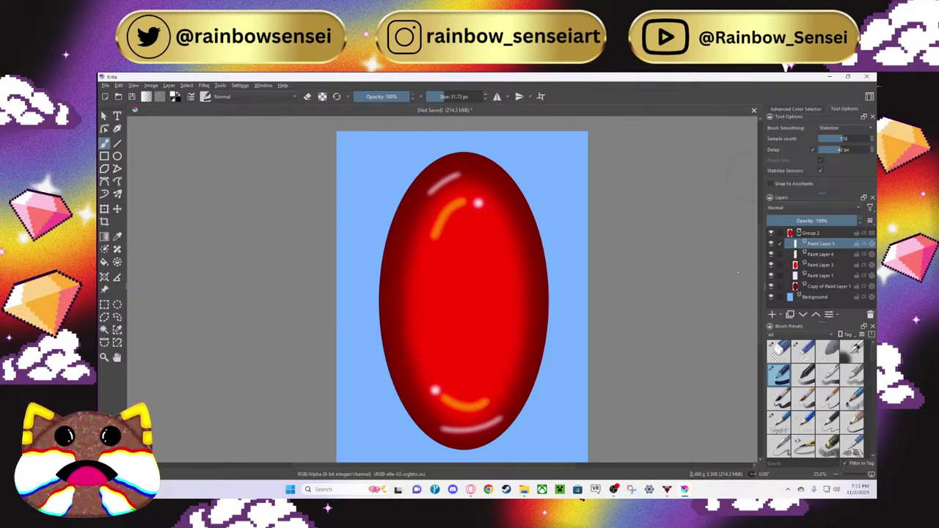
pyautogui.scroll(-1, 341, 152)
pyautogui.scroll(1, 341, 152)
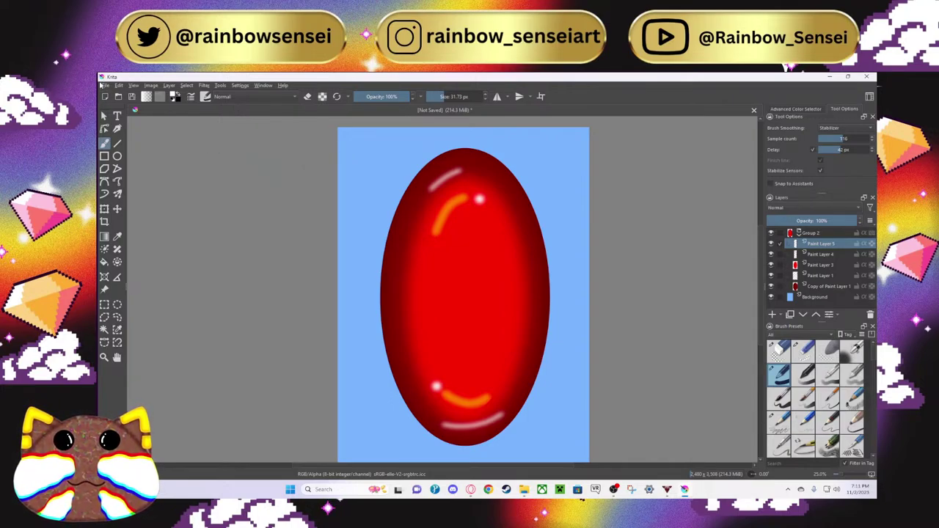
# Step: Save the artwork as a Krita document named gem in the Downloads folder
pyautogui.click(104, 85)
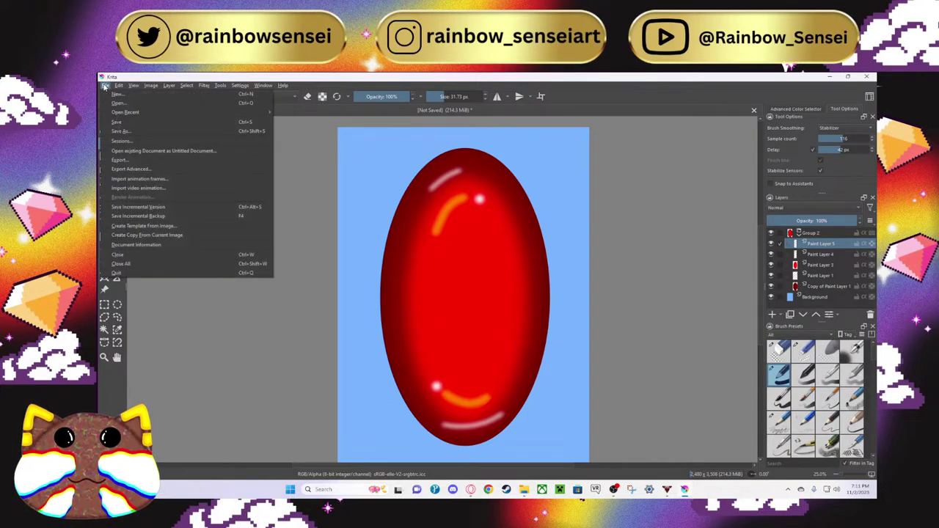
pyautogui.click(146, 122)
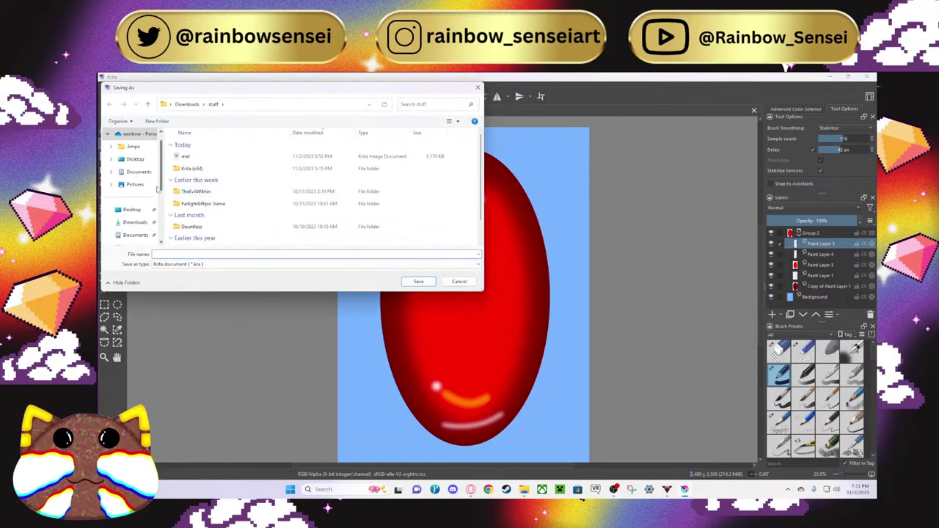
pyautogui.click(147, 223)
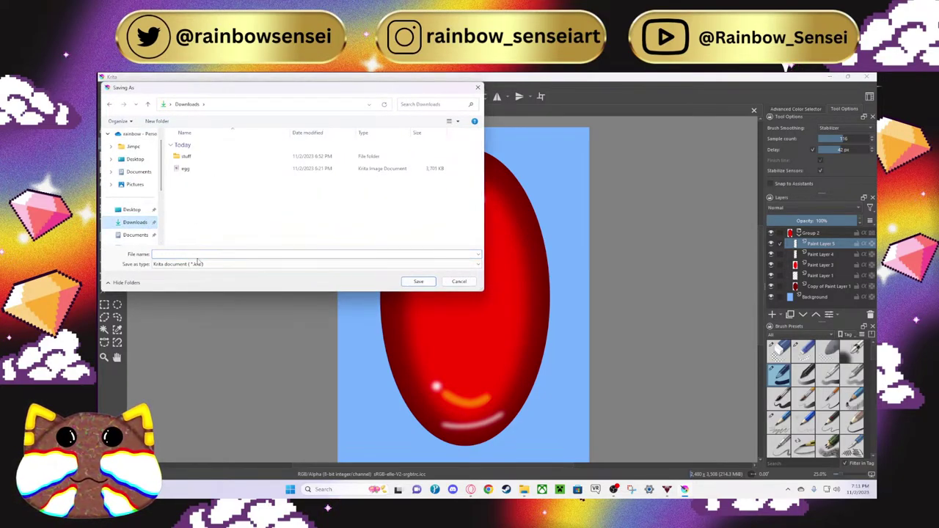
pyautogui.write('gem')
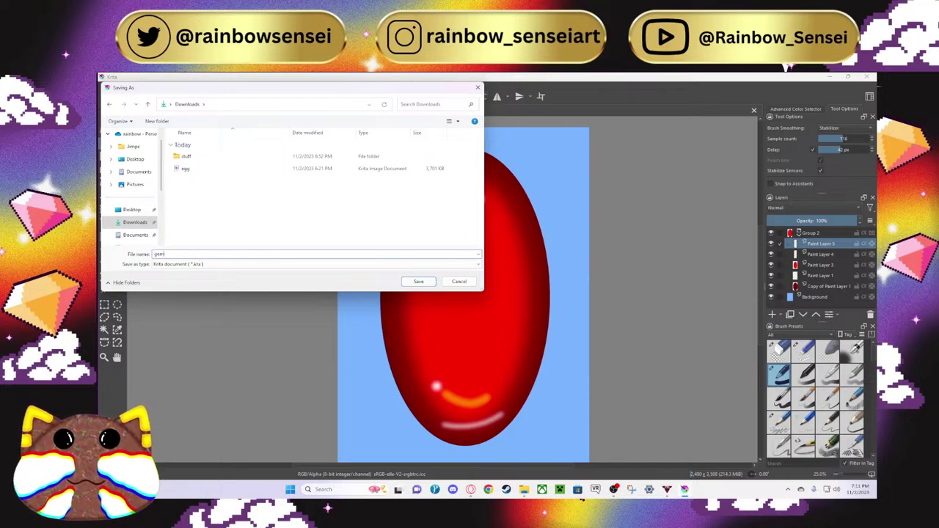
pyautogui.click(416, 281)
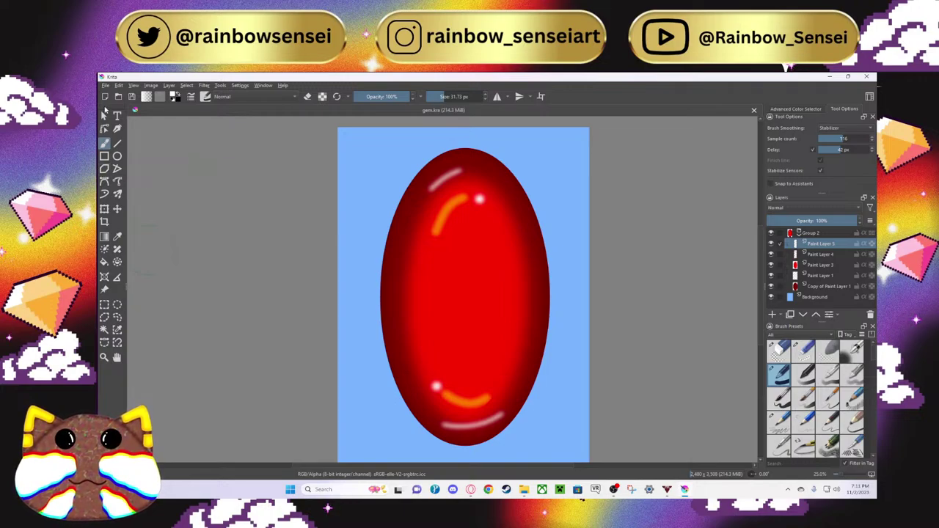
# Step: Switch to the browser's Pinterest material studying board and look through its pins for gem and crystal painting references
pyautogui.click(471, 490)
pyautogui.scroll(-10, 468, 332)
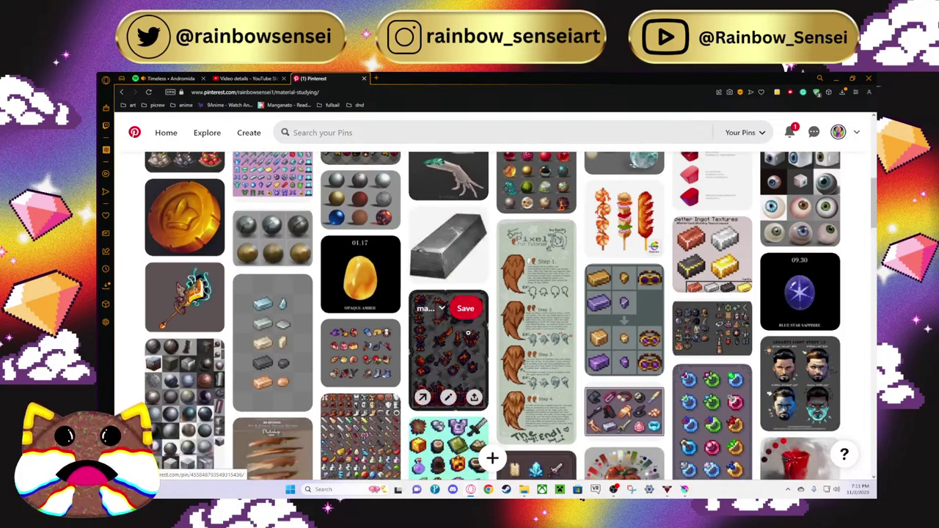
pyautogui.scroll(-5, 468, 334)
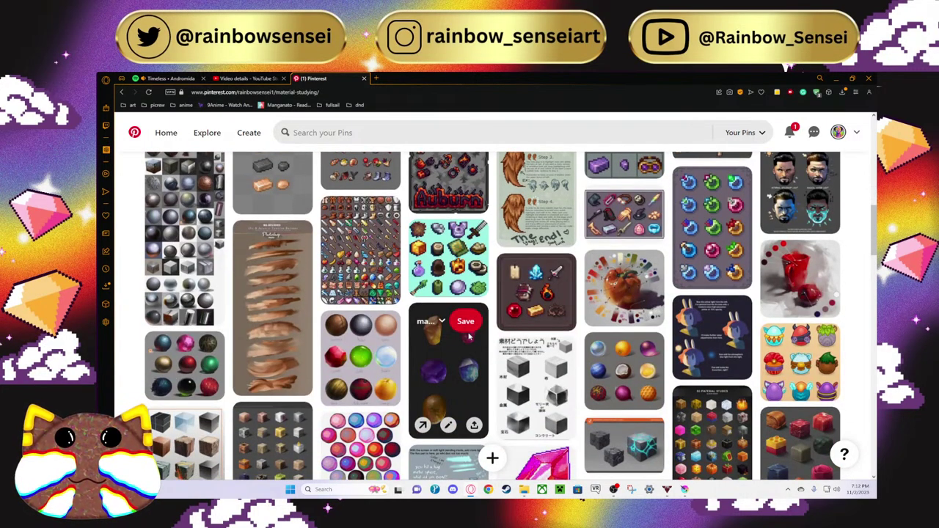
pyautogui.scroll(-8, 467, 334)
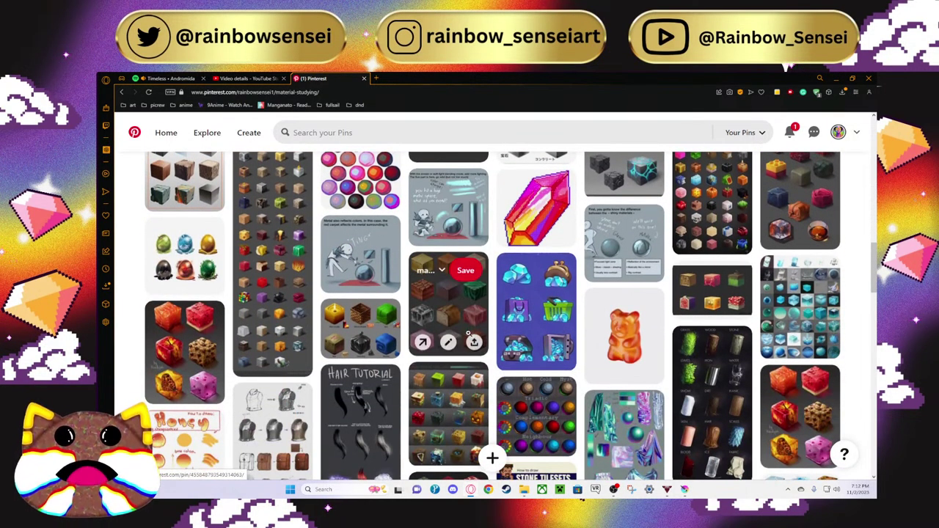
pyautogui.scroll(-10, 468, 334)
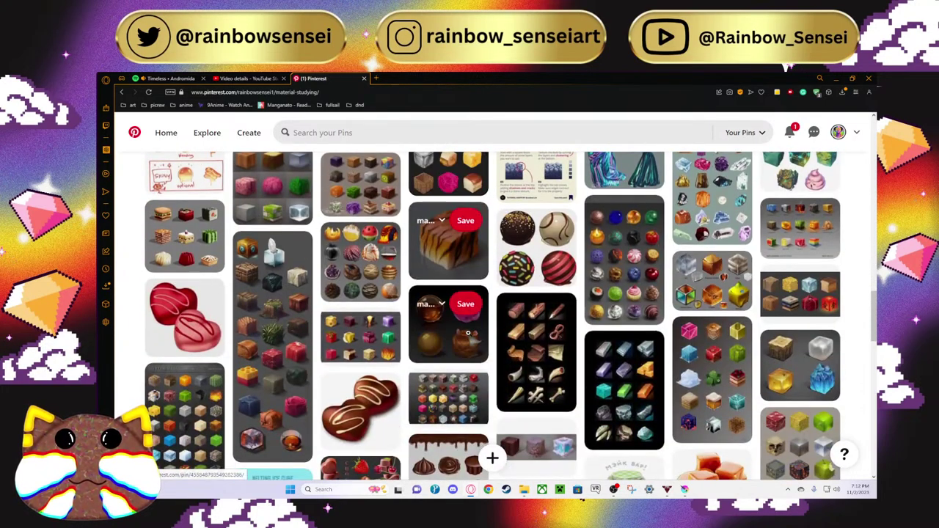
pyautogui.scroll(-4, 468, 334)
pyautogui.scroll(-5, 468, 334)
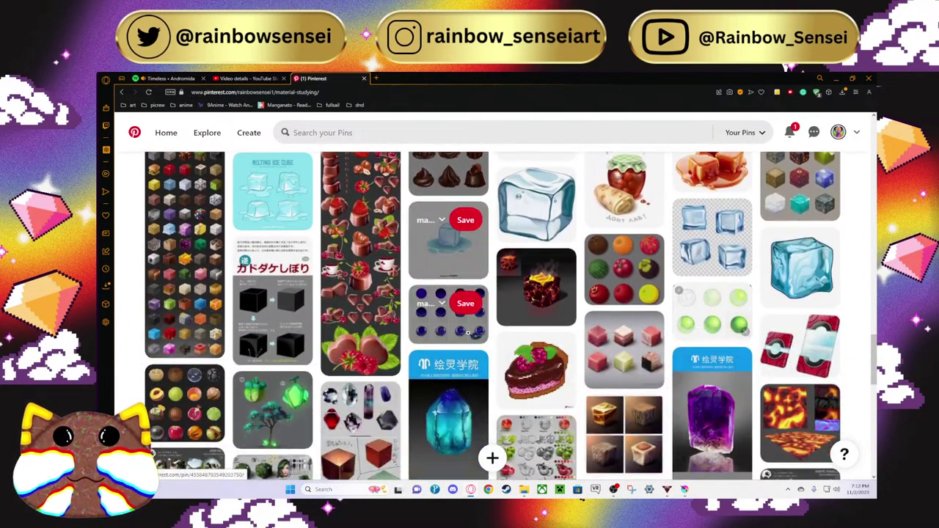
pyautogui.scroll(-1, 468, 335)
pyautogui.scroll(-2, 468, 334)
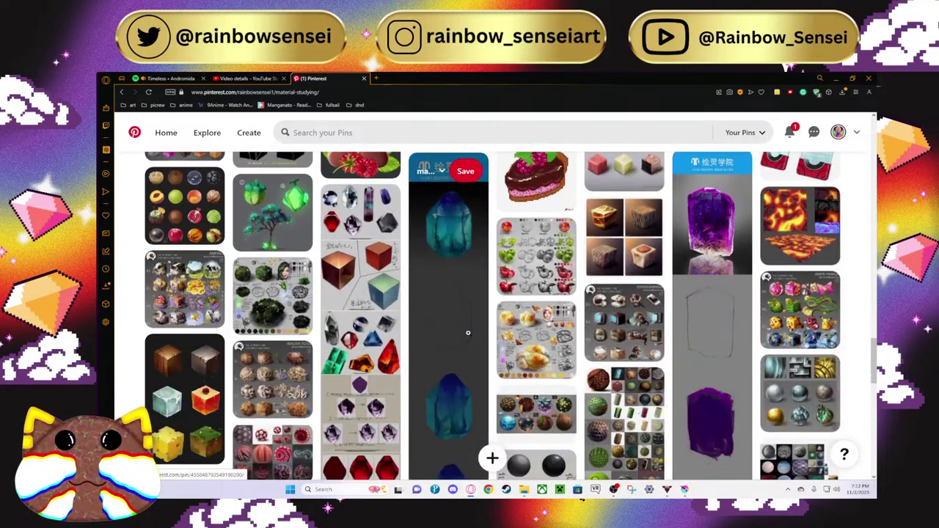
pyautogui.scroll(-10, 468, 334)
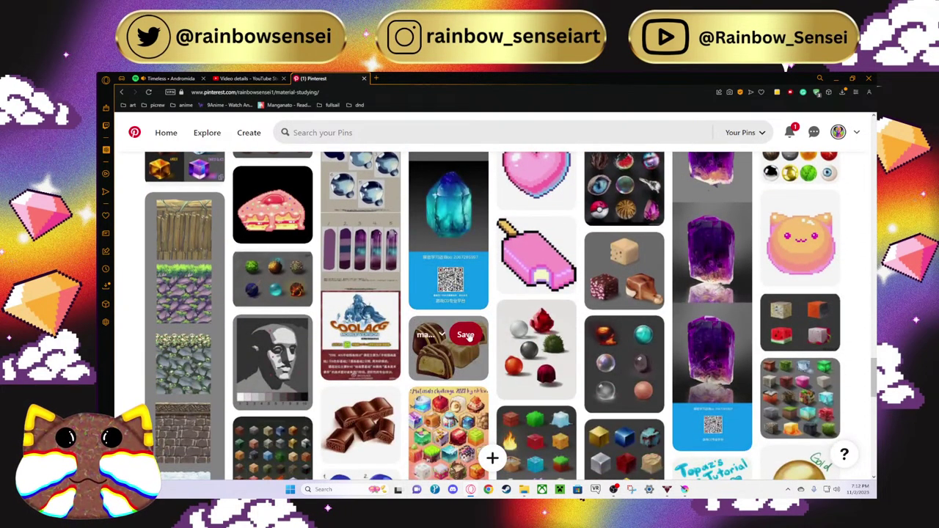
pyautogui.scroll(5, 468, 334)
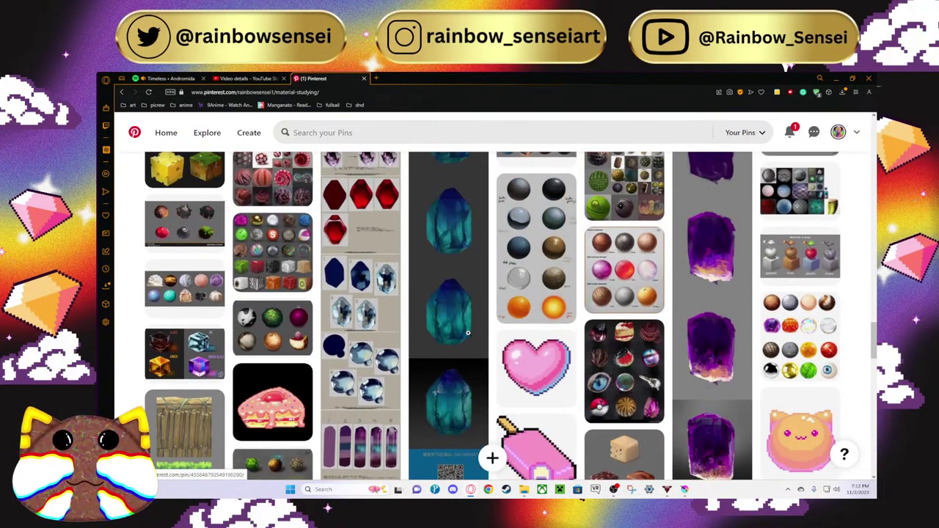
pyautogui.scroll(3, 468, 333)
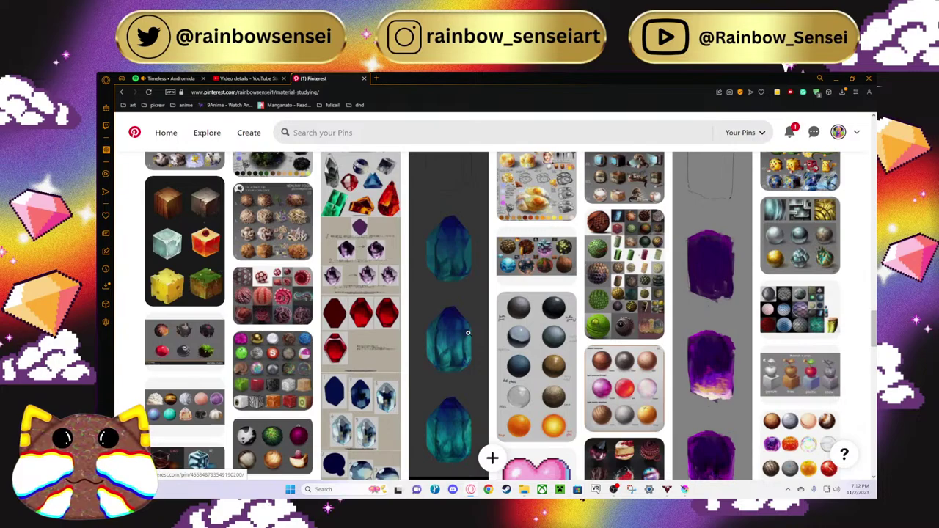
# Step: Open the purple crystal tutorial pin, examine its painting stages through to the finished crystal, and leave the pin
pyautogui.click(736, 330)
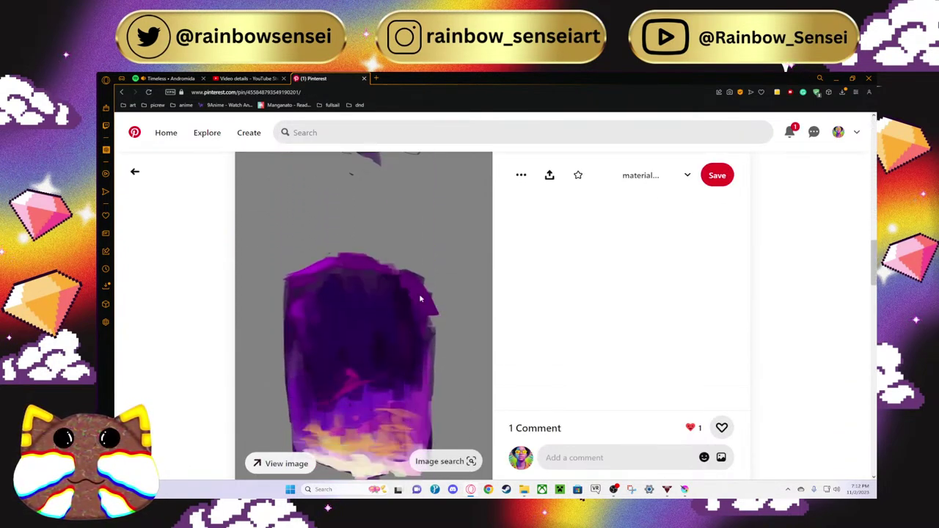
pyautogui.scroll(-10, 420, 298)
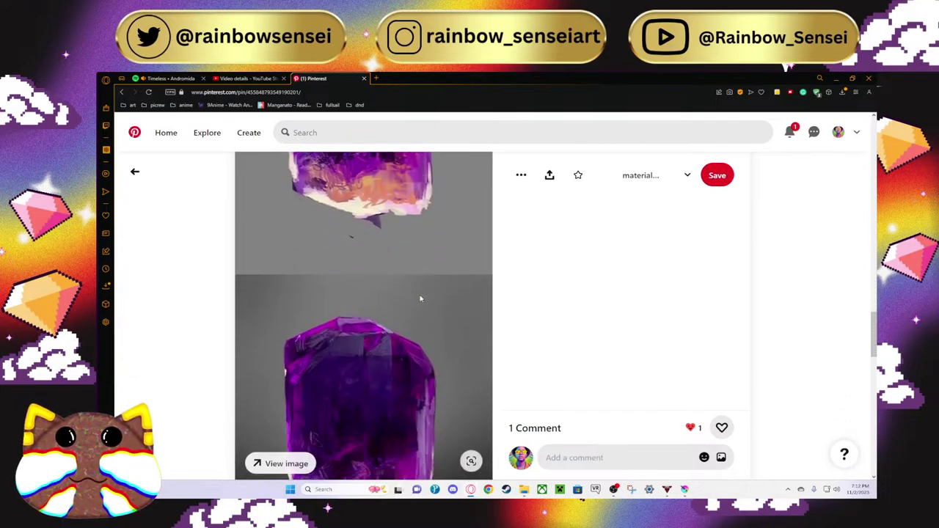
pyautogui.scroll(3, 420, 299)
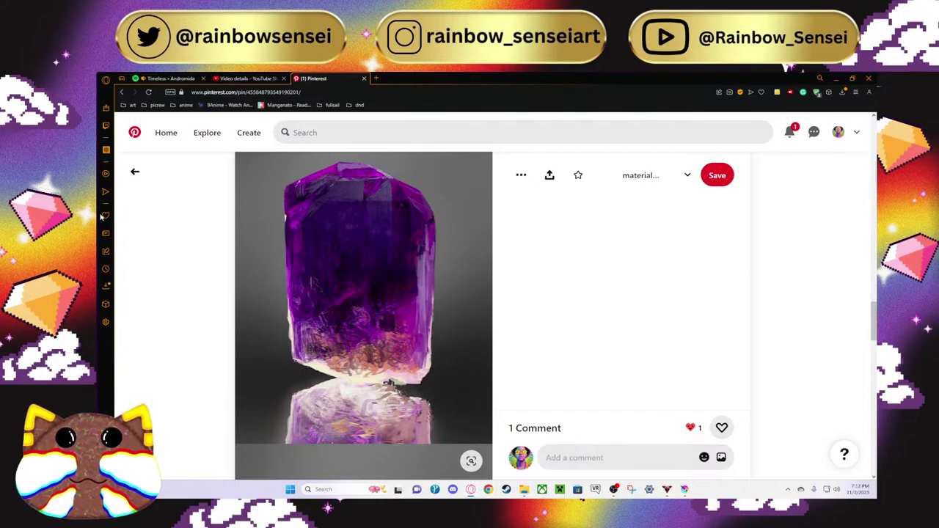
pyautogui.click(135, 172)
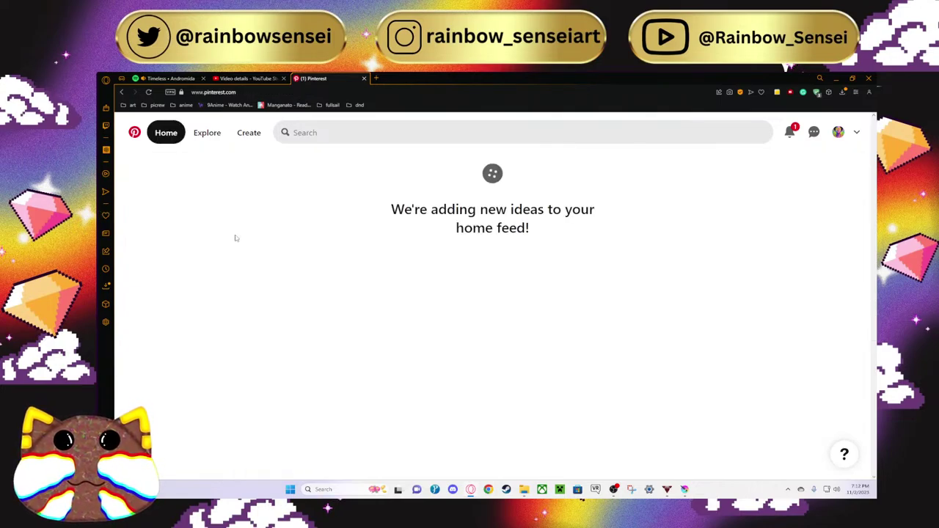
# Step: Look through the anime food and drink board from the profile's saved boards, and return to the saved boards overview
pyautogui.scroll(-3, 236, 237)
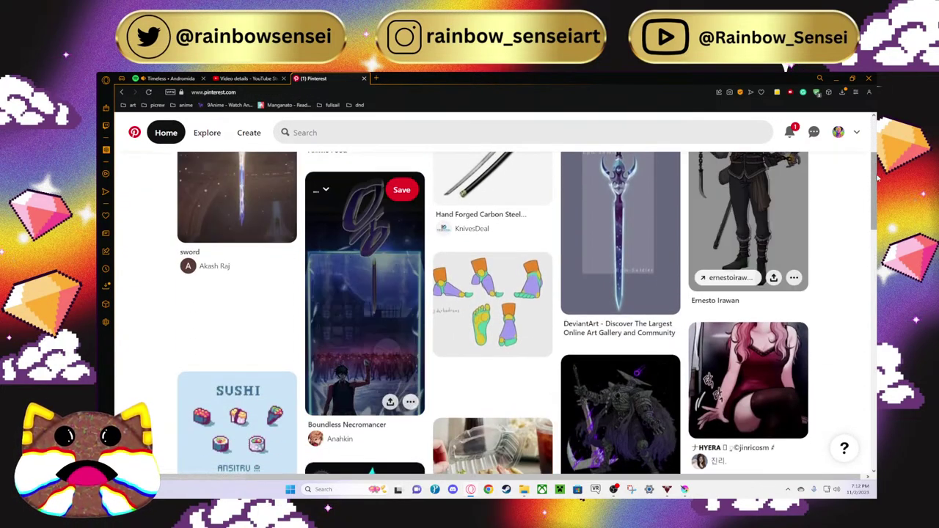
pyautogui.click(839, 131)
pyautogui.scroll(-5, 456, 324)
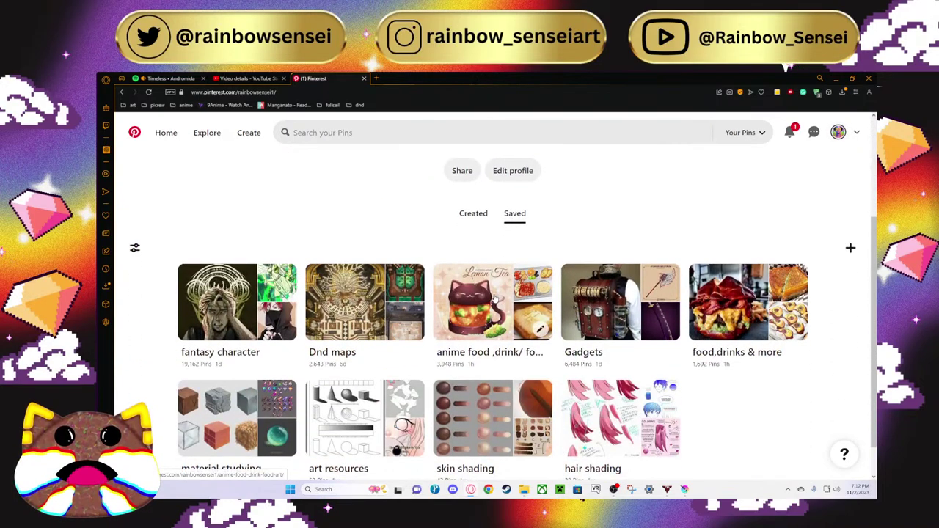
pyautogui.click(456, 324)
pyautogui.scroll(-5, 456, 326)
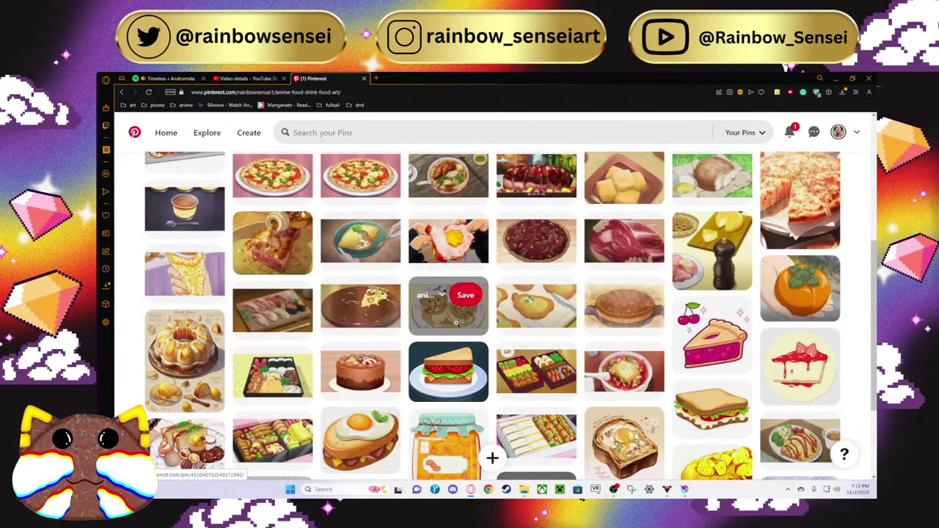
pyautogui.click(838, 131)
pyautogui.scroll(-3, 551, 340)
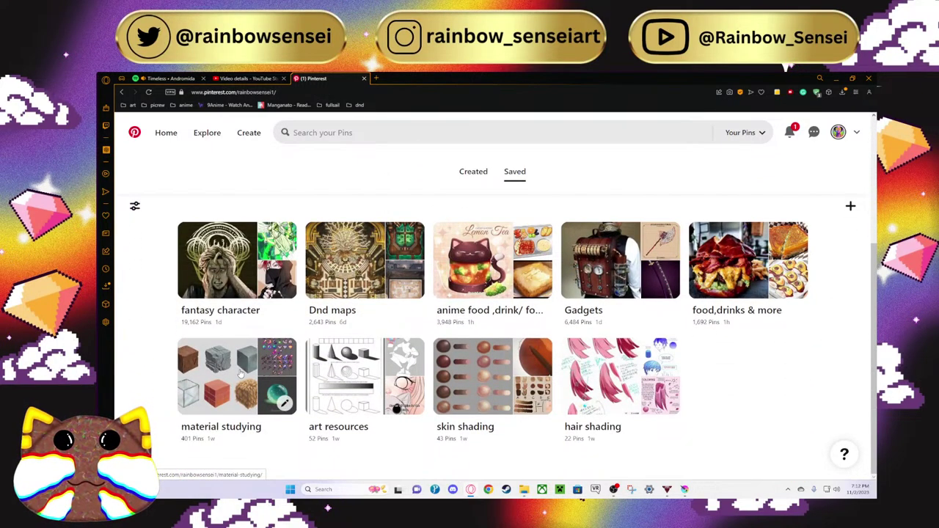
# Step: Look through the material studying board's pins for gem and crystal painting references
pyautogui.click(241, 374)
pyautogui.scroll(-5, 289, 342)
pyautogui.scroll(-5, 304, 328)
pyautogui.scroll(5, 304, 328)
pyautogui.scroll(-8, 304, 330)
pyautogui.scroll(-10, 304, 330)
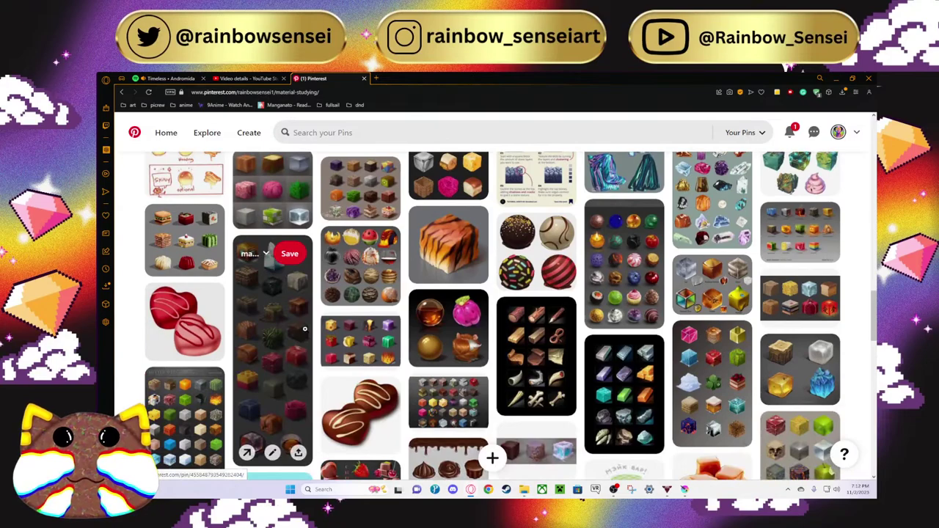
pyautogui.scroll(-12, 304, 329)
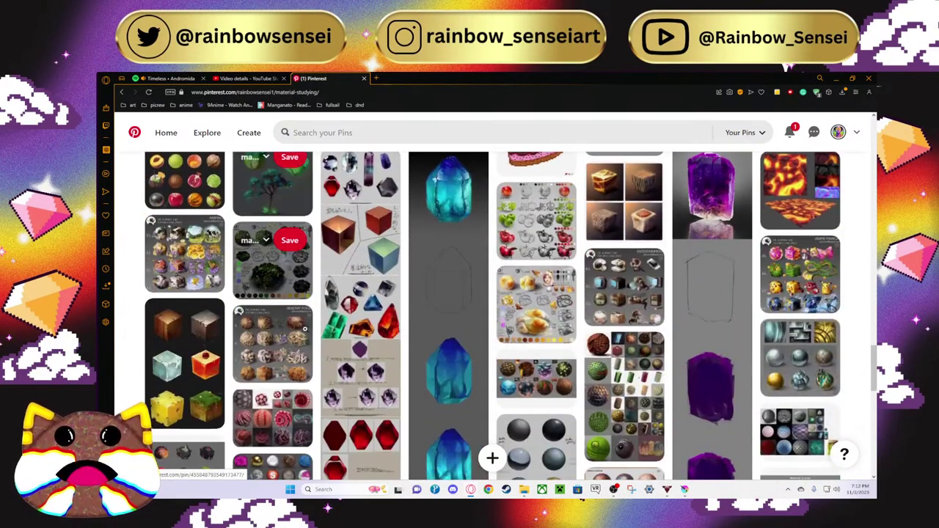
pyautogui.scroll(-10, 305, 330)
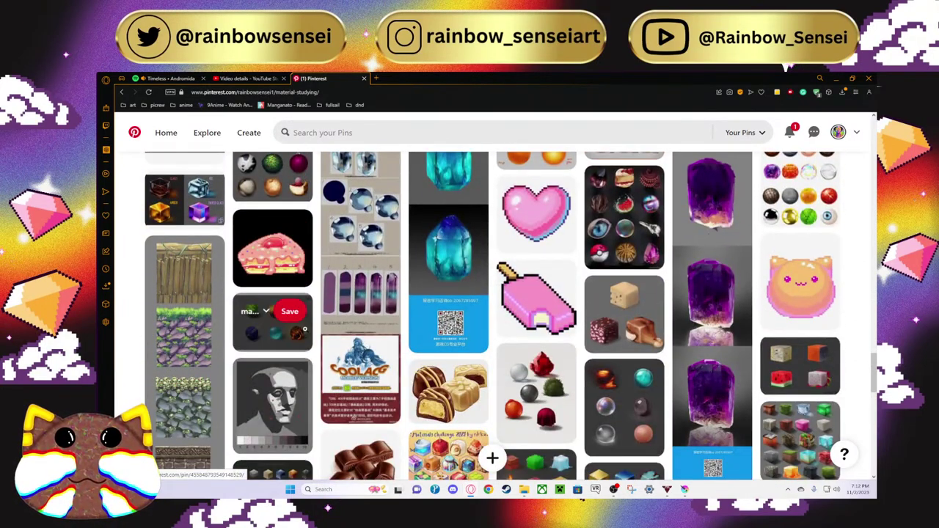
# Step: Open the purple crystal tutorial pin and save its image as a JPEG in the Downloads folder
pyautogui.click(684, 310)
pyautogui.scroll(-3, 391, 215)
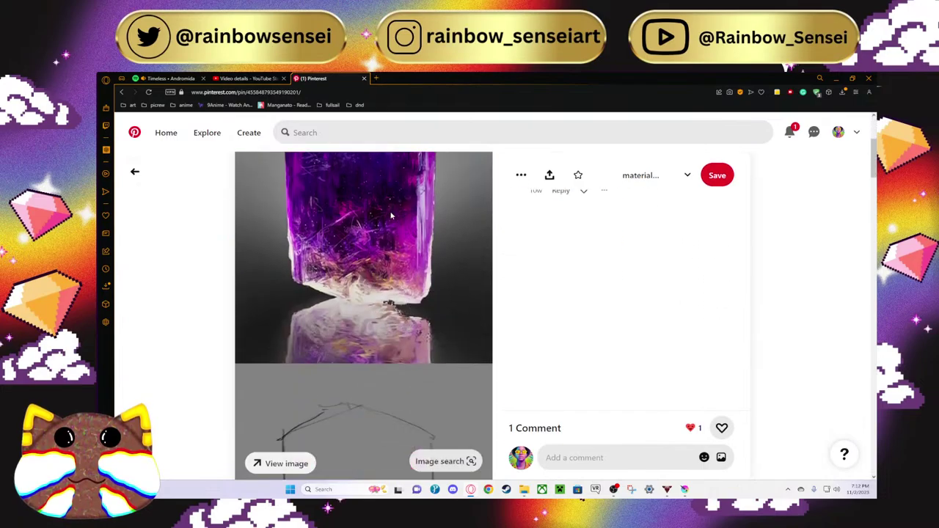
pyautogui.scroll(-2, 390, 215)
pyautogui.rightClick(377, 219)
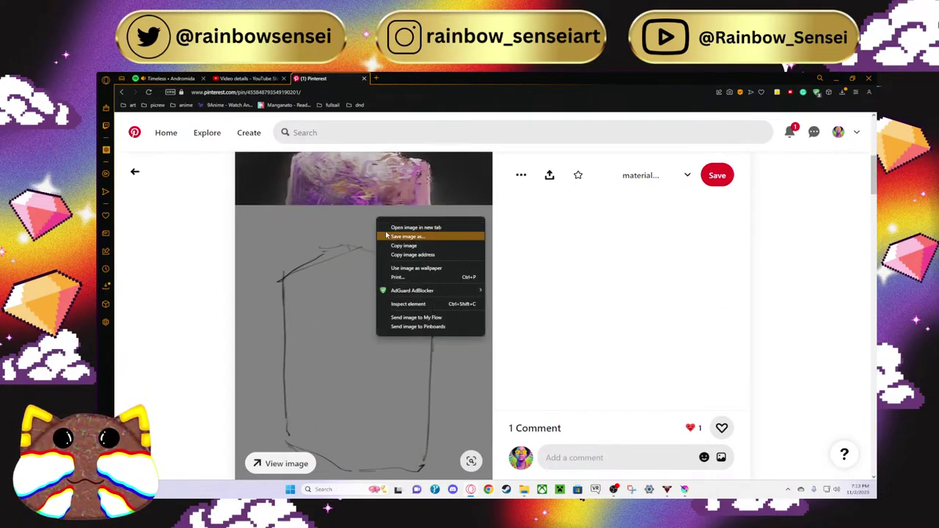
pyautogui.scroll(-7, 314, 261)
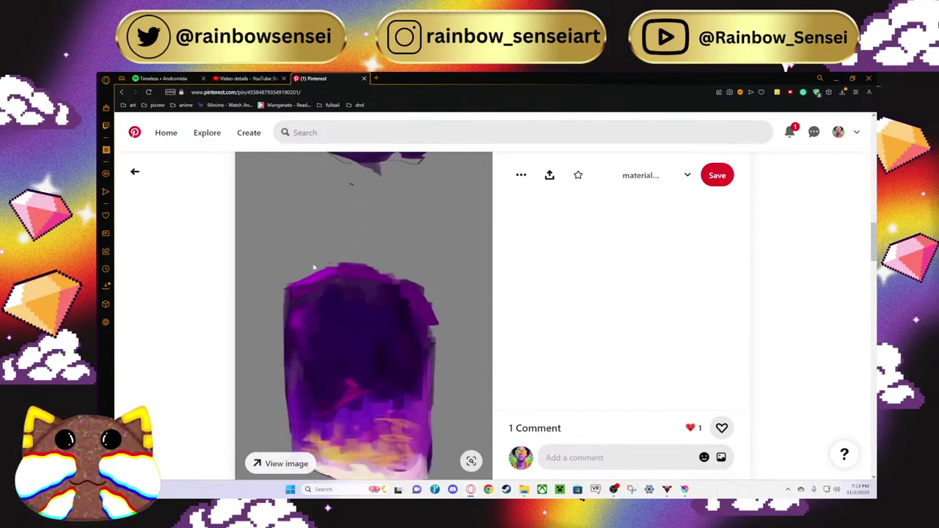
pyautogui.rightClick(314, 268)
pyautogui.click(331, 280)
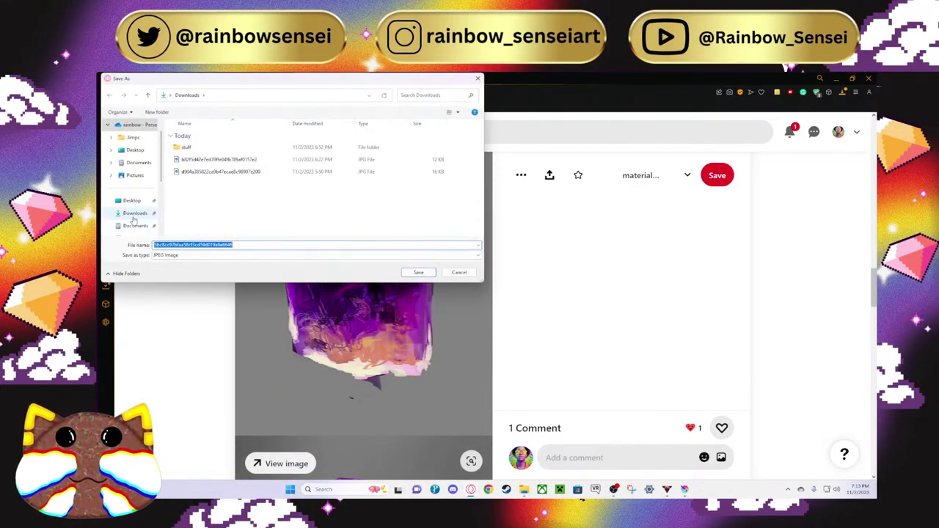
pyautogui.click(421, 272)
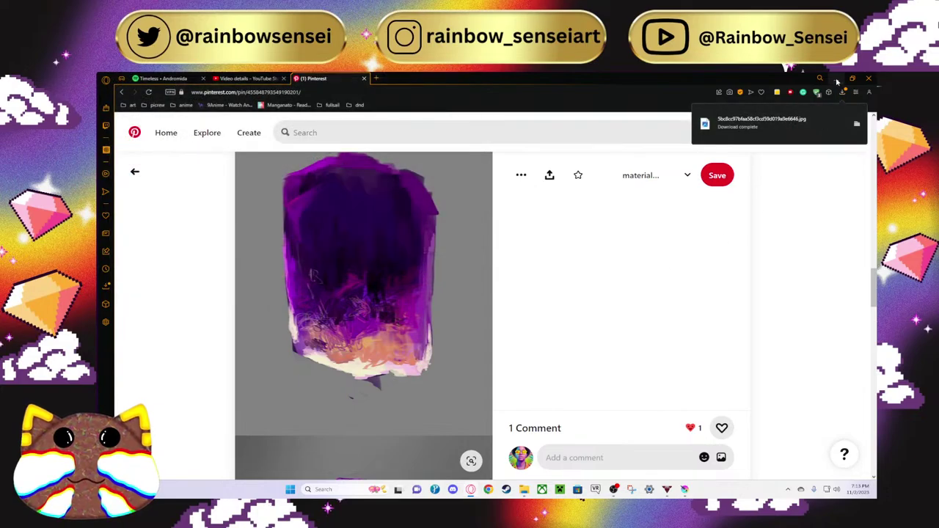
# Step: Switch to Krita and close the gem document
pyautogui.hotkey('alt', 'Tab')
pyautogui.click(105, 86)
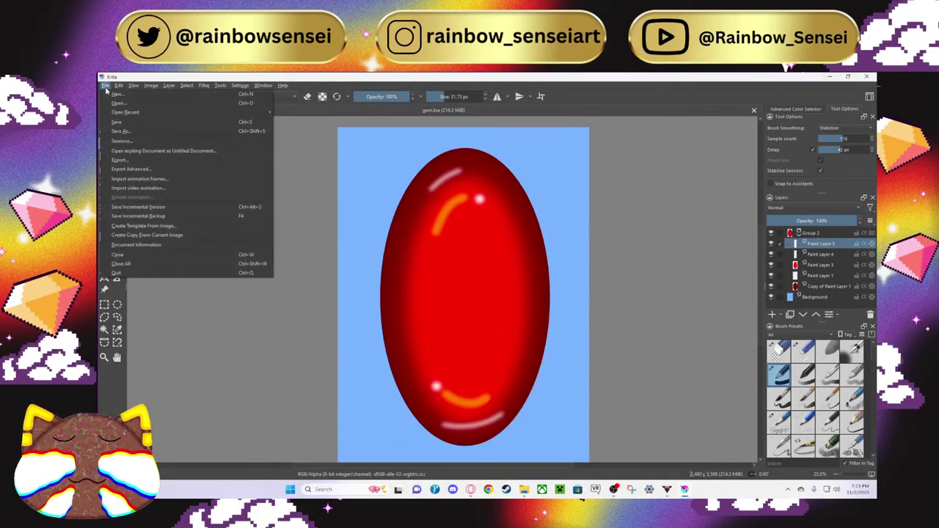
pyautogui.click(180, 254)
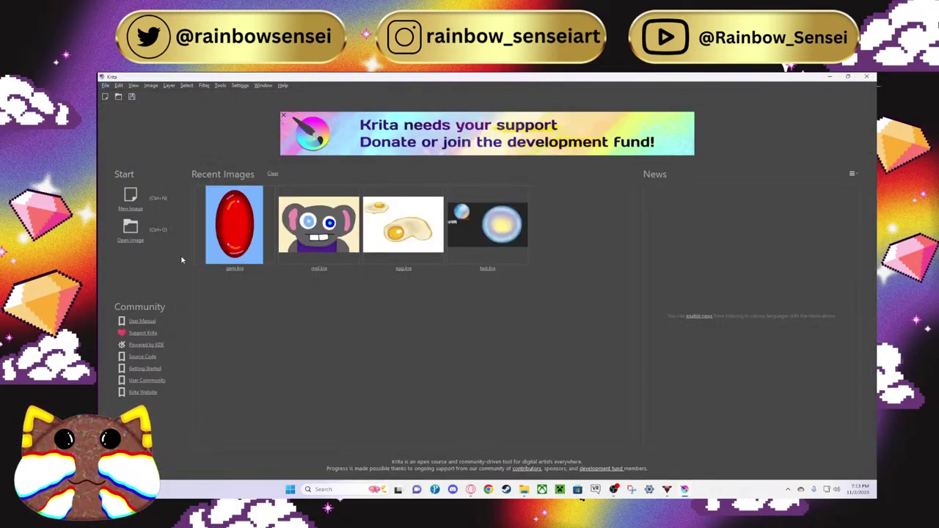
# Step: Create a new landscape document of 3508 × 2480 pixels at 300 pixels per inch
pyautogui.click(132, 196)
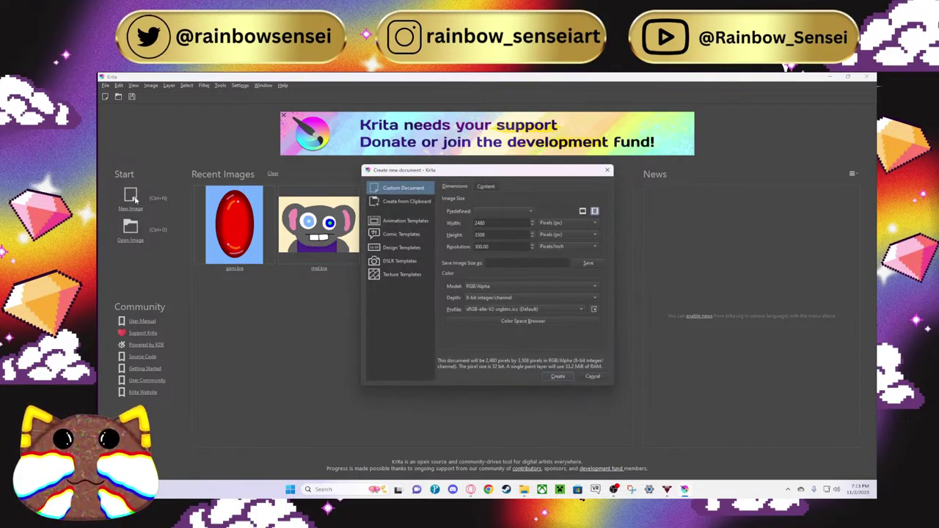
pyautogui.click(595, 211)
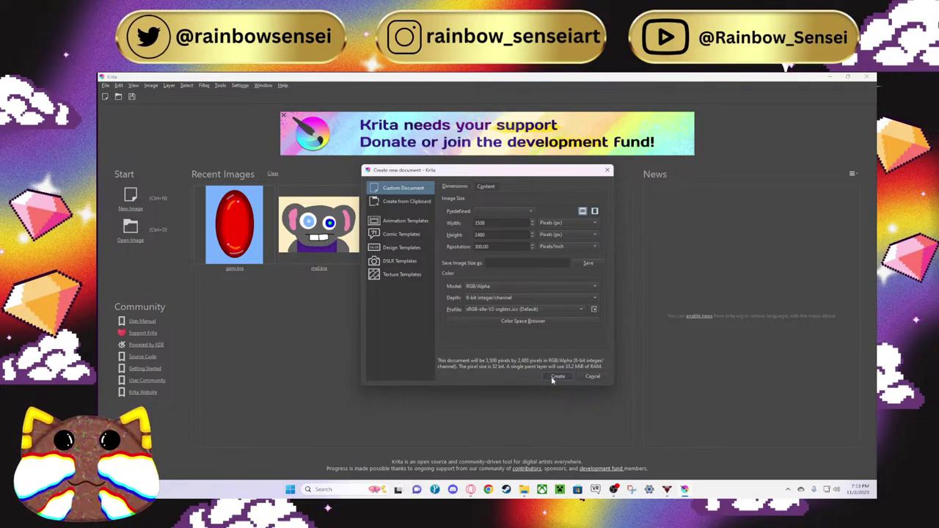
pyautogui.click(556, 377)
pyautogui.scroll(-1, 526, 366)
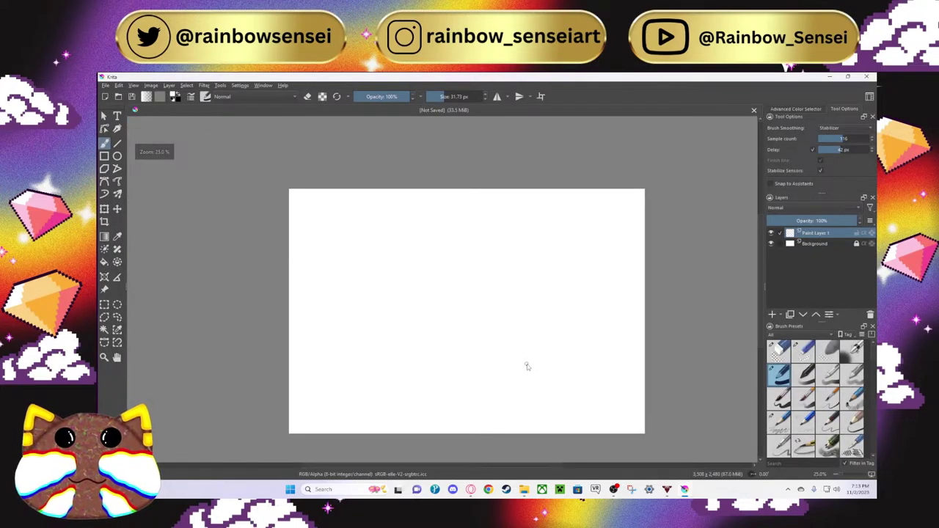
# Step: Unlock the Background layer, fill it with light green, and lock it again
pyautogui.click(839, 245)
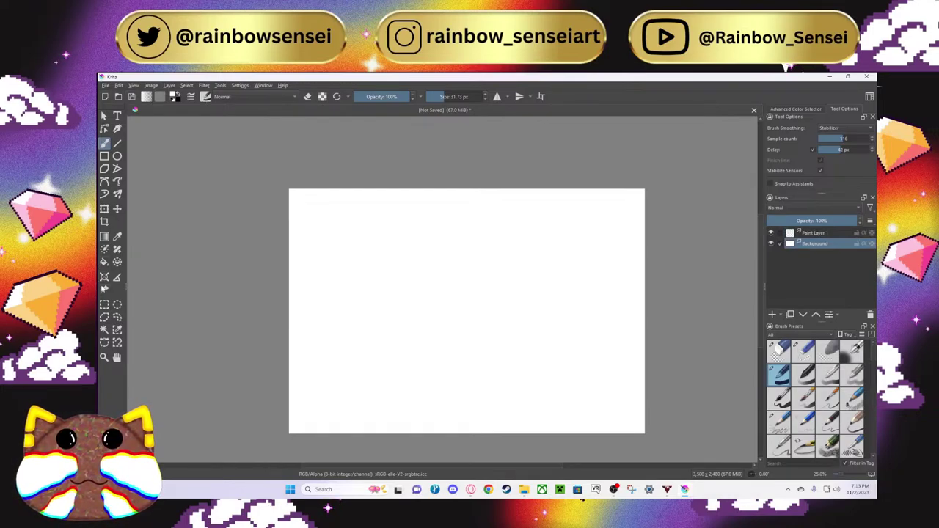
pyautogui.click(104, 263)
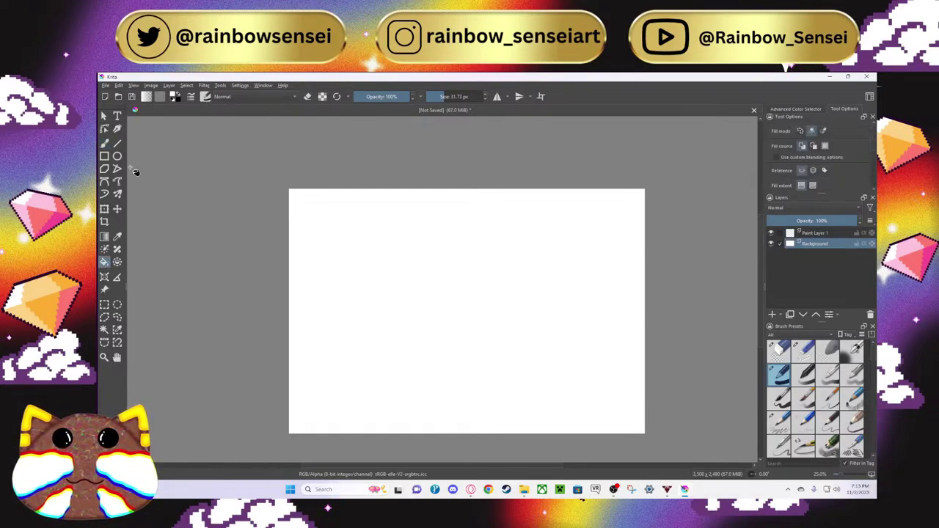
pyautogui.click(175, 96)
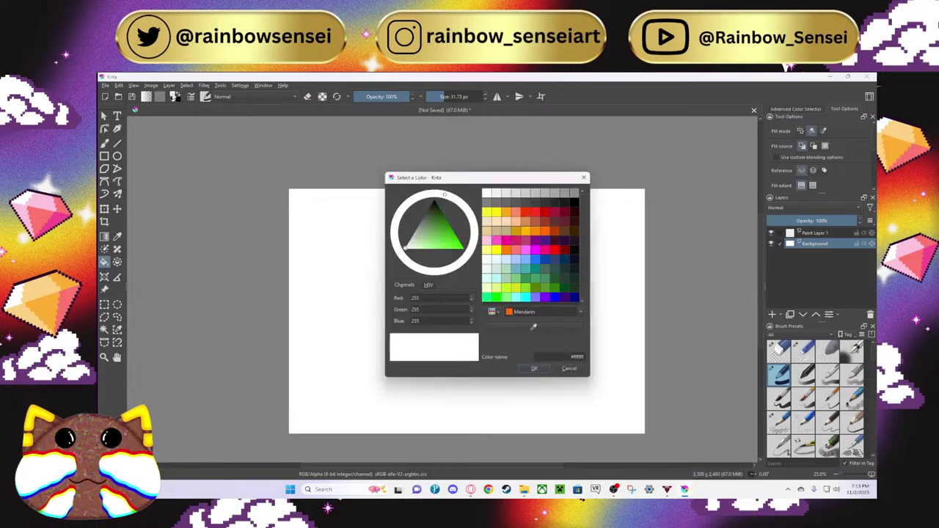
pyautogui.click(421, 241)
pyautogui.click(534, 368)
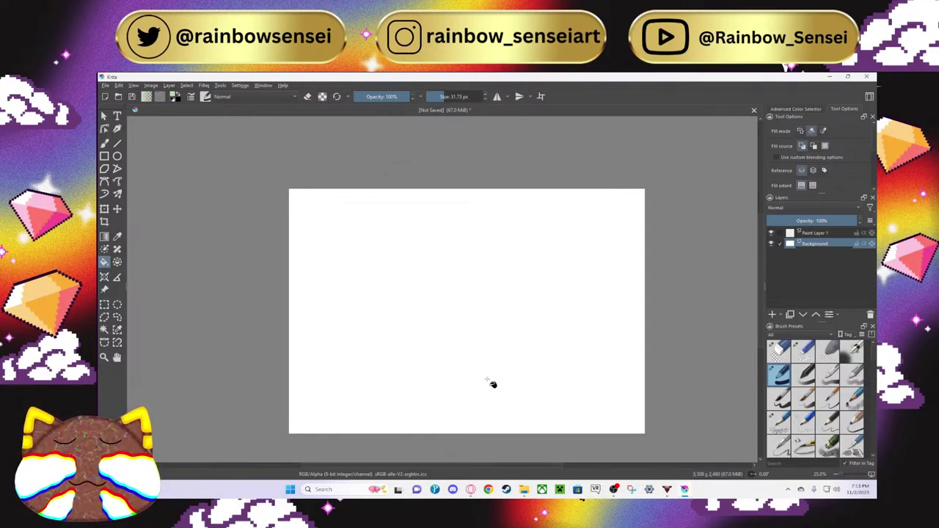
pyautogui.click(493, 382)
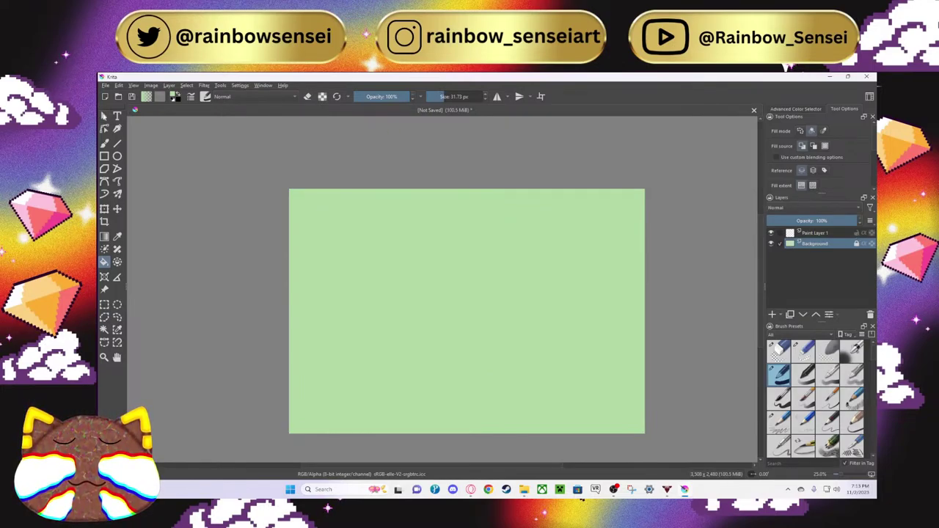
# Step: Insert the saved crystal tutorial image from the Downloads folder into the document as a new layer above the Background
pyautogui.click(105, 86)
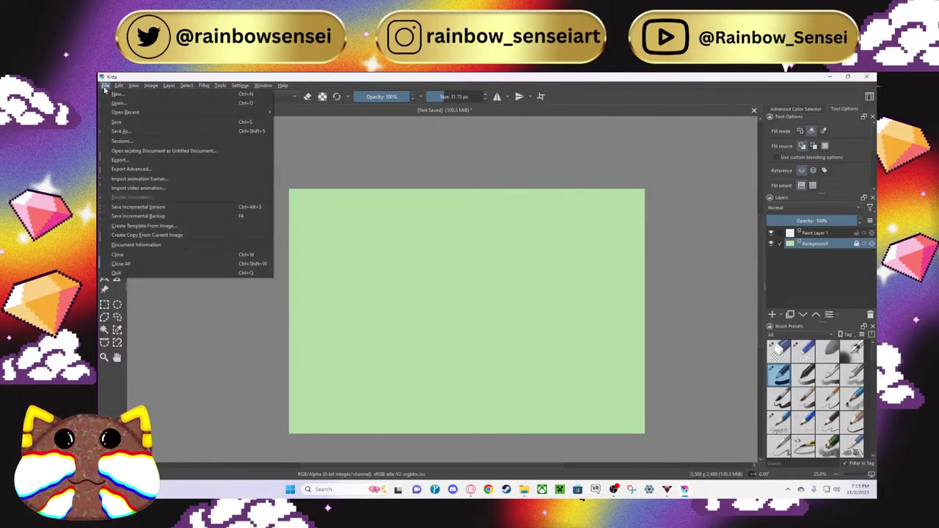
pyautogui.moveTo(117, 86)
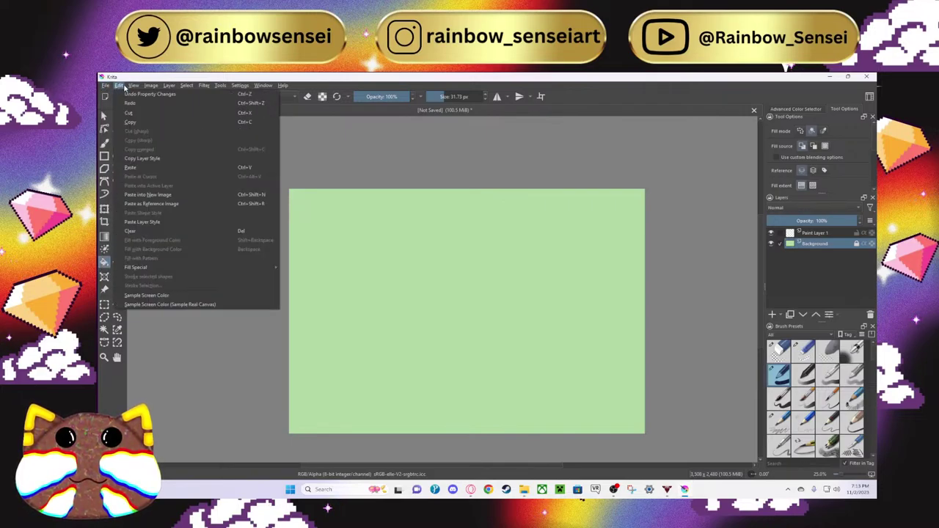
pyautogui.moveTo(151, 87)
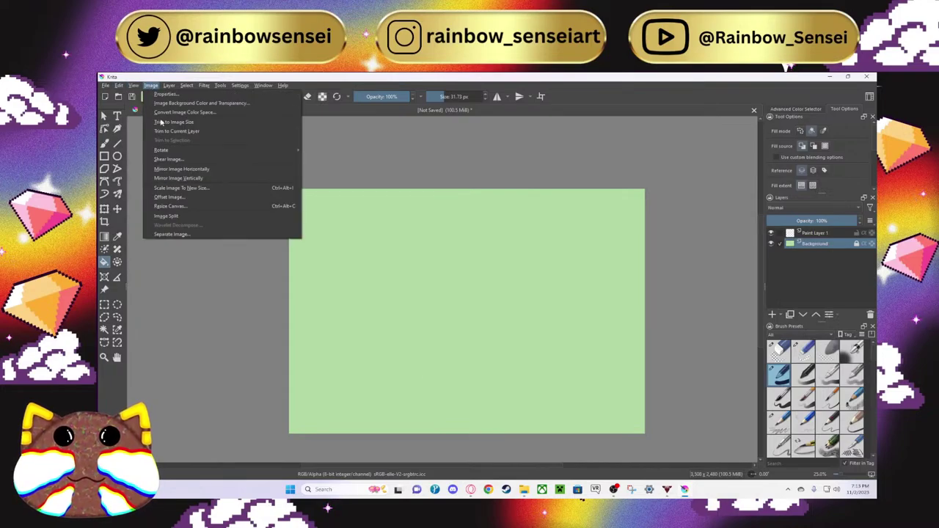
pyautogui.click(524, 489)
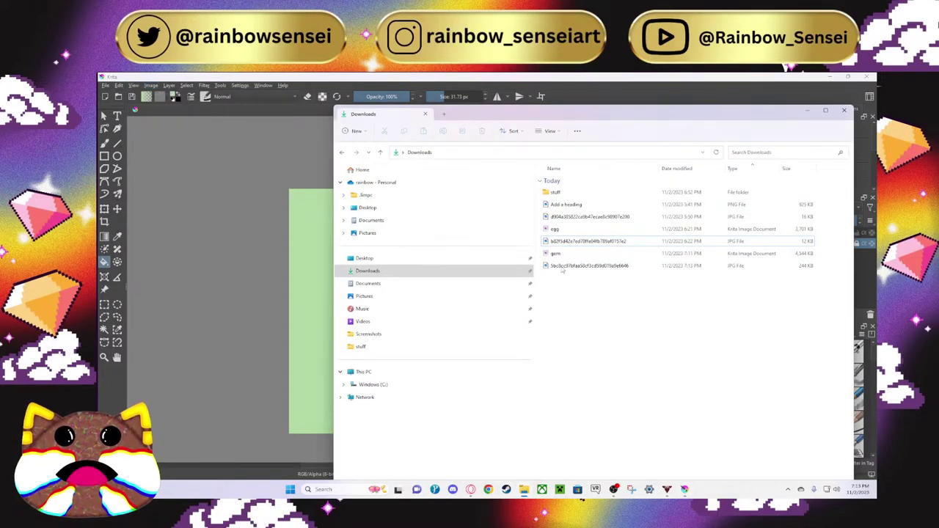
pyautogui.moveTo(558, 266); pyautogui.dragTo(314, 261)
pyautogui.click(356, 264)
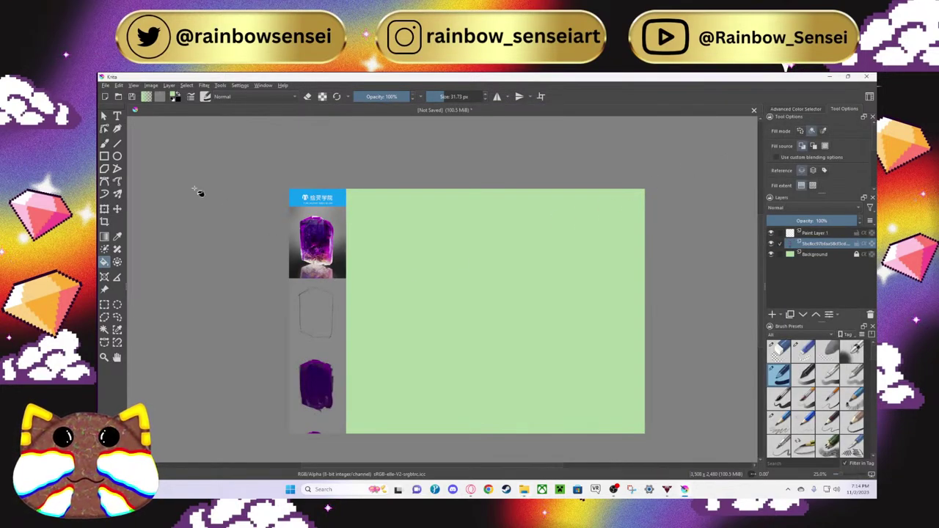
# Step: Scale the crystal tutorial image to fit within the canvas height and place it along the canvas's left edge
pyautogui.click(104, 209)
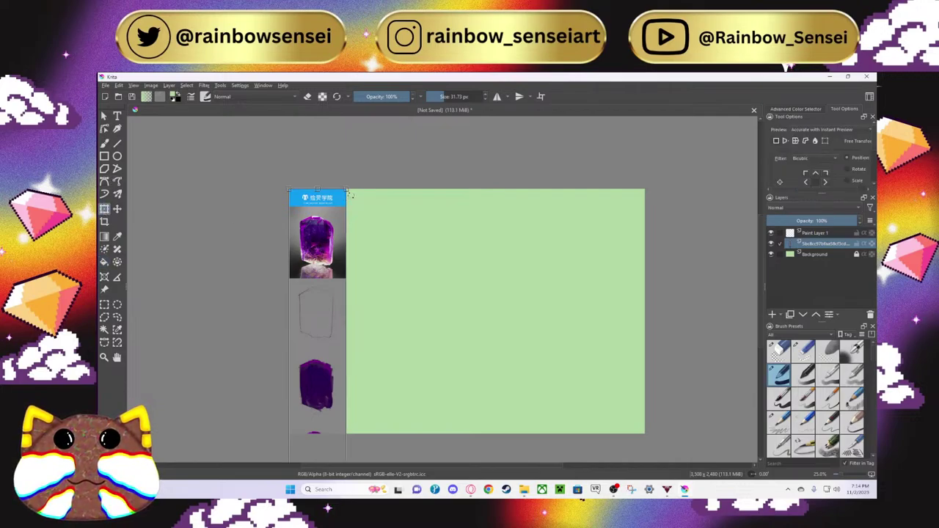
pyautogui.moveTo(350, 190); pyautogui.dragTo(351, 311)
pyautogui.moveTo(333, 346); pyautogui.dragTo(386, 284)
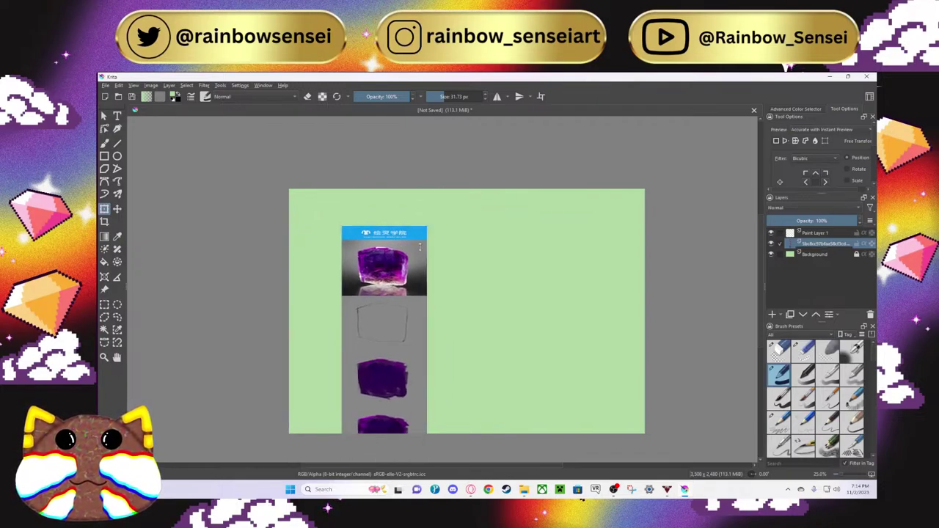
pyautogui.moveTo(427, 225); pyautogui.dragTo(409, 272)
pyautogui.moveTo(396, 308); pyautogui.dragTo(389, 256)
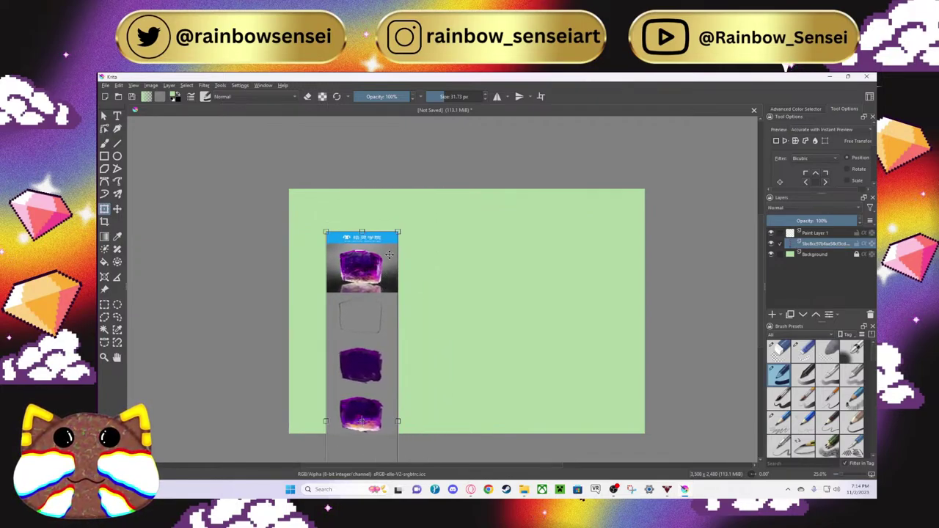
pyautogui.moveTo(361, 420); pyautogui.dragTo(374, 256)
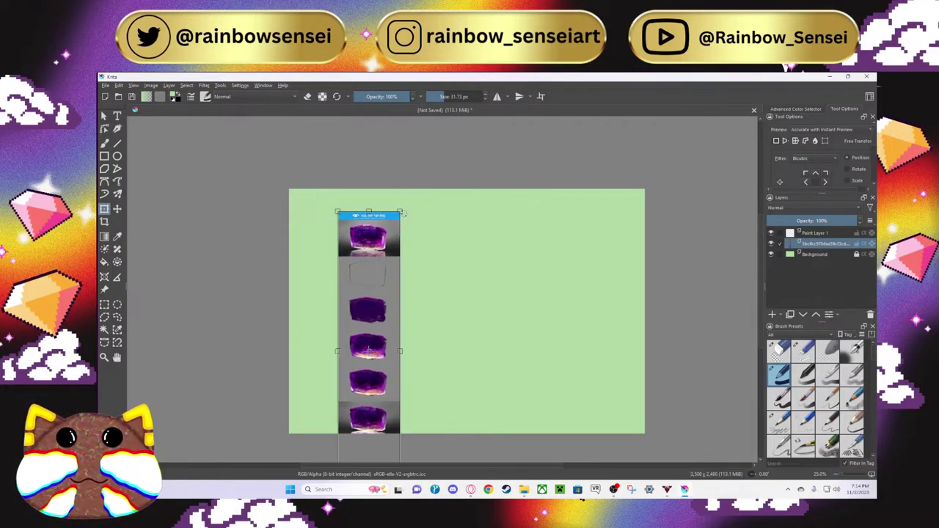
pyautogui.moveTo(401, 216)
pyautogui.mouseDown()
pyautogui.moveTo(390, 193)
pyautogui.moveTo(405, 210)
pyautogui.mouseUp()
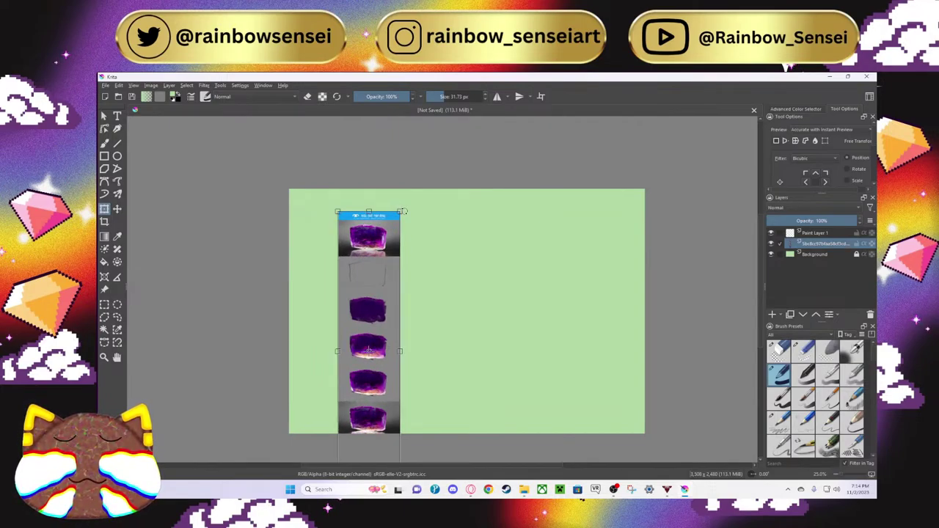
pyautogui.moveTo(368, 350); pyautogui.dragTo(328, 242)
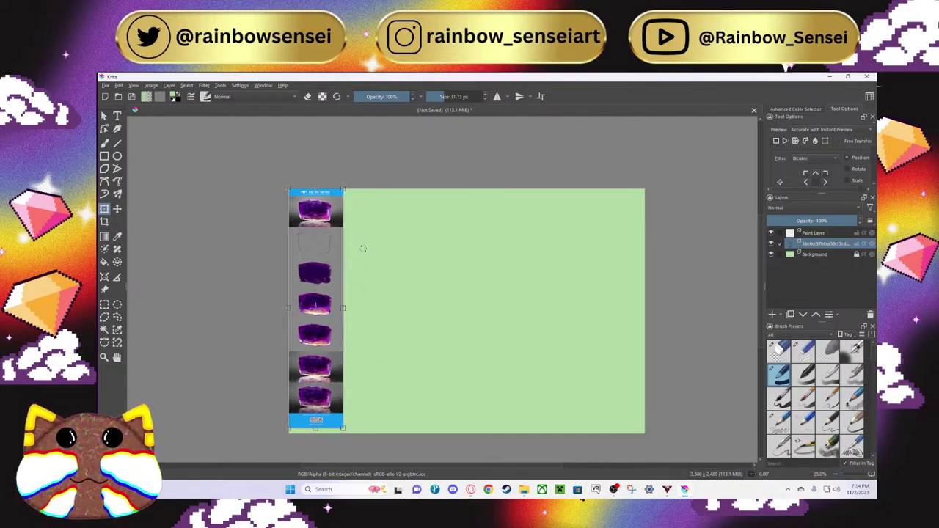
pyautogui.scroll(5, 363, 248)
pyautogui.scroll(-3, 363, 248)
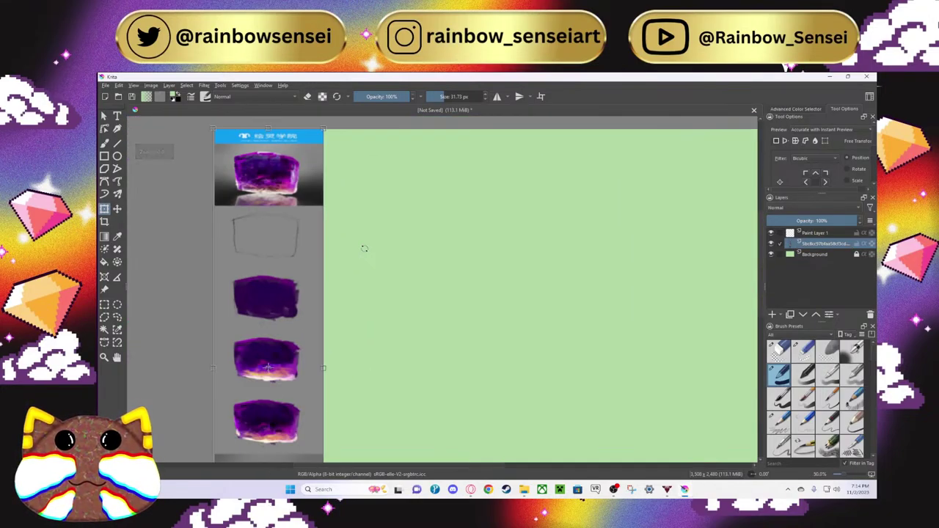
pyautogui.scroll(-2, 364, 247)
pyautogui.scroll(2, 364, 248)
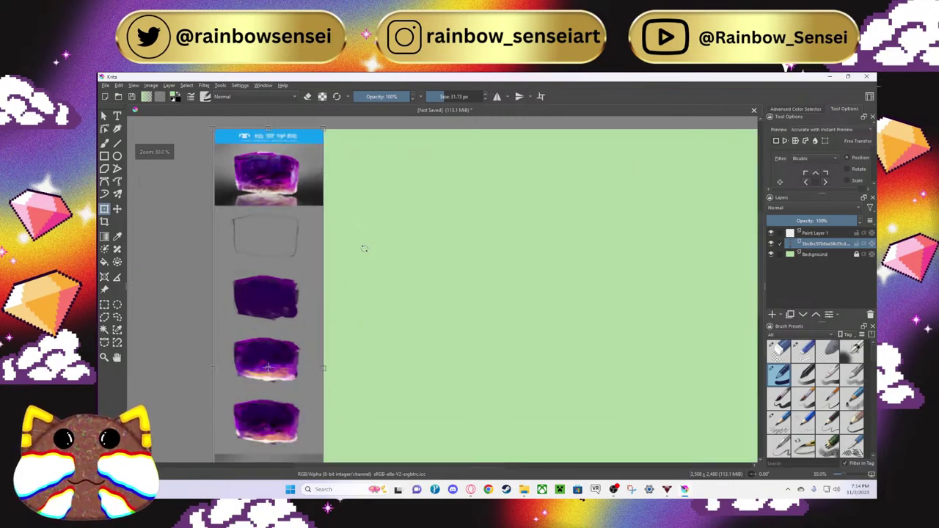
pyautogui.click(104, 117)
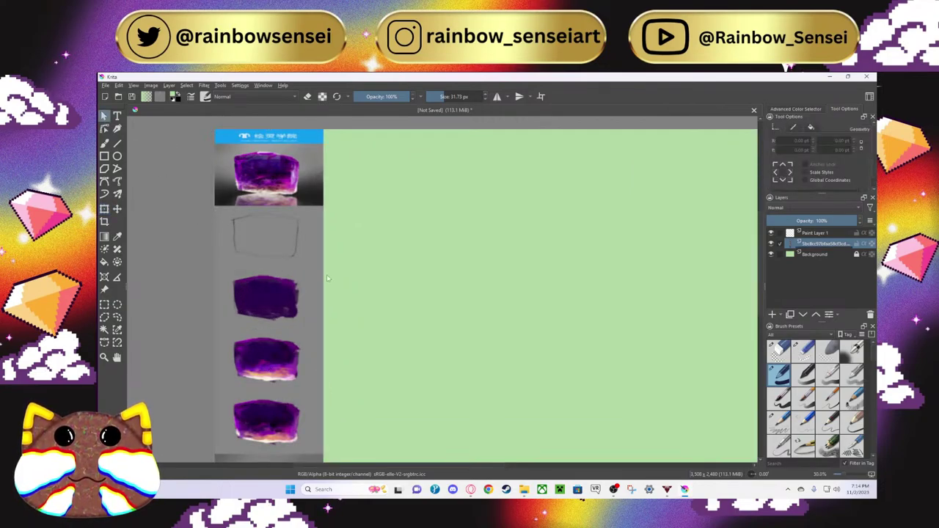
# Step: Make Paint Layer 1 active for freehand brush painting and set the foreground colour to black (#000000)
pyautogui.scroll(1, 316, 279)
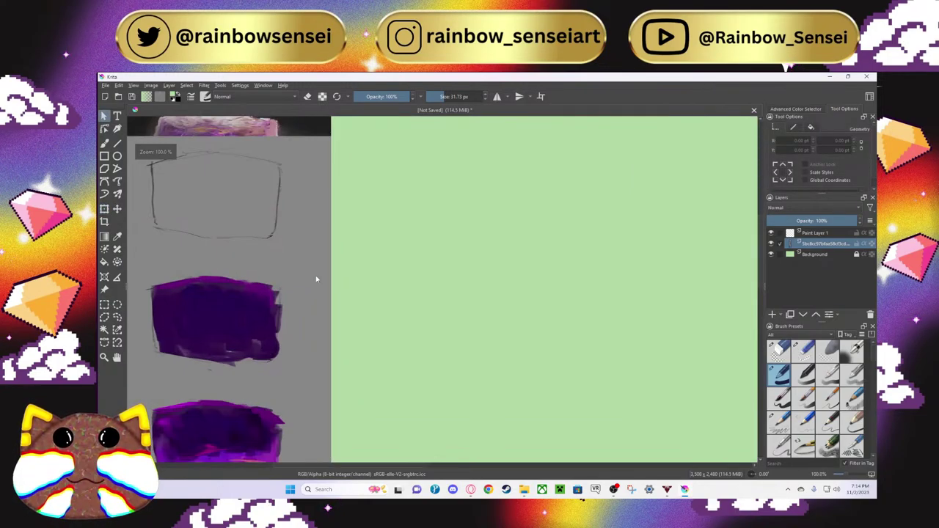
pyautogui.scroll(-1, 316, 278)
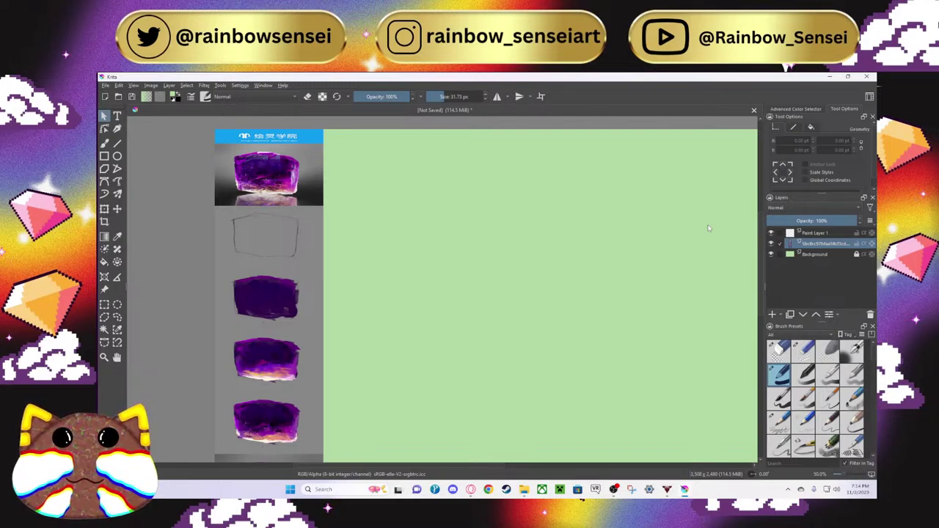
pyautogui.click(818, 234)
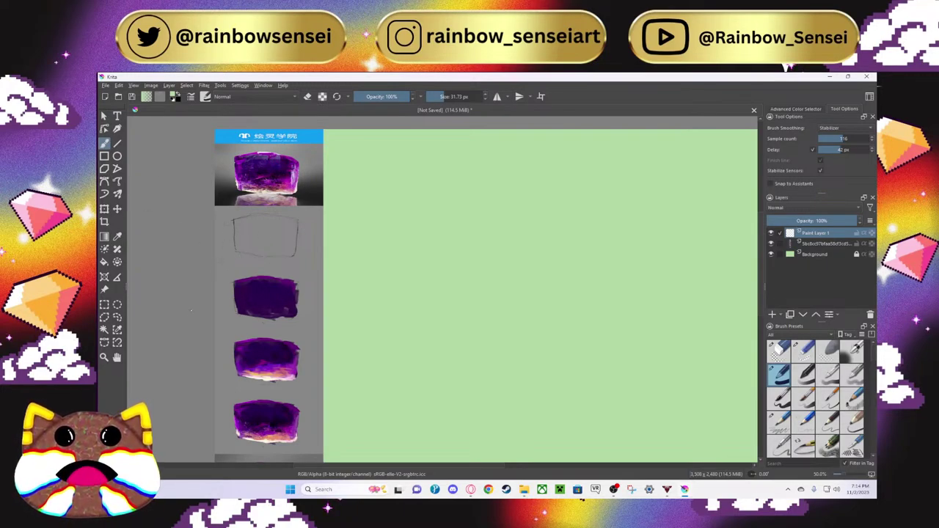
pyautogui.scroll(-3, 191, 311)
pyautogui.scroll(6, 202, 312)
pyautogui.scroll(-4, 211, 314)
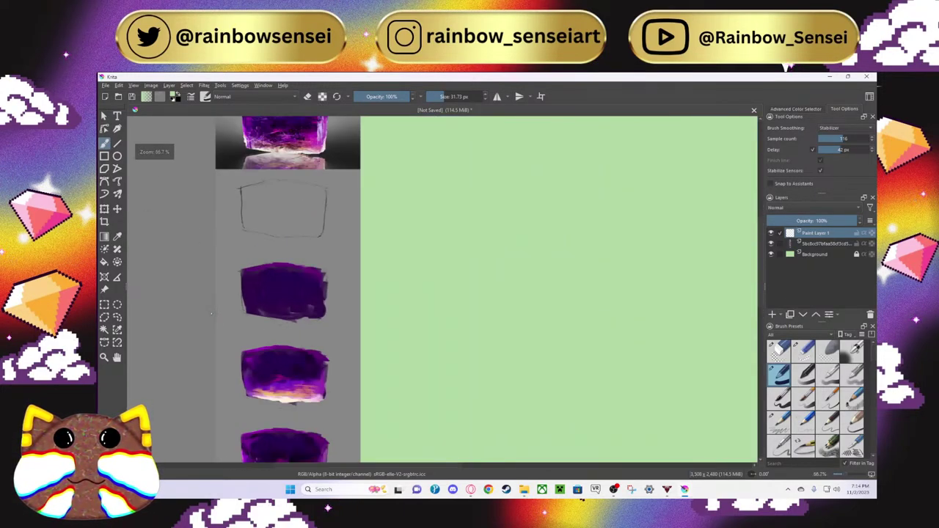
pyautogui.scroll(-1, 211, 314)
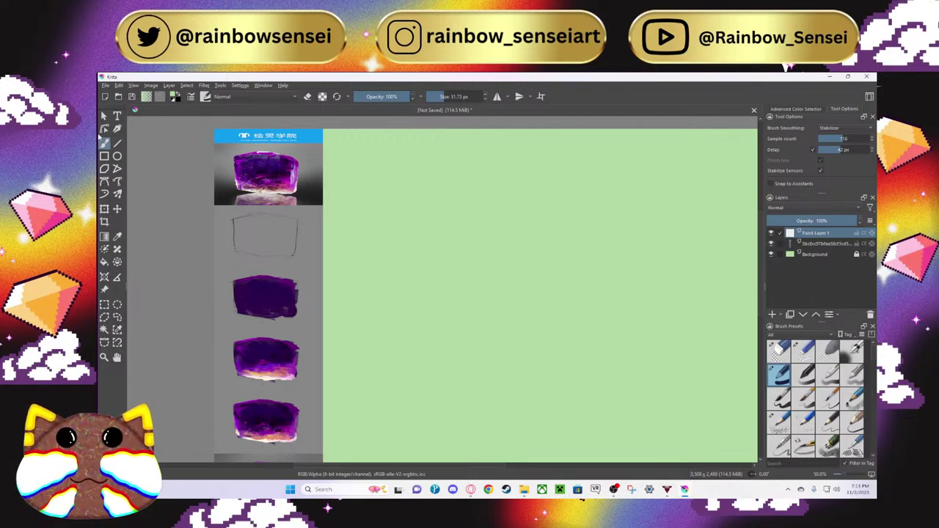
pyautogui.click(174, 96)
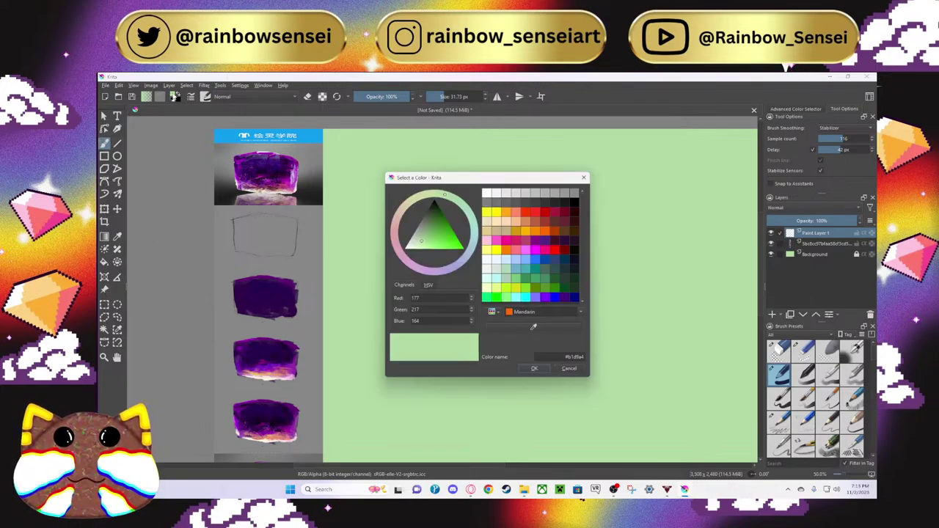
pyautogui.moveTo(438, 212); pyautogui.dragTo(433, 198)
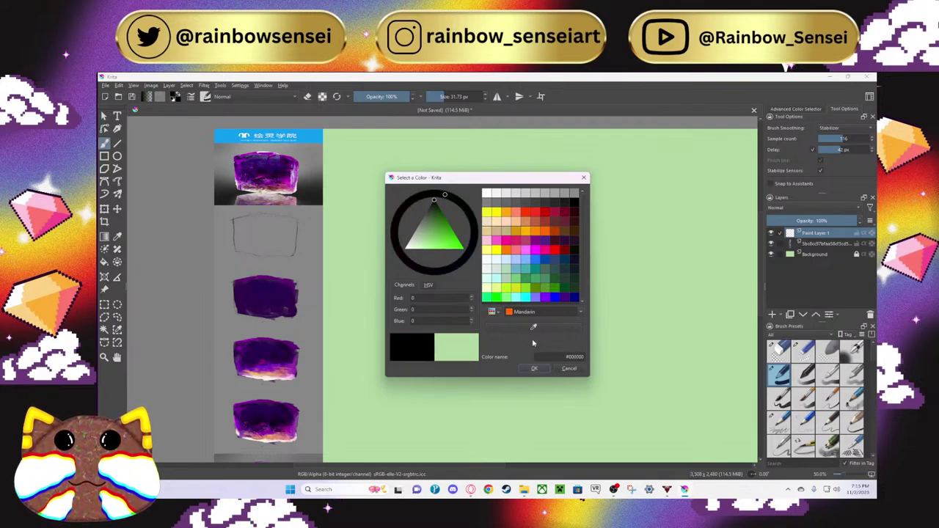
pyautogui.click(536, 369)
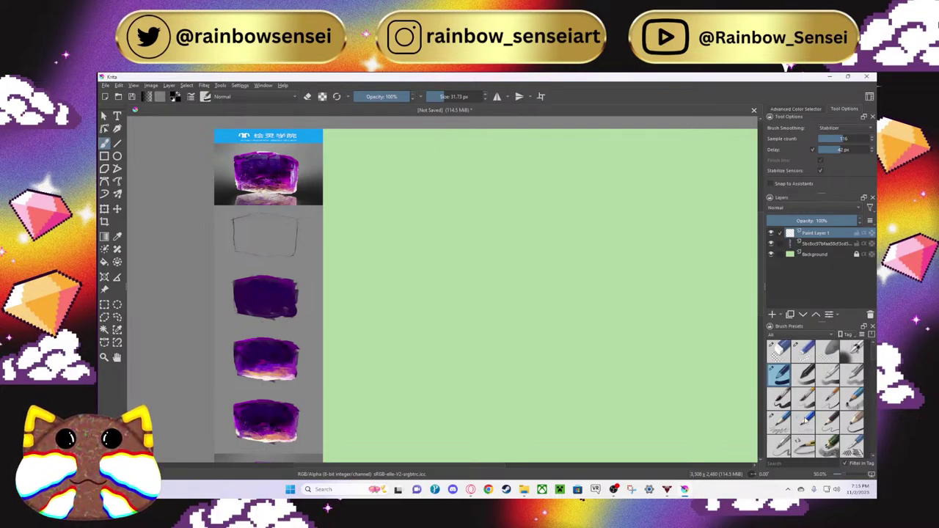
# Step: Choose the pencil preset with 15% opacity, set its size to 13.39 px, and undo the test strokes
pyautogui.click(778, 424)
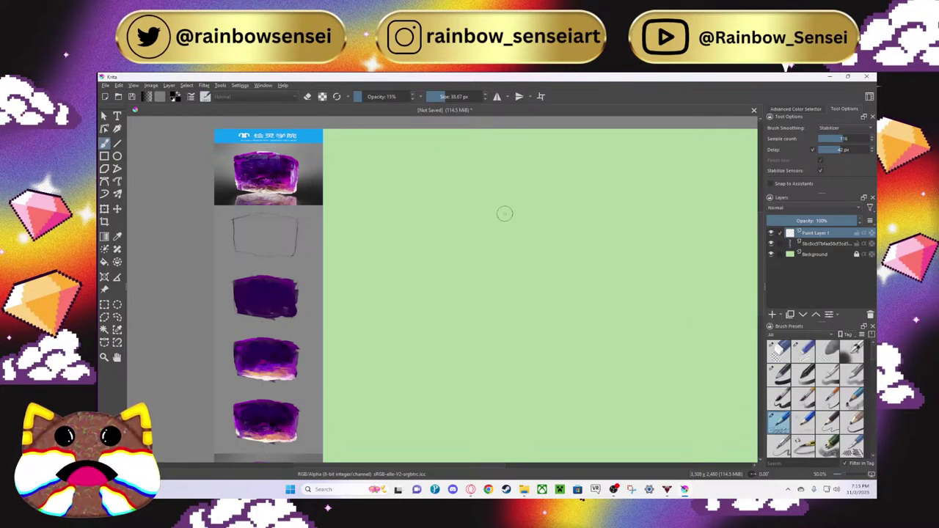
pyautogui.moveTo(481, 220)
pyautogui.mouseDown()
pyautogui.moveTo(493, 268)
pyautogui.moveTo(513, 301)
pyautogui.mouseUp()
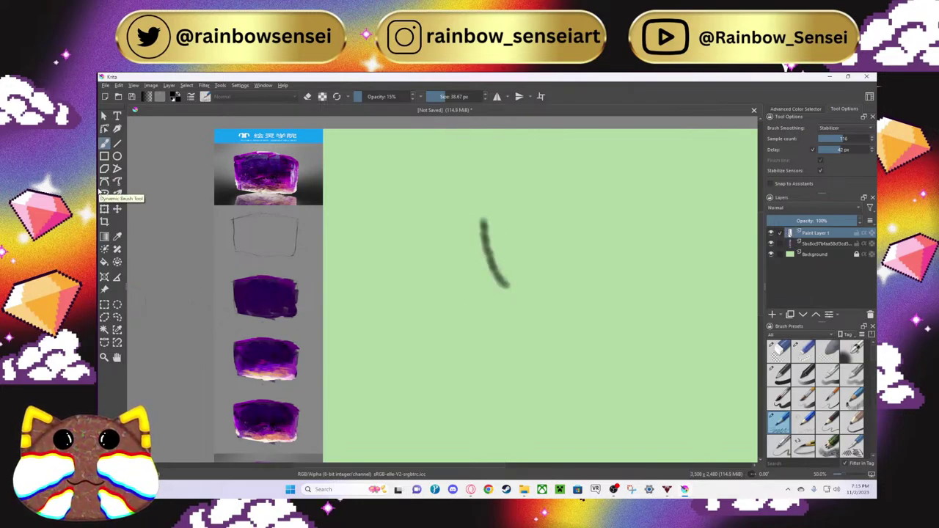
pyautogui.hotkey('ctrl', 'z')
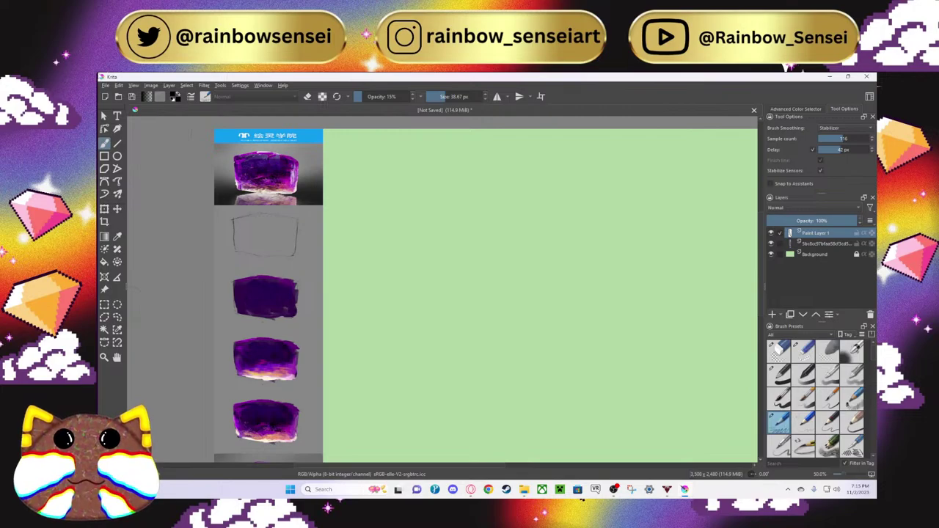
pyautogui.moveTo(444, 98); pyautogui.dragTo(438, 97)
pyautogui.moveTo(430, 199); pyautogui.dragTo(445, 248)
pyautogui.hotkey('ctrl', 'z')
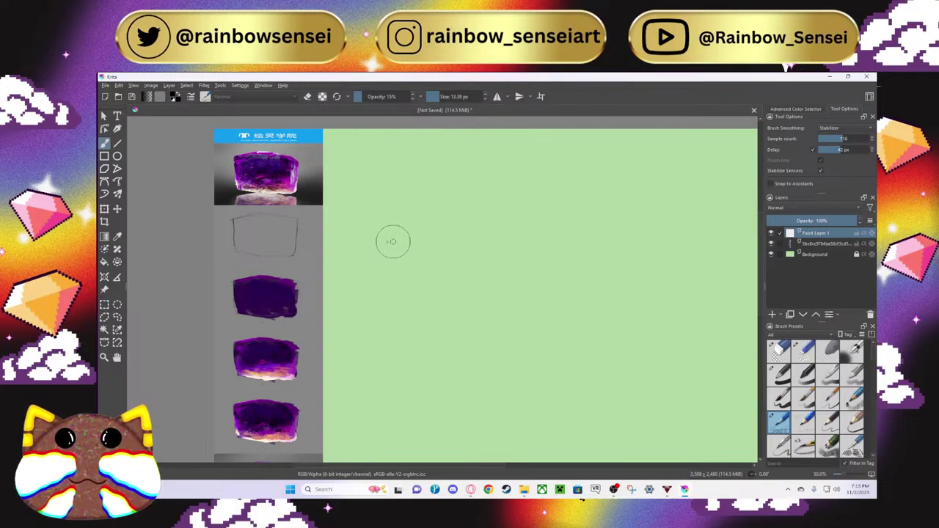
# Step: Try to sketch a large freehand crystal outline beside the reference with the 13.39 px pencil, undoing each attempt
pyautogui.moveTo(387, 241)
pyautogui.mouseDown()
pyautogui.moveTo(555, 201)
pyautogui.moveTo(682, 256)
pyautogui.moveTo(725, 281)
pyautogui.moveTo(751, 338)
pyautogui.moveTo(748, 422)
pyautogui.mouseUp()
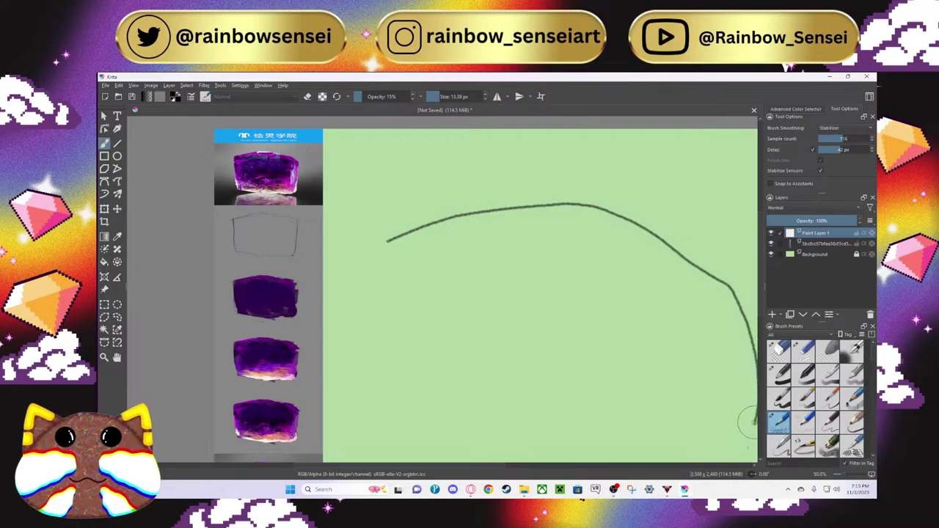
pyautogui.hotkey('ctrl', 'z')
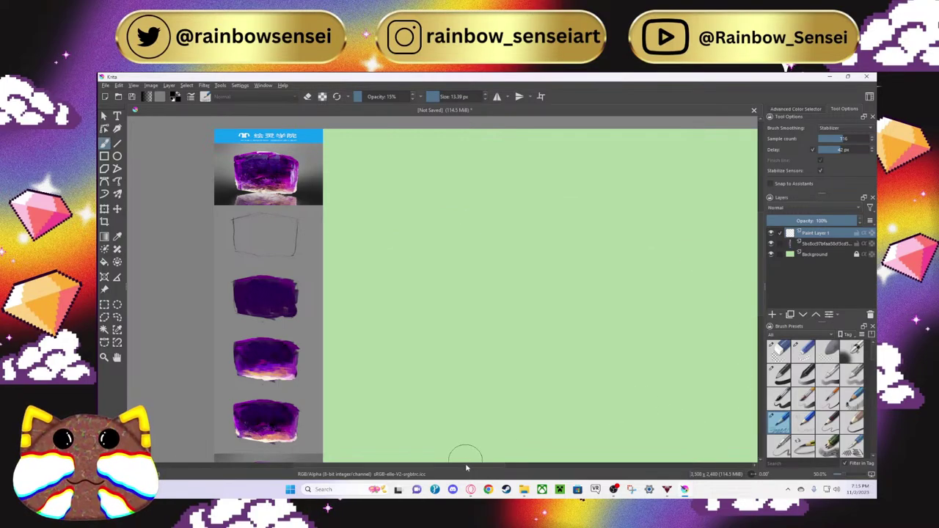
pyautogui.moveTo(465, 467); pyautogui.dragTo(382, 451)
pyautogui.scroll(-2, 618, 292)
pyautogui.scroll(2, 619, 293)
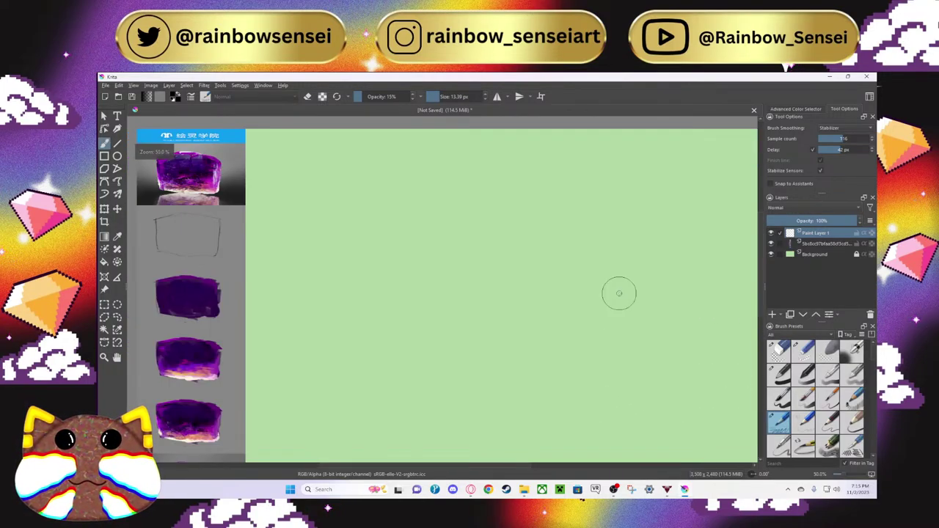
pyautogui.moveTo(367, 264)
pyautogui.mouseDown()
pyautogui.moveTo(483, 194)
pyautogui.moveTo(569, 217)
pyautogui.moveTo(646, 272)
pyautogui.moveTo(656, 430)
pyautogui.moveTo(623, 446)
pyautogui.moveTo(355, 426)
pyautogui.moveTo(335, 395)
pyautogui.moveTo(330, 359)
pyautogui.moveTo(333, 256)
pyautogui.moveTo(381, 266)
pyautogui.mouseUp()
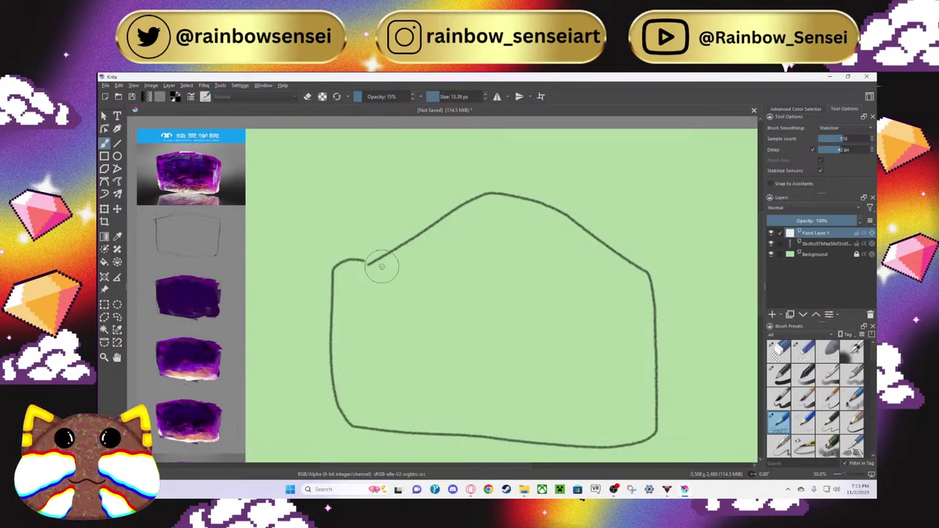
pyautogui.hotkey('ctrl', 'z')
pyautogui.scroll(-2, 382, 267)
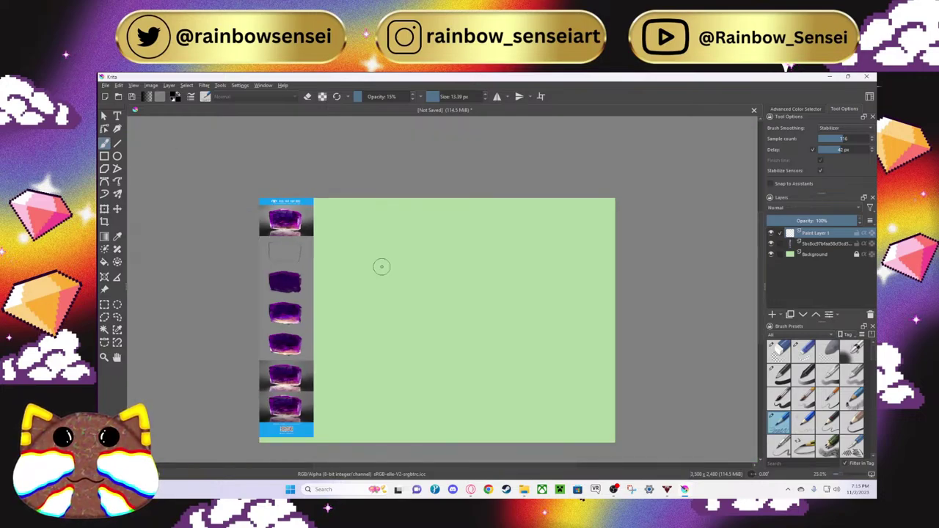
pyautogui.moveTo(364, 304)
pyautogui.mouseDown()
pyautogui.moveTo(443, 237)
pyautogui.moveTo(459, 233)
pyautogui.moveTo(498, 254)
pyautogui.moveTo(556, 304)
pyautogui.moveTo(567, 341)
pyautogui.moveTo(564, 418)
pyautogui.moveTo(497, 433)
pyautogui.moveTo(348, 419)
pyautogui.moveTo(339, 348)
pyautogui.moveTo(371, 299)
pyautogui.mouseUp()
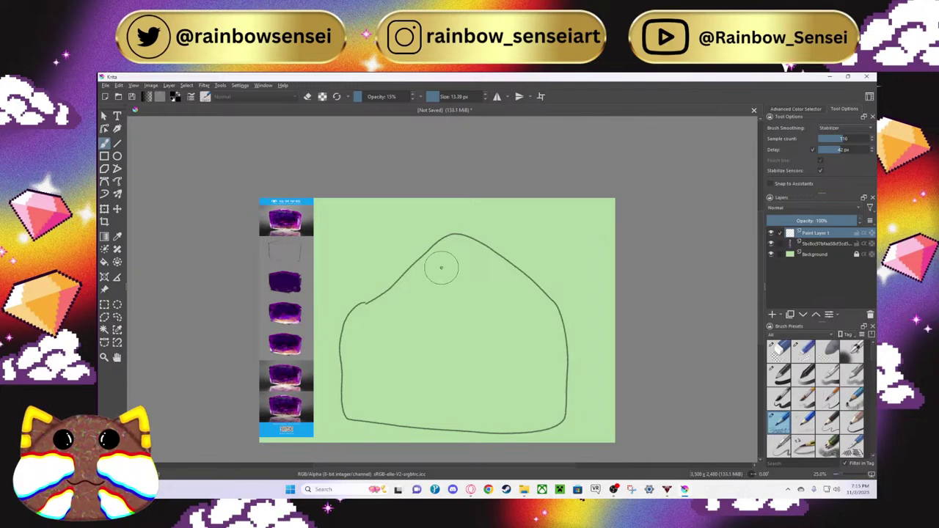
pyautogui.hotkey('ctrl', 'z')
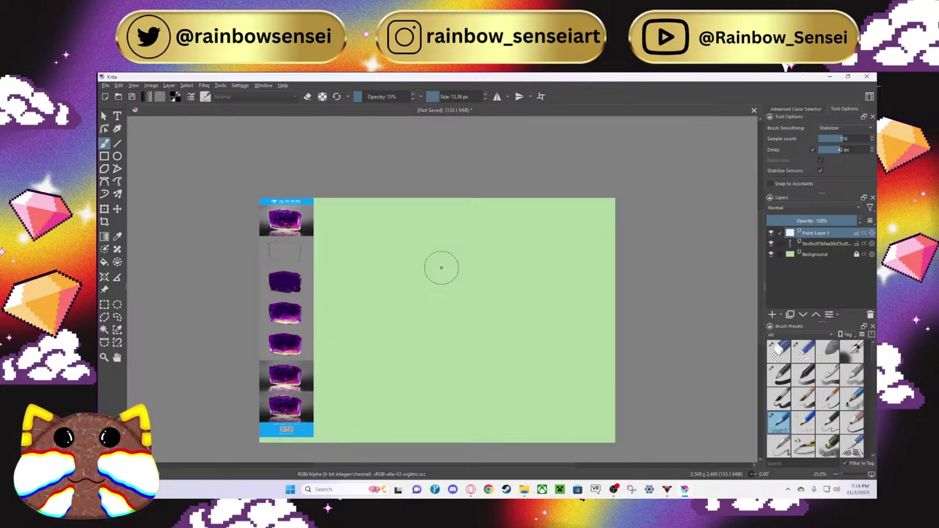
# Step: Set the pencil size to 5.16 px and draw a closed crystal outline with a pointed top beside the reference
pyautogui.scroll(1, 441, 268)
pyautogui.scroll(-1, 441, 268)
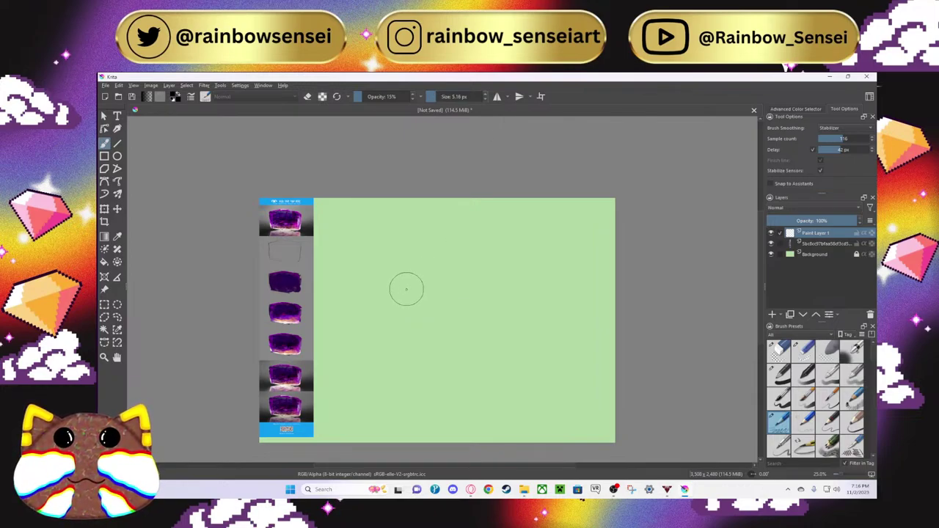
pyautogui.moveTo(367, 277)
pyautogui.mouseDown()
pyautogui.moveTo(446, 236)
pyautogui.moveTo(484, 240)
pyautogui.moveTo(521, 259)
pyautogui.moveTo(535, 325)
pyautogui.moveTo(529, 393)
pyautogui.moveTo(334, 389)
pyautogui.mouseUp()
pyautogui.hotkey('ctrl', 'z')
pyautogui.moveTo(379, 283)
pyautogui.mouseDown()
pyautogui.moveTo(437, 238)
pyautogui.moveTo(478, 247)
pyautogui.moveTo(540, 289)
pyautogui.moveTo(544, 411)
pyautogui.moveTo(361, 413)
pyautogui.moveTo(379, 286)
pyautogui.mouseUp()
pyautogui.scroll(1, 502, 260)
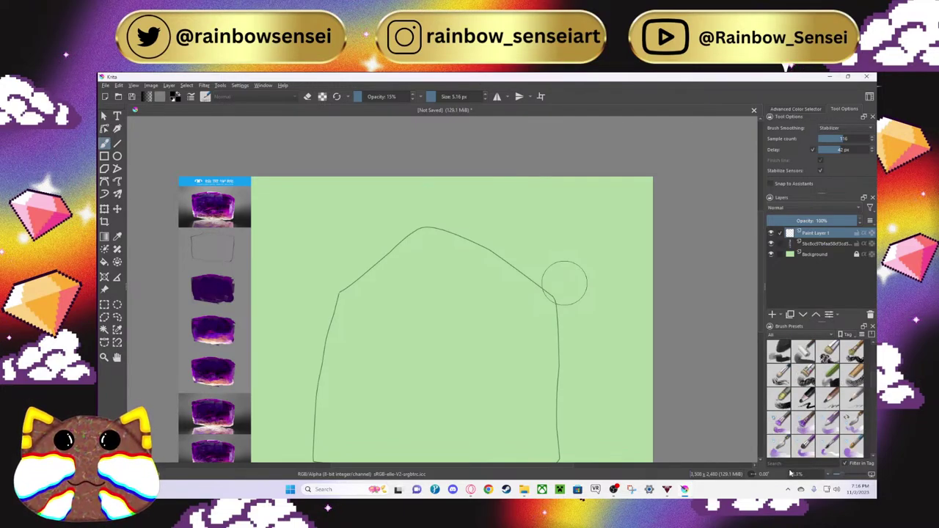
# Step: Try three purple paint brush presets with black test strokes inside the crystal outline, undoing each stroke
pyautogui.moveTo(847, 385)
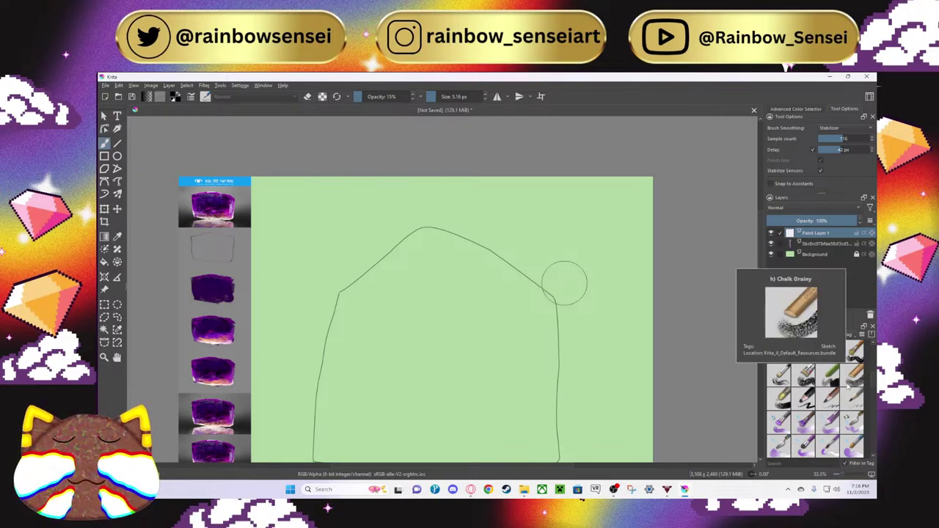
pyautogui.click(804, 421)
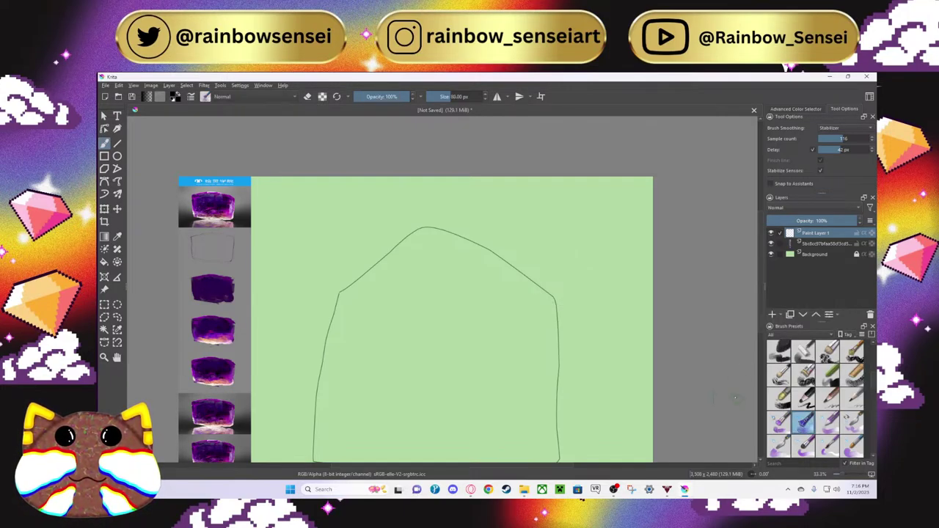
pyautogui.moveTo(419, 310)
pyautogui.mouseDown()
pyautogui.moveTo(400, 303)
pyautogui.moveTo(440, 301)
pyautogui.moveTo(395, 317)
pyautogui.mouseUp()
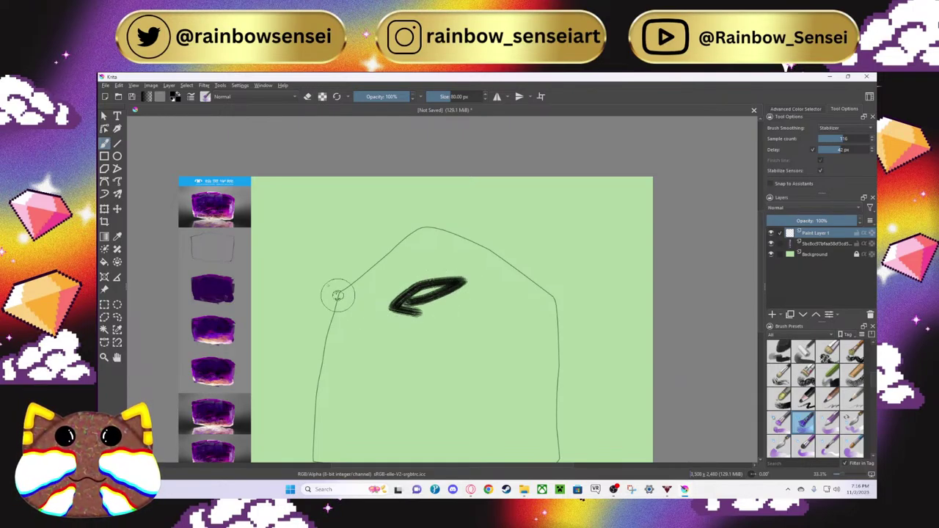
pyautogui.hotkey('ctrl', 'z')
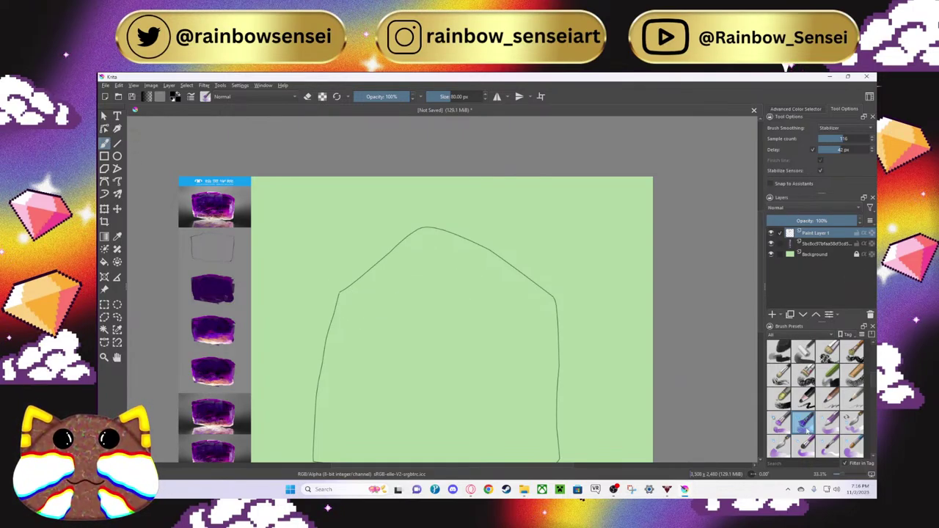
pyautogui.click(780, 423)
pyautogui.moveTo(446, 308)
pyautogui.mouseDown()
pyautogui.moveTo(483, 307)
pyautogui.moveTo(430, 304)
pyautogui.moveTo(453, 299)
pyautogui.mouseUp()
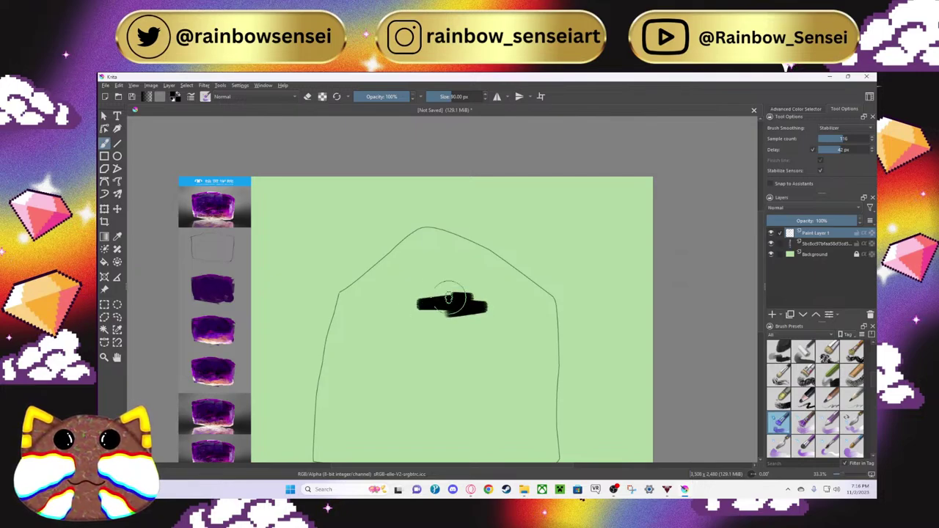
pyautogui.hotkey('ctrl', 'z')
pyautogui.scroll(-3, 836, 427)
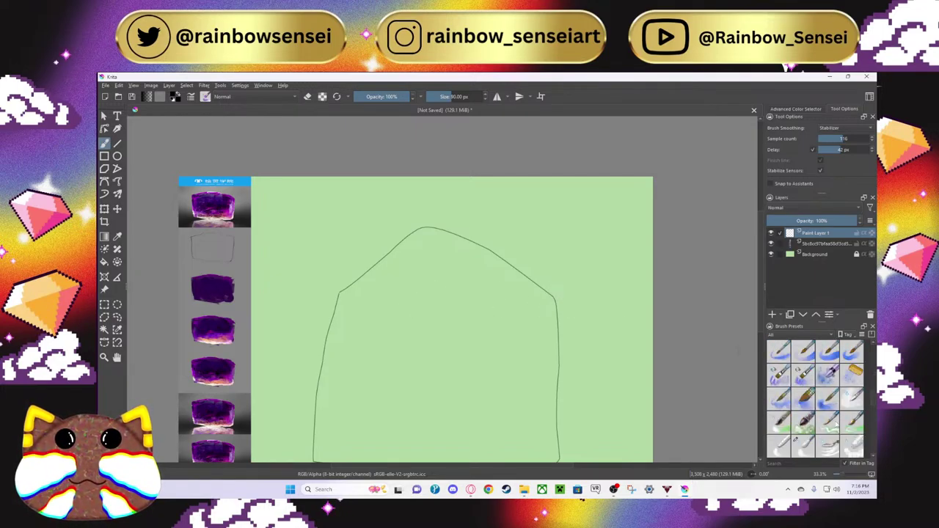
pyautogui.click(852, 351)
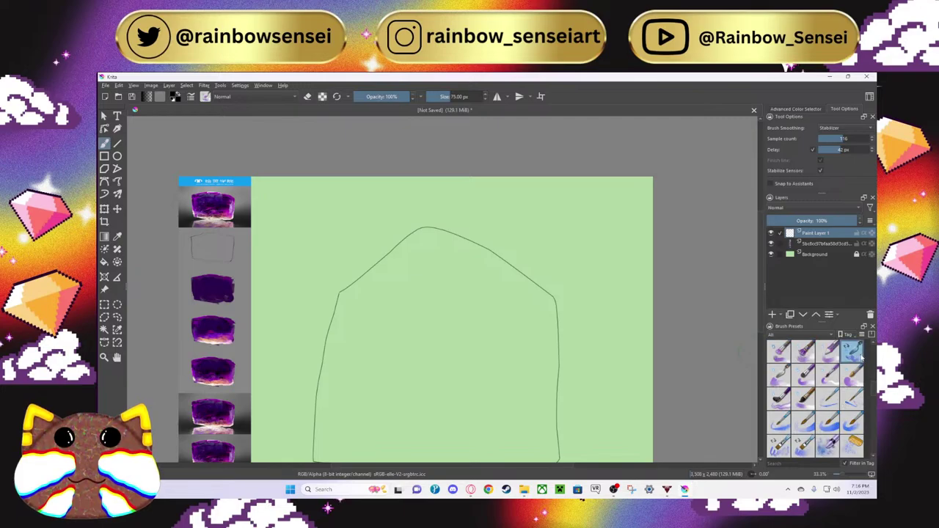
pyautogui.moveTo(423, 339)
pyautogui.mouseDown()
pyautogui.moveTo(467, 331)
pyautogui.moveTo(435, 326)
pyautogui.moveTo(465, 314)
pyautogui.moveTo(376, 291)
pyautogui.mouseUp()
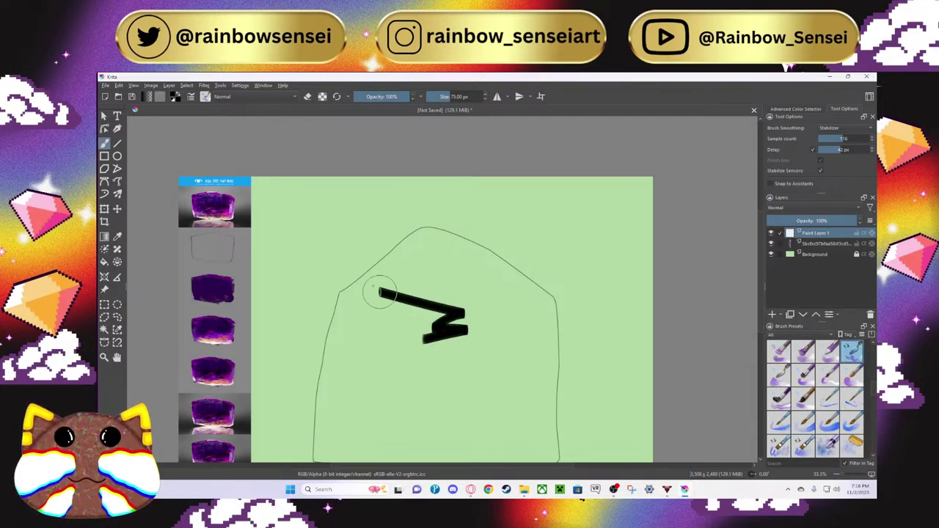
pyautogui.hotkey('ctrl', 'z')
# Step: Set the brush smoothing to None, try a stroke inside the crystal outline, and undo it
pyautogui.click(832, 130)
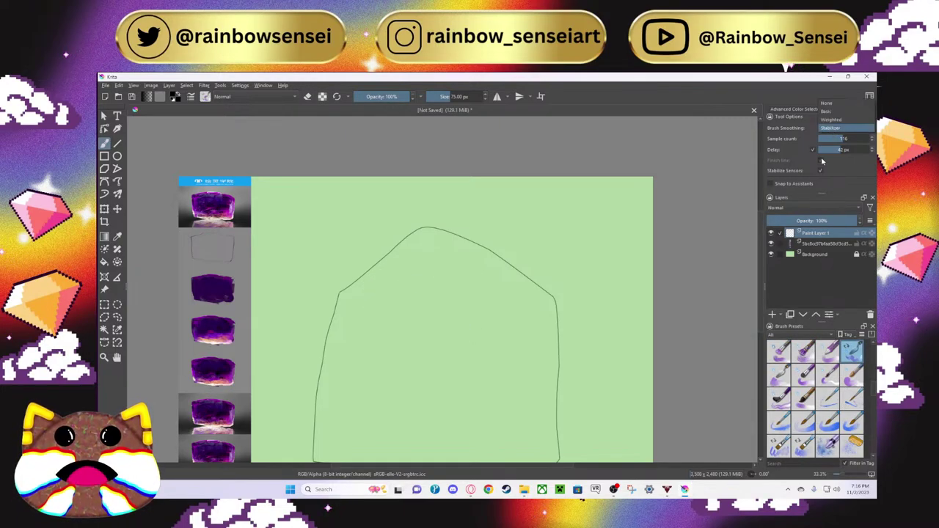
pyautogui.click(832, 102)
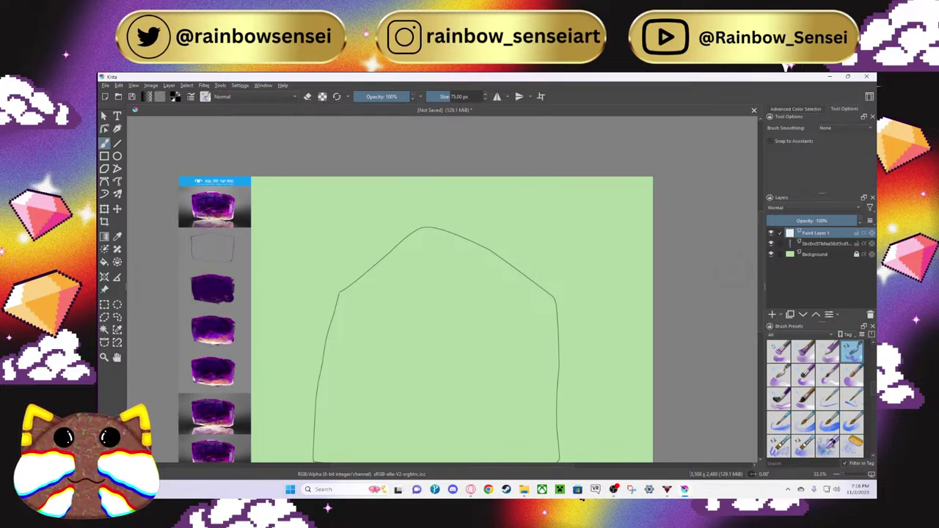
pyautogui.moveTo(404, 281)
pyautogui.mouseDown()
pyautogui.moveTo(475, 283)
pyautogui.moveTo(404, 291)
pyautogui.moveTo(465, 301)
pyautogui.moveTo(401, 307)
pyautogui.moveTo(469, 319)
pyautogui.mouseUp()
pyautogui.hotkey('ctrl', 'z')
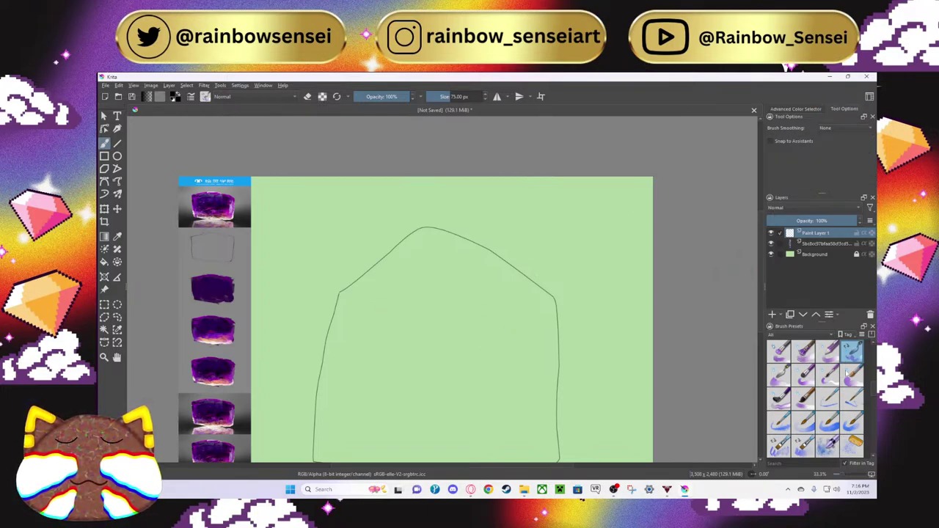
# Step: Select the blue watercolour-style grain brush preset, try it inside the crystal outline, and undo the stroke
pyautogui.scroll(-3, 844, 374)
pyautogui.click(828, 354)
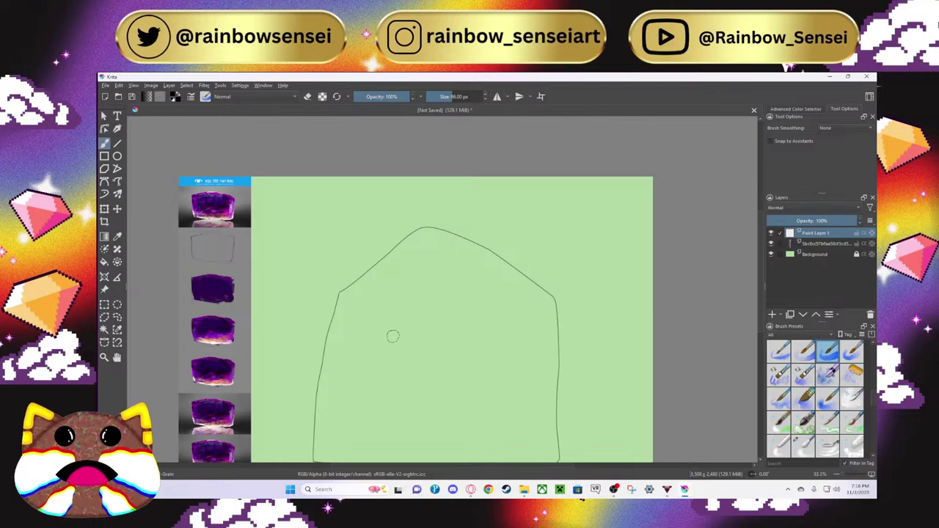
pyautogui.moveTo(399, 293); pyautogui.dragTo(449, 298)
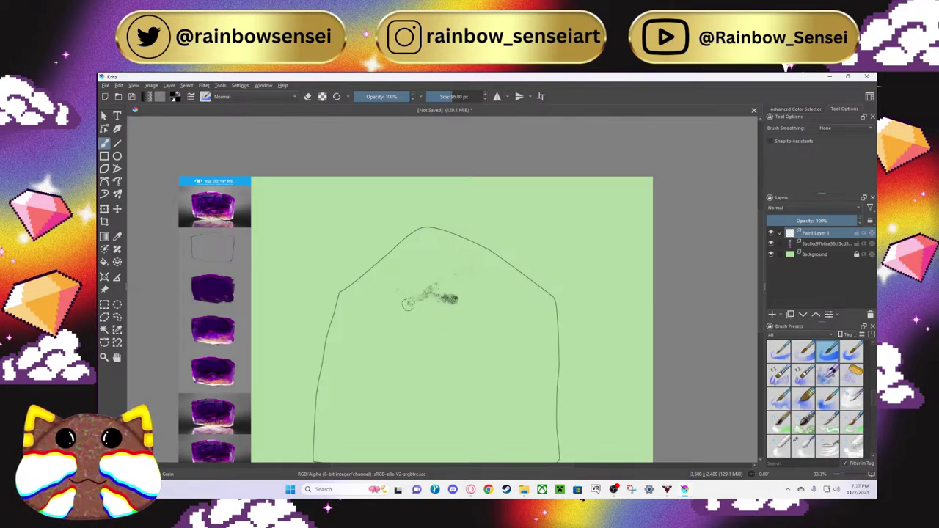
pyautogui.hotkey('ctrl', 'z')
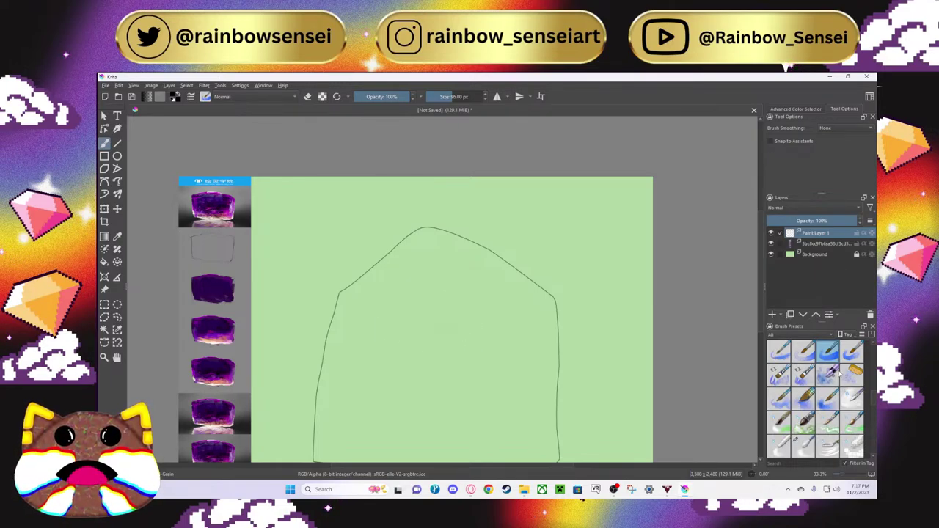
# Step: Try the blue watercolour-style Grunge brush preset with a stroke inside the crystal outline, and undo the stroke
pyautogui.click(851, 353)
pyautogui.moveTo(408, 313)
pyautogui.mouseDown()
pyautogui.moveTo(492, 312)
pyautogui.moveTo(371, 351)
pyautogui.mouseUp()
pyautogui.hotkey('ctrl', 'z')
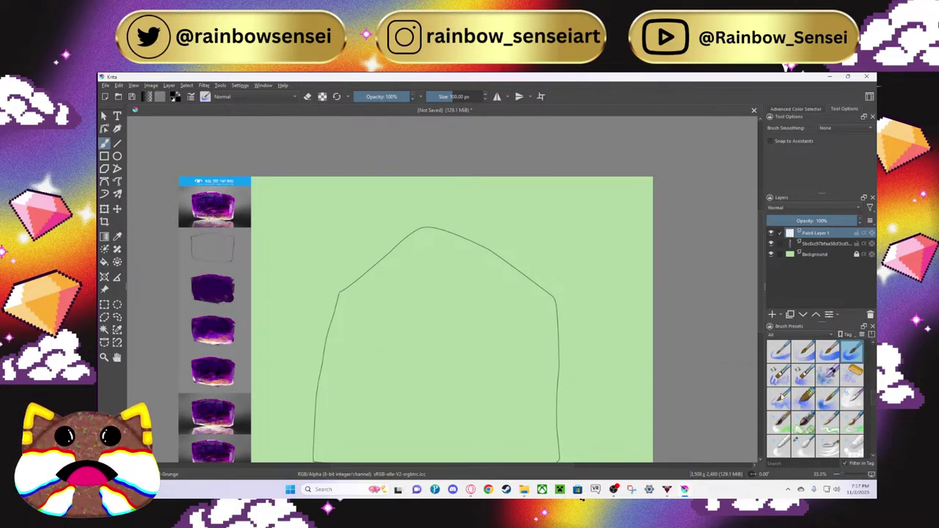
# Step: Build up a soft textured patch inside the crystal outline with the 576 px blue watercolour preset, and undo the strokes
pyautogui.click(778, 398)
pyautogui.moveTo(364, 302)
pyautogui.mouseDown()
pyautogui.moveTo(466, 328)
pyautogui.moveTo(470, 339)
pyautogui.moveTo(423, 353)
pyautogui.moveTo(439, 361)
pyautogui.moveTo(407, 390)
pyautogui.moveTo(425, 339)
pyautogui.moveTo(496, 377)
pyautogui.moveTo(418, 312)
pyautogui.mouseUp()
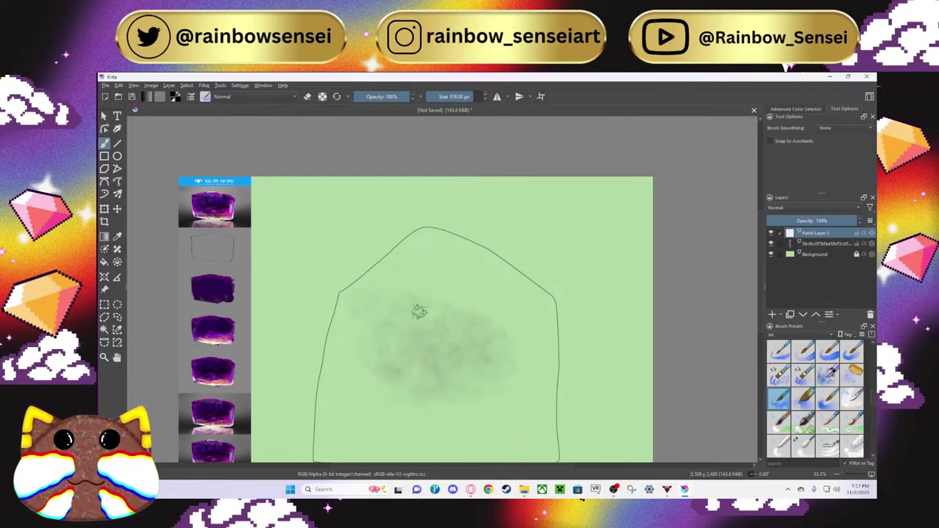
pyautogui.moveTo(480, 338)
pyautogui.mouseDown()
pyautogui.moveTo(415, 351)
pyautogui.moveTo(477, 354)
pyautogui.moveTo(404, 343)
pyautogui.moveTo(434, 375)
pyautogui.moveTo(389, 317)
pyautogui.moveTo(433, 367)
pyautogui.moveTo(399, 312)
pyautogui.moveTo(452, 389)
pyautogui.moveTo(410, 366)
pyautogui.mouseUp()
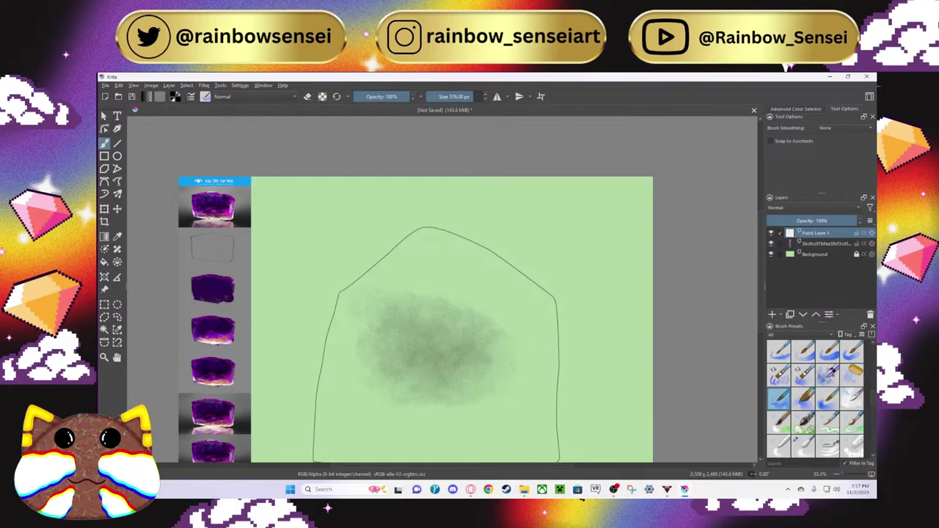
pyautogui.hotkey('ctrl', 'z')
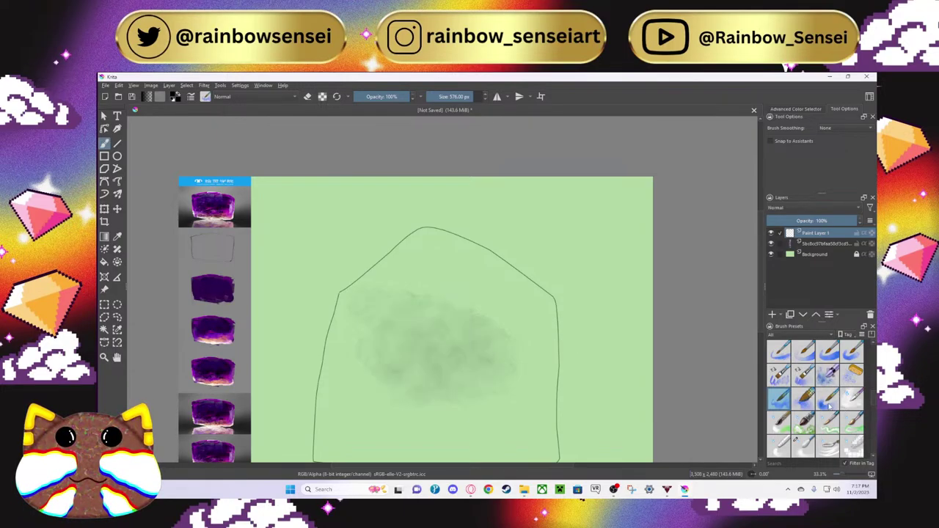
pyautogui.hotkey('ctrl', 'z')
# Step: Try the 200 px watercolour Area brush inside the crystal outline, undo the stroke, and look through the other presets
pyautogui.click(805, 398)
pyautogui.moveTo(452, 356)
pyautogui.mouseDown()
pyautogui.moveTo(428, 327)
pyautogui.moveTo(388, 330)
pyautogui.moveTo(462, 345)
pyautogui.moveTo(381, 352)
pyautogui.mouseUp()
pyautogui.hotkey('ctrl', 'z')
pyautogui.scroll(-5, 798, 393)
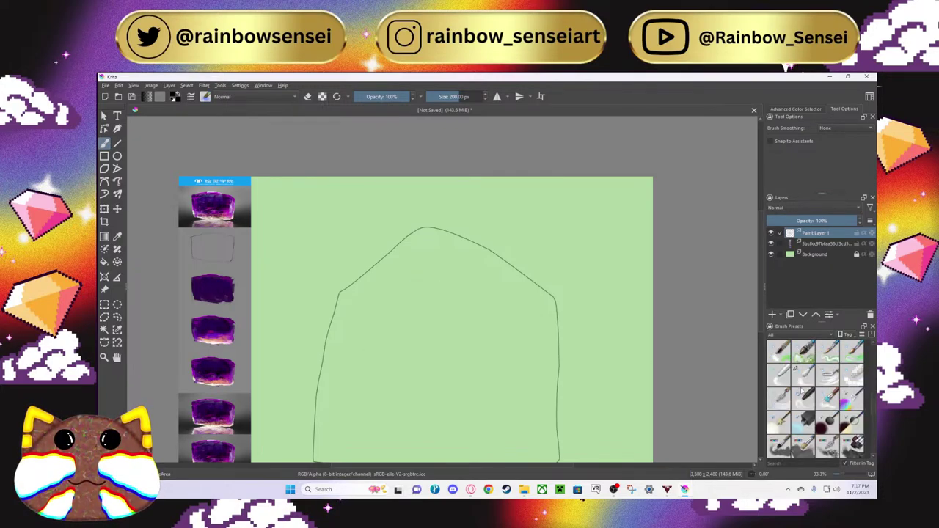
pyautogui.scroll(-5, 799, 391)
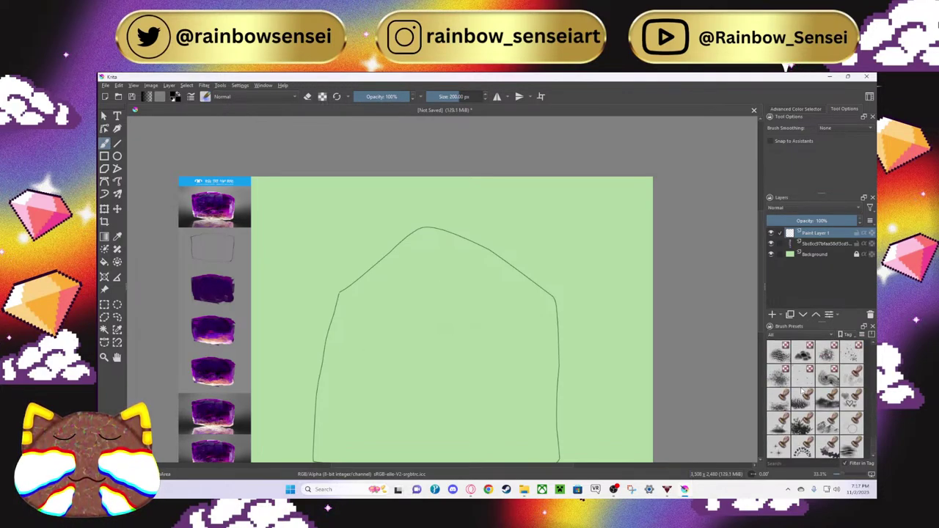
pyautogui.scroll(-3, 800, 391)
pyautogui.scroll(-4, 800, 389)
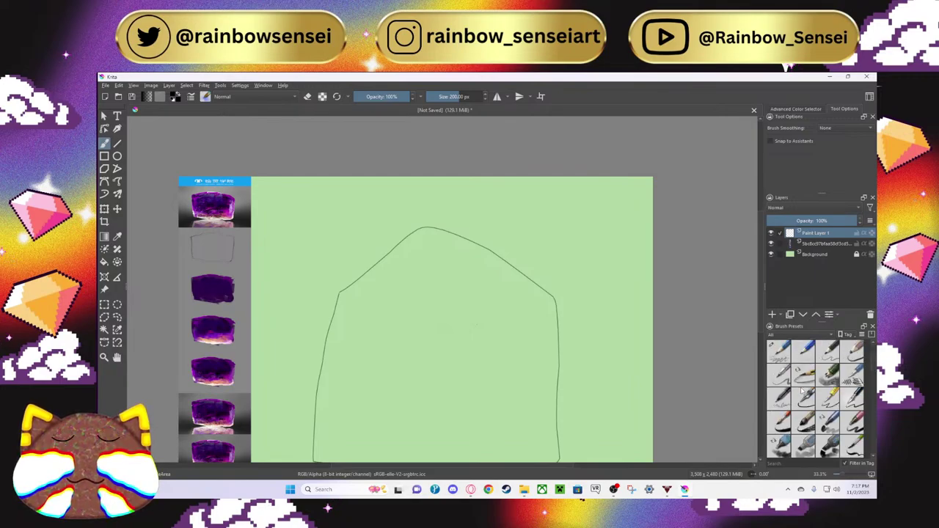
pyautogui.scroll(-3, 802, 388)
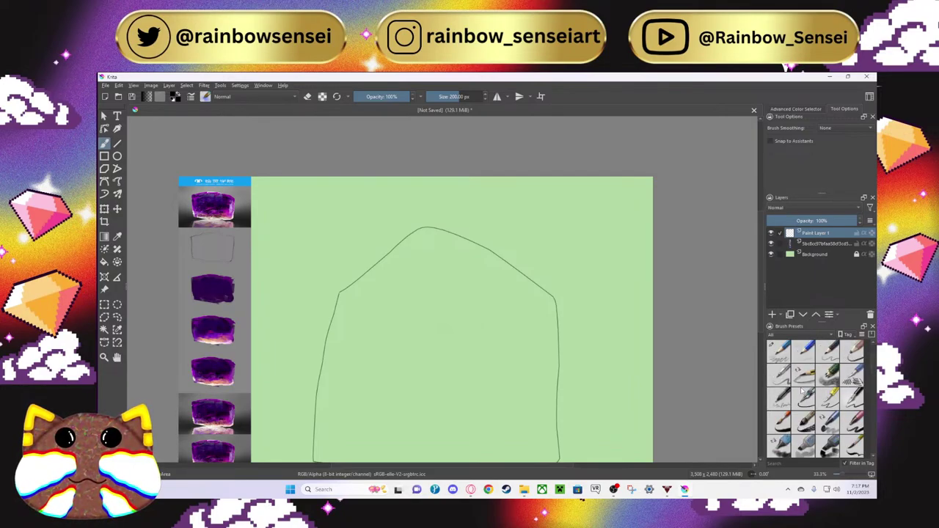
# Step: Select the soft airbrush preset at 600 px, try it inside the crystal outline, and undo the stroke
pyautogui.click(807, 445)
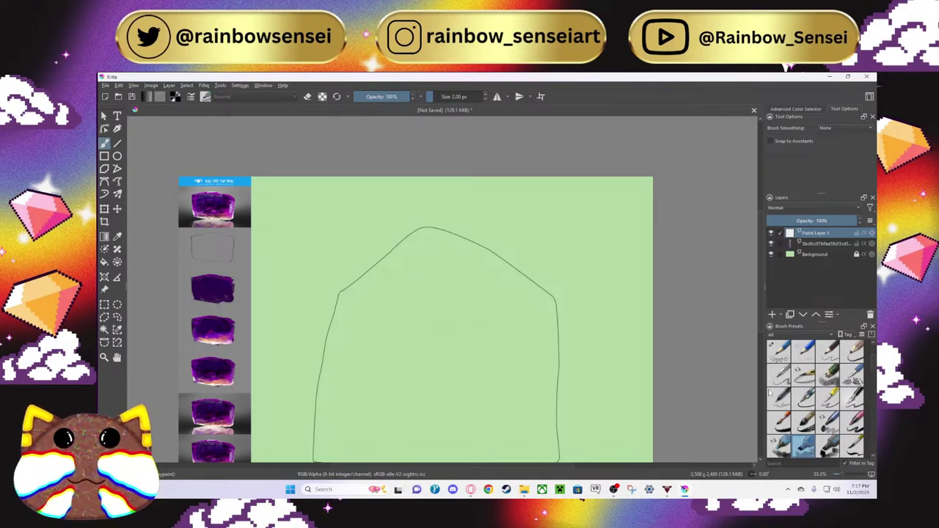
pyautogui.scroll(-3, 808, 406)
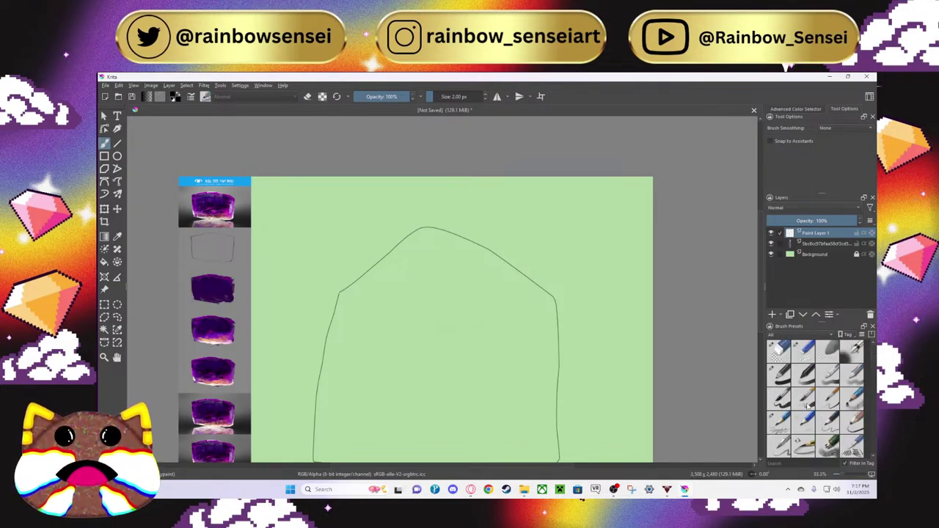
pyautogui.click(851, 351)
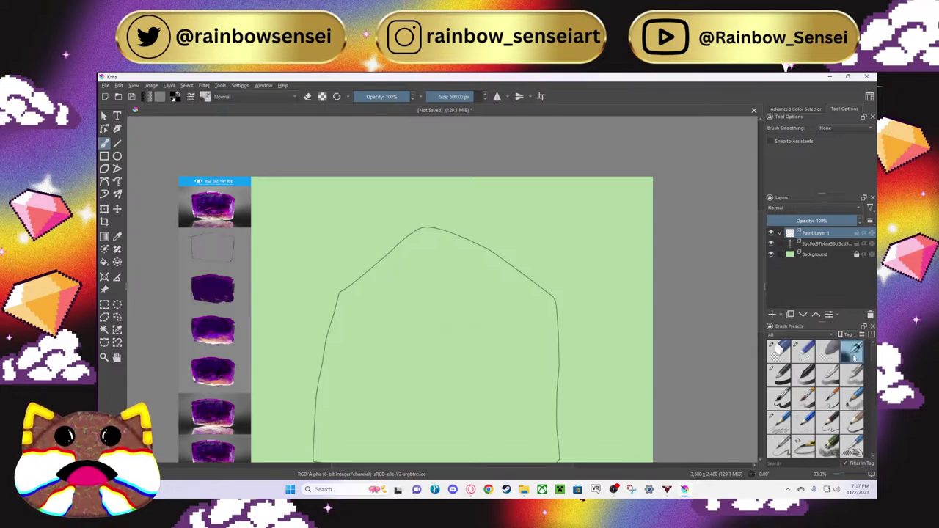
pyautogui.moveTo(383, 342); pyautogui.dragTo(465, 331)
pyautogui.hotkey('ctrl', 'z')
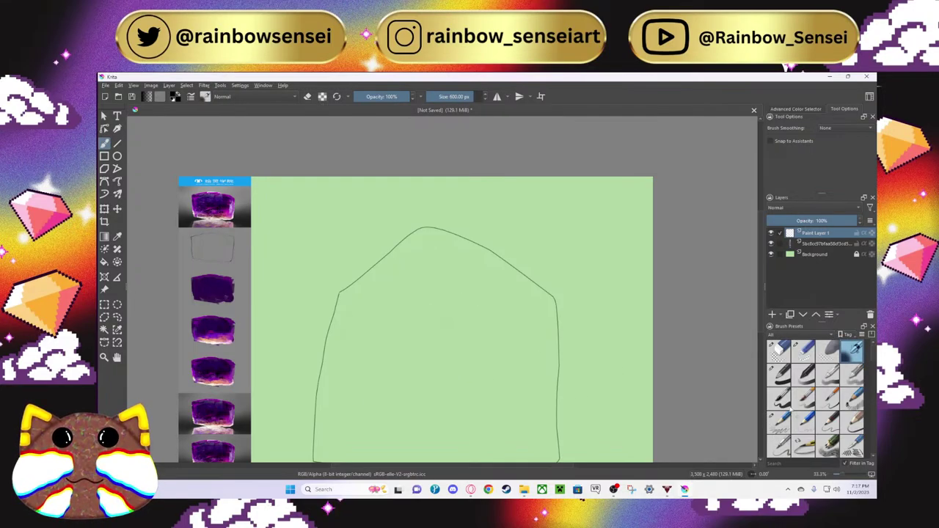
# Step: Try the 40 px purple paint brush and the 2 px purple MyPaint preset inside the crystal outline, undoing each stroke
pyautogui.scroll(-3, 801, 403)
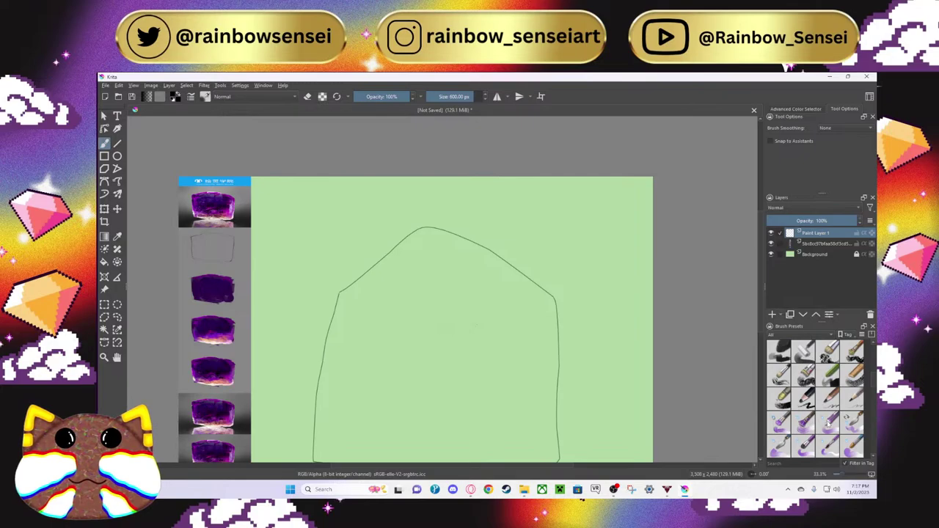
pyautogui.click(828, 422)
pyautogui.moveTo(408, 316); pyautogui.dragTo(491, 336)
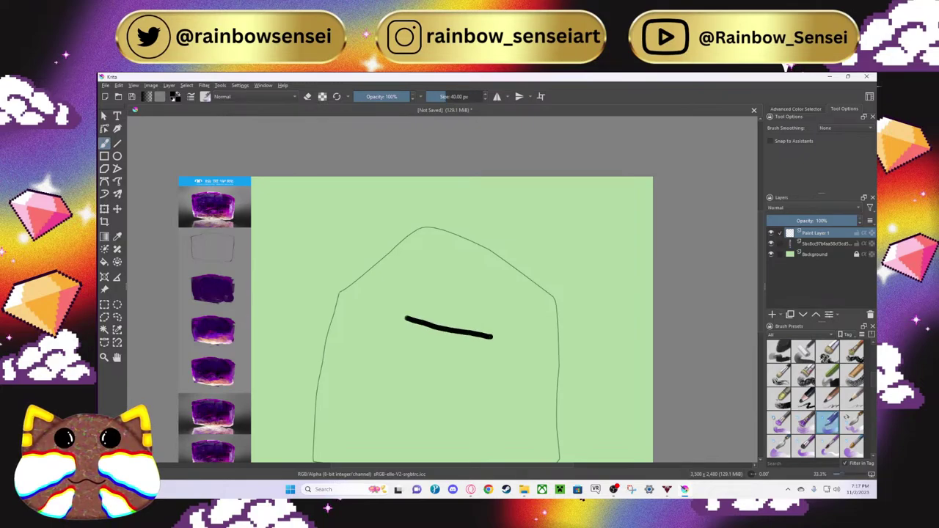
pyautogui.hotkey('ctrl', 'z')
pyautogui.scroll(-2, 821, 417)
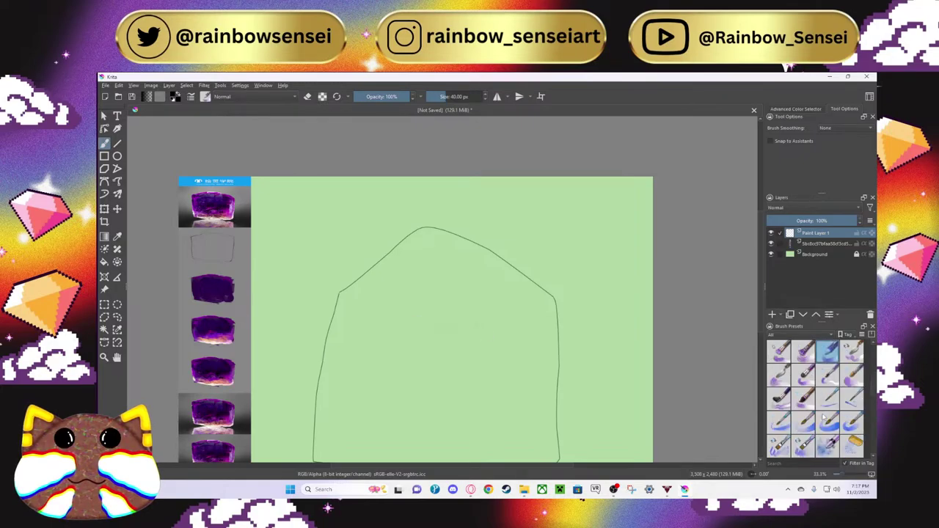
pyautogui.click(782, 380)
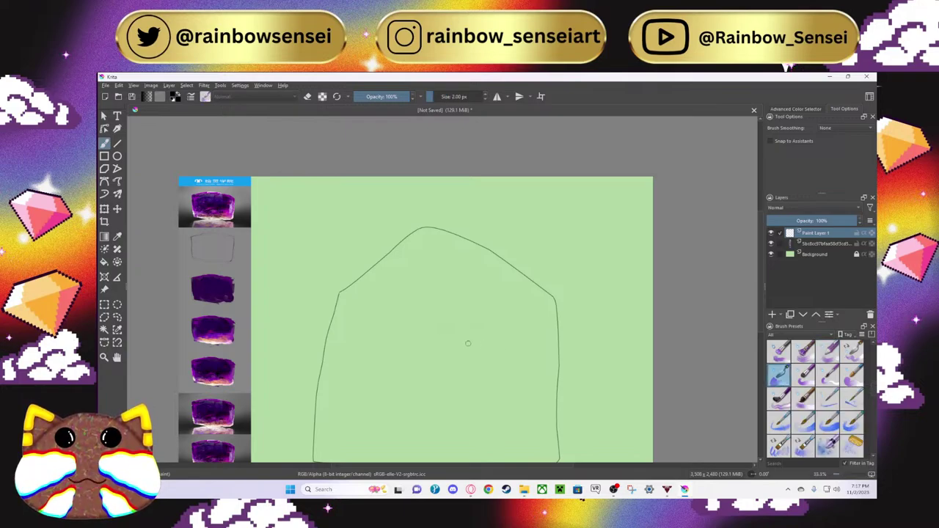
pyautogui.moveTo(401, 324); pyautogui.dragTo(471, 323)
pyautogui.hotkey('ctrl', 'z')
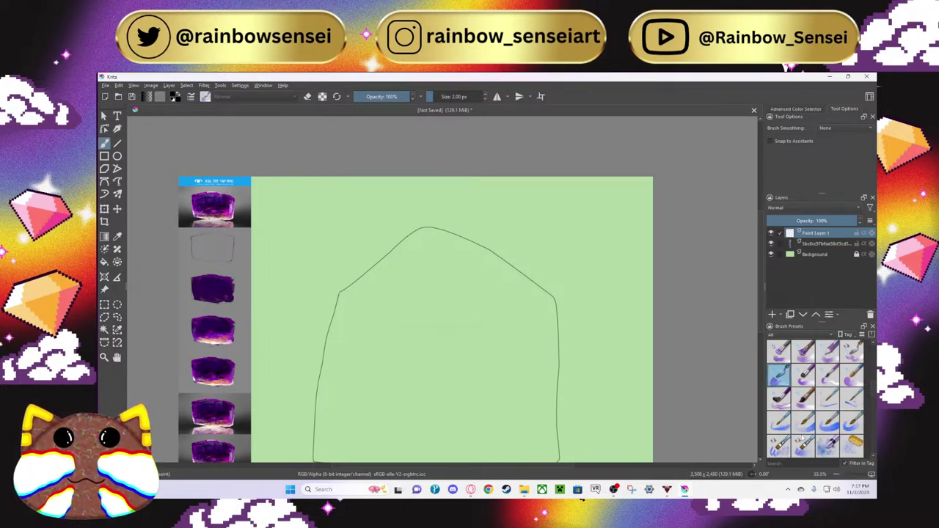
# Step: Try the 150 px blue bristle brush and the large sponge-like preset inside the crystal outline, undoing each stroke
pyautogui.click(804, 443)
pyautogui.moveTo(374, 292)
pyautogui.mouseDown()
pyautogui.moveTo(419, 358)
pyautogui.moveTo(459, 308)
pyautogui.moveTo(522, 353)
pyautogui.moveTo(417, 367)
pyautogui.mouseUp()
pyautogui.hotkey('ctrl', 'z')
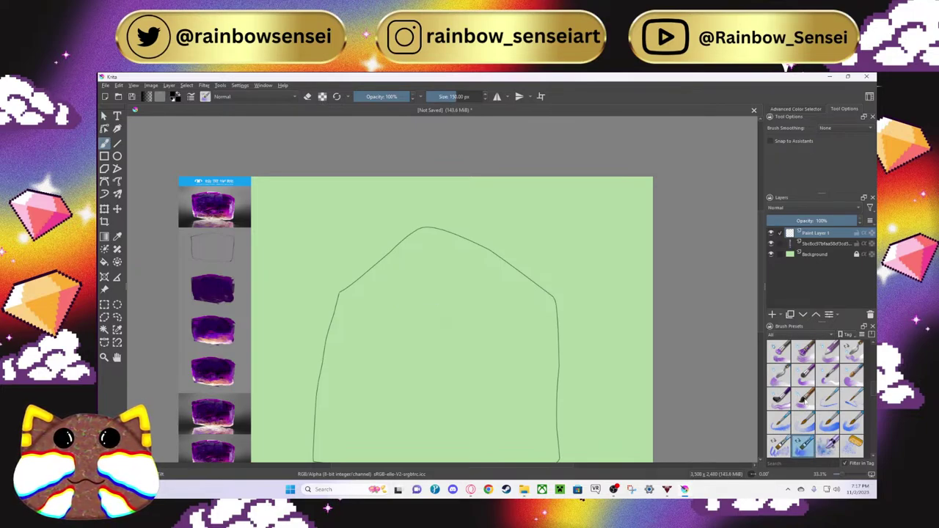
pyautogui.scroll(-3, 819, 406)
pyautogui.click(855, 377)
pyautogui.moveTo(440, 336)
pyautogui.mouseDown()
pyautogui.moveTo(499, 339)
pyautogui.moveTo(493, 350)
pyautogui.mouseUp()
pyautogui.hotkey('ctrl', 'z')
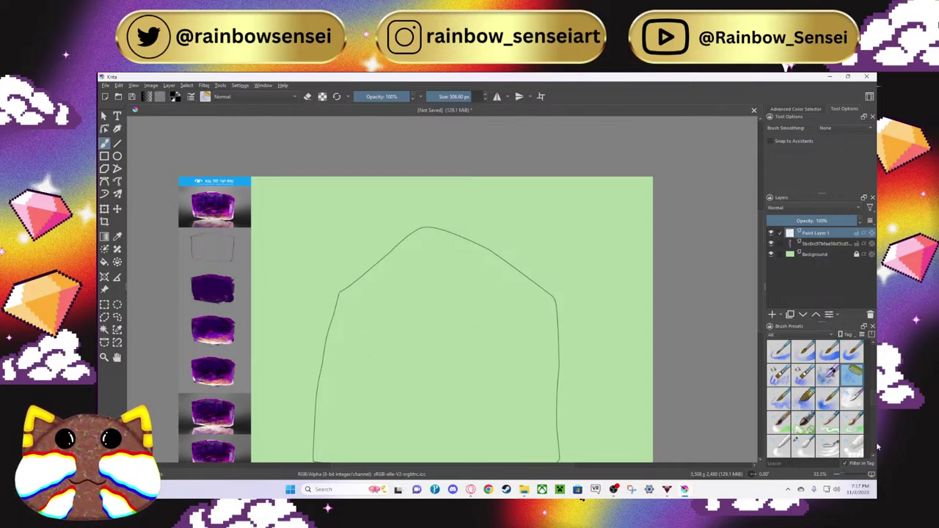
# Step: Select the first thick-paint RGBA-style brush preset, try it inside the crystal outline, and undo the stroke
pyautogui.scroll(-5, 830, 445)
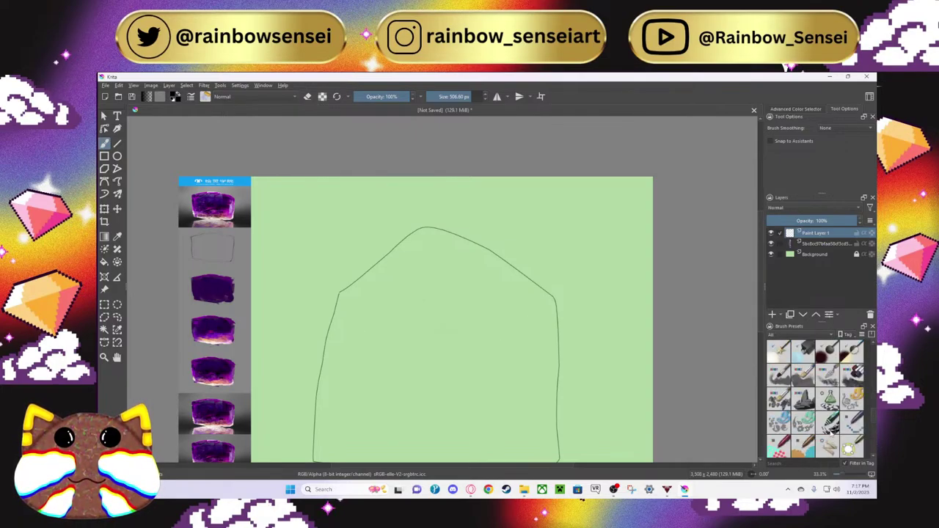
pyautogui.click(781, 377)
pyautogui.moveTo(421, 338)
pyautogui.mouseDown()
pyautogui.moveTo(477, 336)
pyautogui.moveTo(395, 336)
pyautogui.mouseUp()
pyautogui.hotkey('ctrl', 'z')
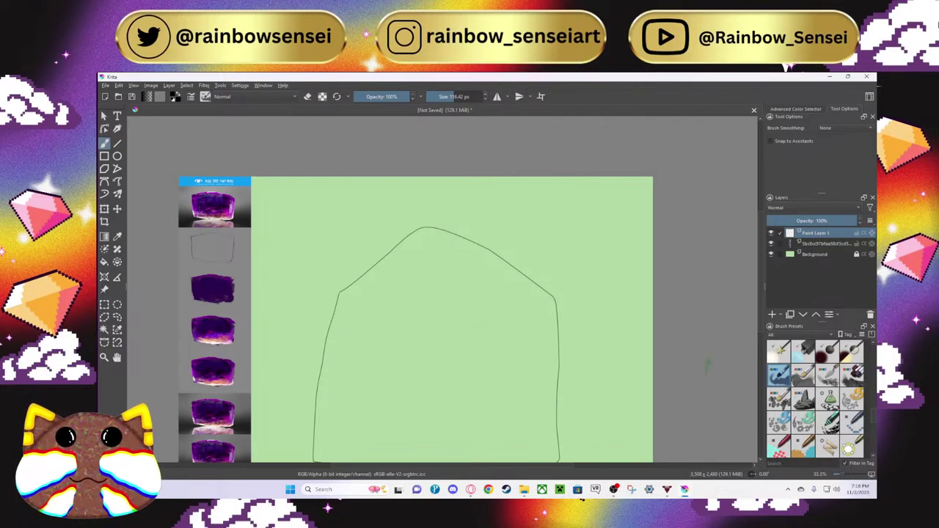
# Step: Compare the three neighbouring thick-paint presets with test strokes inside the crystal outline, undoing the strokes
pyautogui.click(802, 375)
pyautogui.moveTo(406, 346)
pyautogui.mouseDown()
pyautogui.moveTo(493, 331)
pyautogui.moveTo(363, 359)
pyautogui.moveTo(392, 334)
pyautogui.moveTo(513, 339)
pyautogui.mouseUp()
pyautogui.hotkey('ctrl', 'z')
pyautogui.click(851, 375)
pyautogui.hotkey('ctrl', 'z')
pyautogui.click(827, 375)
pyautogui.click(802, 375)
pyautogui.hotkey('ctrl', 'z')
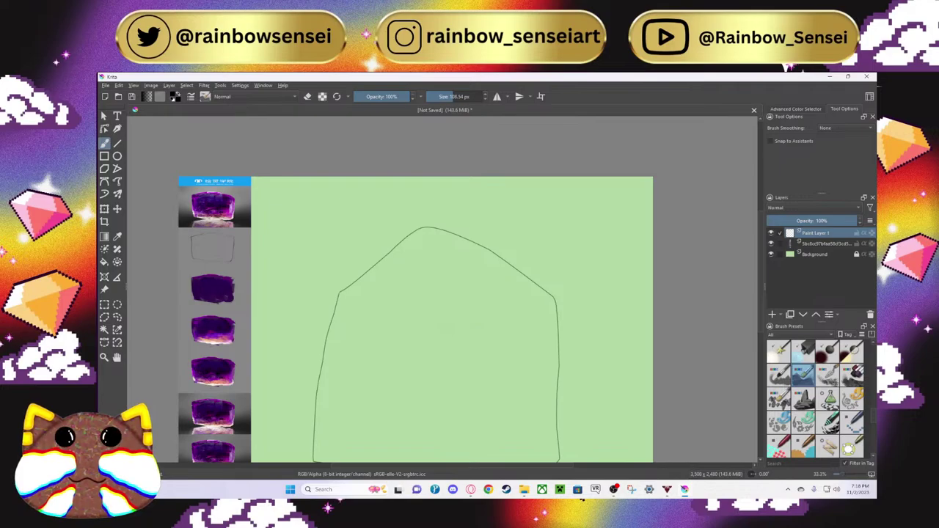
# Step: Try the 60 px and 25 px ink pen presets with horizontal strokes inside the crystal outline, undoing each stroke
pyautogui.scroll(-5, 852, 400)
pyautogui.scroll(6, 852, 402)
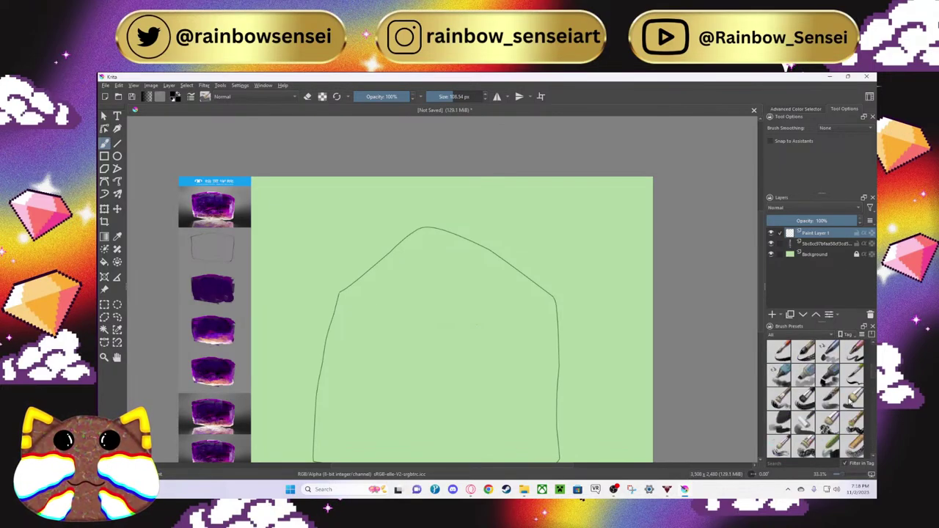
pyautogui.scroll(-3, 849, 400)
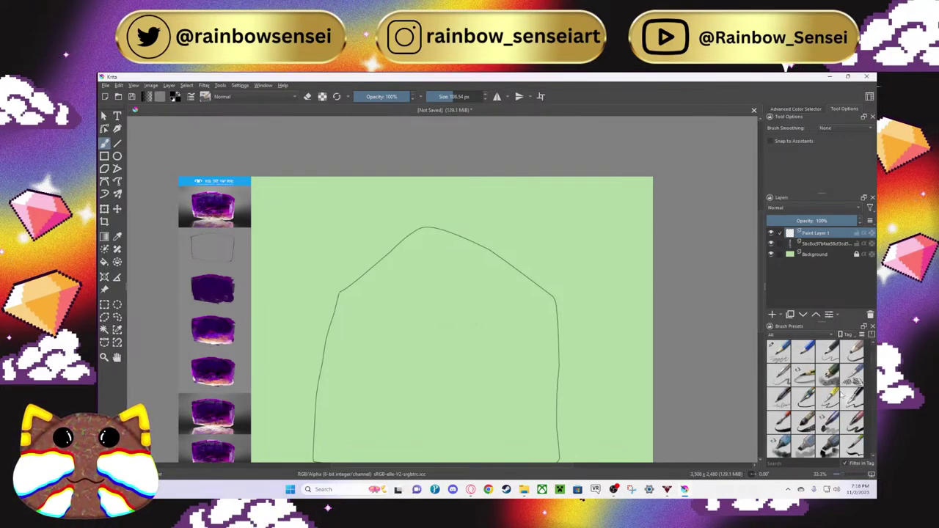
pyautogui.click(835, 422)
pyautogui.moveTo(457, 360); pyautogui.dragTo(426, 359)
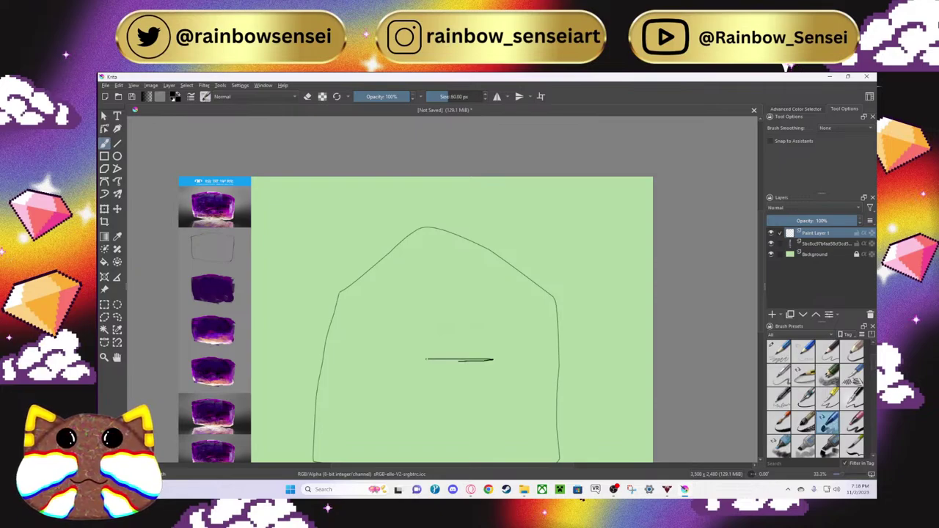
pyautogui.hotkey('ctrl', 'z')
pyautogui.click(778, 423)
pyautogui.moveTo(513, 335); pyautogui.dragTo(435, 337)
pyautogui.hotkey('ctrl', 'z')
# Step: Try another textured preset and the first purple bristle brush inside the crystal outline, undoing each stroke
pyautogui.scroll(-1, 783, 402)
pyautogui.scroll(-2, 784, 402)
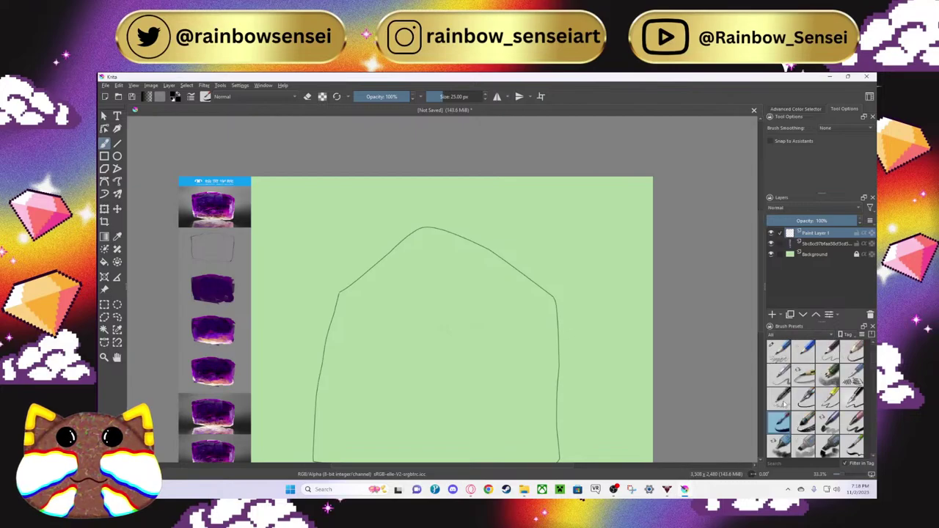
pyautogui.click(827, 374)
pyautogui.moveTo(422, 364)
pyautogui.mouseDown()
pyautogui.moveTo(462, 364)
pyautogui.moveTo(408, 364)
pyautogui.mouseUp()
pyautogui.hotkey('ctrl', 'z')
pyautogui.click(777, 422)
pyautogui.moveTo(477, 353)
pyautogui.mouseDown()
pyautogui.moveTo(514, 353)
pyautogui.moveTo(419, 357)
pyautogui.mouseUp()
pyautogui.hotkey('ctrl', 'z')
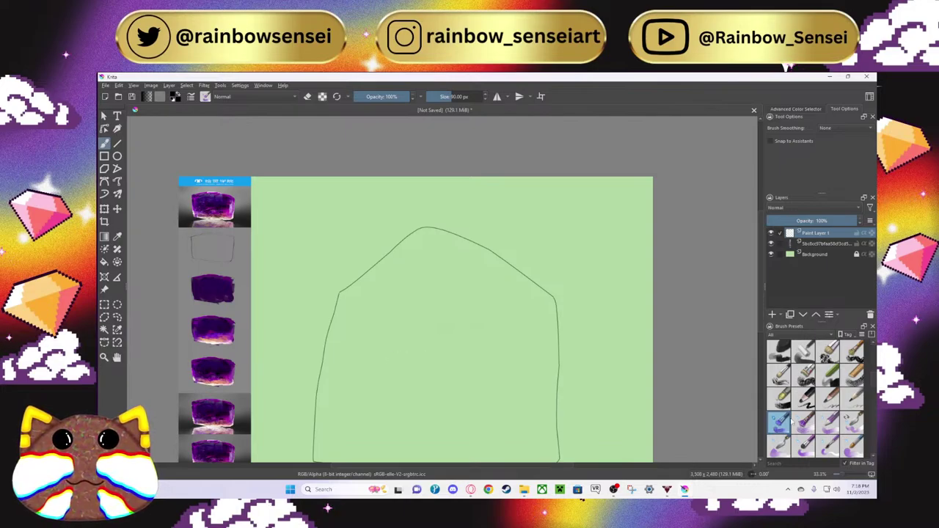
# Step: Test the second purple bristle brush preset with a looping black stroke inside the crystal outline, and undo it
pyautogui.click(803, 423)
pyautogui.moveTo(440, 342)
pyautogui.mouseDown()
pyautogui.moveTo(460, 365)
pyautogui.moveTo(455, 339)
pyautogui.mouseUp()
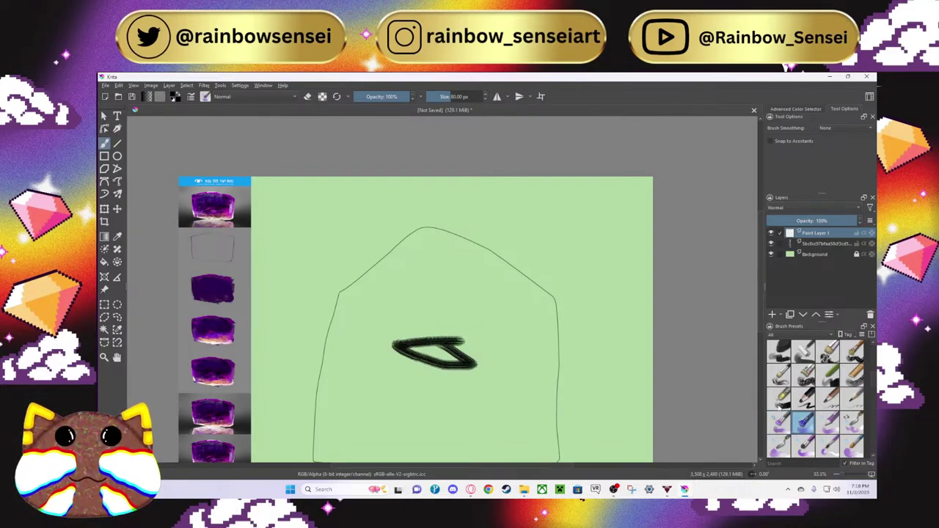
pyautogui.hotkey('ctrl', 'z')
# Step: Select the third purple paint brush preset, set its size to 117.09 px, try it inside the outline, and undo the strokes
pyautogui.click(827, 423)
pyautogui.moveTo(356, 296)
pyautogui.mouseDown()
pyautogui.moveTo(419, 303)
pyautogui.moveTo(422, 335)
pyautogui.moveTo(496, 336)
pyautogui.moveTo(407, 341)
pyautogui.mouseUp()
pyautogui.hotkey('ctrl', 'z')
pyautogui.hotkey('ctrl', 'z')
pyautogui.click(446, 92)
pyautogui.moveTo(451, 290)
pyautogui.mouseDown()
pyautogui.moveTo(400, 292)
pyautogui.moveTo(433, 308)
pyautogui.mouseUp()
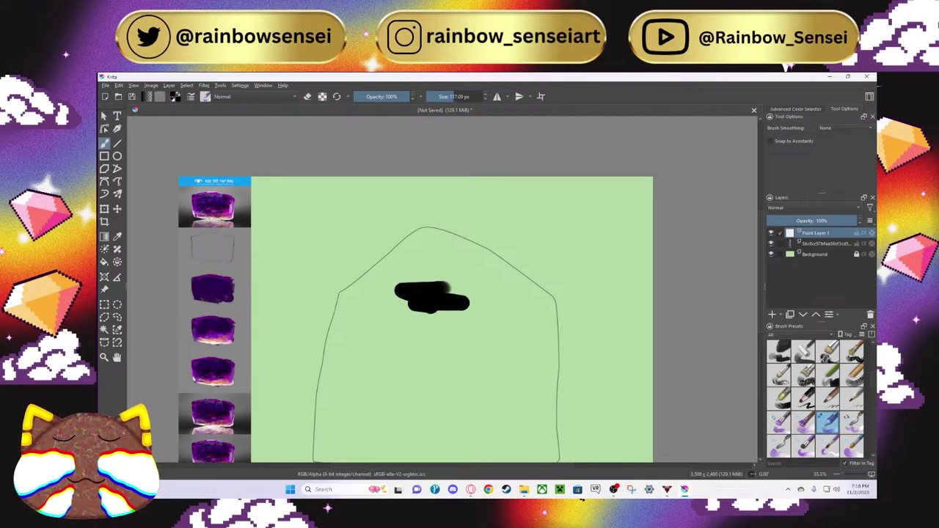
pyautogui.hotkey('ctrl', 'z')
# Step: Try the 60 px dark-handled purple paint brush inside the crystal outline, undo both strokes, and browse the presets again
pyautogui.scroll(-5, 814, 397)
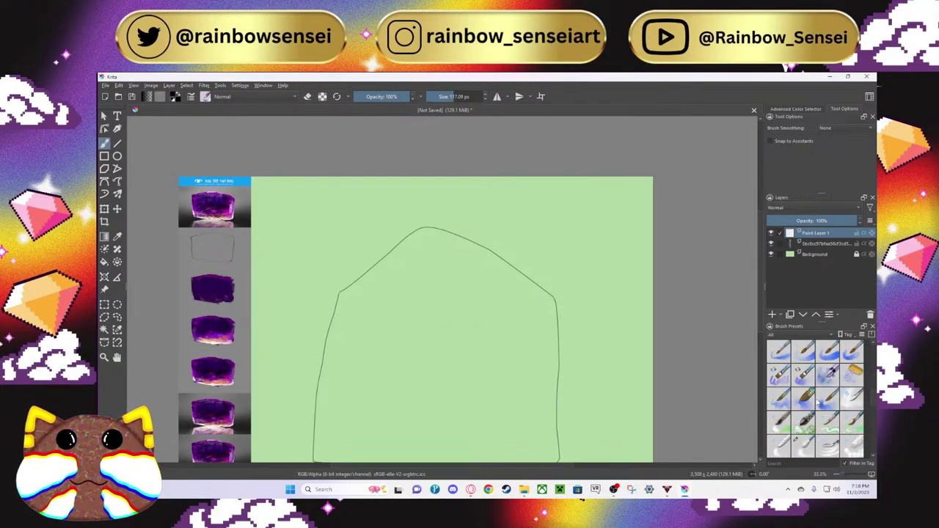
pyautogui.scroll(3, 818, 402)
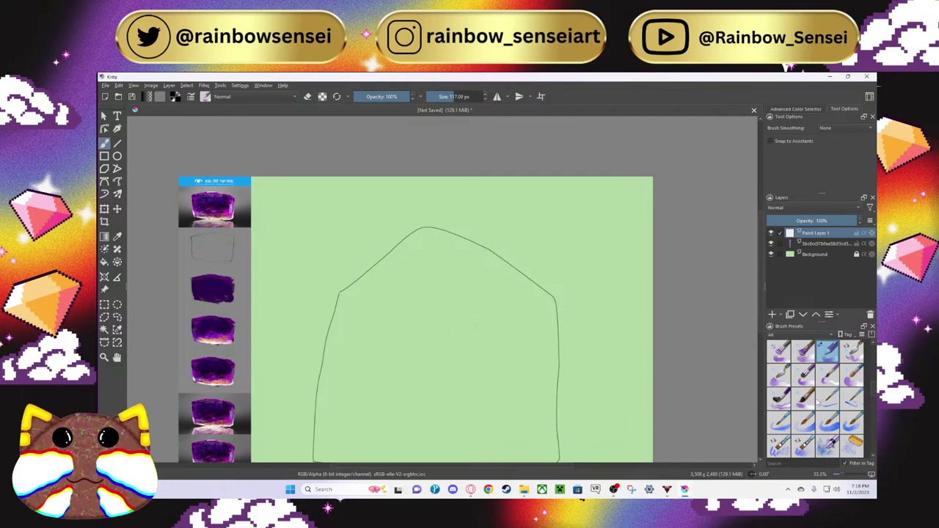
pyautogui.click(803, 398)
pyautogui.moveTo(389, 342); pyautogui.dragTo(467, 341)
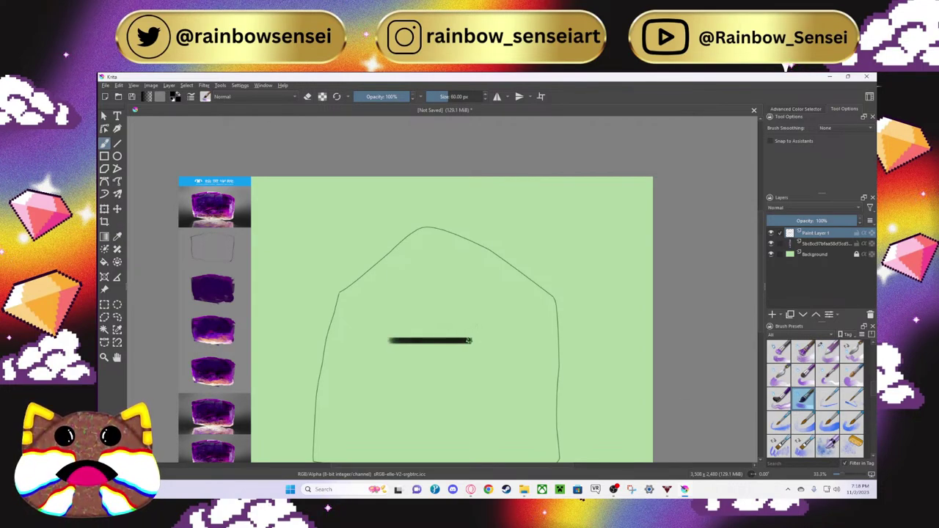
pyautogui.moveTo(470, 340)
pyautogui.mouseDown()
pyautogui.moveTo(390, 344)
pyautogui.moveTo(463, 343)
pyautogui.moveTo(402, 344)
pyautogui.moveTo(444, 363)
pyautogui.mouseUp()
pyautogui.hotkey('ctrl', 'z')
pyautogui.scroll(-3, 841, 403)
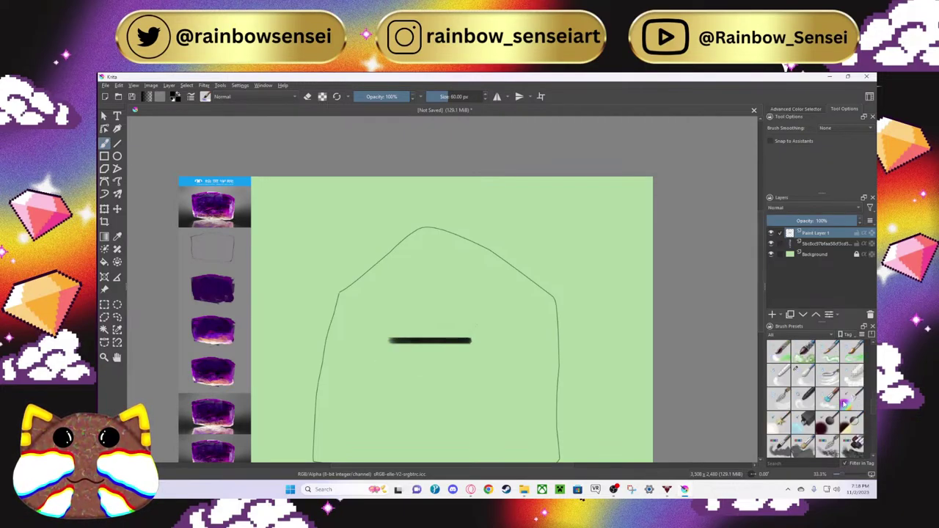
pyautogui.hotkey('ctrl', 'z')
pyautogui.scroll(-4, 836, 402)
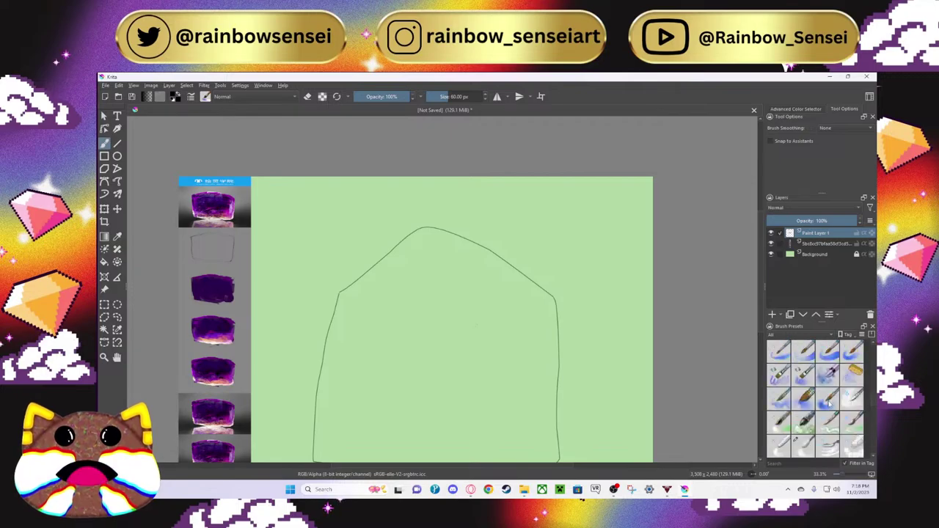
pyautogui.scroll(-3, 828, 402)
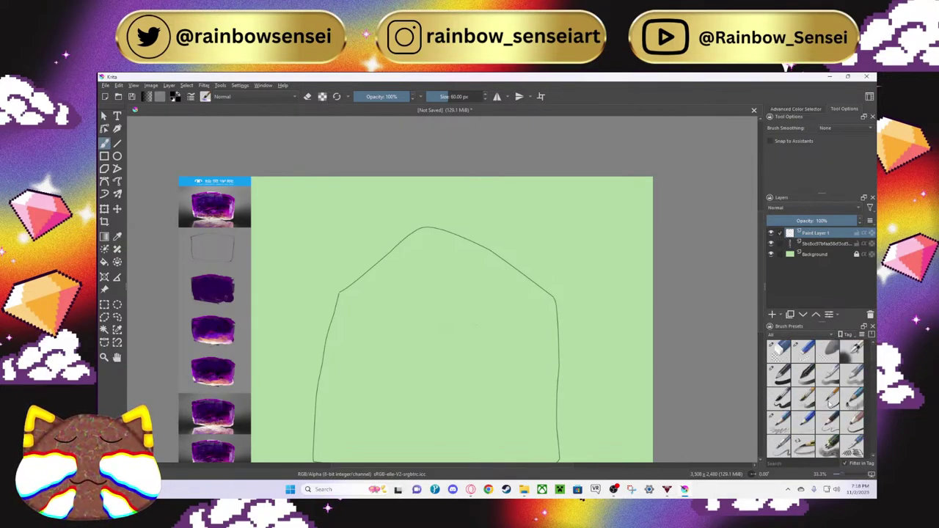
# Step: Try the soft airbrush preset inside the crystal outline at 600 px and again at 112 px, undoing both strokes
pyautogui.scroll(-2, 830, 402)
pyautogui.scroll(2, 830, 402)
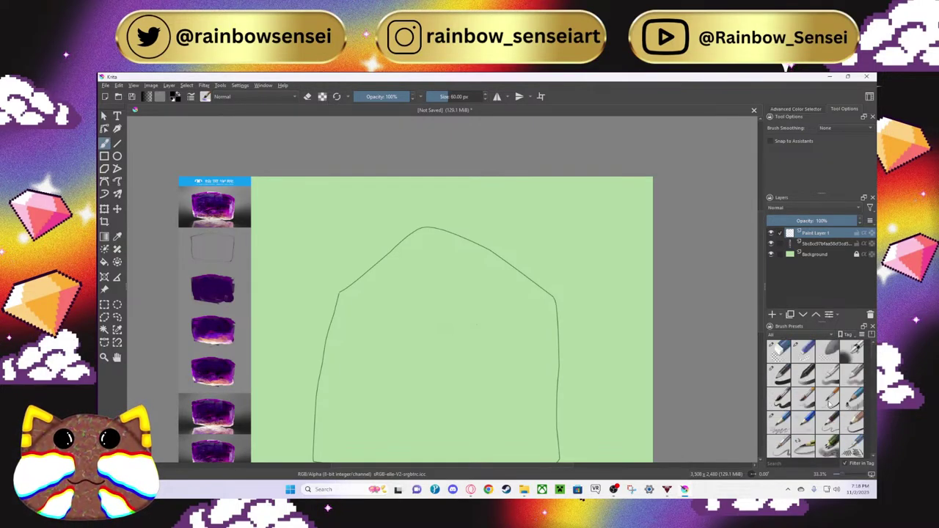
pyautogui.click(850, 351)
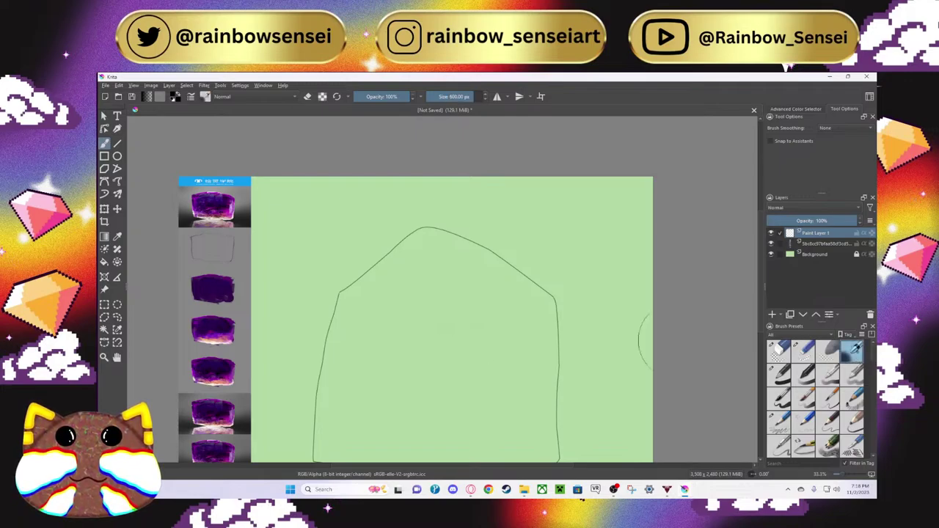
pyautogui.moveTo(419, 344)
pyautogui.mouseDown()
pyautogui.moveTo(468, 337)
pyautogui.moveTo(436, 345)
pyautogui.mouseUp()
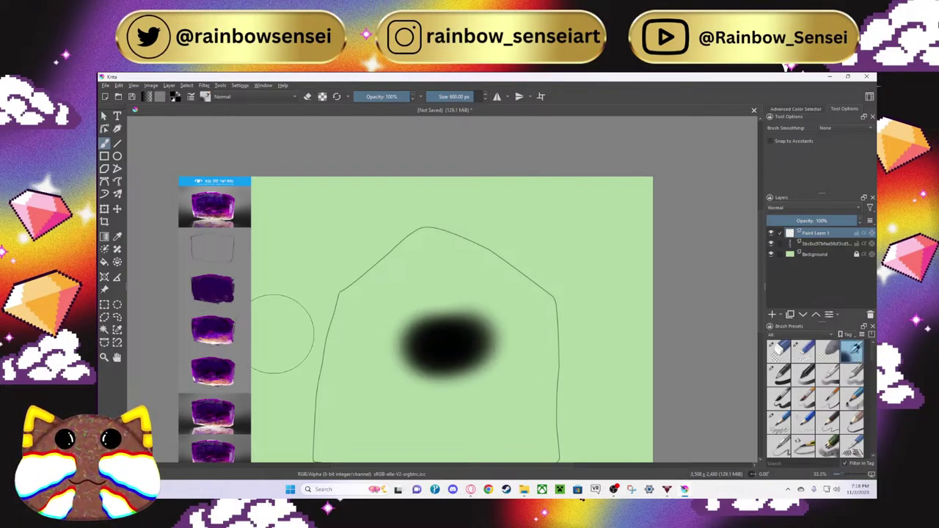
pyautogui.hotkey('ctrl', 'z')
pyautogui.moveTo(470, 97); pyautogui.dragTo(453, 96)
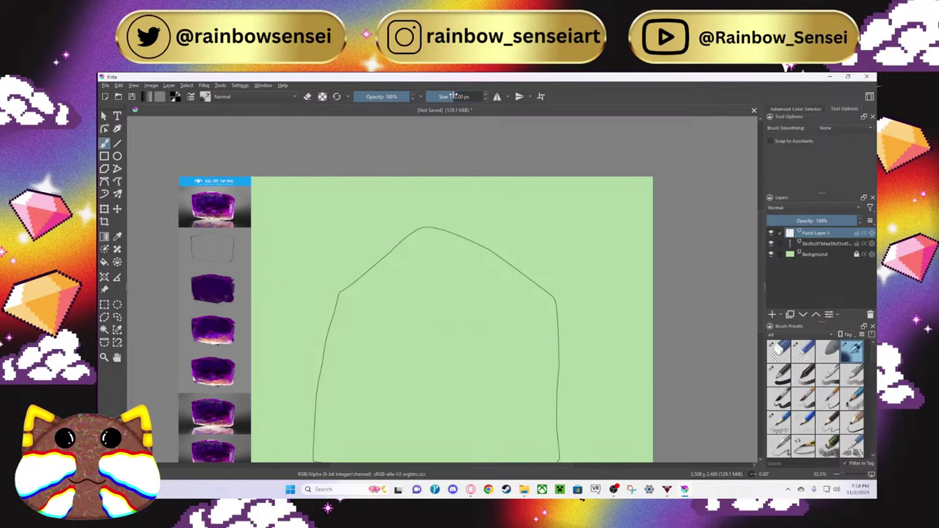
pyautogui.moveTo(407, 314)
pyautogui.mouseDown()
pyautogui.moveTo(436, 315)
pyautogui.moveTo(371, 316)
pyautogui.mouseUp()
pyautogui.hotkey('ctrl', 'z')
# Step: Sample the bright purple from the upper edge of the reference's base-colour crystal with the Color Sampler
pyautogui.scroll(4, 223, 303)
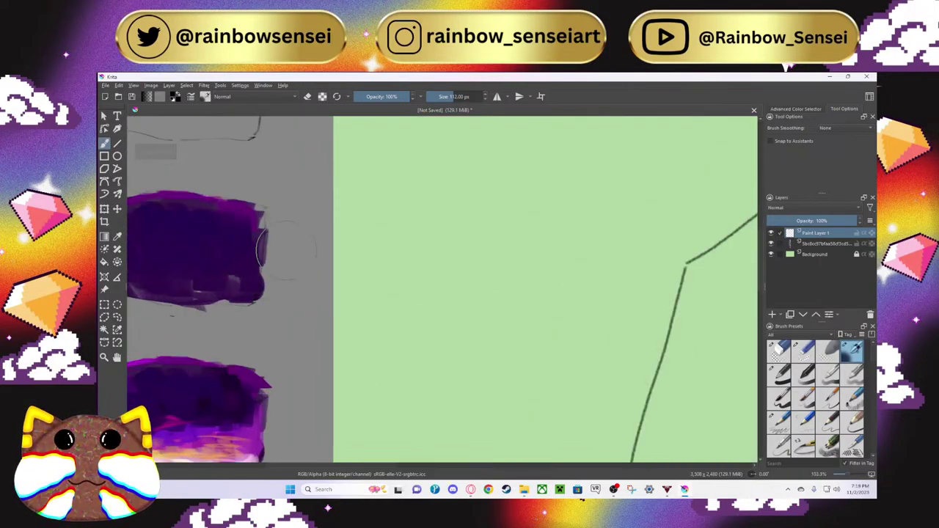
pyautogui.click(116, 236)
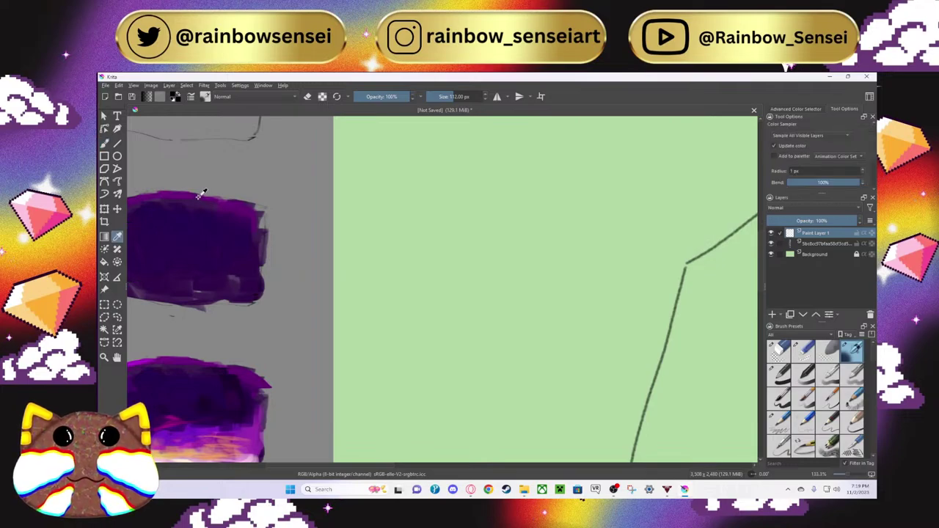
pyautogui.scroll(-5, 284, 203)
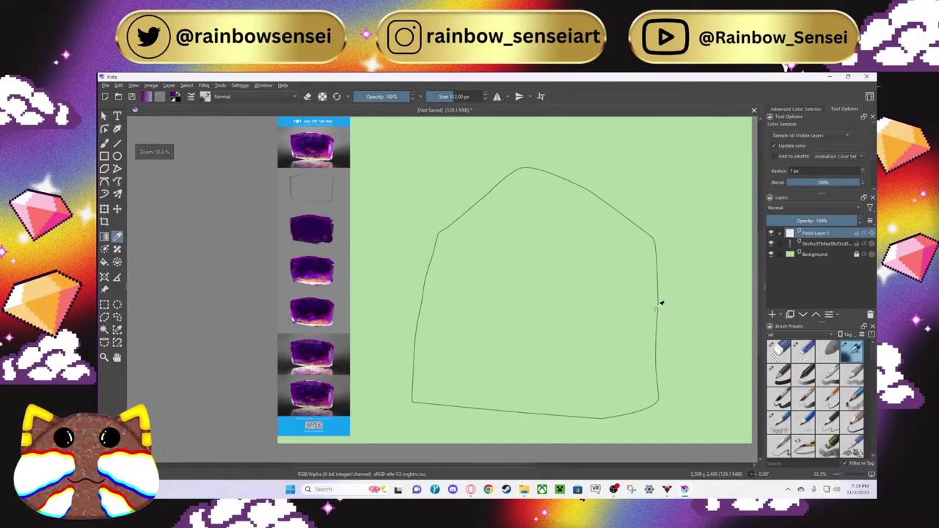
pyautogui.hscroll(2, 514, 440)
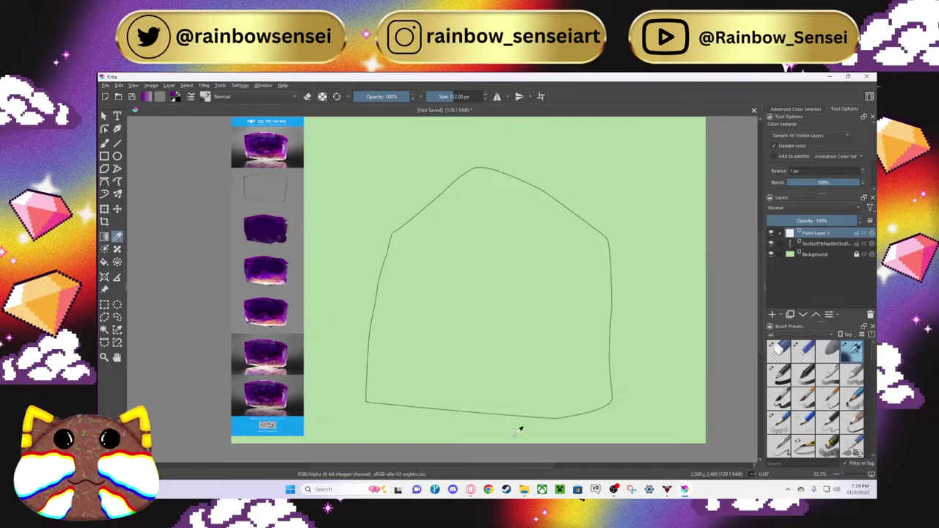
pyautogui.scroll(2, 520, 433)
pyautogui.scroll(-2, 520, 433)
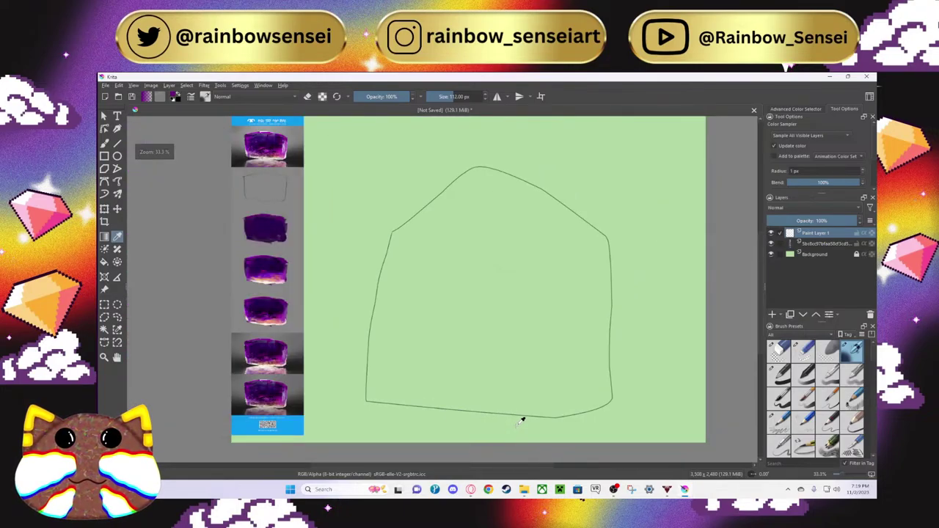
# Step: Compare the 40 px preset and the 112 px blue-highlighted paint preset with the Brush tool, and return to the soft airbrush
pyautogui.click(851, 375)
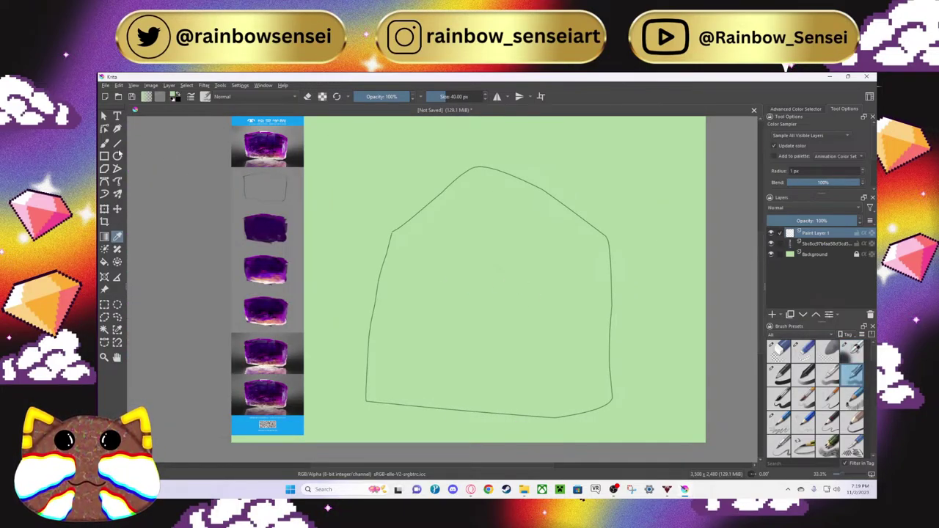
pyautogui.press('b')
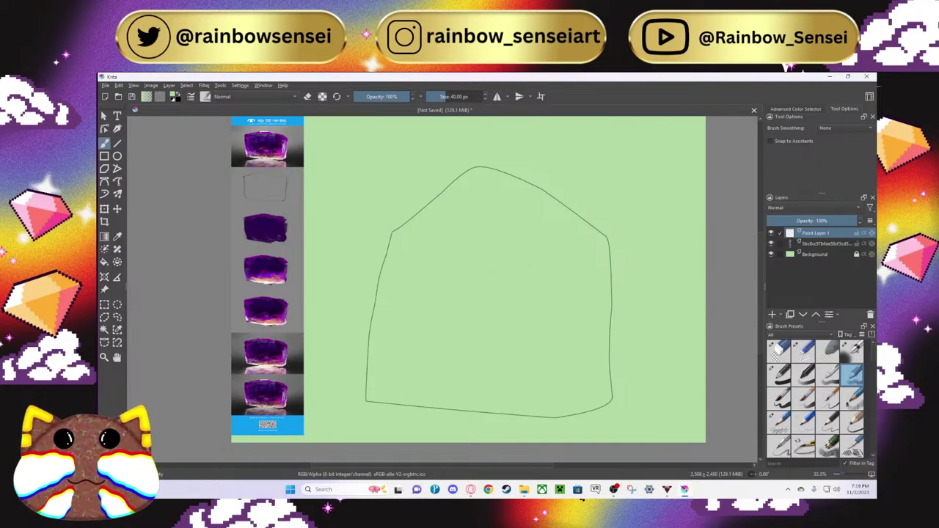
pyautogui.click(806, 397)
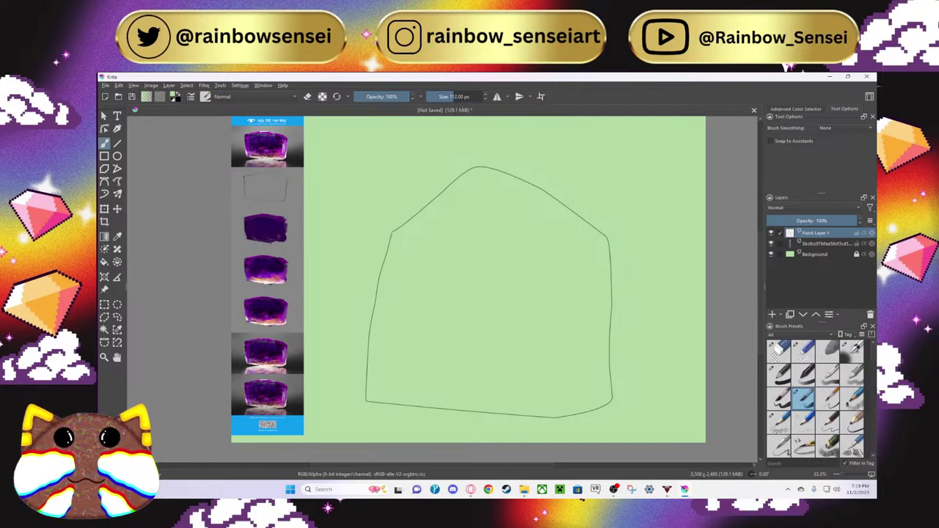
pyautogui.click(852, 350)
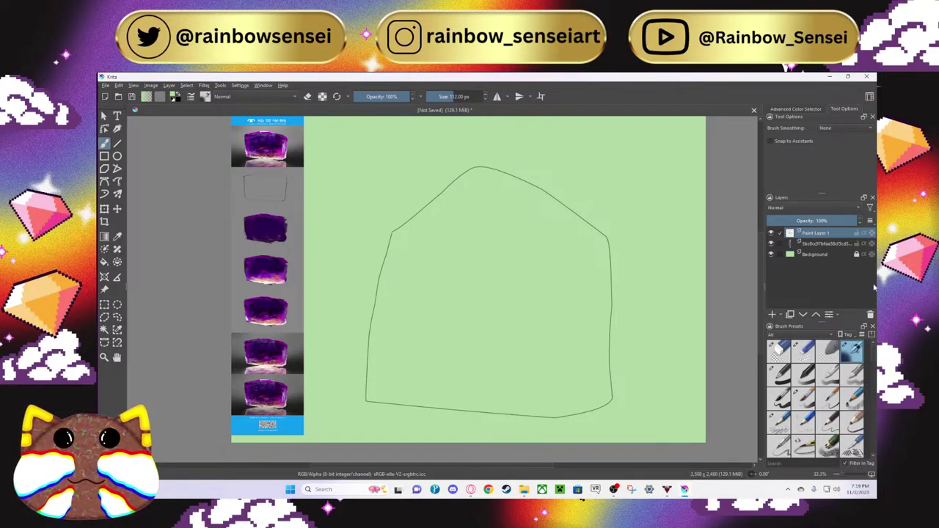
# Step: Delete Paint Layer 1 with the crystal outline and undo the removal
pyautogui.click(870, 315)
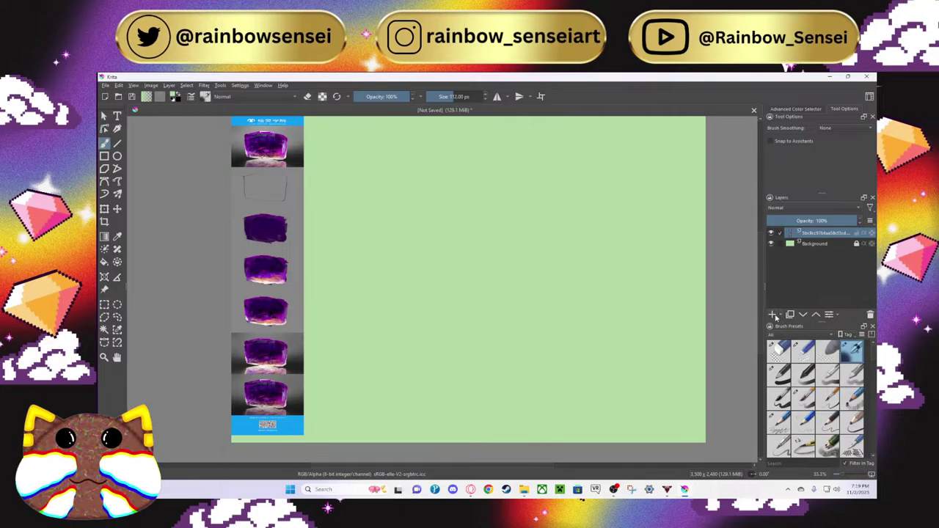
pyautogui.click(137, 85)
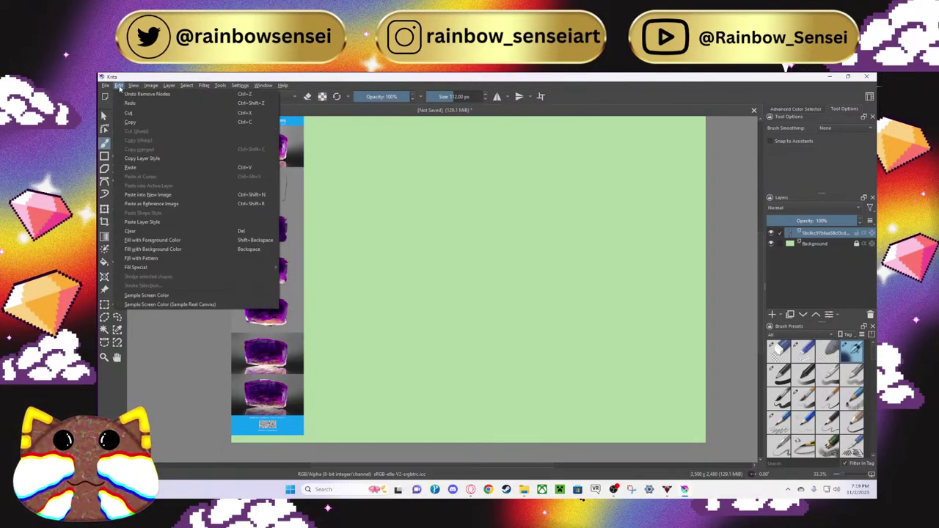
pyautogui.click(139, 94)
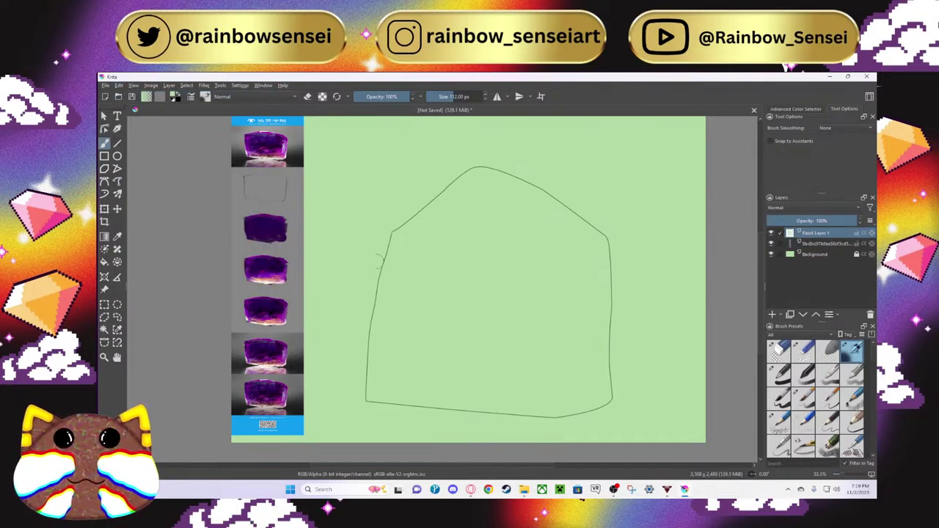
# Step: Pick up the purple again from the top rim of the reference's second-stage crystal and return to the full outline
pyautogui.scroll(5, 296, 247)
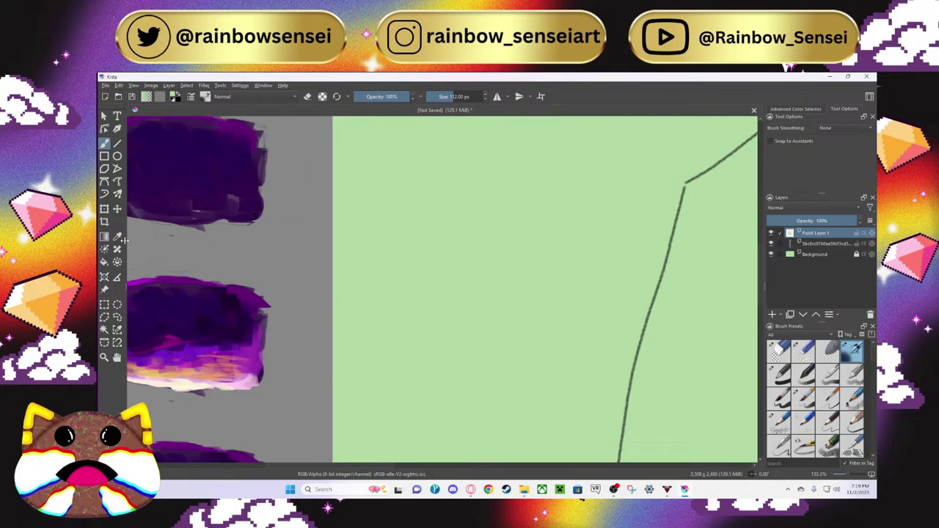
pyautogui.click(117, 237)
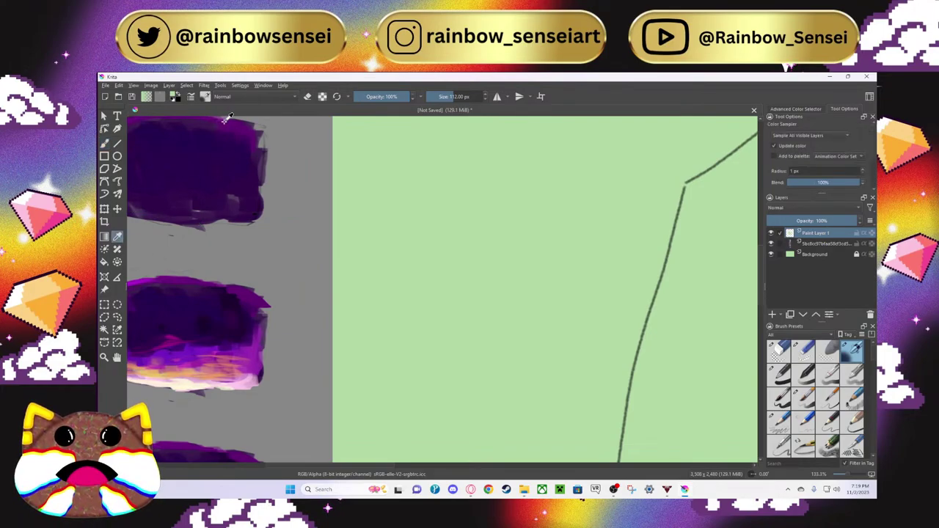
pyautogui.scroll(-5, 285, 143)
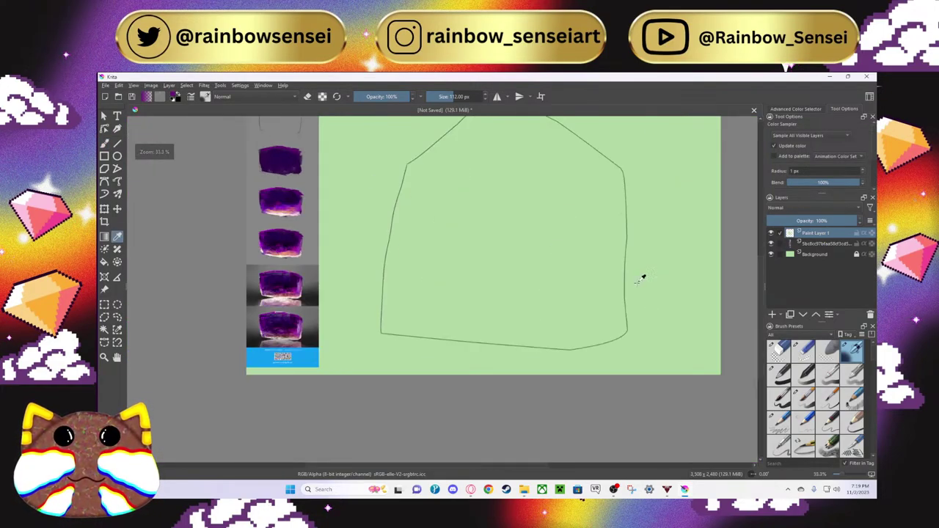
pyautogui.scroll(2, 734, 308)
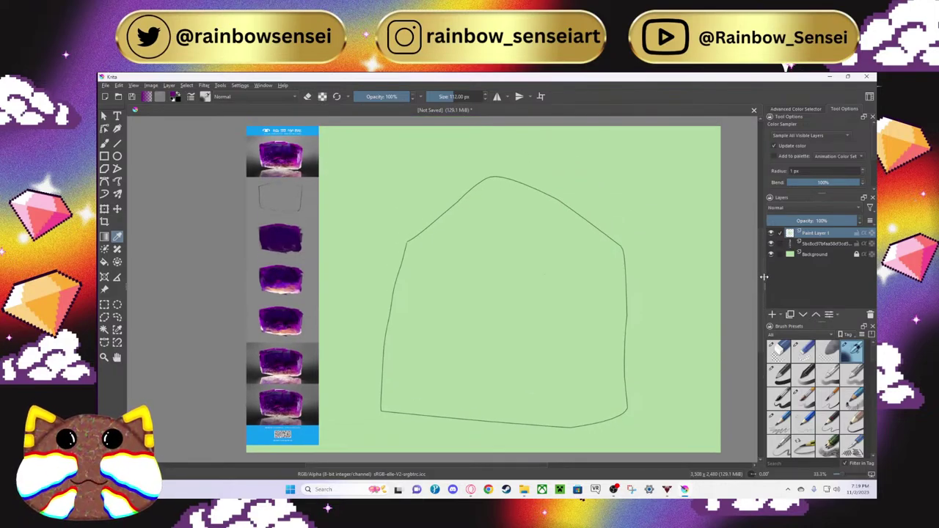
# Step: Choose the 110 px flat, square-tipped textured preset for the base colours and activate the Brush tool
pyautogui.scroll(1, 710, 297)
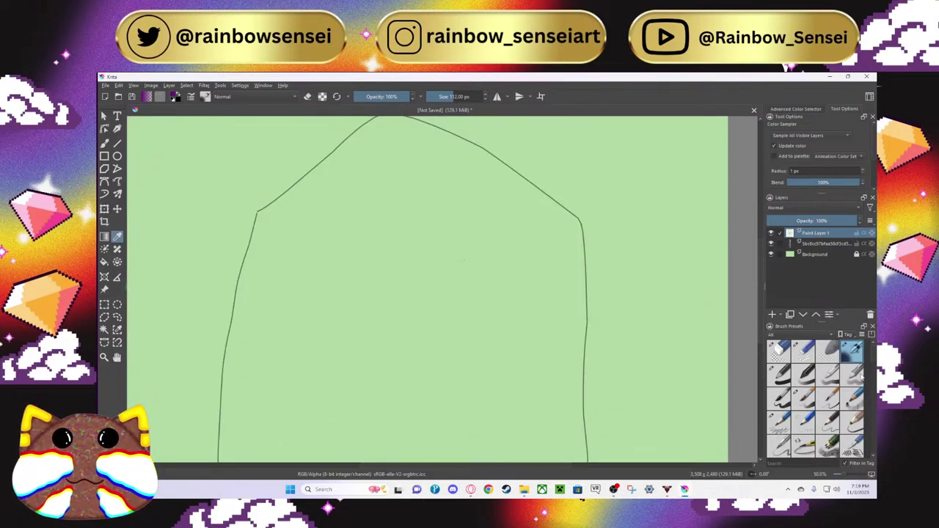
pyautogui.scroll(-1, 860, 375)
pyautogui.click(810, 423)
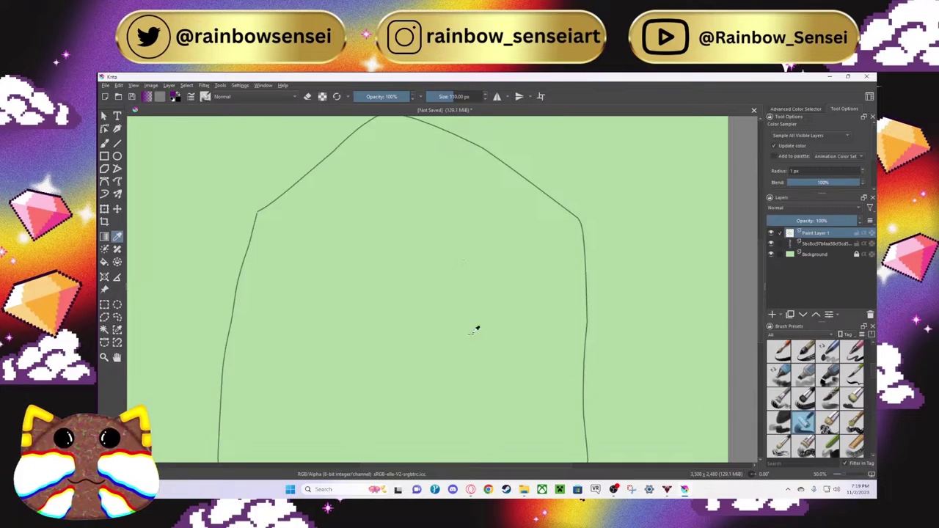
pyautogui.press('b')
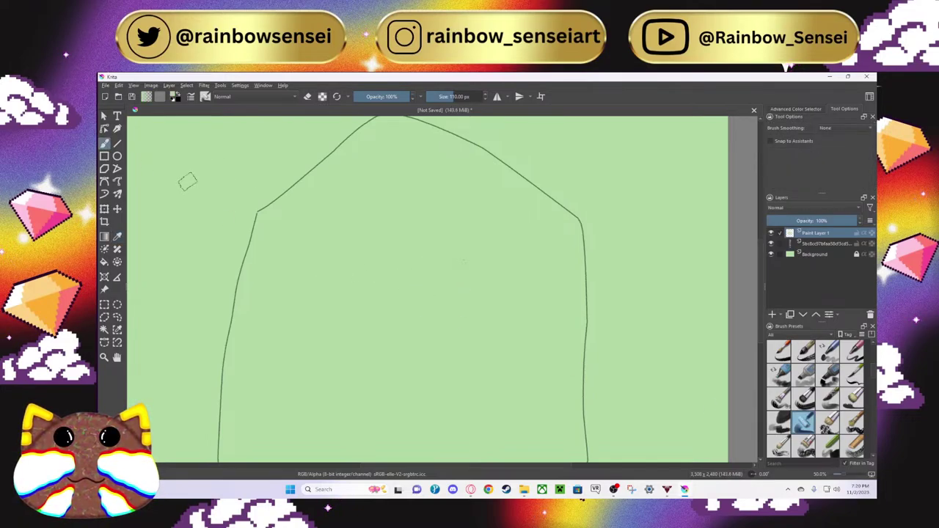
# Step: Resample the bright purple from the reference's base-colour stage and return to the crystal outline with the Brush tool
pyautogui.scroll(-1, 188, 181)
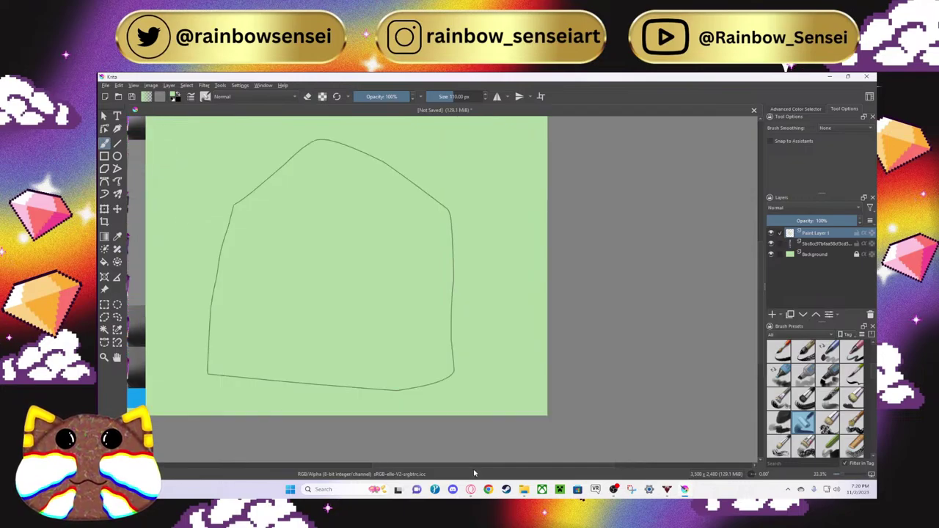
pyautogui.moveTo(471, 466); pyautogui.dragTo(383, 467)
pyautogui.scroll(2, 382, 411)
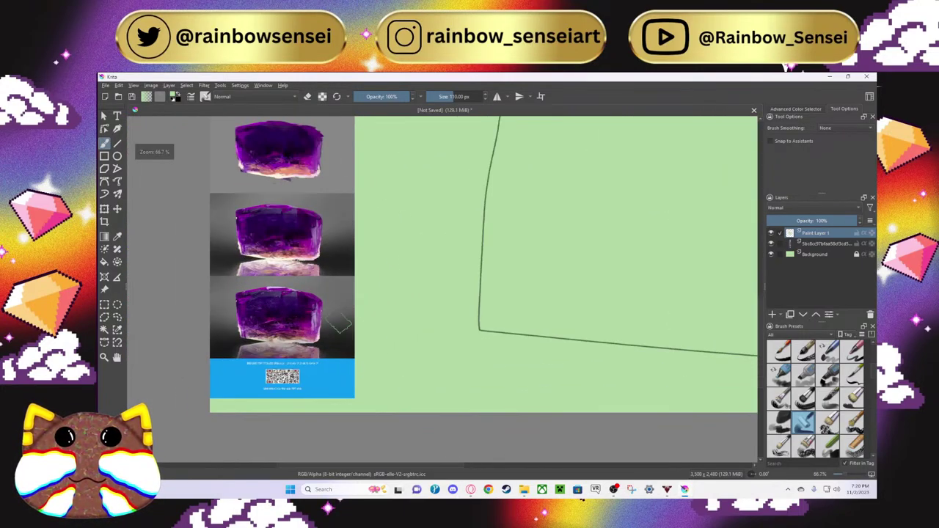
pyautogui.scroll(-5, 738, 282)
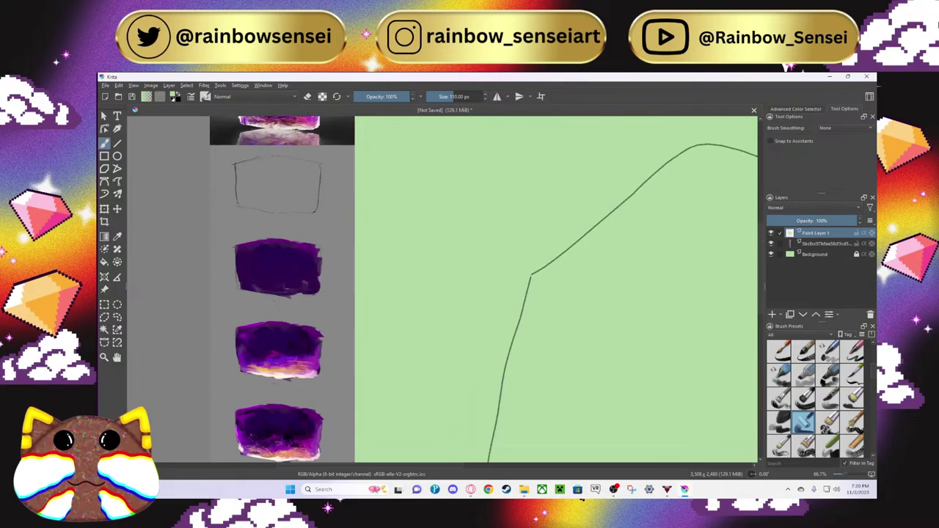
pyautogui.click(118, 237)
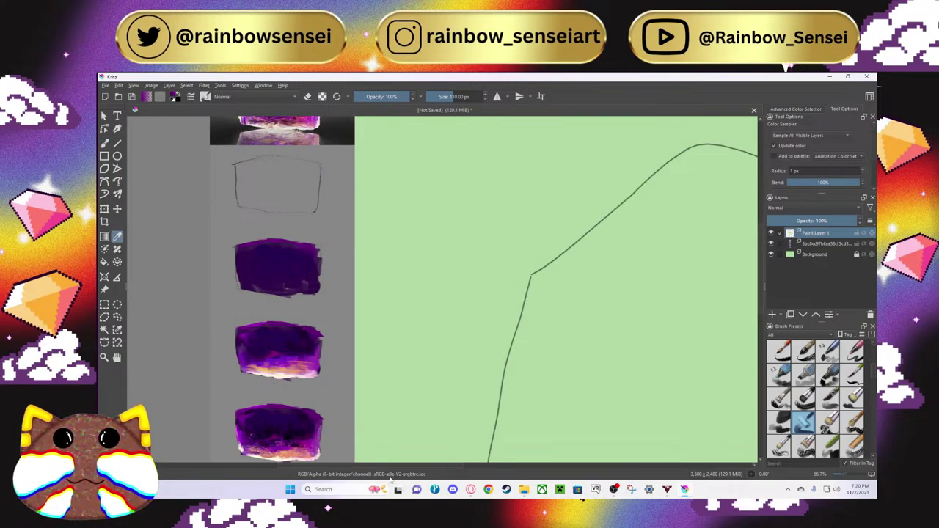
pyautogui.scroll(-1, 476, 412)
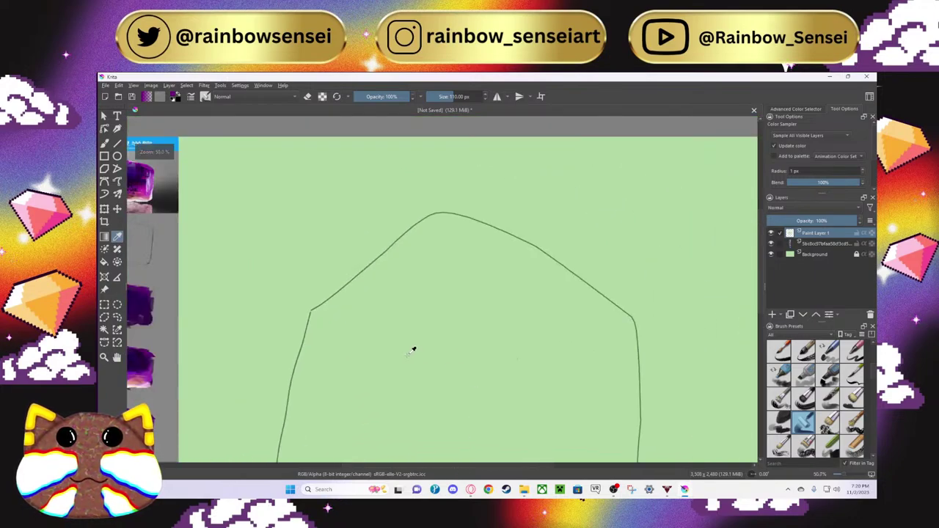
pyautogui.press('b')
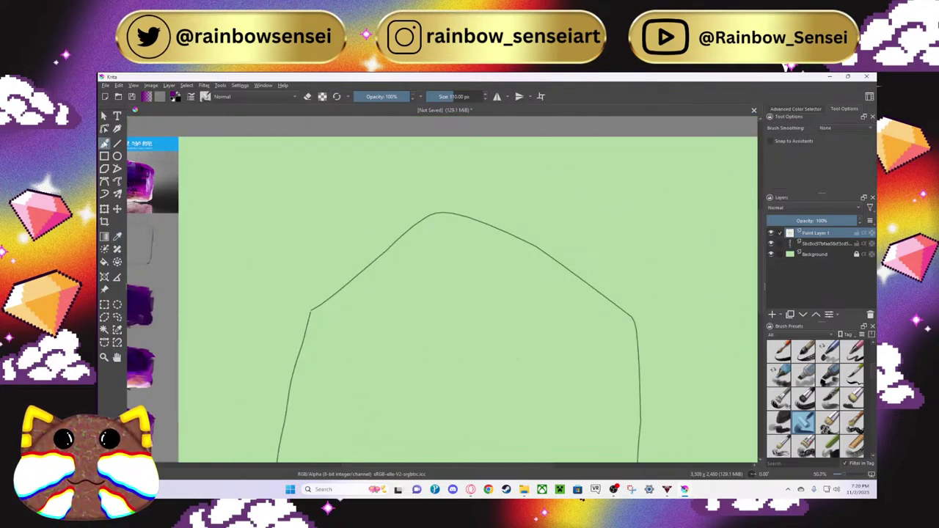
# Step: Paint the pointed upper part of the crystal solid purple, following the outline's slopes down to a straight lower edge, and cover the remaining gap
pyautogui.moveTo(316, 323)
pyautogui.mouseDown()
pyautogui.moveTo(383, 271)
pyautogui.moveTo(339, 293)
pyautogui.moveTo(315, 315)
pyautogui.moveTo(429, 228)
pyautogui.moveTo(385, 259)
pyautogui.mouseUp()
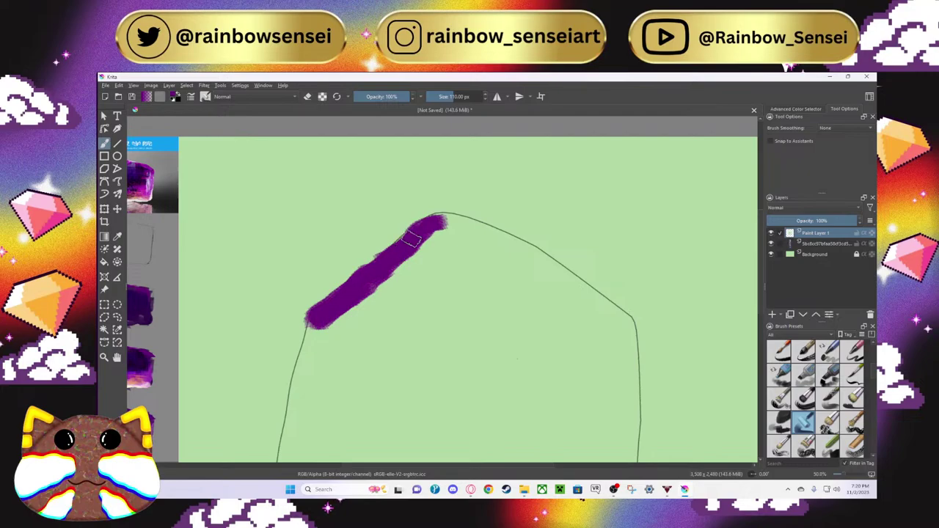
pyautogui.moveTo(438, 221)
pyautogui.mouseDown()
pyautogui.moveTo(434, 220)
pyautogui.moveTo(476, 236)
pyautogui.moveTo(457, 221)
pyautogui.moveTo(473, 221)
pyautogui.moveTo(512, 249)
pyautogui.moveTo(475, 234)
pyautogui.moveTo(497, 234)
pyautogui.moveTo(628, 328)
pyautogui.moveTo(310, 330)
pyautogui.moveTo(395, 278)
pyautogui.moveTo(342, 322)
pyautogui.moveTo(401, 320)
pyautogui.moveTo(324, 320)
pyautogui.moveTo(377, 324)
pyautogui.moveTo(322, 328)
pyautogui.moveTo(550, 333)
pyautogui.moveTo(613, 322)
pyautogui.moveTo(398, 320)
pyautogui.moveTo(603, 321)
pyautogui.moveTo(576, 305)
pyautogui.moveTo(360, 310)
pyautogui.moveTo(470, 314)
pyautogui.moveTo(388, 312)
pyautogui.mouseUp()
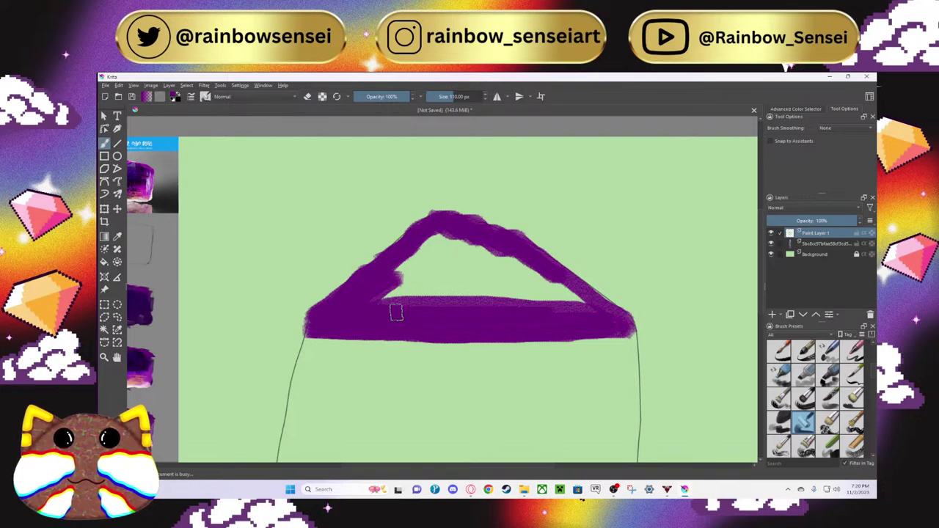
pyautogui.moveTo(554, 312)
pyautogui.mouseDown()
pyautogui.moveTo(366, 306)
pyautogui.moveTo(594, 308)
pyautogui.moveTo(373, 292)
pyautogui.moveTo(437, 280)
pyautogui.moveTo(392, 297)
pyautogui.moveTo(438, 249)
pyautogui.moveTo(422, 273)
pyautogui.moveTo(437, 257)
pyautogui.moveTo(394, 281)
pyautogui.moveTo(454, 238)
pyautogui.moveTo(457, 283)
pyautogui.moveTo(455, 240)
pyautogui.moveTo(432, 294)
pyautogui.moveTo(446, 259)
pyautogui.moveTo(449, 285)
pyautogui.moveTo(424, 270)
pyautogui.moveTo(464, 256)
pyautogui.moveTo(445, 265)
pyautogui.moveTo(458, 249)
pyautogui.moveTo(416, 267)
pyautogui.moveTo(444, 241)
pyautogui.moveTo(443, 277)
pyautogui.moveTo(465, 270)
pyautogui.moveTo(448, 277)
pyautogui.moveTo(475, 279)
pyautogui.moveTo(452, 273)
pyautogui.moveTo(472, 277)
pyautogui.moveTo(472, 246)
pyautogui.moveTo(484, 293)
pyautogui.moveTo(492, 250)
pyautogui.moveTo(497, 304)
pyautogui.moveTo(513, 259)
pyautogui.moveTo(523, 315)
pyautogui.moveTo(506, 259)
pyautogui.moveTo(529, 296)
pyautogui.moveTo(509, 261)
pyautogui.moveTo(548, 306)
pyautogui.moveTo(542, 274)
pyautogui.moveTo(563, 299)
pyautogui.mouseUp()
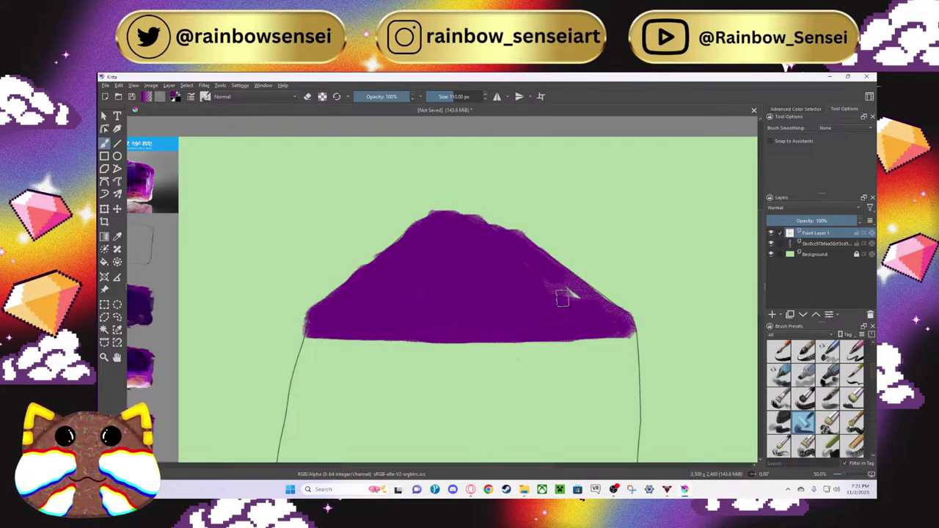
pyautogui.scroll(-2, 543, 295)
pyautogui.scroll(1, 529, 300)
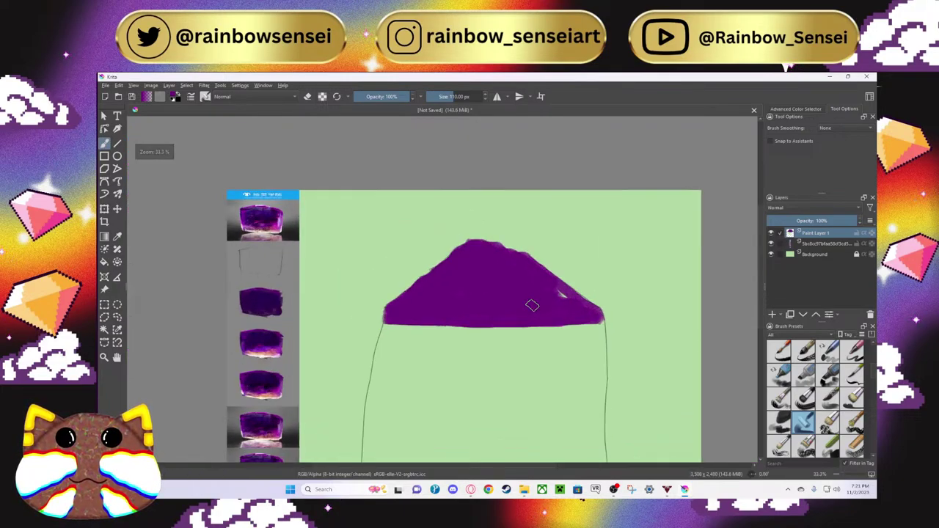
pyautogui.scroll(1, 532, 304)
pyautogui.moveTo(581, 279); pyautogui.dragTo(583, 283)
pyautogui.scroll(-2, 533, 308)
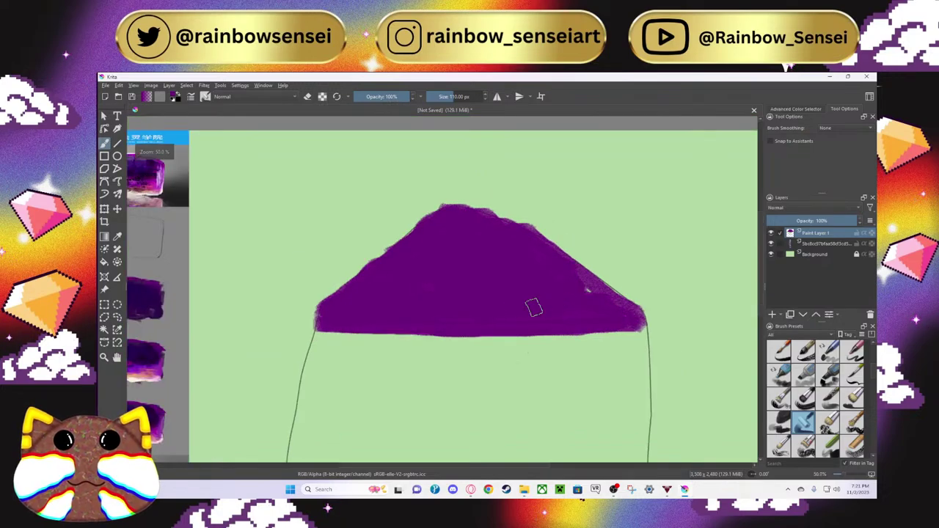
pyautogui.scroll(3, 335, 304)
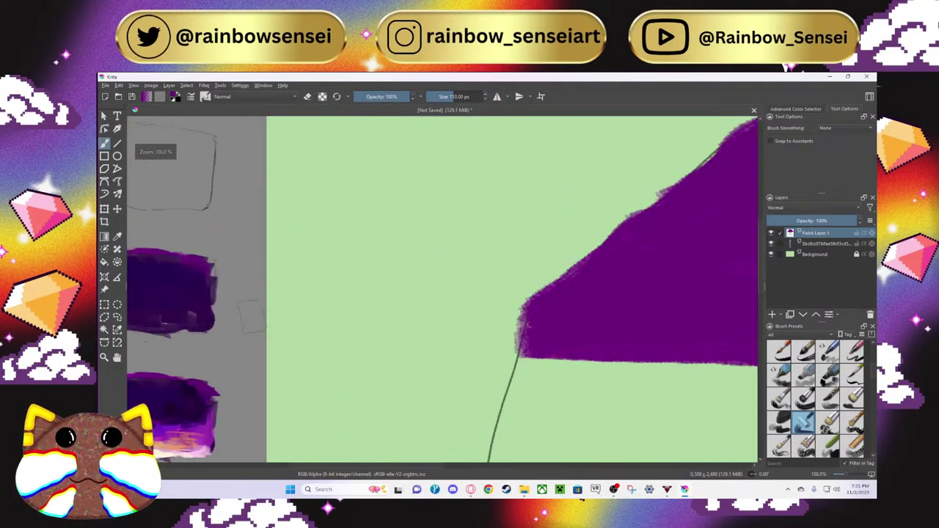
# Step: Sample the dark indigo from the reference's second-stage crystal and start painting it just below the purple top, along the outline's left side
pyautogui.press('p')
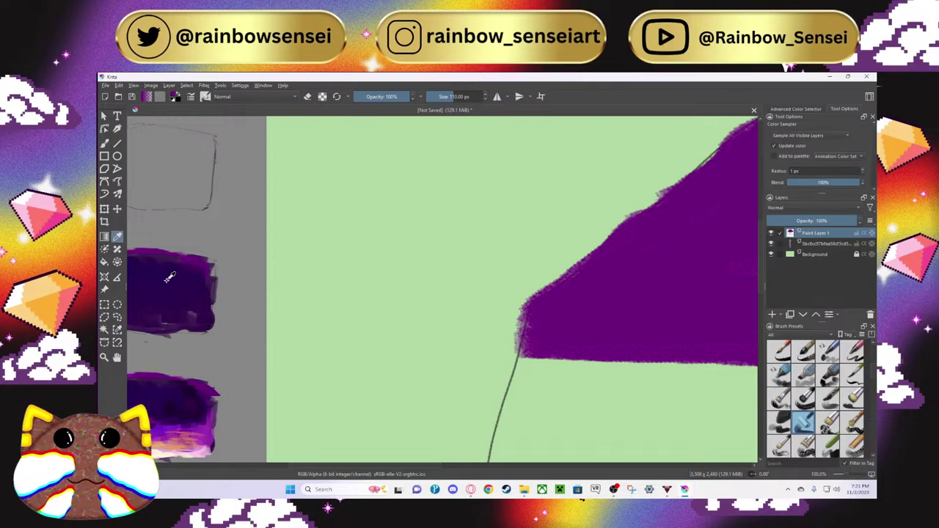
pyautogui.scroll(-2, 218, 308)
pyautogui.scroll(1, 360, 398)
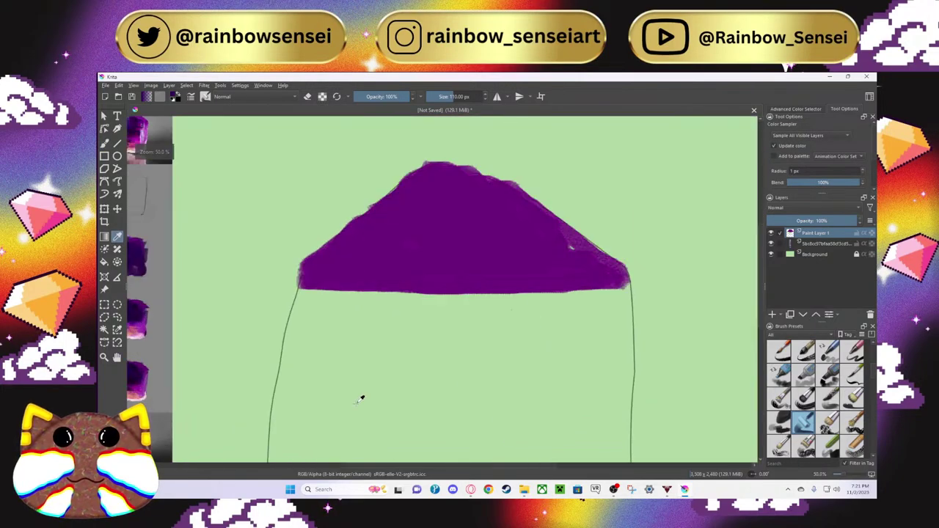
pyautogui.press('b')
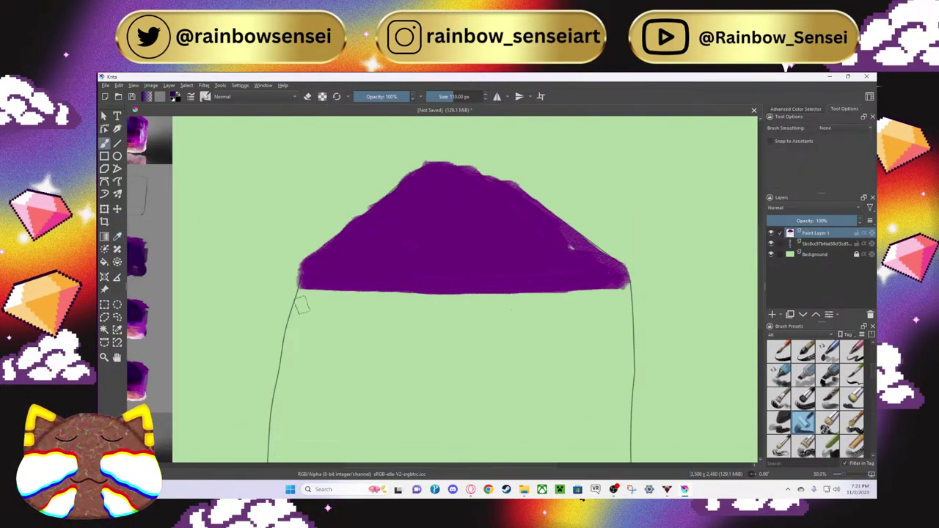
pyautogui.moveTo(300, 295)
pyautogui.mouseDown()
pyautogui.moveTo(283, 400)
pyautogui.moveTo(309, 307)
pyautogui.moveTo(304, 292)
pyautogui.moveTo(300, 311)
pyautogui.moveTo(296, 300)
pyautogui.moveTo(317, 298)
pyautogui.moveTo(307, 399)
pyautogui.moveTo(301, 357)
pyautogui.moveTo(287, 407)
pyautogui.moveTo(315, 345)
pyautogui.moveTo(316, 411)
pyautogui.moveTo(331, 306)
pyautogui.moveTo(322, 292)
pyautogui.moveTo(342, 304)
pyautogui.moveTo(338, 406)
pyautogui.moveTo(332, 320)
pyautogui.moveTo(310, 293)
pyautogui.moveTo(370, 304)
pyautogui.moveTo(349, 381)
pyautogui.moveTo(350, 317)
pyautogui.moveTo(354, 393)
pyautogui.mouseUp()
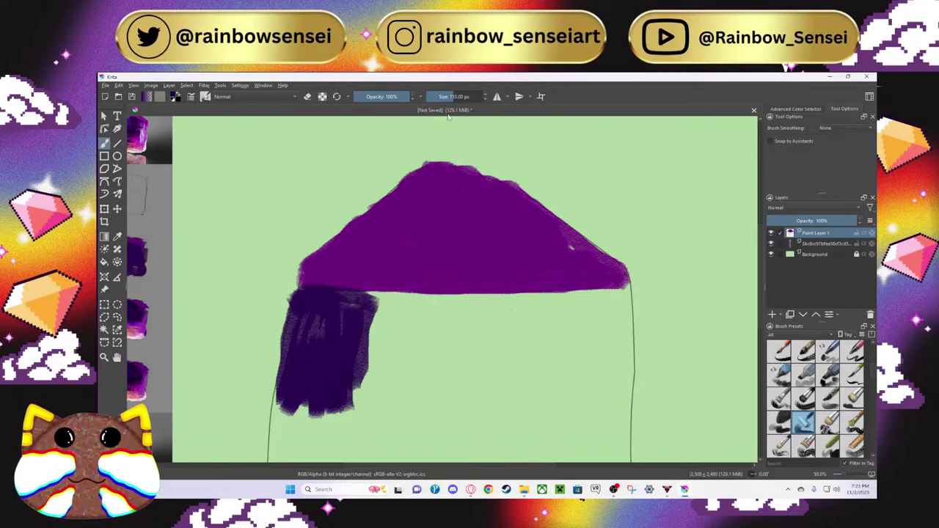
# Step: Enlarge the brush to about 329 px and extend the dark indigo across the crystal's full width beneath the purple top
pyautogui.moveTo(462, 97); pyautogui.dragTo(469, 98)
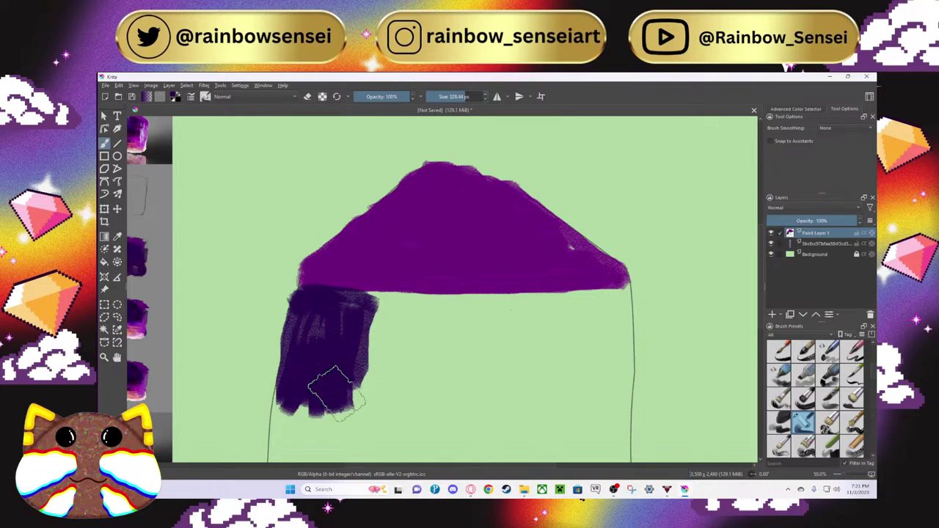
pyautogui.moveTo(317, 321)
pyautogui.mouseDown()
pyautogui.moveTo(304, 335)
pyautogui.moveTo(360, 356)
pyautogui.moveTo(400, 333)
pyautogui.moveTo(388, 319)
pyautogui.moveTo(377, 340)
pyautogui.moveTo(432, 298)
pyautogui.moveTo(407, 334)
pyautogui.moveTo(415, 364)
pyautogui.moveTo(447, 372)
pyautogui.moveTo(491, 310)
pyautogui.moveTo(549, 360)
pyautogui.moveTo(589, 314)
pyautogui.moveTo(612, 315)
pyautogui.moveTo(601, 336)
pyautogui.moveTo(434, 389)
pyautogui.moveTo(325, 308)
pyautogui.moveTo(608, 314)
pyautogui.moveTo(426, 321)
pyautogui.moveTo(352, 310)
pyautogui.moveTo(608, 307)
pyautogui.mouseUp()
pyautogui.scroll(-2, 608, 308)
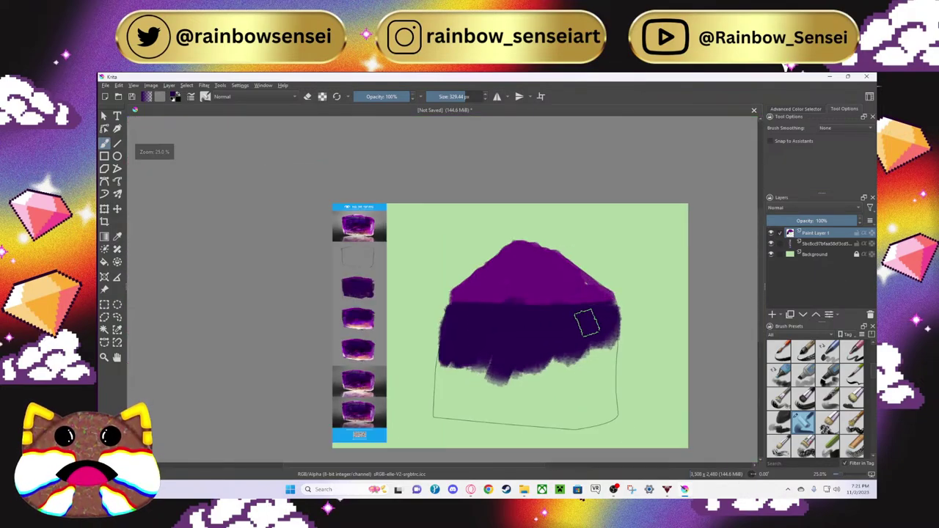
pyautogui.scroll(3, 570, 324)
pyautogui.scroll(-2, 562, 318)
pyautogui.scroll(1, 550, 329)
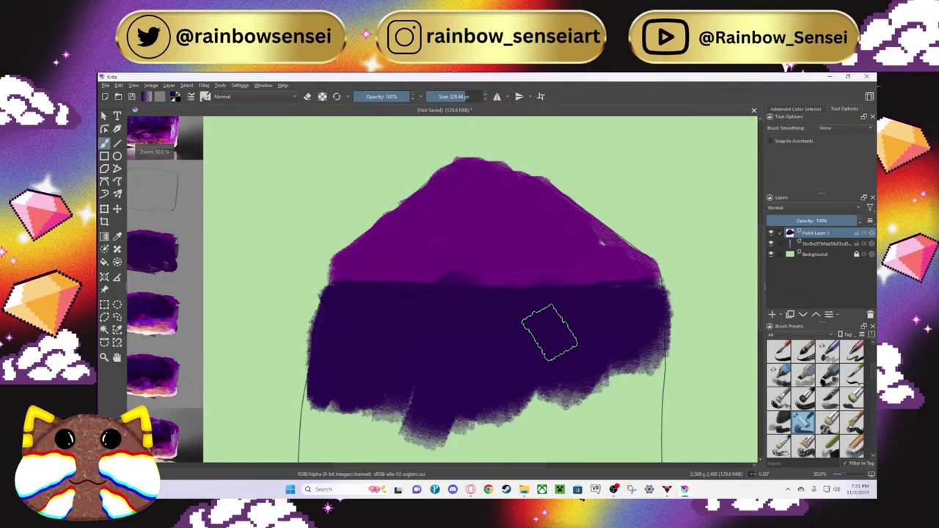
# Step: Sample the dark purple near the base of the reference's second-stage crystal and fill the rest of the outline down to its bottom edge
pyautogui.click(116, 236)
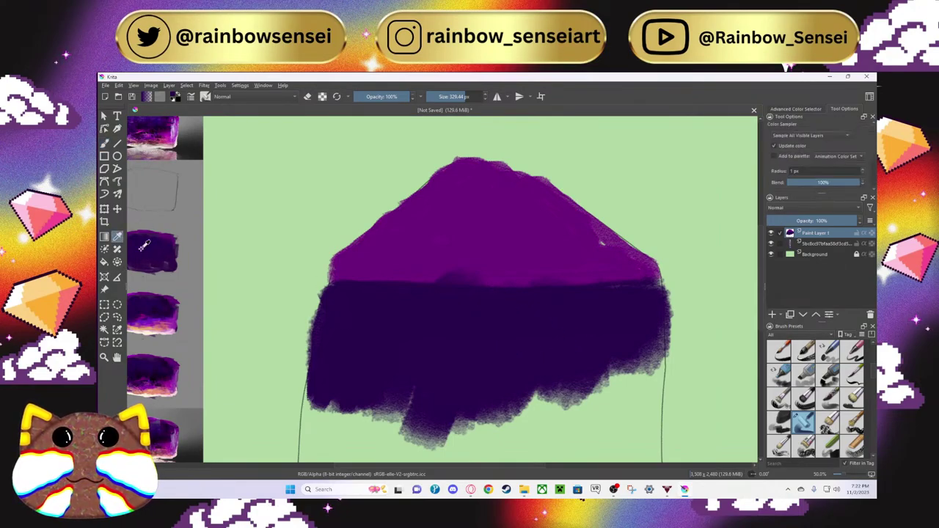
pyautogui.scroll(5, 147, 262)
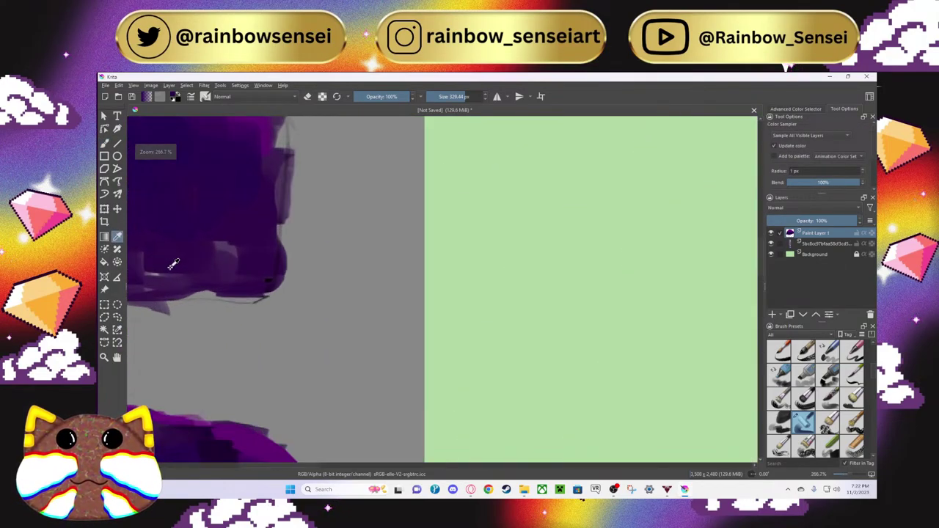
pyautogui.scroll(-10, 249, 228)
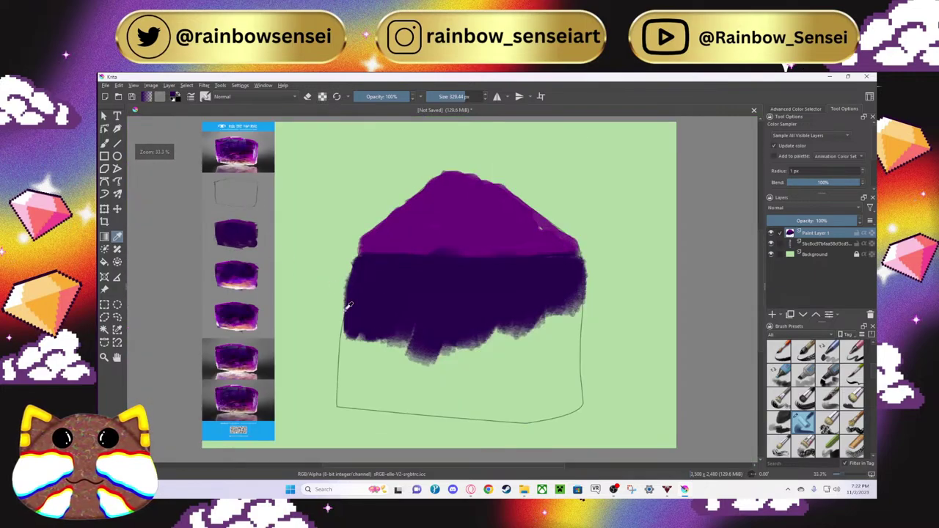
pyautogui.click(105, 144)
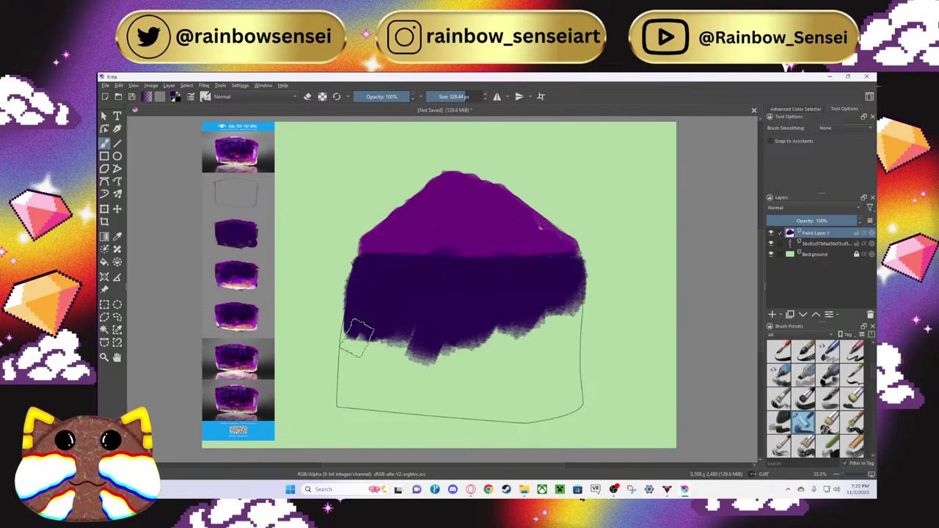
pyautogui.moveTo(349, 323)
pyautogui.mouseDown()
pyautogui.moveTo(347, 398)
pyautogui.moveTo(374, 334)
pyautogui.moveTo(363, 398)
pyautogui.moveTo(371, 353)
pyautogui.moveTo(355, 382)
pyautogui.moveTo(351, 347)
pyautogui.moveTo(356, 395)
pyautogui.moveTo(388, 339)
pyautogui.moveTo(398, 355)
pyautogui.moveTo(388, 403)
pyautogui.moveTo(397, 349)
pyautogui.moveTo(409, 406)
pyautogui.moveTo(428, 351)
pyautogui.moveTo(429, 393)
pyautogui.moveTo(444, 358)
pyautogui.moveTo(457, 409)
pyautogui.moveTo(457, 364)
pyautogui.moveTo(440, 401)
pyautogui.moveTo(463, 362)
pyautogui.moveTo(468, 409)
pyautogui.moveTo(471, 356)
pyautogui.moveTo(482, 407)
pyautogui.moveTo(498, 363)
pyautogui.moveTo(505, 379)
pyautogui.moveTo(490, 396)
pyautogui.moveTo(487, 352)
pyautogui.moveTo(491, 391)
pyautogui.moveTo(500, 336)
pyautogui.moveTo(517, 400)
pyautogui.moveTo(529, 338)
pyautogui.moveTo(530, 388)
pyautogui.moveTo(534, 336)
pyautogui.moveTo(542, 374)
pyautogui.moveTo(555, 322)
pyautogui.moveTo(558, 369)
pyautogui.moveTo(570, 323)
pyautogui.mouseUp()
pyautogui.moveTo(569, 314)
pyautogui.mouseDown()
pyautogui.moveTo(571, 415)
pyautogui.moveTo(544, 397)
pyautogui.moveTo(514, 408)
pyautogui.mouseUp()
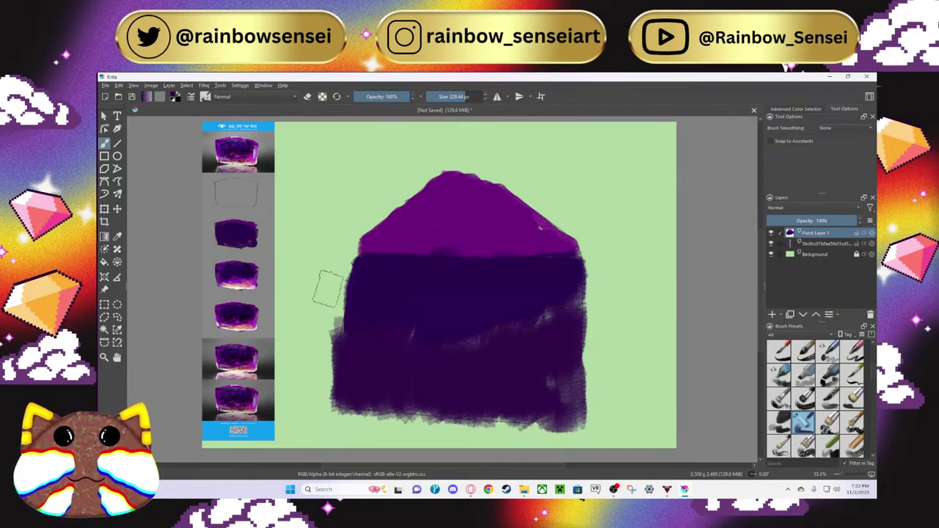
# Step: Sample the cream highlight from the reference's third-stage crystal and paint a cream band along the crystal's bottom edge
pyautogui.scroll(2, 323, 283)
pyautogui.scroll(-1, 315, 286)
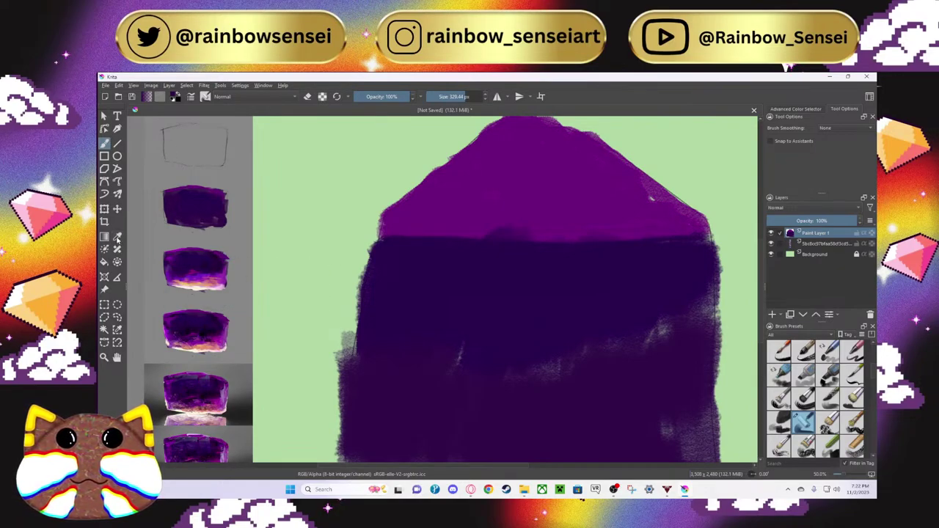
pyautogui.click(116, 236)
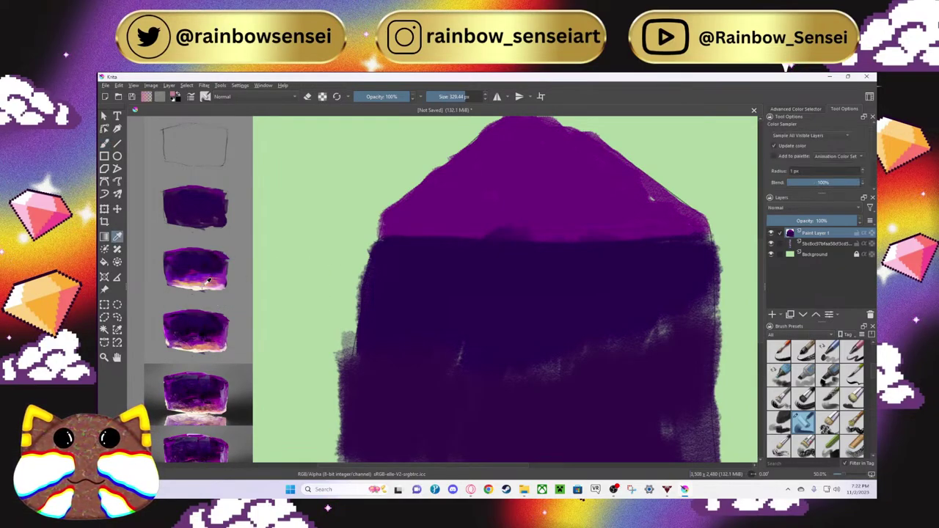
pyautogui.scroll(2, 200, 288)
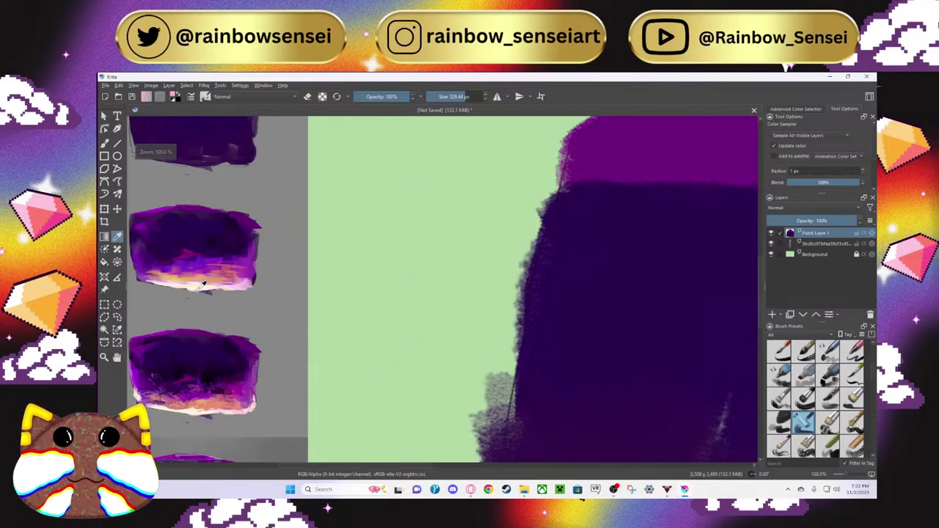
pyautogui.scroll(-3, 199, 285)
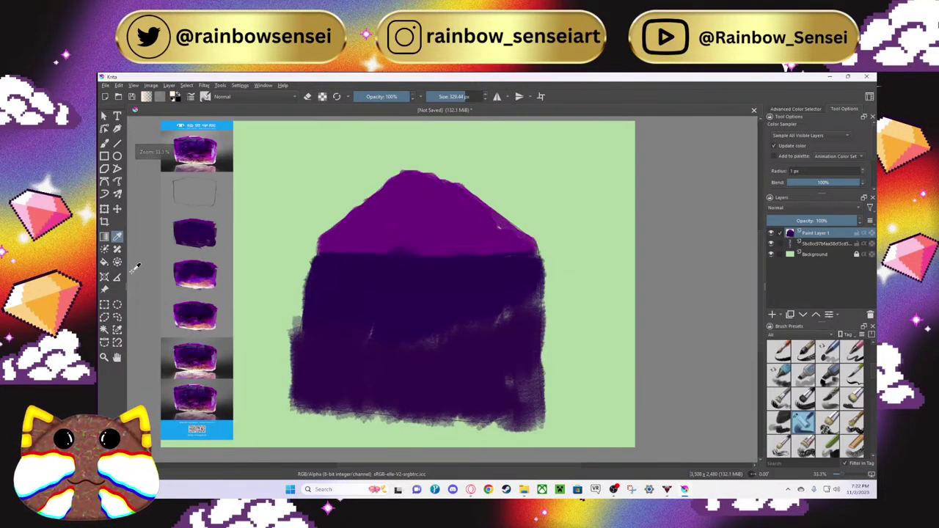
pyautogui.click(104, 144)
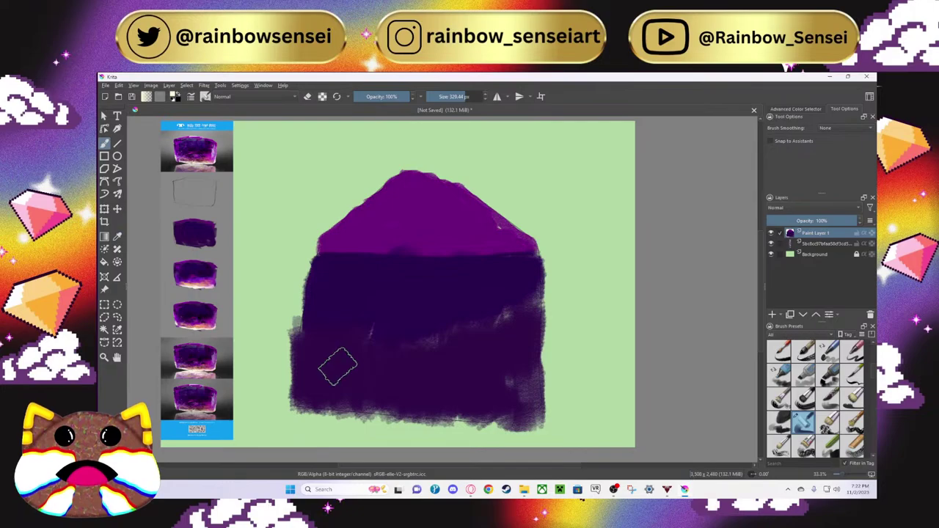
pyautogui.moveTo(318, 386)
pyautogui.mouseDown()
pyautogui.moveTo(341, 380)
pyautogui.moveTo(505, 414)
pyautogui.moveTo(523, 410)
pyautogui.moveTo(332, 389)
pyautogui.mouseUp()
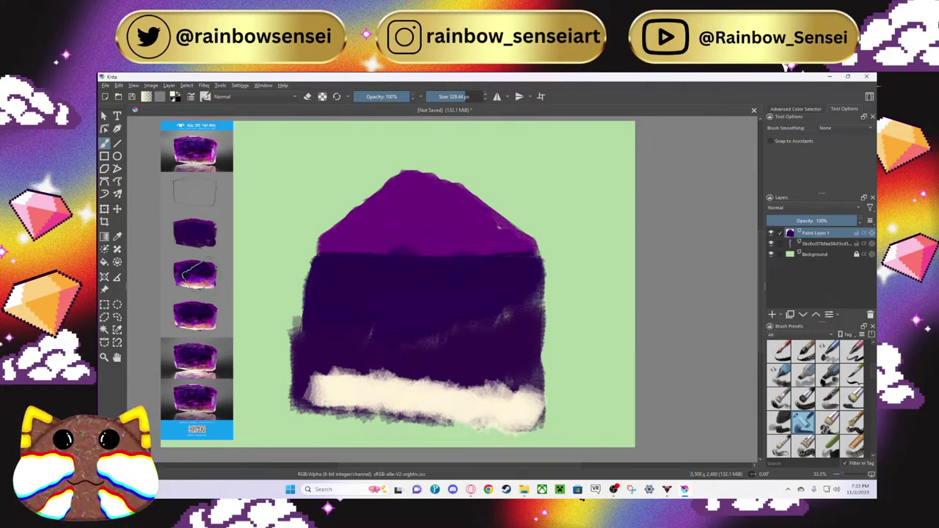
# Step: Sample the peach orange from the reference's third-stage crystal and paint a band of it directly above the cream one
pyautogui.scroll(4, 193, 275)
pyautogui.click(117, 237)
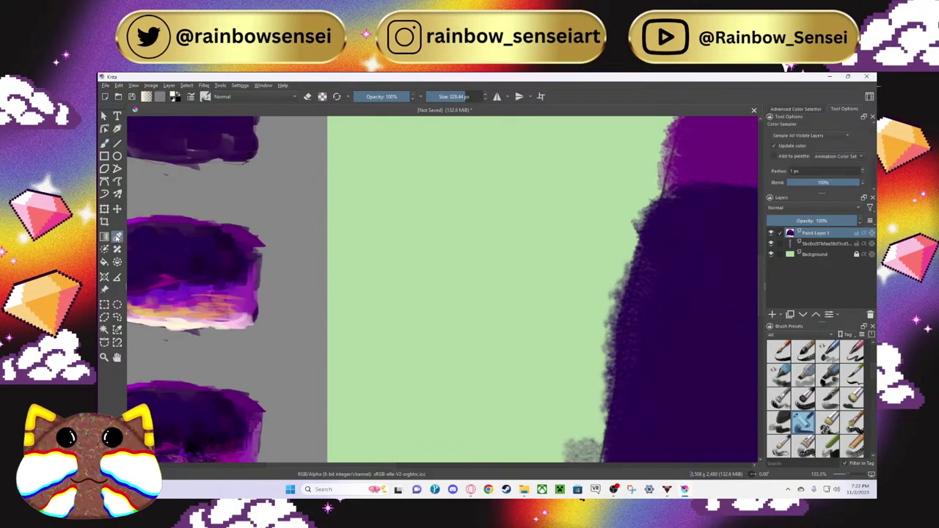
pyautogui.click(188, 308)
pyautogui.scroll(-4, 198, 323)
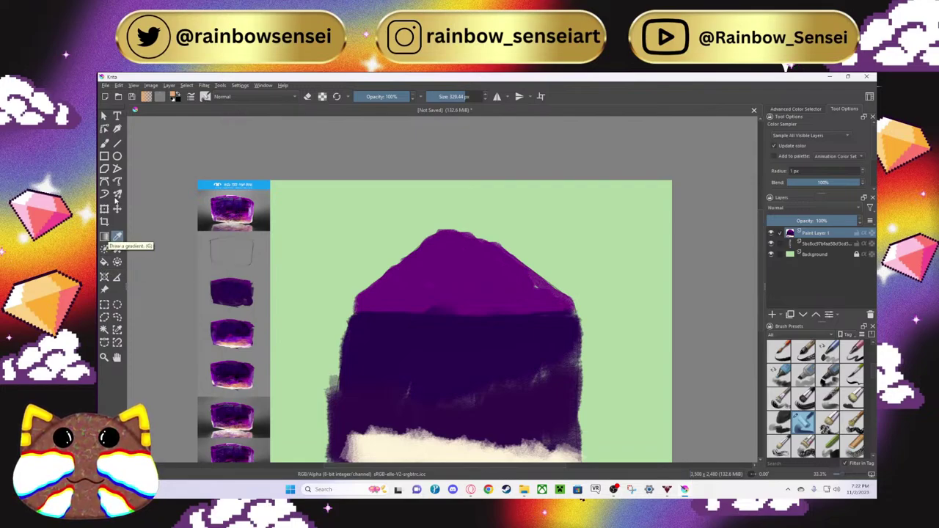
pyautogui.click(104, 143)
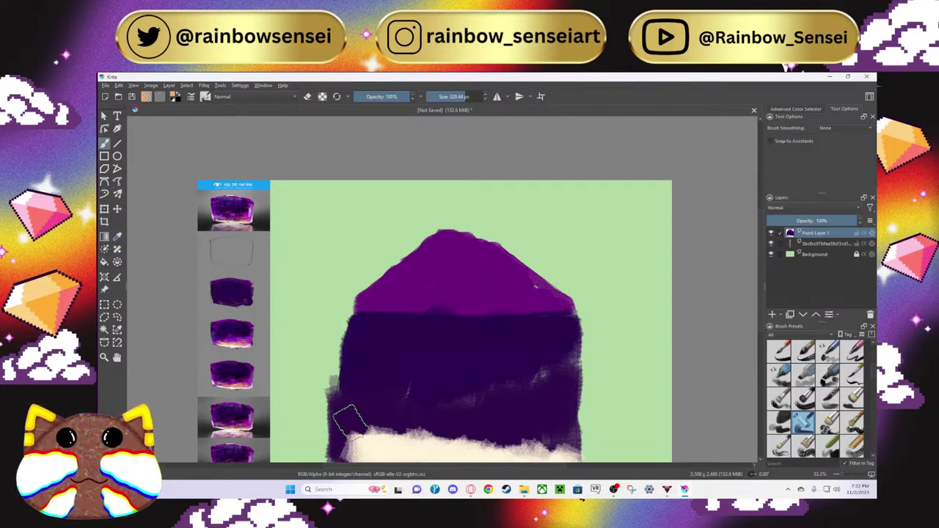
pyautogui.moveTo(349, 423)
pyautogui.mouseDown()
pyautogui.moveTo(530, 451)
pyautogui.moveTo(563, 450)
pyautogui.moveTo(572, 436)
pyautogui.moveTo(538, 445)
pyautogui.moveTo(429, 424)
pyautogui.mouseUp()
# Step: Sample a bright purple from the reference crystals and paint a band of it directly above the peach orange one
pyautogui.scroll(3, 321, 389)
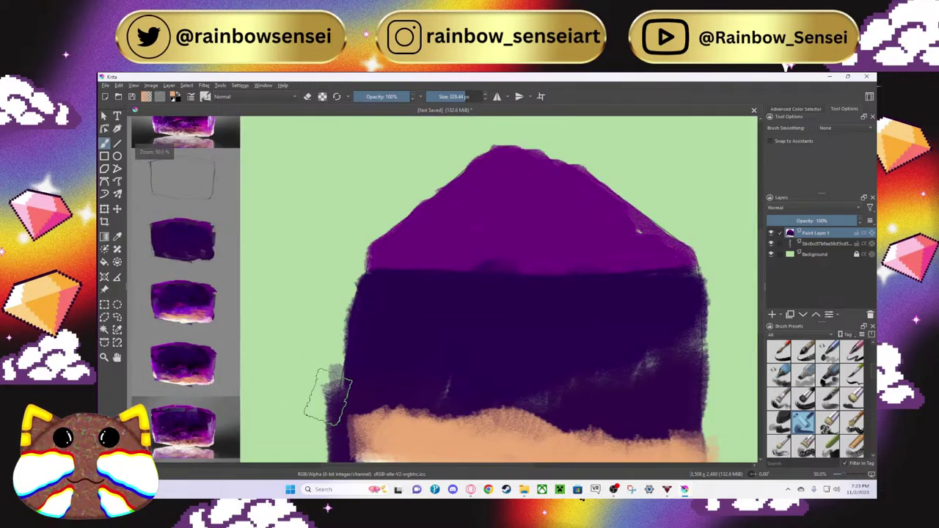
pyautogui.scroll(-2, 257, 387)
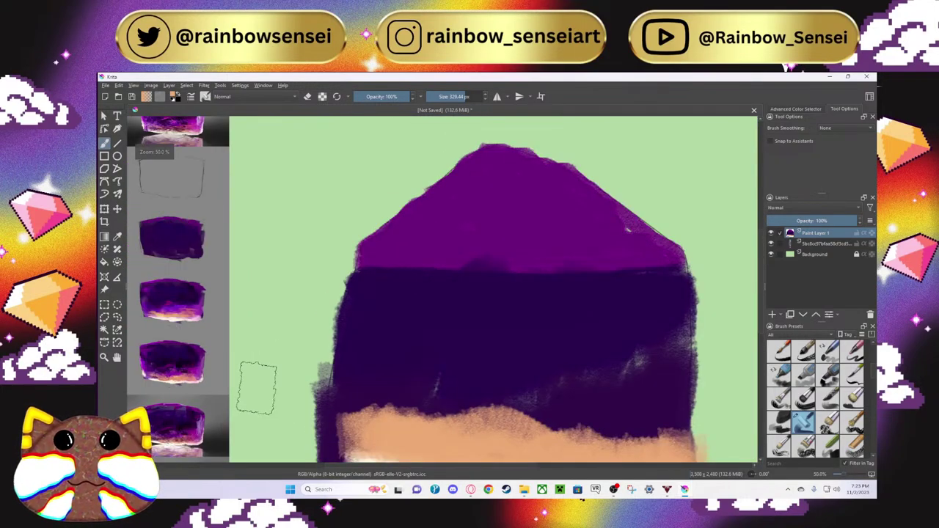
pyautogui.scroll(2, 242, 382)
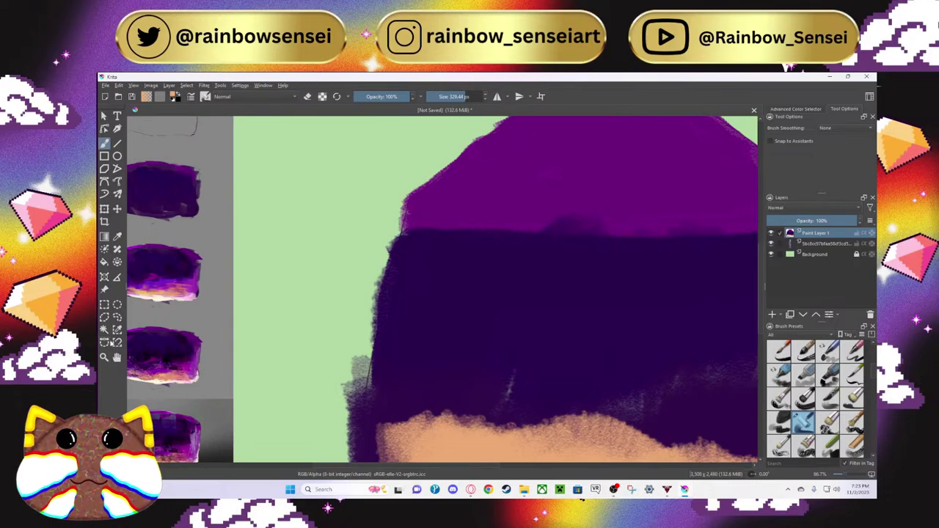
pyautogui.scroll(1, 169, 345)
pyautogui.click(117, 236)
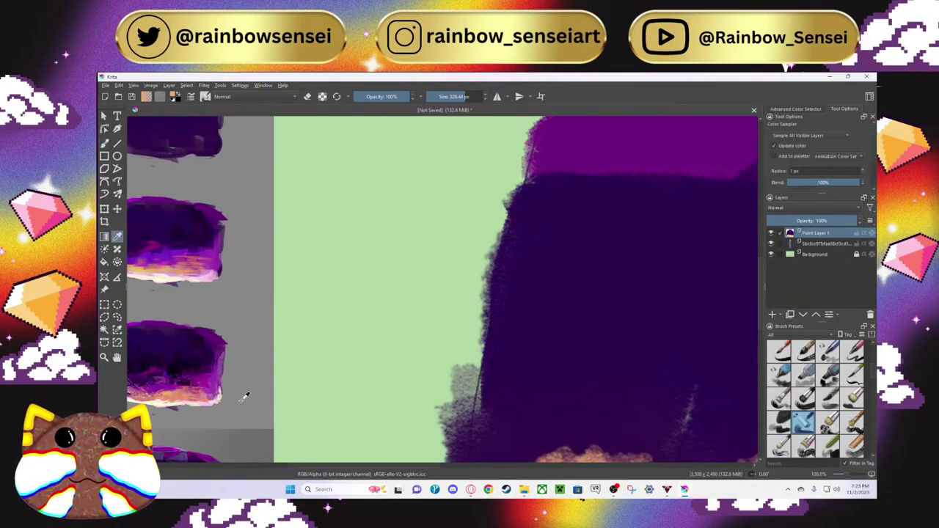
pyautogui.scroll(-3, 241, 377)
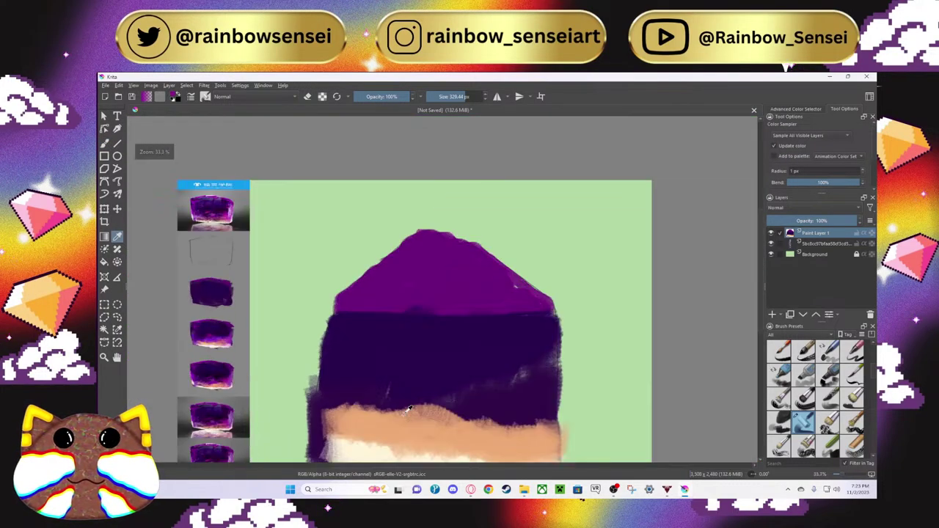
pyautogui.click(103, 145)
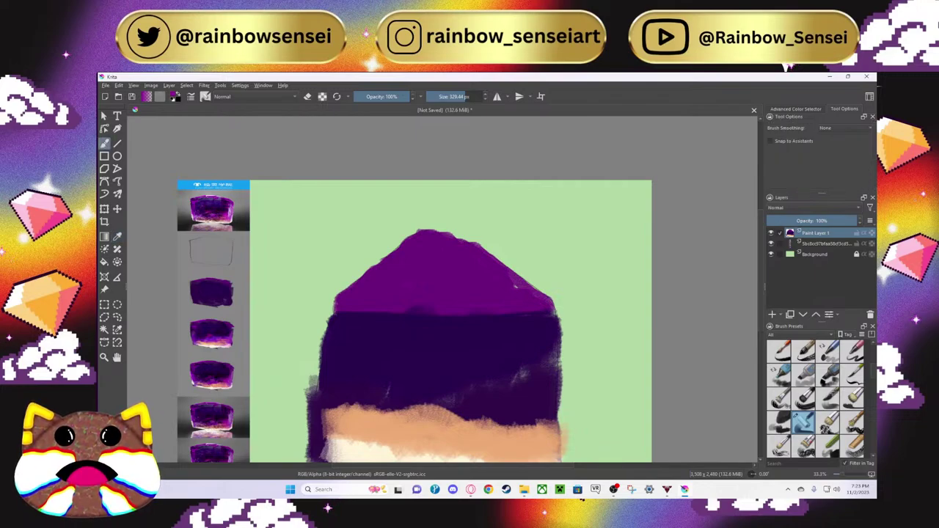
pyautogui.moveTo(358, 410)
pyautogui.mouseDown()
pyautogui.moveTo(339, 391)
pyautogui.moveTo(446, 399)
pyautogui.moveTo(546, 418)
pyautogui.mouseUp()
# Step: Sample a dark maroon from the reference crystals and paint a band of it between the dark indigo area and the bright purple band
pyautogui.scroll(-2, 389, 367)
pyautogui.scroll(2, 389, 366)
pyautogui.scroll(2, 389, 367)
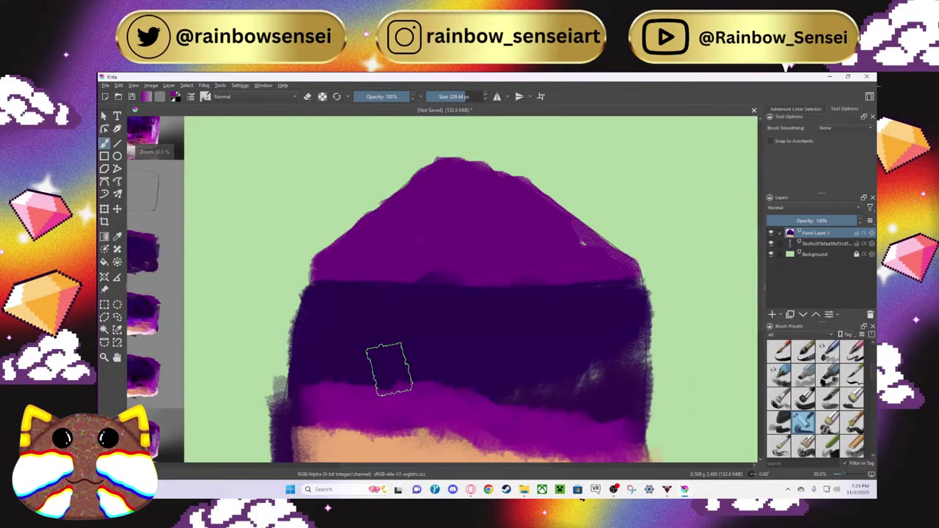
pyautogui.scroll(-2, 252, 382)
pyautogui.scroll(2, 228, 429)
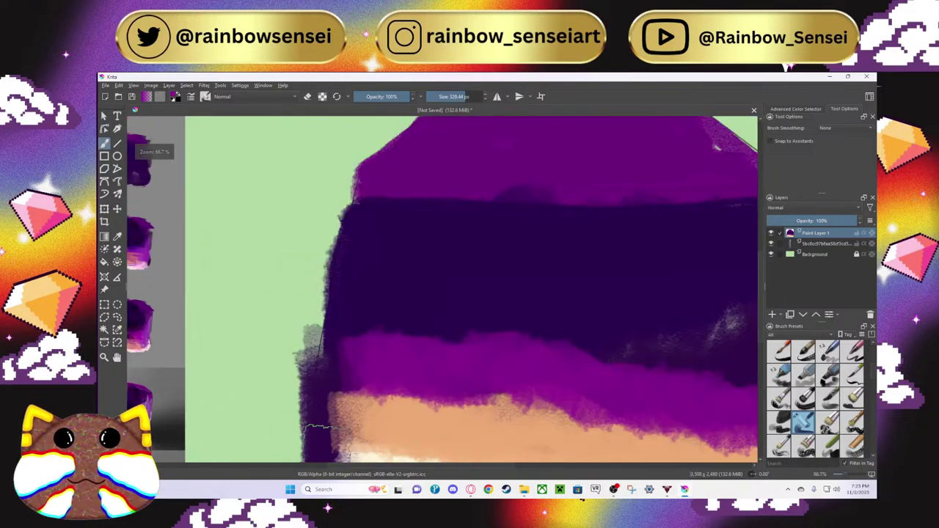
pyautogui.hscroll(-3, 315, 429)
pyautogui.scroll(1, 308, 425)
pyautogui.scroll(-2, 308, 425)
pyautogui.scroll(-1, 309, 424)
pyautogui.scroll(2, 310, 424)
pyautogui.scroll(-1, 310, 424)
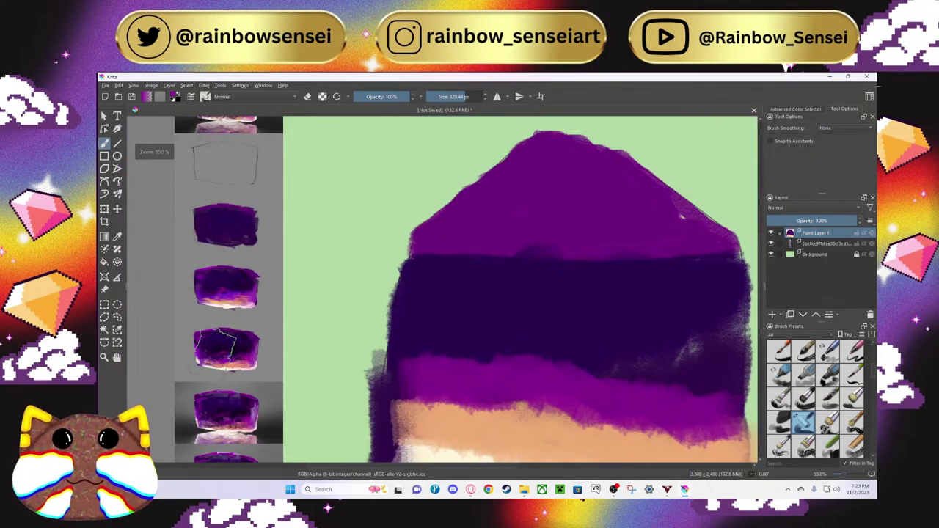
pyautogui.click(117, 236)
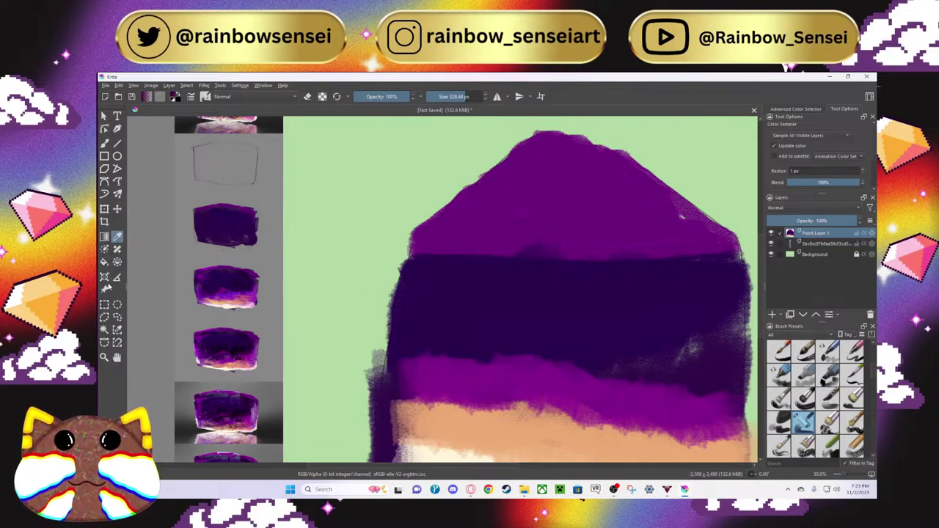
pyautogui.click(104, 144)
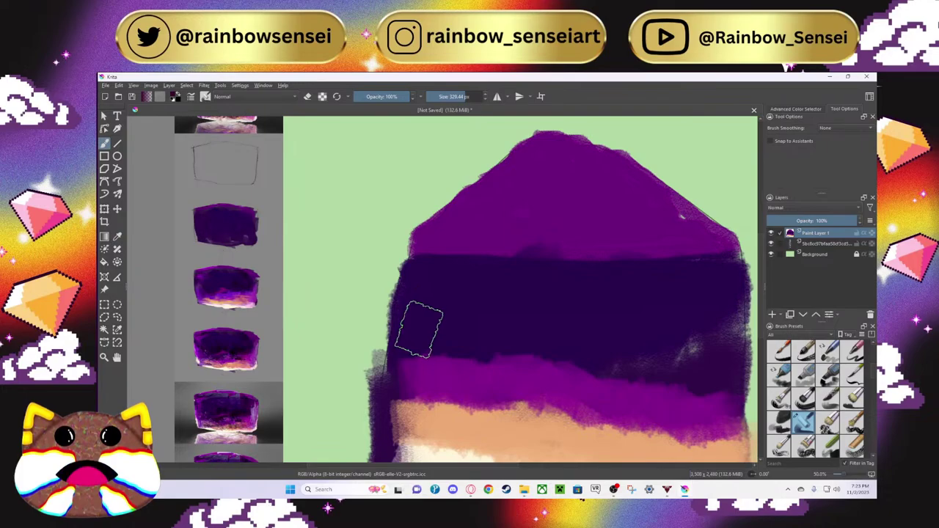
pyautogui.moveTo(416, 350)
pyautogui.mouseDown()
pyautogui.moveTo(545, 348)
pyautogui.moveTo(609, 370)
pyautogui.moveTo(694, 381)
pyautogui.moveTo(718, 371)
pyautogui.moveTo(720, 384)
pyautogui.moveTo(636, 367)
pyautogui.mouseUp()
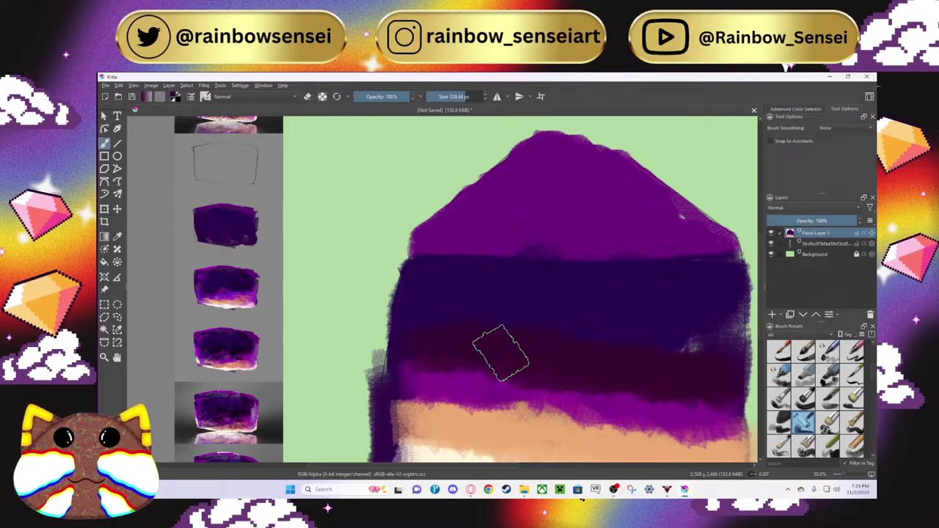
# Step: Apply a Gaussian Blur with horizontal and vertical radii of 0 px to the crystal's paint layer
pyautogui.scroll(-2, 469, 334)
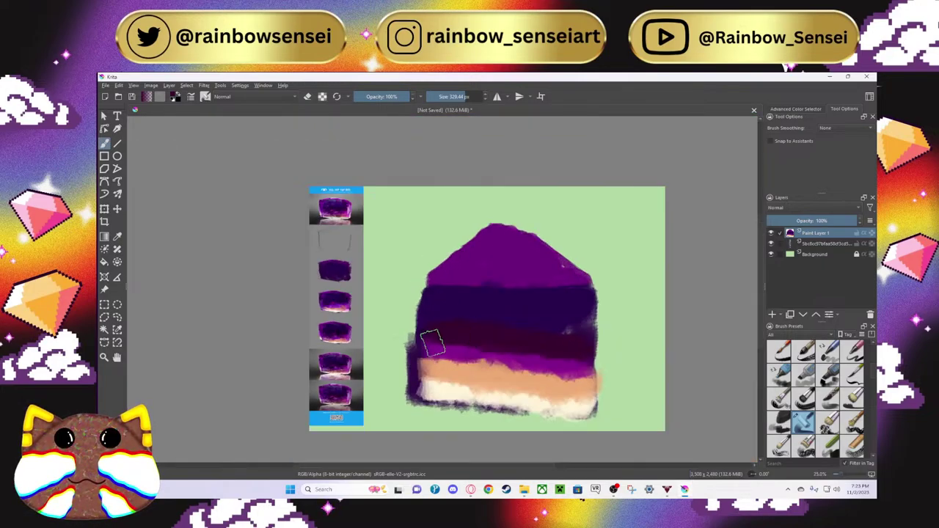
pyautogui.scroll(2, 322, 425)
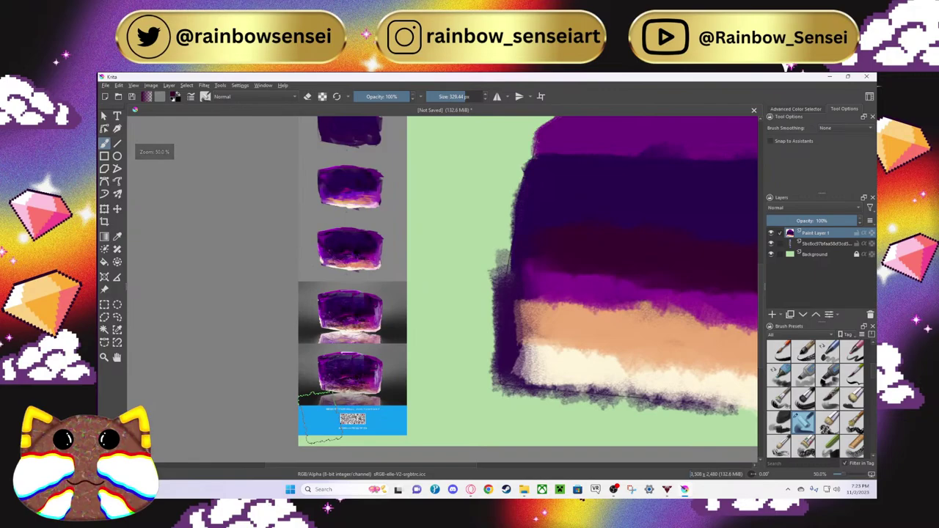
pyautogui.scroll(2, 325, 414)
pyautogui.scroll(-3, 325, 415)
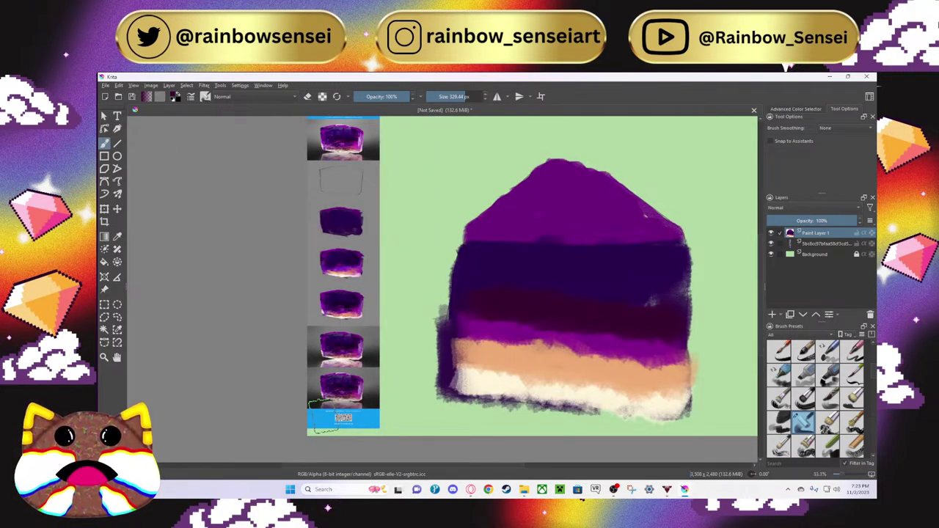
pyautogui.click(204, 86)
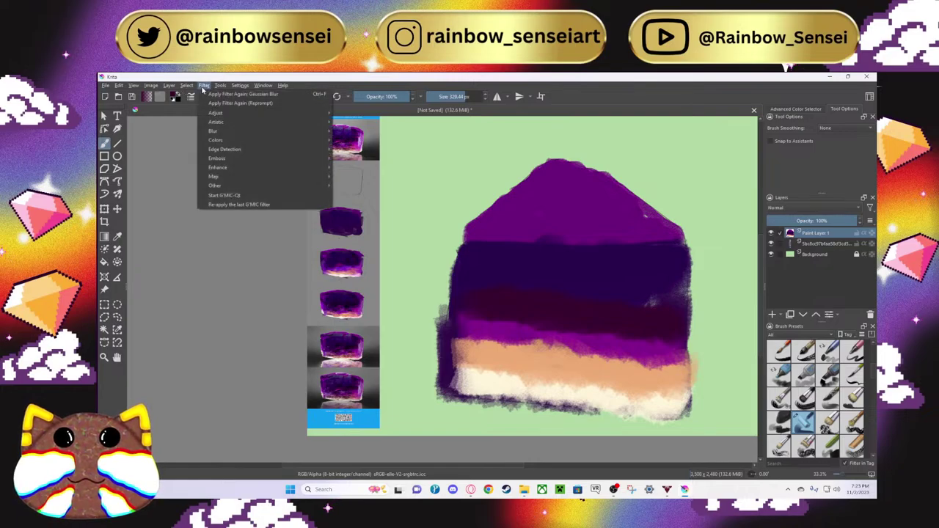
pyautogui.moveTo(282, 135)
pyautogui.click(347, 140)
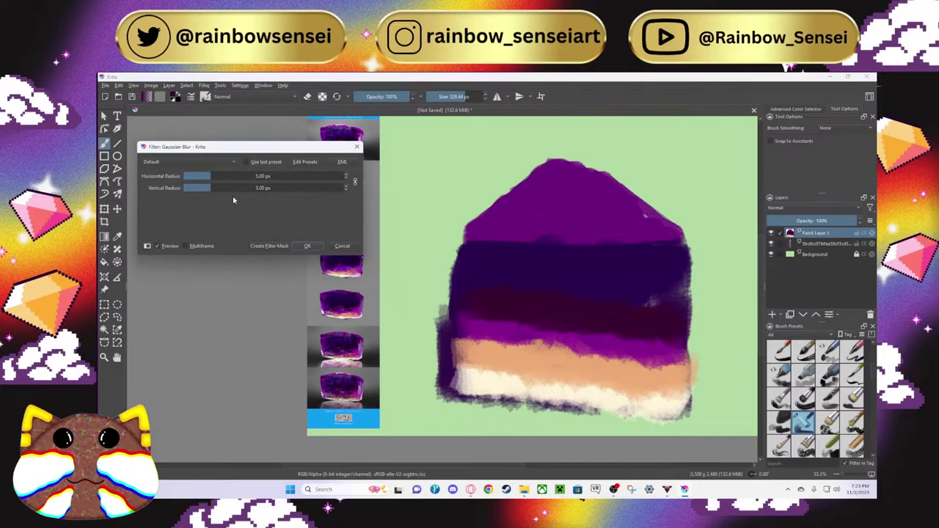
pyautogui.moveTo(211, 185); pyautogui.dragTo(143, 187)
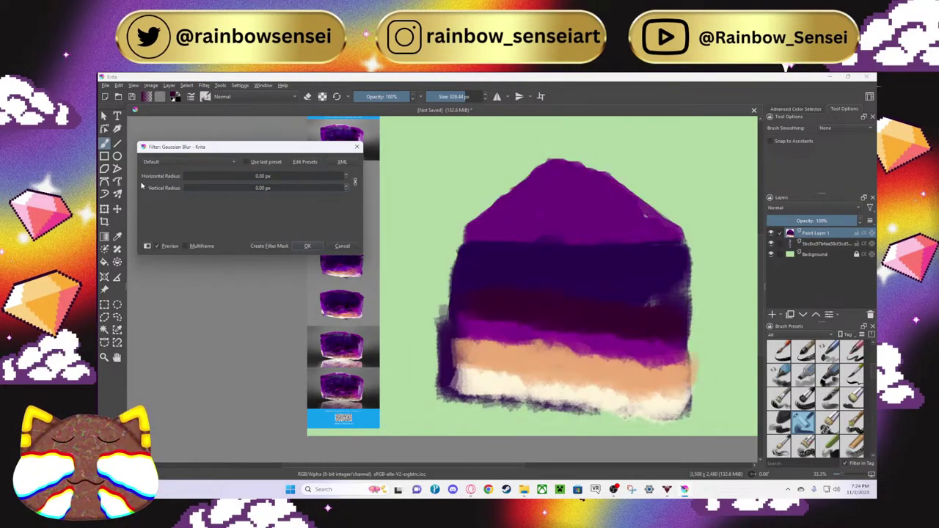
pyautogui.click(314, 246)
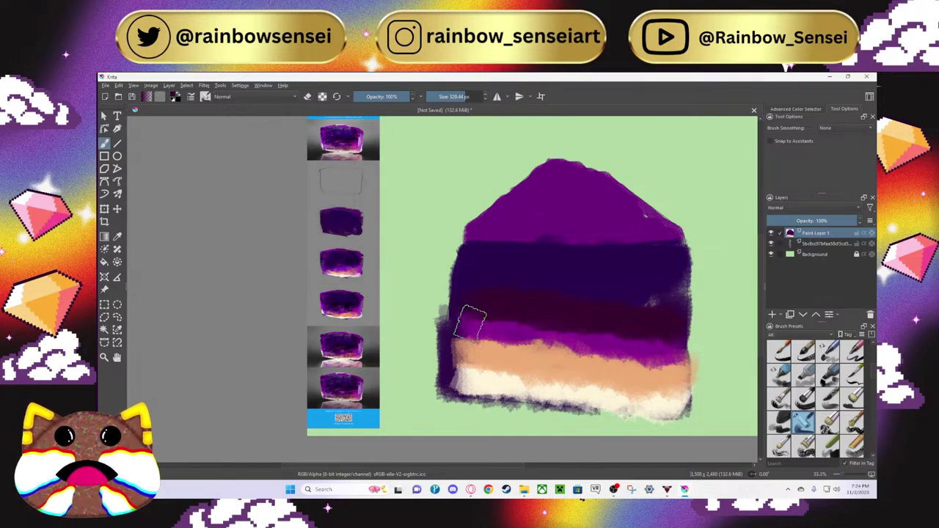